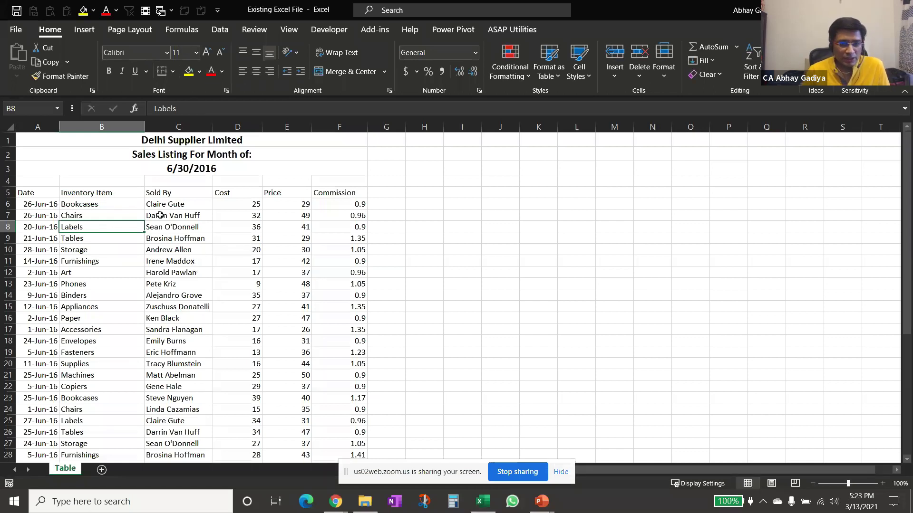
Convert the sales listing in A5:F46 into a table, using the first row as headers.
{"action": "scroll", "coordinate": [247, 240], "scroll_direction": "up", "scroll_amount": 2}
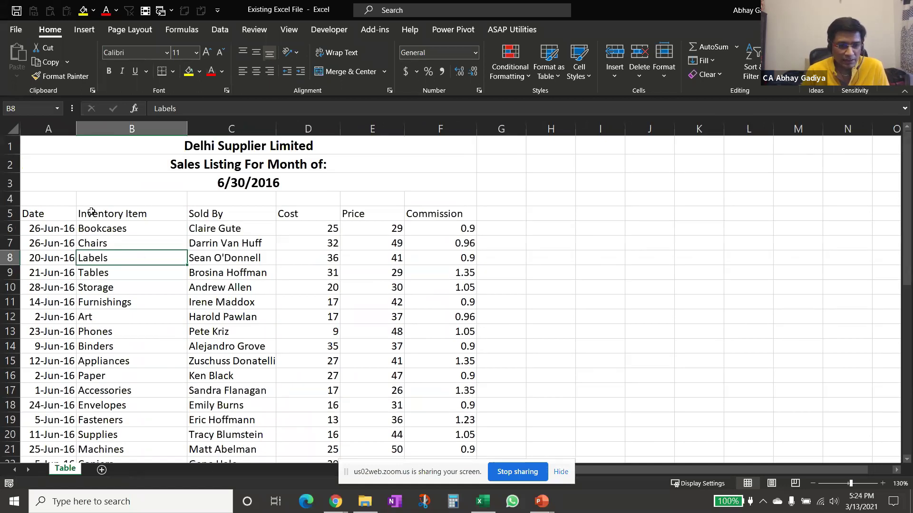
{"action": "left_click", "coordinate": [49, 214]}
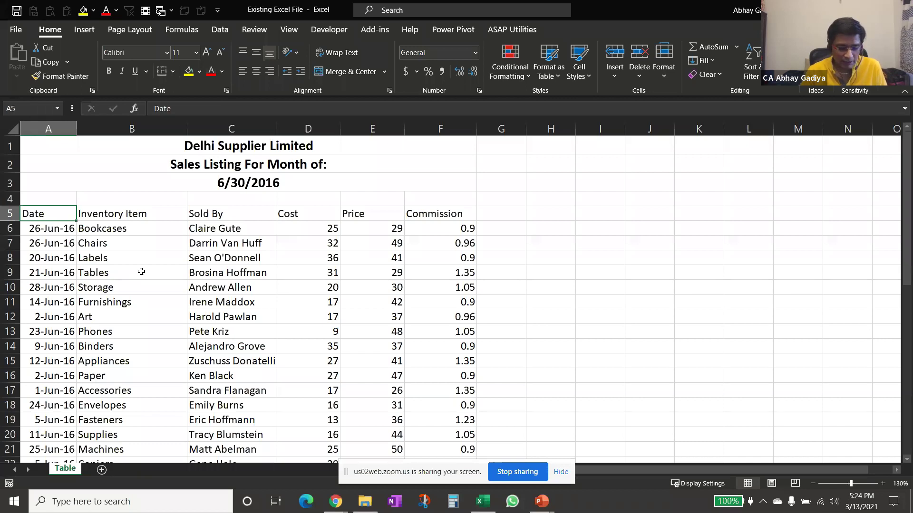
{"action": "key", "text": "ctrl+shift+Right"}
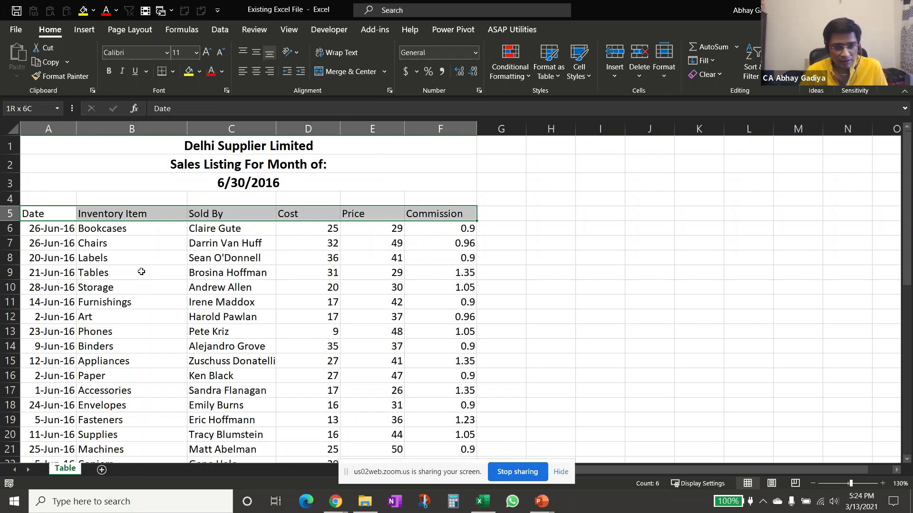
{"action": "key", "text": "ctrl+shift+Down"}
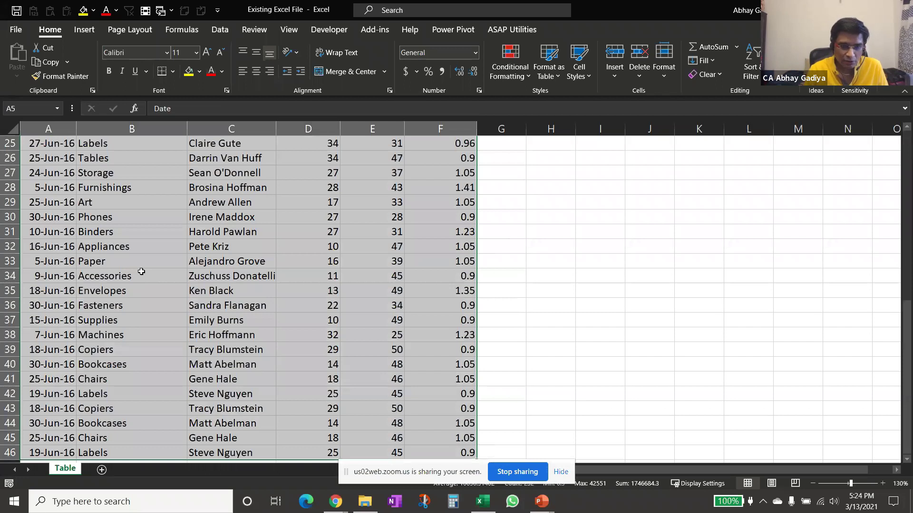
{"action": "key", "text": "ctrl+t"}
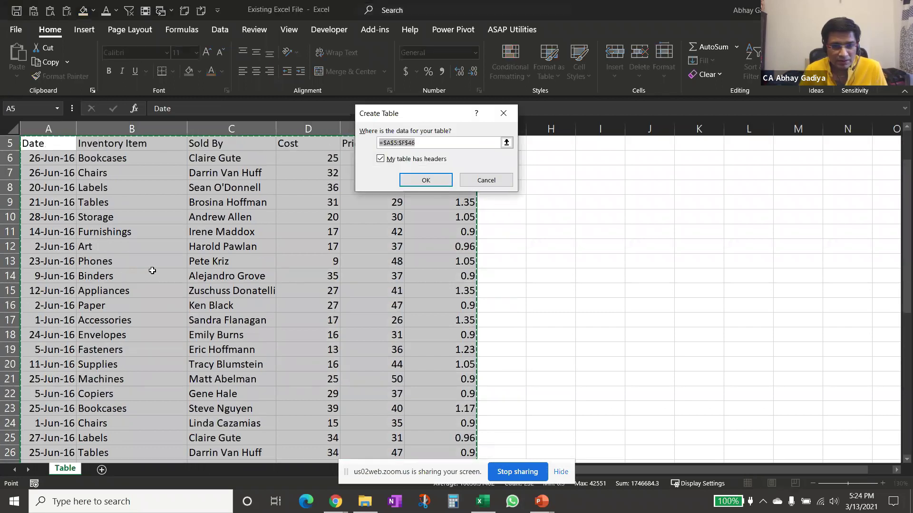
{"action": "left_click", "coordinate": [424, 180]}
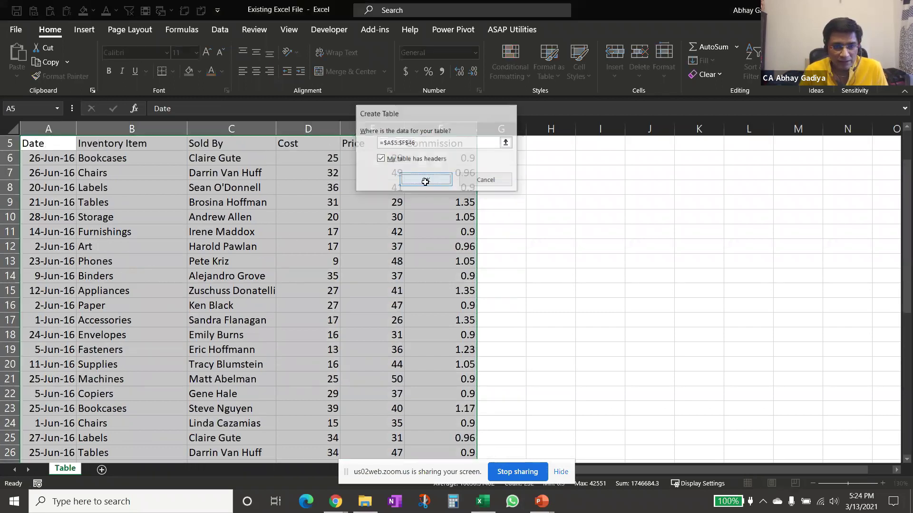
{"action": "scroll", "coordinate": [195, 272], "scroll_direction": "up", "scroll_amount": 2}
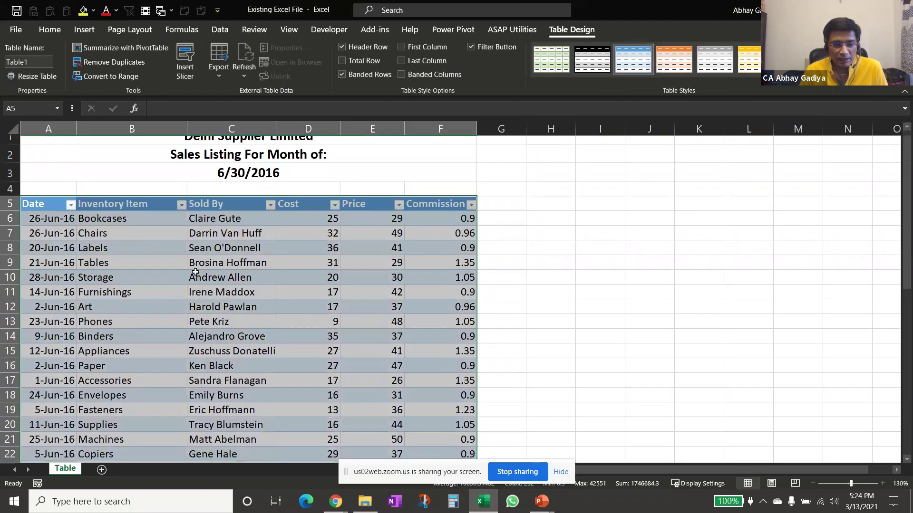
Load the sales listing table into the Power Query Editor as a new query.
{"action": "left_click", "coordinate": [86, 272]}
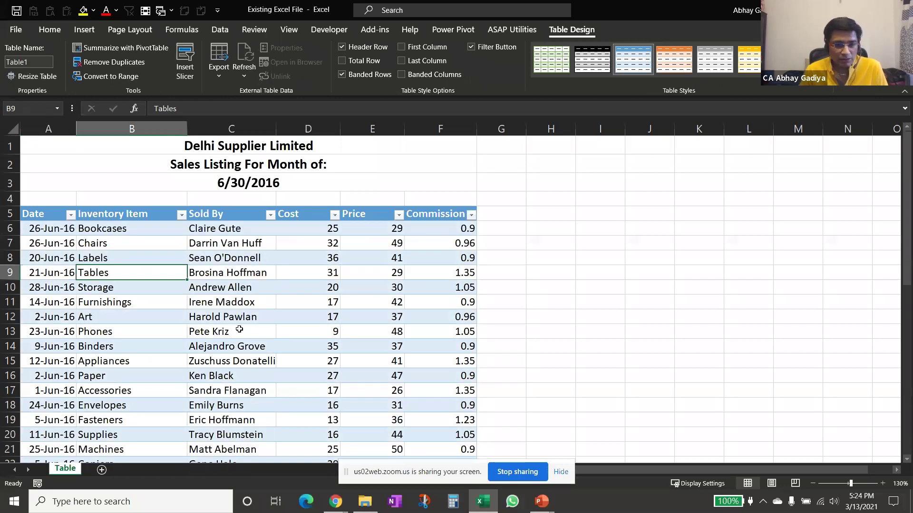
{"action": "left_click", "coordinate": [217, 31]}
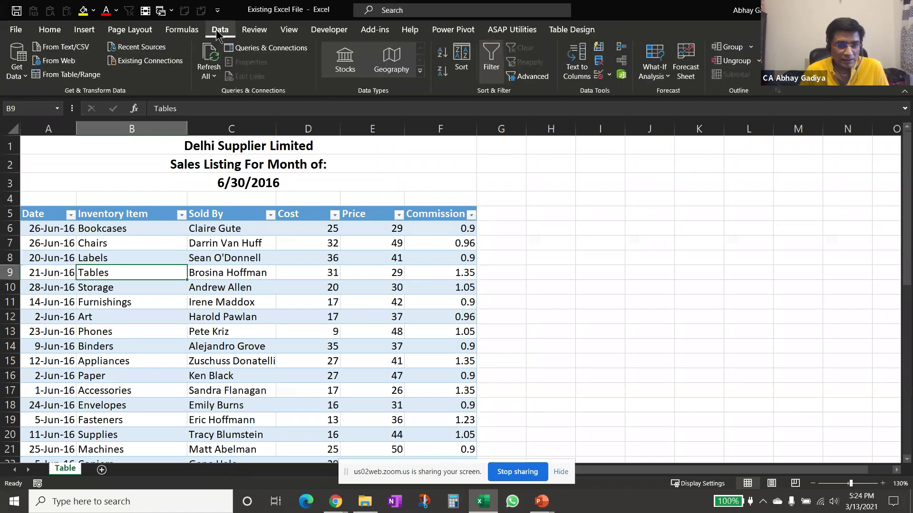
{"action": "left_click", "coordinate": [81, 79]}
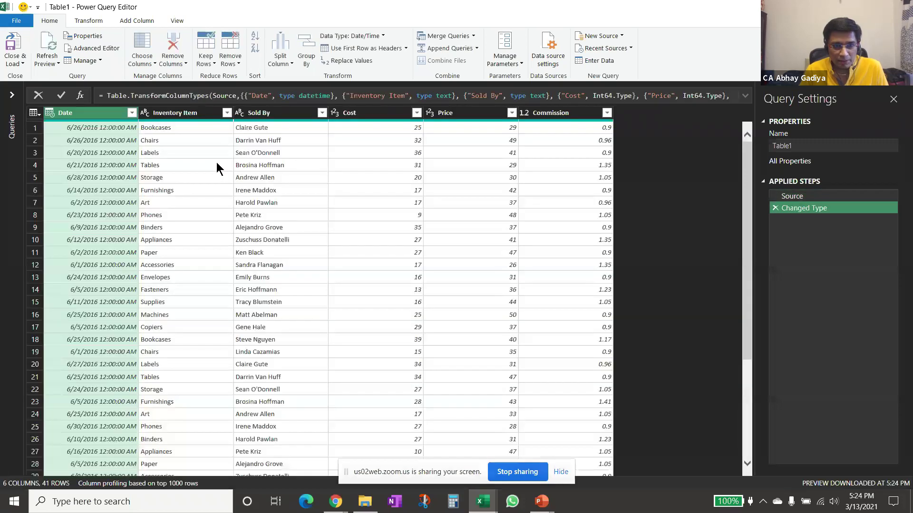
{"action": "double_click", "coordinate": [259, 9]}
{"action": "left_click_drag", "start_coordinate": [295, 28], "coordinate": [457, 65]}
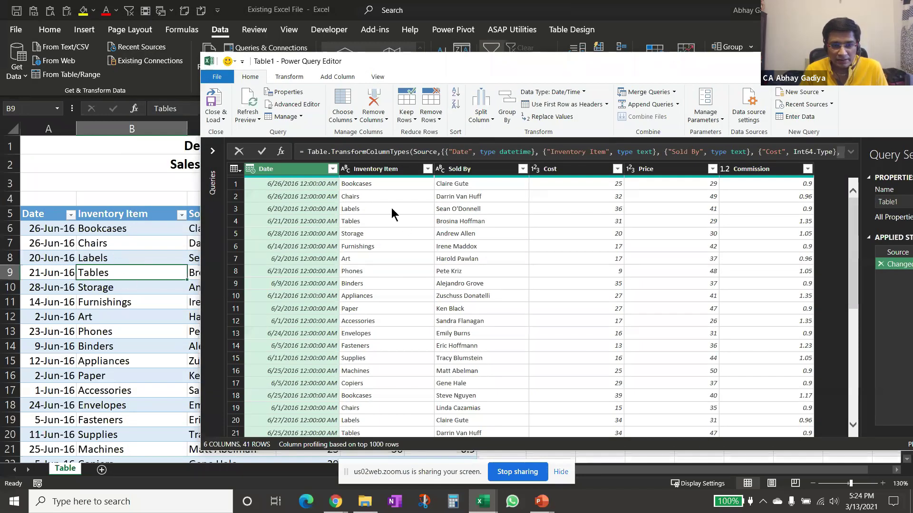
{"action": "double_click", "coordinate": [401, 59]}
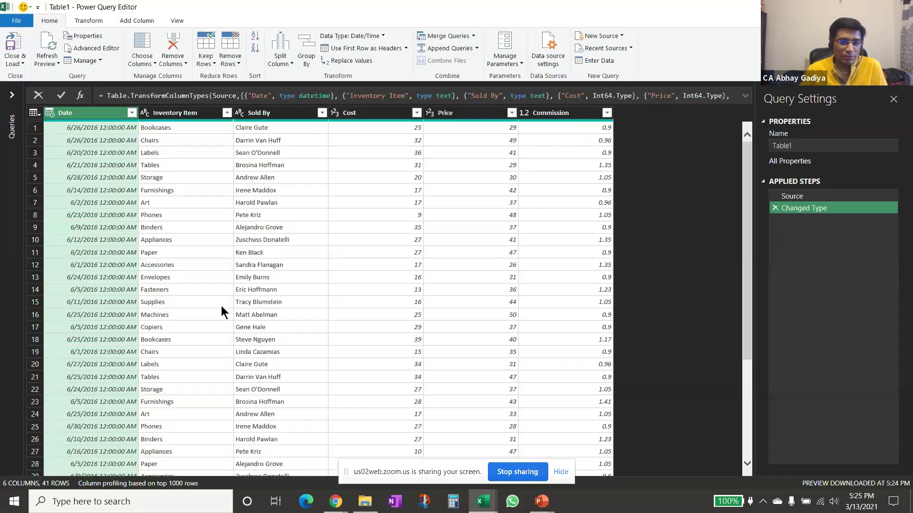
{"action": "double_click", "coordinate": [221, 6]}
{"action": "left_click_drag", "start_coordinate": [414, 61], "coordinate": [393, 39]}
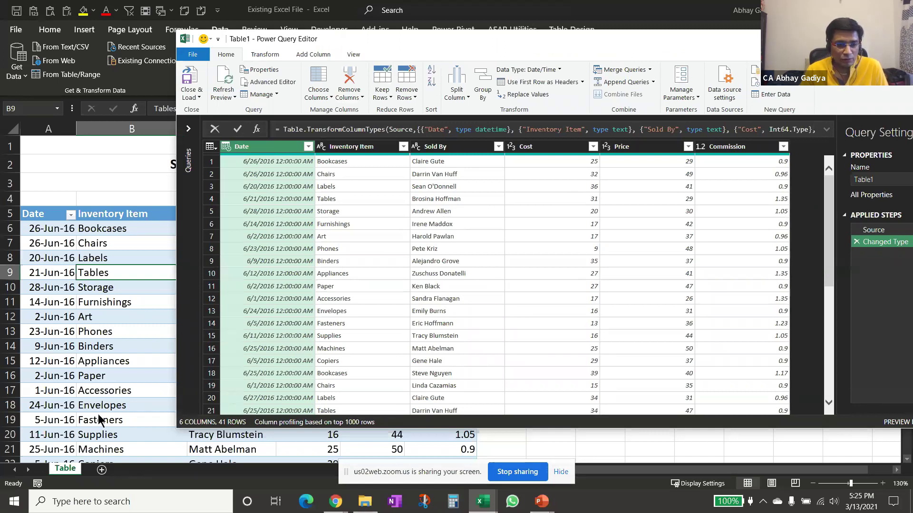
{"action": "double_click", "coordinate": [377, 36]}
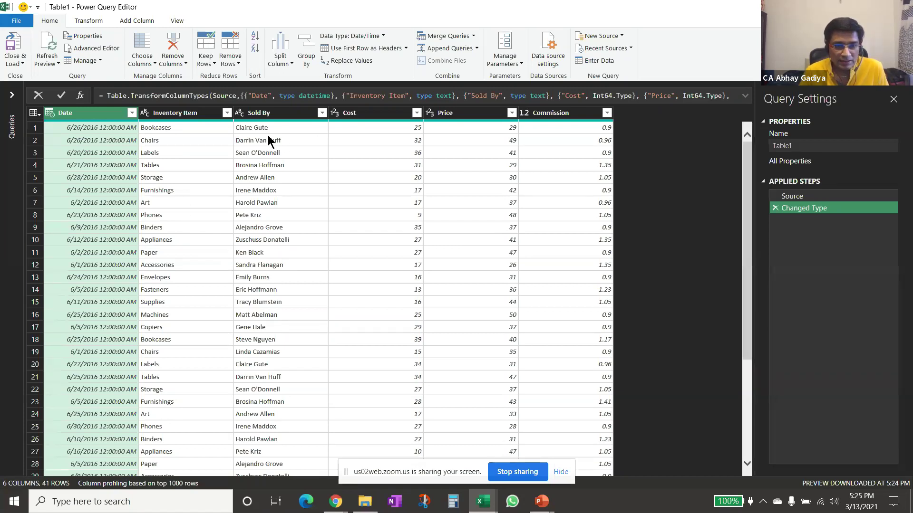
Transform the text in the Inventory Item column to UPPERCASE.
{"action": "left_click", "coordinate": [145, 114]}
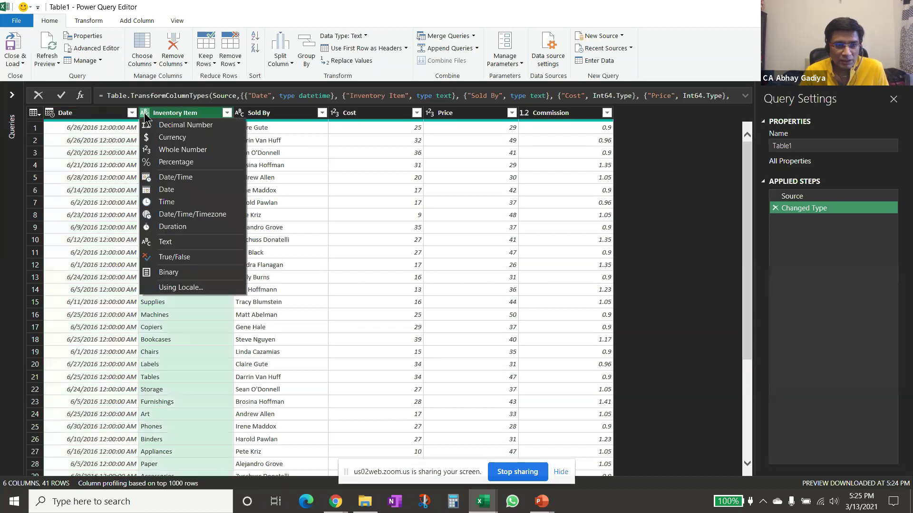
{"action": "left_click", "coordinate": [94, 24]}
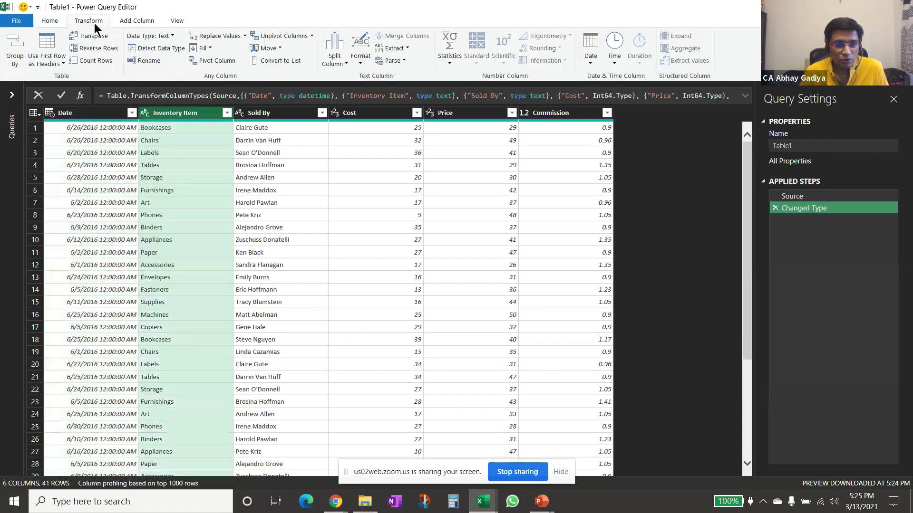
{"action": "left_click", "coordinate": [360, 59]}
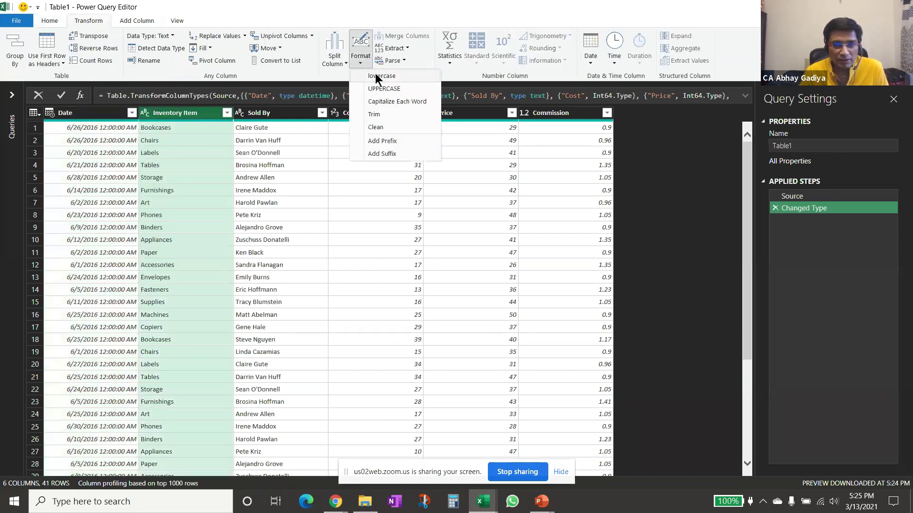
{"action": "left_click", "coordinate": [384, 90]}
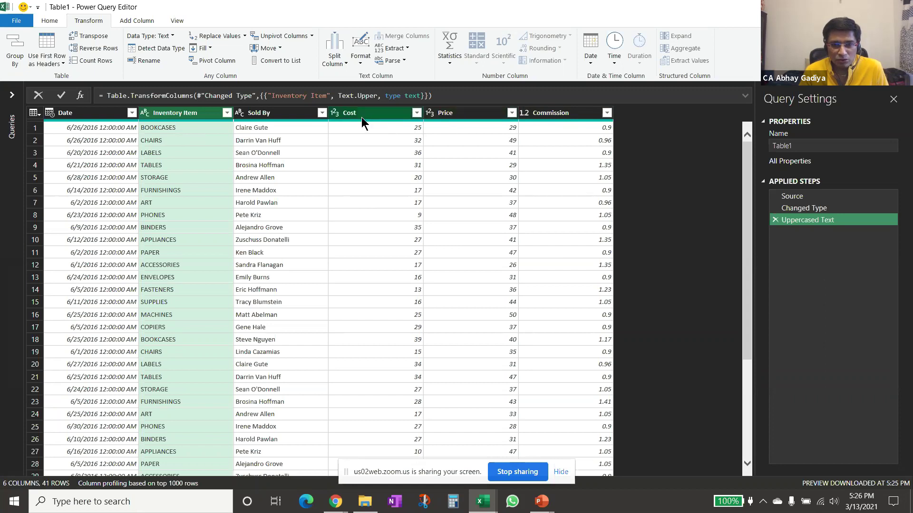
Add a new column that subtracts Cost from Price using the standard Subtract operation.
{"action": "left_click", "coordinate": [453, 115]}
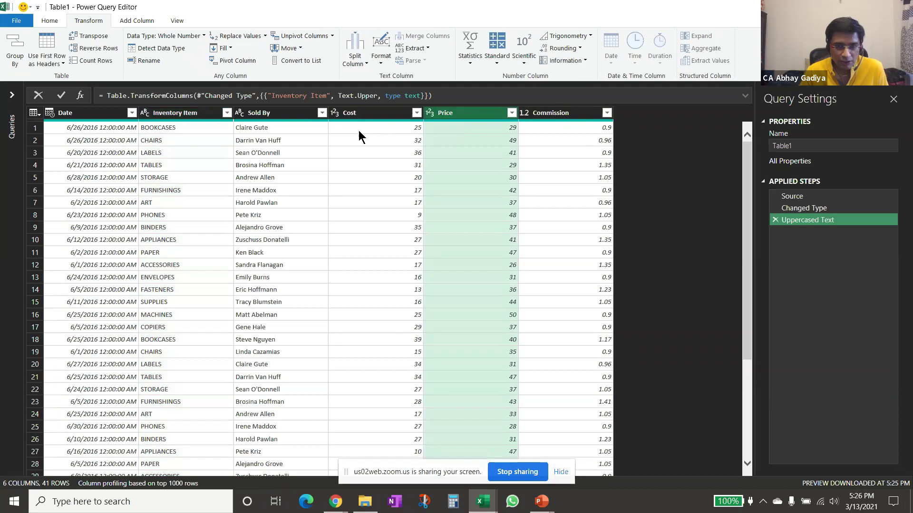
{"action": "left_click", "coordinate": [362, 113], "text": "ctrl"}
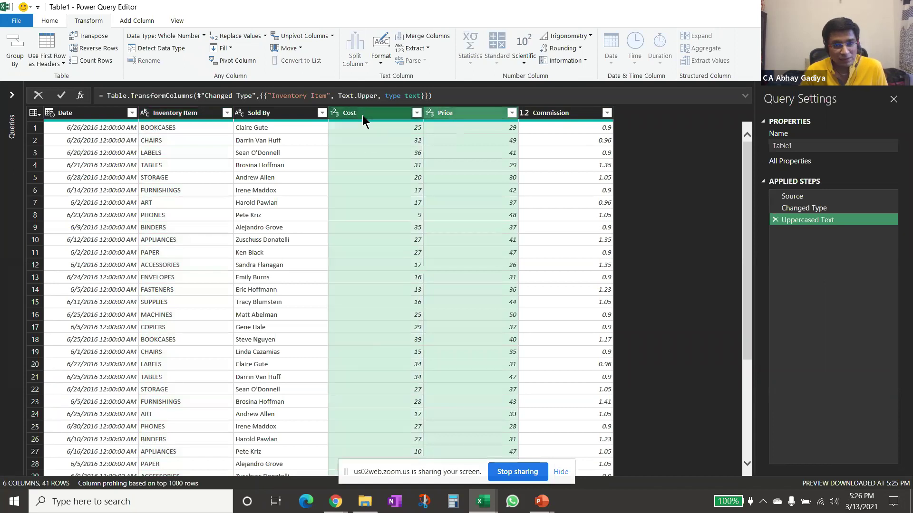
{"action": "left_click", "coordinate": [136, 23]}
{"action": "left_click", "coordinate": [291, 64]}
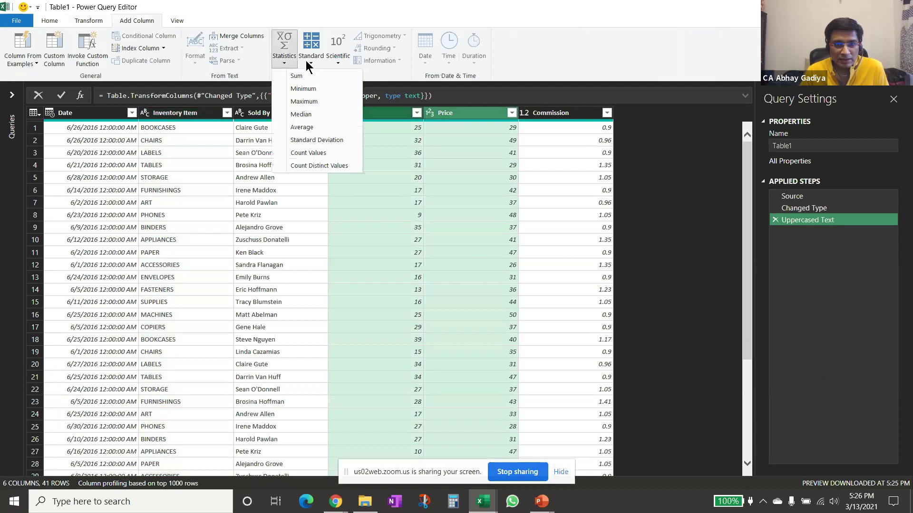
{"action": "left_click", "coordinate": [307, 65]}
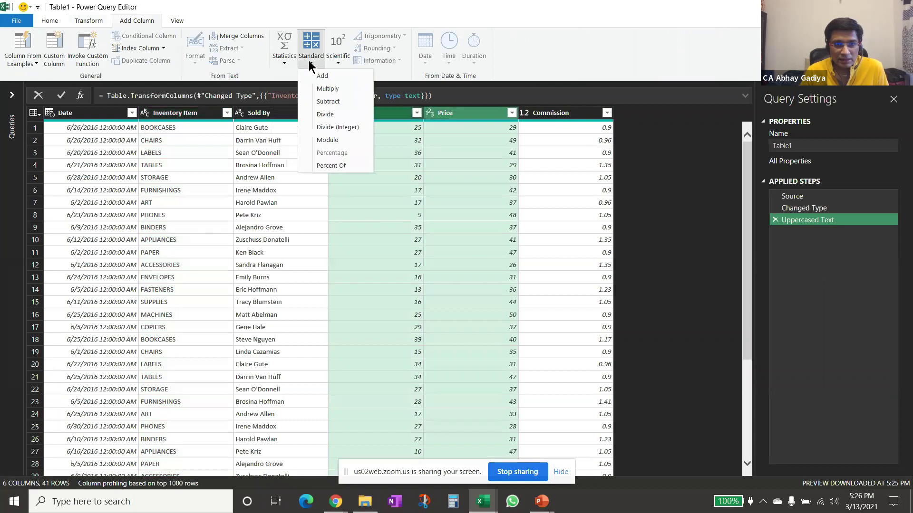
{"action": "left_click", "coordinate": [328, 102]}
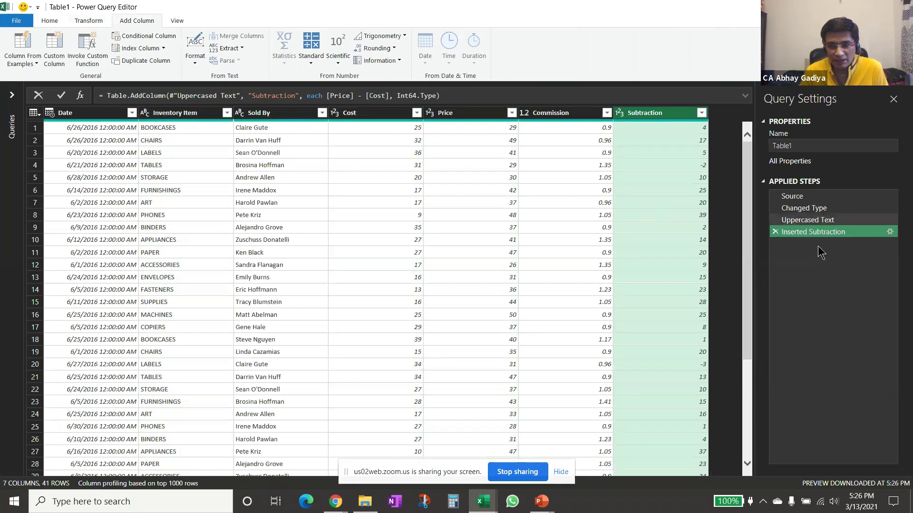
Rename the Subtraction column to Profit.
{"action": "double_click", "coordinate": [640, 114]}
{"action": "type", "text": "Prof"}
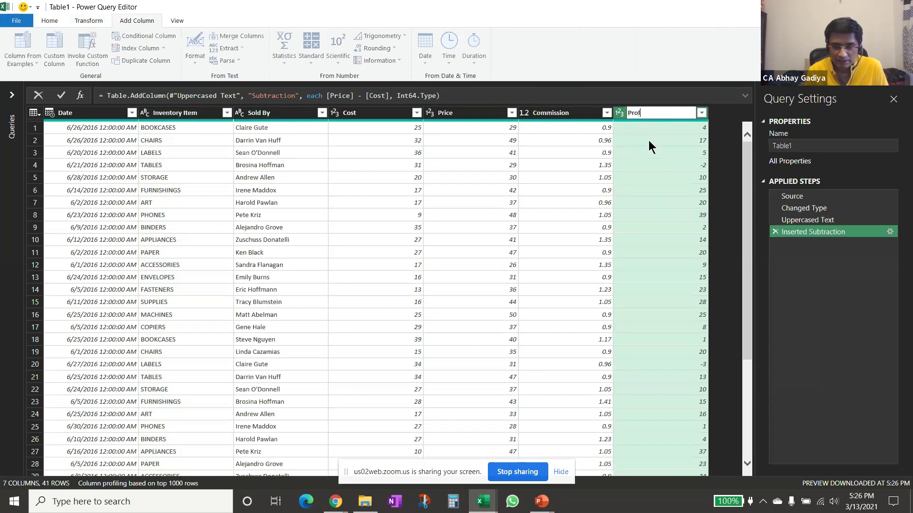
{"action": "key", "text": "Return"}
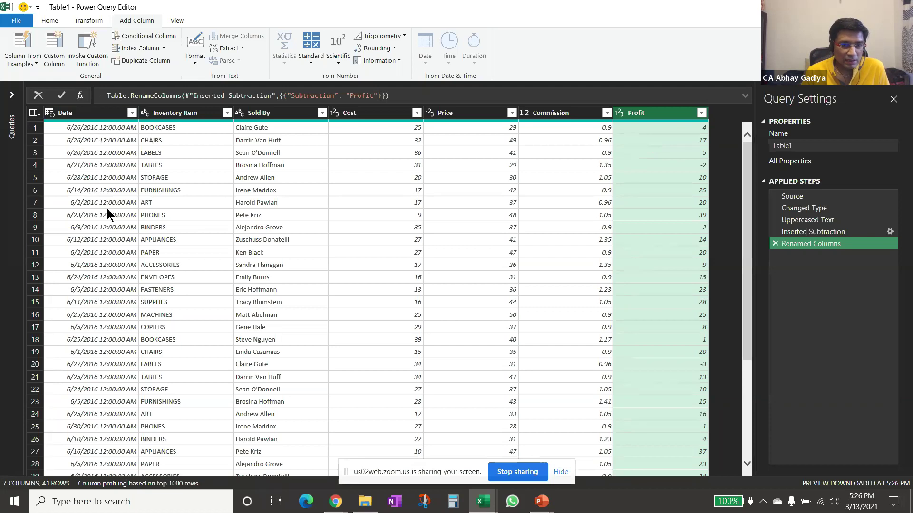
Close the query editor and load the transformed query into the workbook's default destination.
{"action": "scroll", "coordinate": [108, 214], "scroll_direction": "down", "scroll_amount": 5}
{"action": "scroll", "coordinate": [108, 221], "scroll_direction": "up", "scroll_amount": 5}
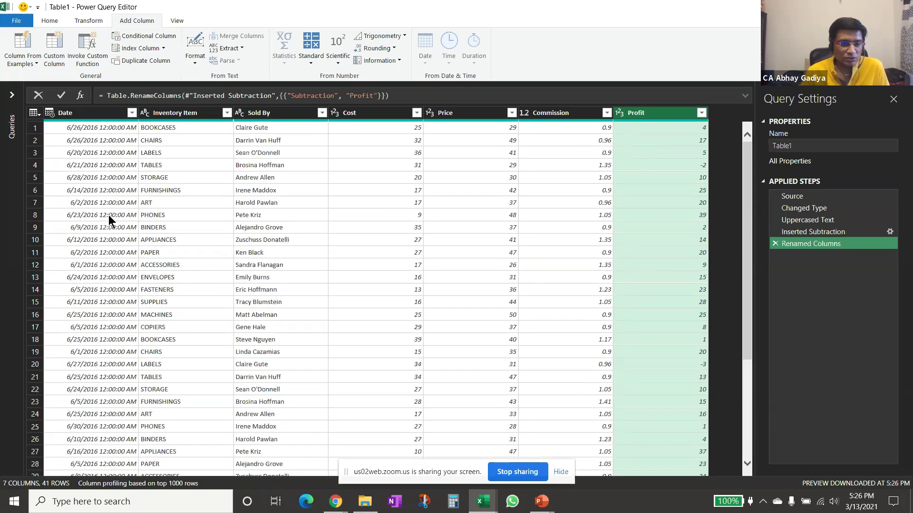
{"action": "left_click", "coordinate": [50, 20]}
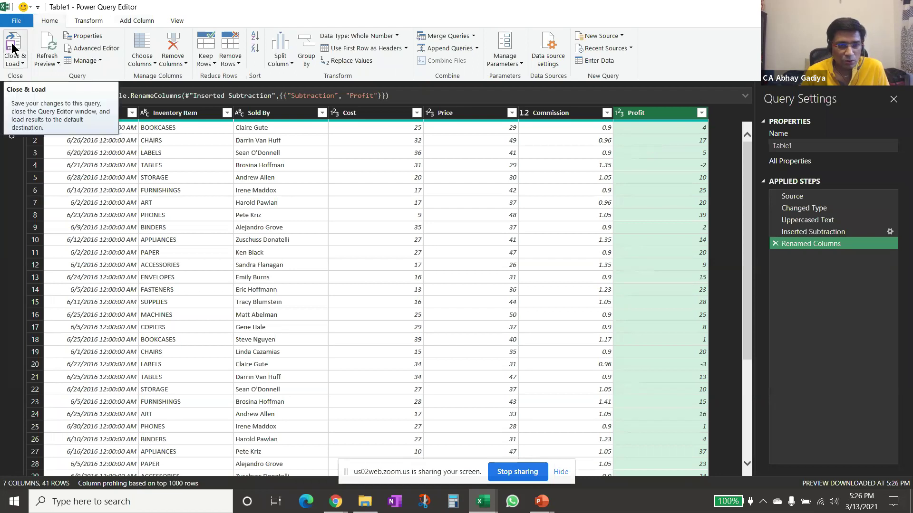
{"action": "left_click", "coordinate": [11, 48]}
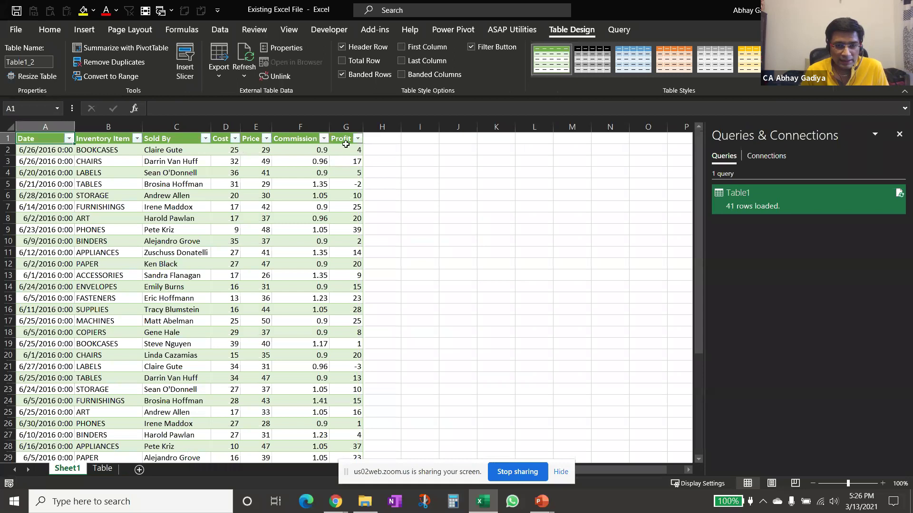
Examine the Profit, Cost and Inventory Item columns of the loaded table on Sheet1, down to its last row.
{"action": "left_click", "coordinate": [345, 148]}
{"action": "left_click", "coordinate": [220, 151]}
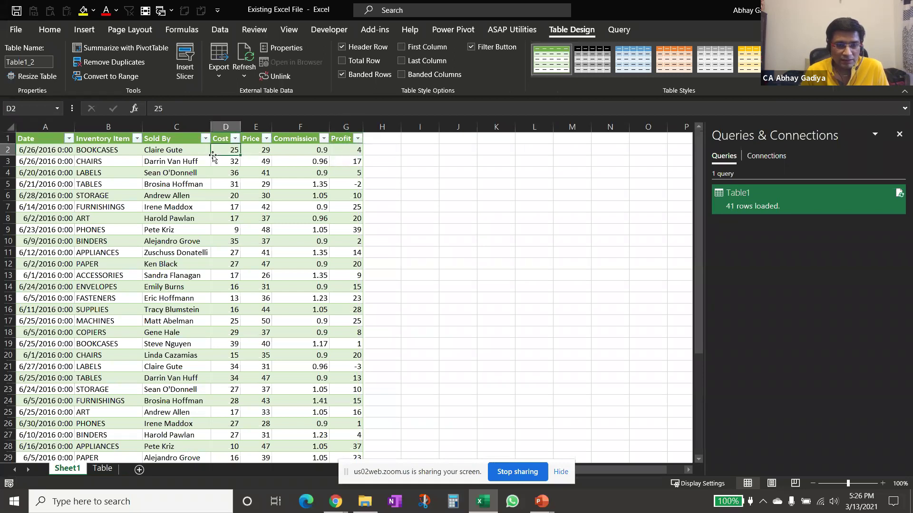
{"action": "key", "text": "Down"}
{"action": "key", "text": "Left"}
{"action": "key", "text": "Left"}
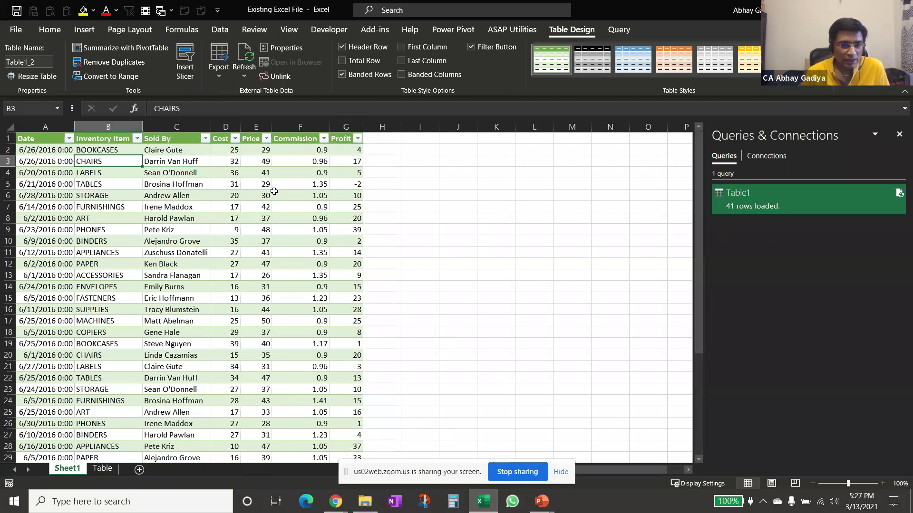
{"action": "key", "text": "ctrl+Down"}
{"action": "key", "text": "Down"}
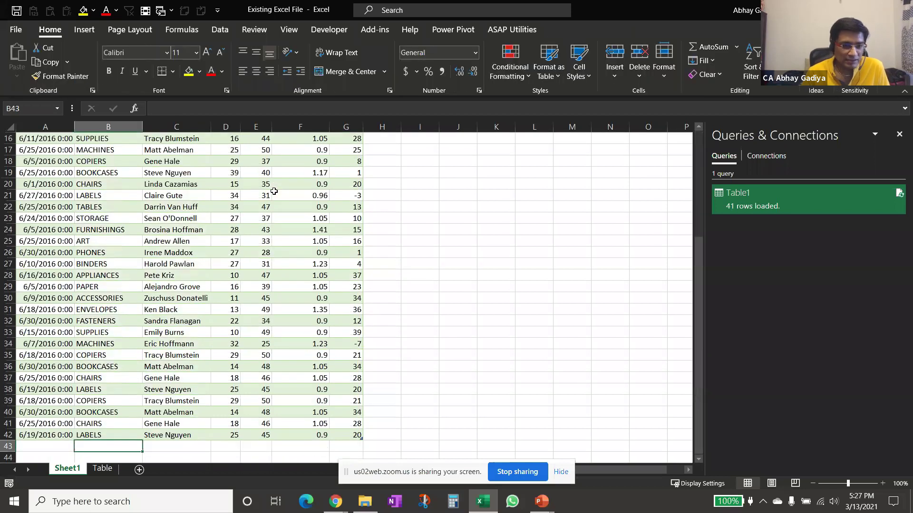
Check the extent and row count of the source table's Inventory Item column on the Table sheet, and return to Sheet1.
{"action": "left_click", "coordinate": [103, 468]}
{"action": "key", "text": "ctrl+Down"}
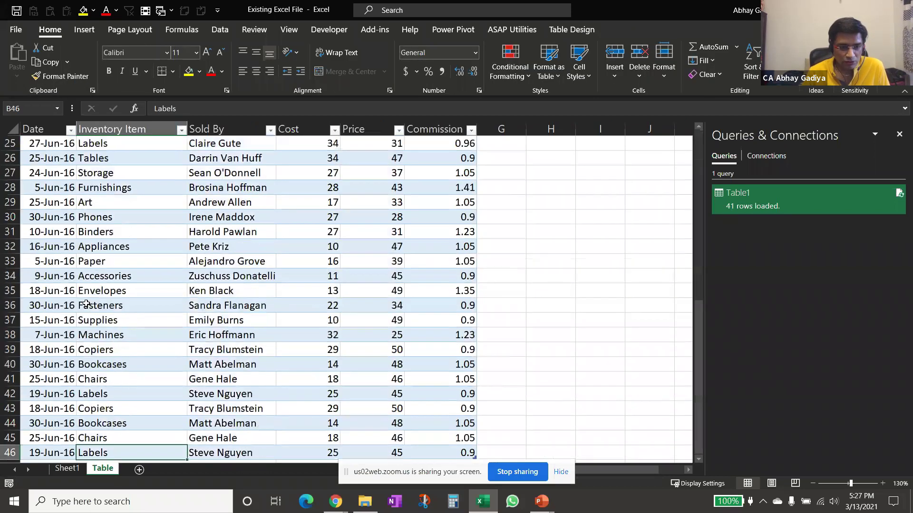
{"action": "key", "text": "Down"}
{"action": "key", "text": "Down"}
{"action": "key", "text": "Down"}
{"action": "key", "text": "Up"}
{"action": "key", "text": "Up"}
{"action": "key", "text": "Up"}
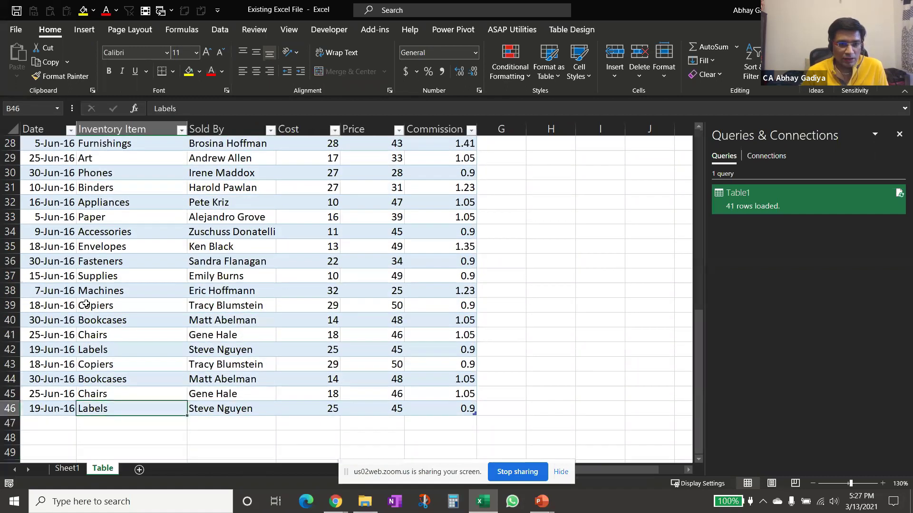
{"action": "key", "text": "ctrl+shift+Up"}
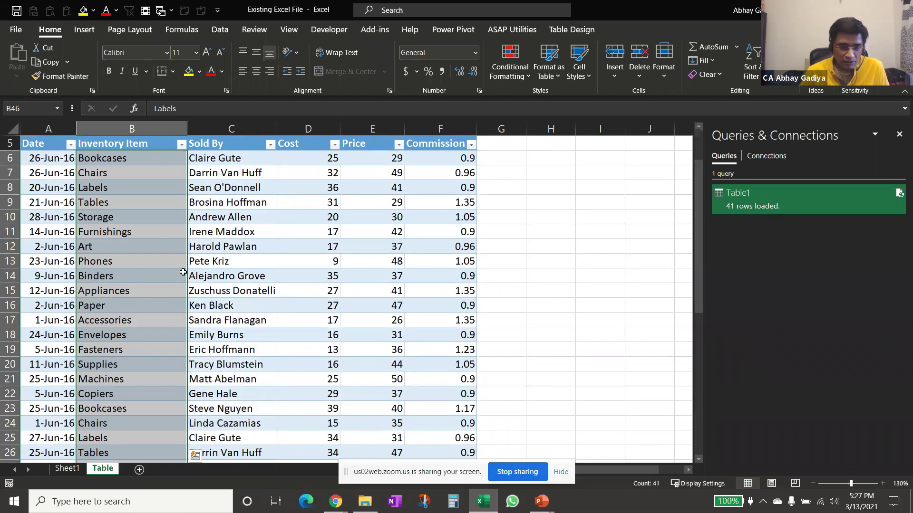
{"action": "left_click", "coordinate": [65, 469]}
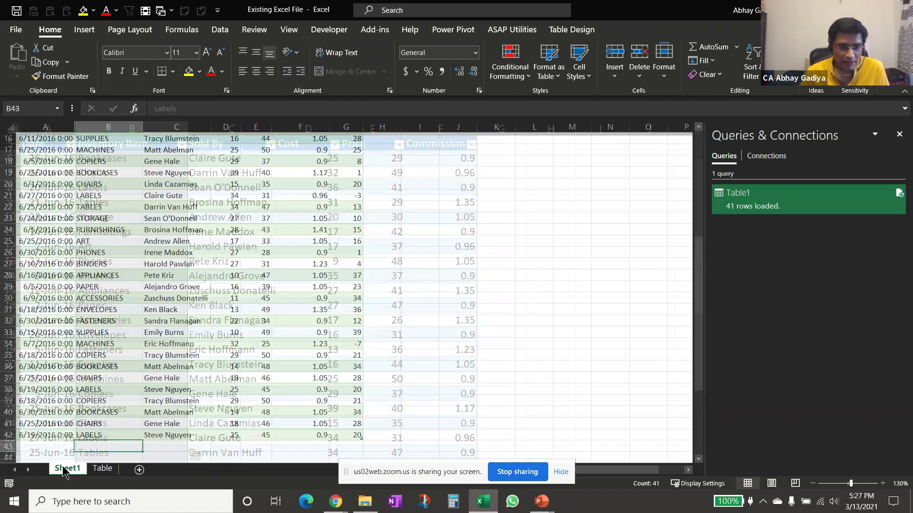
On the Table sheet, copy the last four rows of the source table, A43:F46.
{"action": "left_click", "coordinate": [103, 468]}
{"action": "left_click", "coordinate": [43, 285]}
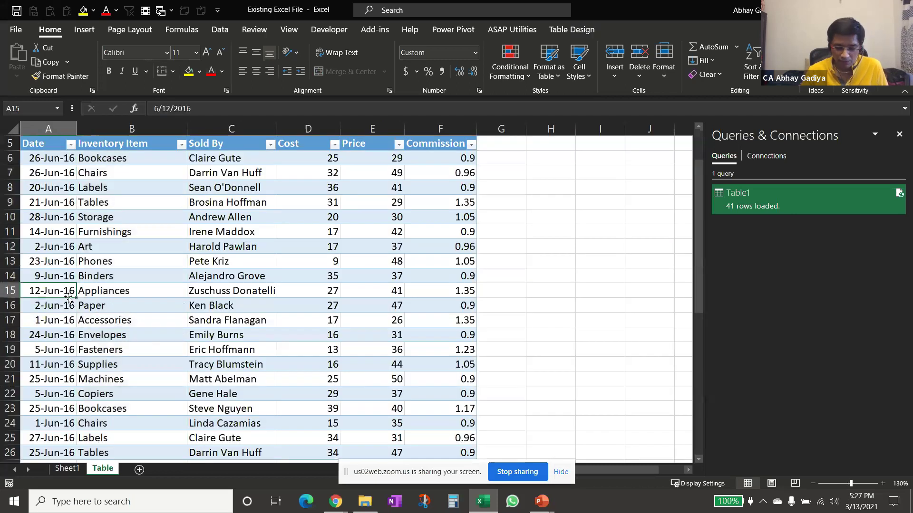
{"action": "key", "text": "ctrl+Down"}
{"action": "key", "text": "Up"}
{"action": "key", "text": "Up"}
{"action": "key", "text": "Up"}
{"action": "key", "text": "shift+Down"}
{"action": "key", "text": "shift+Down"}
{"action": "key", "text": "shift+Down"}
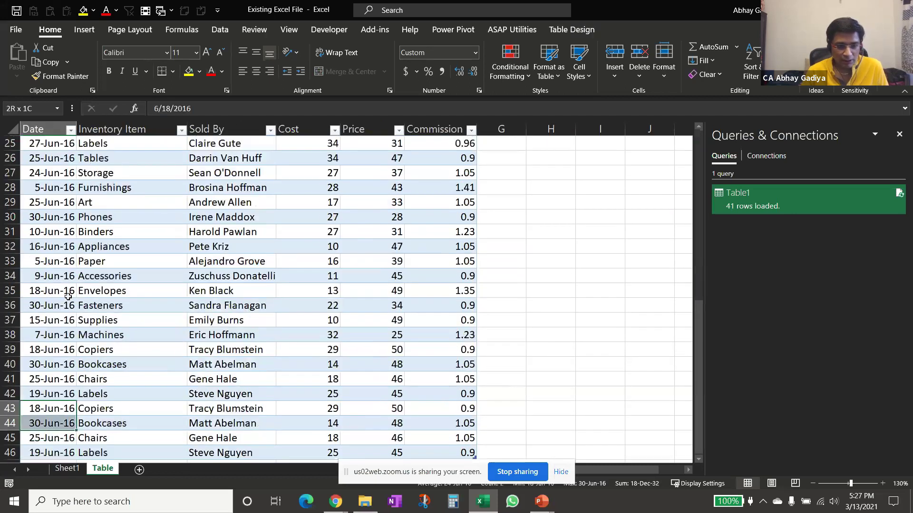
{"action": "key", "text": "ctrl+shift+Right"}
{"action": "key", "text": "ctrl+c"}
Paste the copied rows directly beneath the source table, starting at cell A47.
{"action": "key", "text": "Down"}
{"action": "key", "text": "Down"}
{"action": "key", "text": "Down"}
{"action": "key", "text": "Down"}
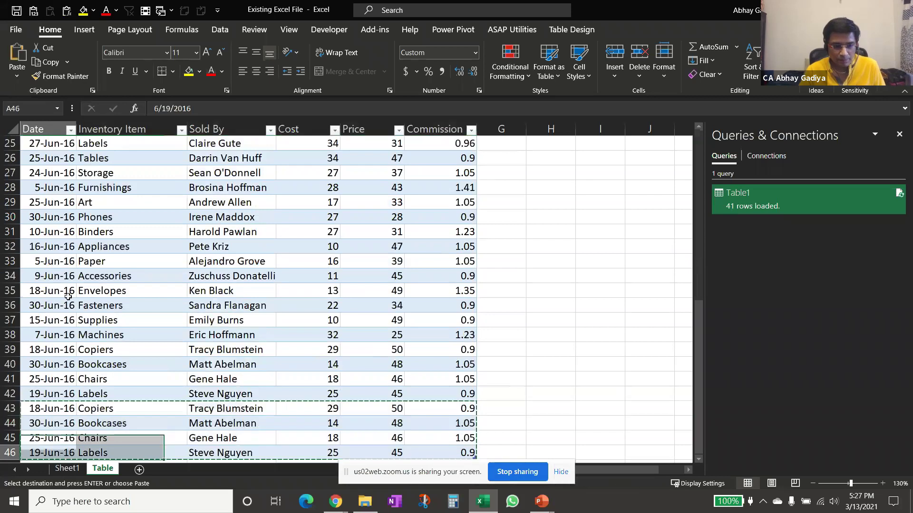
{"action": "key", "text": "Return"}
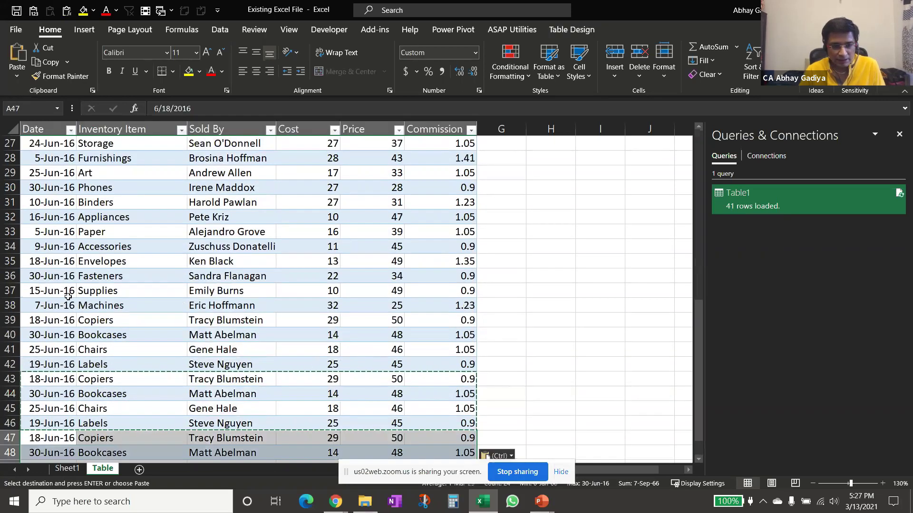
{"action": "key", "text": "Down"}
{"action": "key", "text": "Down"}
{"action": "key", "text": "Down"}
{"action": "scroll", "coordinate": [68, 296], "scroll_direction": "down", "scroll_amount": 1}
{"action": "key", "text": "Up"}
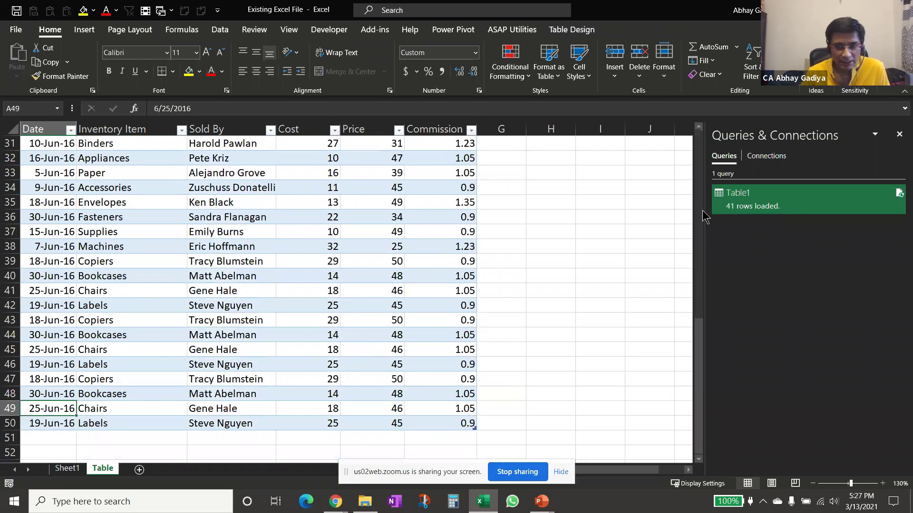
Refresh the Table1 query and check the Inventory Item and Profit columns of the loaded table on Sheet1.
{"action": "right_click", "coordinate": [749, 209]}
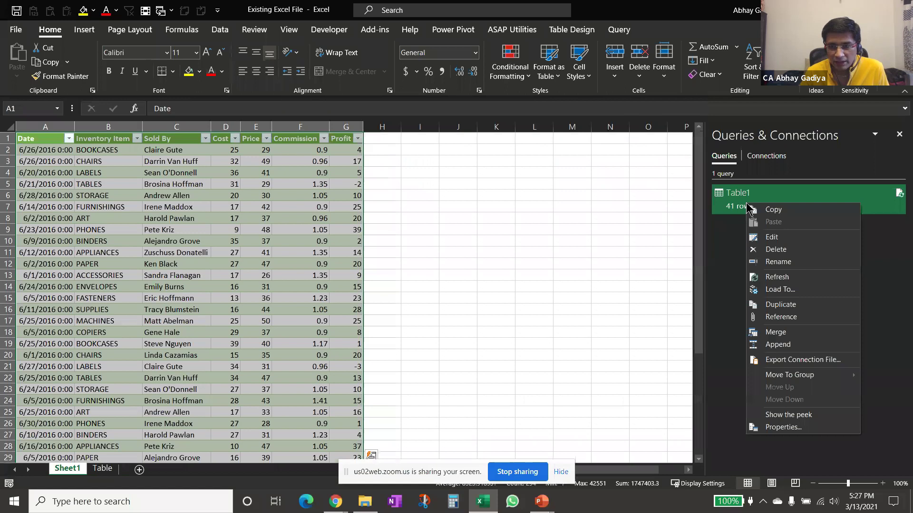
{"action": "left_click", "coordinate": [783, 283]}
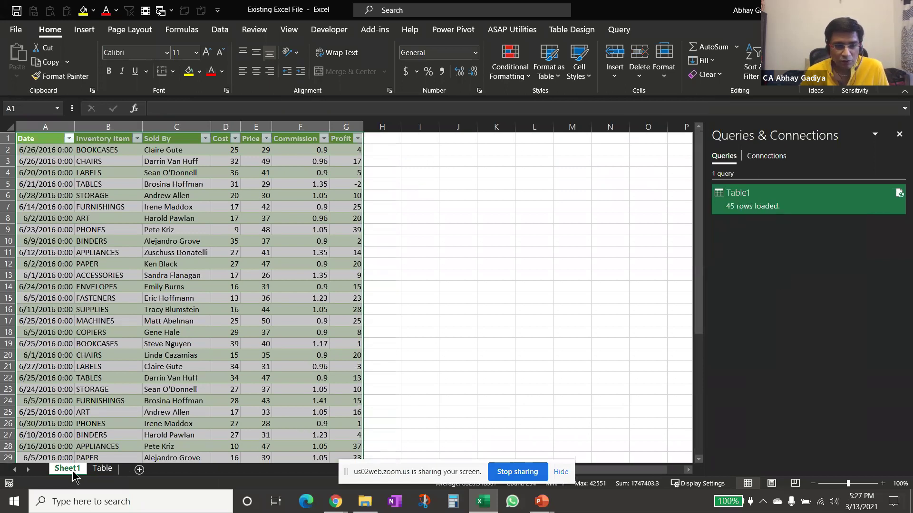
{"action": "left_click", "coordinate": [342, 172]}
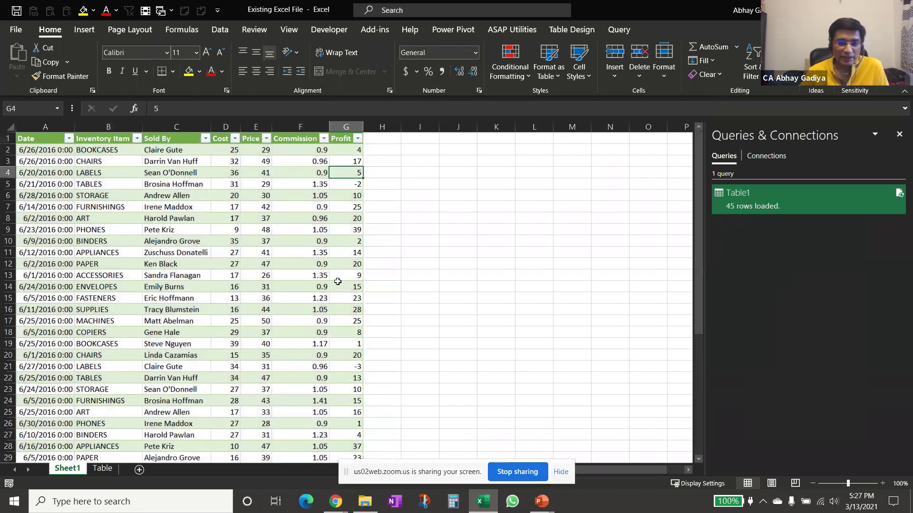
{"action": "scroll", "coordinate": [338, 281], "scroll_direction": "down", "scroll_amount": 5}
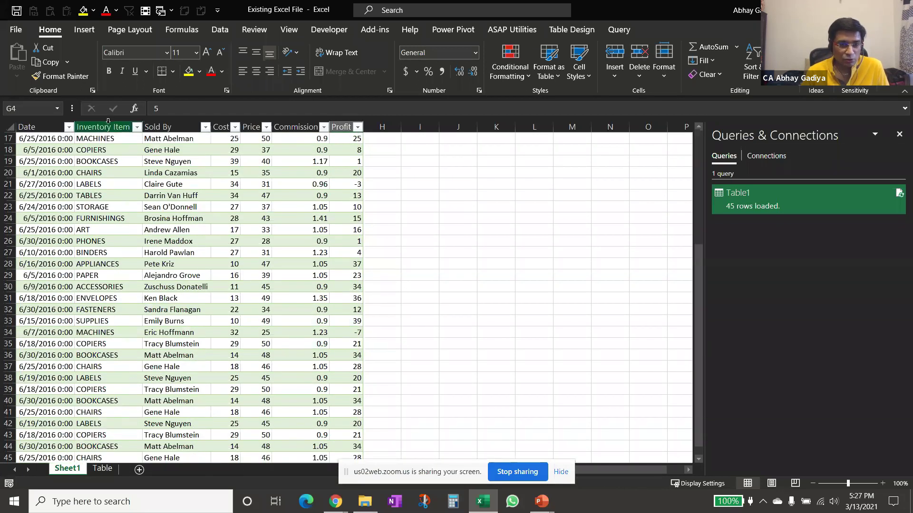
{"action": "left_click", "coordinate": [107, 125]}
{"action": "left_click", "coordinate": [343, 131]}
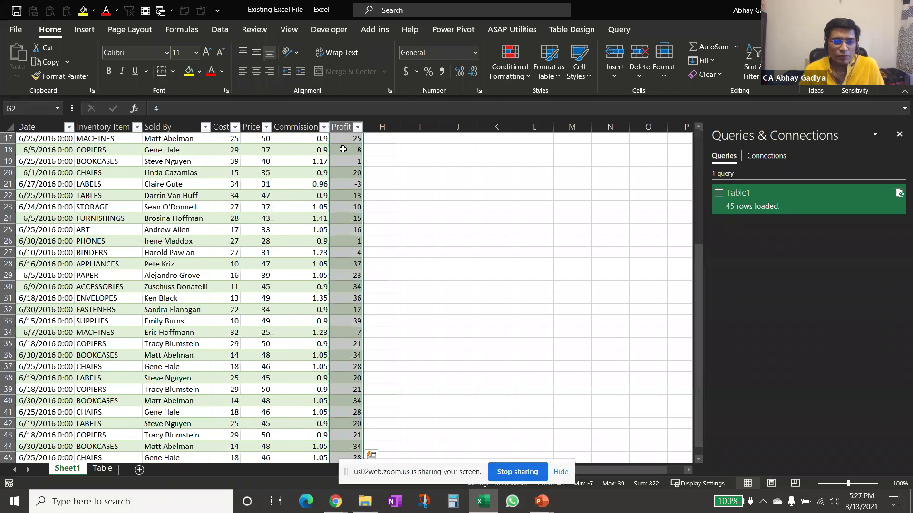
{"action": "left_click", "coordinate": [252, 281]}
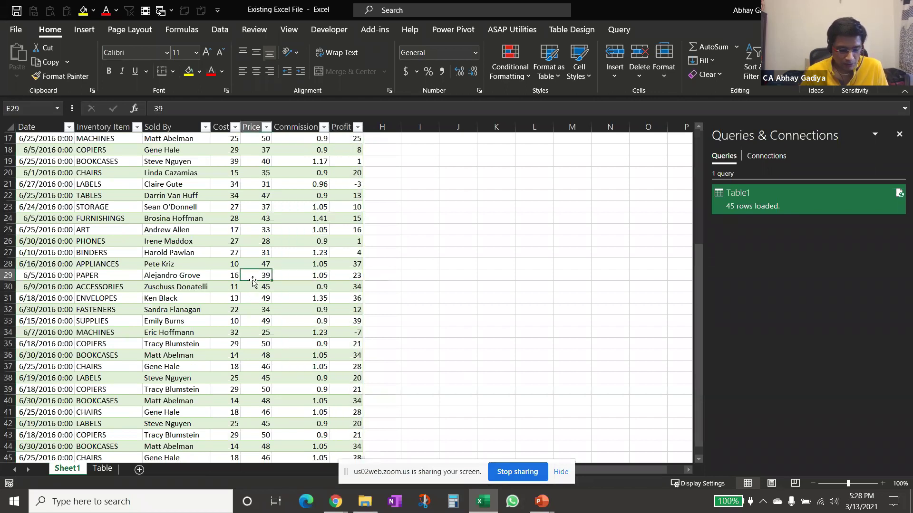
Close the Existing Excel File workbook with its changes saved, and go up to the Borivali CPE folder in File Explorer.
{"action": "key", "text": "ctrl+w"}
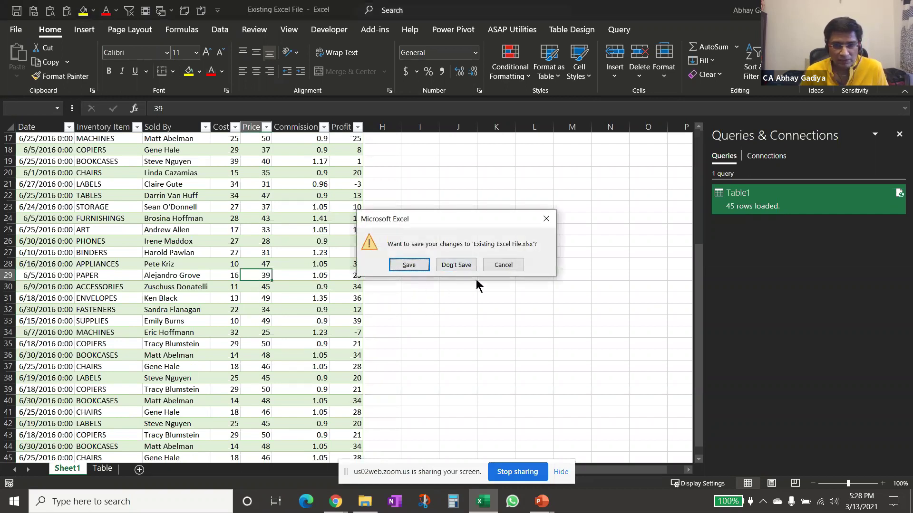
{"action": "left_click", "coordinate": [424, 267]}
{"action": "key", "text": "alt+Up"}
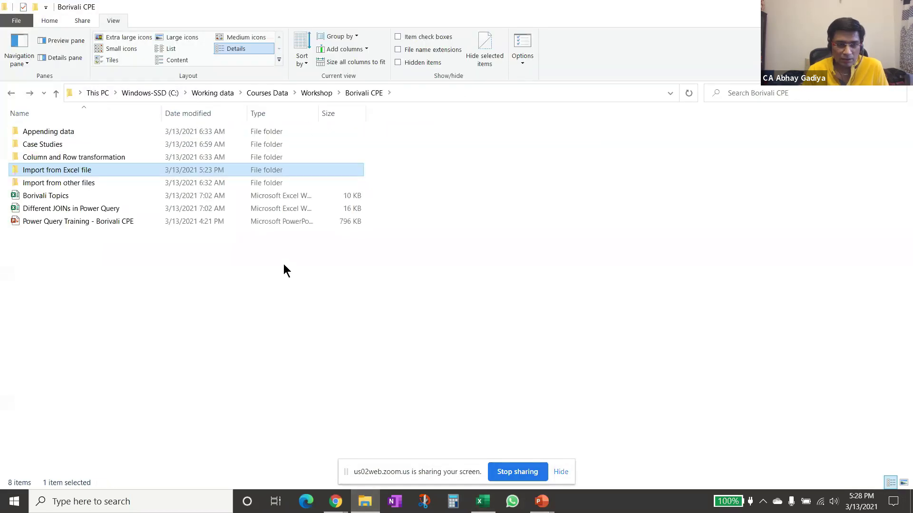
{"action": "left_click", "coordinate": [493, 90]}
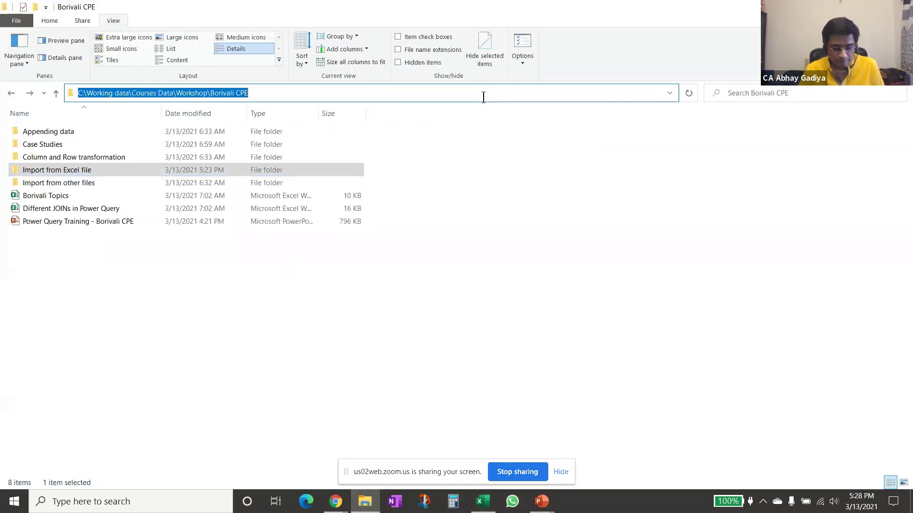
Switch back to Excel and create a new blank workbook.
{"action": "left_click", "coordinate": [471, 509]}
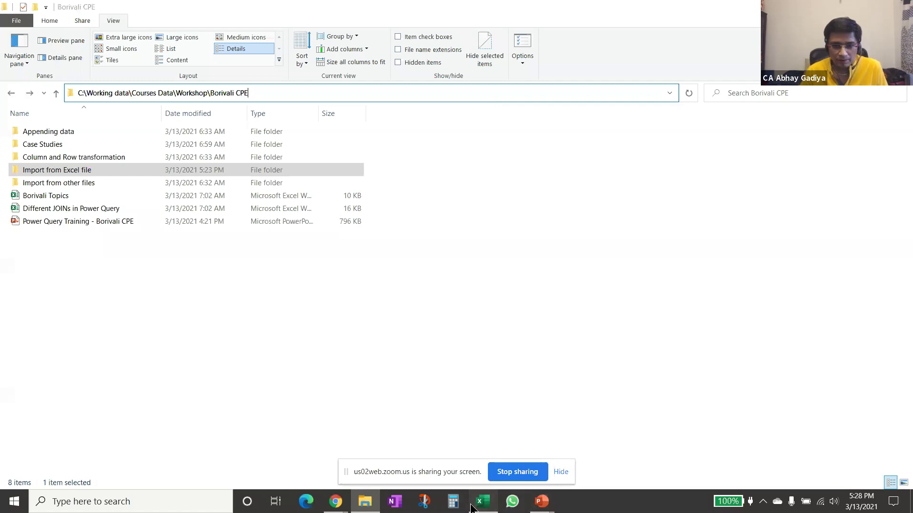
{"action": "left_click", "coordinate": [409, 265]}
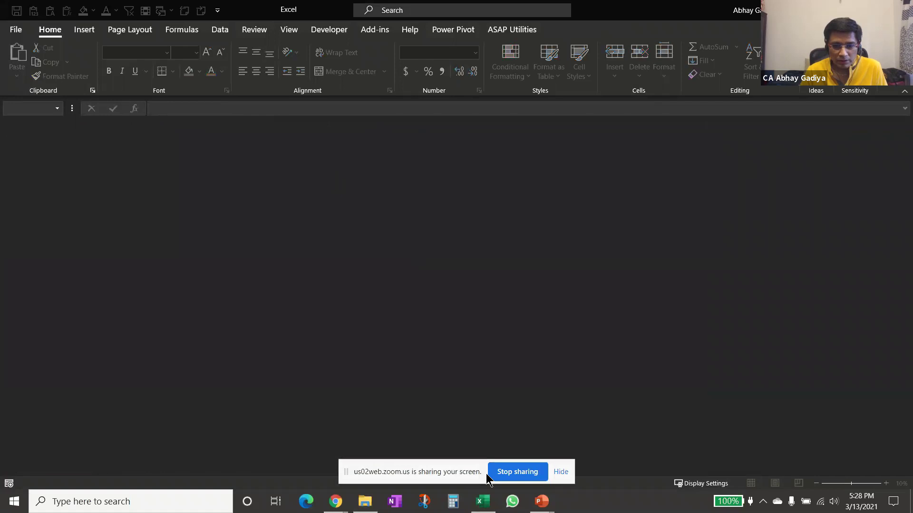
{"action": "key", "text": "ctrl+n"}
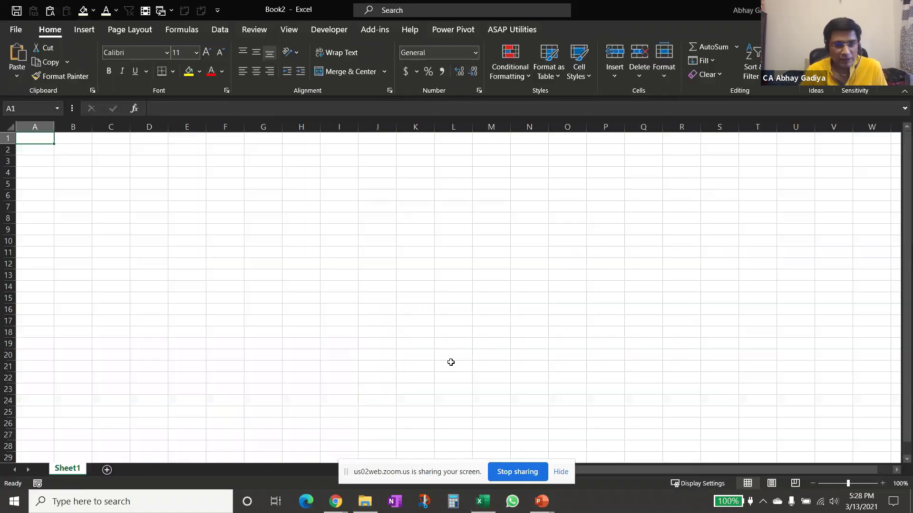
{"action": "left_click", "coordinate": [306, 171]}
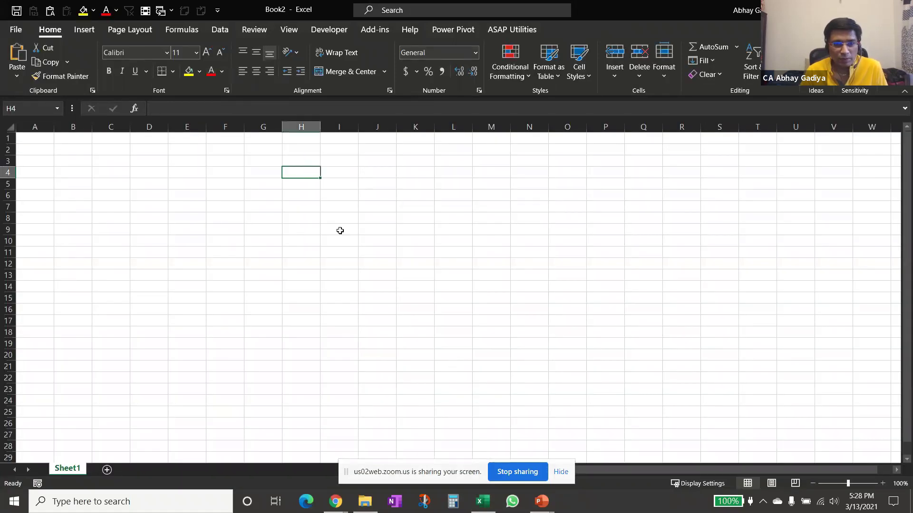
Open the Import from other files folder in File Explorer and view the contents of Text - Tab Delimited.
{"action": "left_click", "coordinate": [365, 501]}
{"action": "double_click", "coordinate": [103, 185]}
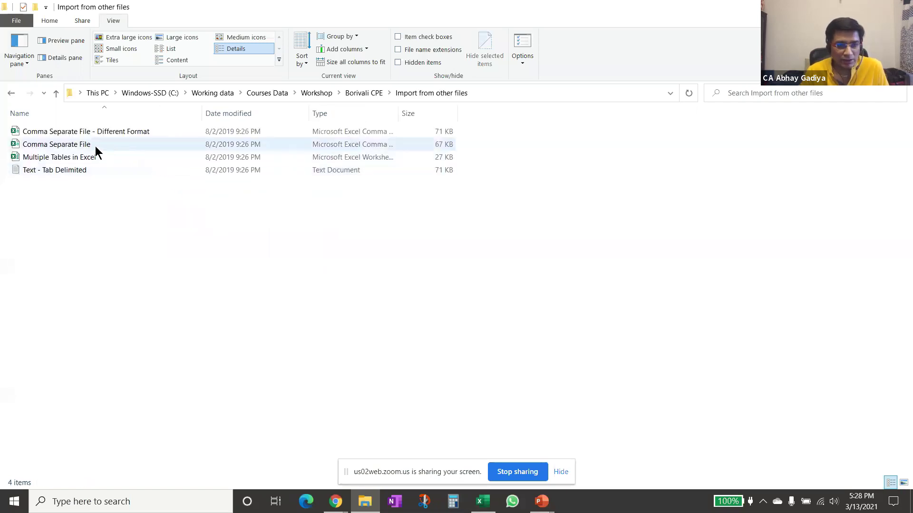
{"action": "double_click", "coordinate": [399, 114]}
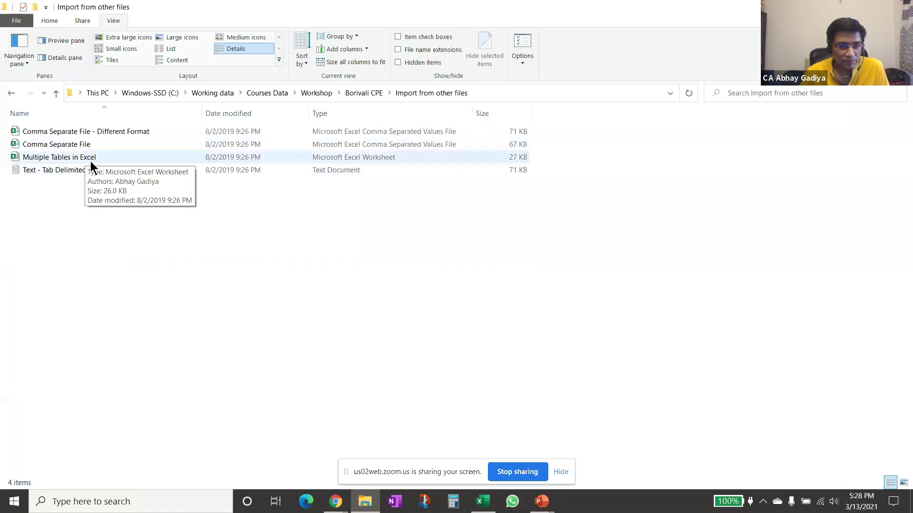
{"action": "double_click", "coordinate": [70, 173]}
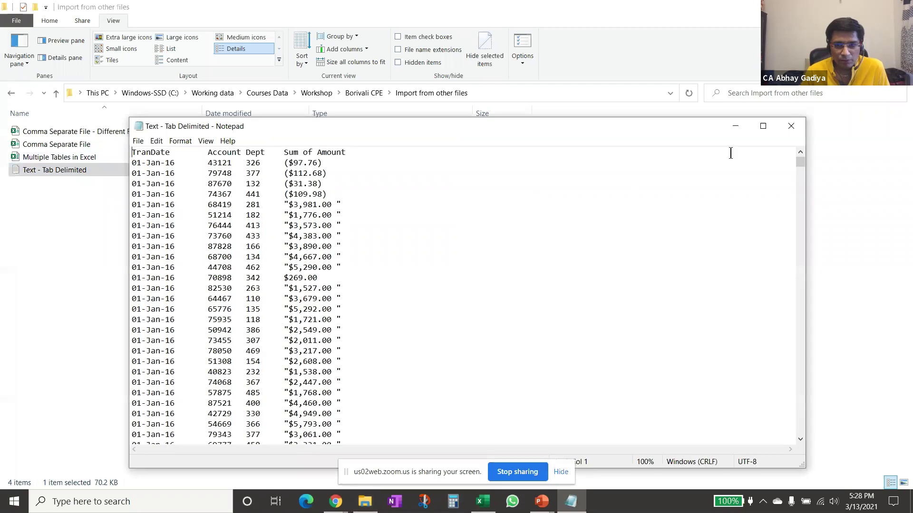
{"action": "left_click", "coordinate": [791, 126]}
View the Comma Separate File - Different Format file in Excel with widened columns, and close it without saving.
{"action": "left_click", "coordinate": [122, 133]}
{"action": "key", "text": "alt+Tab"}
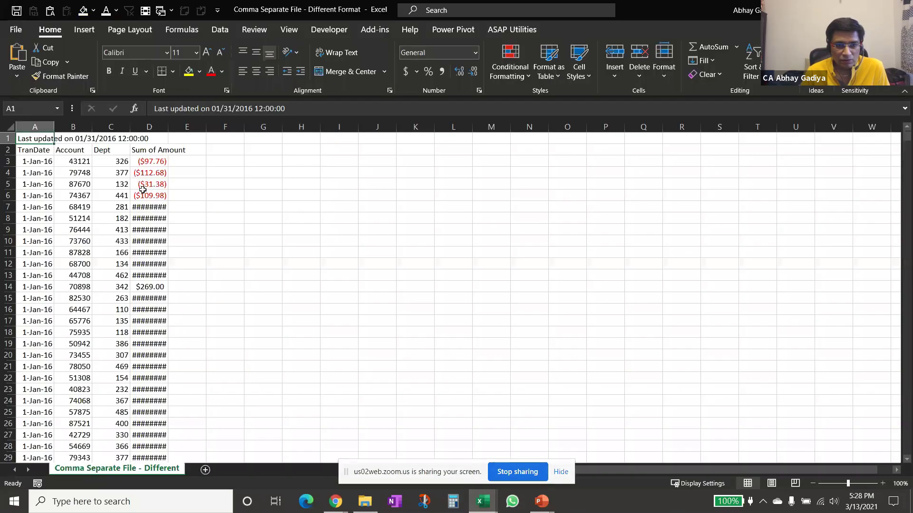
{"action": "left_click_drag", "start_coordinate": [54, 127], "coordinate": [145, 126]}
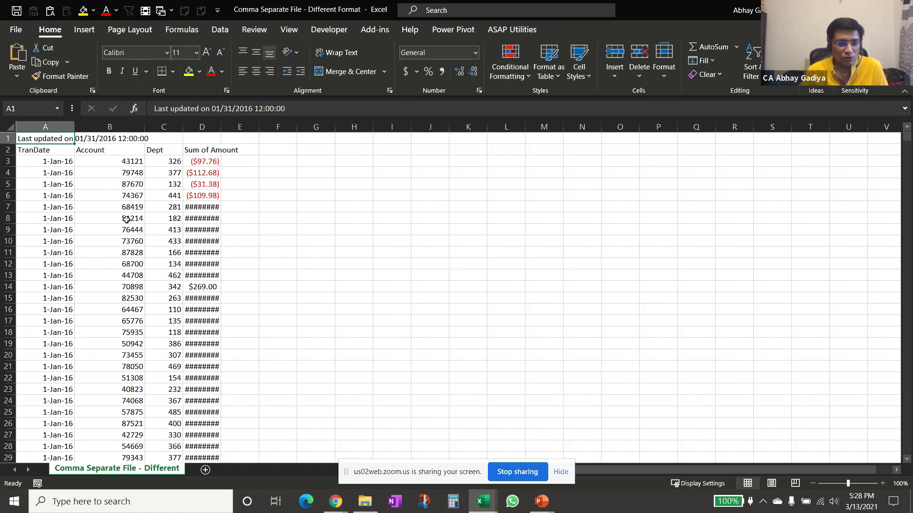
{"action": "left_click", "coordinate": [90, 184]}
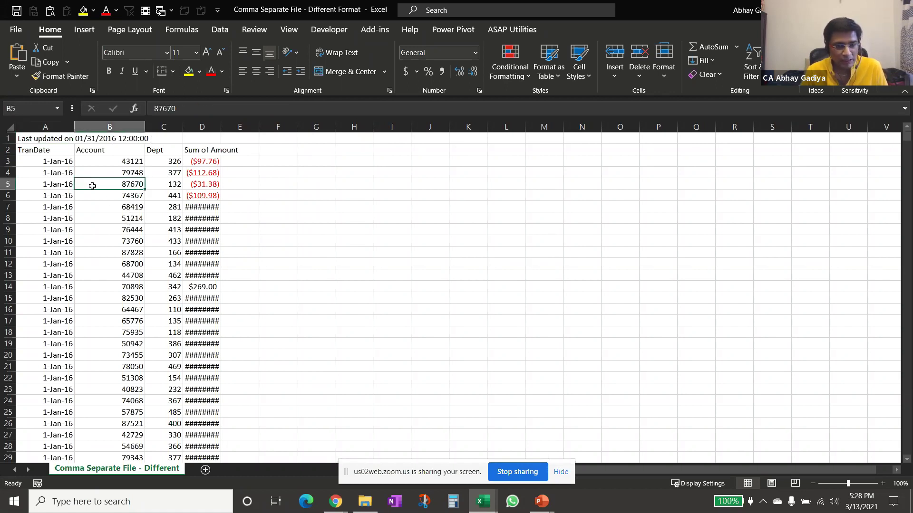
{"action": "key", "text": "ctrl+w"}
{"action": "left_click", "coordinate": [464, 267]}
Copy the Import from other files folder path in File Explorer and start a Text/CSV data import in the blank Excel workbook.
{"action": "left_click", "coordinate": [365, 501]}
{"action": "left_click", "coordinate": [485, 94]}
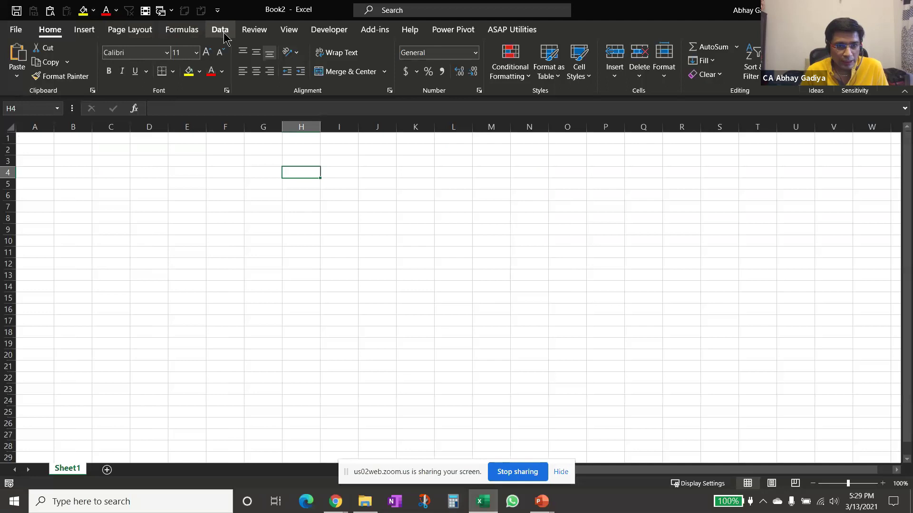
{"action": "left_click", "coordinate": [224, 35]}
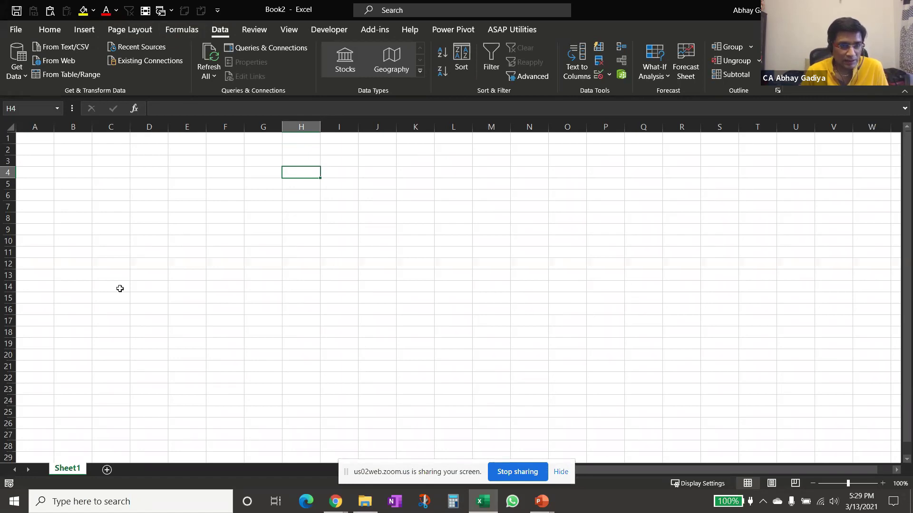
{"action": "left_click", "coordinate": [16, 82]}
{"action": "mouse_move", "coordinate": [67, 97]}
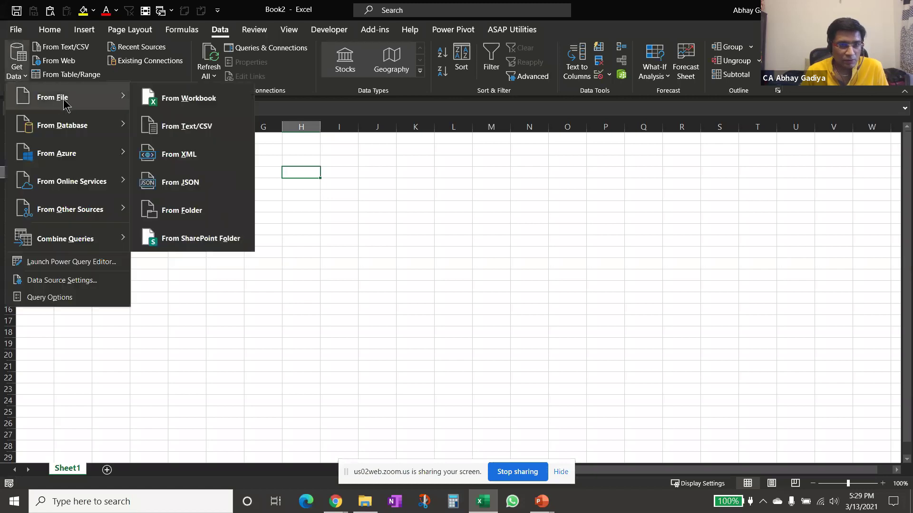
{"action": "left_click", "coordinate": [189, 135]}
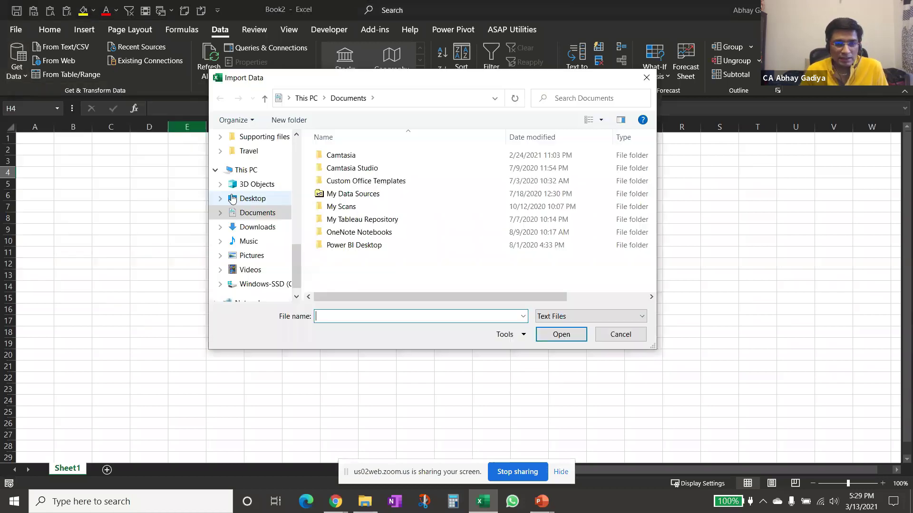
Import Text - Tab Delimited from the Import from other files folder and open its data for transformation in Power Query Editor.
{"action": "left_click", "coordinate": [393, 98]}
{"action": "key", "text": "ctrl+v"}
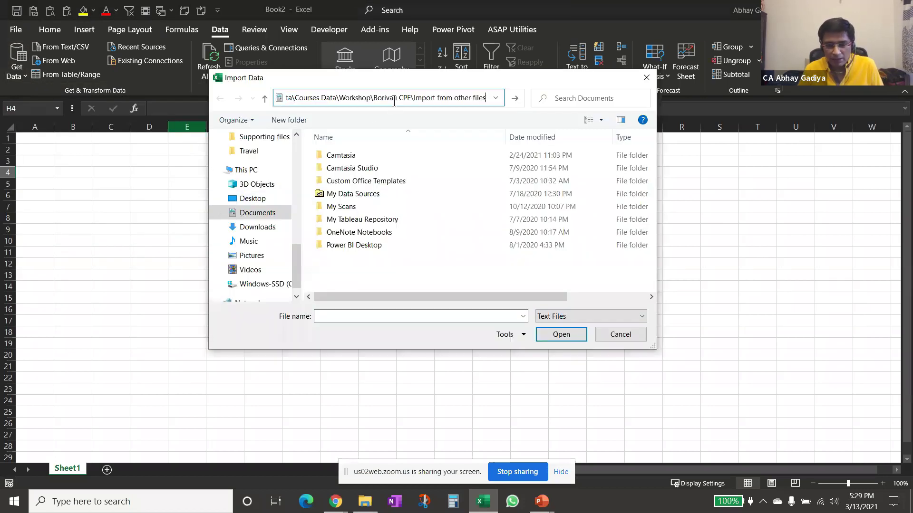
{"action": "key", "text": "Return"}
{"action": "left_click", "coordinate": [365, 182]}
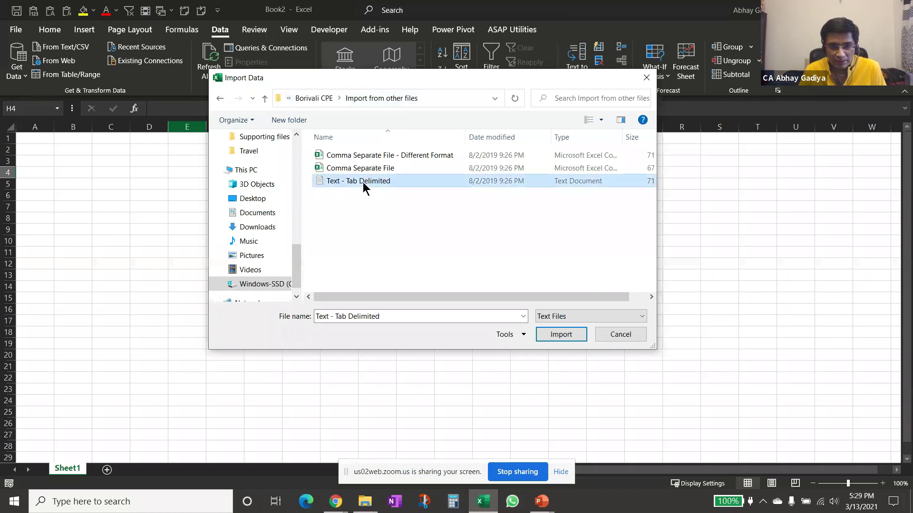
{"action": "left_click", "coordinate": [562, 335]}
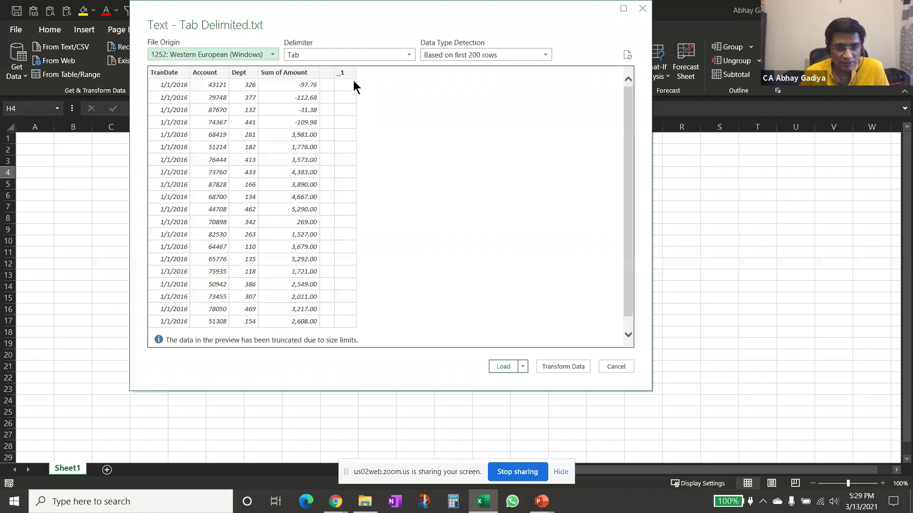
{"action": "left_click", "coordinate": [572, 366]}
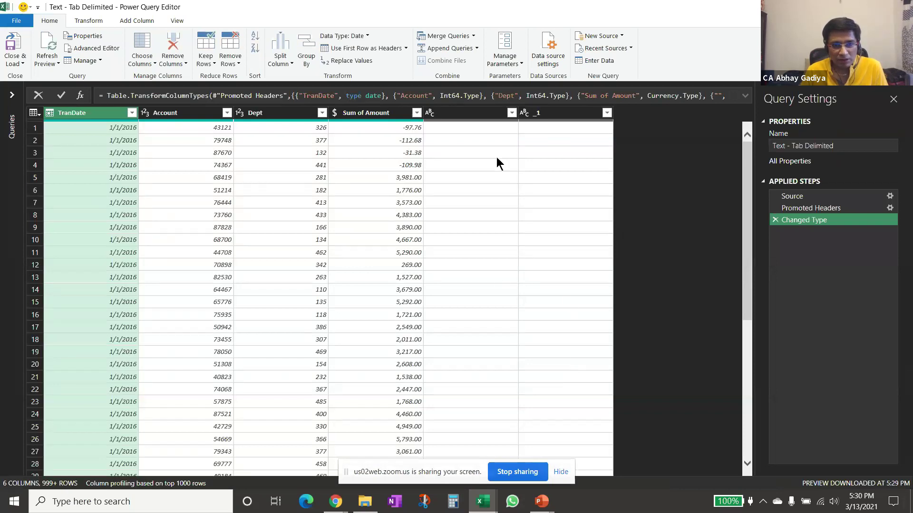
{"action": "left_click_drag", "start_coordinate": [285, 10], "coordinate": [453, 58]}
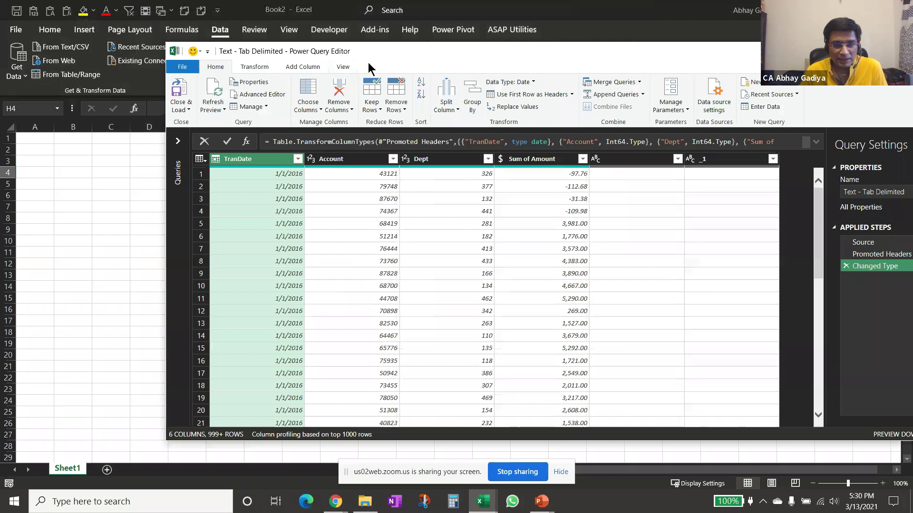
{"action": "double_click", "coordinate": [393, 47]}
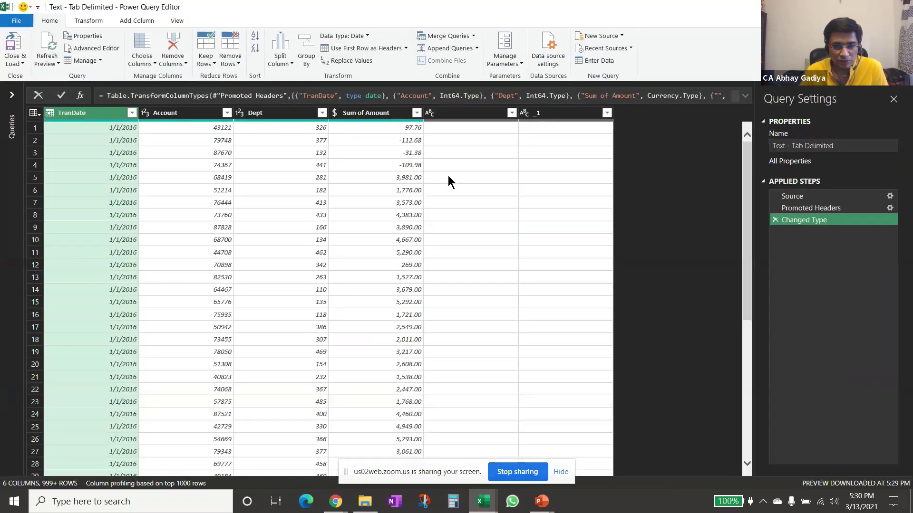
Remove the two empty columns to the right of Sum of Amount from the query.
{"action": "left_click", "coordinate": [460, 114]}
{"action": "left_click", "coordinate": [556, 114], "text": "shift"}
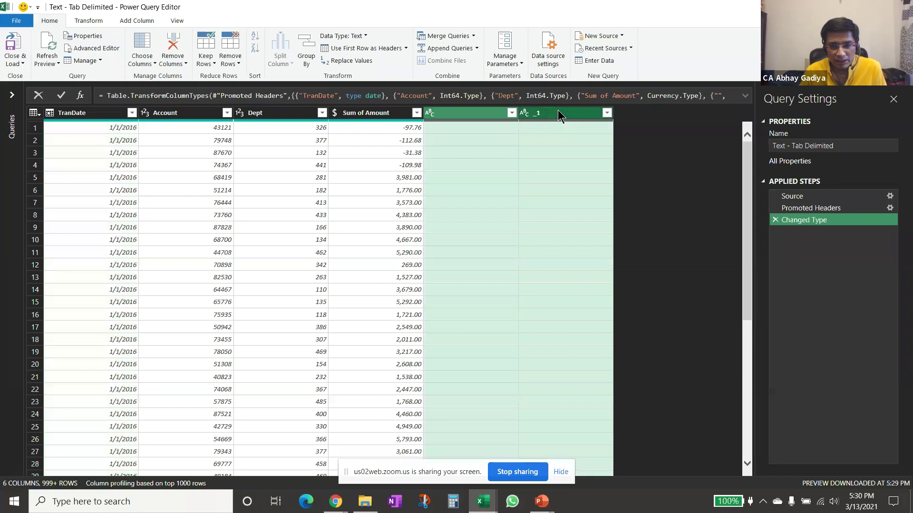
{"action": "right_click", "coordinate": [559, 115]}
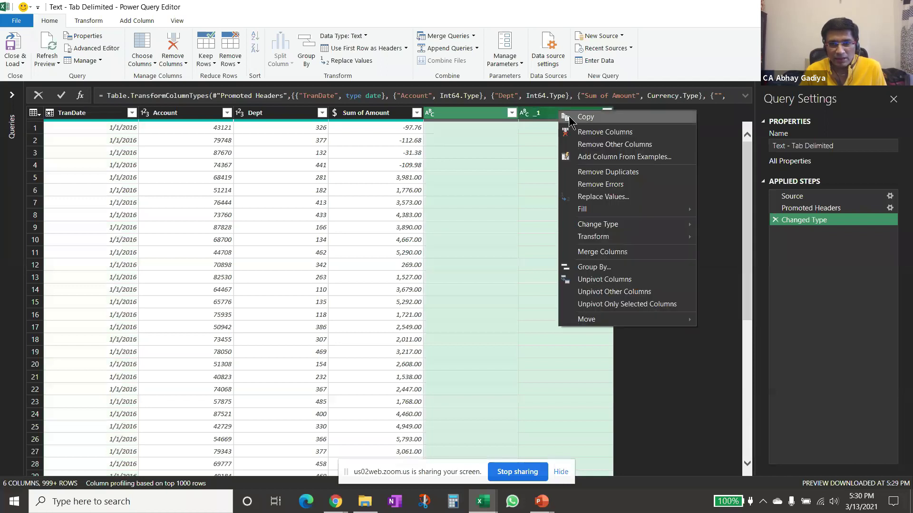
{"action": "left_click", "coordinate": [589, 136]}
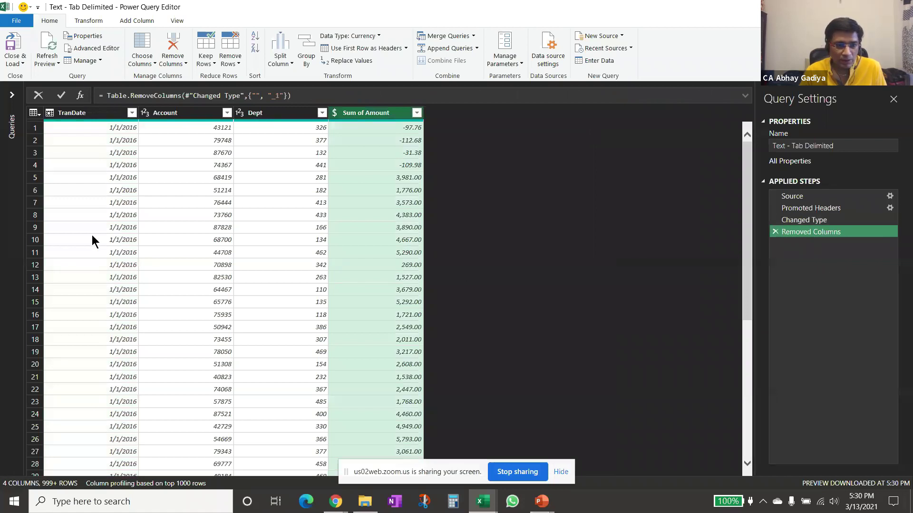
Add a column giving the name of the day for each TranDate value.
{"action": "scroll", "coordinate": [92, 235], "scroll_direction": "down", "scroll_amount": 15}
{"action": "scroll", "coordinate": [99, 230], "scroll_direction": "down", "scroll_amount": 19}
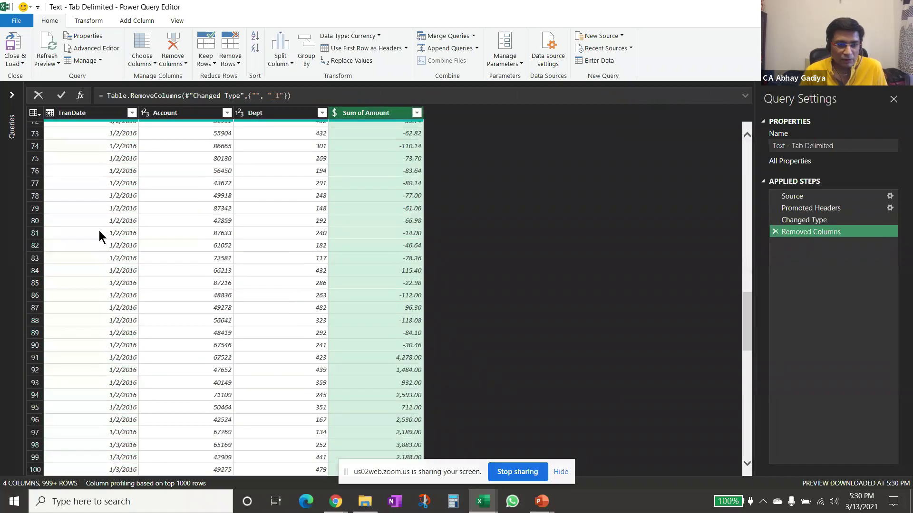
{"action": "left_click", "coordinate": [94, 116]}
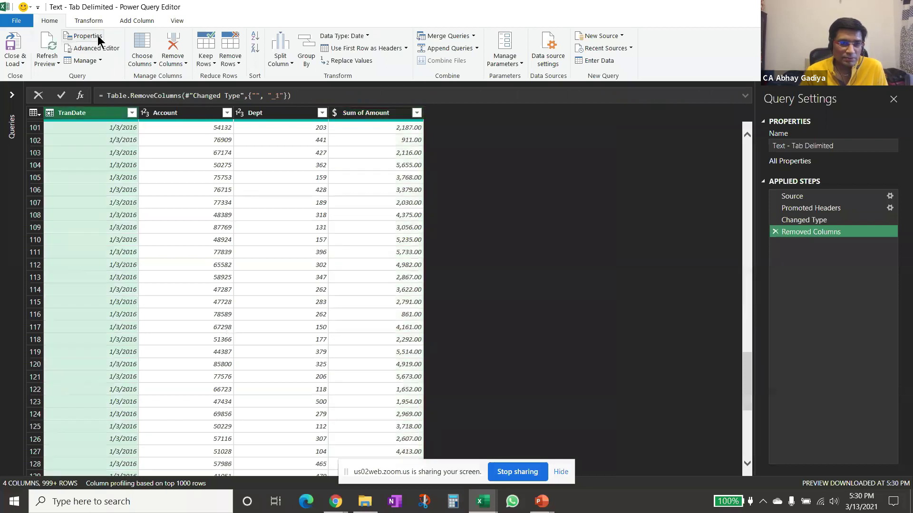
{"action": "left_click", "coordinate": [136, 21]}
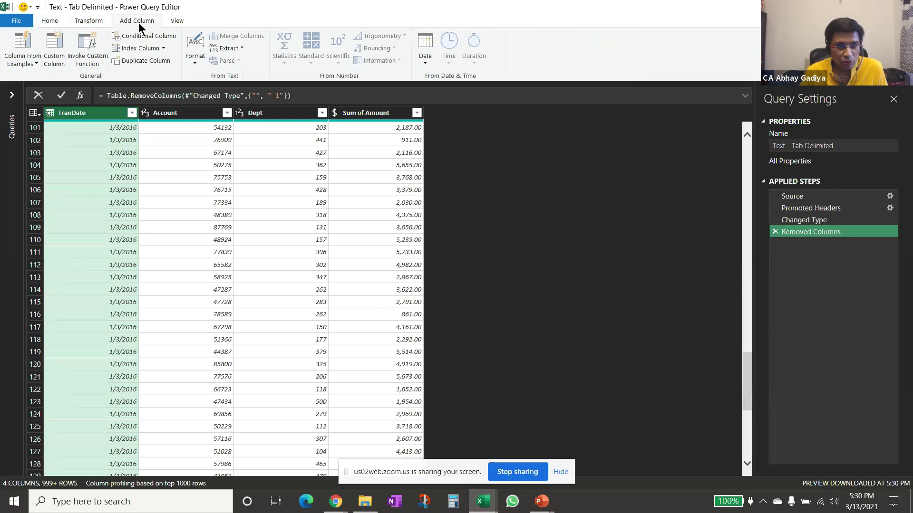
{"action": "left_click", "coordinate": [425, 54]}
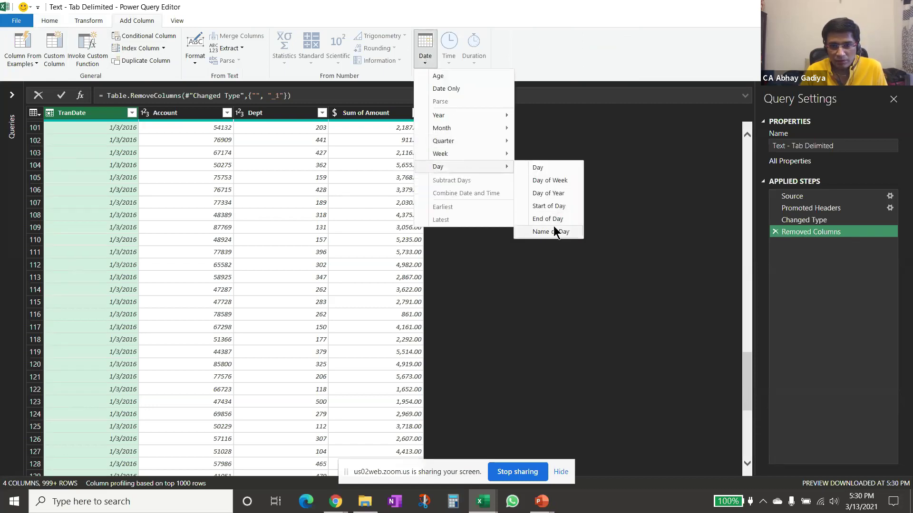
{"action": "left_click", "coordinate": [555, 231]}
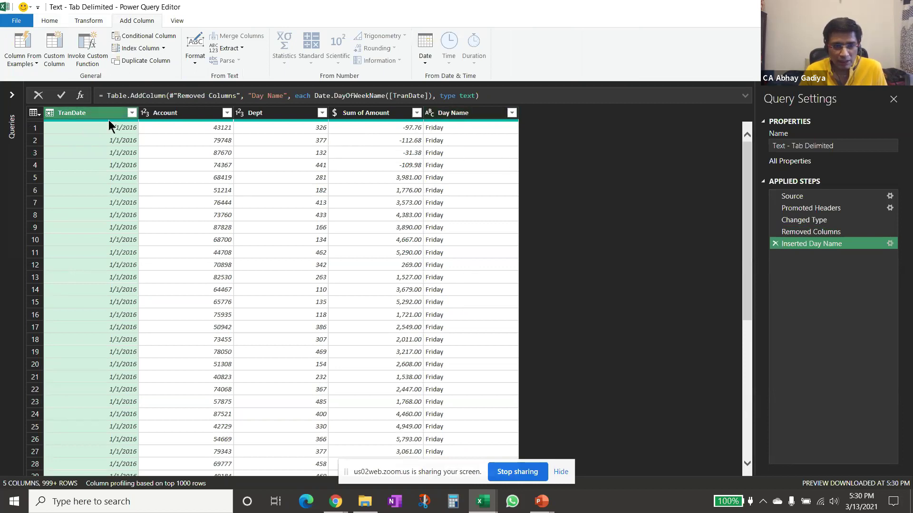
Group the rows by Day Name with a new column named Total Amount that sums Sum of Amount.
{"action": "left_click", "coordinate": [452, 113]}
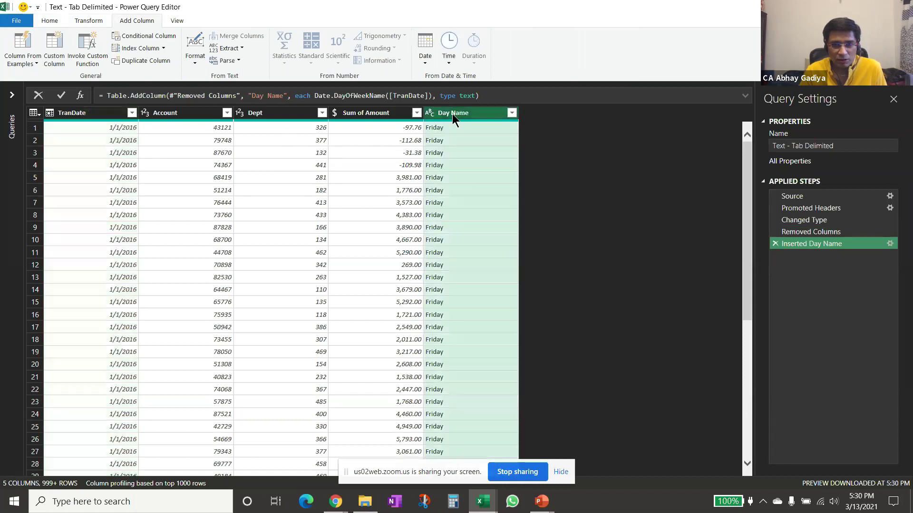
{"action": "left_click", "coordinate": [87, 21]}
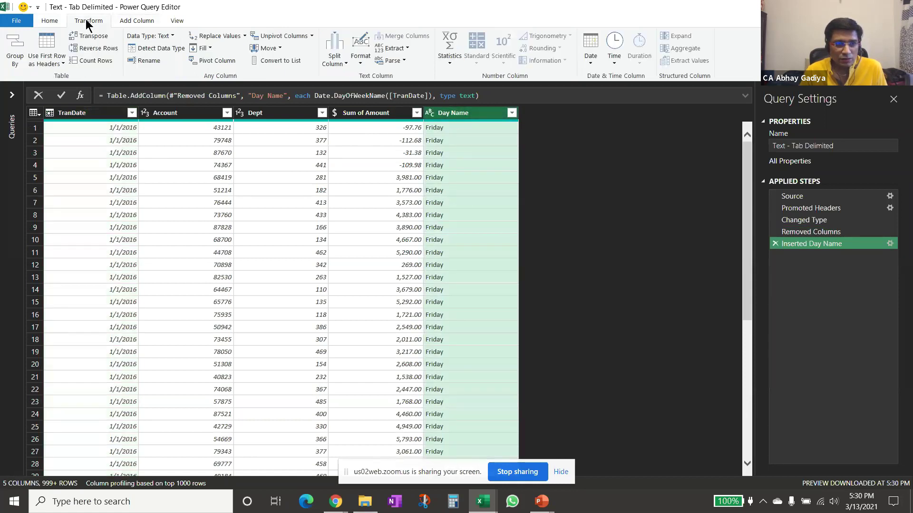
{"action": "left_click", "coordinate": [14, 52]}
{"action": "left_click_drag", "start_coordinate": [313, 275], "coordinate": [240, 271]}
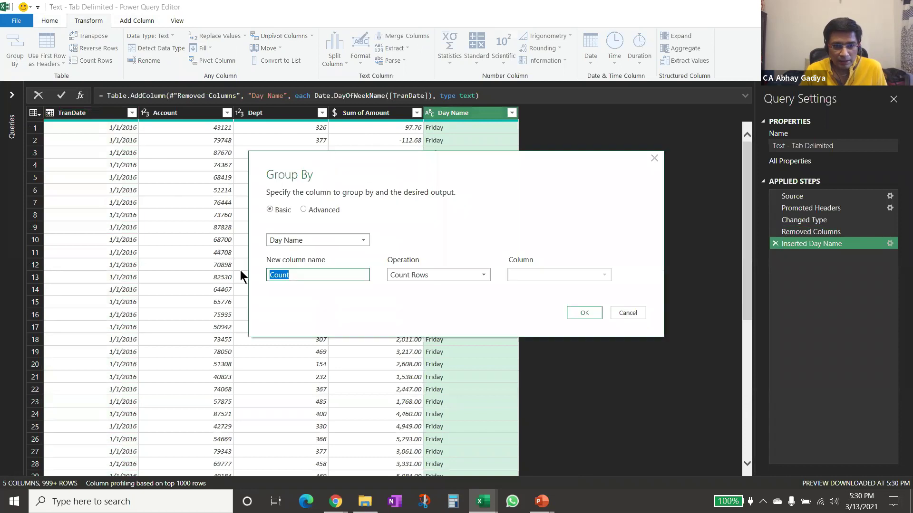
{"action": "type", "text": "To"}
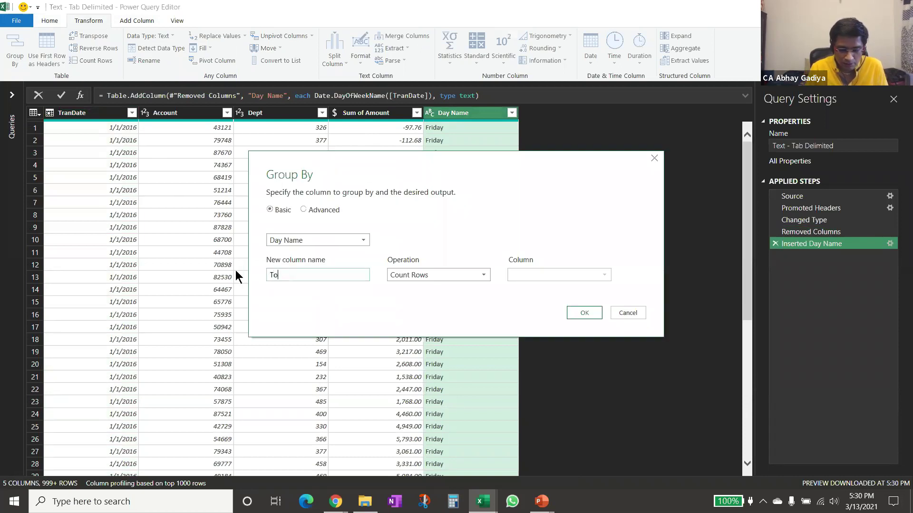
{"action": "type", "text": "tal Amount"}
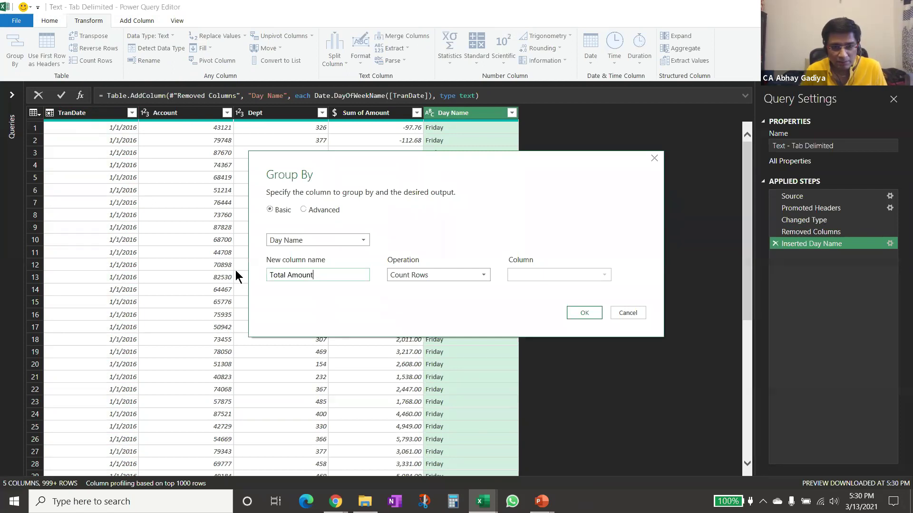
{"action": "left_click", "coordinate": [457, 279]}
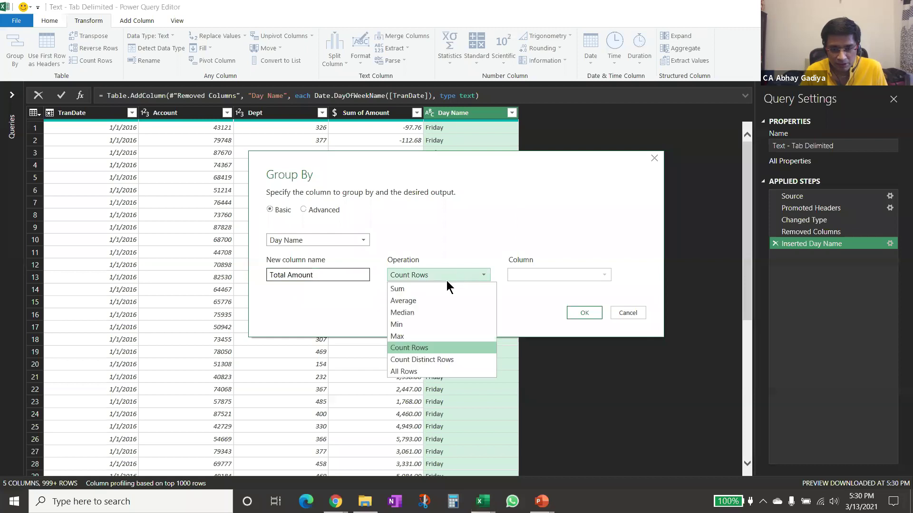
{"action": "left_click", "coordinate": [418, 291]}
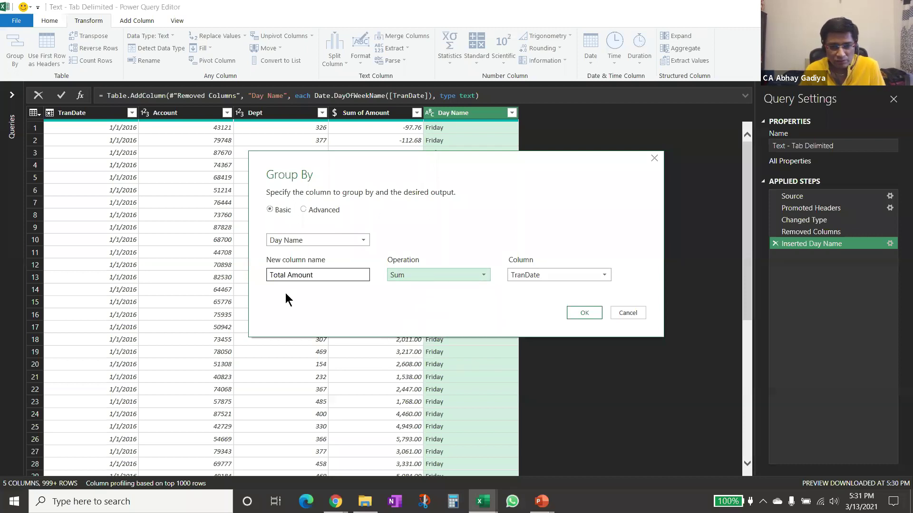
{"action": "left_click", "coordinate": [543, 277]}
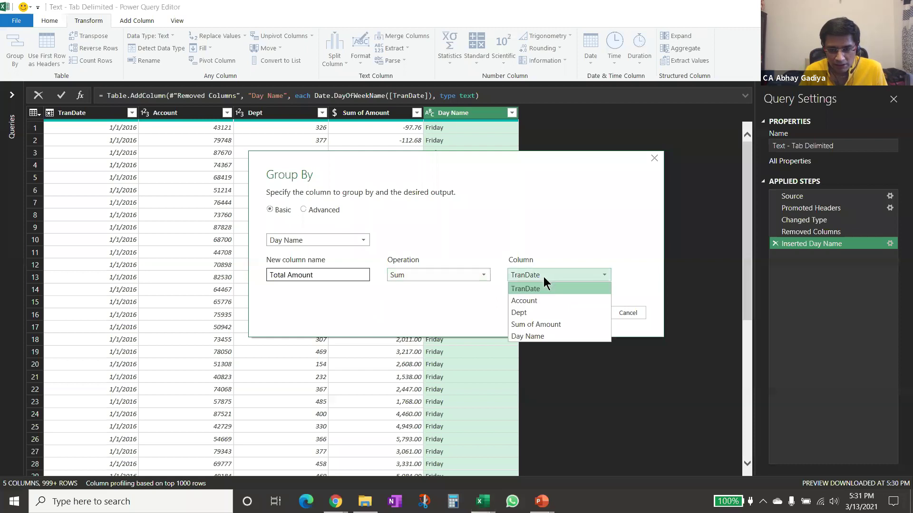
{"action": "left_click", "coordinate": [542, 325]}
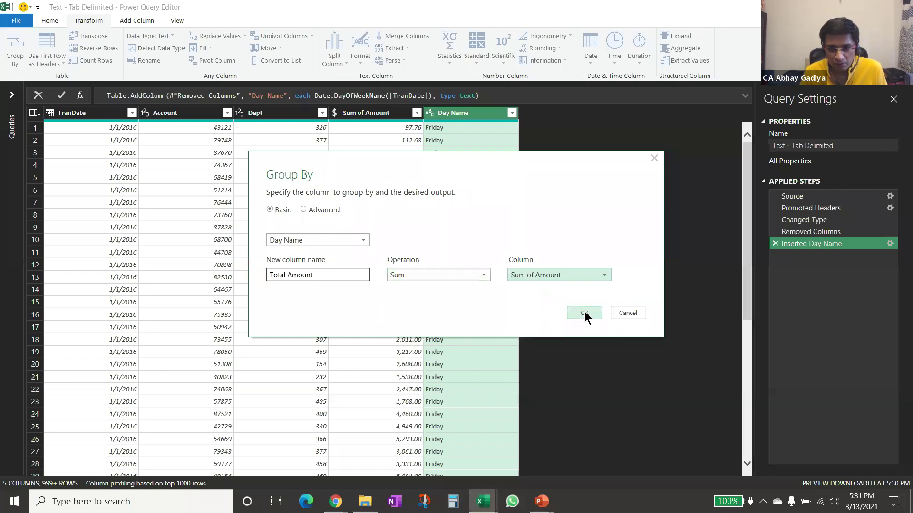
{"action": "left_click", "coordinate": [584, 313]}
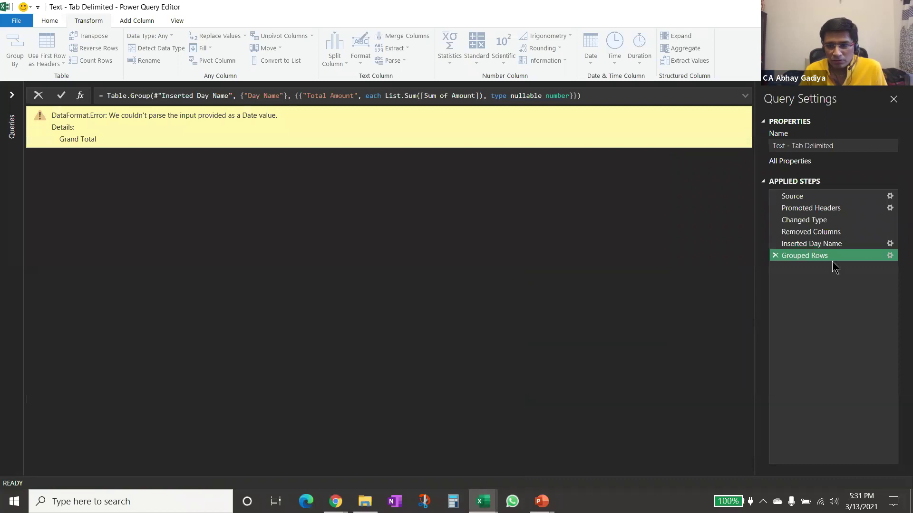
Review the Grouped Rows settings, keeping Day Name as the grouping column and Sum of Amount as the summed column.
{"action": "left_click", "coordinate": [890, 256]}
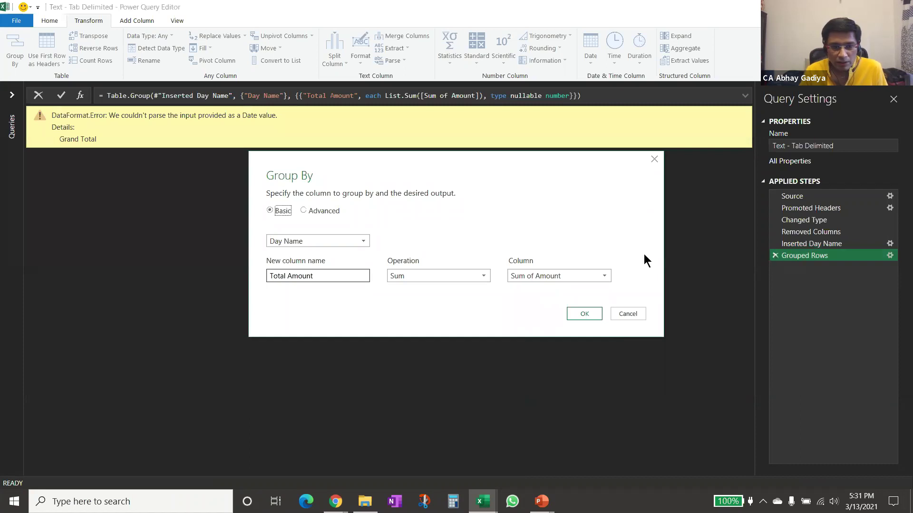
{"action": "left_click", "coordinate": [323, 245]}
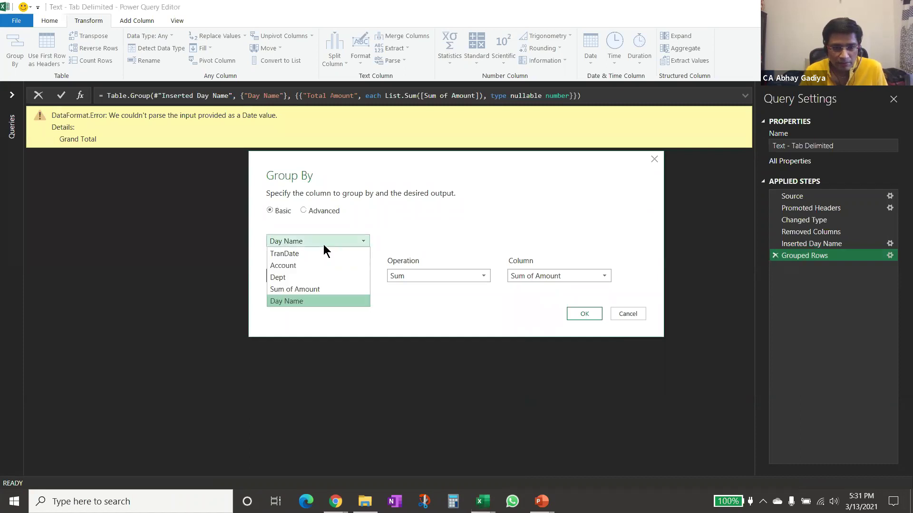
{"action": "left_click", "coordinate": [293, 301]}
{"action": "left_click", "coordinate": [593, 315]}
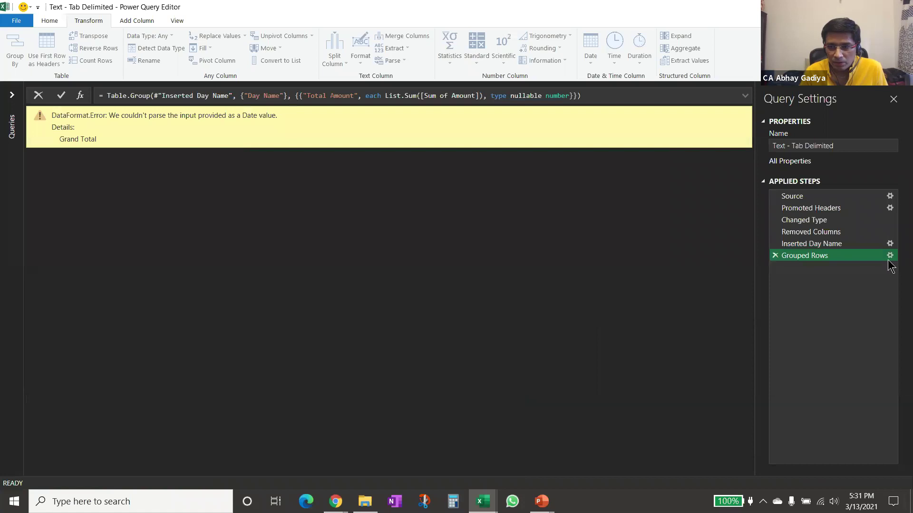
{"action": "left_click", "coordinate": [890, 256]}
{"action": "left_click", "coordinate": [576, 275]}
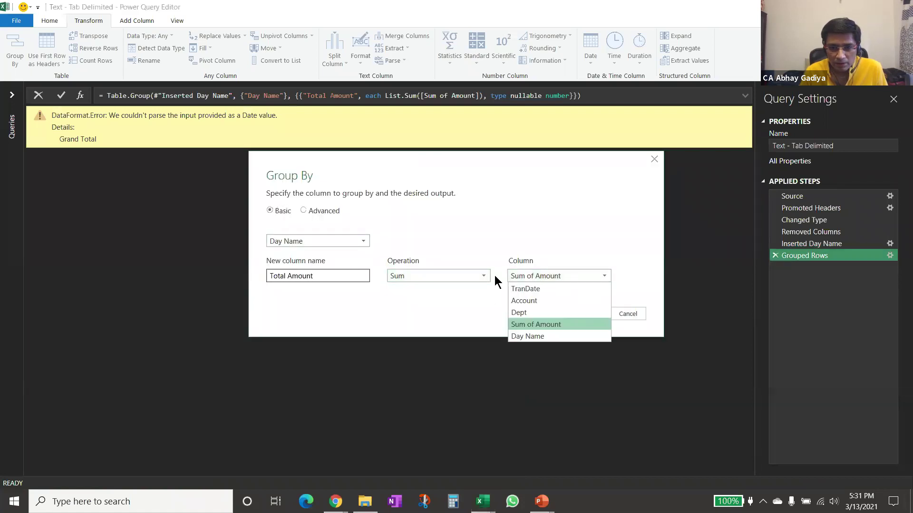
{"action": "left_click", "coordinate": [551, 325]}
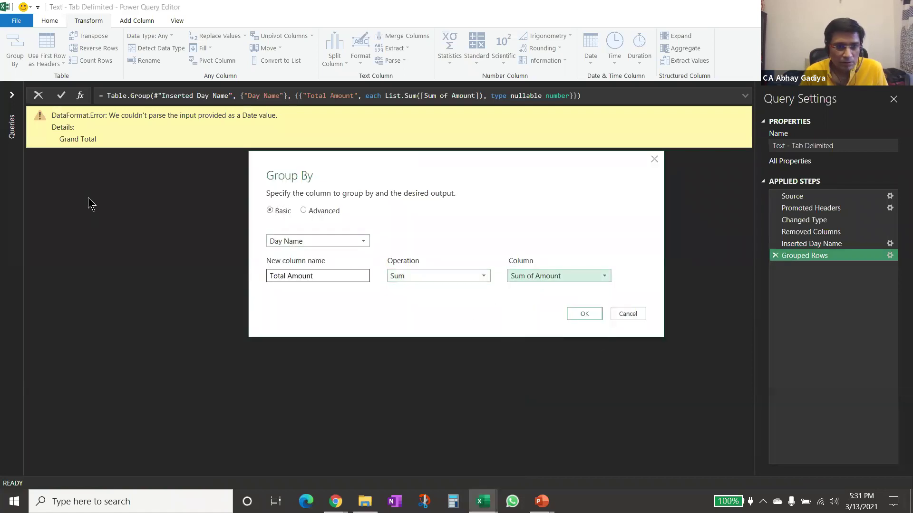
{"action": "left_click", "coordinate": [585, 314]}
Return to the Inserted Day Name step and examine the TranDate values down the table.
{"action": "left_click", "coordinate": [802, 248]}
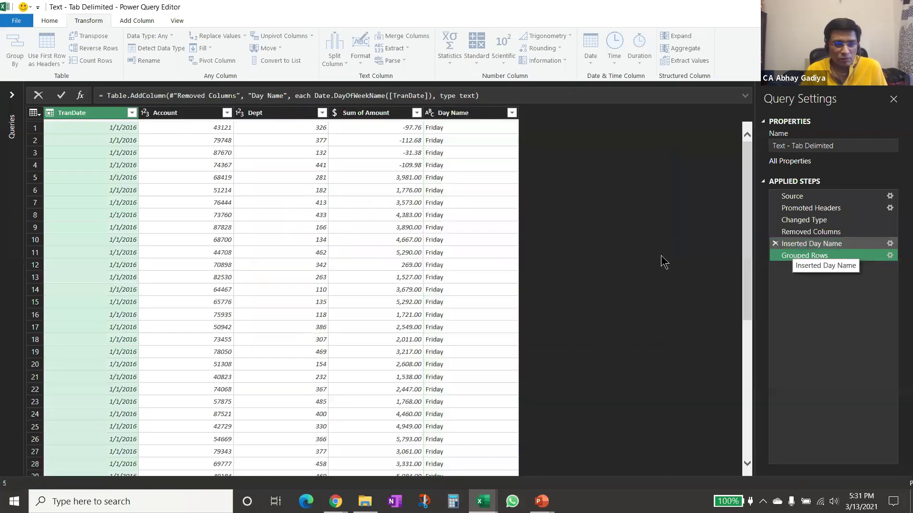
{"action": "scroll", "coordinate": [107, 255], "scroll_direction": "down", "scroll_amount": 2}
{"action": "scroll", "coordinate": [106, 257], "scroll_direction": "down", "scroll_amount": 20}
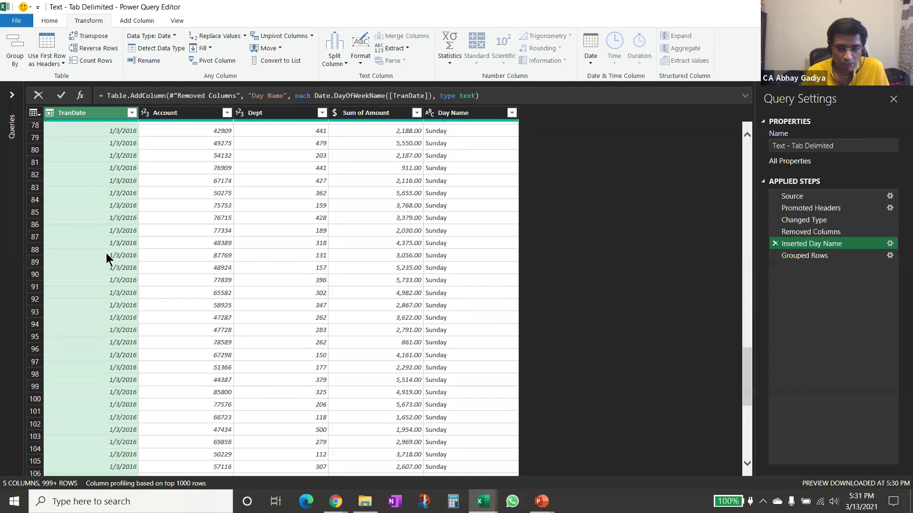
{"action": "scroll", "coordinate": [106, 258], "scroll_direction": "down", "scroll_amount": 20}
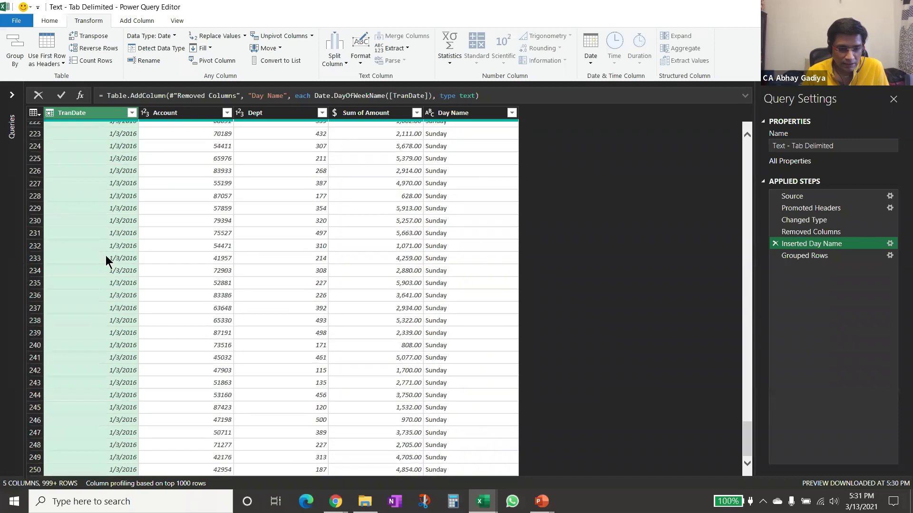
{"action": "scroll", "coordinate": [107, 259], "scroll_direction": "down", "scroll_amount": 8}
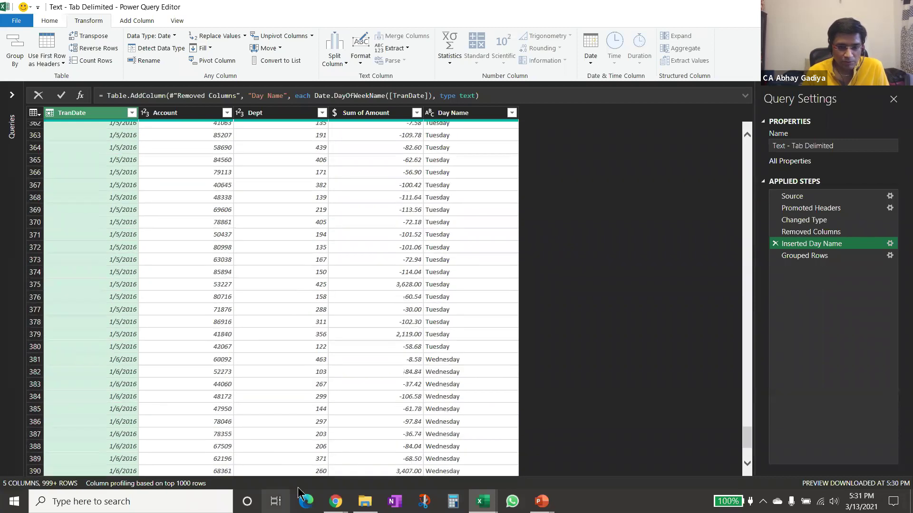
Open the source file Text - Tab Delimited in Notepad from File Explorer, examine its last lines, and minimize it.
{"action": "left_click", "coordinate": [364, 502]}
{"action": "double_click", "coordinate": [70, 172]}
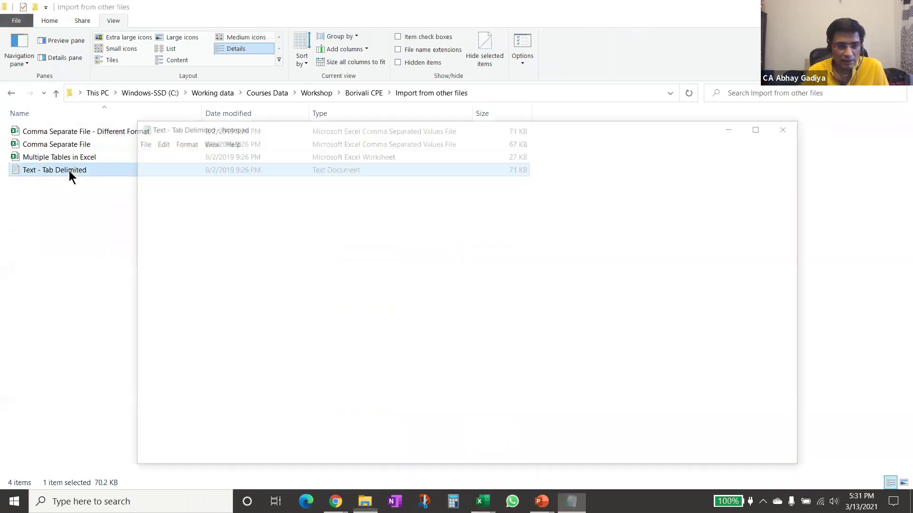
{"action": "scroll", "coordinate": [309, 319], "scroll_direction": "down", "scroll_amount": 5}
{"action": "scroll", "coordinate": [310, 319], "scroll_direction": "down", "scroll_amount": 5}
{"action": "left_click_drag", "start_coordinate": [798, 173], "coordinate": [800, 432]}
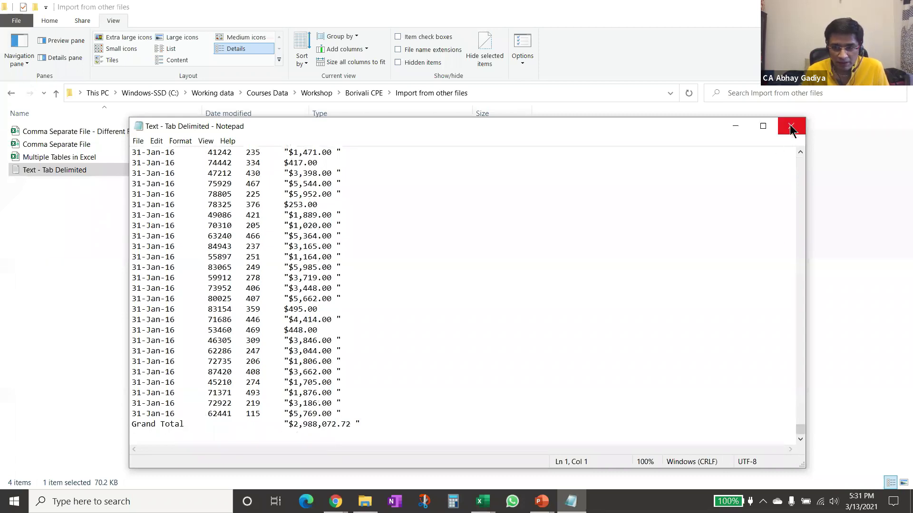
{"action": "left_click", "coordinate": [737, 126]}
Switch back to Power Query Editor, insert a step removing rows with TranDate errors after Inserted Day Name, and show the Grouped Rows result.
{"action": "mouse_move", "coordinate": [482, 502]}
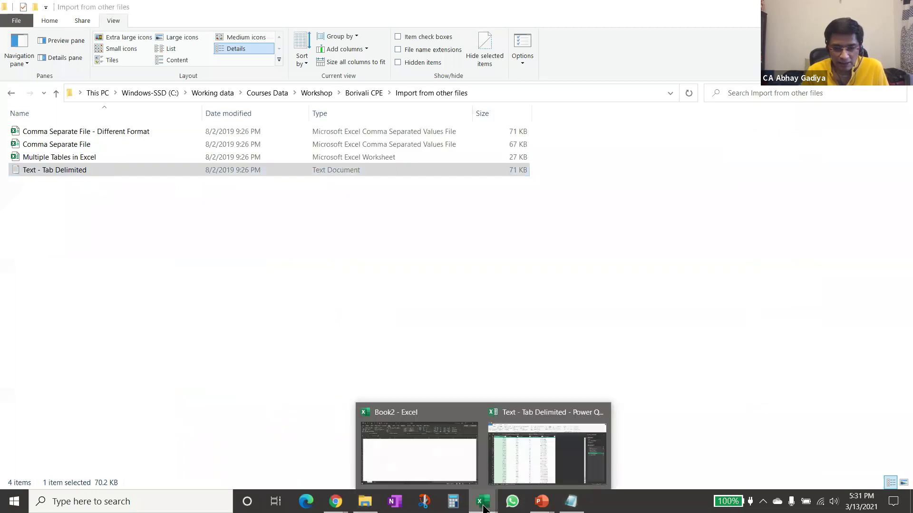
{"action": "left_click", "coordinate": [537, 475]}
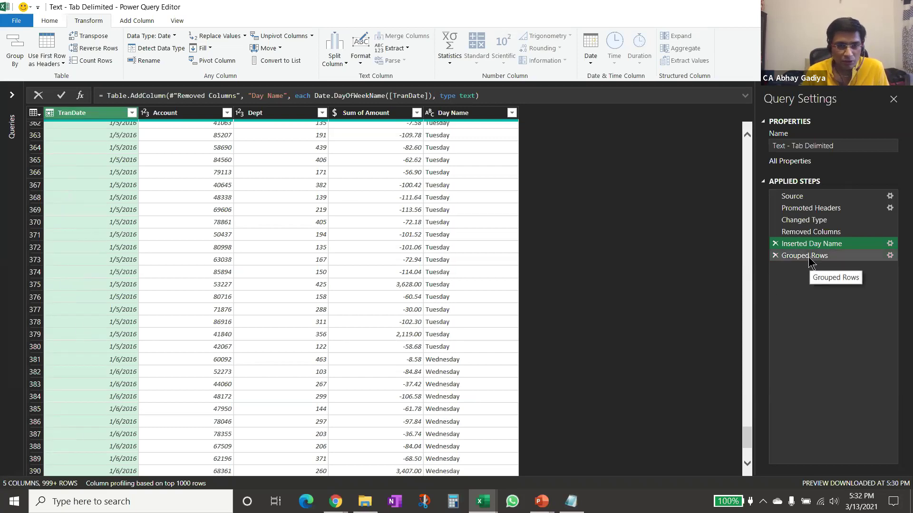
{"action": "right_click", "coordinate": [93, 114]}
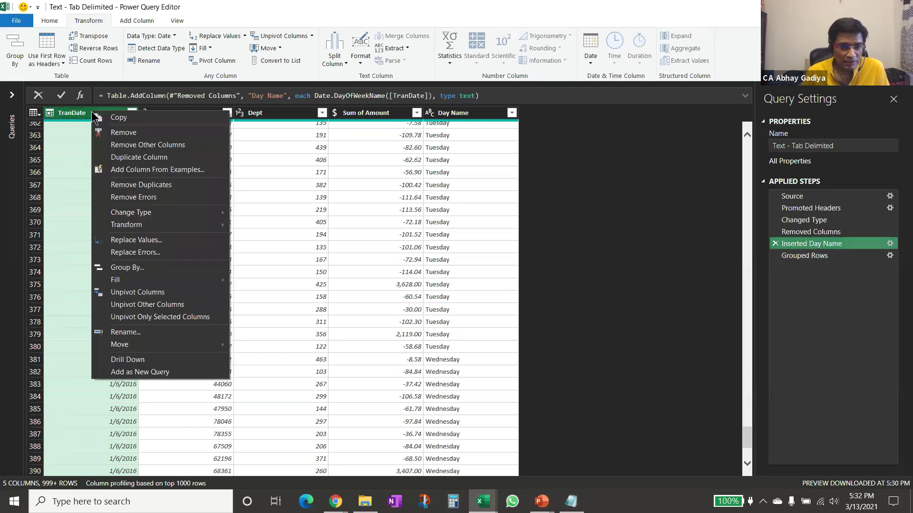
{"action": "left_click", "coordinate": [141, 199]}
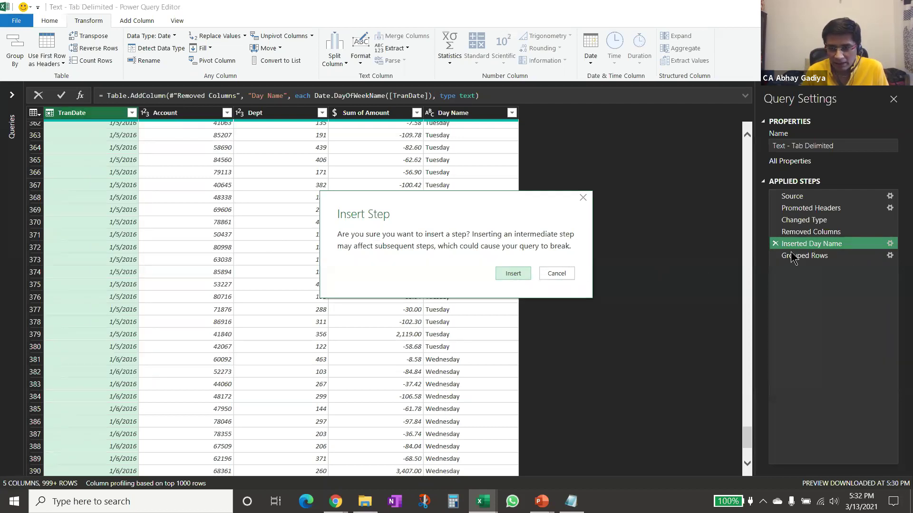
{"action": "left_click", "coordinate": [525, 277]}
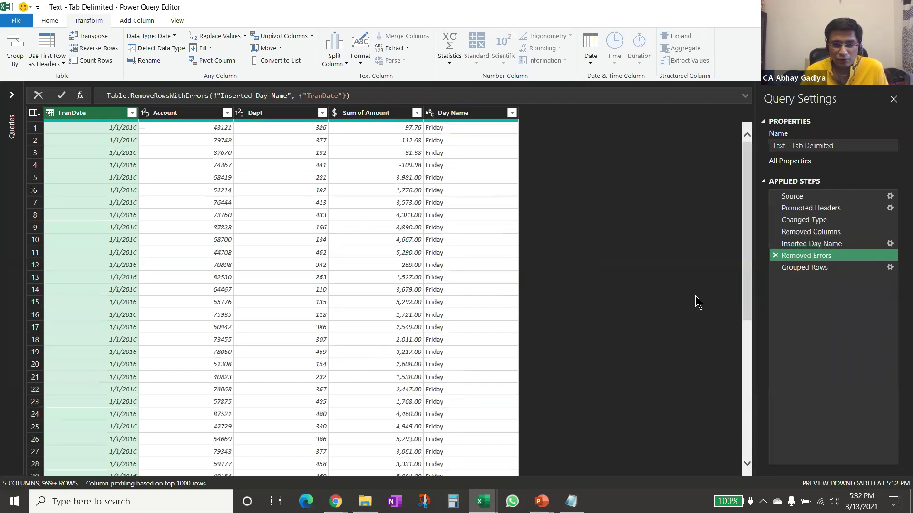
{"action": "left_click", "coordinate": [810, 271]}
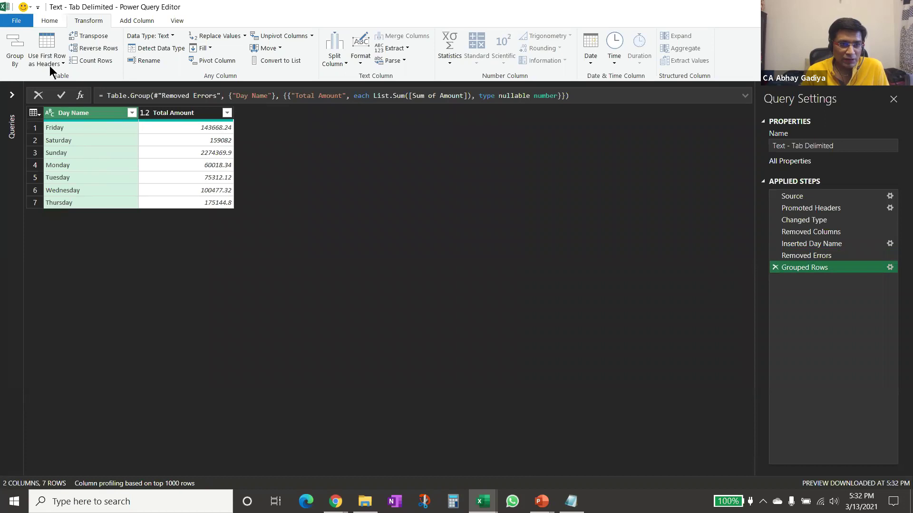
Close the query editor and load the day-name totals into a worksheet.
{"action": "left_click", "coordinate": [49, 21]}
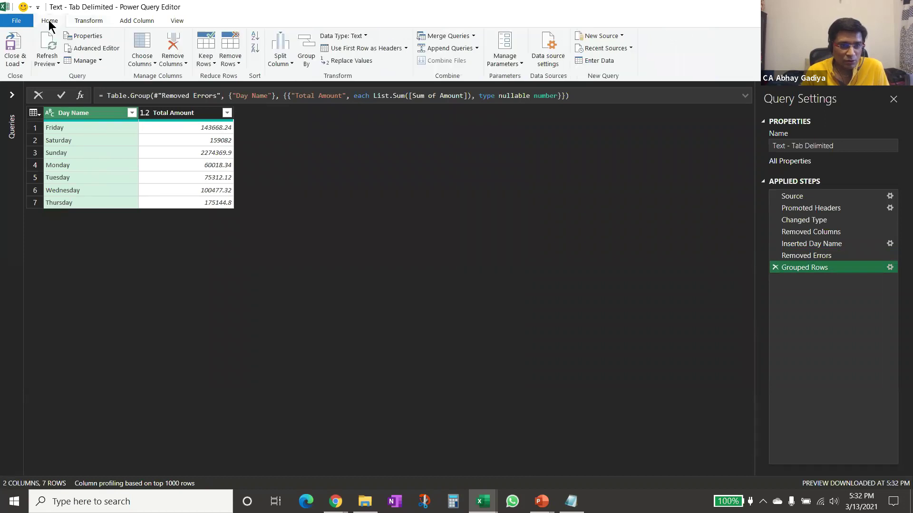
{"action": "left_click", "coordinate": [19, 46]}
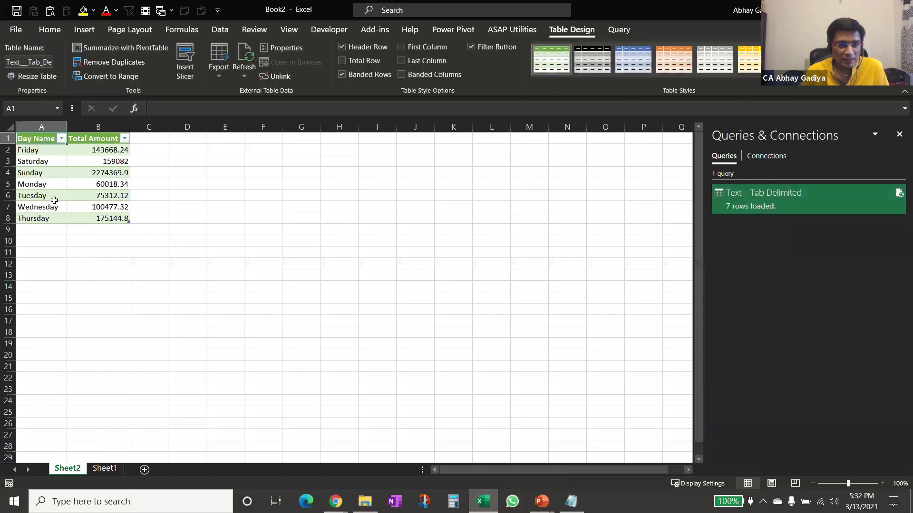
Bring up the Text - Tab Delimited source file in Notepad, highlight its last data lines above Grand Total, and close it.
{"action": "left_click", "coordinate": [570, 502]}
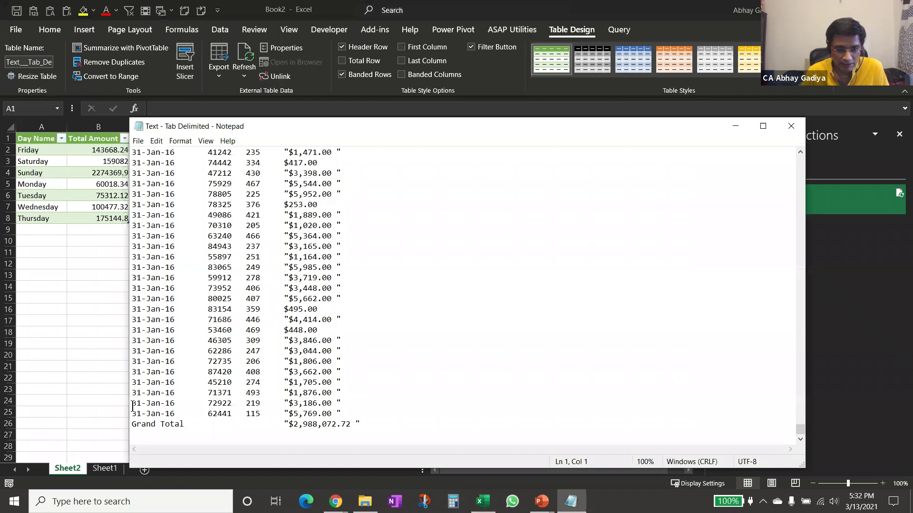
{"action": "left_click_drag", "start_coordinate": [133, 408], "coordinate": [350, 423]}
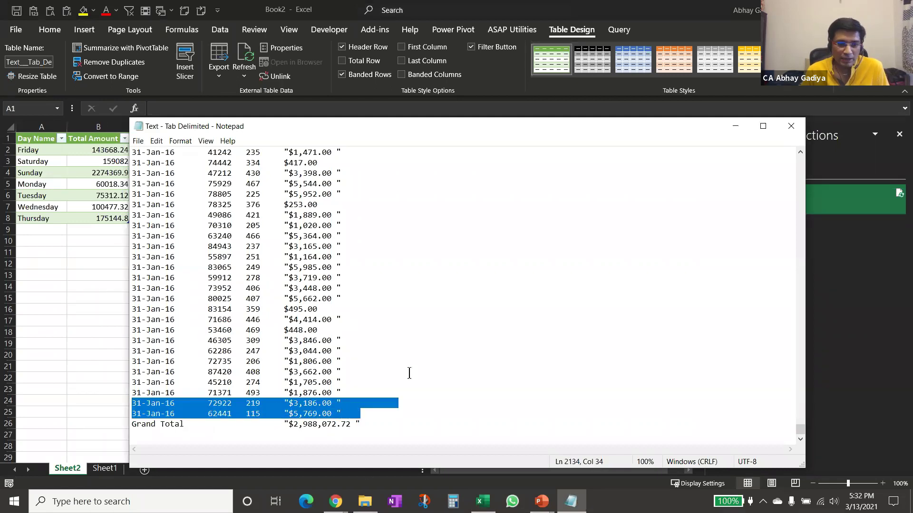
{"action": "left_click", "coordinate": [791, 126]}
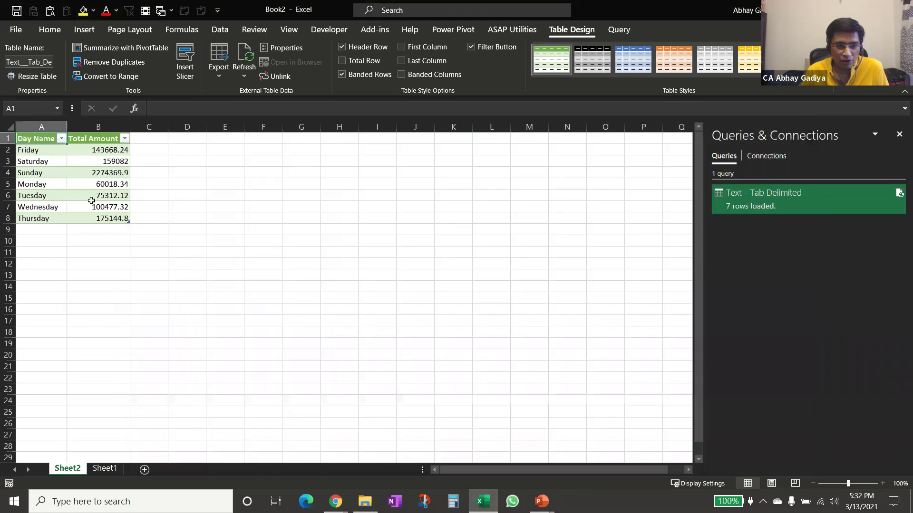
Look at the loaded Sunday total and the Refresh option available for the Text - Tab Delimited query.
{"action": "left_click", "coordinate": [94, 176]}
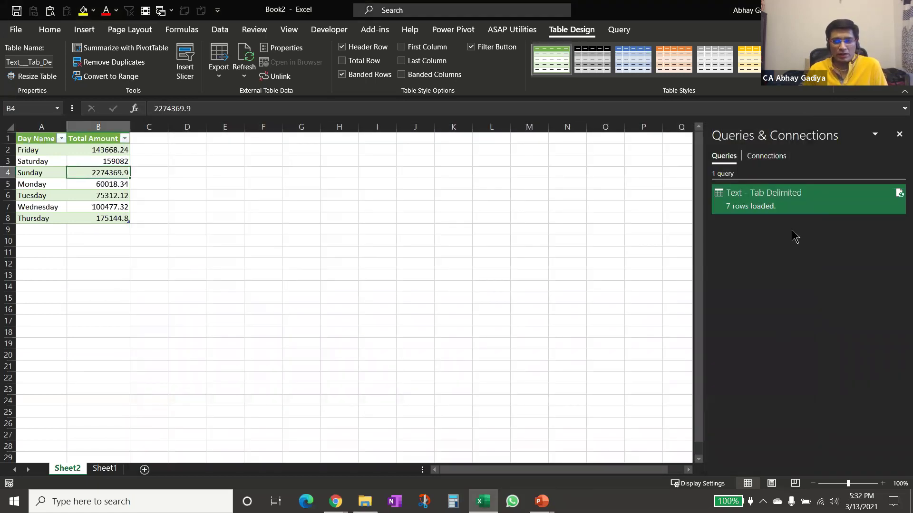
{"action": "right_click", "coordinate": [761, 209]}
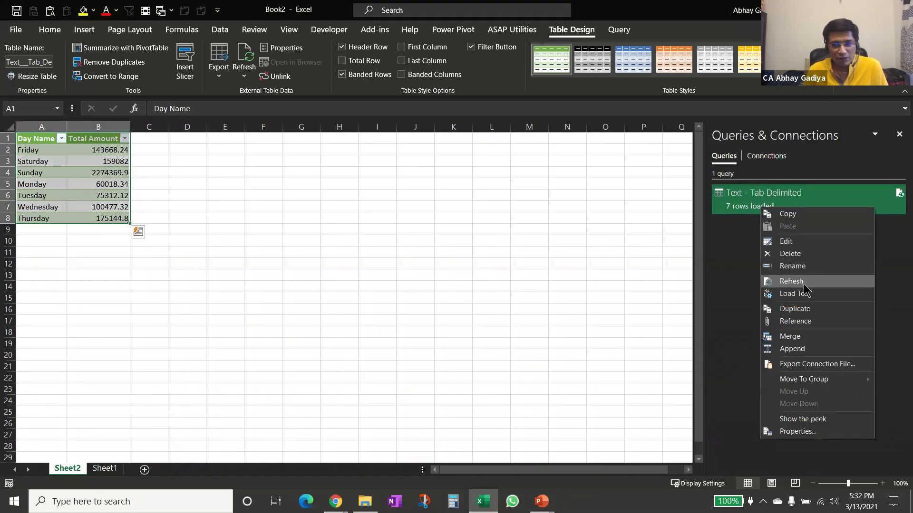
{"action": "left_click", "coordinate": [100, 231]}
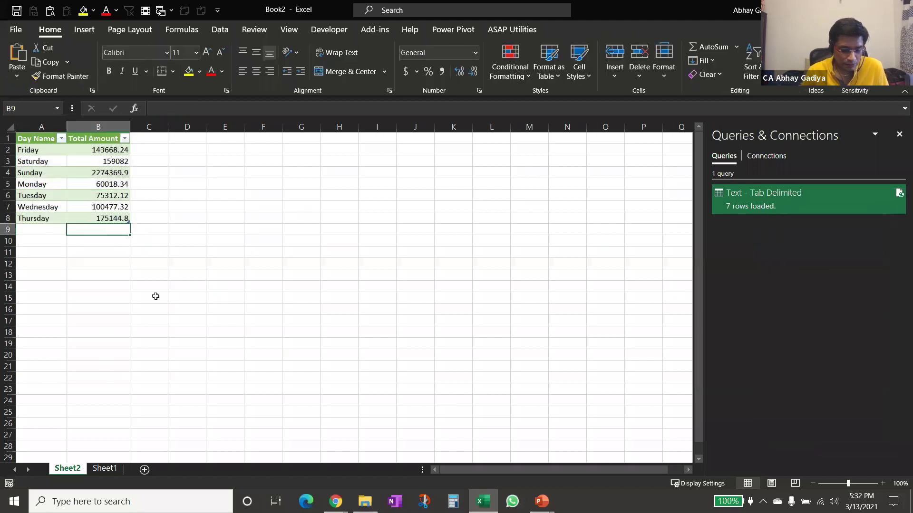
Close the workbook without saving and open Comma Separate File - Different Format from File Explorer.
{"action": "key", "text": "ctrl+w"}
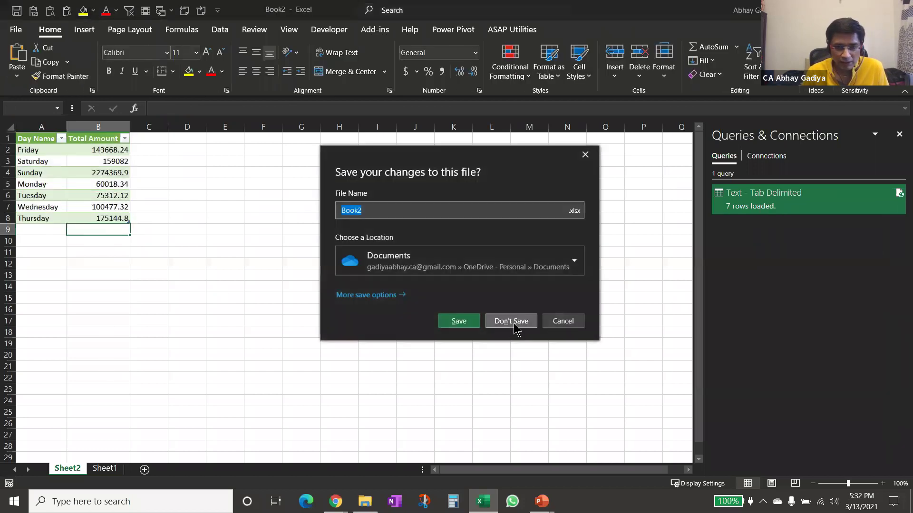
{"action": "left_click", "coordinate": [512, 321]}
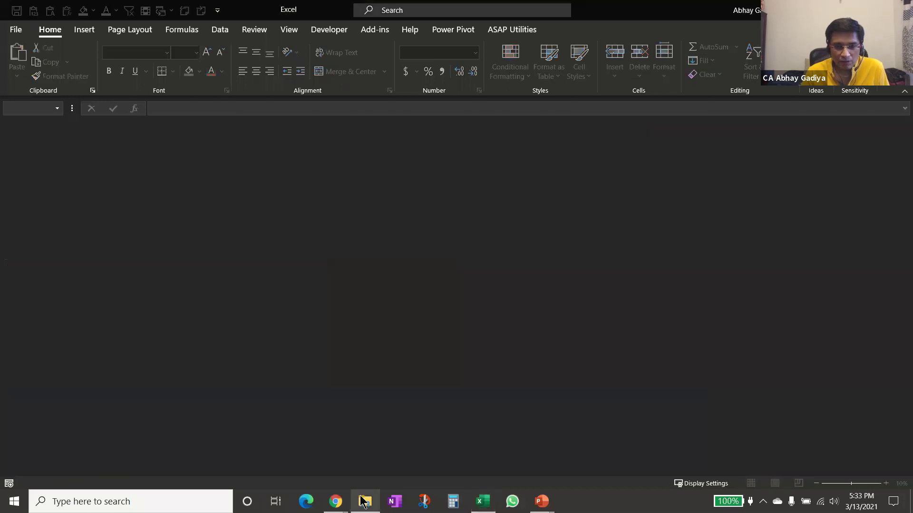
{"action": "left_click", "coordinate": [364, 501]}
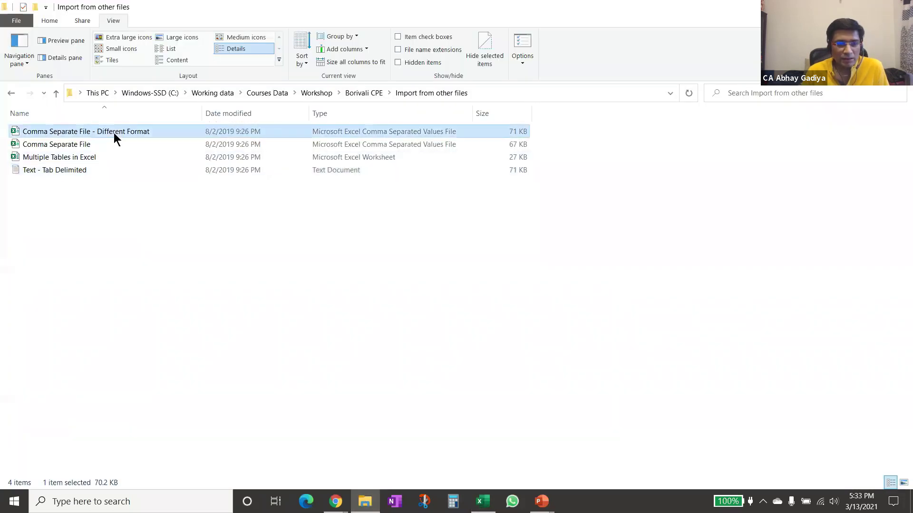
{"action": "key", "text": "alt+Tab"}
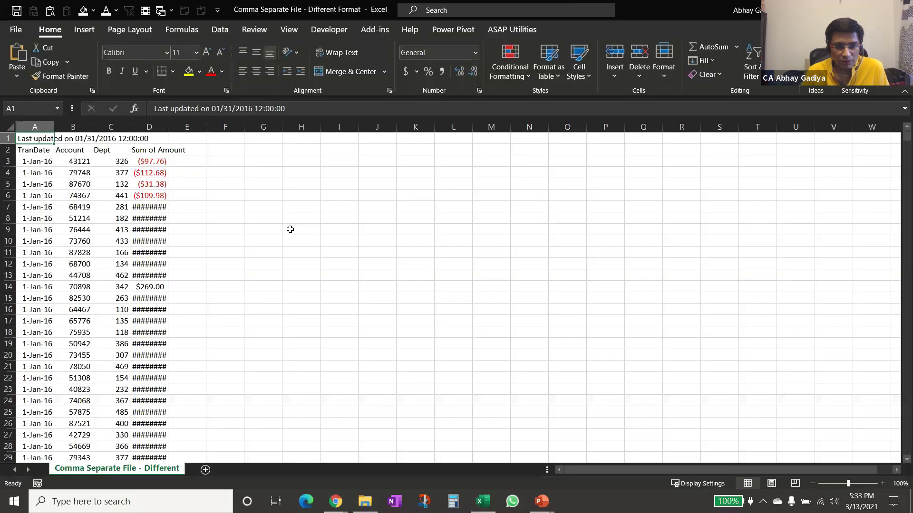
Examine the comma-separated file's extra first row, its header row, and the Grand Total row at the end of the data.
{"action": "left_click", "coordinate": [121, 218]}
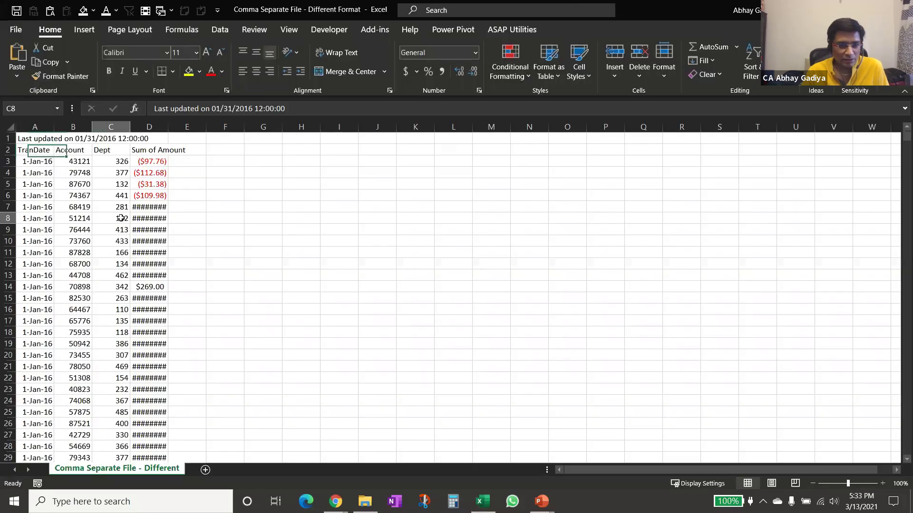
{"action": "left_click", "coordinate": [40, 161]}
{"action": "left_click", "coordinate": [30, 138]}
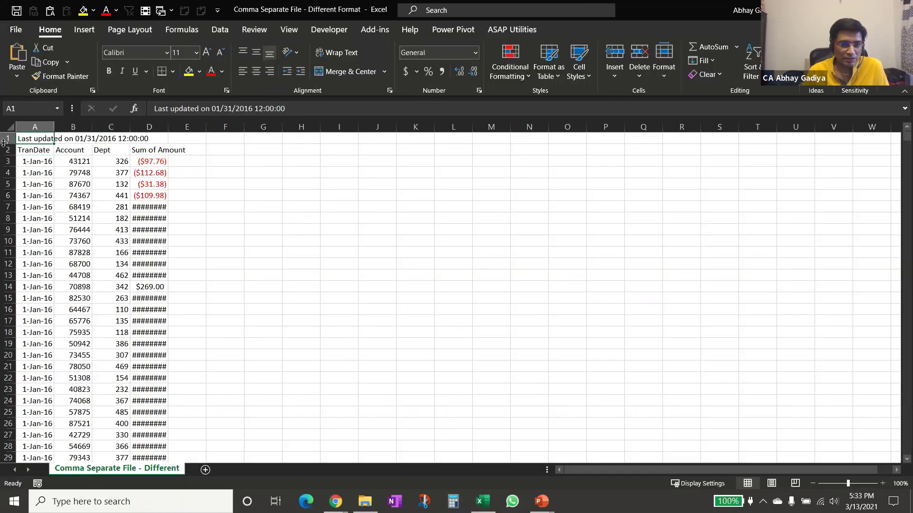
{"action": "left_click", "coordinate": [7, 139]}
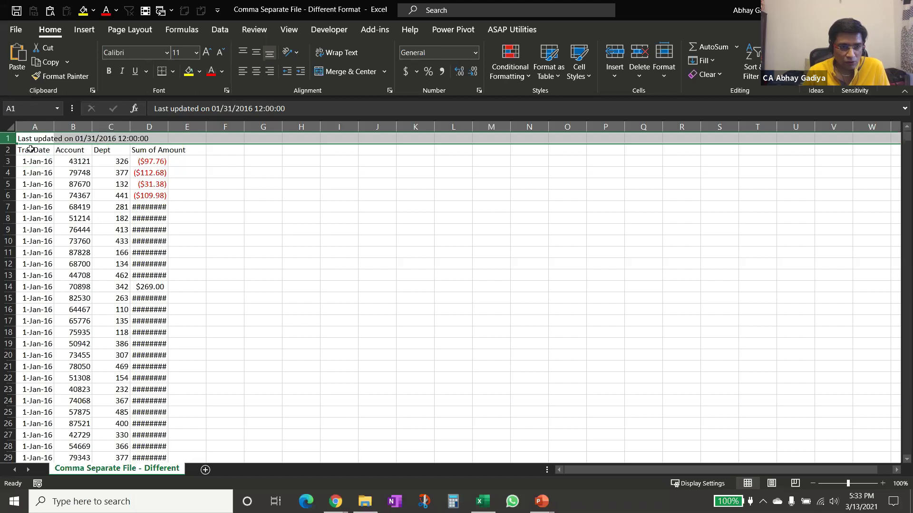
{"action": "left_click", "coordinate": [30, 150]}
{"action": "key", "text": "ctrl+Down"}
{"action": "key", "text": "Down"}
{"action": "scroll", "coordinate": [97, 176], "scroll_direction": "down", "scroll_amount": 1}
{"action": "left_click", "coordinate": [8, 423]}
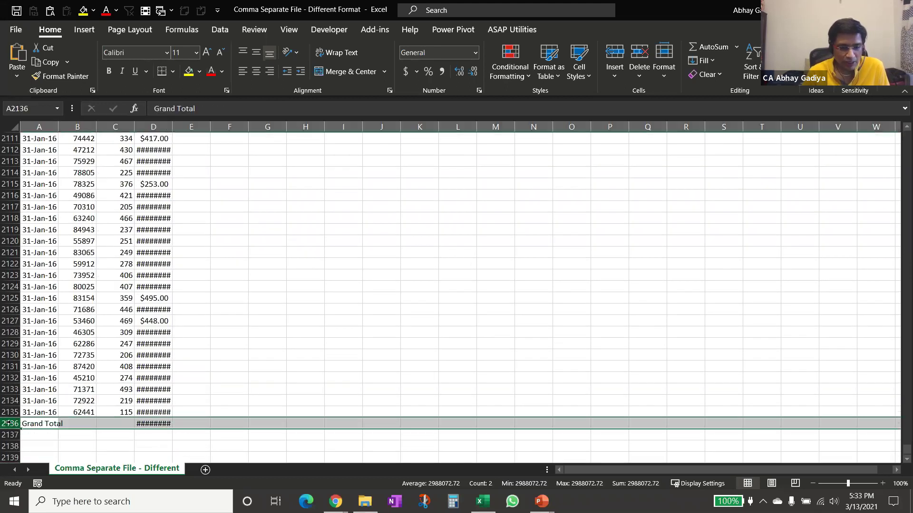
{"action": "left_click", "coordinate": [68, 341]}
Create a new workbook, import Comma Separate File - Different Format as a Text/CSV source, and open it for transforming in Power Query.
{"action": "key", "text": "ctrl+n"}
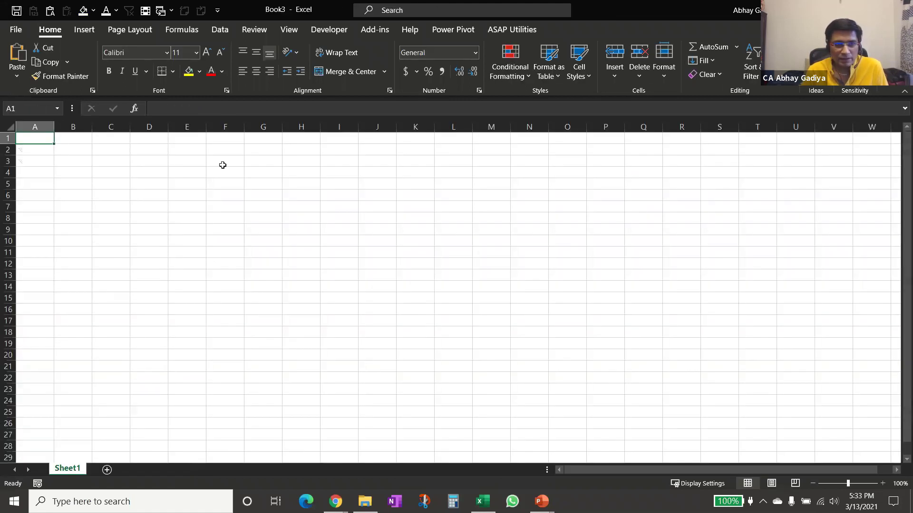
{"action": "left_click", "coordinate": [219, 29]}
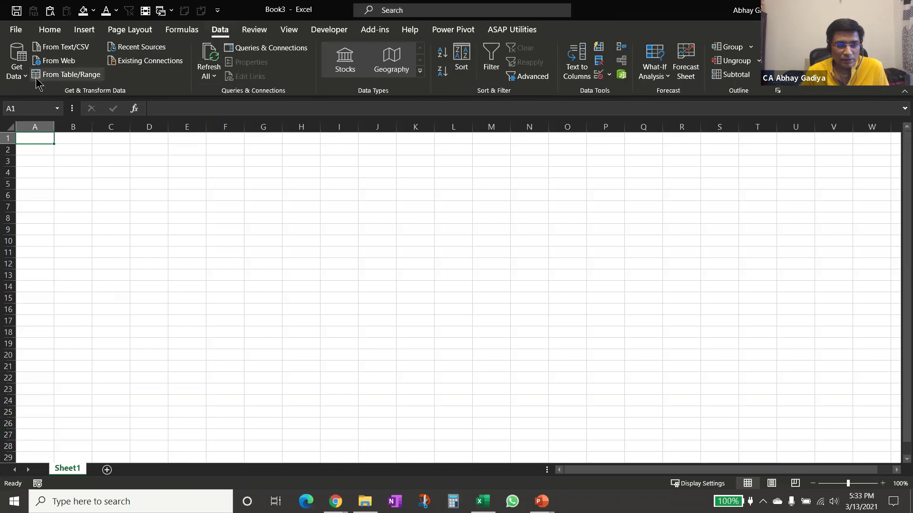
{"action": "left_click", "coordinate": [17, 61]}
{"action": "mouse_move", "coordinate": [57, 97]}
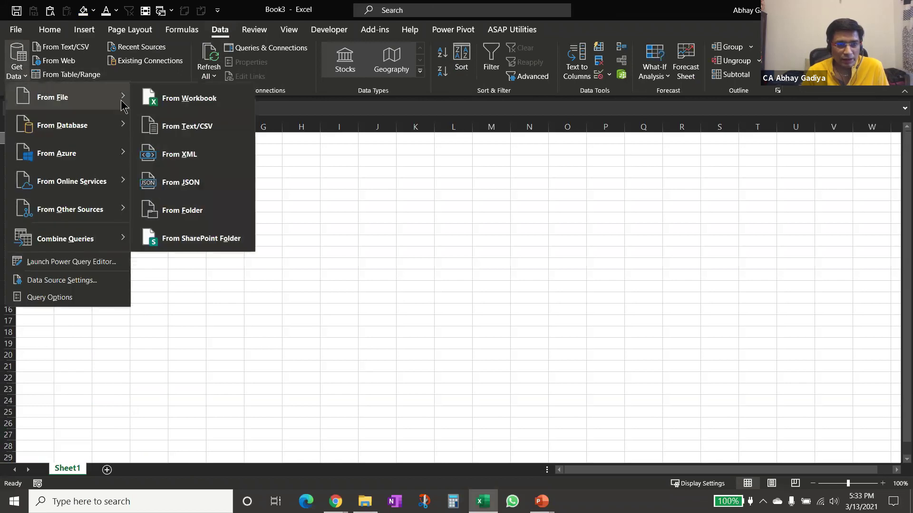
{"action": "left_click", "coordinate": [195, 126]}
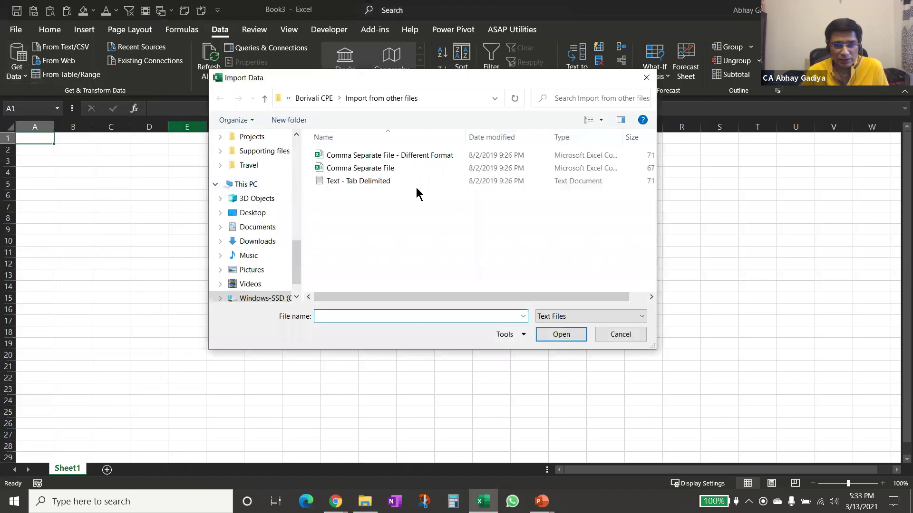
{"action": "left_click", "coordinate": [413, 156]}
{"action": "left_click", "coordinate": [548, 335]}
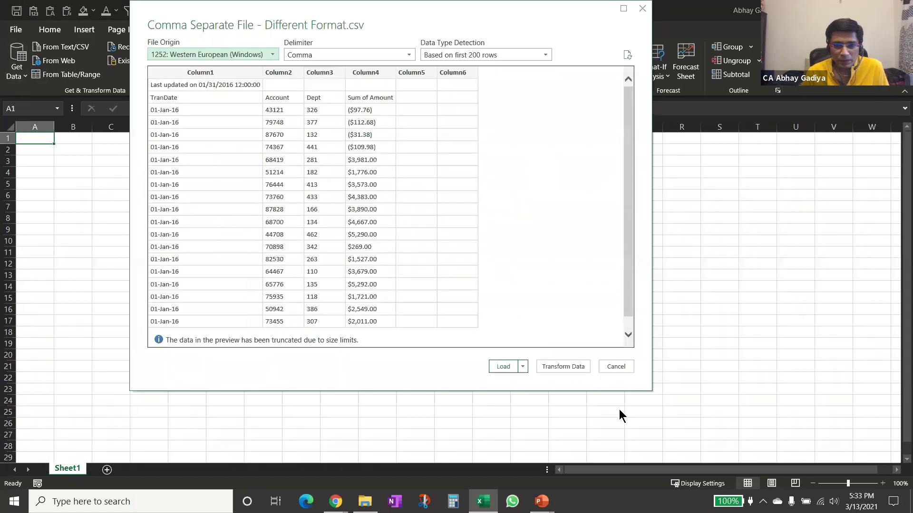
{"action": "left_click", "coordinate": [567, 367]}
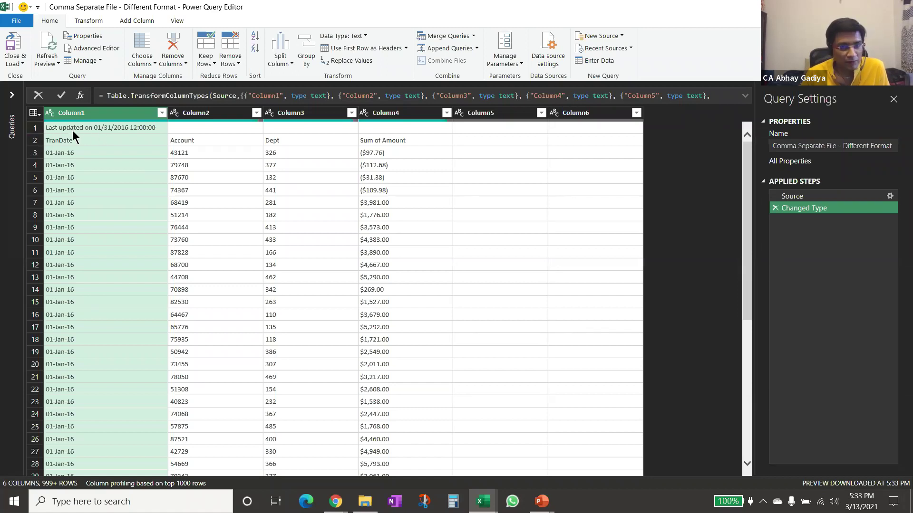
Remove 1 top row from the imported table and promote the first remaining row to column headers.
{"action": "left_click", "coordinate": [226, 67]}
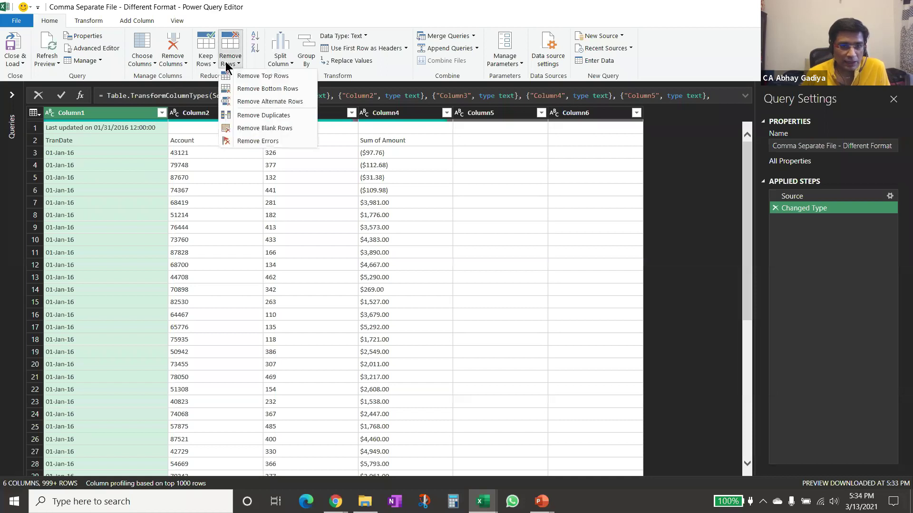
{"action": "left_click", "coordinate": [262, 76]}
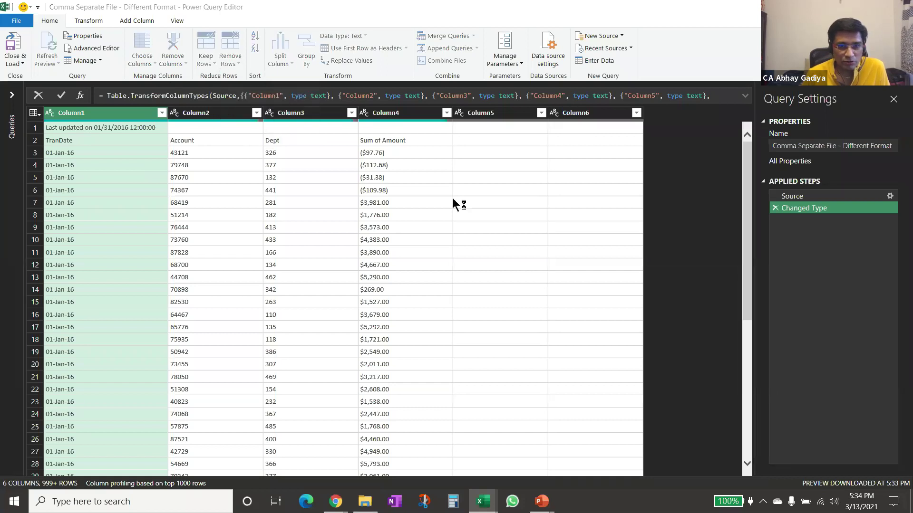
{"action": "type", "text": "1"}
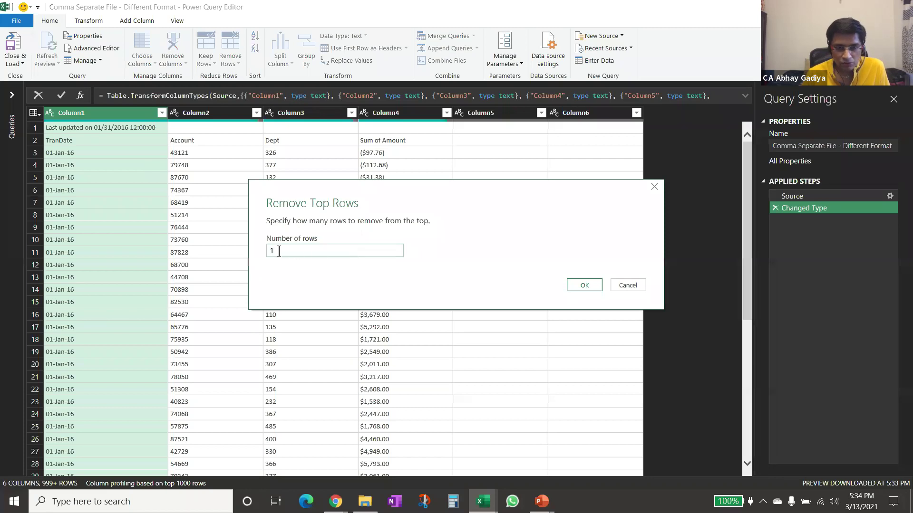
{"action": "left_click", "coordinate": [595, 284]}
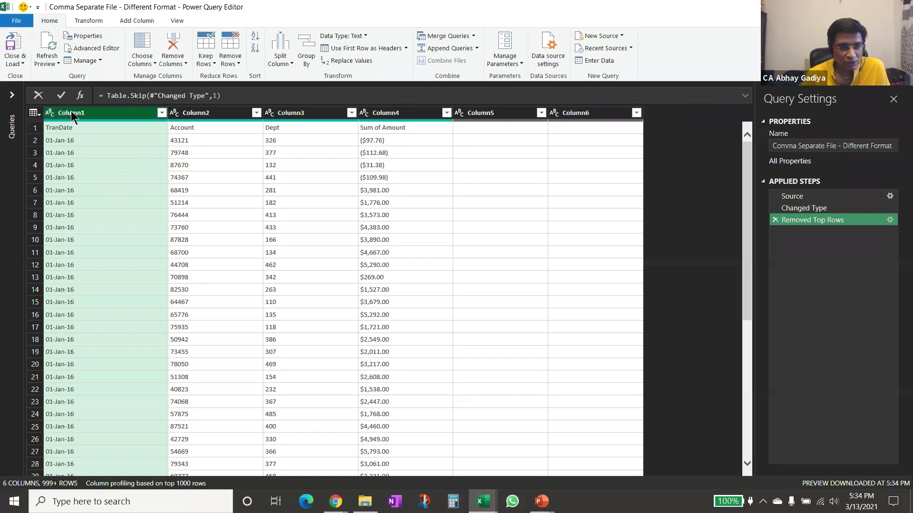
{"action": "left_click", "coordinate": [89, 20]}
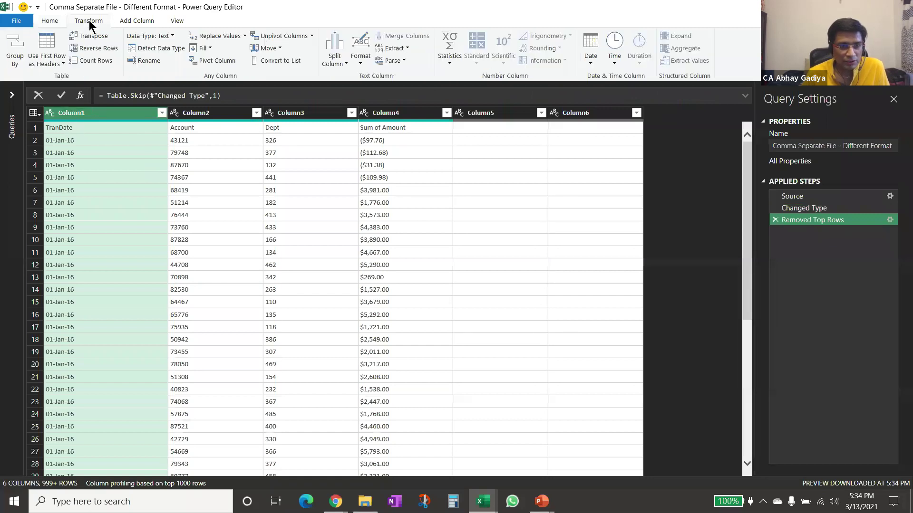
{"action": "left_click", "coordinate": [46, 44]}
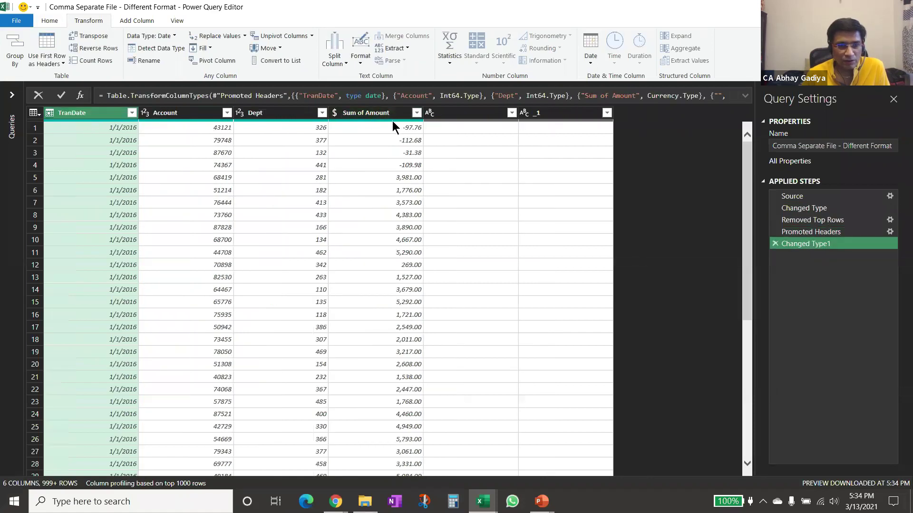
Remove 1 bottom row from the table to drop the Grand Total line.
{"action": "scroll", "coordinate": [129, 366], "scroll_direction": "down", "scroll_amount": 20}
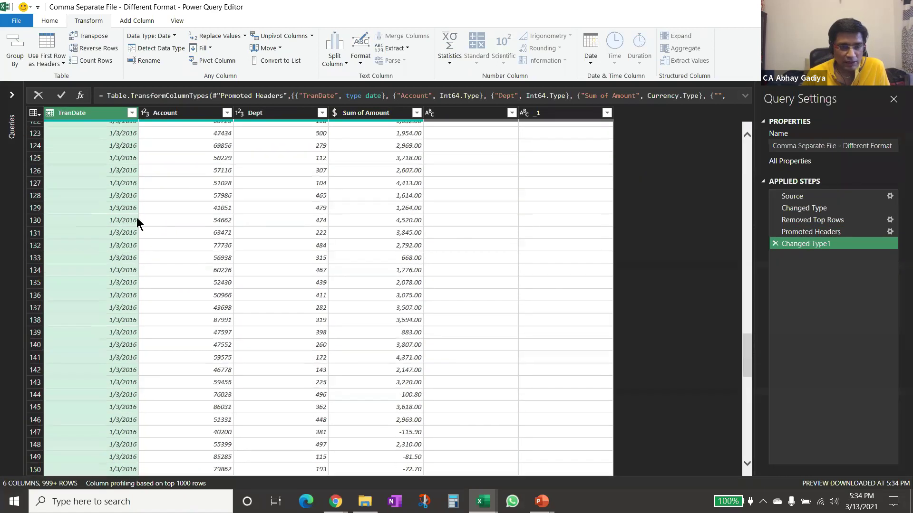
{"action": "left_click", "coordinate": [50, 21]}
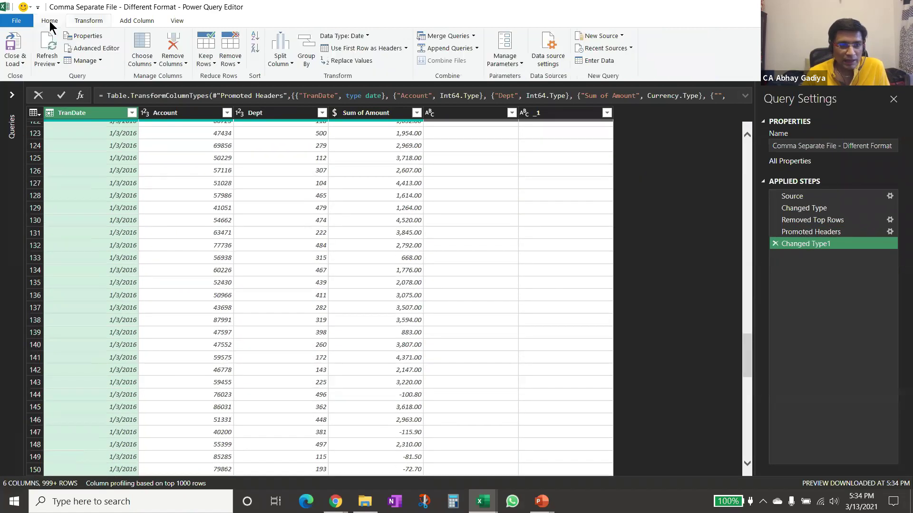
{"action": "left_click", "coordinate": [232, 62]}
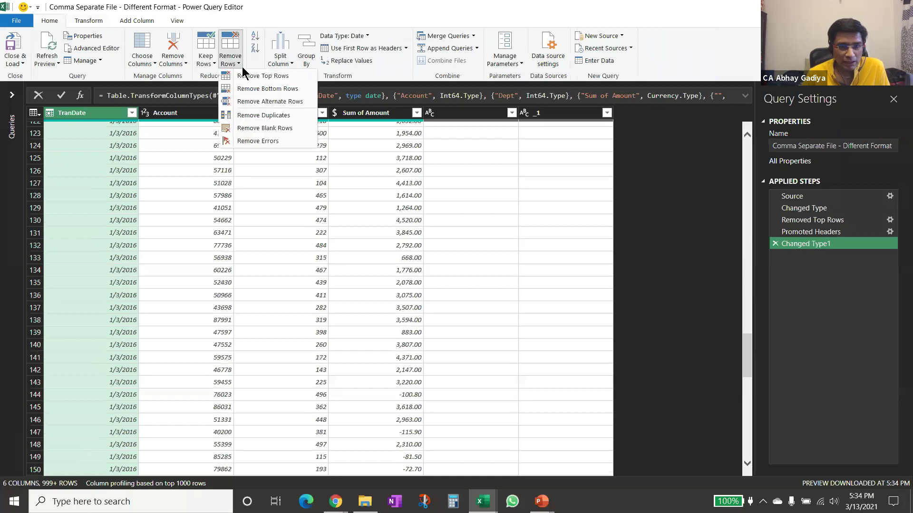
{"action": "left_click", "coordinate": [273, 89]}
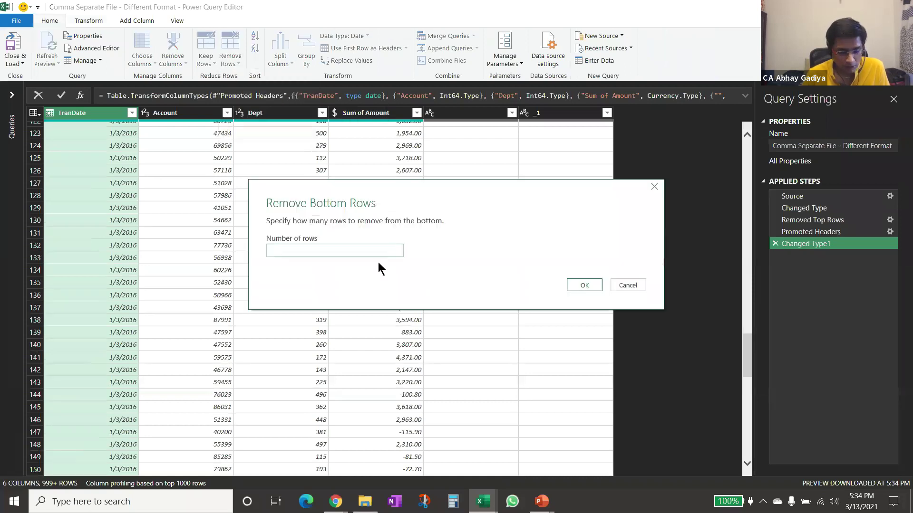
{"action": "type", "text": "1"}
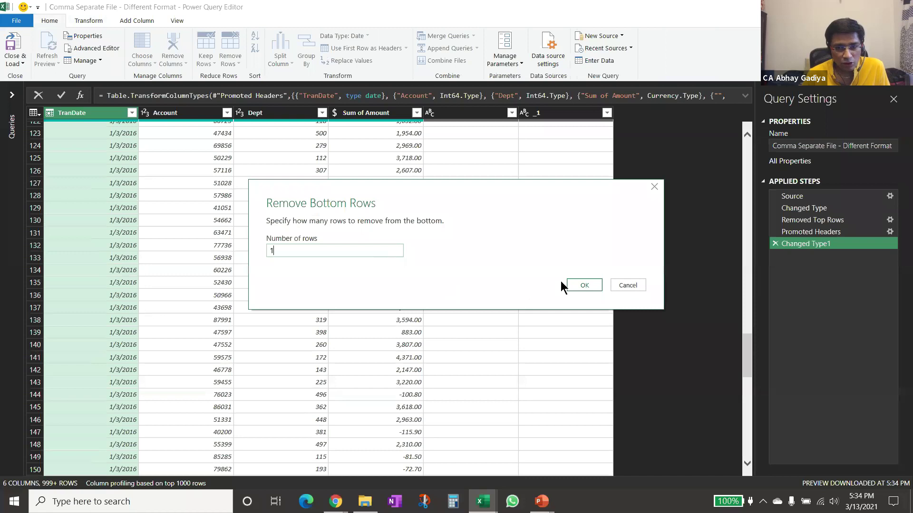
{"action": "left_click", "coordinate": [588, 284]}
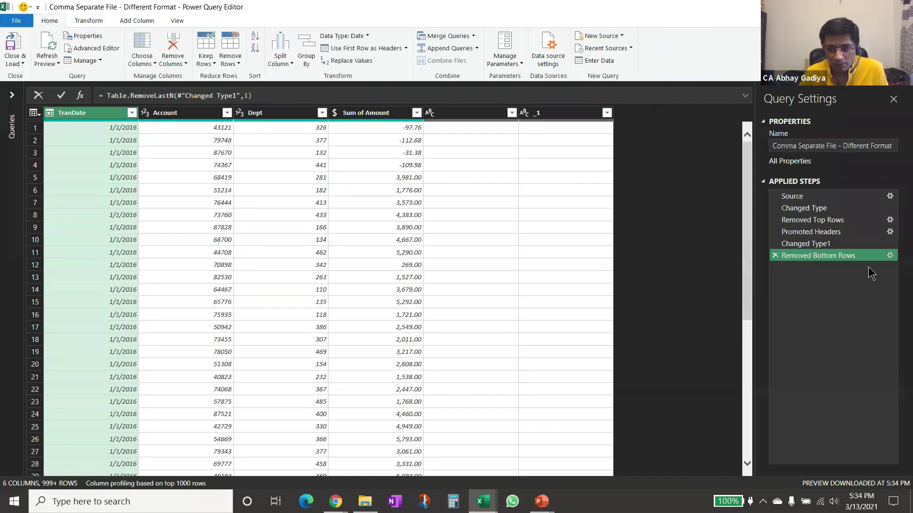
Review the number-of-rows setting of the Removed Bottom Rows step.
{"action": "left_click", "coordinate": [889, 255]}
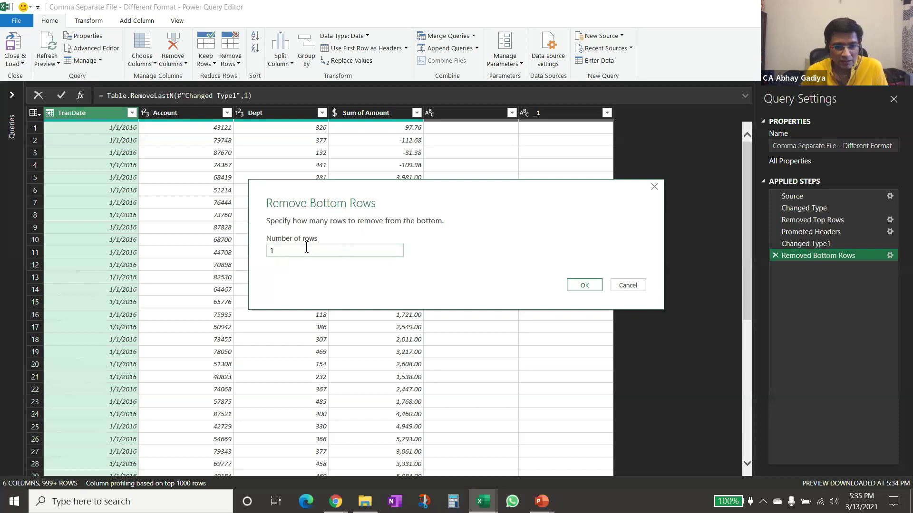
{"action": "left_click_drag", "start_coordinate": [284, 251], "coordinate": [266, 255]}
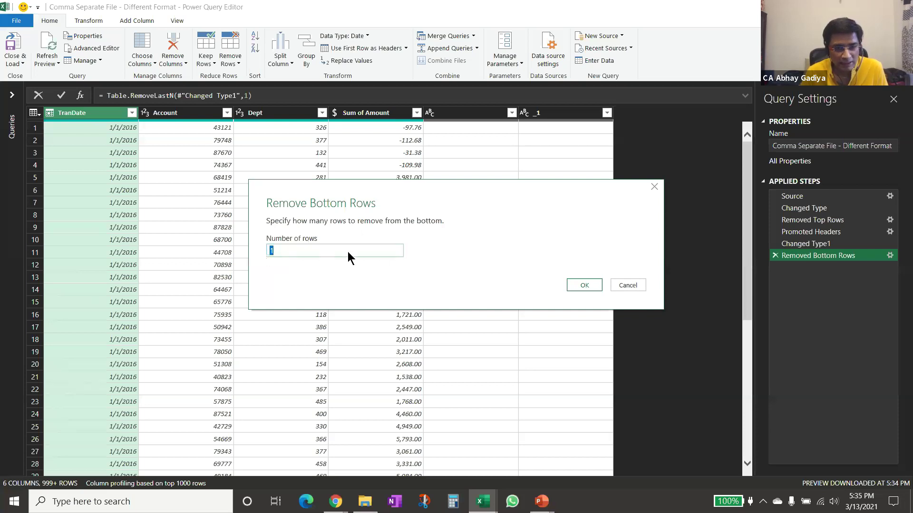
{"action": "left_click", "coordinate": [630, 285]}
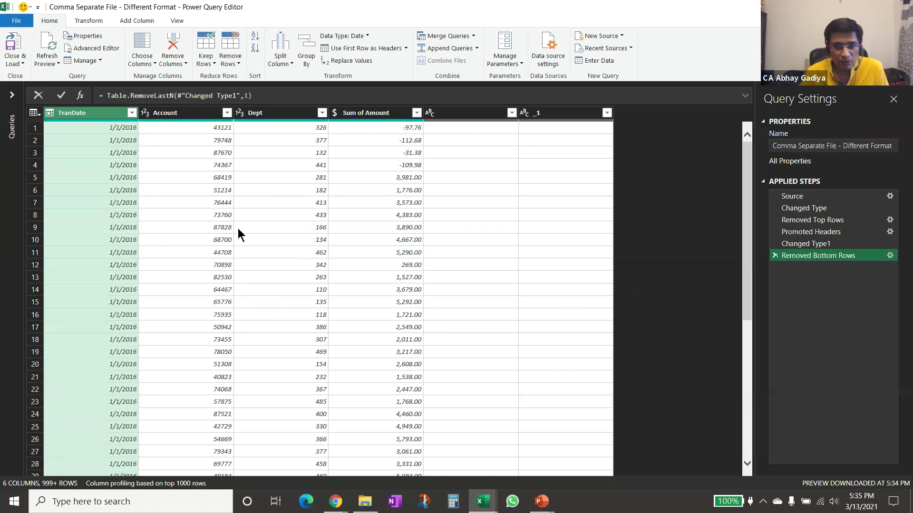
Remove the two empty columns after Sum of Amount and load the query into the workbook.
{"action": "left_click", "coordinate": [465, 112]}
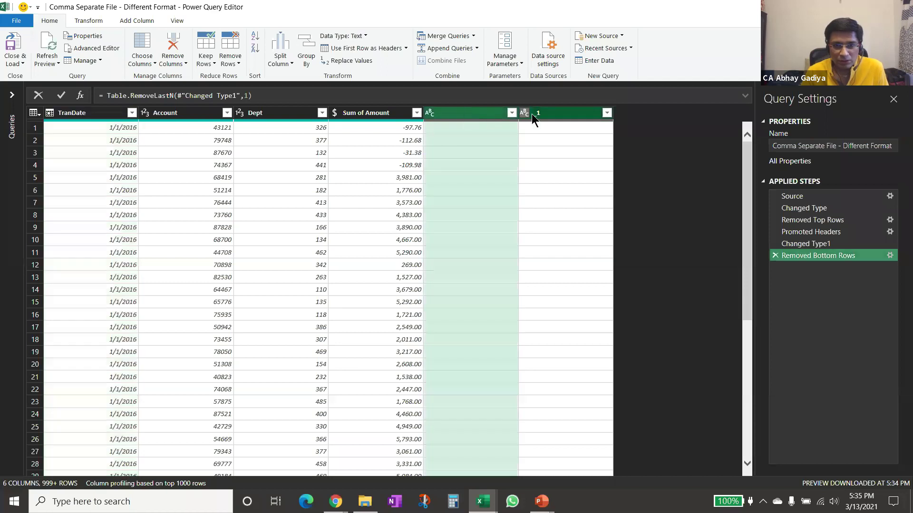
{"action": "left_click", "coordinate": [541, 113], "text": "shift"}
{"action": "right_click", "coordinate": [542, 113]}
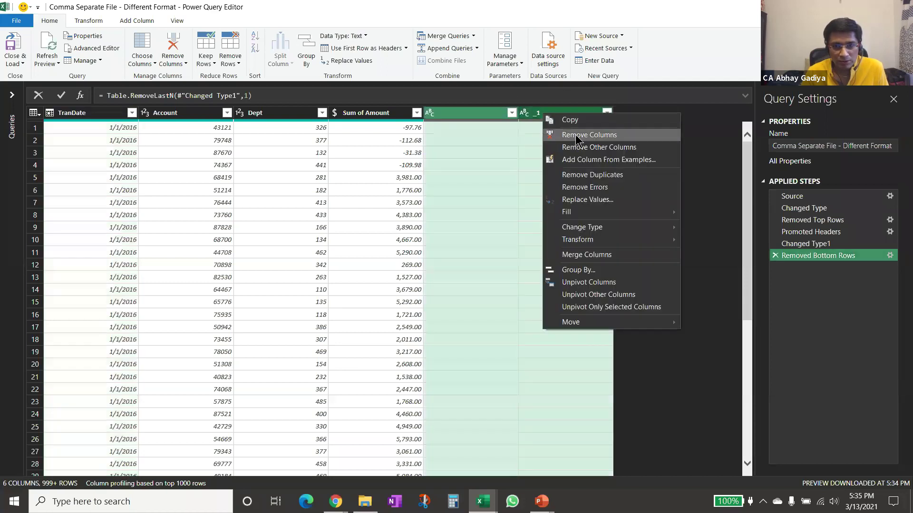
{"action": "left_click", "coordinate": [575, 135]}
{"action": "left_click", "coordinate": [14, 47]}
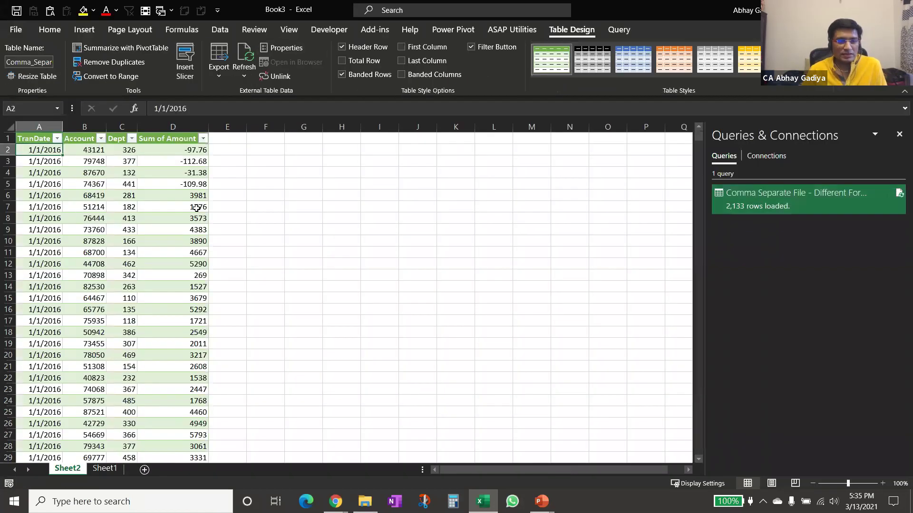
Examine the last rows of the loaded table for a leftover Grand Total line.
{"action": "key", "text": "ctrl+Down"}
{"action": "key", "text": "Down"}
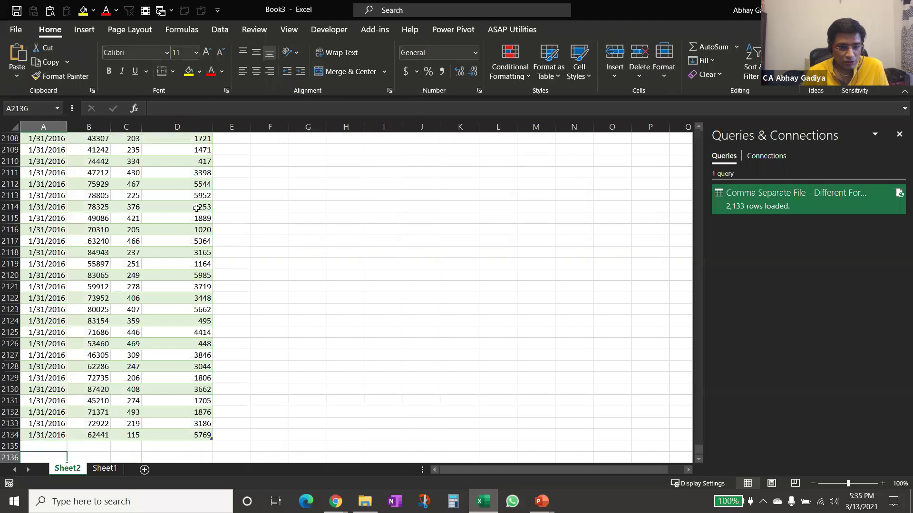
{"action": "key", "text": "Up"}
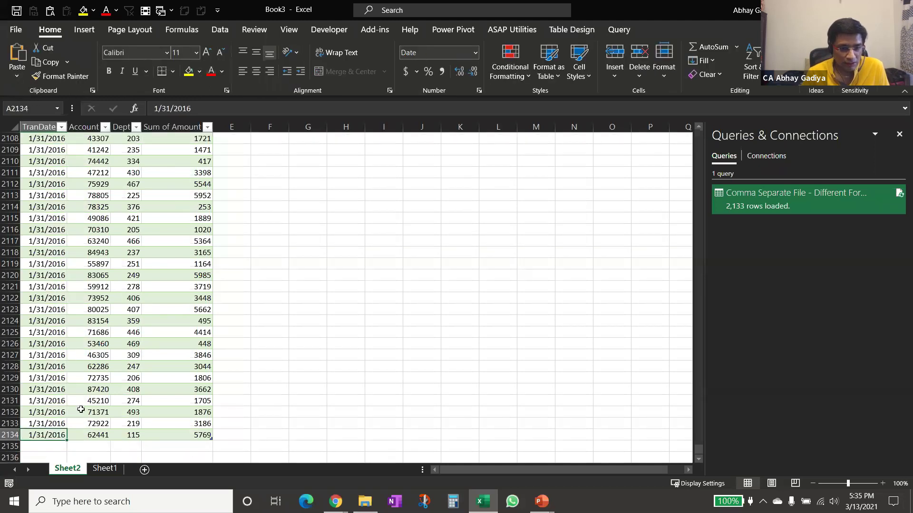
{"action": "scroll", "coordinate": [103, 390], "scroll_direction": "up", "scroll_amount": 3, "text": "ctrl"}
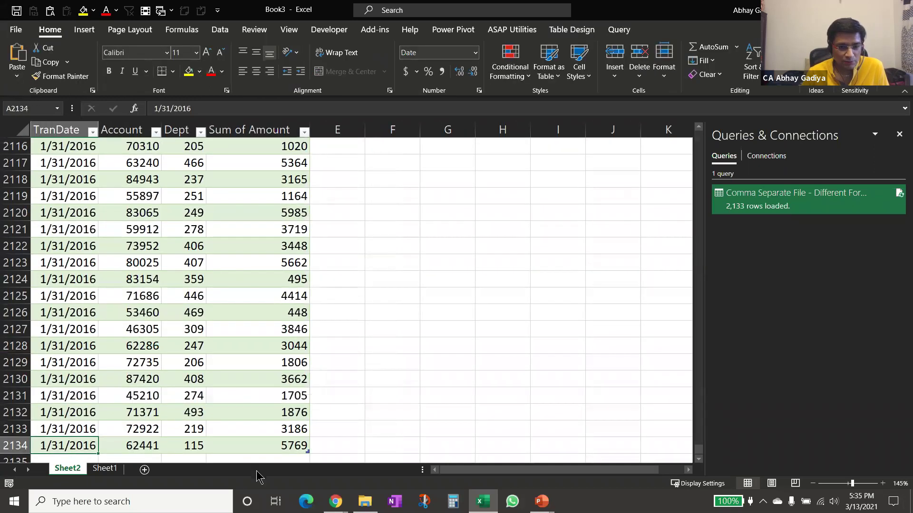
In the Comma Separate File - Different Format source file, insert three blank rows at rows 2132 to 2134, near the end of the data.
{"action": "left_click", "coordinate": [364, 502]}
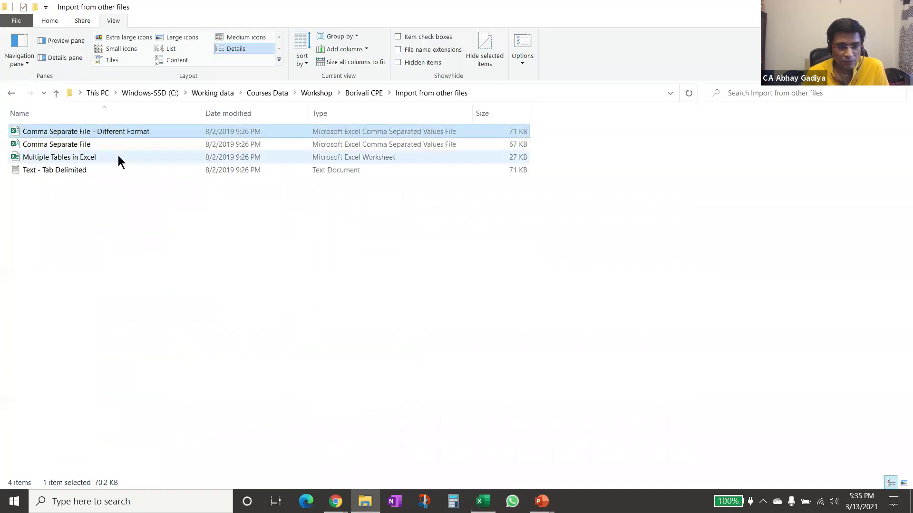
{"action": "key", "text": "alt+Tab"}
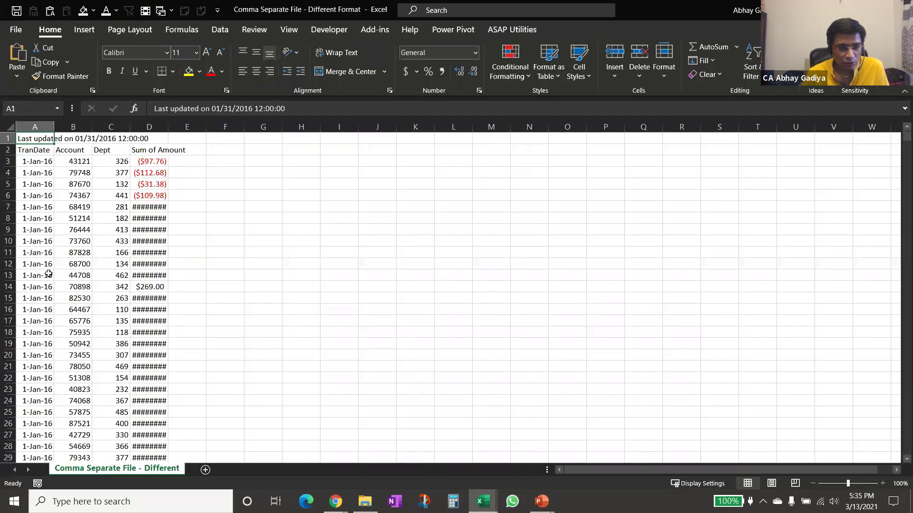
{"action": "left_click", "coordinate": [47, 241]}
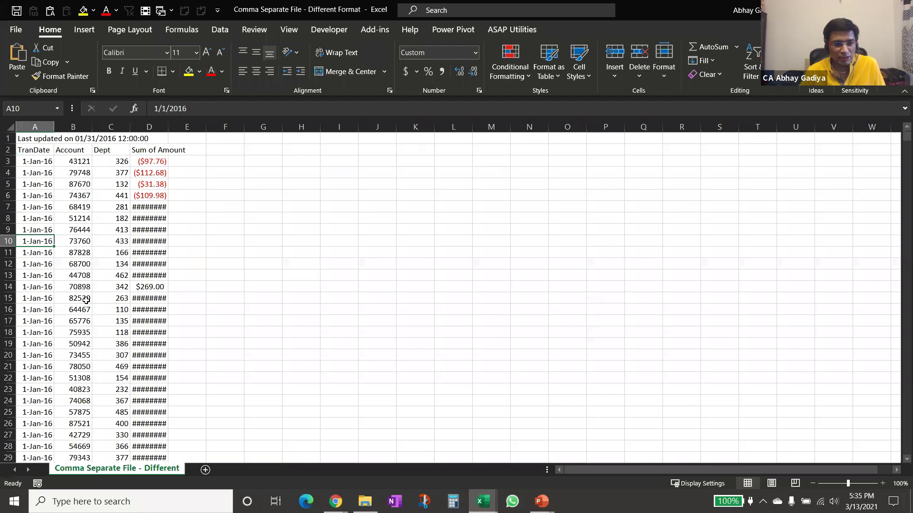
{"action": "key", "text": "ctrl+Down"}
{"action": "key", "text": "Up"}
{"action": "key", "text": "Up"}
{"action": "key", "text": "Up"}
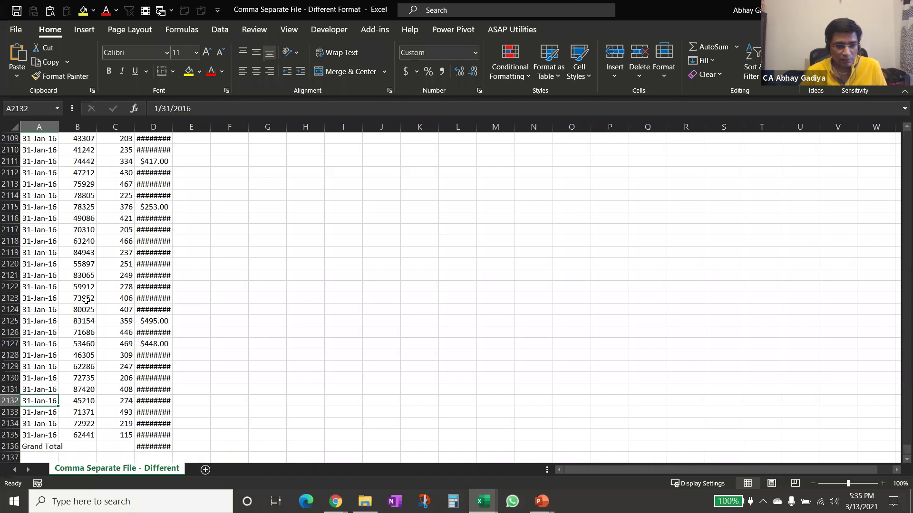
{"action": "key", "text": "shift+Down"}
{"action": "key", "text": "shift+Down"}
{"action": "key", "text": "shift+space"}
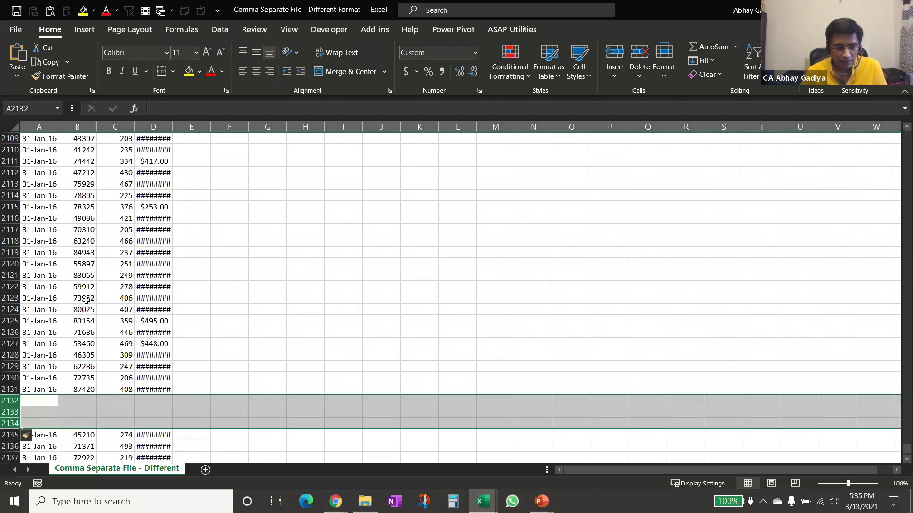
{"action": "key", "text": "ctrl+shift+plus"}
Copy the data of rows 2129 to 2131 into the three blank rows below and save the source file.
{"action": "key", "text": "Up"}
{"action": "key", "text": "shift+Up"}
{"action": "key", "text": "shift+Up"}
{"action": "key", "text": "shift+Right"}
{"action": "key", "text": "shift+Right"}
{"action": "key", "text": "shift+Right"}
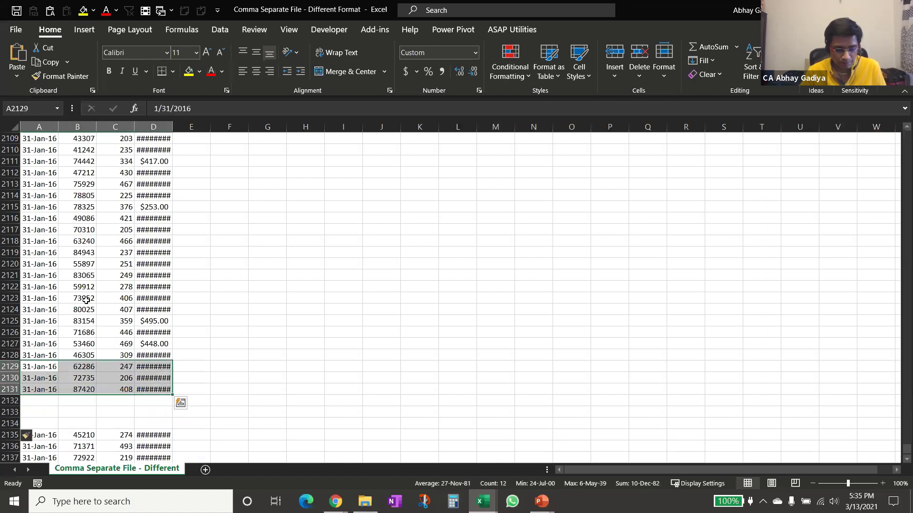
{"action": "key", "text": "ctrl+c"}
{"action": "key", "text": "Down"}
{"action": "key", "text": "ctrl+v"}
{"action": "key", "text": "ctrl+s"}
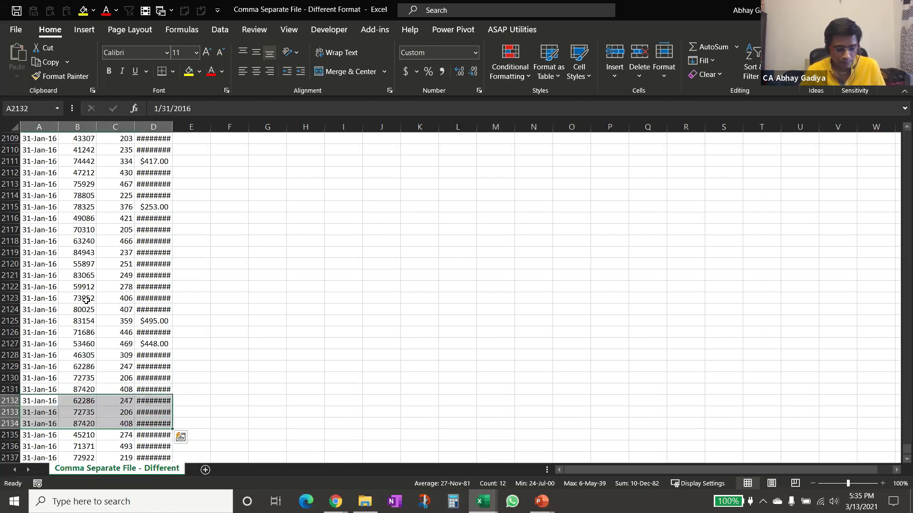
{"action": "left_click", "coordinate": [86, 300]}
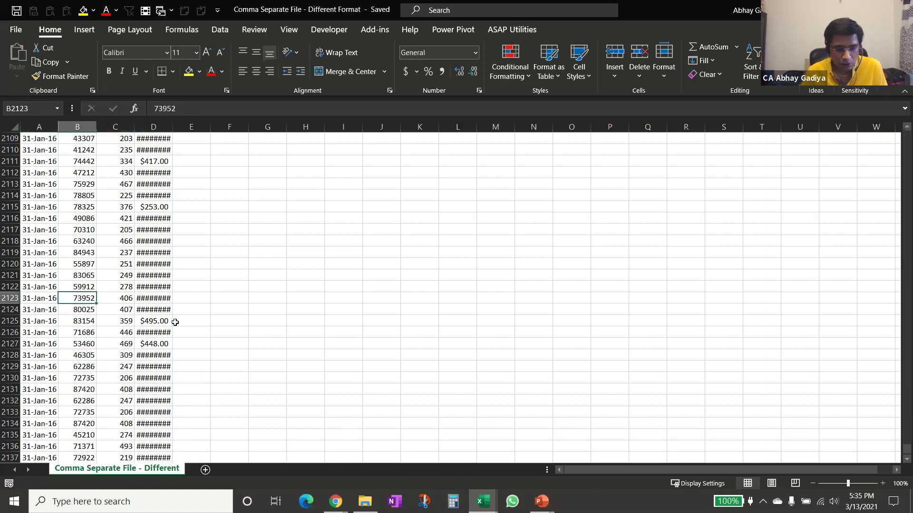
Return to the Book3 workbook and refresh the Comma Separate File - Different Format query to bring in the added source rows.
{"action": "key", "text": "alt+Tab"}
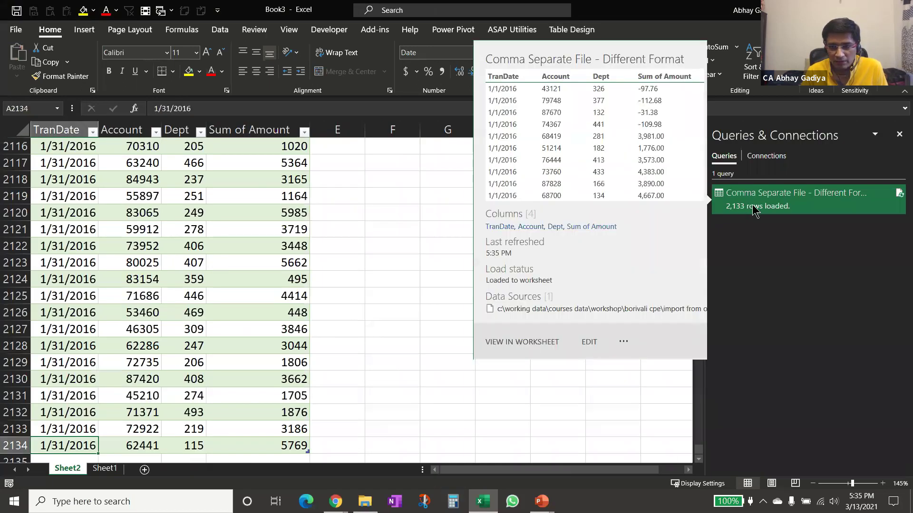
{"action": "right_click", "coordinate": [755, 209]}
{"action": "left_click", "coordinate": [791, 278]}
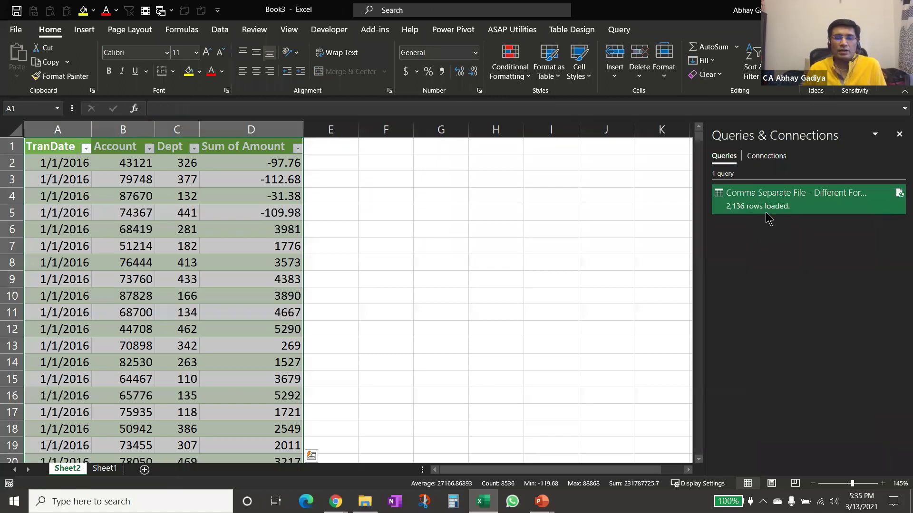
{"action": "mouse_move", "coordinate": [768, 219]}
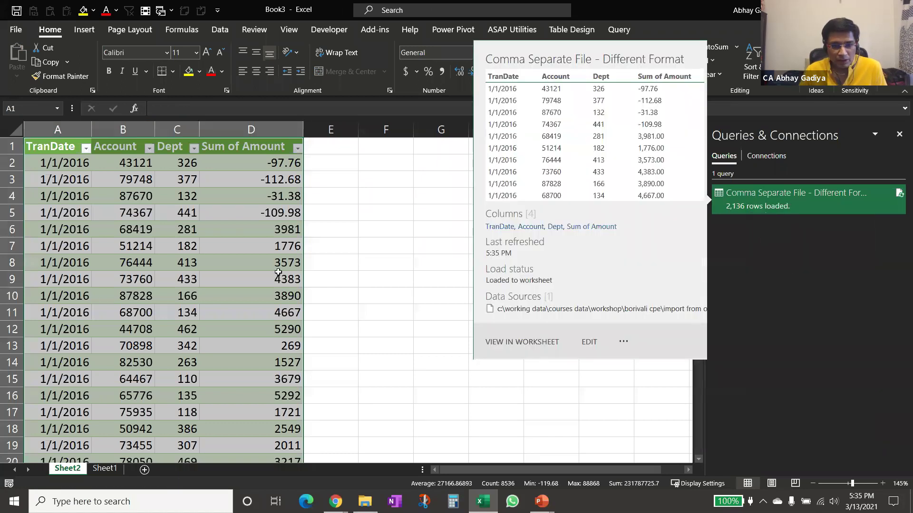
{"action": "left_click", "coordinate": [246, 274]}
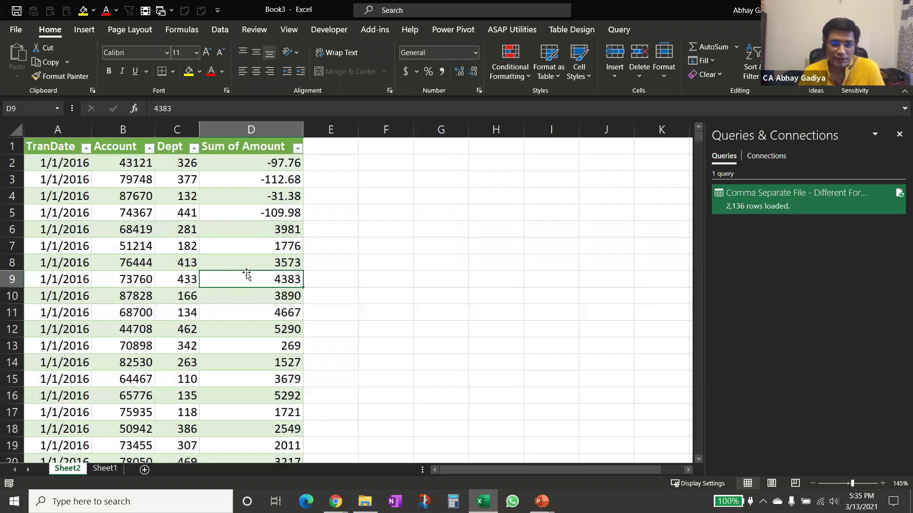
Examine the data source categories available for importing, including files and other sources.
{"action": "left_click", "coordinate": [220, 30]}
{"action": "left_click", "coordinate": [18, 67]}
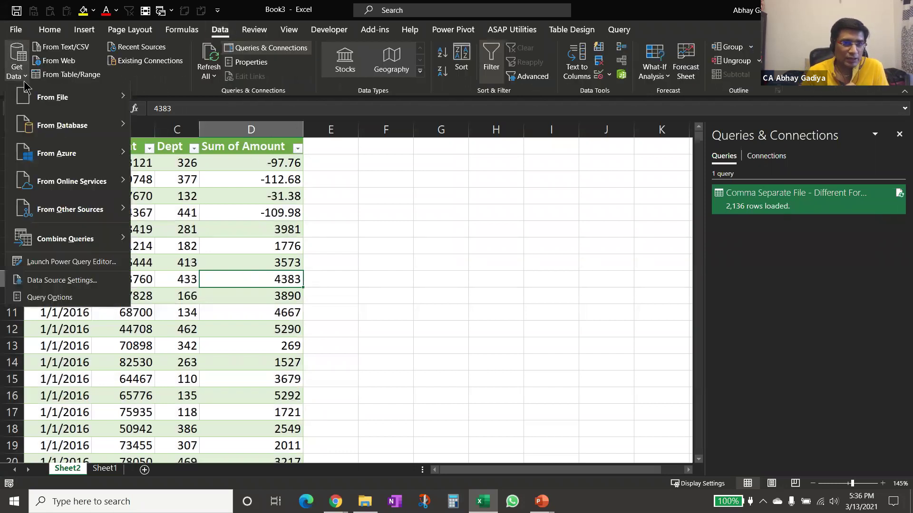
{"action": "mouse_move", "coordinate": [57, 97]}
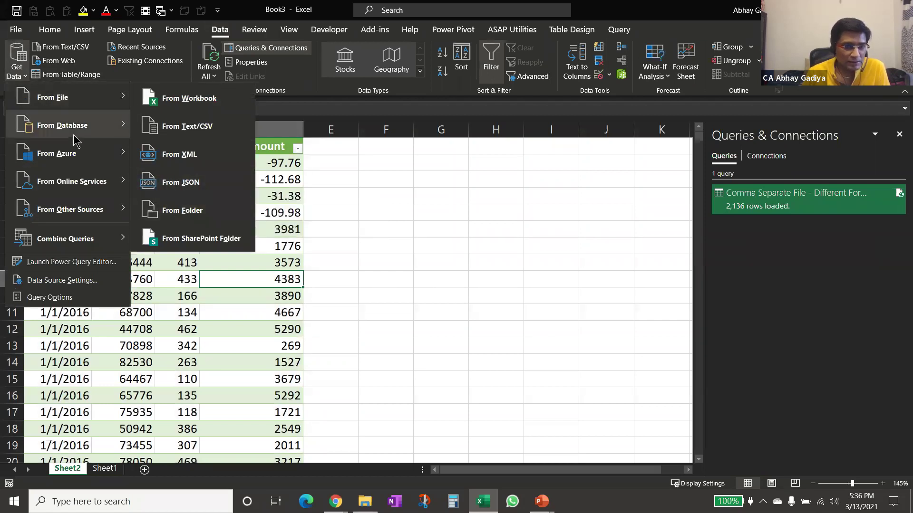
{"action": "mouse_move", "coordinate": [75, 141]}
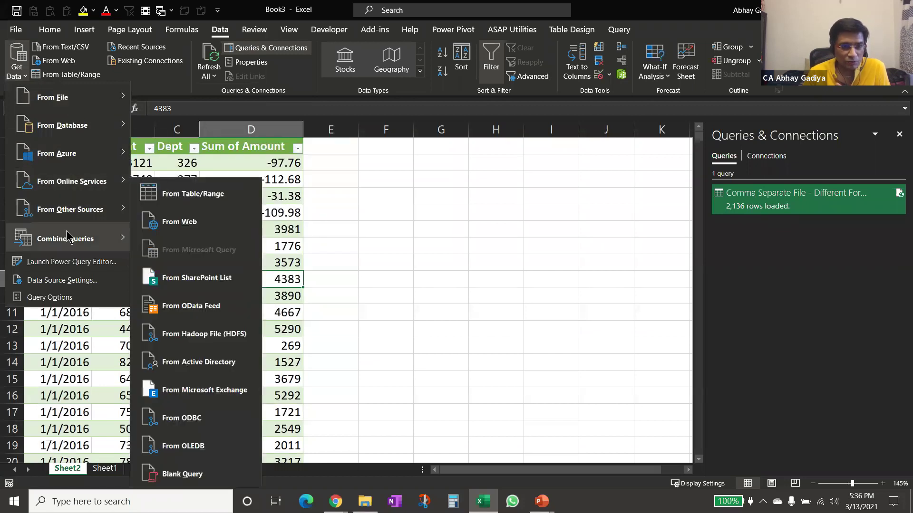
{"action": "left_click", "coordinate": [280, 302]}
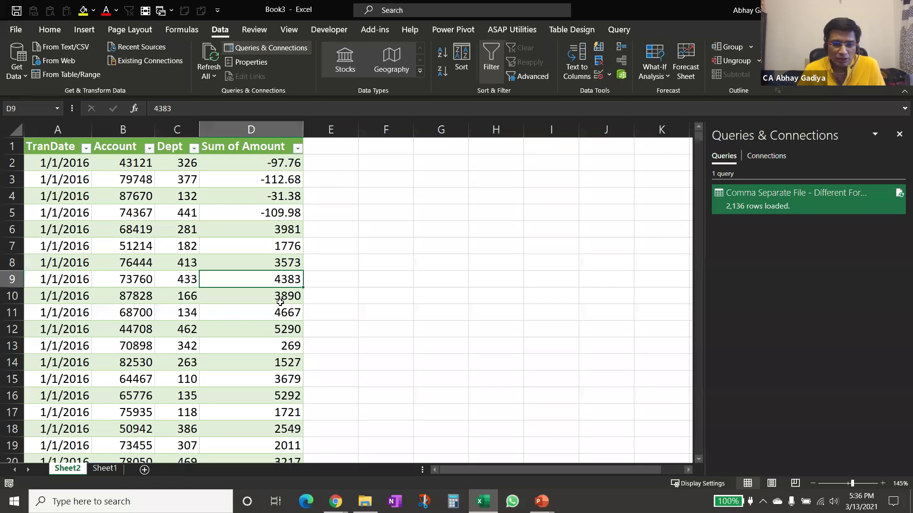
Duplicate the Comma Separate File - Different Format file in the Import from other files folder and switch back to the Excel workbook.
{"action": "left_click", "coordinate": [365, 501]}
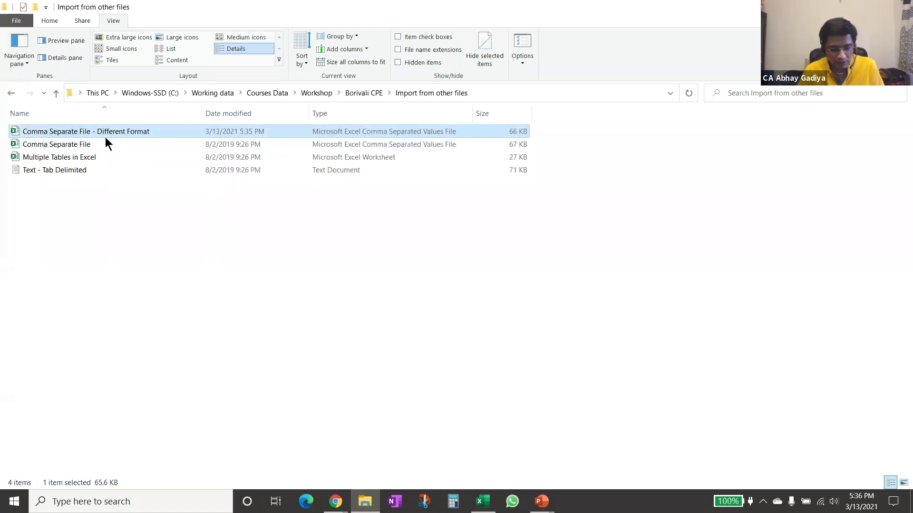
{"action": "key", "text": "ctrl+v"}
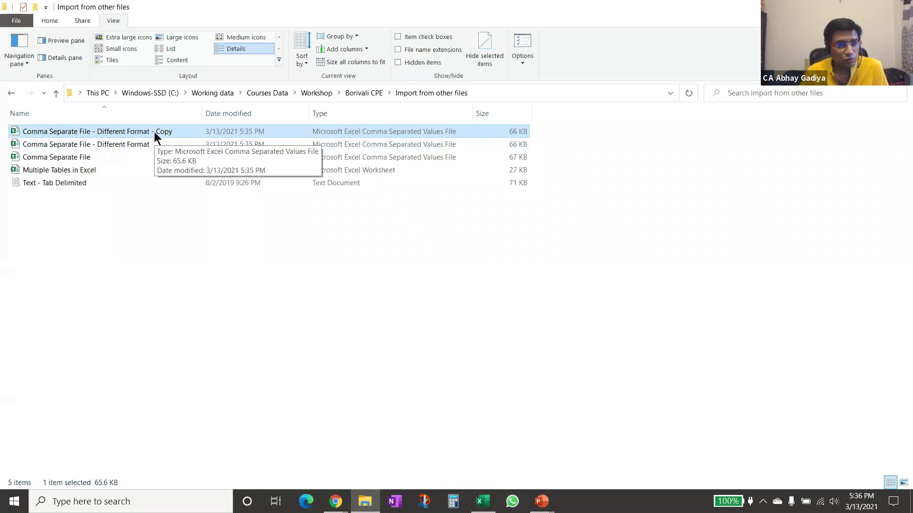
{"action": "left_click", "coordinate": [485, 507]}
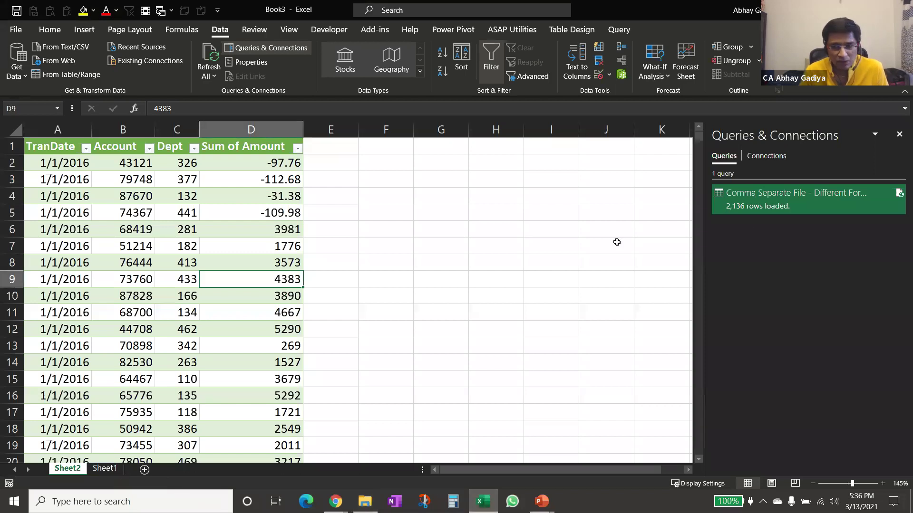
Duplicate the Comma Separate File - Different Format query and compare the copy with the original in the Power Query Editor.
{"action": "right_click", "coordinate": [768, 206]}
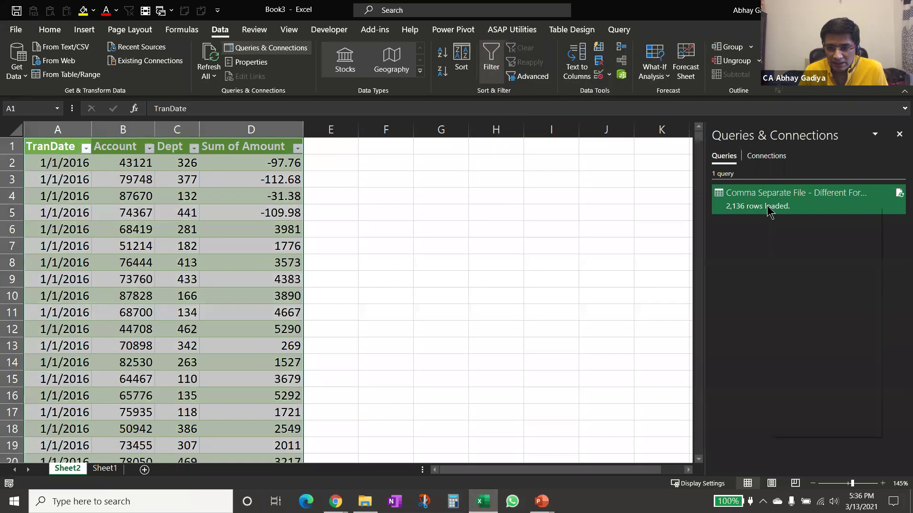
{"action": "left_click", "coordinate": [805, 307]}
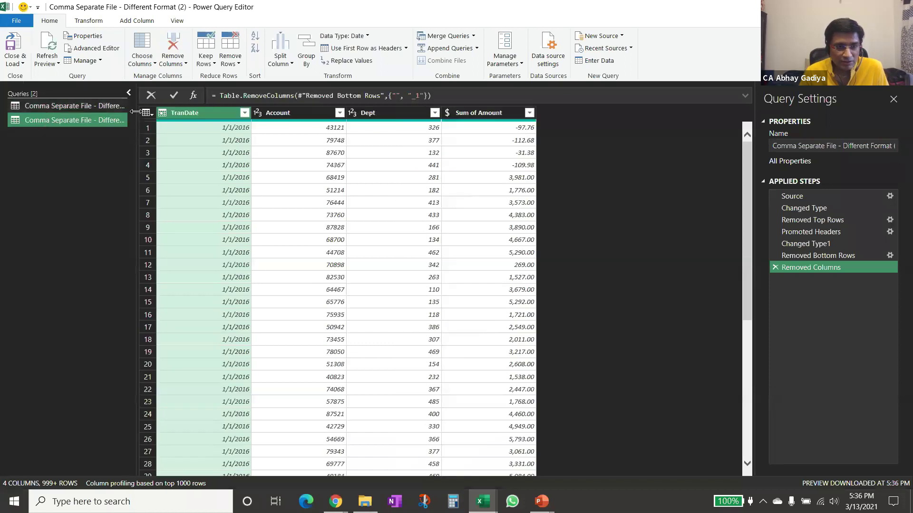
{"action": "left_click_drag", "start_coordinate": [251, 114], "coordinate": [215, 116]}
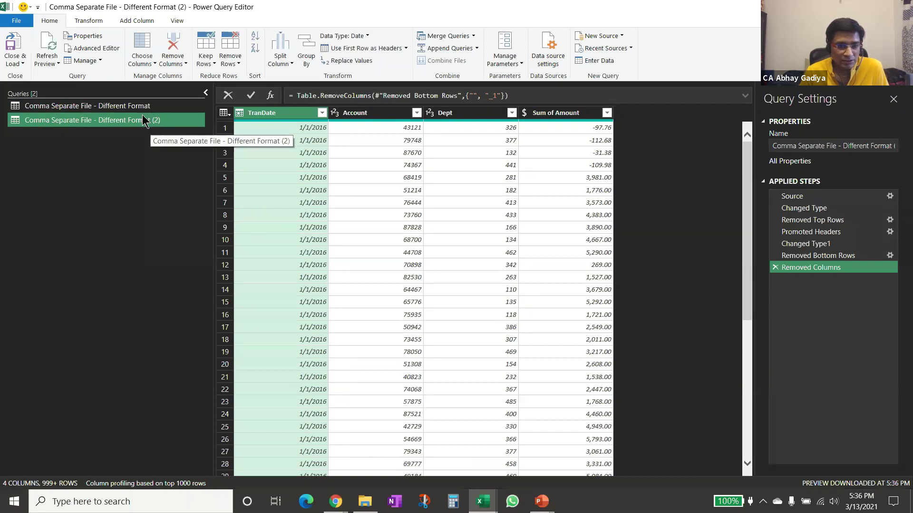
{"action": "left_click", "coordinate": [133, 106]}
{"action": "left_click", "coordinate": [117, 121]}
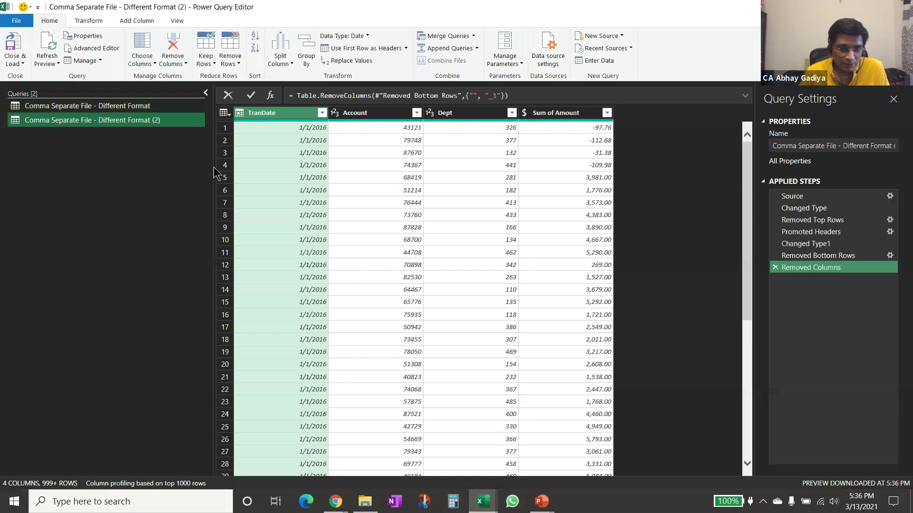
{"action": "left_click_drag", "start_coordinate": [214, 172], "coordinate": [111, 171]}
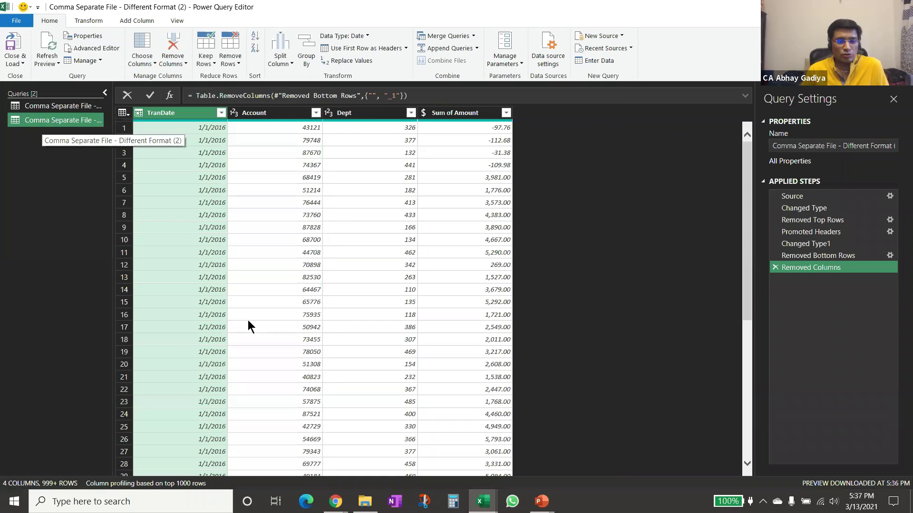
Compare the original and copied Comma Separate File - Different Format files in File Explorer with the duplicated query's Source step.
{"action": "left_click", "coordinate": [365, 502]}
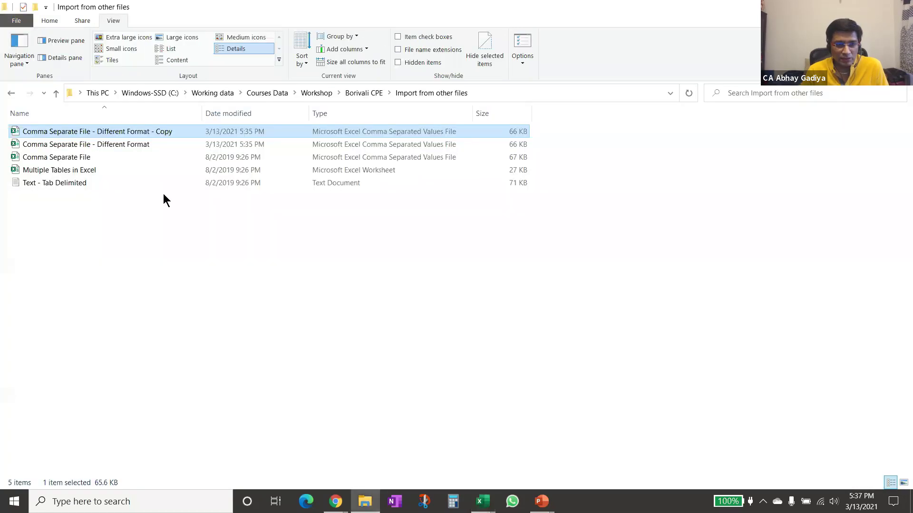
{"action": "left_click", "coordinate": [118, 150]}
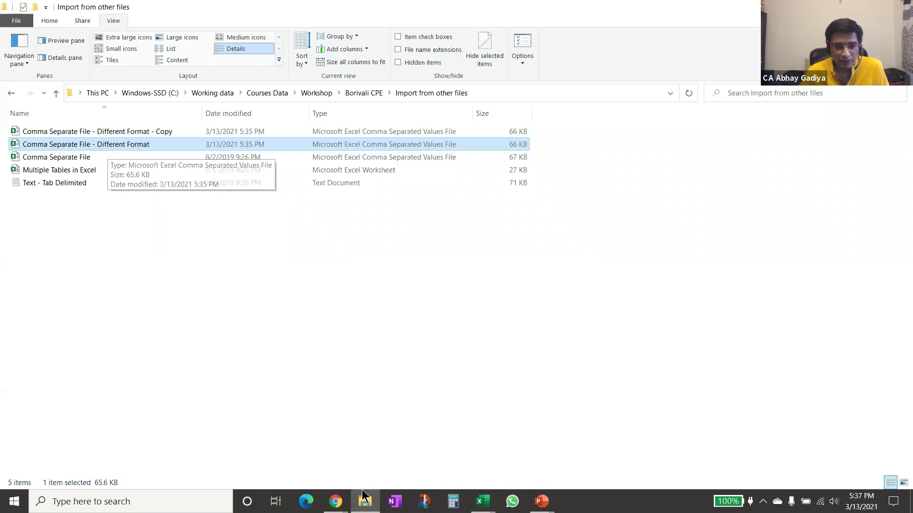
{"action": "key", "text": "alt+Tab"}
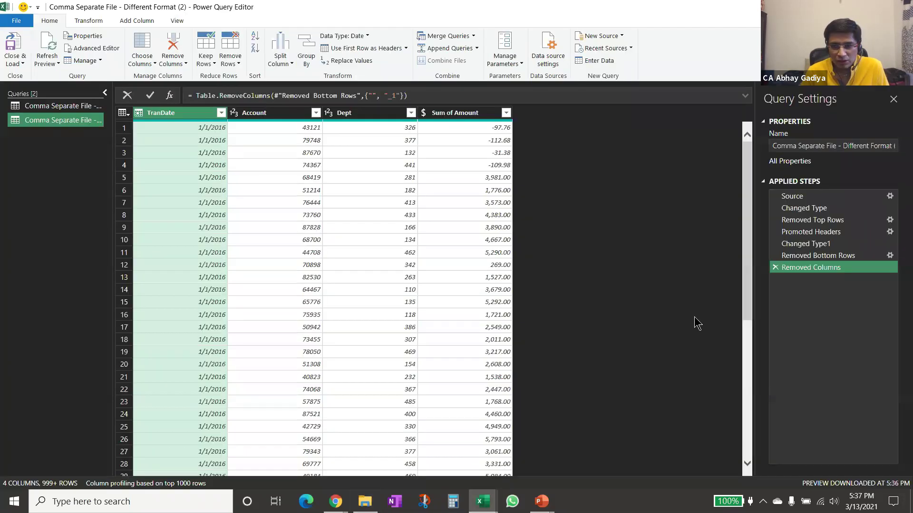
{"action": "left_click", "coordinate": [803, 196]}
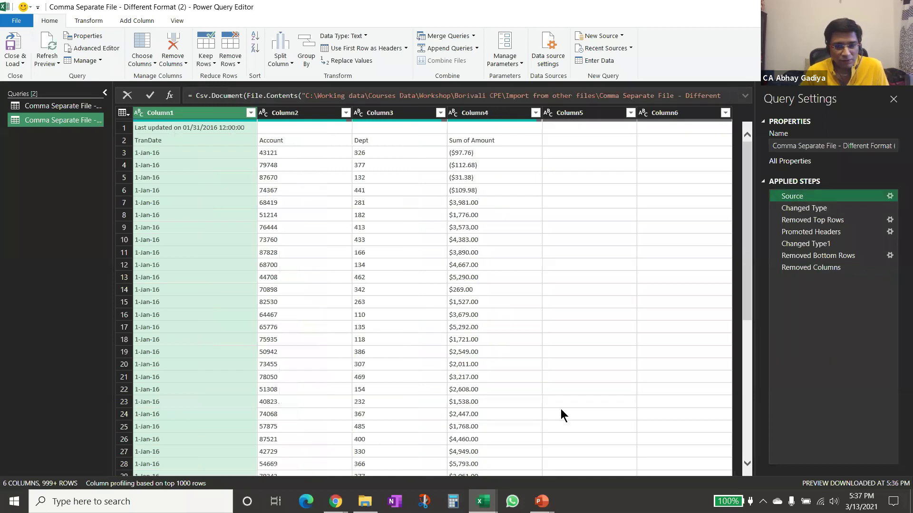
{"action": "left_click", "coordinate": [364, 502]}
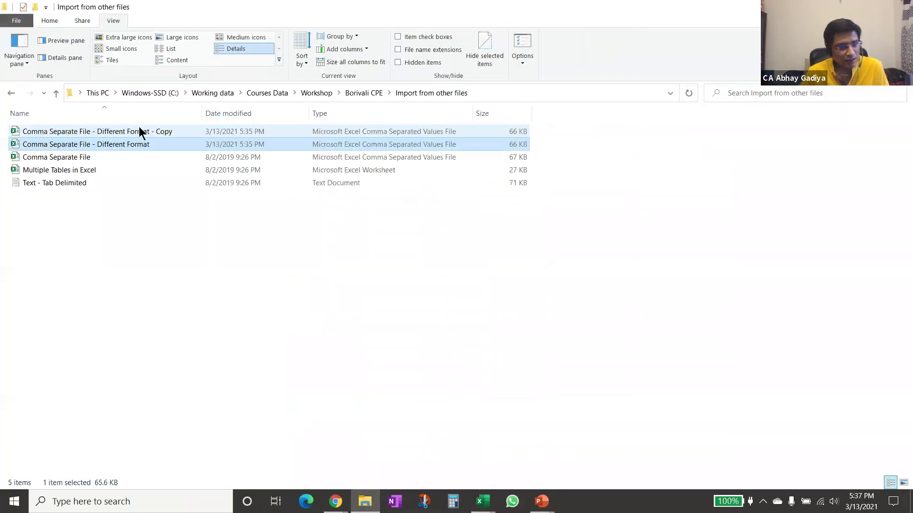
{"action": "left_click", "coordinate": [371, 494]}
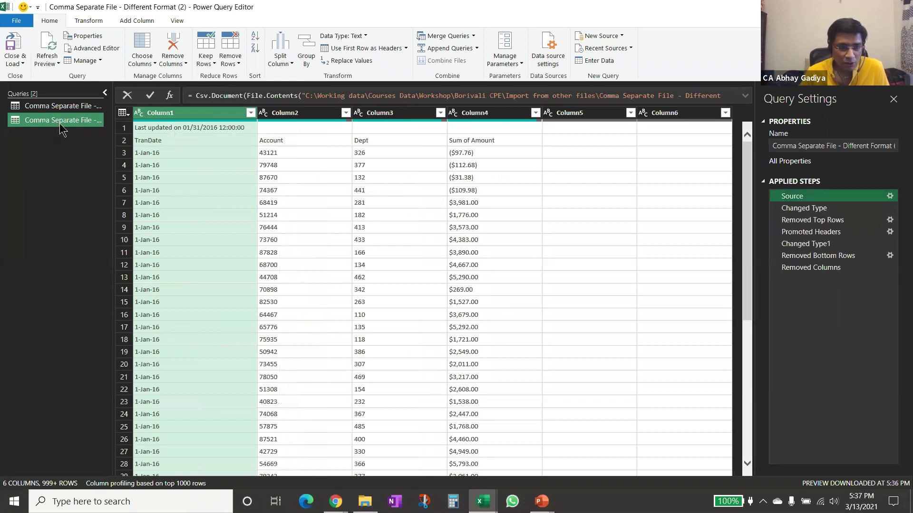
{"action": "left_click", "coordinate": [39, 125]}
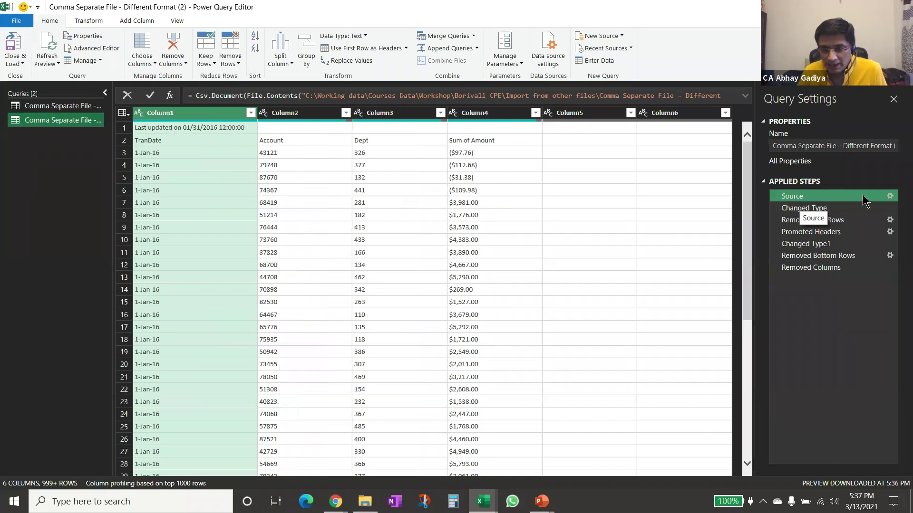
Change the duplicated query's source file to Comma Separate File - Different Format - Copy.
{"action": "left_click", "coordinate": [890, 197]}
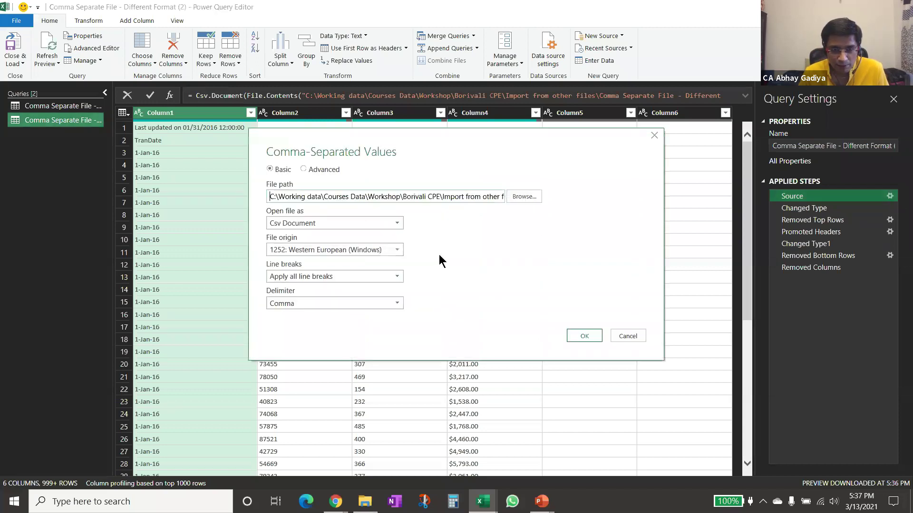
{"action": "left_click", "coordinate": [523, 196]}
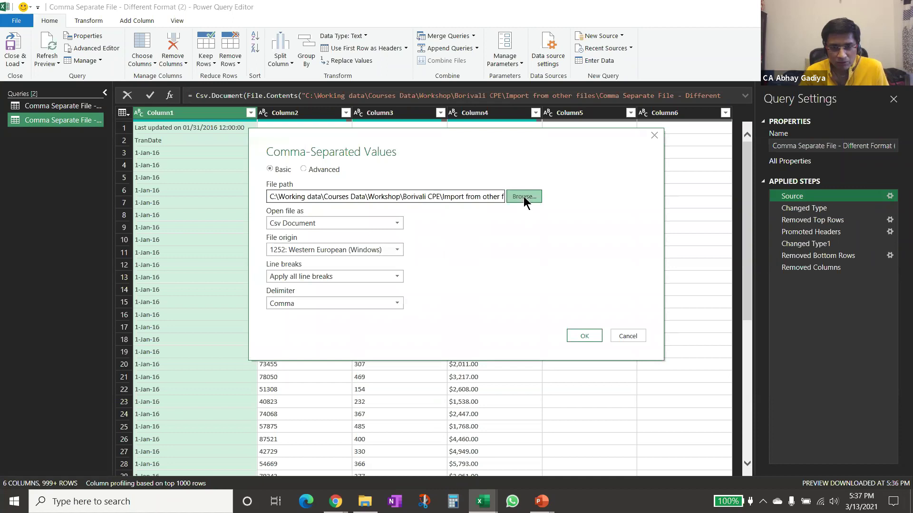
{"action": "left_click_drag", "start_coordinate": [466, 137], "coordinate": [554, 137]}
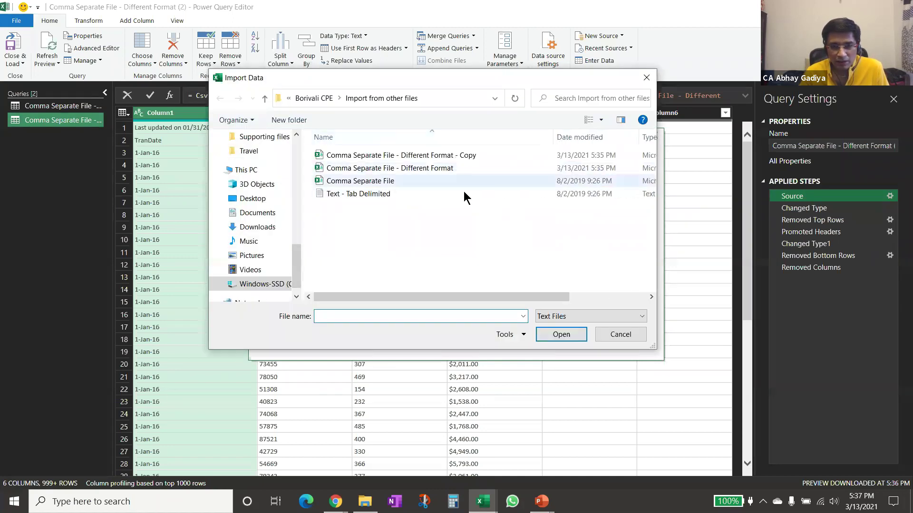
{"action": "left_click", "coordinate": [366, 157]}
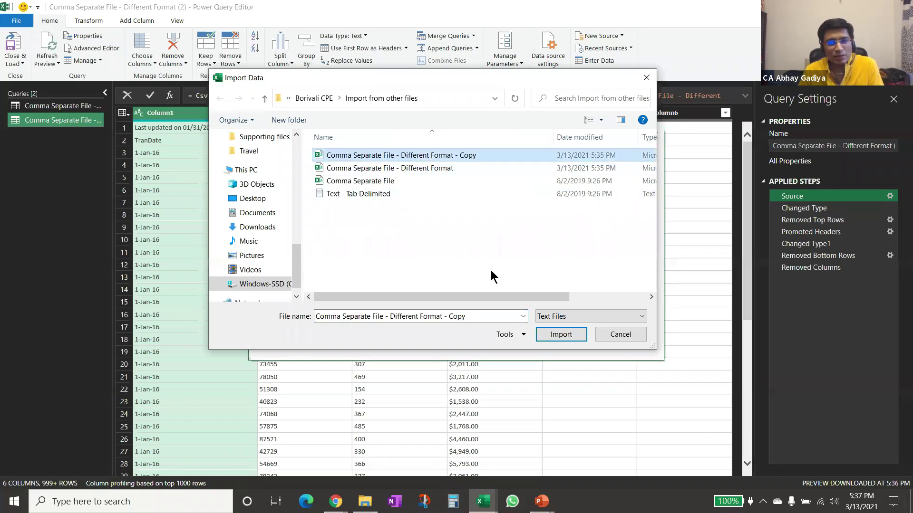
{"action": "left_click", "coordinate": [559, 336]}
{"action": "left_click", "coordinate": [583, 336]}
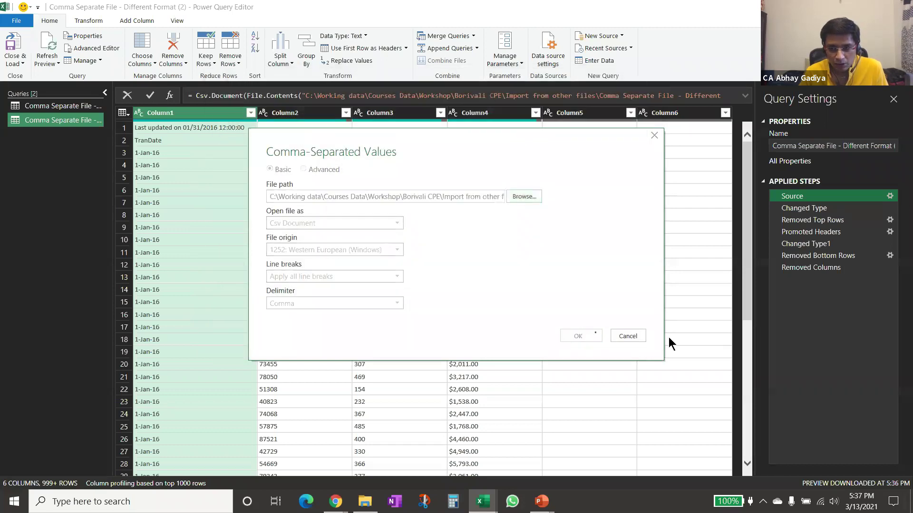
Review the duplicated query's applied steps through Removed Columns and load the query into a new worksheet.
{"action": "left_click", "coordinate": [808, 219]}
{"action": "left_click", "coordinate": [808, 232]}
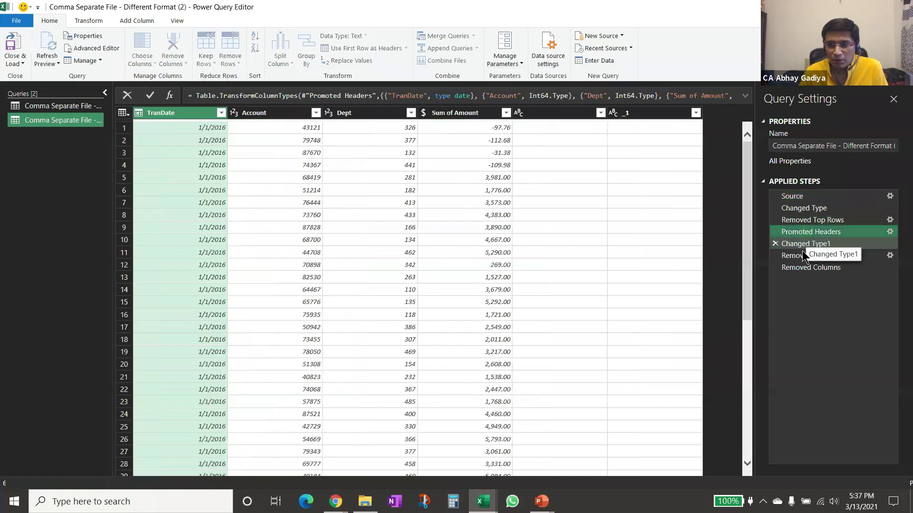
{"action": "left_click", "coordinate": [803, 252]}
{"action": "left_click", "coordinate": [800, 267]}
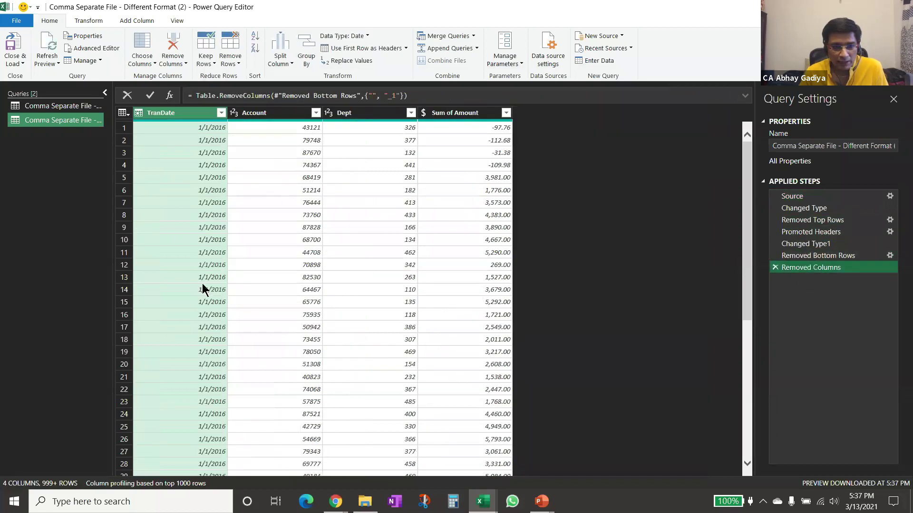
{"action": "left_click", "coordinate": [19, 42]}
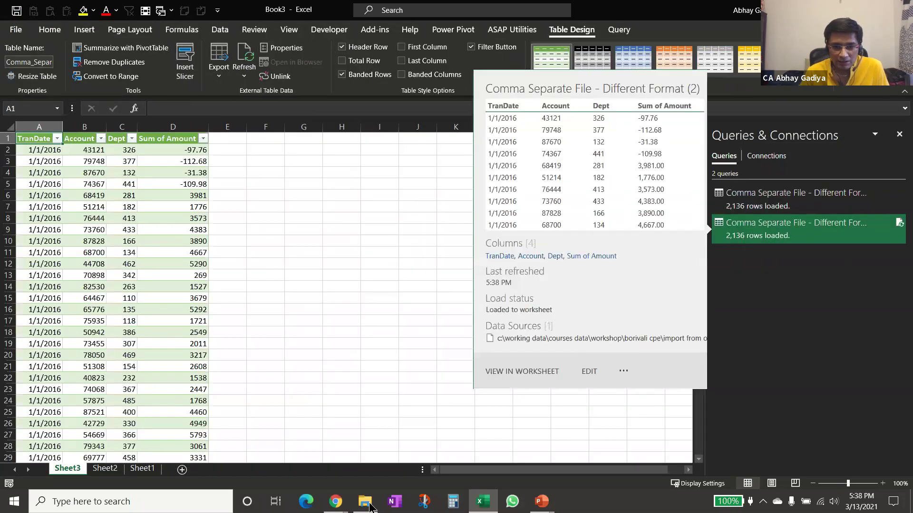
Open Comma Separate File - Different Format - Copy from File Explorer, delete rows 10 to 19 and save the file.
{"action": "left_click", "coordinate": [364, 501]}
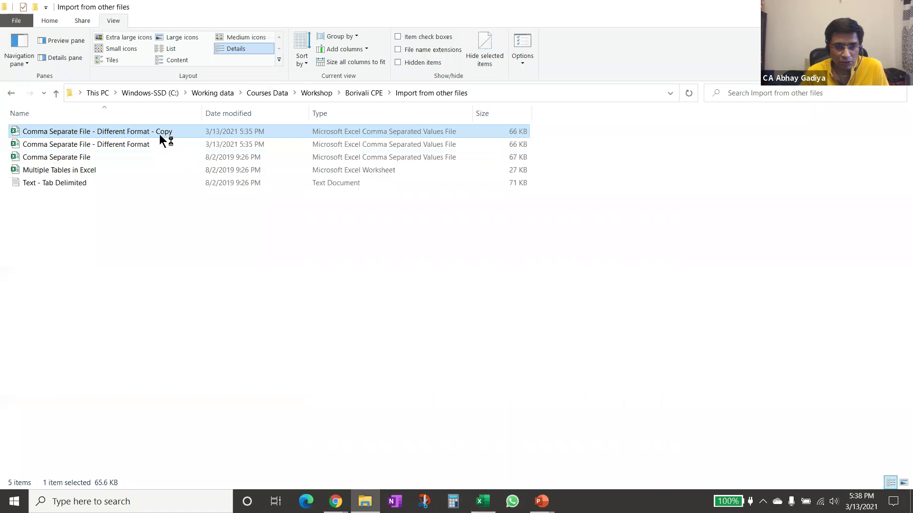
{"action": "key", "text": "alt+Tab"}
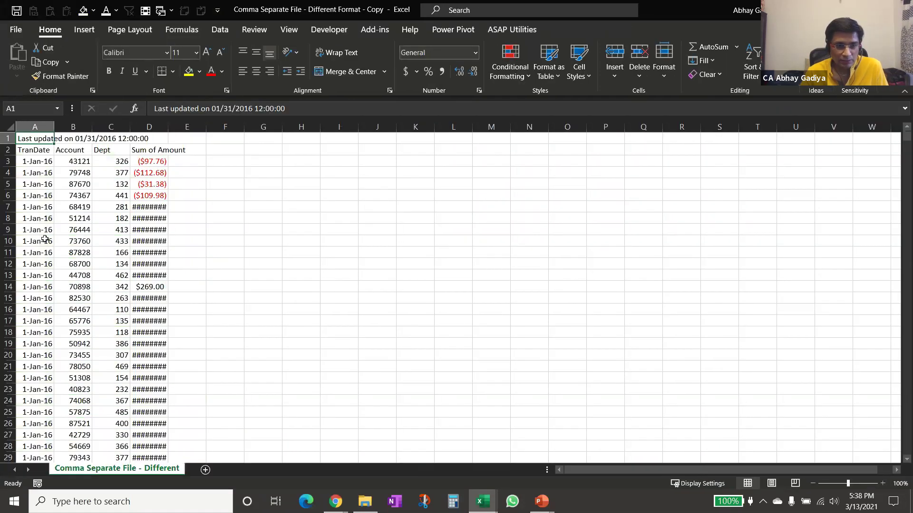
{"action": "left_click_drag", "start_coordinate": [44, 240], "coordinate": [50, 346]}
{"action": "key", "text": "shift+space"}
{"action": "key", "text": "ctrl+minus"}
{"action": "left_click", "coordinate": [103, 274]}
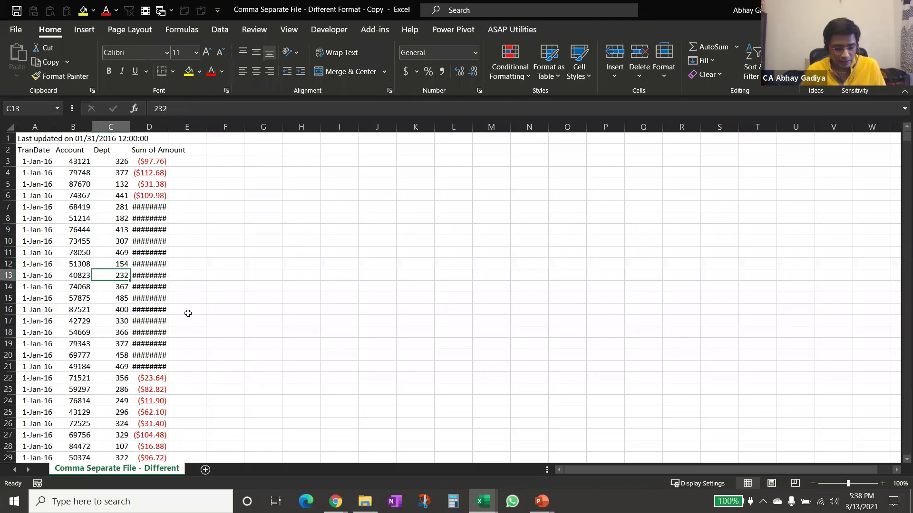
Return to the Book3 workbook and refresh the Comma Separate File - Different Format (2) query to apply the source deletions.
{"action": "key", "text": "alt+Tab"}
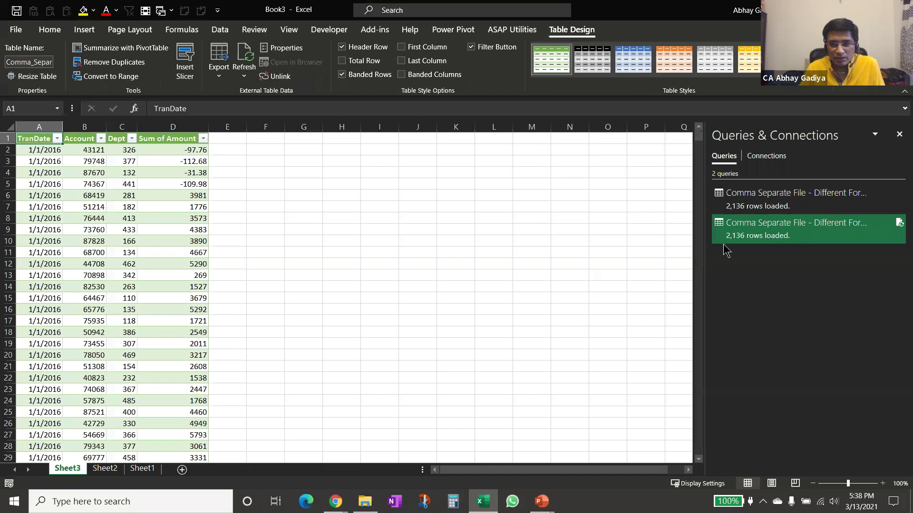
{"action": "right_click", "coordinate": [750, 240]}
{"action": "left_click", "coordinate": [782, 310]}
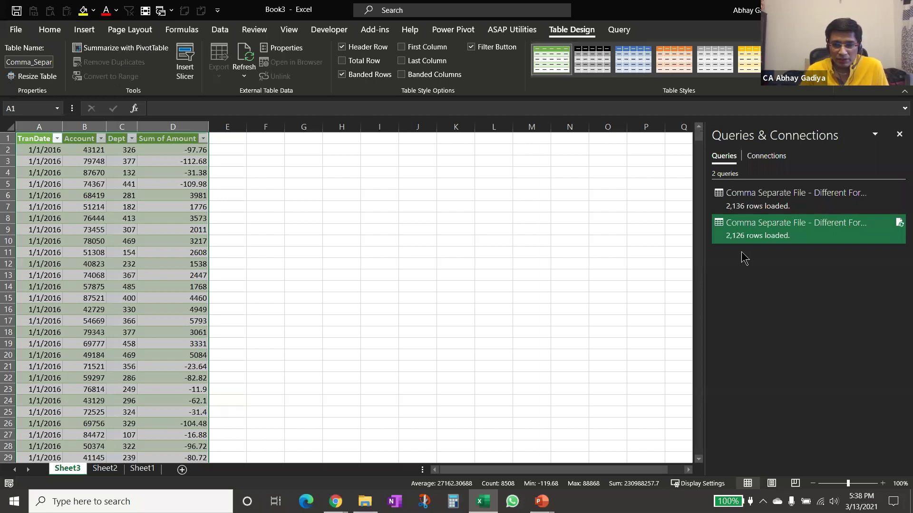
{"action": "mouse_move", "coordinate": [753, 238]}
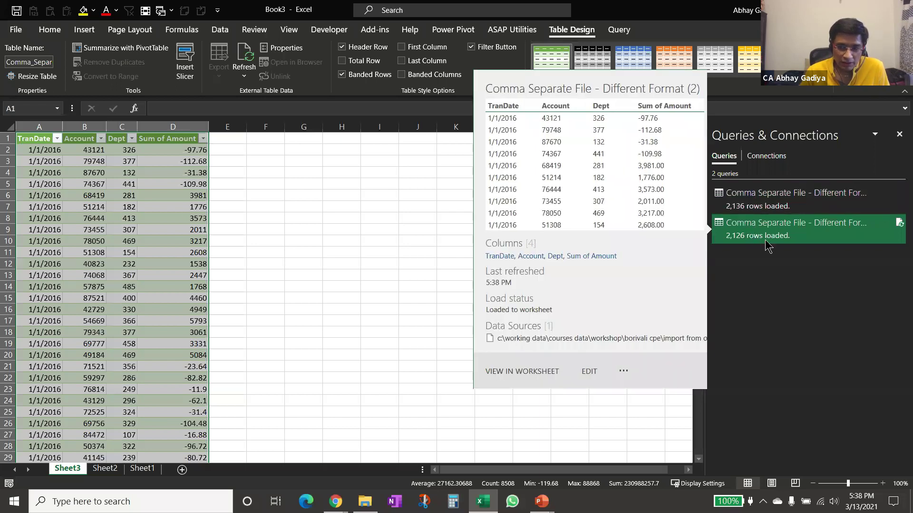
{"action": "left_click", "coordinate": [178, 241]}
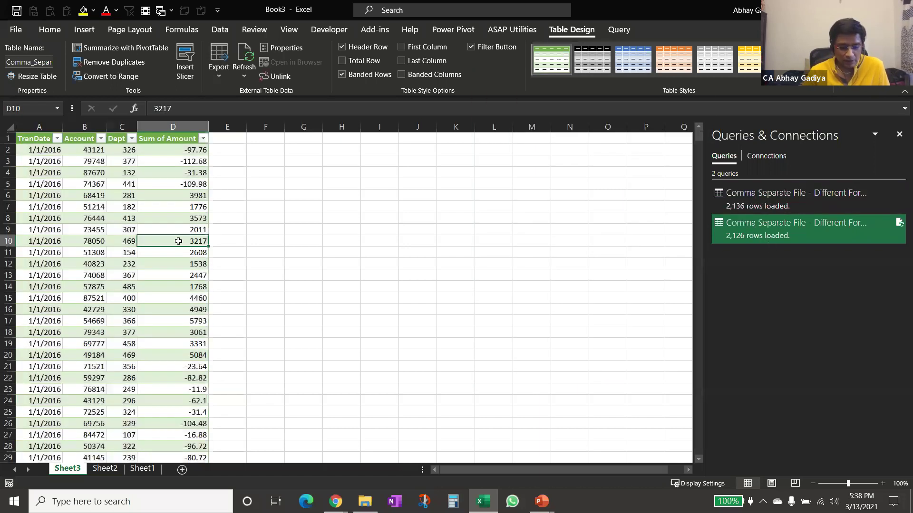
Close the Book3 workbook without saving and switch to the PowerPoint slide show at the Import from… slide.
{"action": "key", "text": "ctrl+w"}
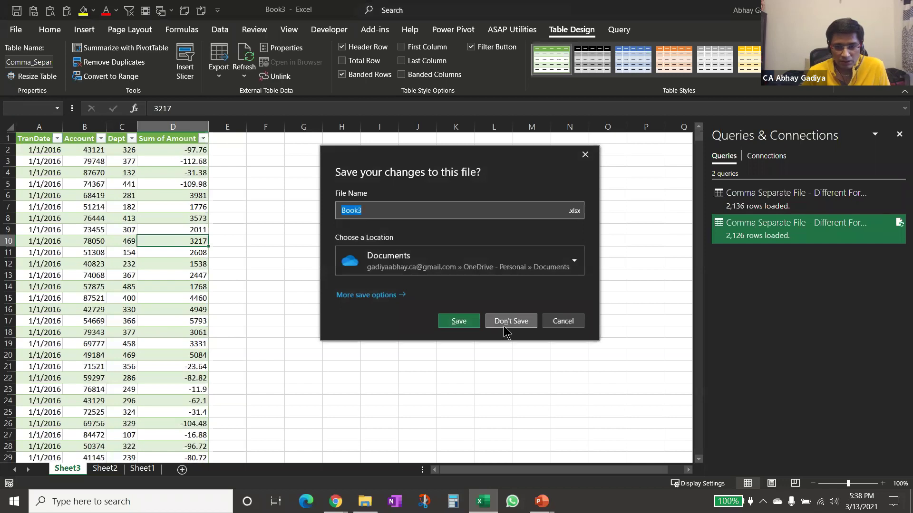
{"action": "left_click", "coordinate": [507, 322]}
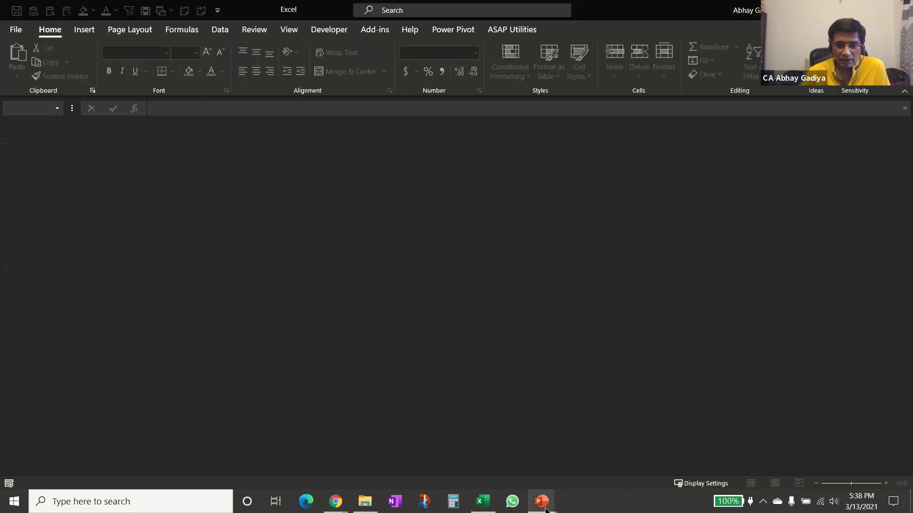
{"action": "mouse_move", "coordinate": [545, 507]}
{"action": "left_click", "coordinate": [575, 459]}
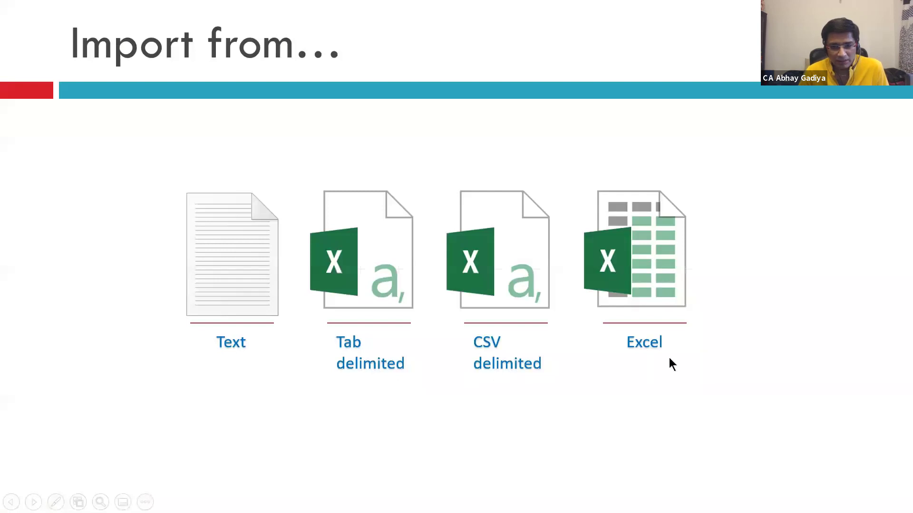
{"action": "left_click", "coordinate": [645, 357]}
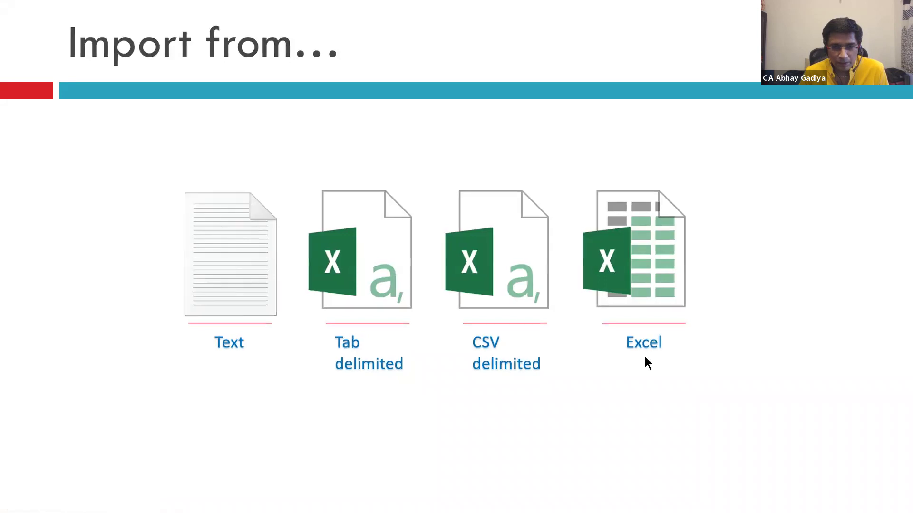
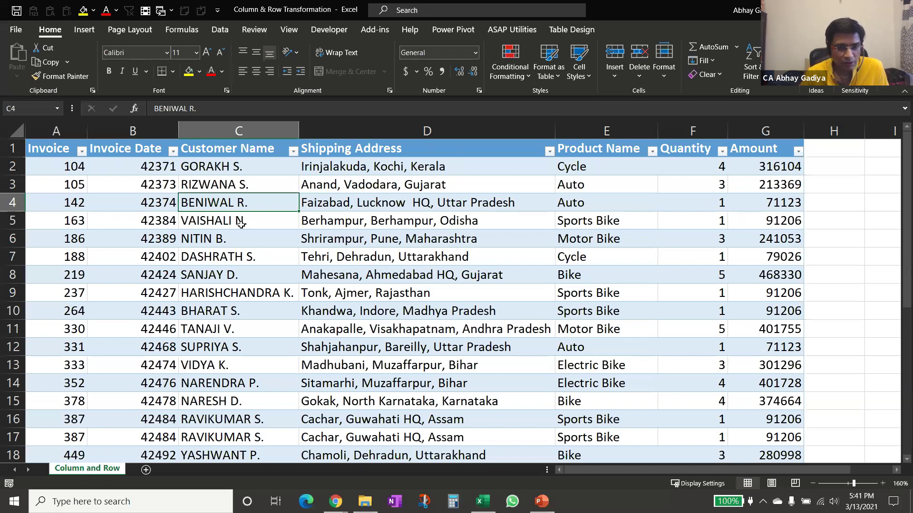
Bring the invoice table into the Power Query Editor and split the Shipping Address column at each occurrence of a comma.
{"action": "left_click", "coordinate": [220, 29]}
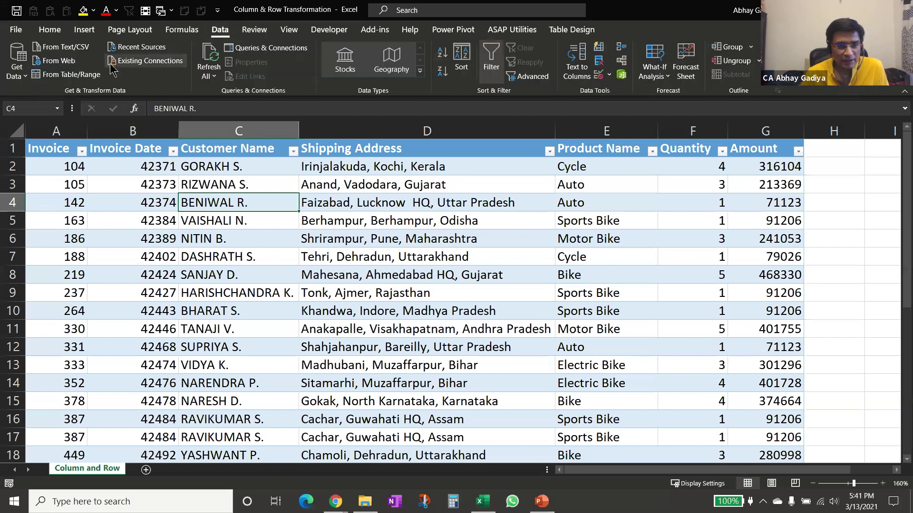
{"action": "left_click", "coordinate": [70, 76]}
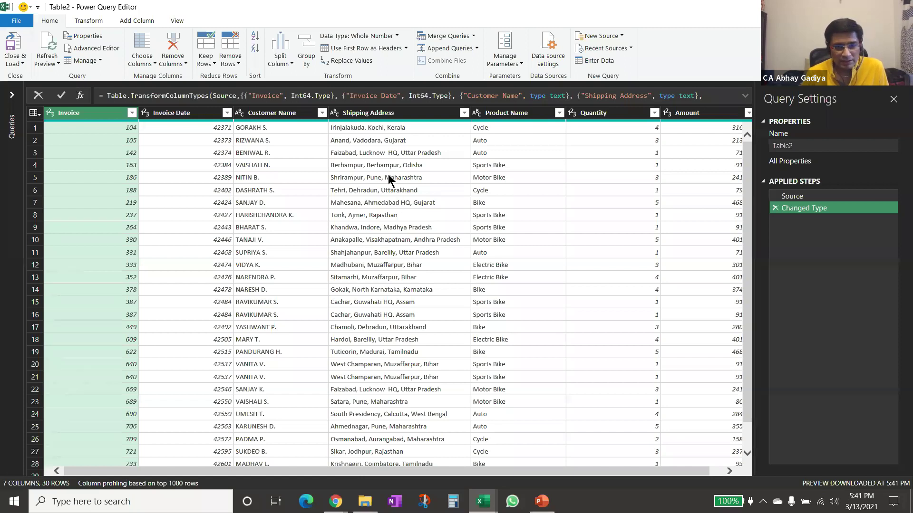
{"action": "left_click", "coordinate": [685, 466]}
{"action": "left_click", "coordinate": [342, 114]}
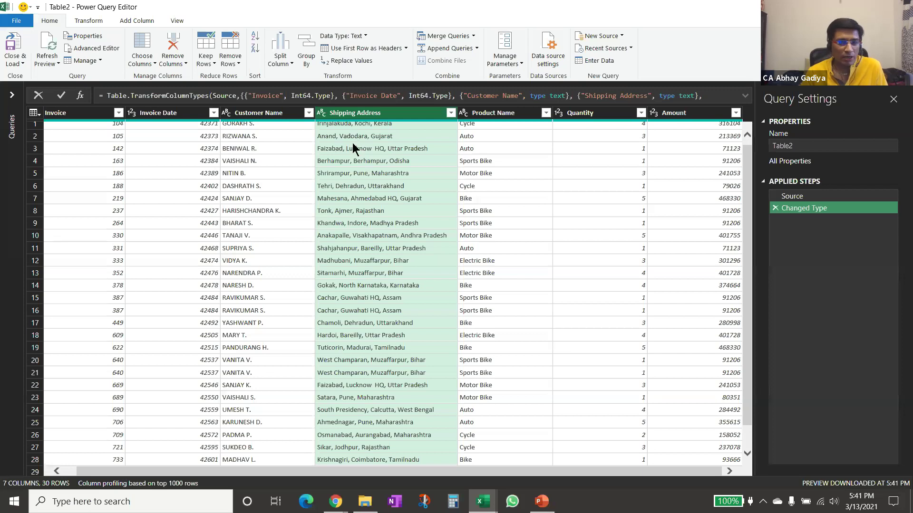
{"action": "left_click", "coordinate": [278, 61]}
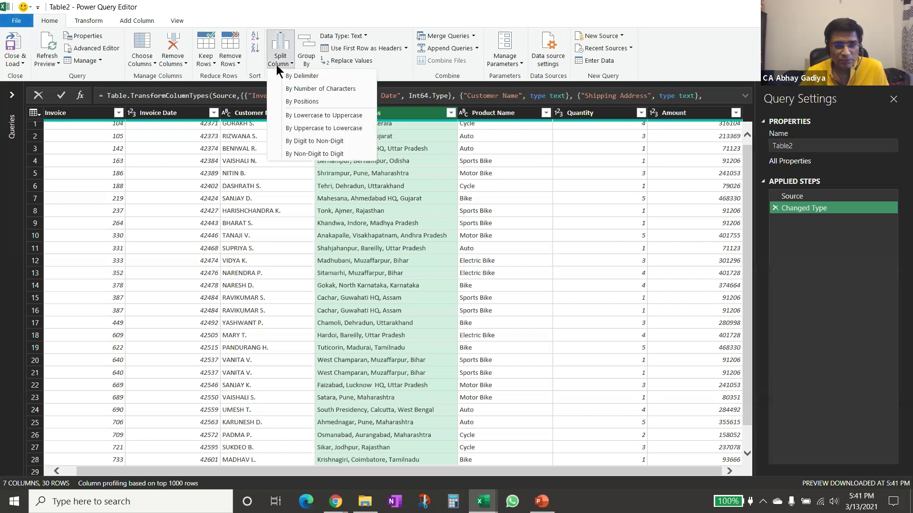
{"action": "left_click", "coordinate": [319, 77]}
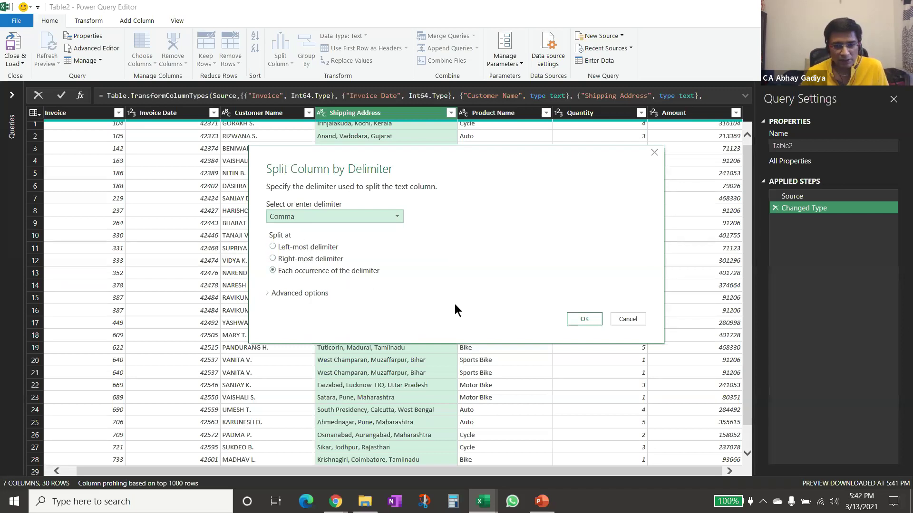
{"action": "left_click", "coordinate": [587, 324]}
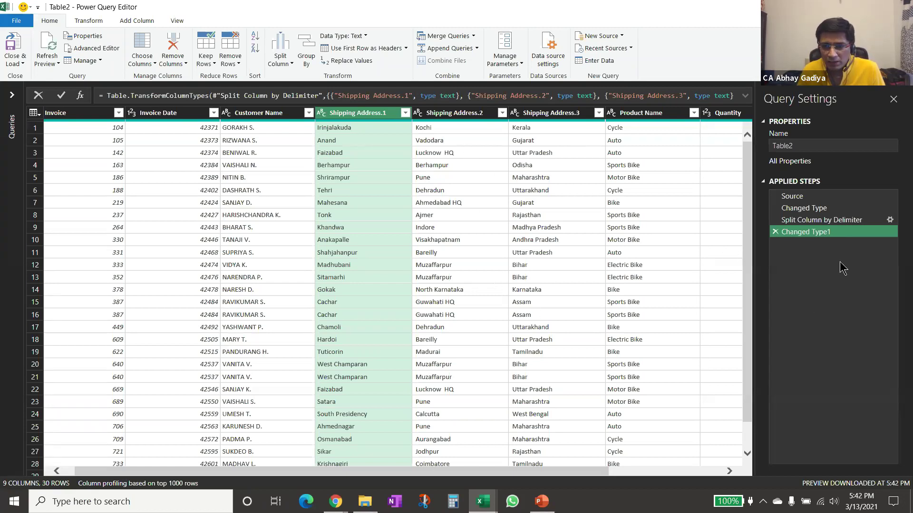
Edit the Split Column by Delimiter step so Shipping Address splits only at the left-most comma.
{"action": "left_click", "coordinate": [890, 220]}
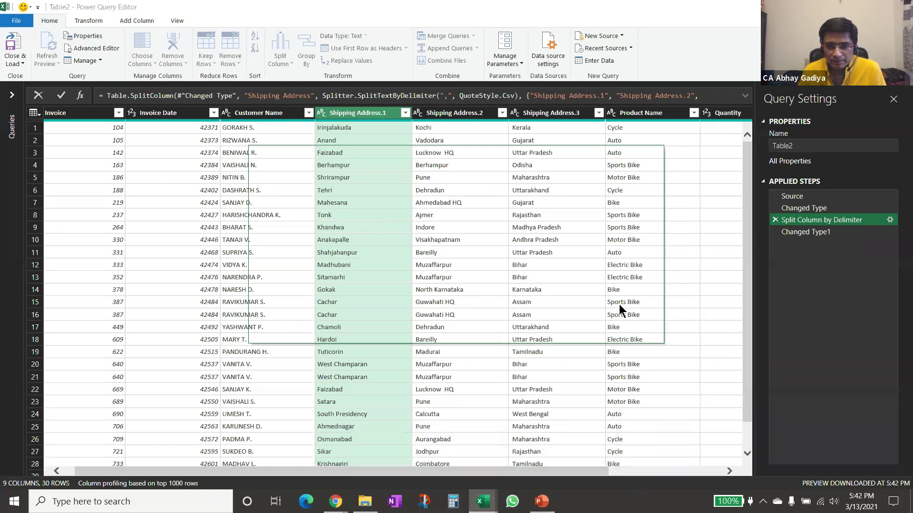
{"action": "left_click", "coordinate": [888, 220]}
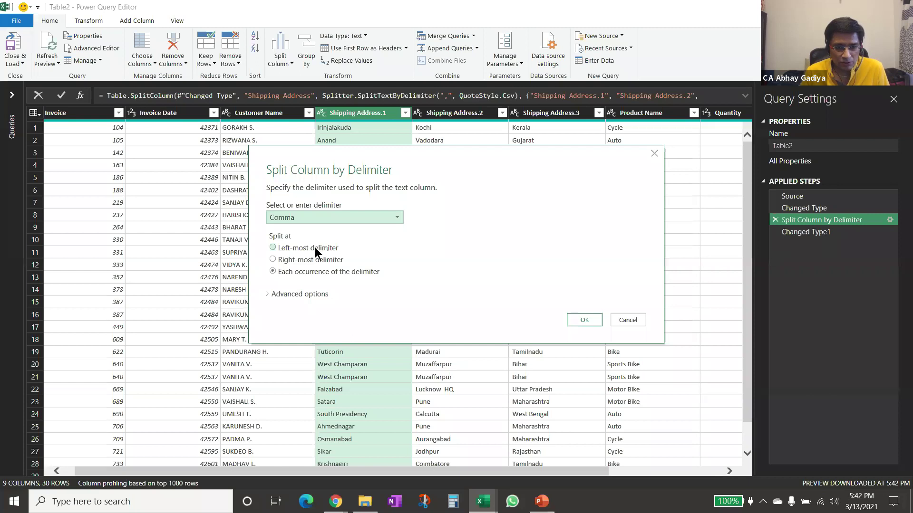
{"action": "left_click", "coordinate": [295, 250]}
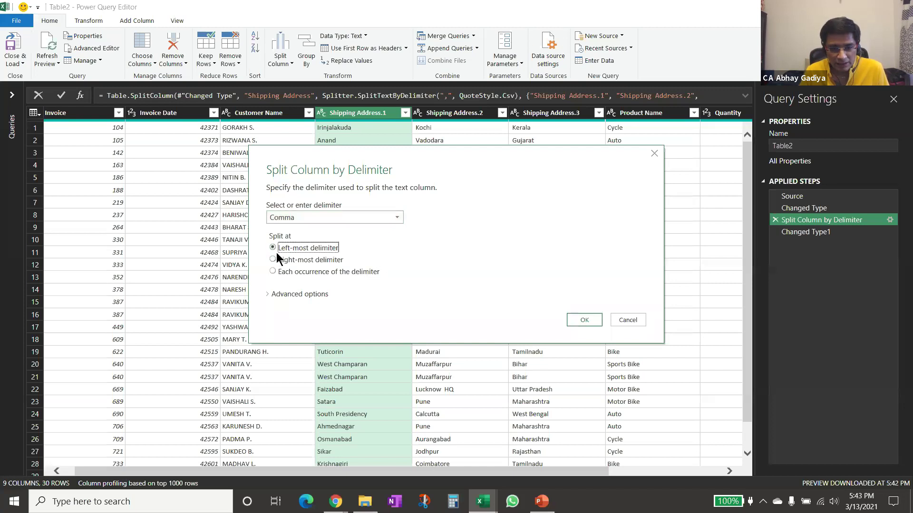
{"action": "left_click", "coordinate": [587, 321]}
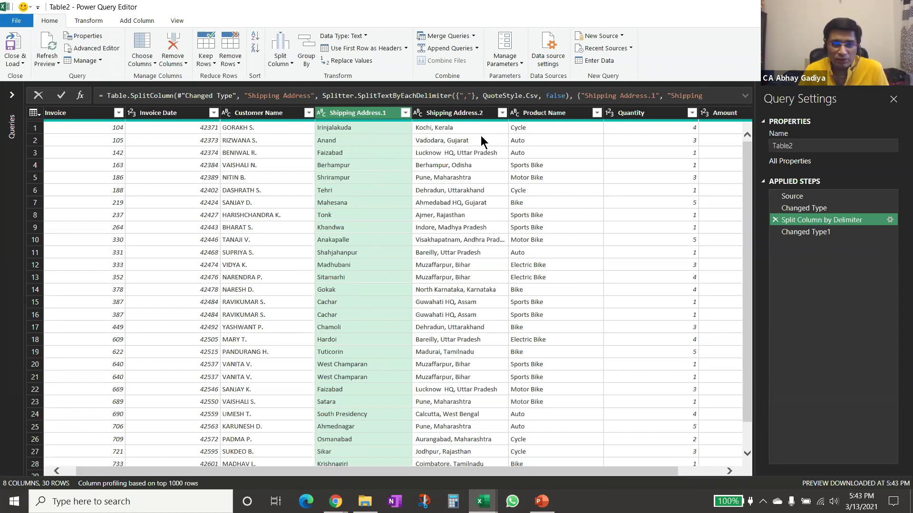
Change the Shipping Address split to use the right-most comma.
{"action": "left_click", "coordinate": [889, 220]}
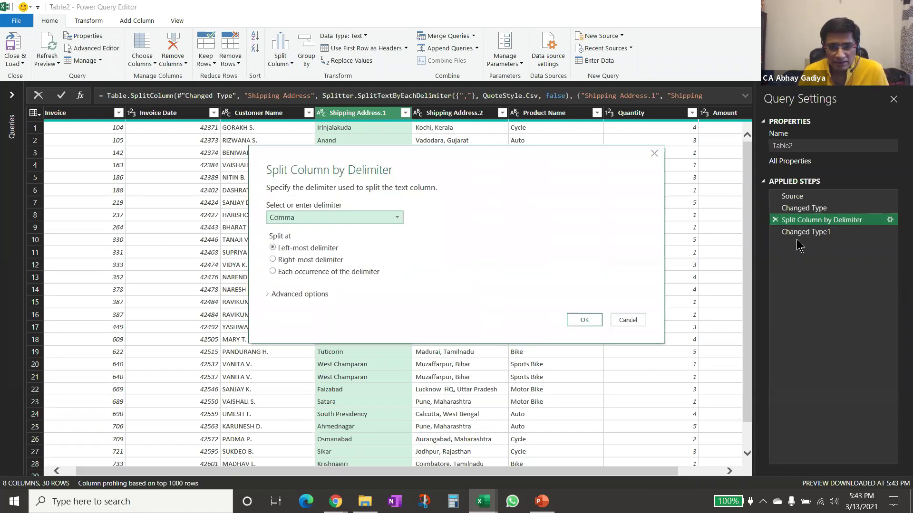
{"action": "left_click", "coordinate": [318, 259]}
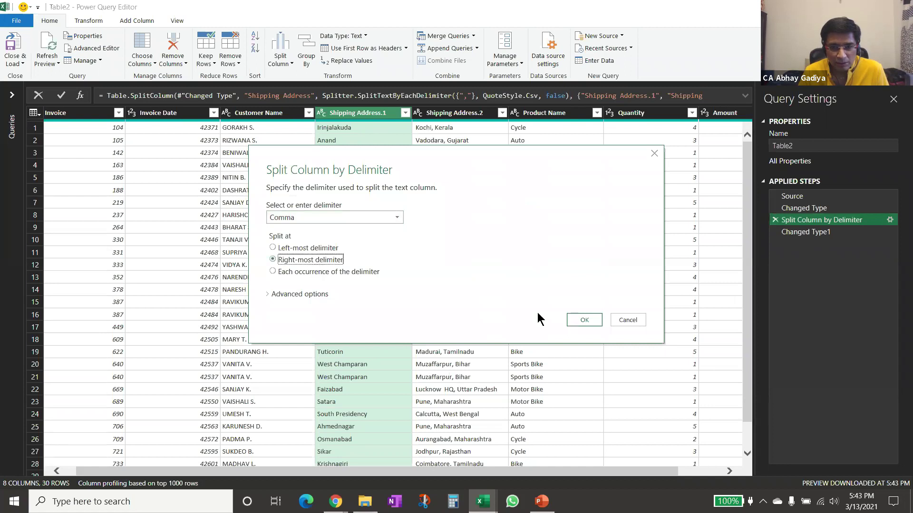
{"action": "left_click", "coordinate": [594, 319]}
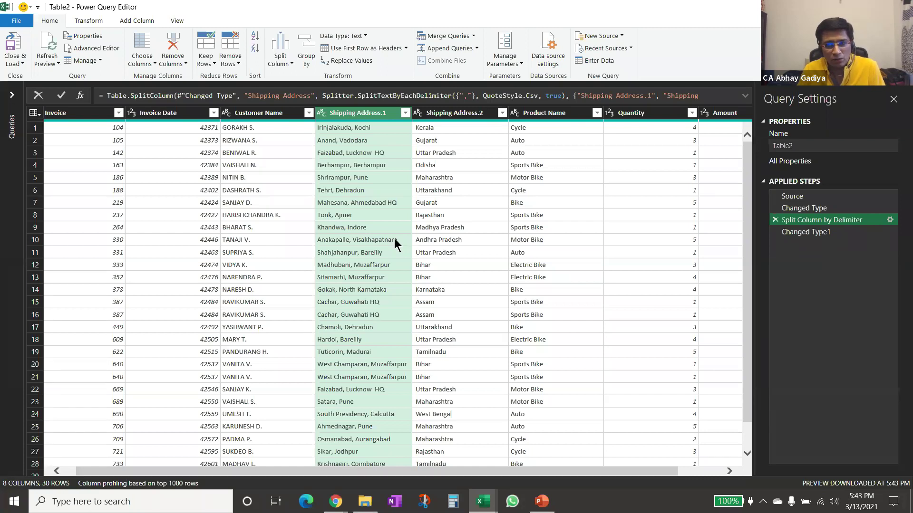
Delete the Changed Type1 and Split Column by Delimiter steps from the Table2 query.
{"action": "left_click", "coordinate": [775, 233]}
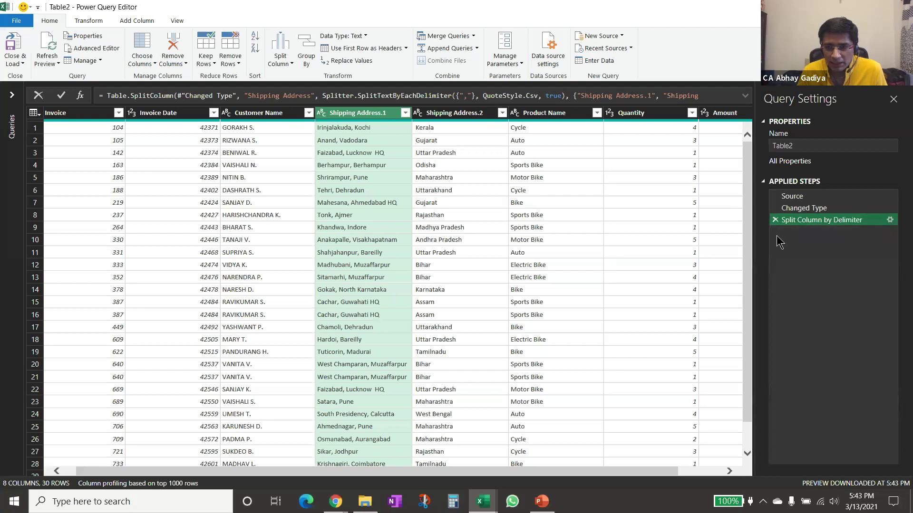
{"action": "left_click", "coordinate": [775, 220]}
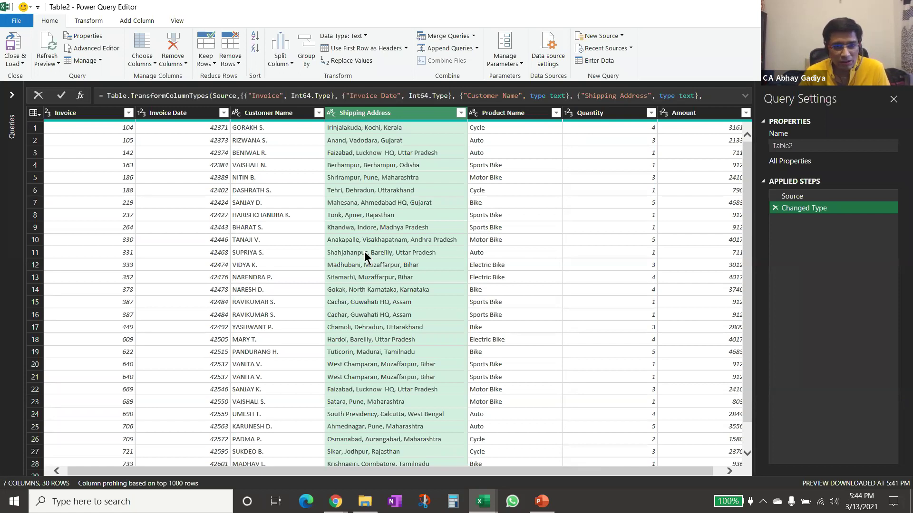
Split the Shipping Address column into rows at each occurrence of a comma.
{"action": "left_click", "coordinate": [278, 67]}
{"action": "left_click", "coordinate": [310, 77]}
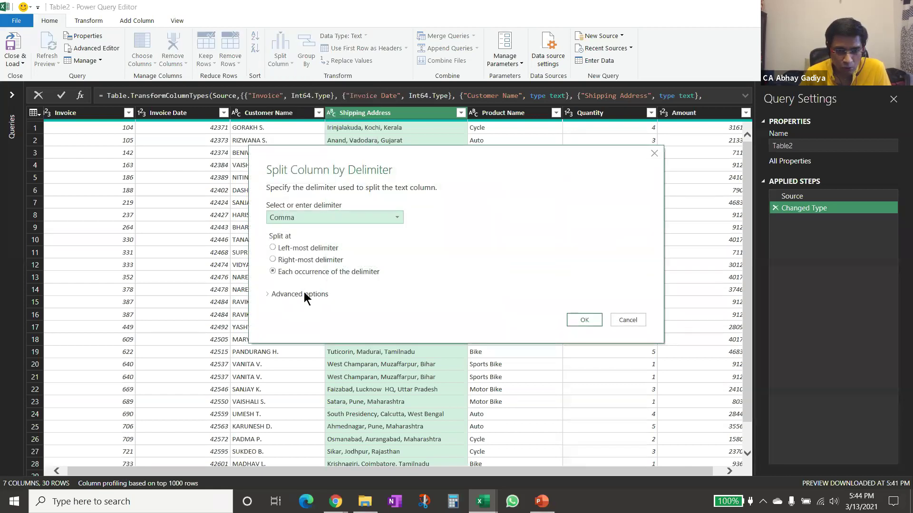
{"action": "left_click", "coordinate": [304, 294]}
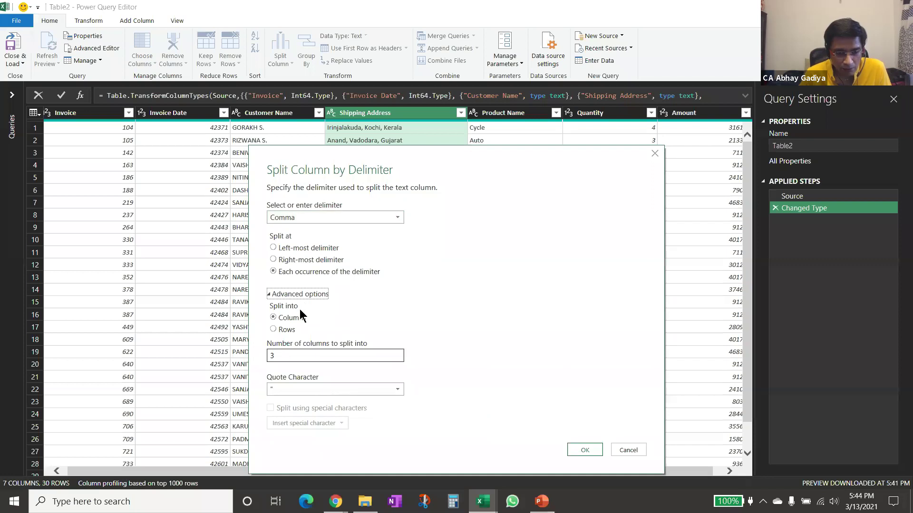
{"action": "left_click", "coordinate": [287, 329]}
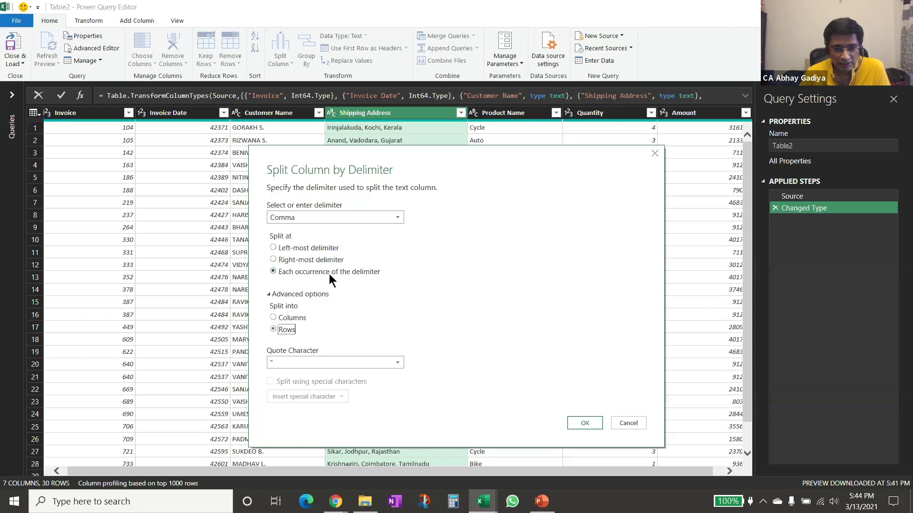
{"action": "left_click", "coordinate": [585, 423]}
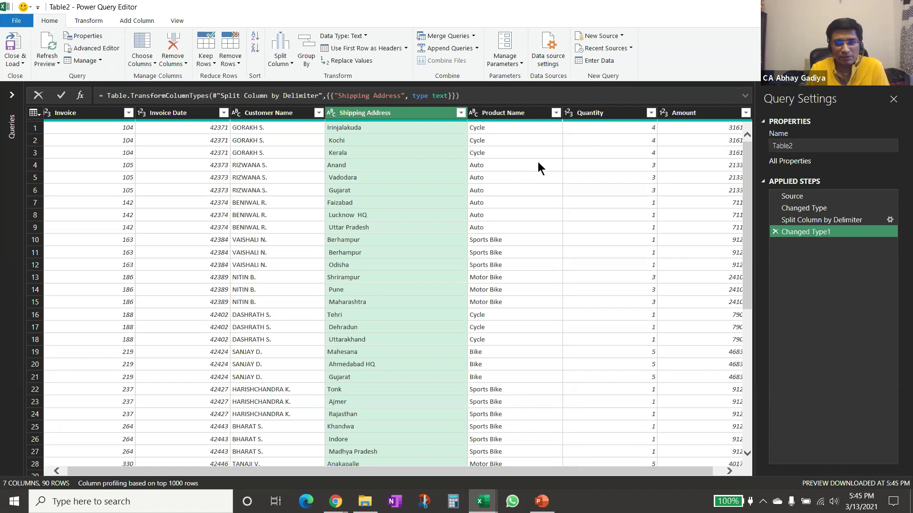
Remove the row split of Shipping Address and its automatic type change from the applied steps.
{"action": "left_click", "coordinate": [775, 231]}
{"action": "left_click", "coordinate": [889, 221]}
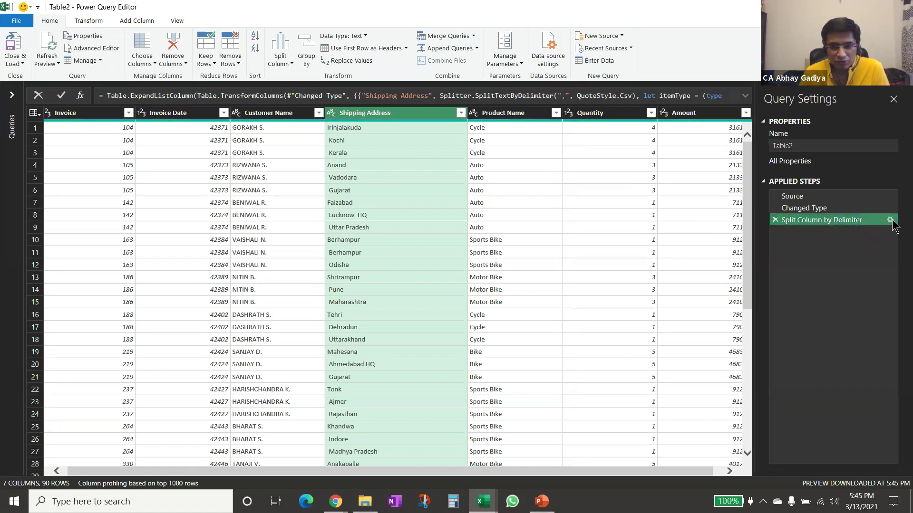
{"action": "left_click", "coordinate": [628, 371]}
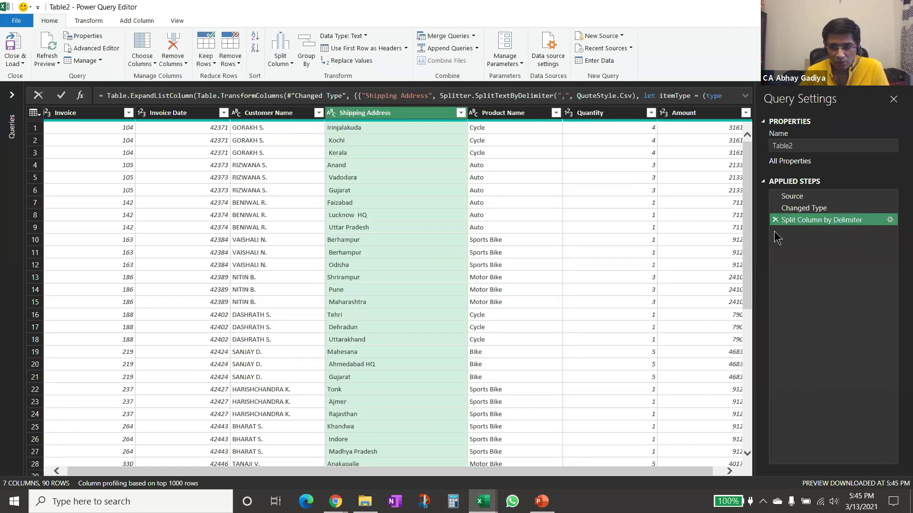
{"action": "left_click", "coordinate": [775, 219]}
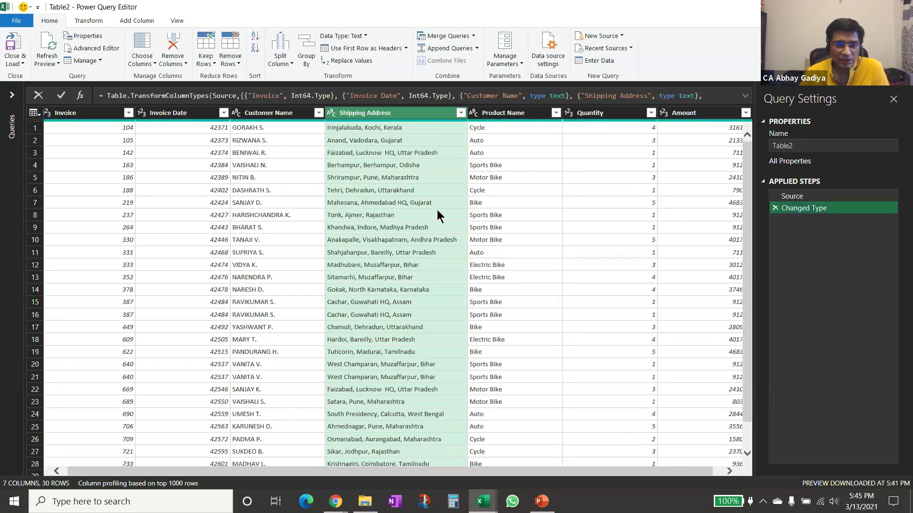
{"action": "left_click", "coordinate": [281, 59]}
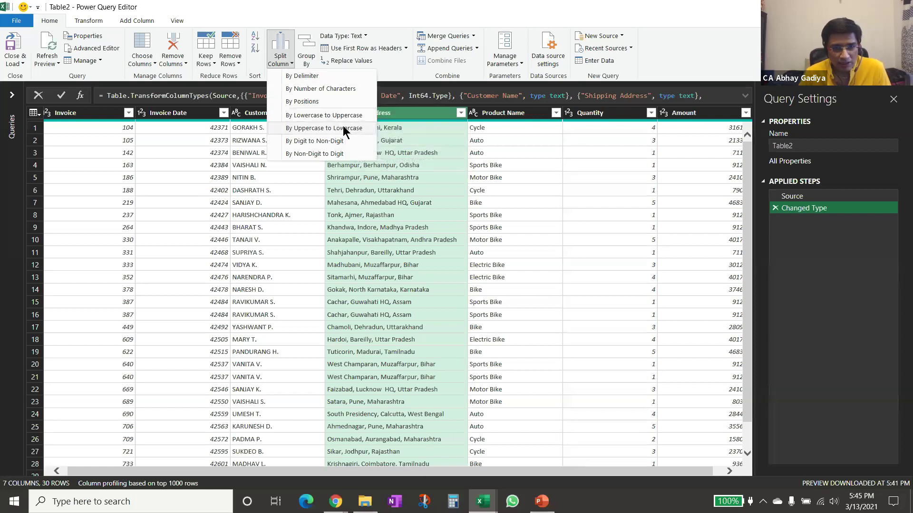
{"action": "left_click", "coordinate": [406, 116]}
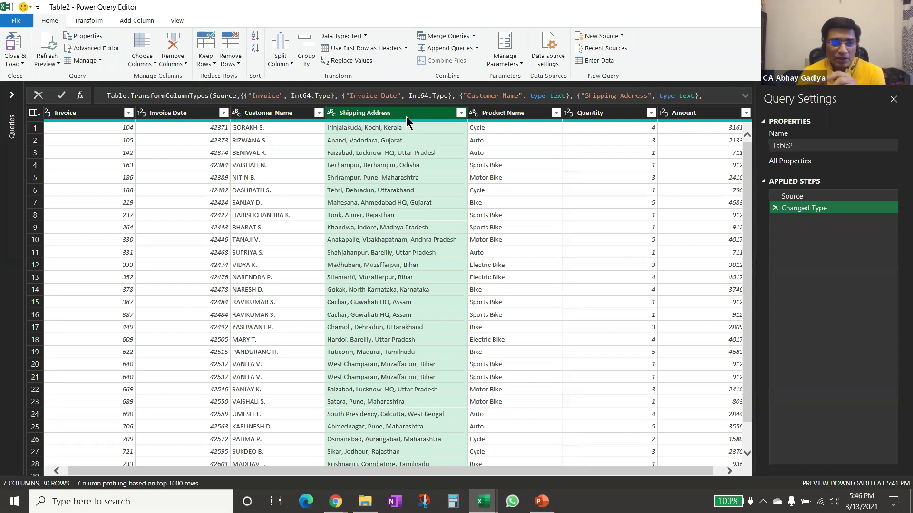
Keep only the rows that are duplicates across the Customer Name and Product Name columns.
{"action": "left_click", "coordinate": [269, 120]}
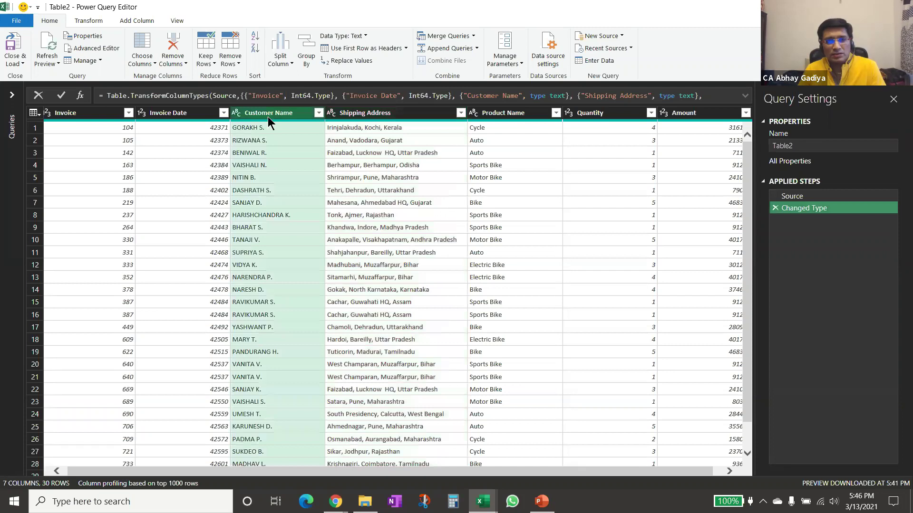
{"action": "left_click", "coordinate": [518, 114], "text": "ctrl"}
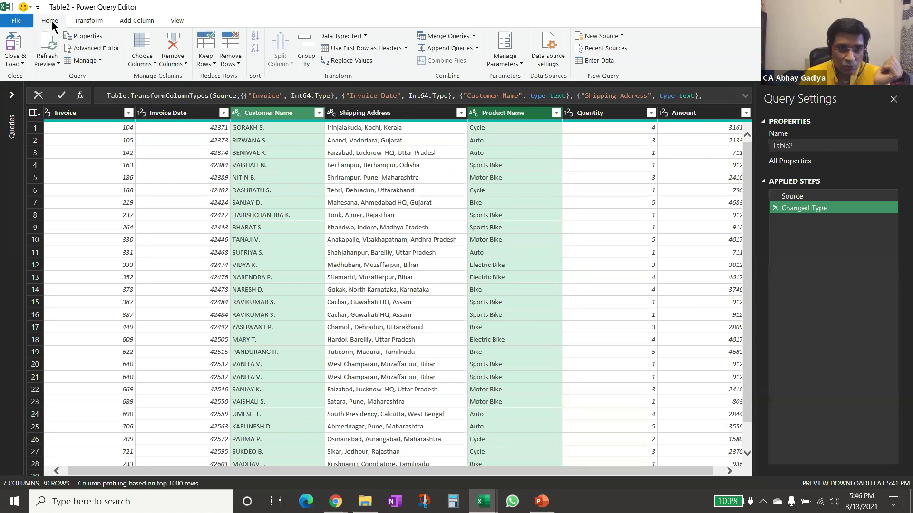
{"action": "left_click", "coordinate": [206, 60]}
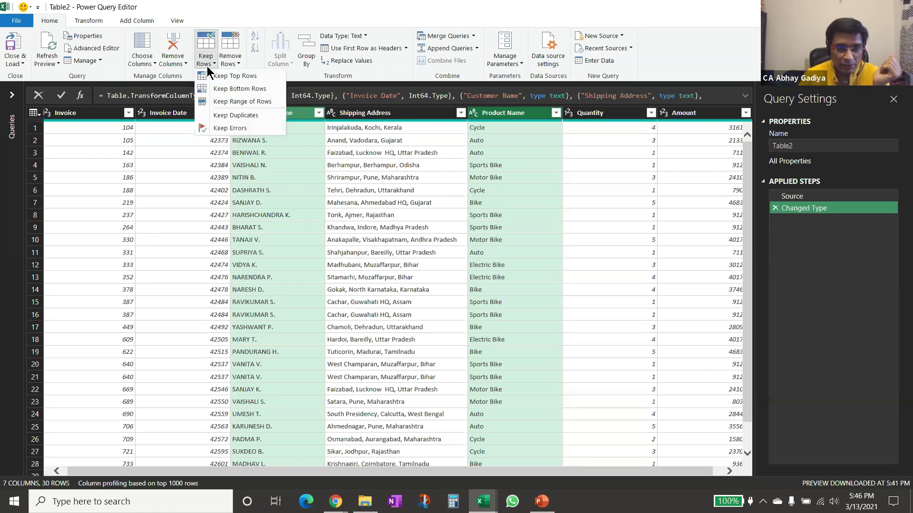
{"action": "left_click", "coordinate": [241, 116]}
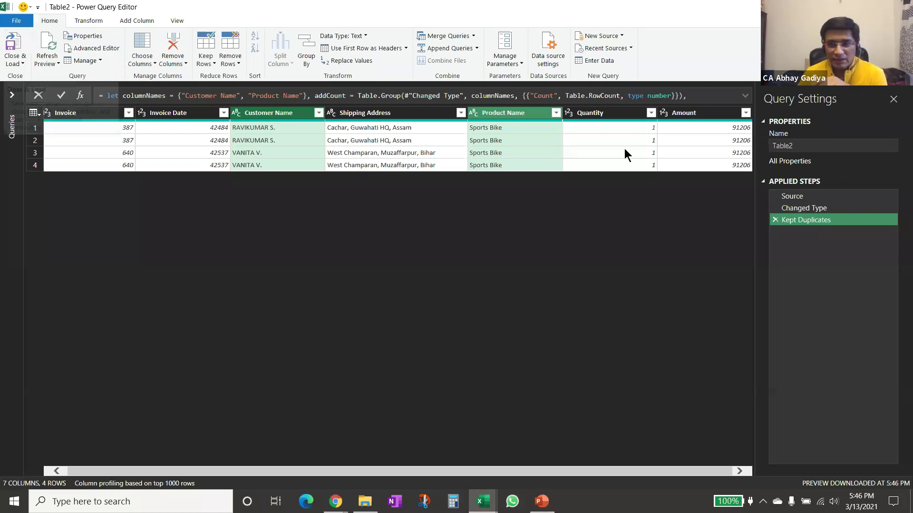
Rename the query as Duplicate Items and load it to the workbook.
{"action": "left_click", "coordinate": [805, 146]}
{"action": "type", "text": "Duplicat3"}
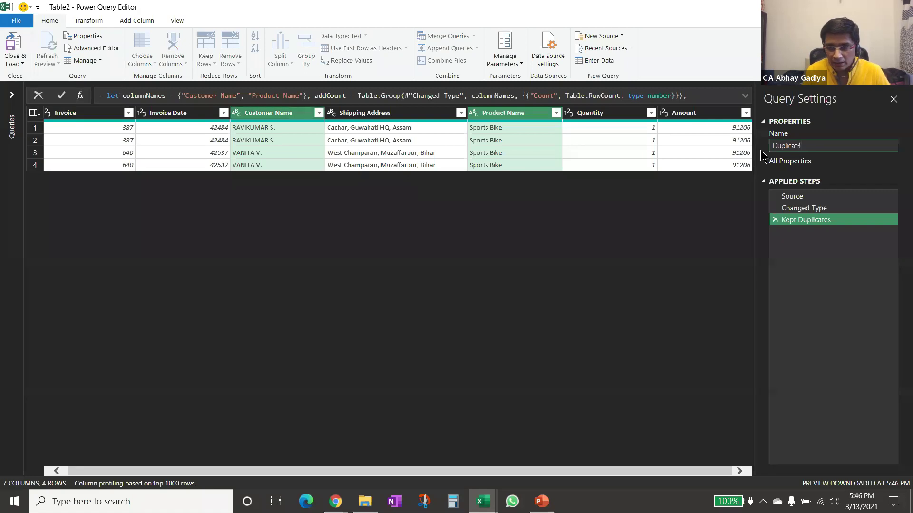
{"action": "key", "text": "BackSpace"}
{"action": "type", "text": "e Items"}
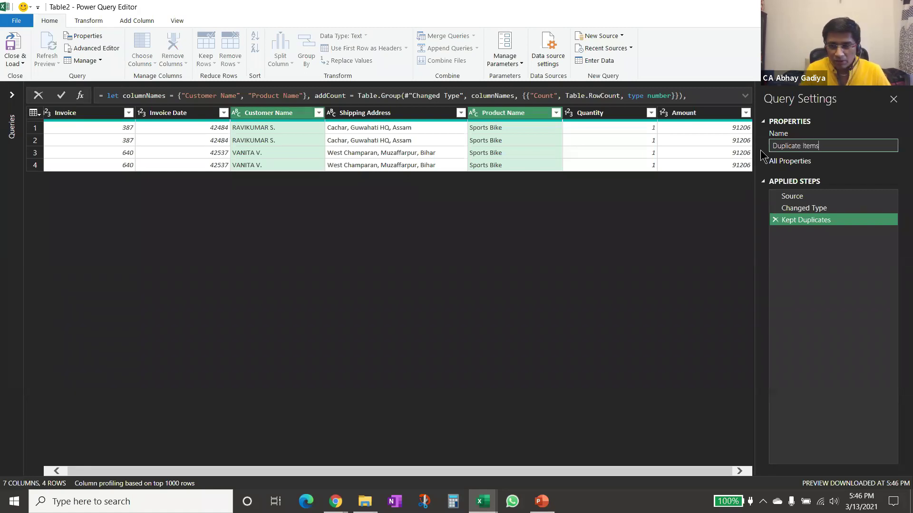
{"action": "left_click", "coordinate": [14, 47]}
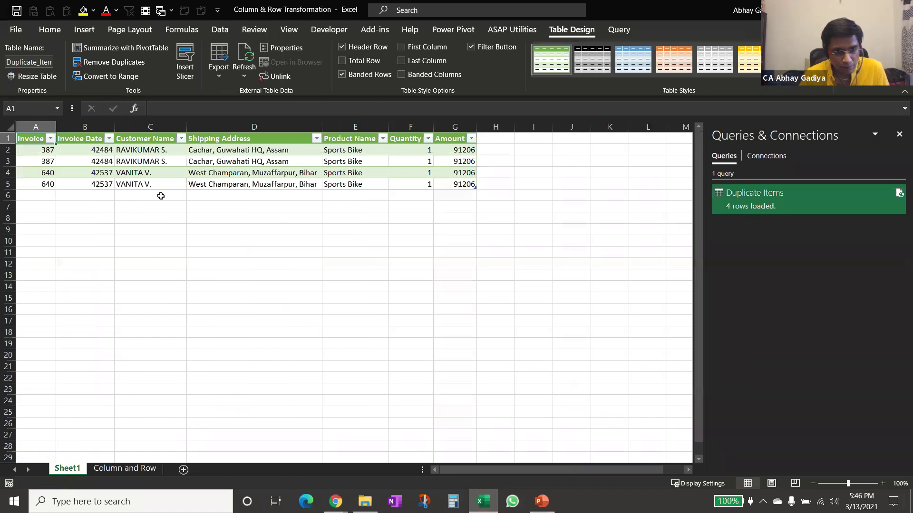
Duplicate the Duplicate Items query and delete the Kept Duplicates step from the copy.
{"action": "right_click", "coordinate": [760, 203]}
{"action": "left_click", "coordinate": [792, 299]}
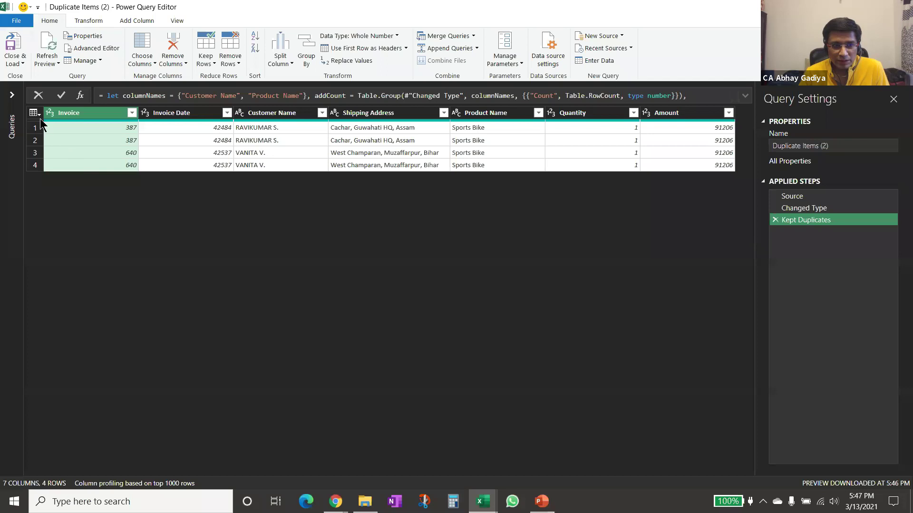
{"action": "left_click", "coordinate": [12, 95]}
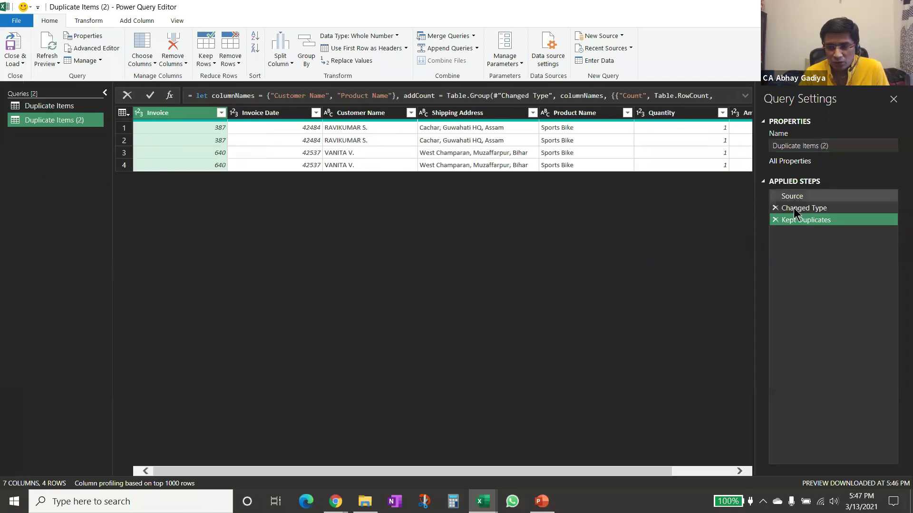
{"action": "left_click", "coordinate": [775, 220]}
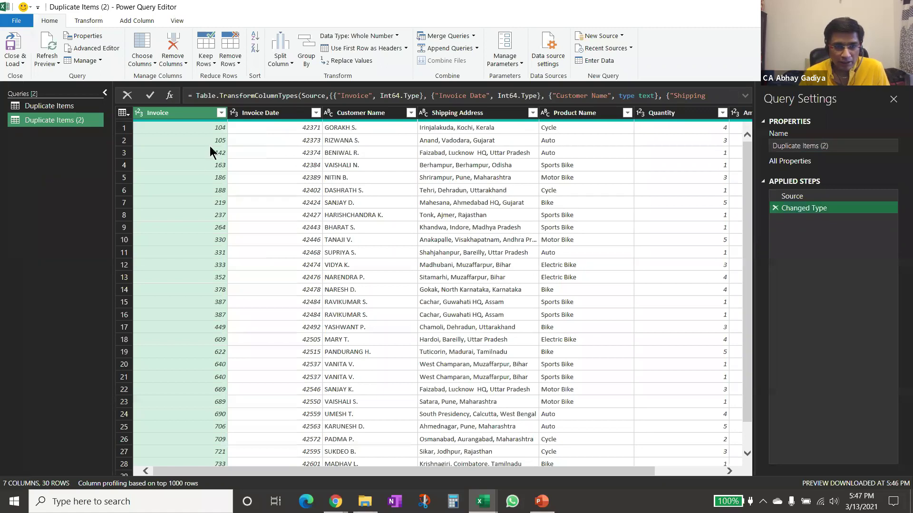
Open the Group By settings for the Customer Name and Product Name columns of the duplicated query.
{"action": "left_click", "coordinate": [376, 113]}
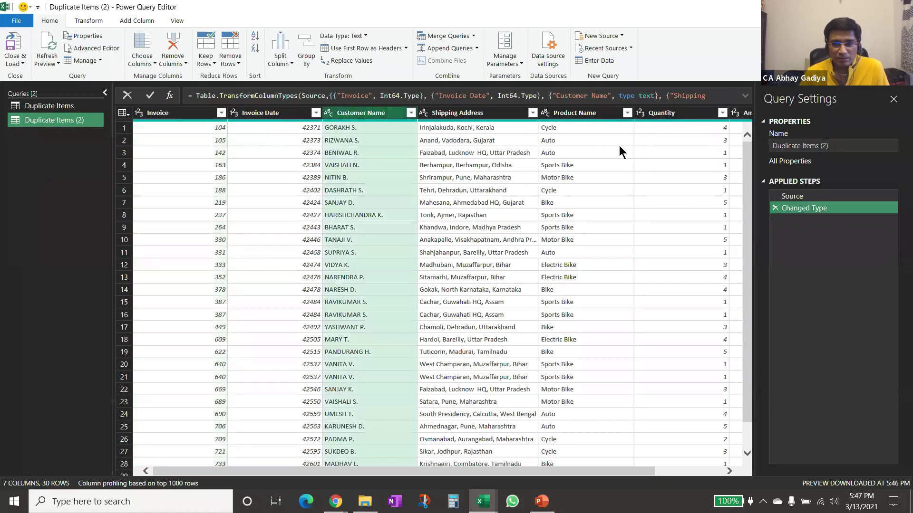
{"action": "left_click_drag", "start_coordinate": [292, 481], "coordinate": [361, 476]}
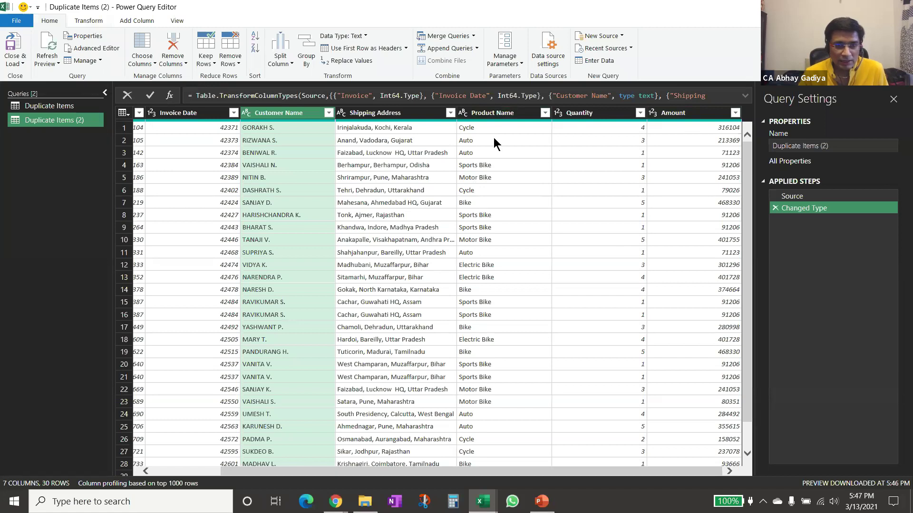
{"action": "left_click", "coordinate": [500, 113], "text": "ctrl"}
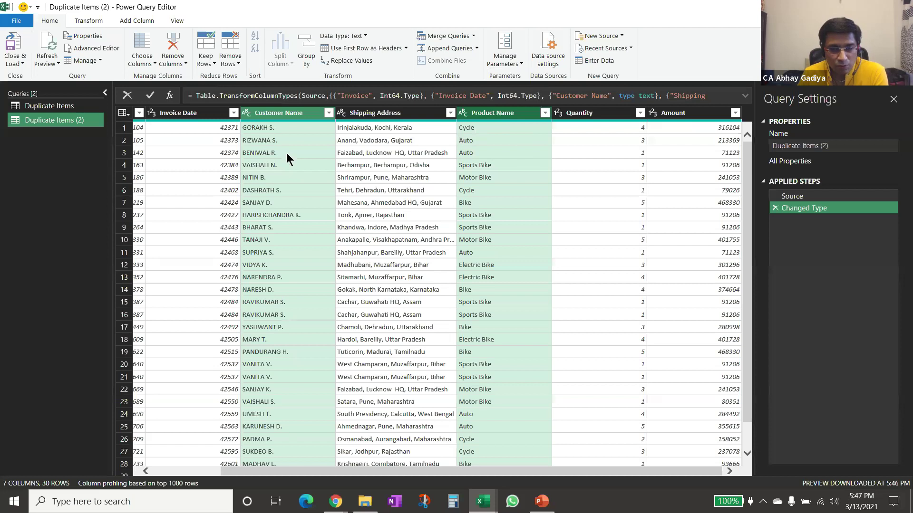
{"action": "left_click", "coordinate": [94, 20]}
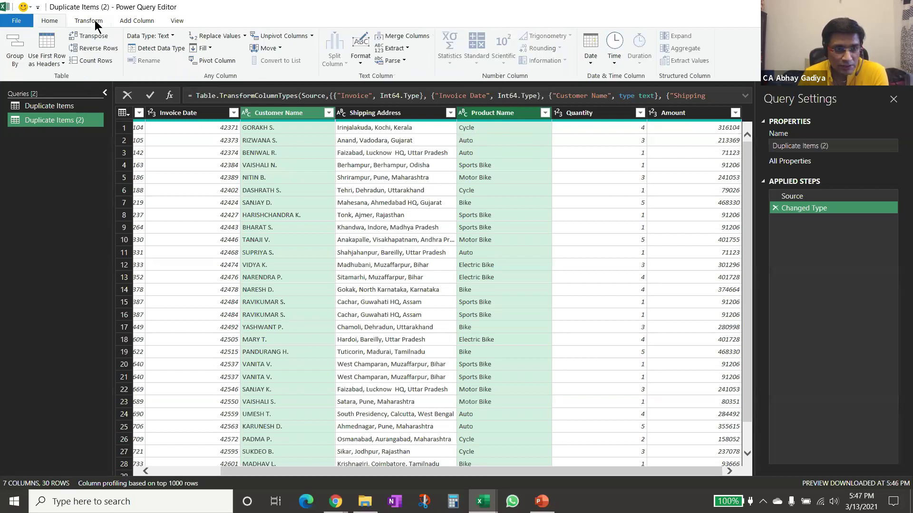
{"action": "left_click", "coordinate": [17, 54]}
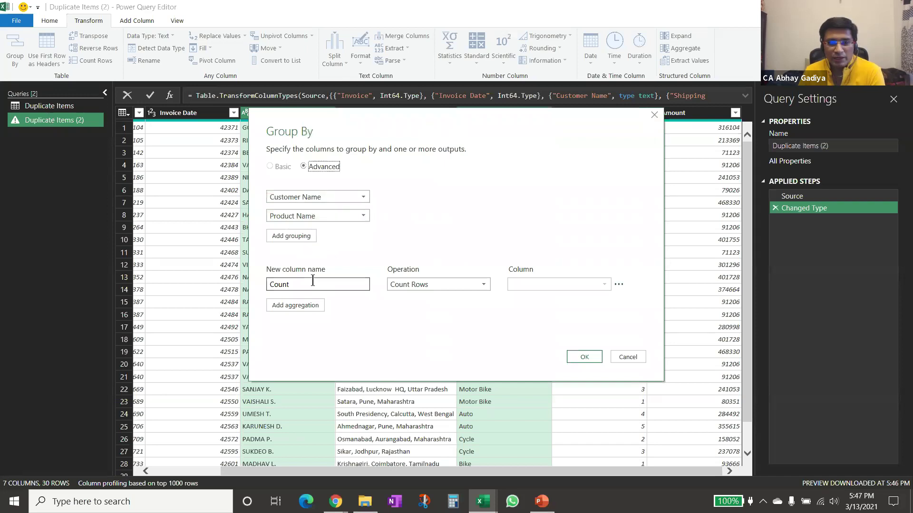
Define two aggregated columns named Total QTY and Total Amount, with Total QTY as the sum of Quantity.
{"action": "left_click_drag", "start_coordinate": [309, 283], "coordinate": [255, 284]}
{"action": "type", "text": "Total QTY"}
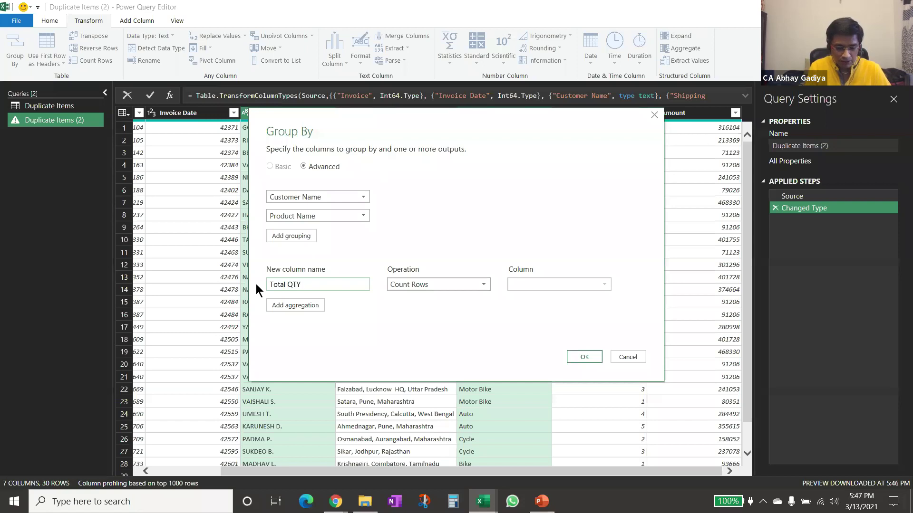
{"action": "left_click", "coordinate": [289, 309]}
{"action": "left_click", "coordinate": [295, 307]}
{"action": "type", "text": "Total Amount"}
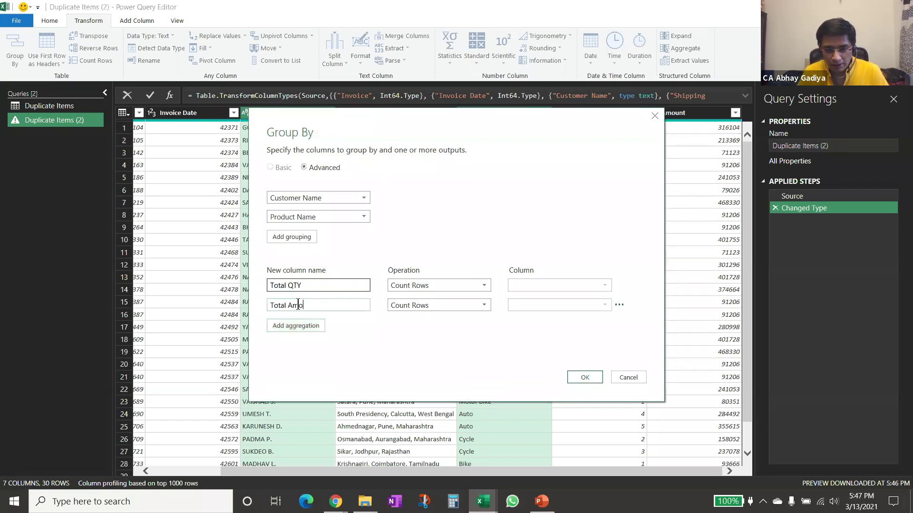
{"action": "left_click", "coordinate": [559, 285]}
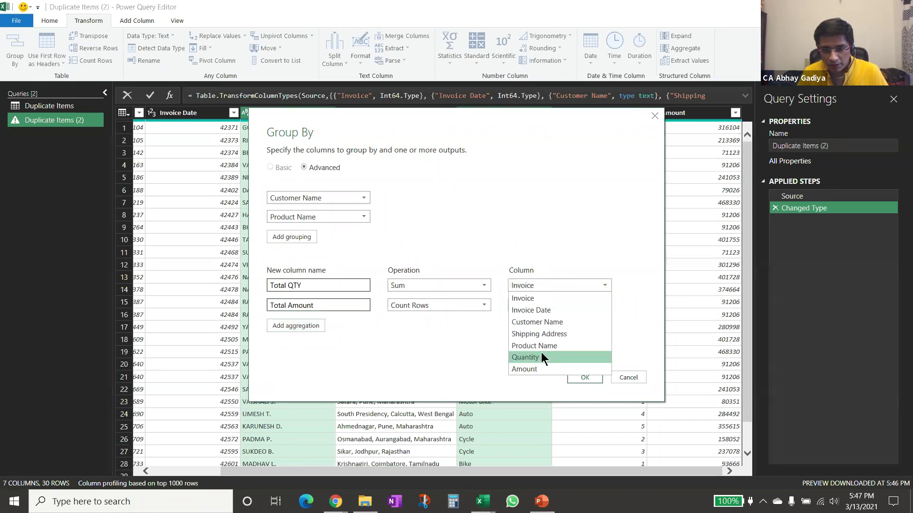
{"action": "left_click", "coordinate": [541, 352]}
Make Total Amount the sum of the Amount column and apply the grouping.
{"action": "left_click", "coordinate": [452, 305]}
{"action": "left_click", "coordinate": [429, 317]}
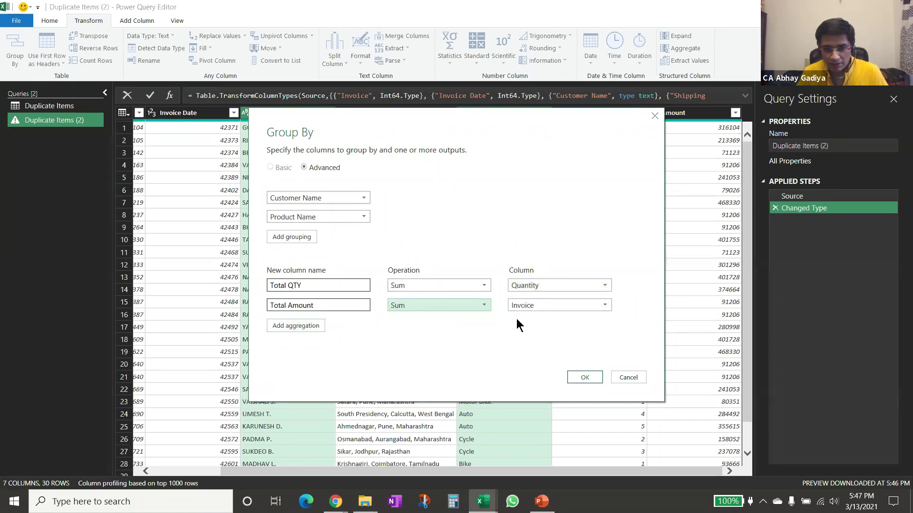
{"action": "left_click", "coordinate": [546, 305]}
{"action": "left_click", "coordinate": [535, 388]}
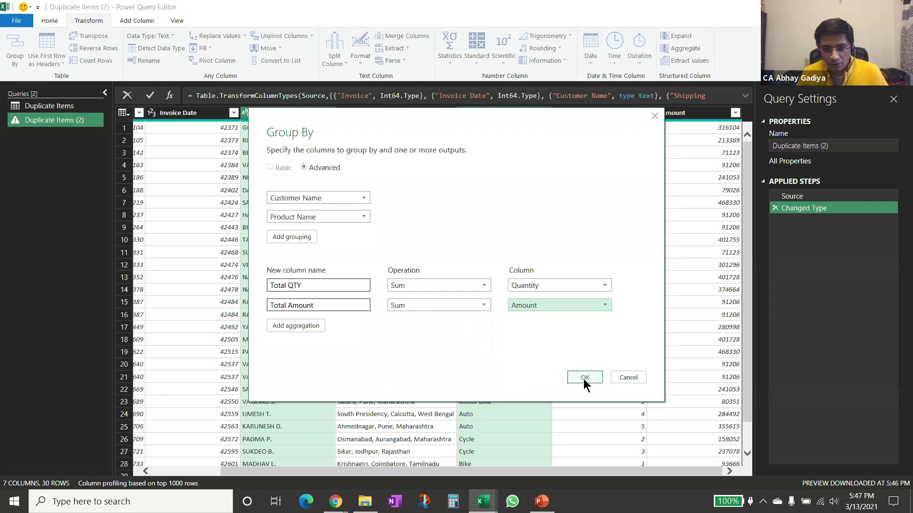
{"action": "left_click", "coordinate": [589, 378]}
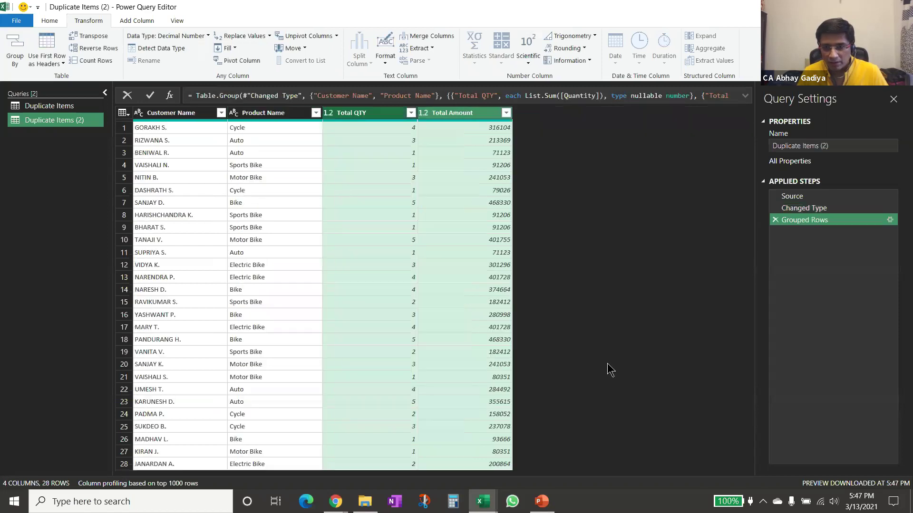
Rename the grouped query as Summary and load it to the workbook.
{"action": "left_click", "coordinate": [832, 146]}
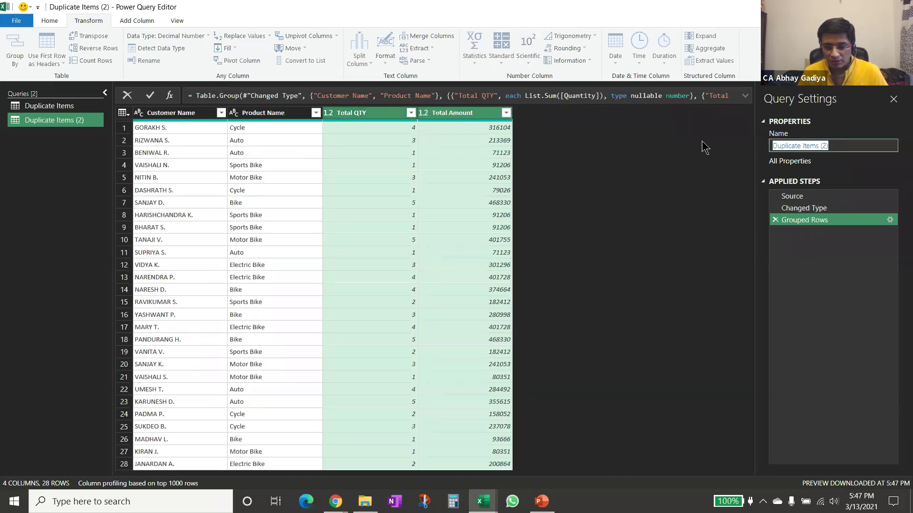
{"action": "type", "text": "Summary"}
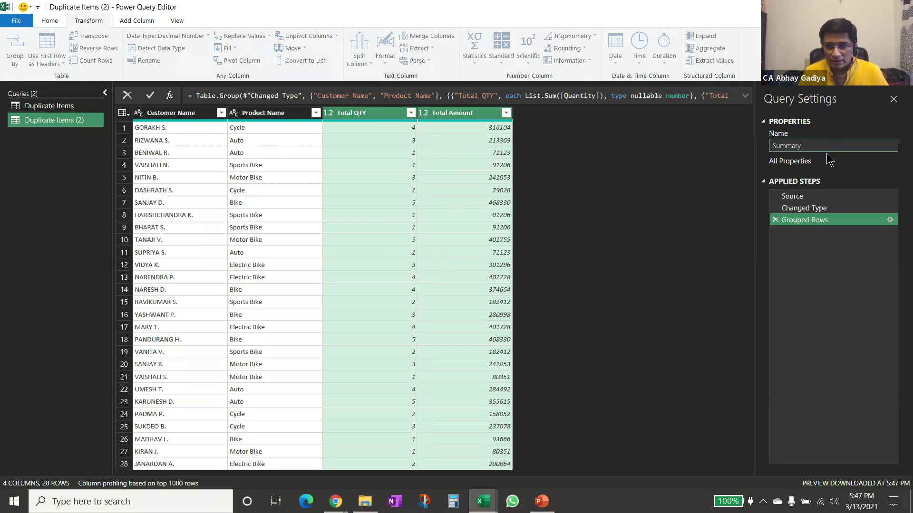
{"action": "key", "text": "Return"}
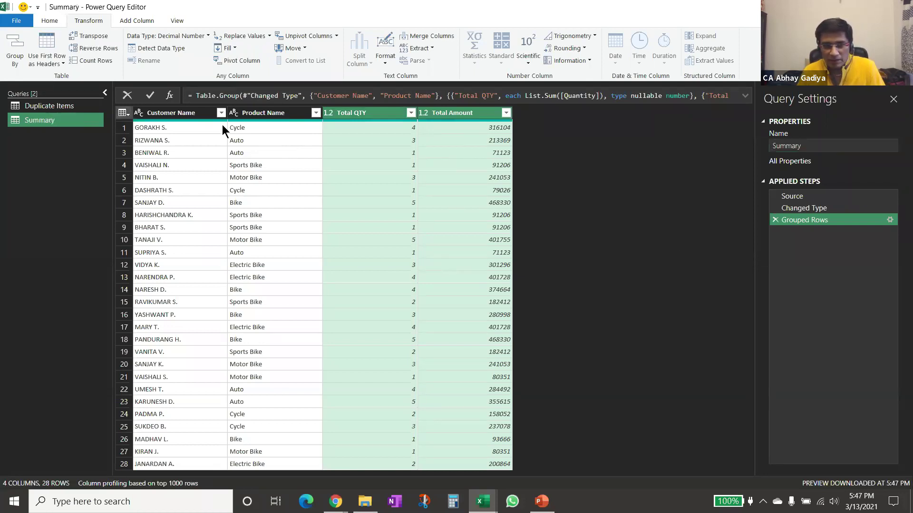
{"action": "left_click", "coordinate": [50, 20]}
{"action": "left_click", "coordinate": [15, 44]}
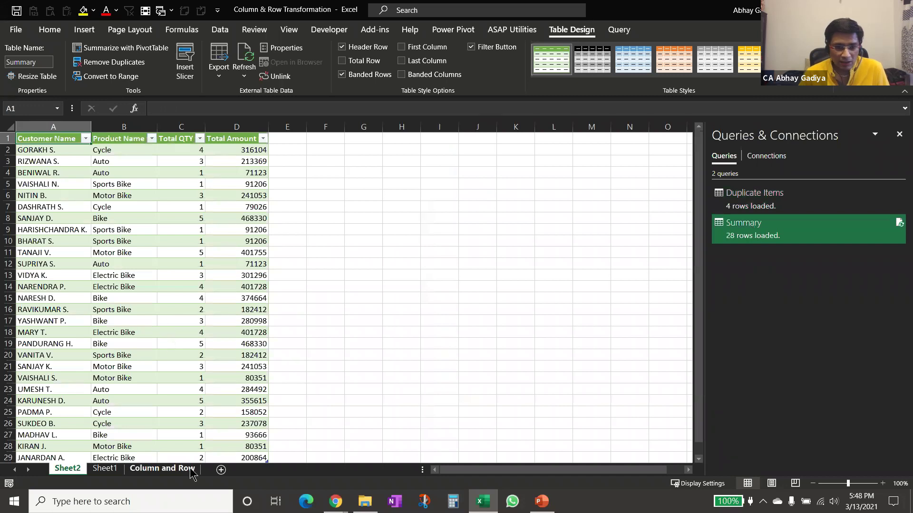
Append a copy of the last five invoice rows (709 to 787) directly below the source table on the Column and Row sheet.
{"action": "left_click", "coordinate": [171, 475]}
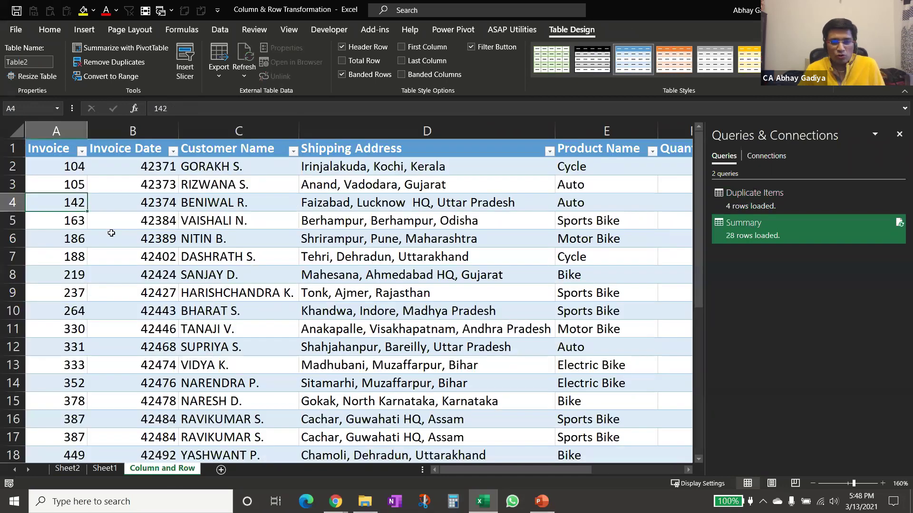
{"action": "key", "text": "Down"}
{"action": "key", "text": "Down"}
{"action": "key", "text": "Down"}
{"action": "key", "text": "Down"}
{"action": "key", "text": "Down"}
{"action": "key", "text": "Down"}
{"action": "key", "text": "Down"}
{"action": "key", "text": "Down"}
{"action": "key", "text": "Down"}
{"action": "key", "text": "Down"}
{"action": "key", "text": "Down"}
{"action": "key", "text": "Down"}
{"action": "key", "text": "Down"}
{"action": "key", "text": "Down"}
{"action": "key", "text": "Down"}
{"action": "key", "text": "Down"}
{"action": "key", "text": "Down"}
{"action": "key", "text": "Down"}
{"action": "key", "text": "Down"}
{"action": "key", "text": "Down"}
{"action": "key", "text": "Up"}
{"action": "key", "text": "Up"}
{"action": "key", "text": "Up"}
{"action": "key", "text": "Up"}
{"action": "key", "text": "Up"}
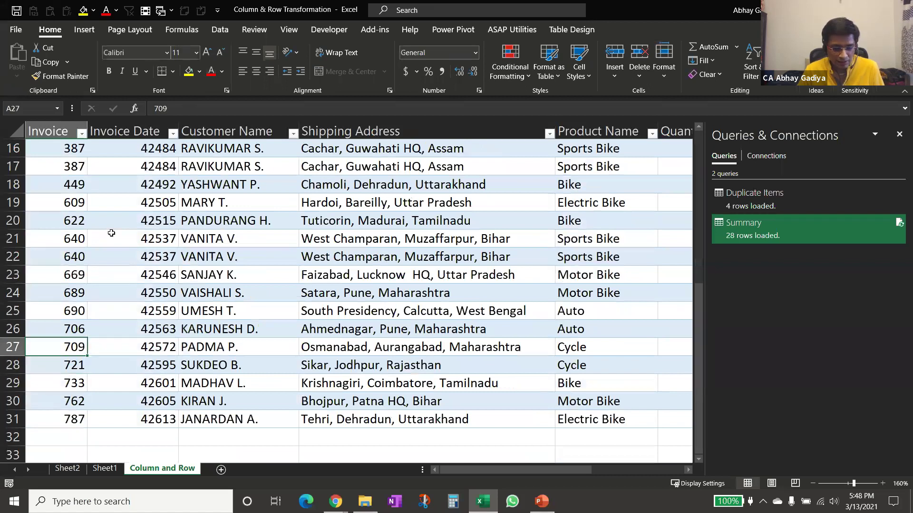
{"action": "key", "text": "ctrl+shift+Right"}
{"action": "key", "text": "ctrl+shift+Down"}
{"action": "key", "text": "ctrl+c"}
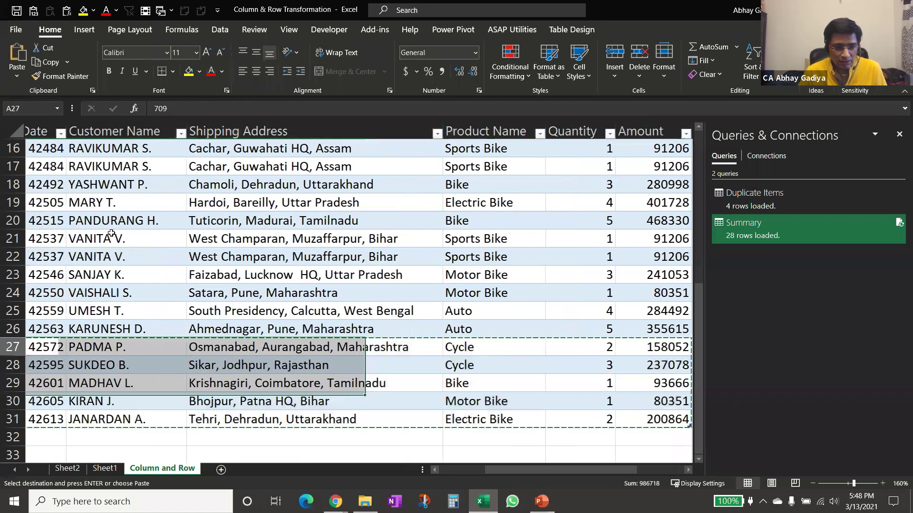
{"action": "key", "text": "ctrl+Down"}
{"action": "key", "text": "Down"}
{"action": "key", "text": "Return"}
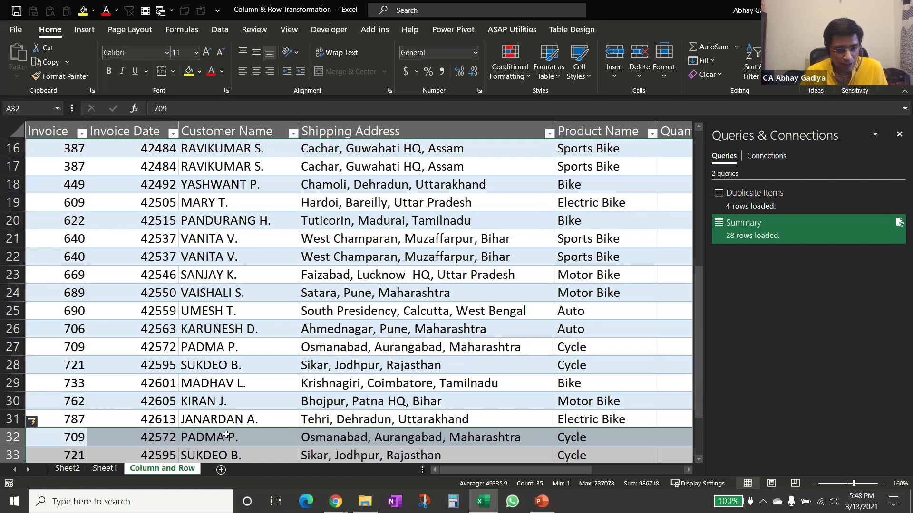
Refresh all queries and review the updated Duplicate Items and Summary tables on Sheet1 and Sheet2.
{"action": "left_click", "coordinate": [105, 470]}
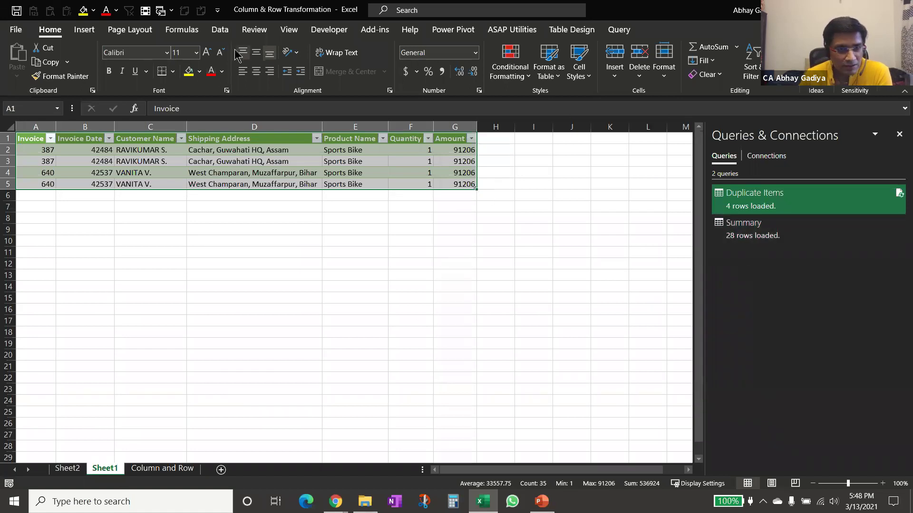
{"action": "left_click", "coordinate": [222, 31]}
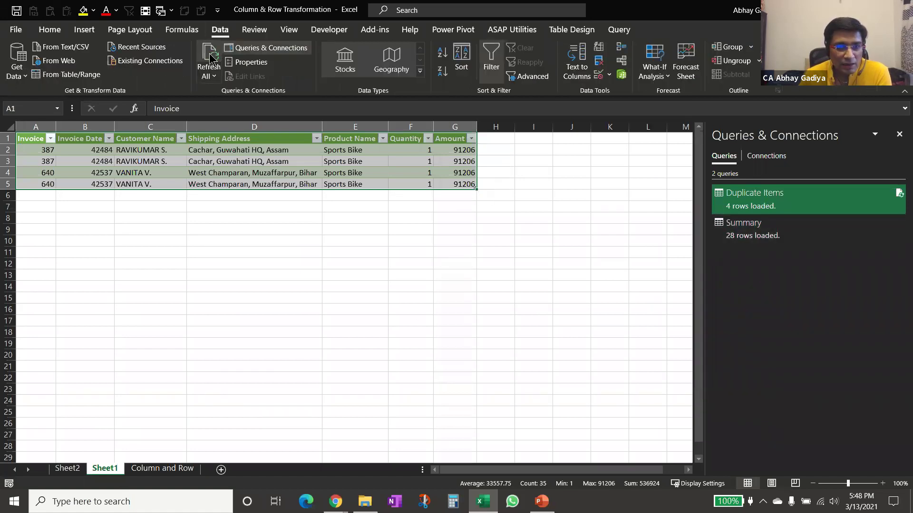
{"action": "left_click", "coordinate": [209, 52]}
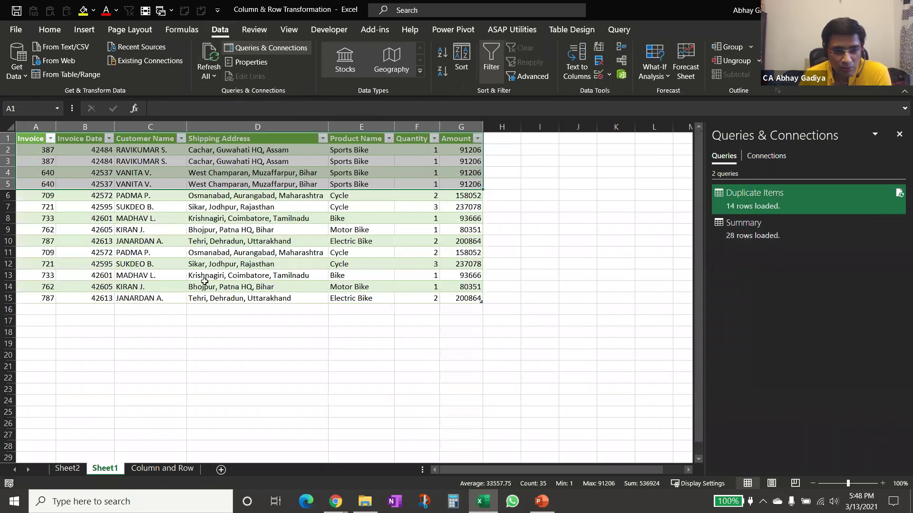
{"action": "left_click", "coordinate": [67, 468]}
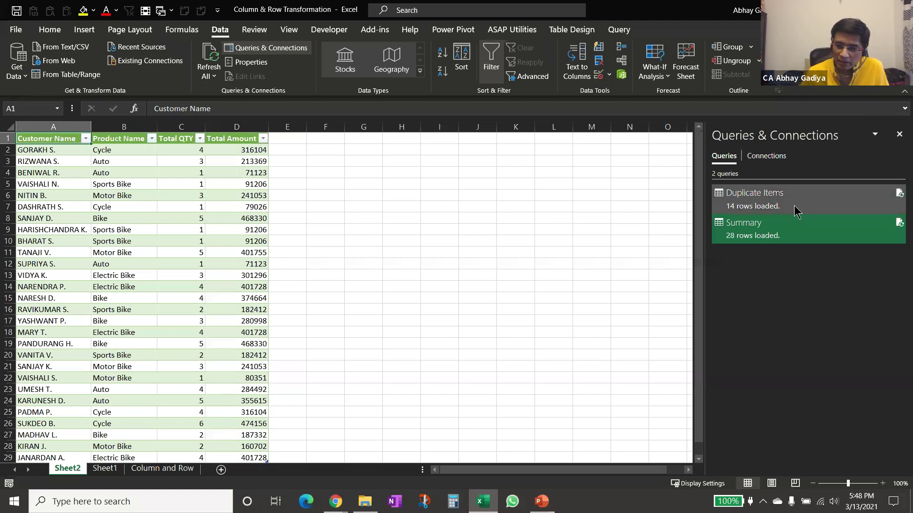
{"action": "mouse_move", "coordinate": [801, 209]}
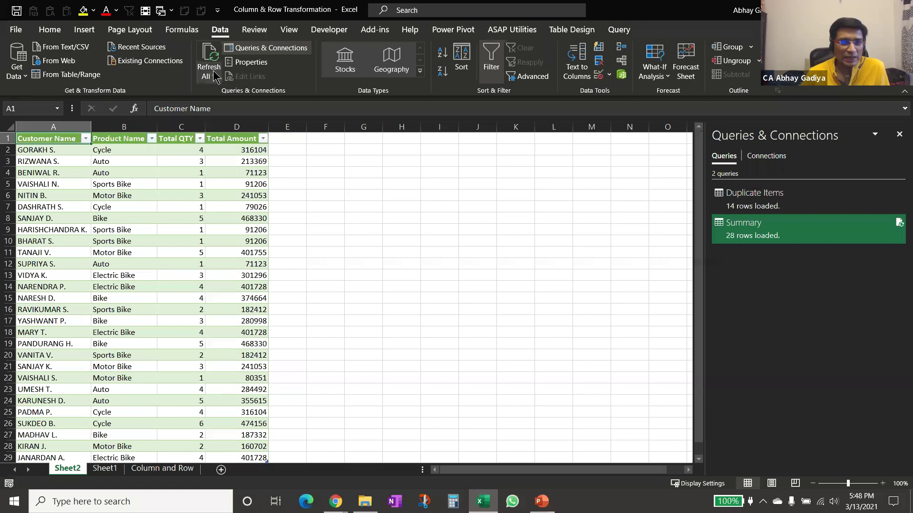
{"action": "left_click", "coordinate": [107, 472]}
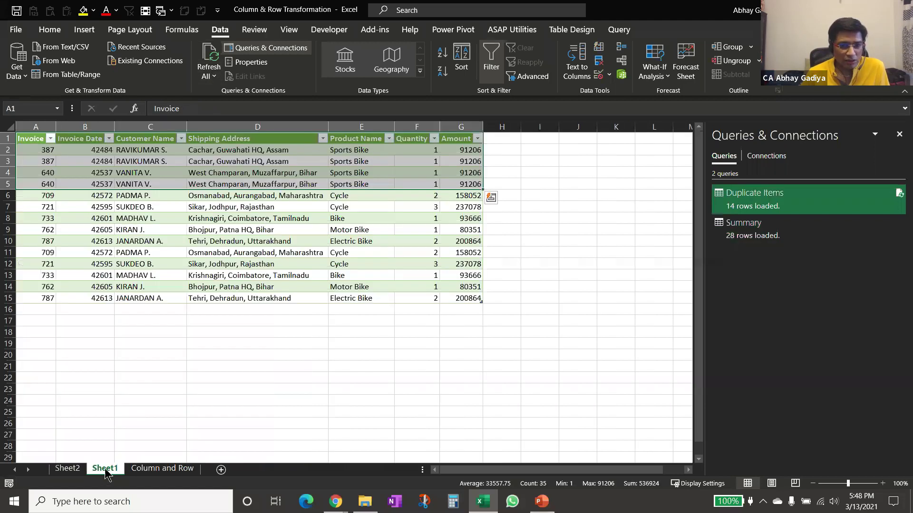
{"action": "left_click", "coordinate": [262, 240]}
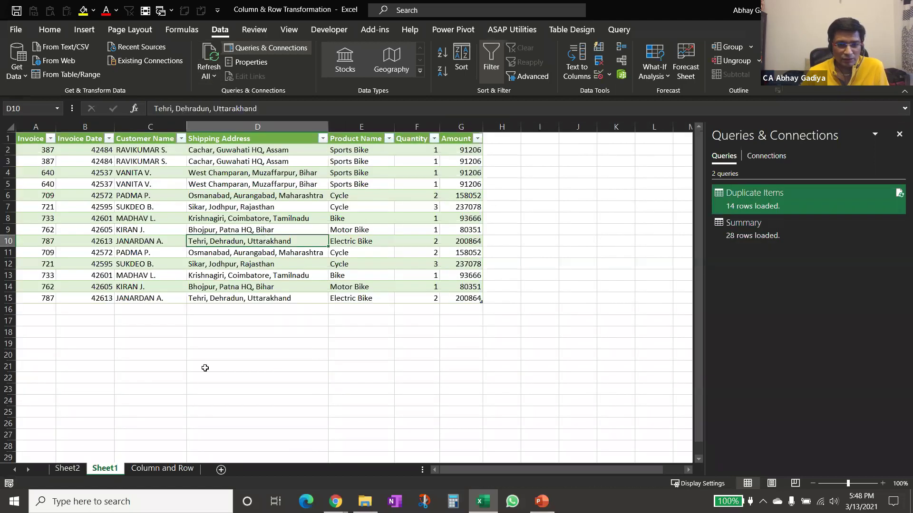
Delete the five appended rows from the source table and refresh all queries again.
{"action": "left_click", "coordinate": [158, 469]}
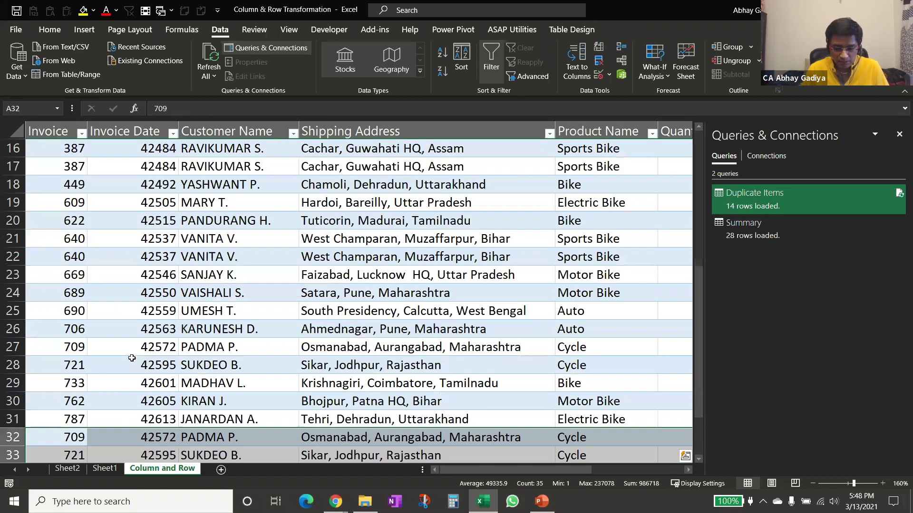
{"action": "scroll", "coordinate": [132, 357], "scroll_direction": "down", "scroll_amount": 1}
{"action": "key", "text": "ctrl+minus"}
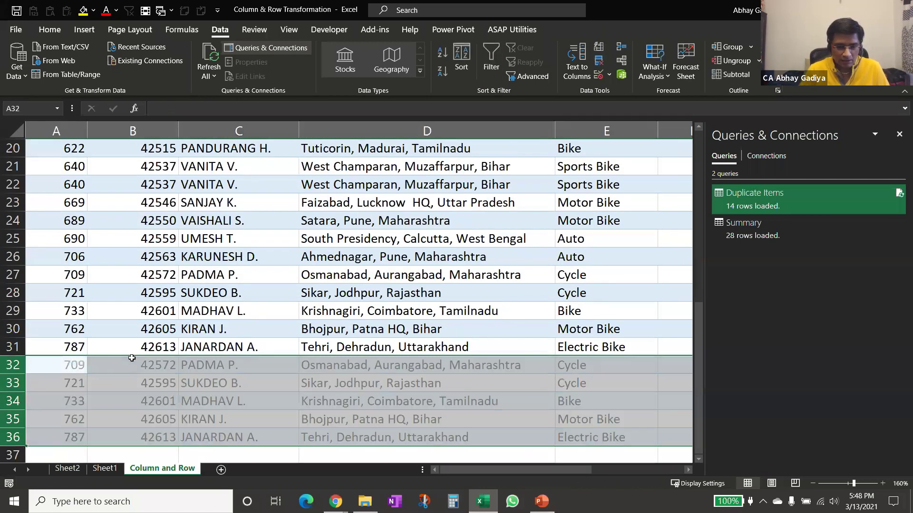
{"action": "left_click", "coordinate": [104, 468]}
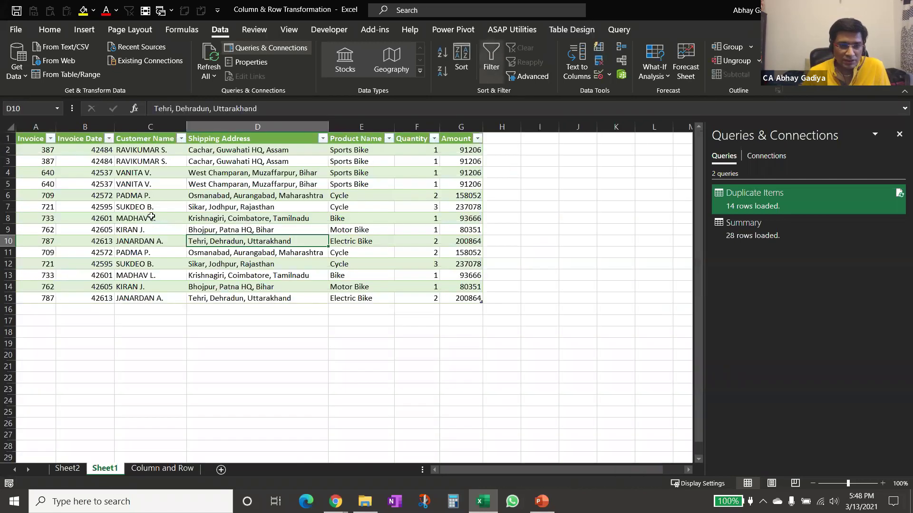
{"action": "left_click", "coordinate": [209, 55]}
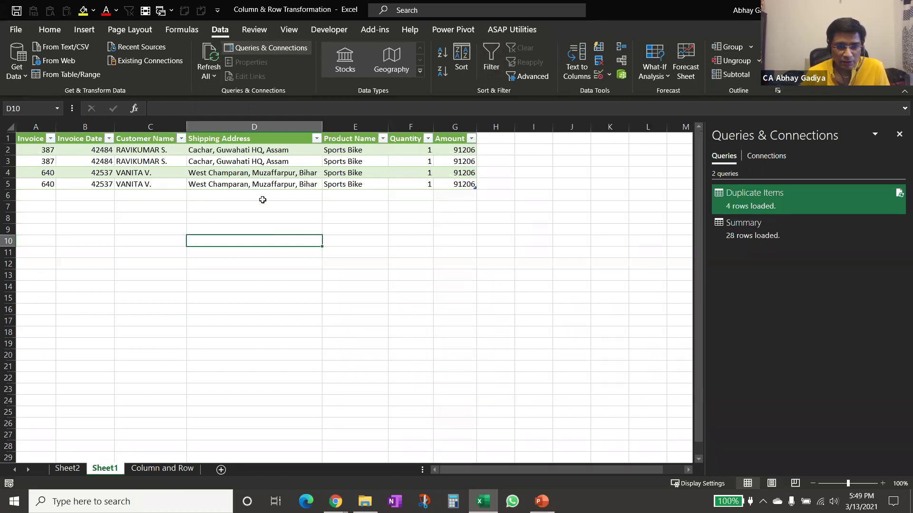
Open the Duplicate Items query for editing and delete its Kept Duplicates step.
{"action": "double_click", "coordinate": [770, 204]}
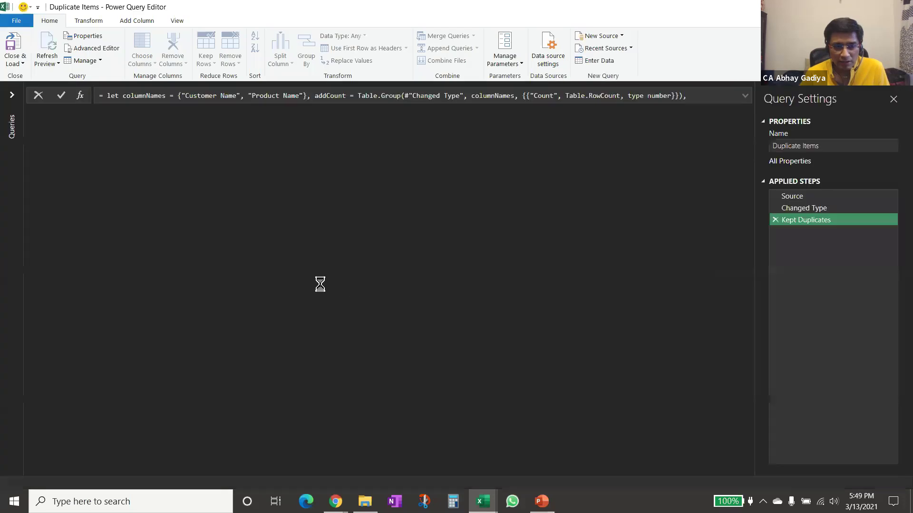
{"action": "left_click", "coordinate": [12, 94]}
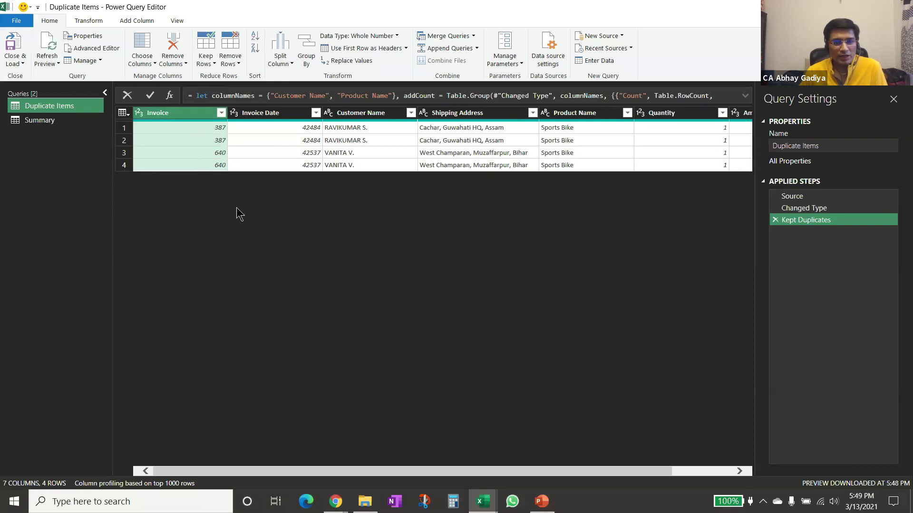
{"action": "left_click", "coordinate": [775, 220]}
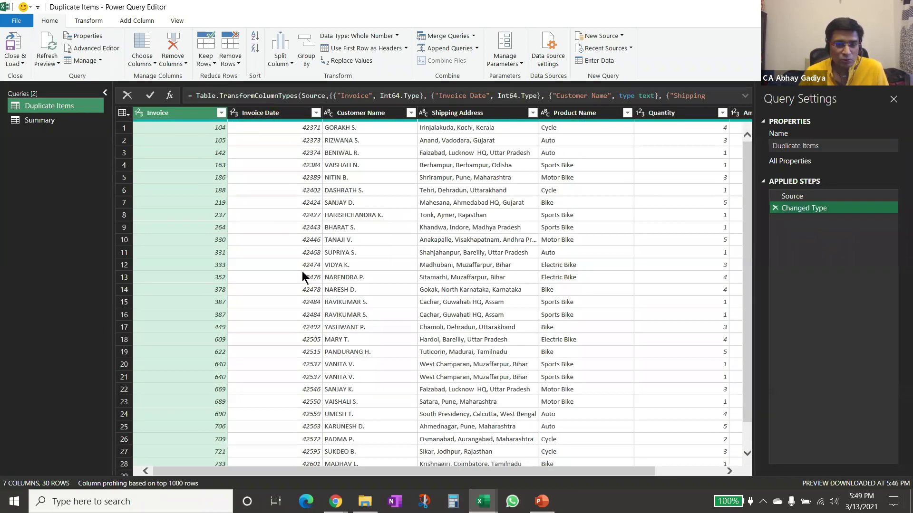
Change the Invoice Date column's data type to Date, replacing the current type conversion.
{"action": "left_click", "coordinate": [234, 113]}
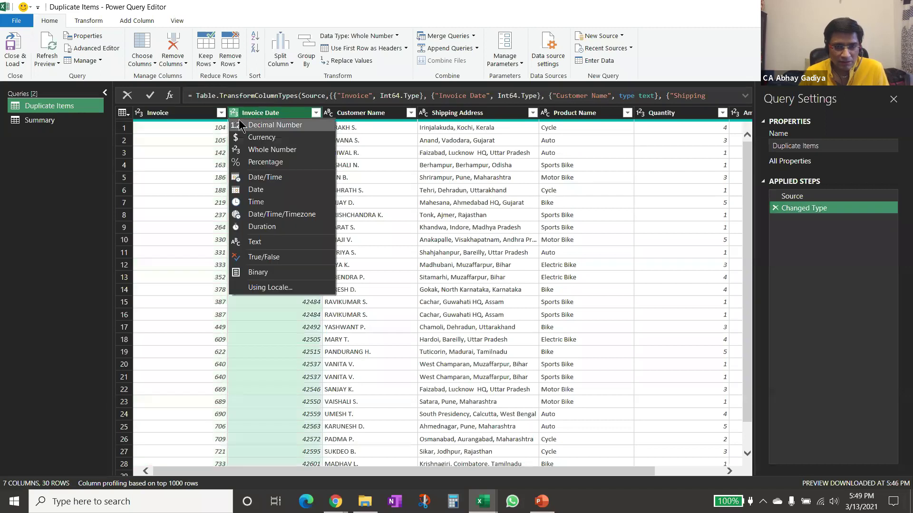
{"action": "left_click", "coordinate": [264, 189]}
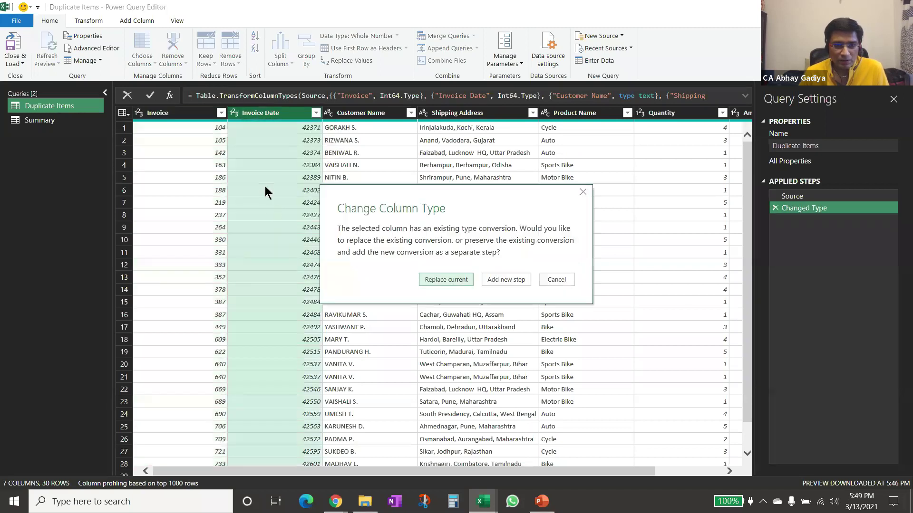
{"action": "left_click", "coordinate": [443, 279]}
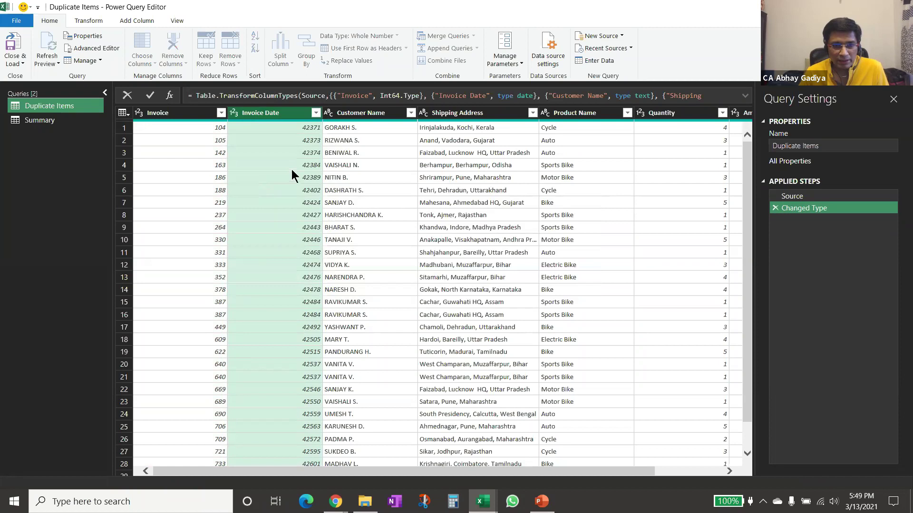
Keep only the duplicate rows matched on the Invoice, Invoice Date, Customer Name and Amount columns.
{"action": "left_click", "coordinate": [179, 113], "text": "ctrl"}
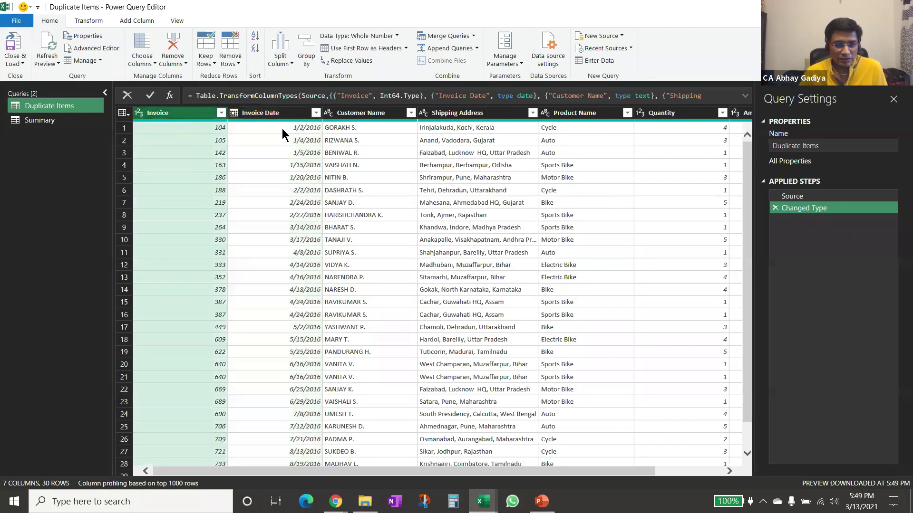
{"action": "left_click", "coordinate": [365, 112], "text": "ctrl"}
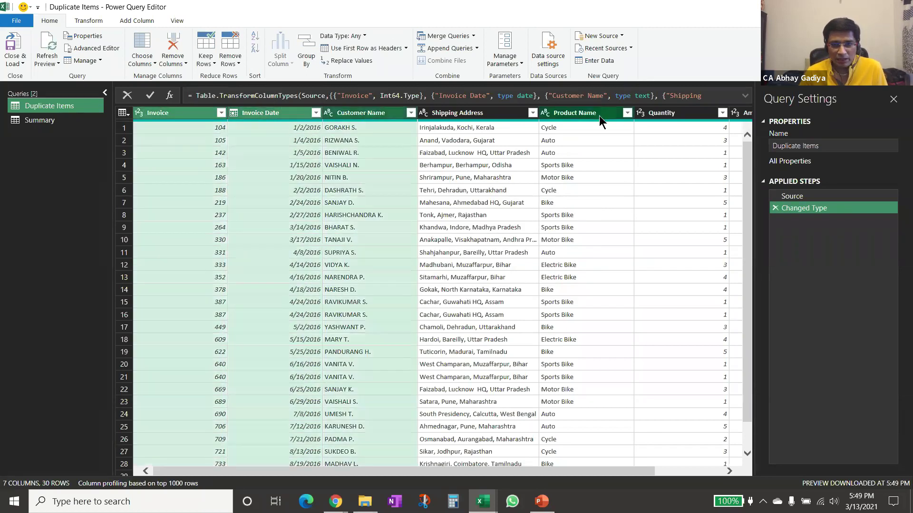
{"action": "left_click_drag", "start_coordinate": [399, 471], "coordinate": [467, 472]}
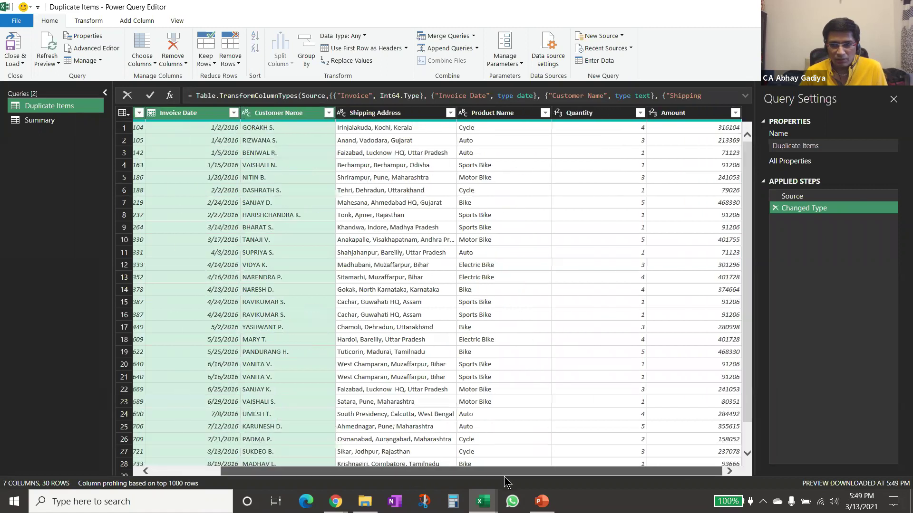
{"action": "left_click", "coordinate": [689, 111], "text": "ctrl"}
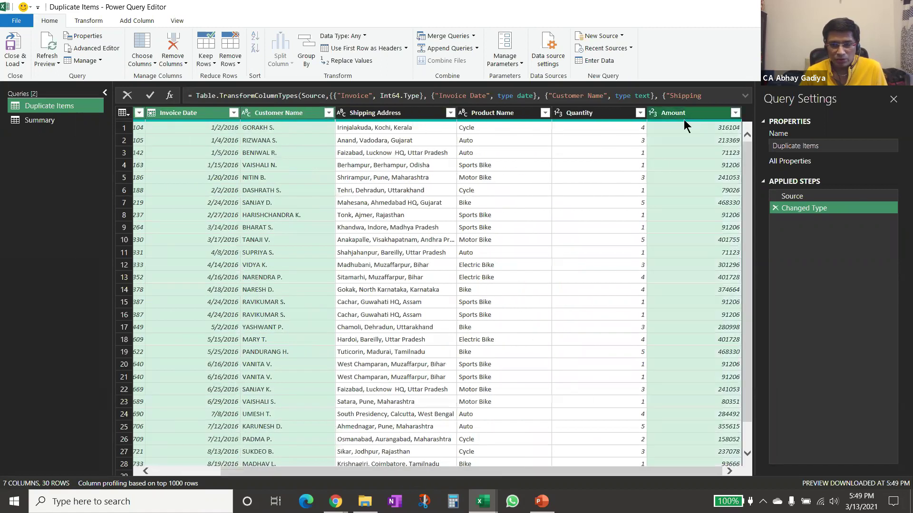
{"action": "left_click", "coordinate": [206, 62]}
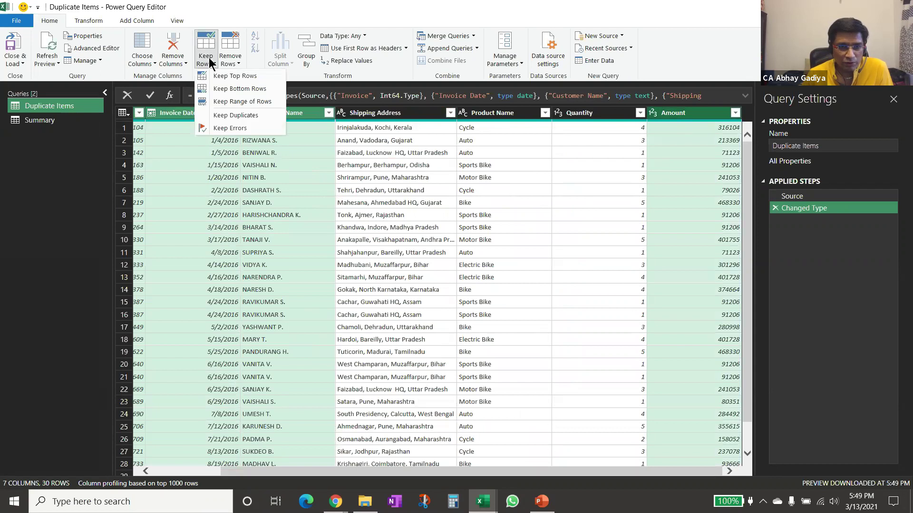
{"action": "left_click", "coordinate": [240, 115]}
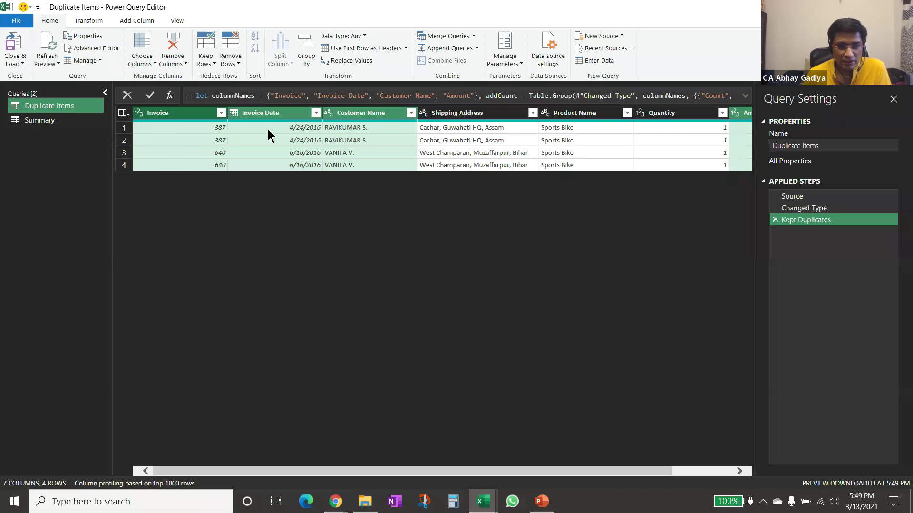
{"action": "left_click_drag", "start_coordinate": [475, 472], "coordinate": [536, 472]}
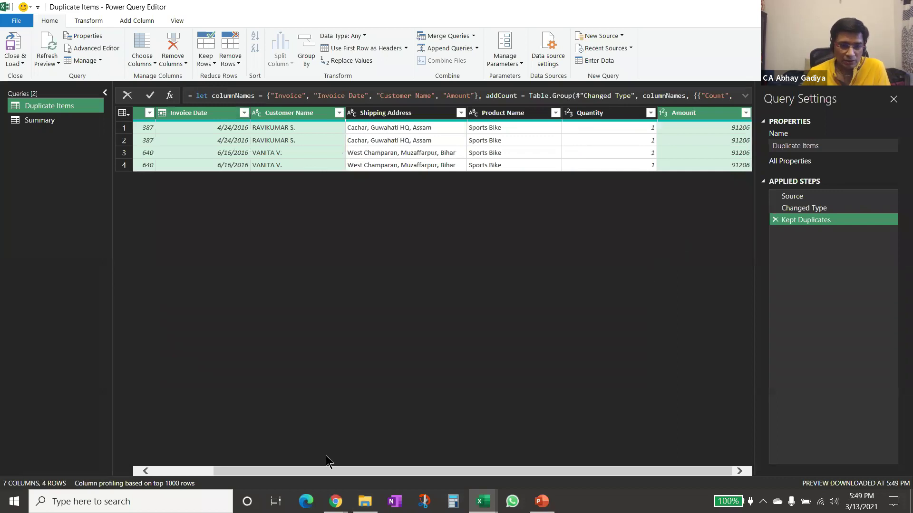
{"action": "left_click", "coordinate": [211, 471]}
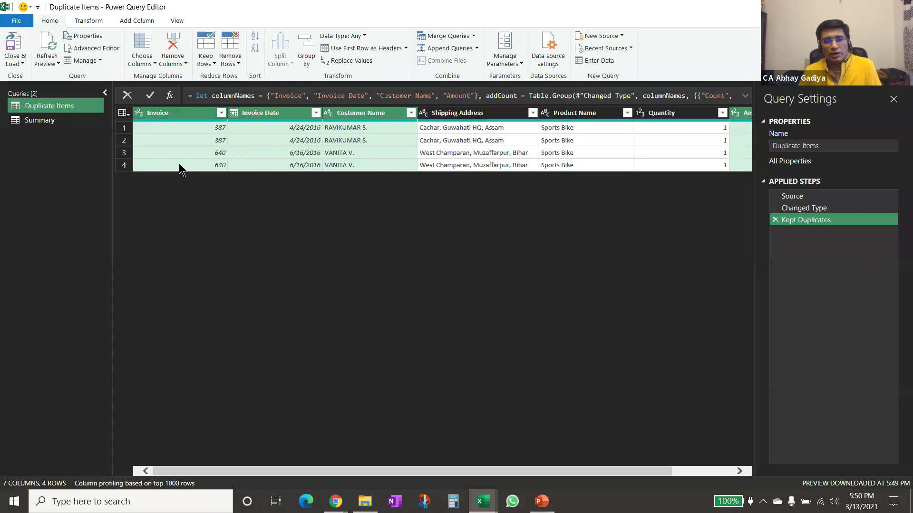
Close and load the edited queries, and review the start of the source data on the Column and Row sheet.
{"action": "left_click", "coordinate": [40, 120]}
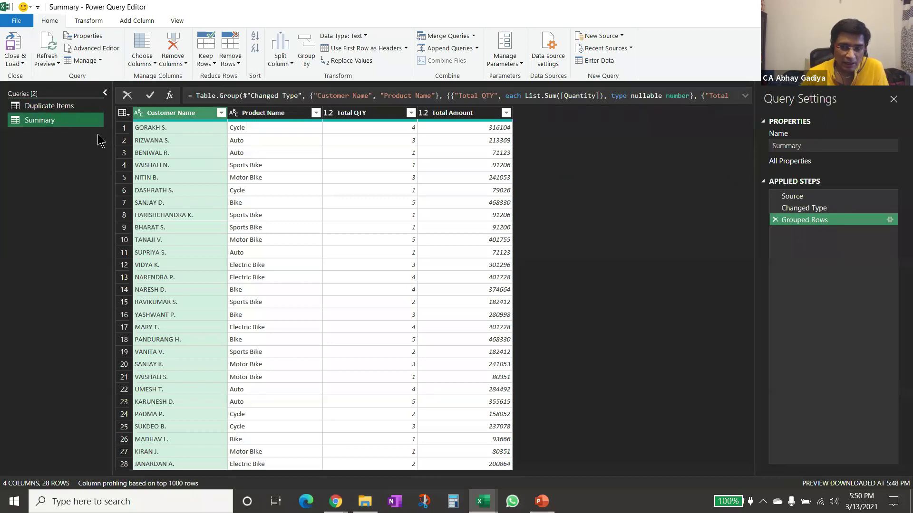
{"action": "left_click", "coordinate": [12, 47]}
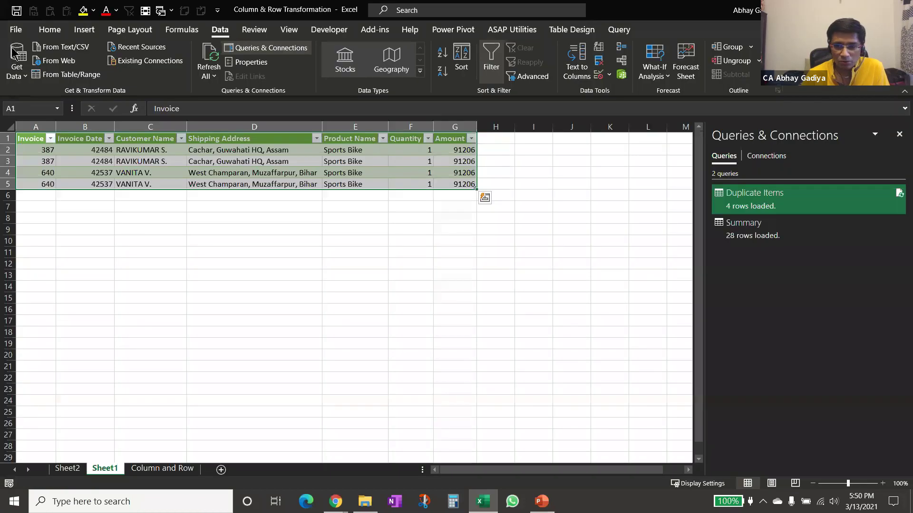
{"action": "left_click", "coordinate": [195, 159]}
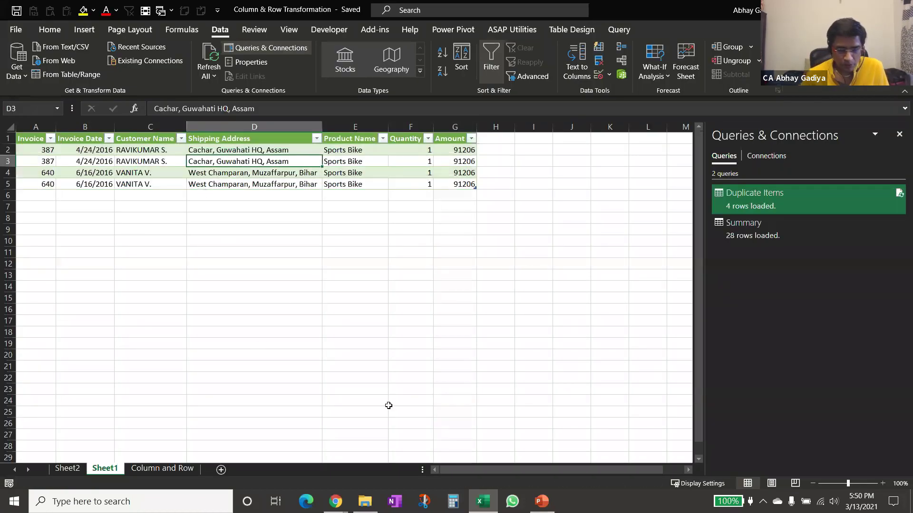
{"action": "left_click", "coordinate": [171, 471]}
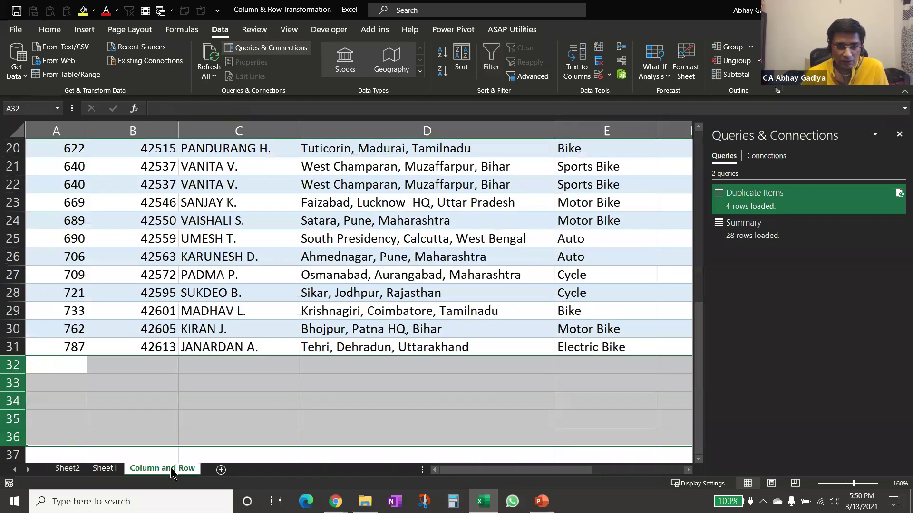
{"action": "key", "text": "ctrl+Home"}
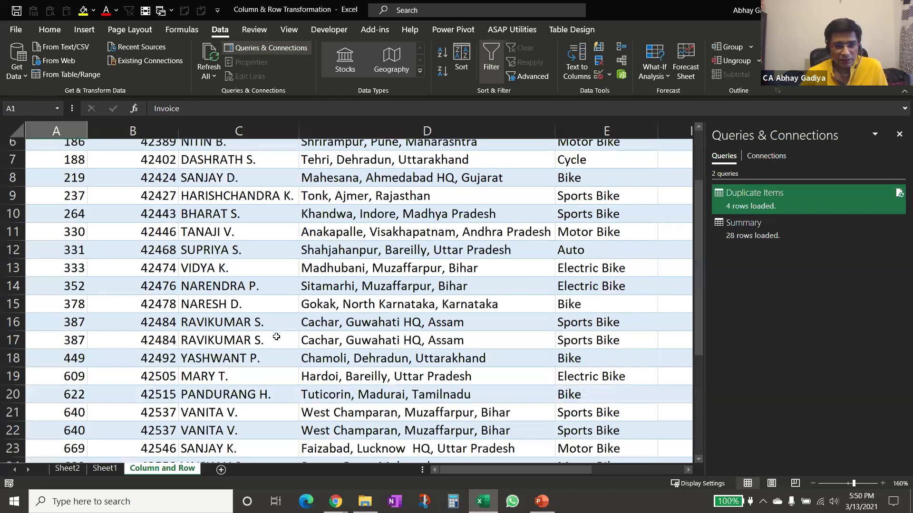
Duplicate the Duplicate Items query and rename the copy as Filtered data.
{"action": "right_click", "coordinate": [768, 196]}
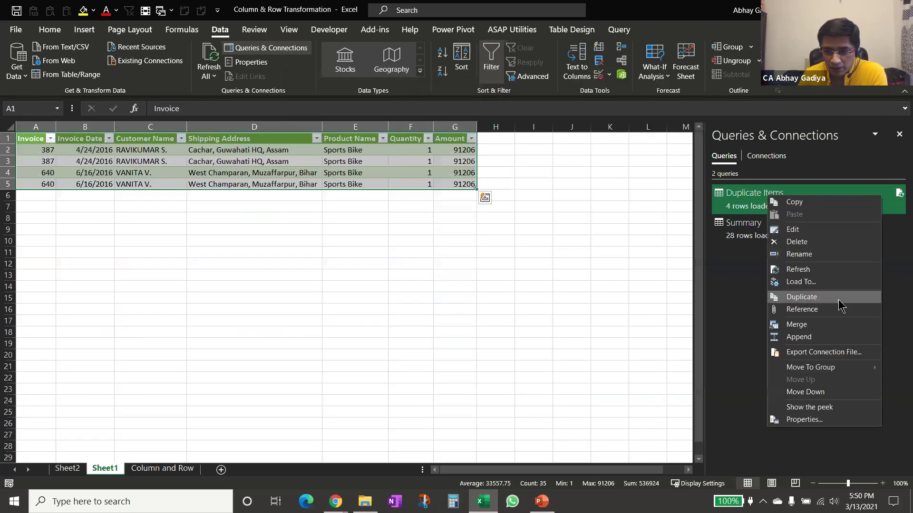
{"action": "left_click", "coordinate": [802, 297]}
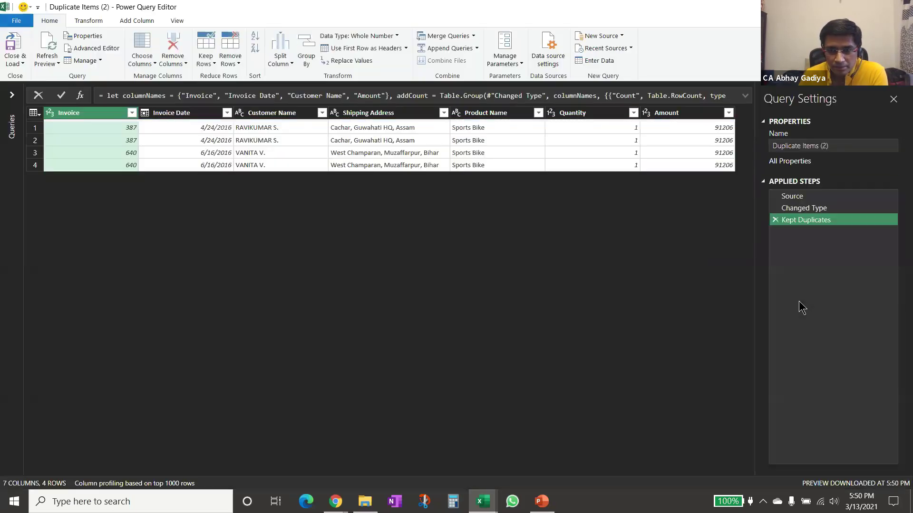
{"action": "left_click", "coordinate": [829, 148]}
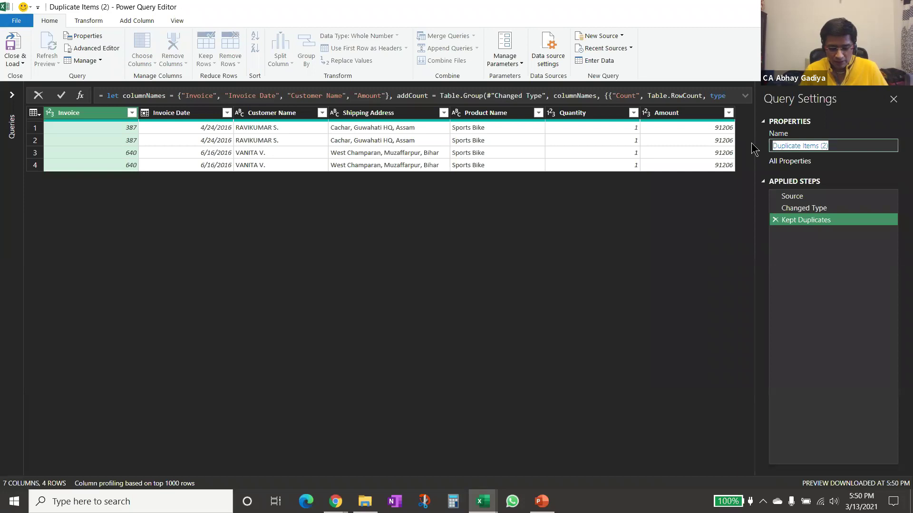
{"action": "type", "text": "Filtered data"}
{"action": "key", "text": "Return"}
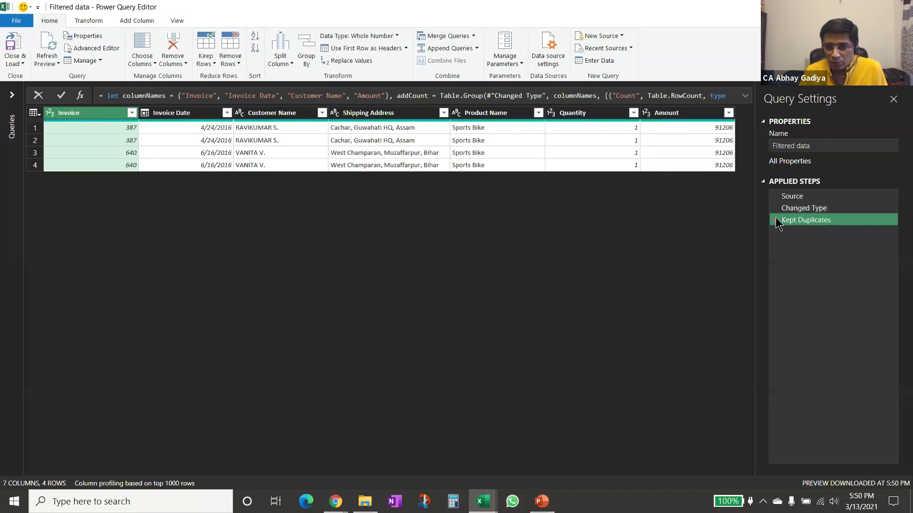
Delete the Kept Duplicates step and split the Shipping Address column at each occurrence of the comma delimiter.
{"action": "left_click", "coordinate": [775, 220]}
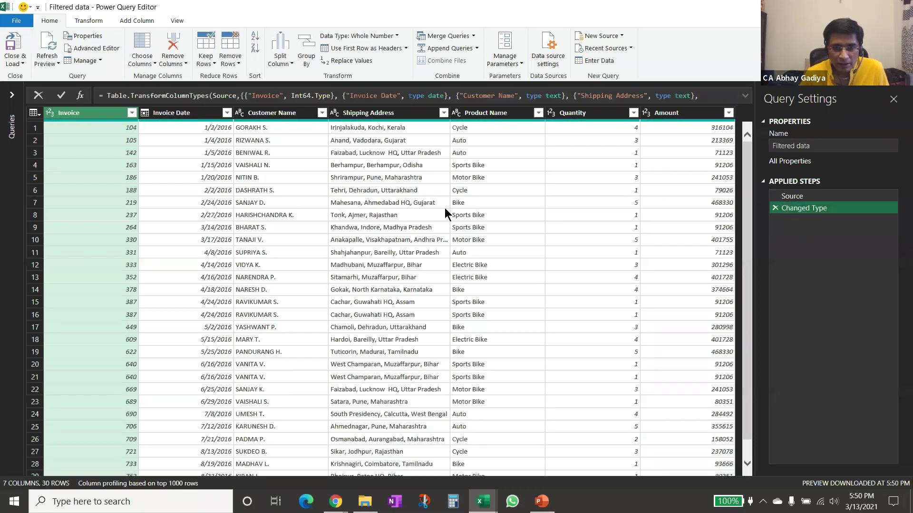
{"action": "left_click", "coordinate": [359, 116]}
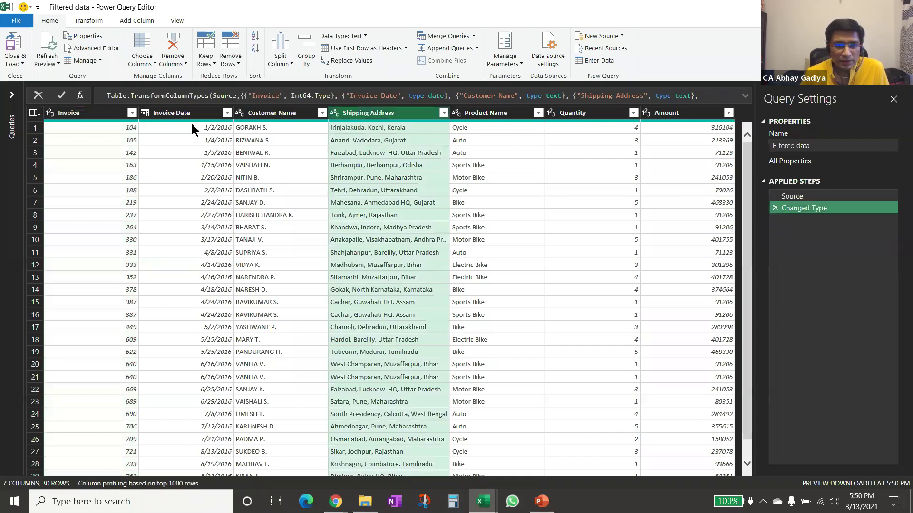
{"action": "left_click", "coordinate": [279, 57]}
{"action": "left_click", "coordinate": [301, 77]}
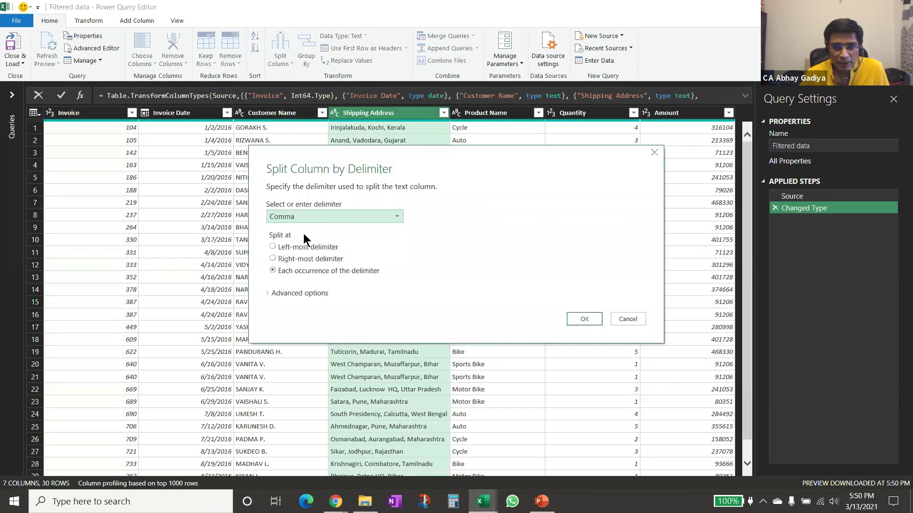
{"action": "left_click", "coordinate": [584, 319]}
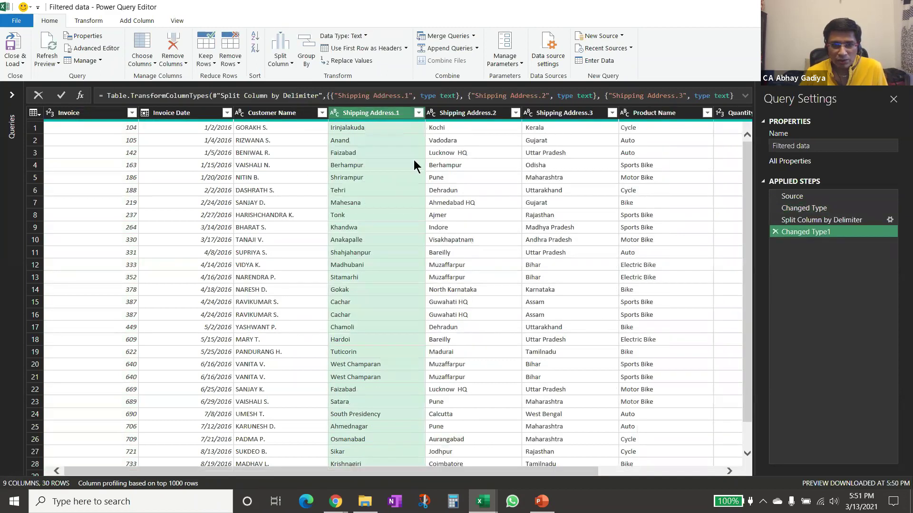
Trim the text in the Shipping Address.2 and Shipping Address.3 columns.
{"action": "left_click", "coordinate": [454, 115]}
{"action": "left_click", "coordinate": [545, 114], "text": "shift"}
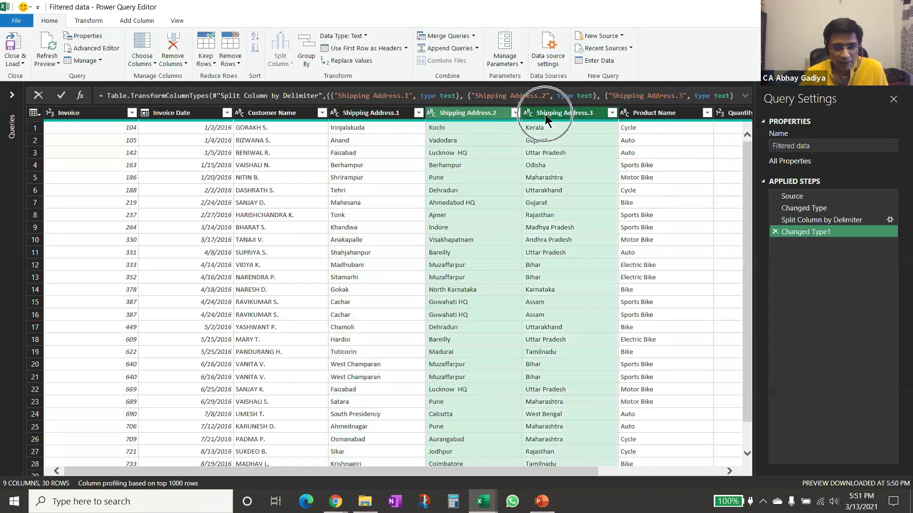
{"action": "left_click", "coordinate": [95, 22]}
{"action": "left_click", "coordinate": [363, 62]}
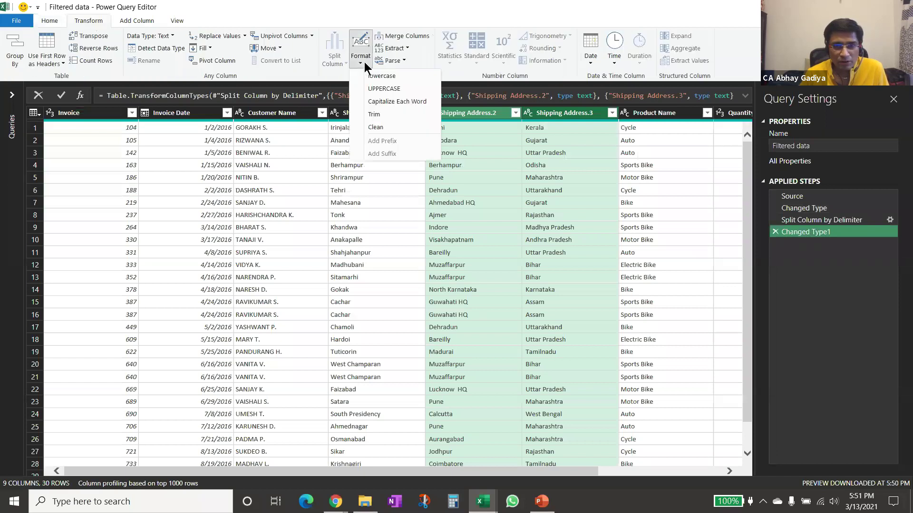
{"action": "left_click", "coordinate": [380, 114]}
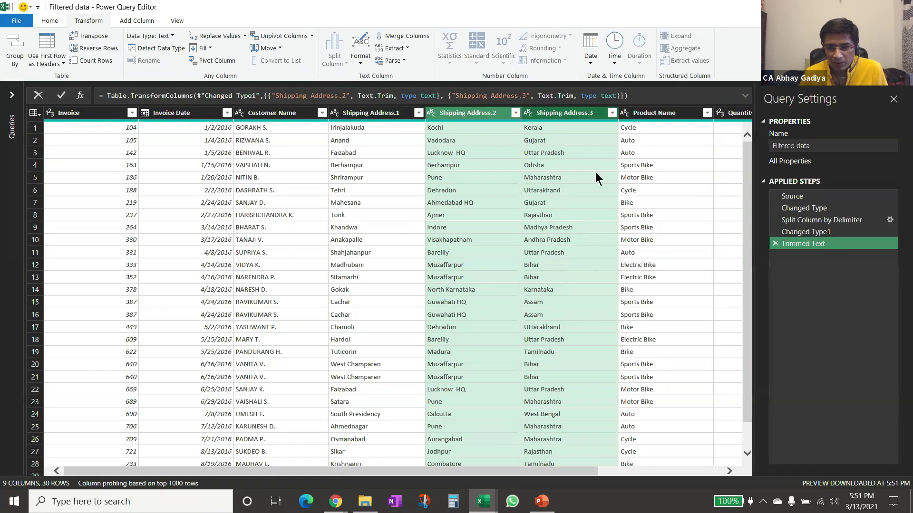
Filter the Shipping Address.3 column to show only Madhya Pradesh and Maharashtra.
{"action": "left_click", "coordinate": [582, 115]}
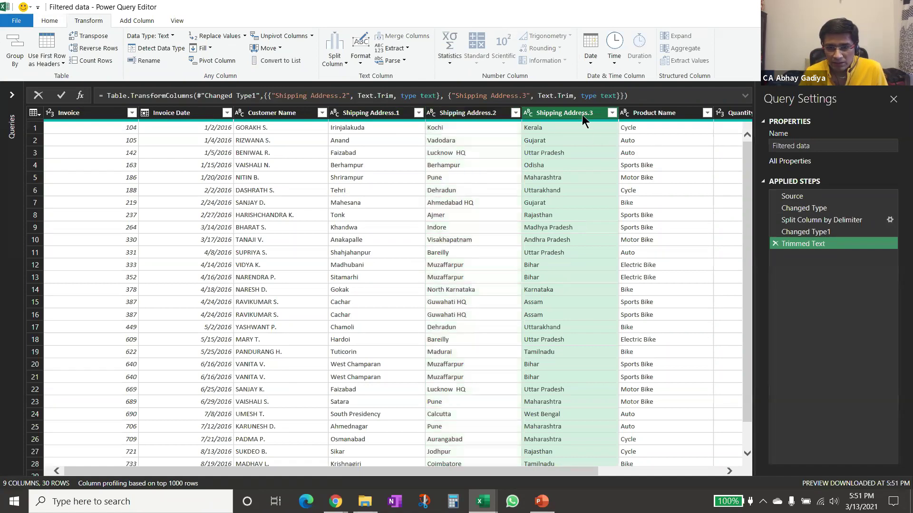
{"action": "left_click", "coordinate": [614, 116]}
{"action": "left_click", "coordinate": [469, 238]}
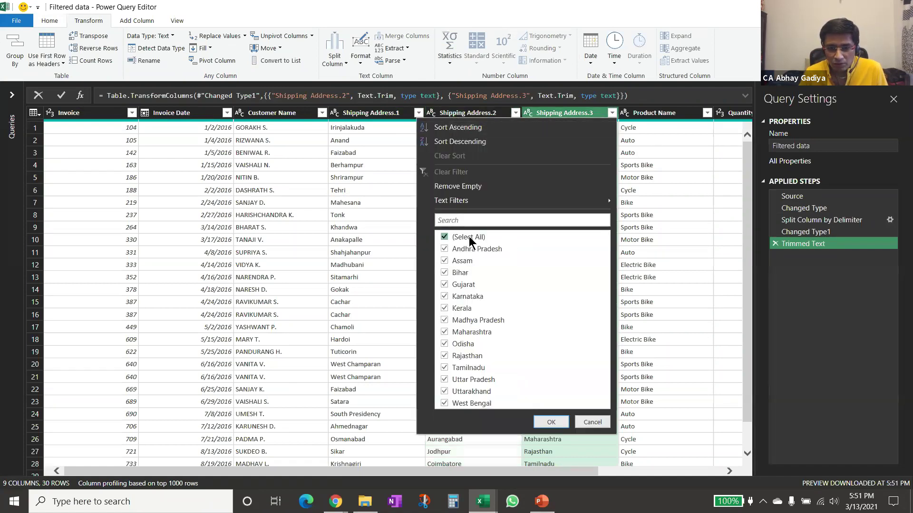
{"action": "left_click", "coordinate": [445, 333]}
{"action": "left_click", "coordinate": [550, 422]}
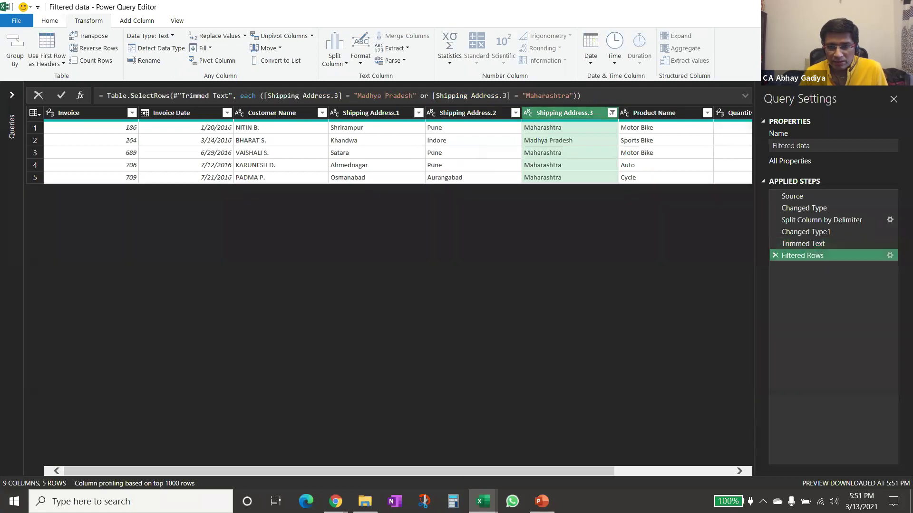
Rename the query as Filtered data - MP and MH and show the list of queries.
{"action": "left_click", "coordinate": [833, 147]}
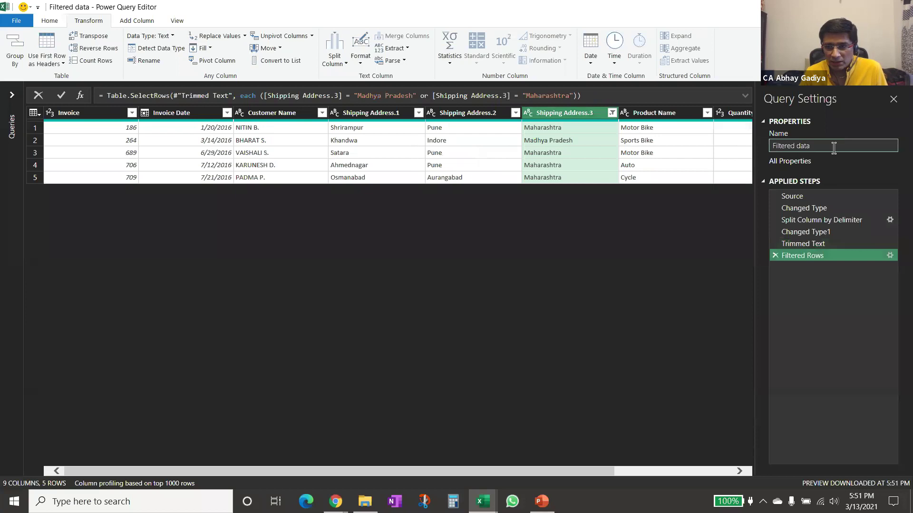
{"action": "type", "text": "- M"}
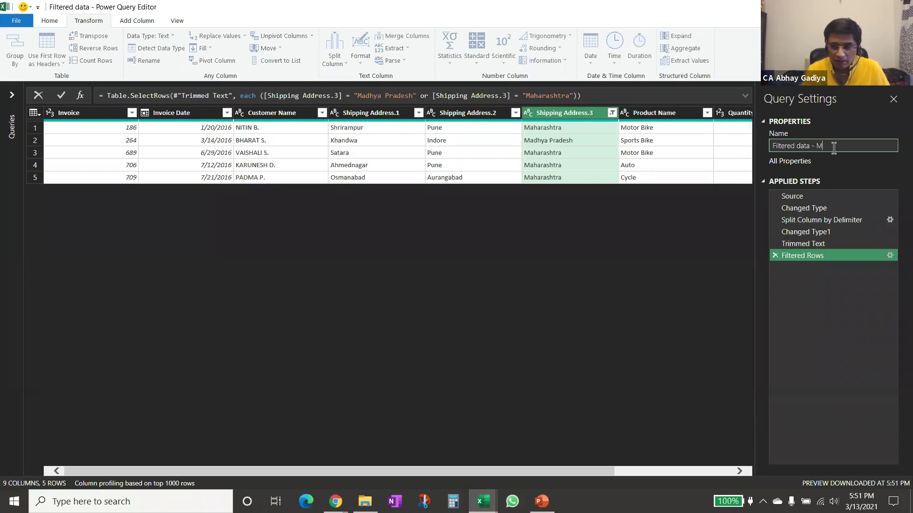
{"action": "type", "text": "P and MH"}
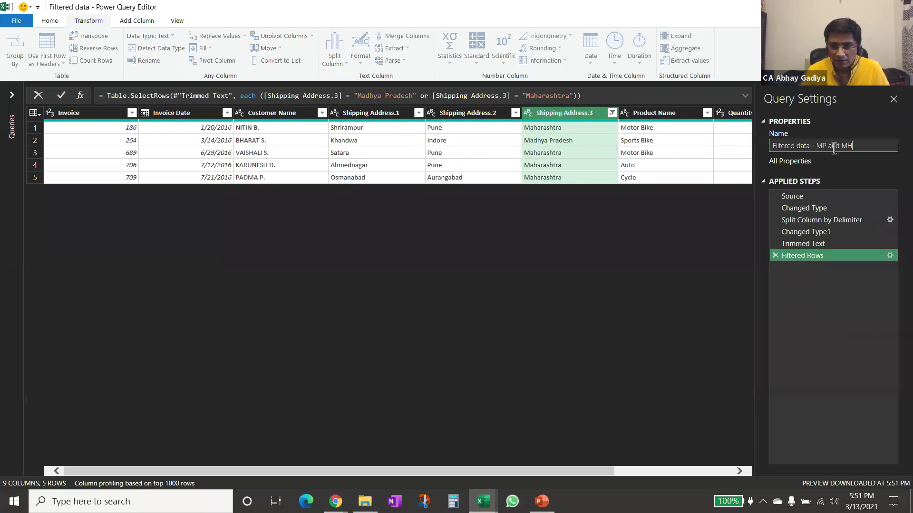
{"action": "key", "text": "Return"}
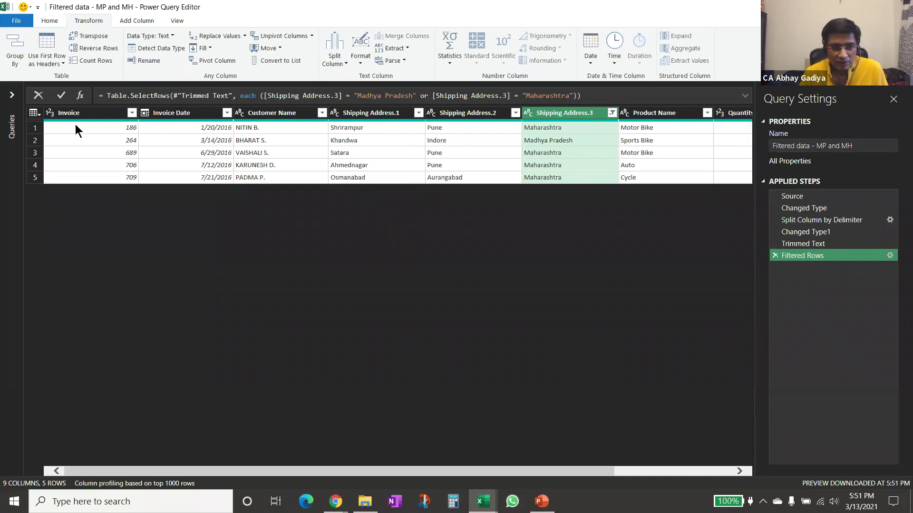
{"action": "left_click", "coordinate": [12, 95]}
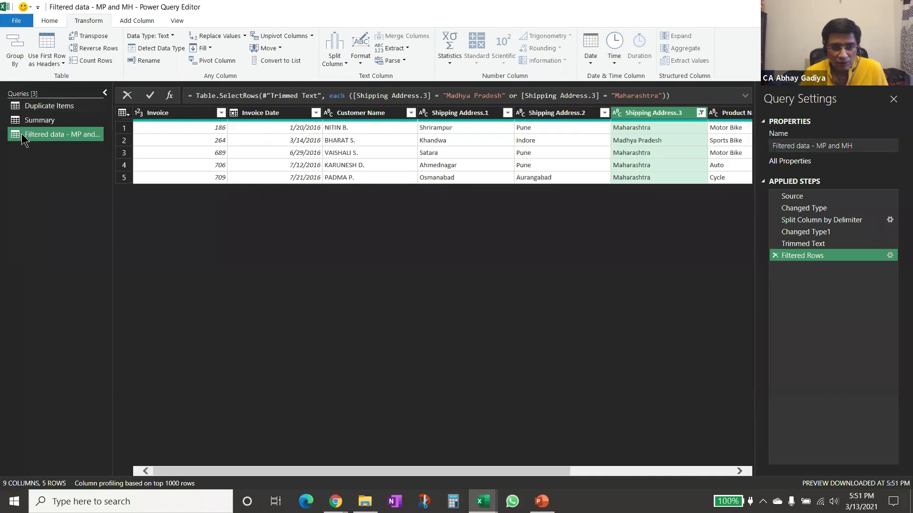
Duplicate the Filtered data - MP and MH query and set the copy's Shipping Address.3 filter to Karnataka or Kerala.
{"action": "right_click", "coordinate": [69, 140]}
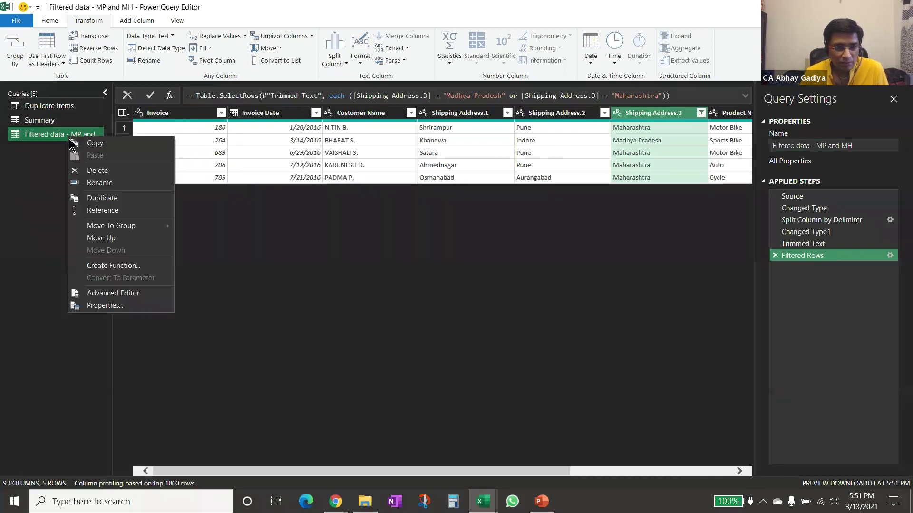
{"action": "left_click", "coordinate": [97, 197]}
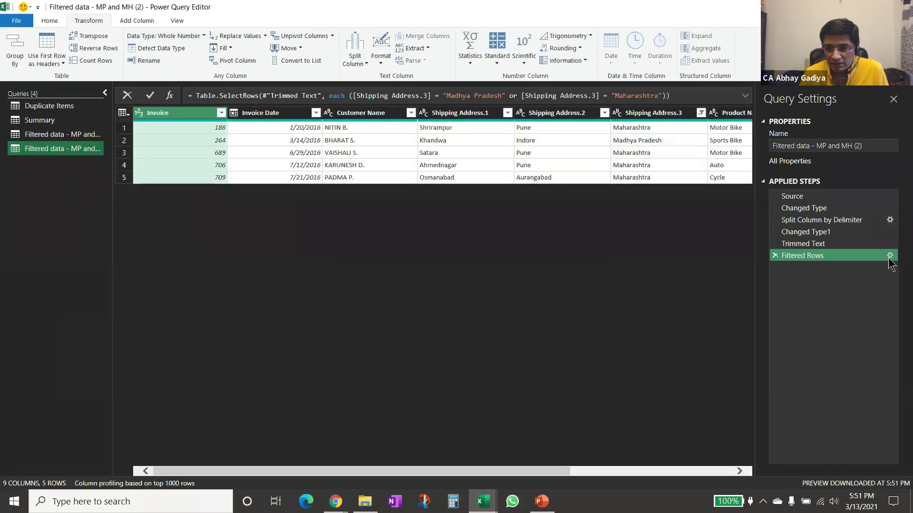
{"action": "left_click", "coordinate": [890, 256]}
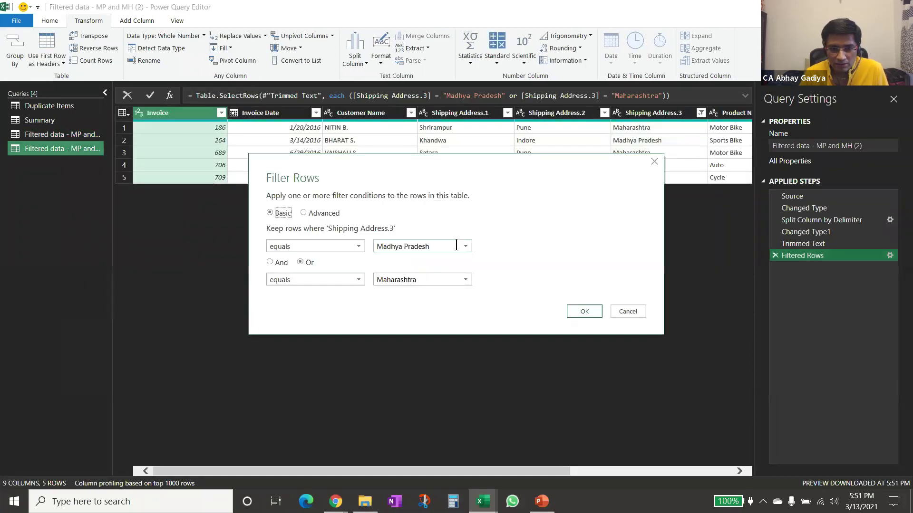
{"action": "left_click", "coordinate": [465, 246]}
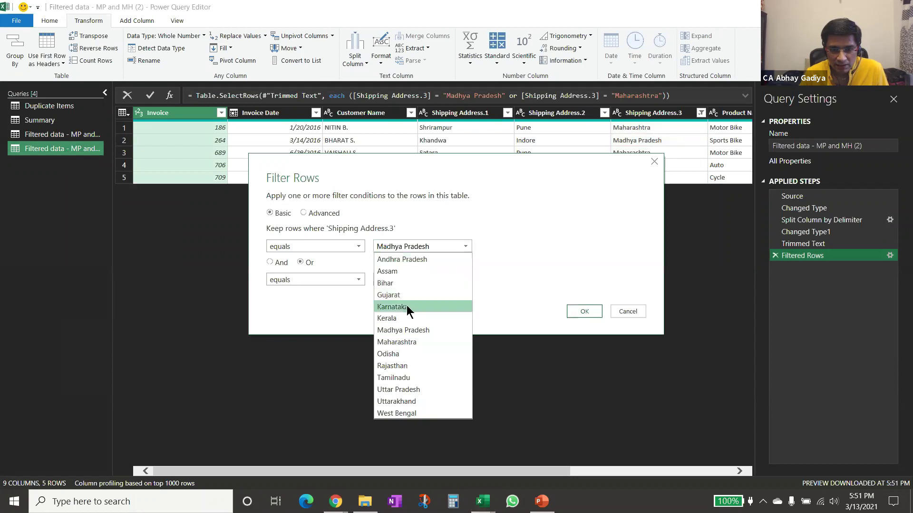
{"action": "left_click", "coordinate": [407, 306]}
{"action": "left_click", "coordinate": [465, 280]}
{"action": "left_click", "coordinate": [404, 351]}
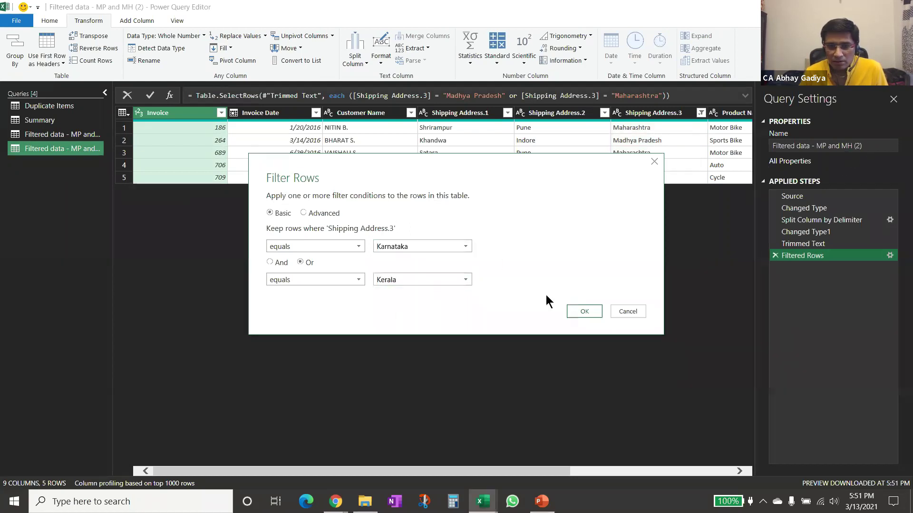
{"action": "left_click", "coordinate": [583, 312]}
Rename the duplicated query as Filtered data - Kar & Ker, load the queries into the workbook and preview the new query.
{"action": "left_click_drag", "start_coordinate": [862, 146], "coordinate": [816, 146]}
{"action": "type", "text": "Ka"}
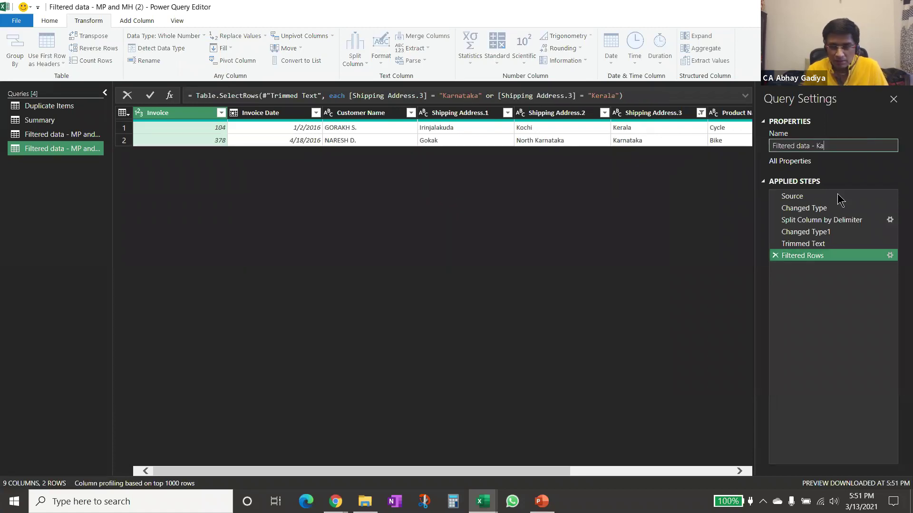
{"action": "type", "text": "r & Ker"}
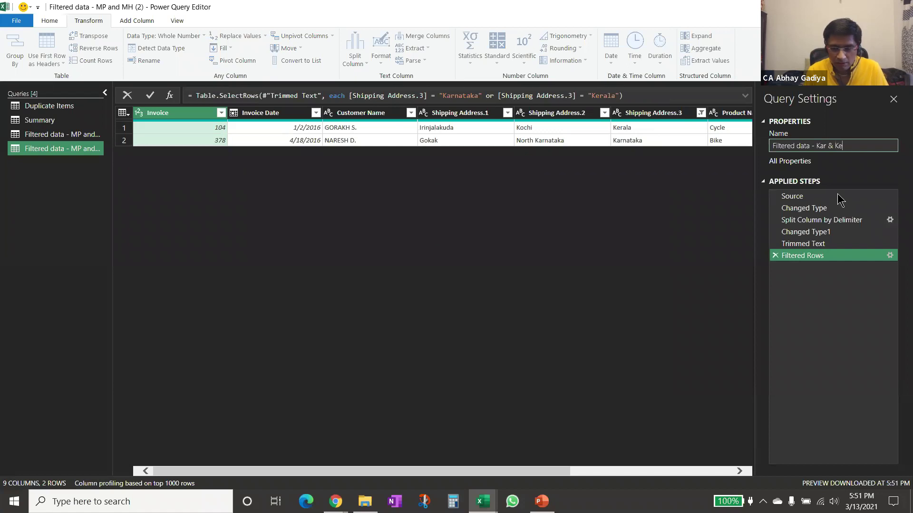
{"action": "key", "text": "Return"}
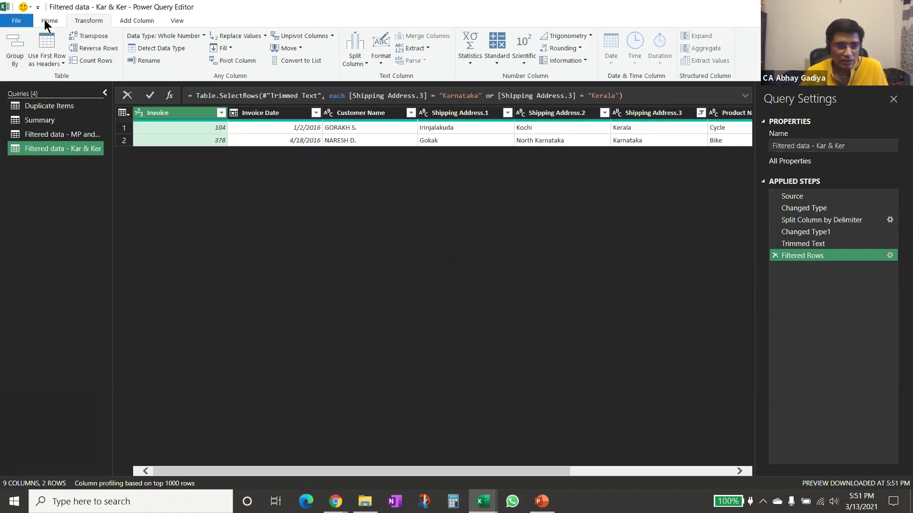
{"action": "left_click", "coordinate": [49, 22]}
{"action": "left_click", "coordinate": [15, 42]}
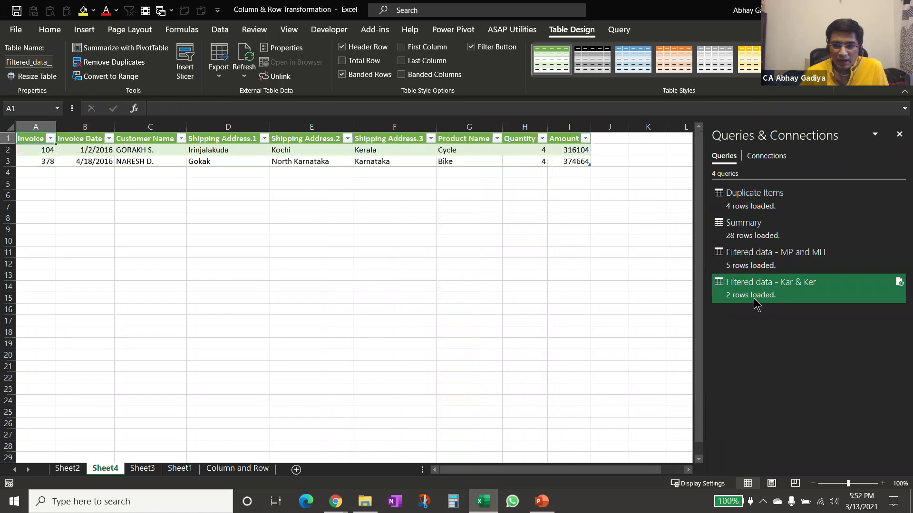
{"action": "mouse_move", "coordinate": [757, 303]}
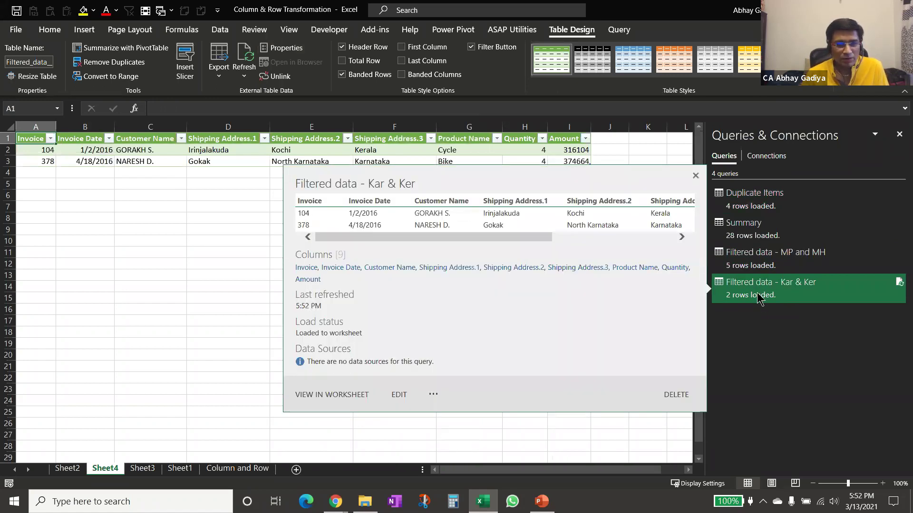
Review the filtered query results on Sheet4 and Sheet3, and return to the Column and Row sheet.
{"action": "left_click", "coordinate": [169, 163]}
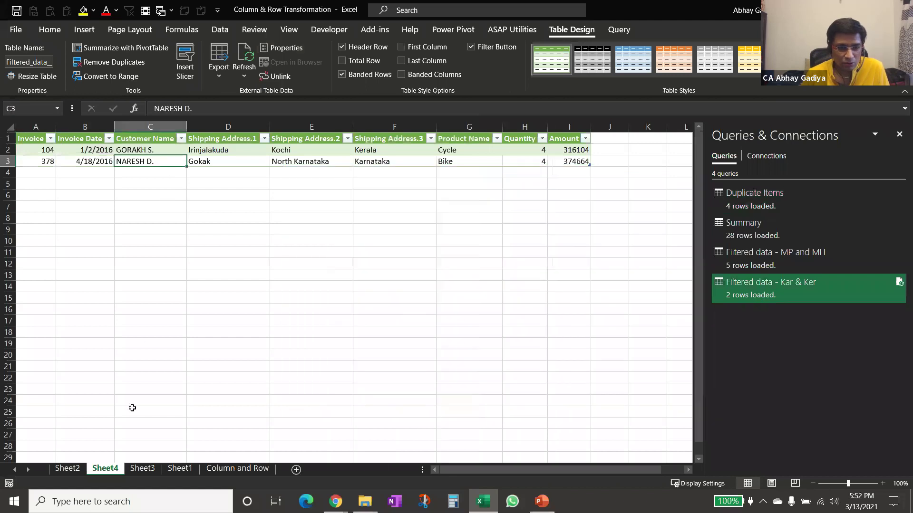
{"action": "left_click", "coordinate": [142, 469]}
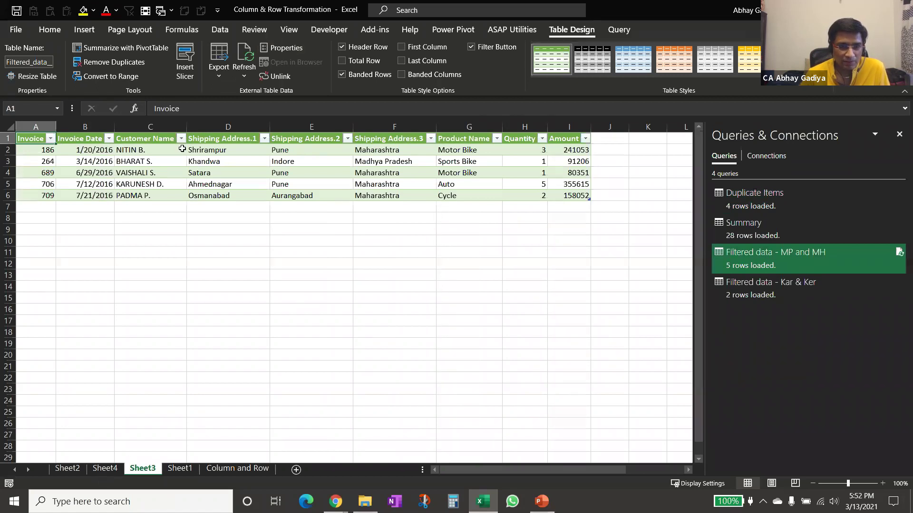
{"action": "left_click", "coordinate": [219, 30]}
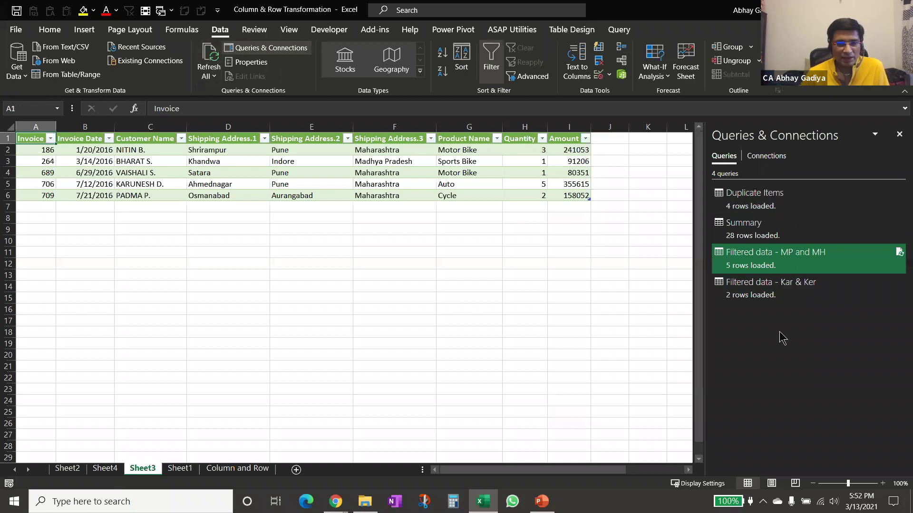
{"action": "left_click", "coordinate": [238, 468]}
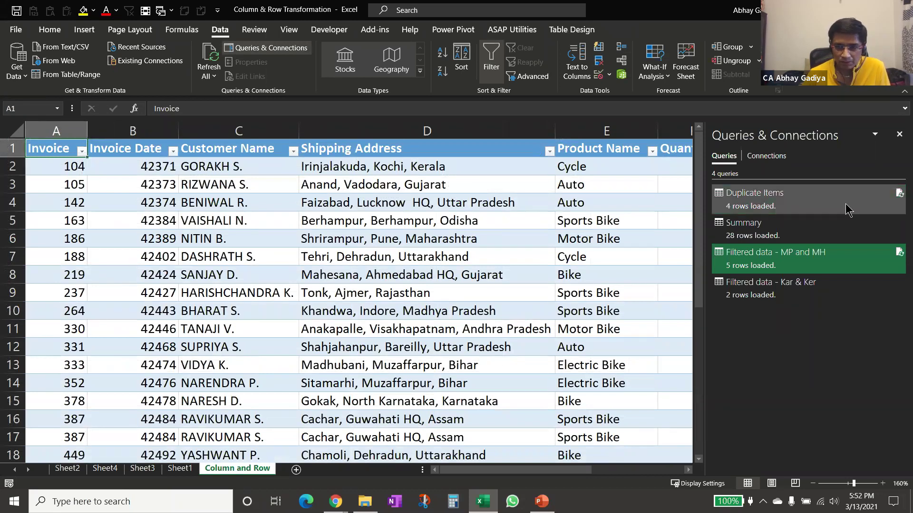
Hide the Queries & Connections pane and close the Column & Row Transformation workbook without saving its changes.
{"action": "left_click", "coordinate": [899, 134]}
{"action": "left_click", "coordinate": [208, 305]}
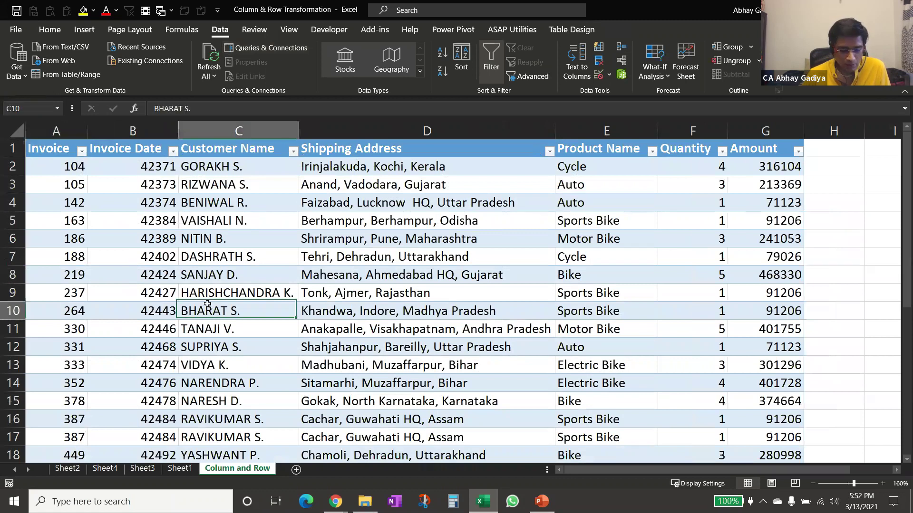
{"action": "key", "text": "ctrl+w"}
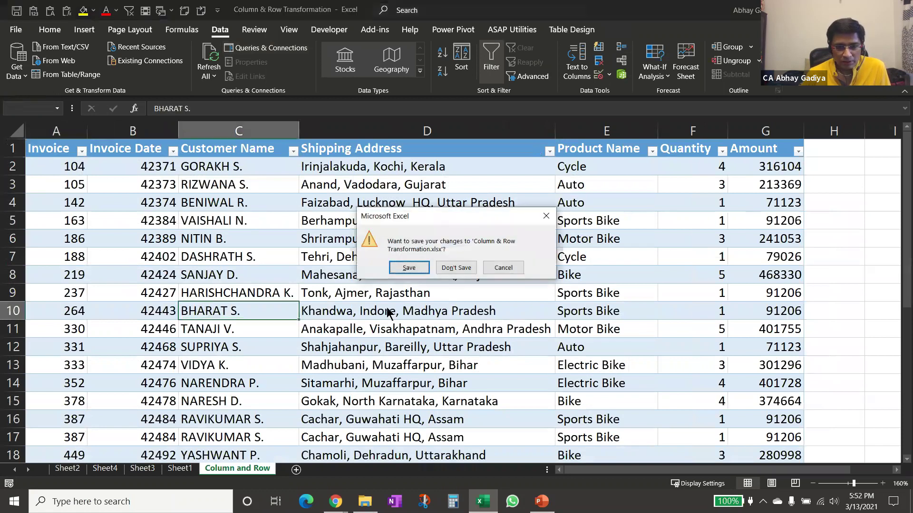
{"action": "left_click", "coordinate": [455, 268]}
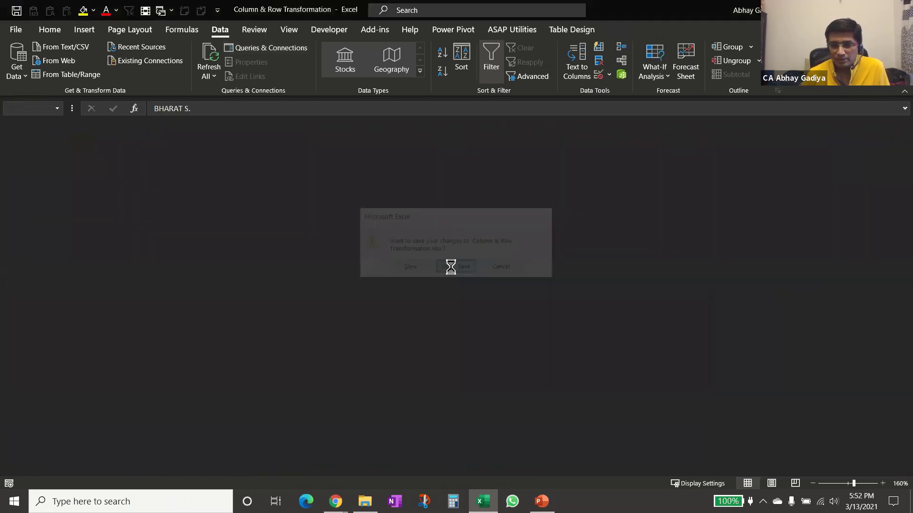
Switch to File Explorer and open the inner CSV Files folder under Borivali CPE\Appending data\CSV Files.
{"action": "left_click", "coordinate": [361, 501]}
{"action": "left_click", "coordinate": [204, 228]}
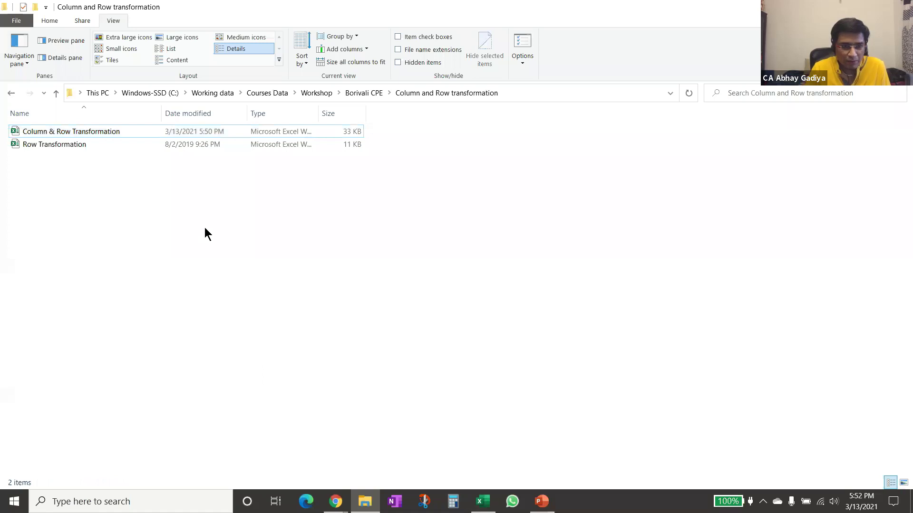
{"action": "key", "text": "BackSpace"}
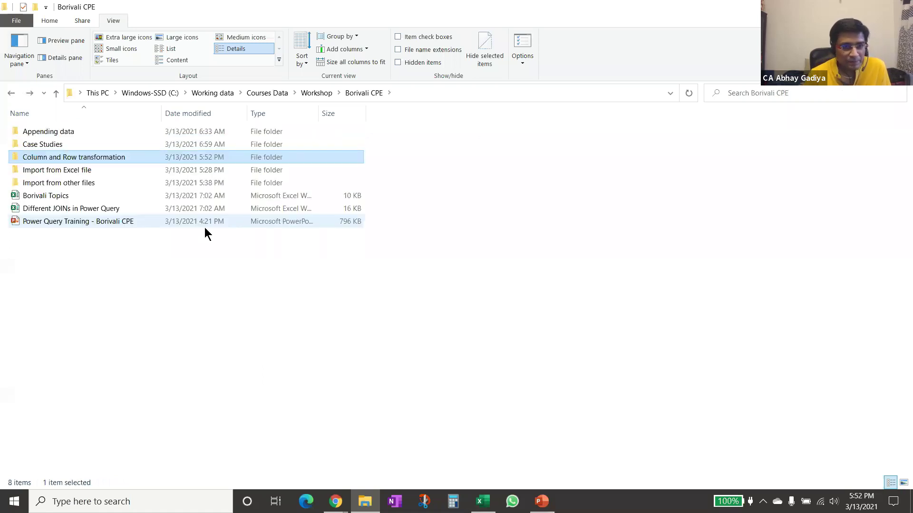
{"action": "key", "text": "Up"}
{"action": "key", "text": "Up"}
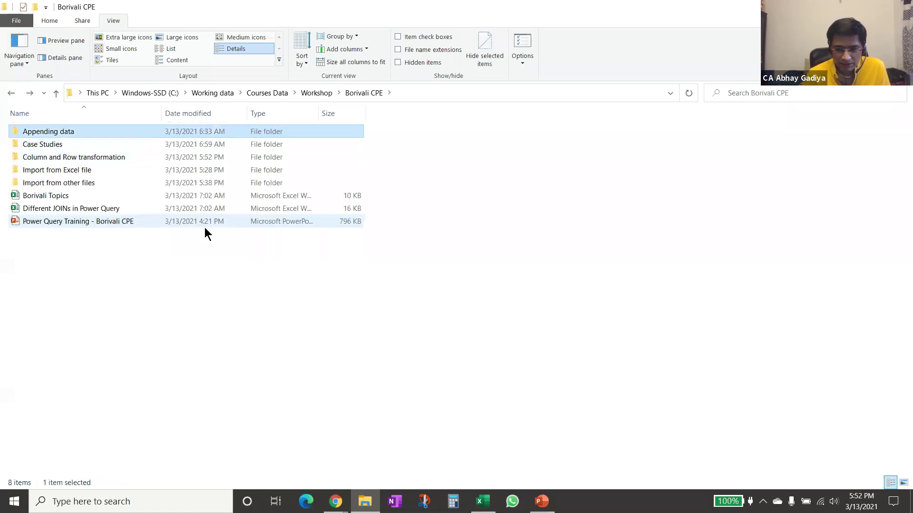
{"action": "key", "text": "Return"}
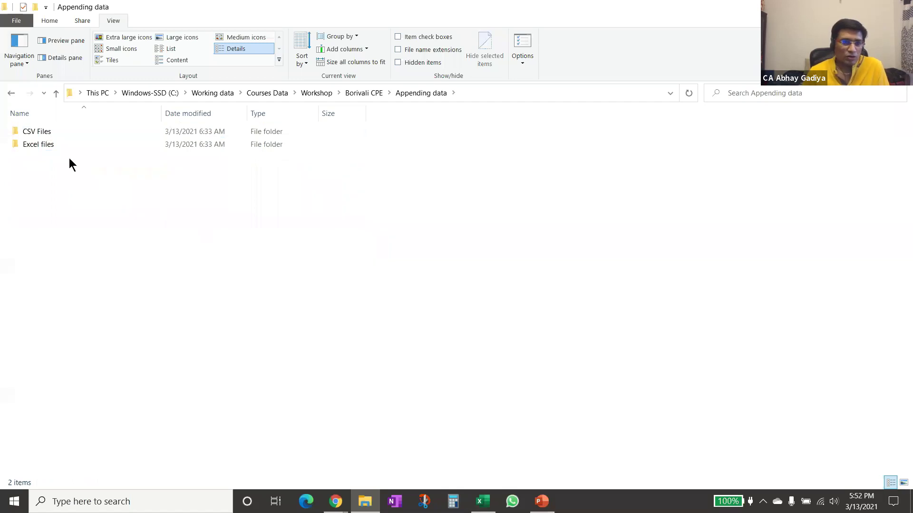
{"action": "double_click", "coordinate": [66, 131]}
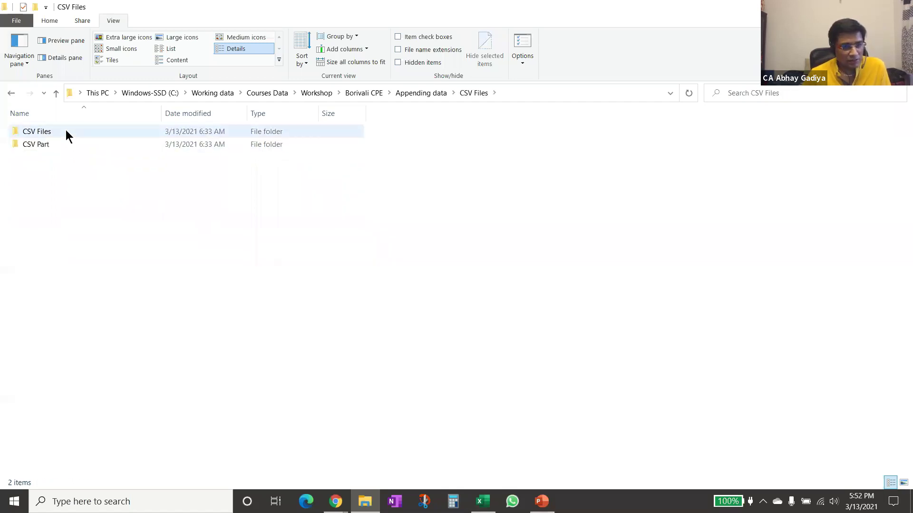
{"action": "double_click", "coordinate": [66, 131]}
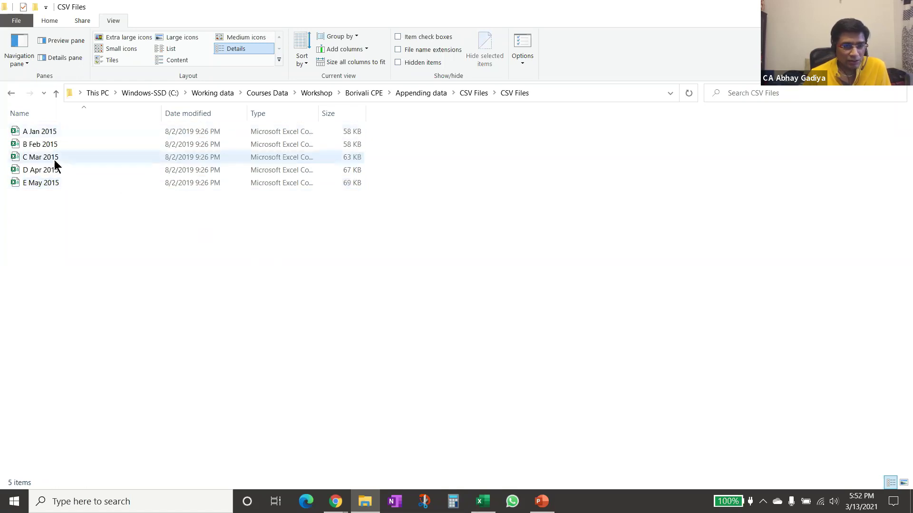
Open the A Jan 2015 file and examine its Account, Dept and Sum of Amount column headers at a larger zoom.
{"action": "left_click", "coordinate": [56, 132]}
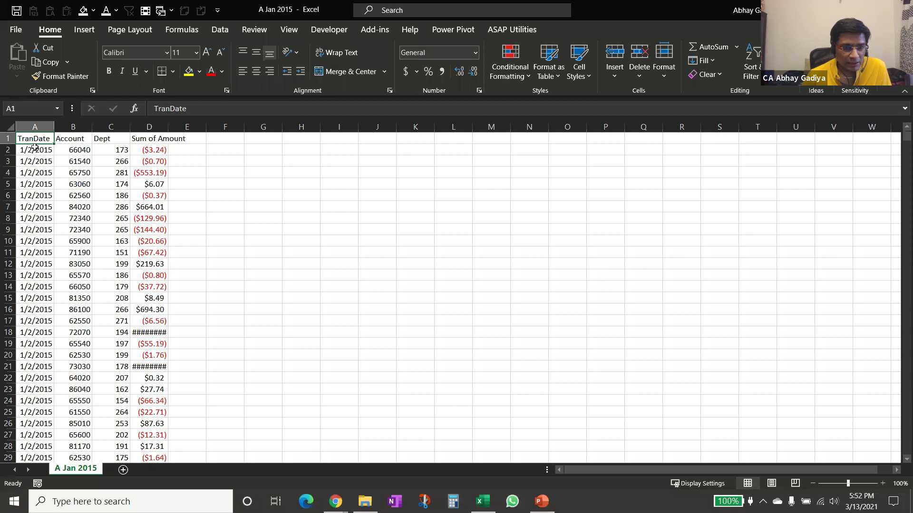
{"action": "scroll", "coordinate": [151, 195], "scroll_direction": "up", "scroll_amount": 5, "text": "ctrl"}
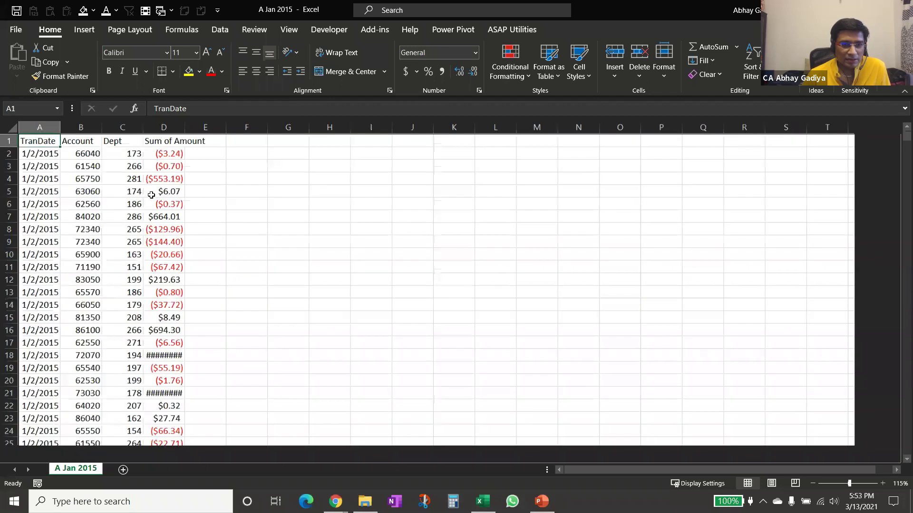
{"action": "left_click", "coordinate": [127, 156]}
{"action": "left_click", "coordinate": [201, 156]}
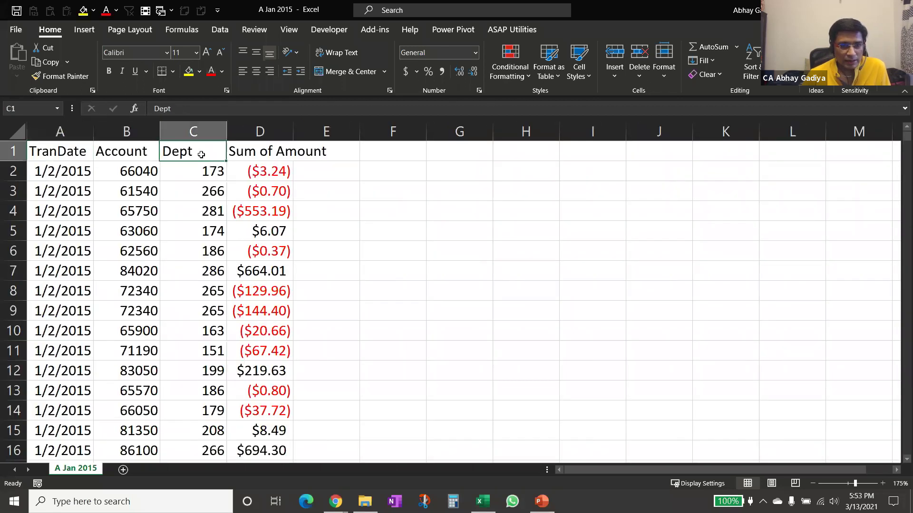
{"action": "left_click", "coordinate": [266, 155]}
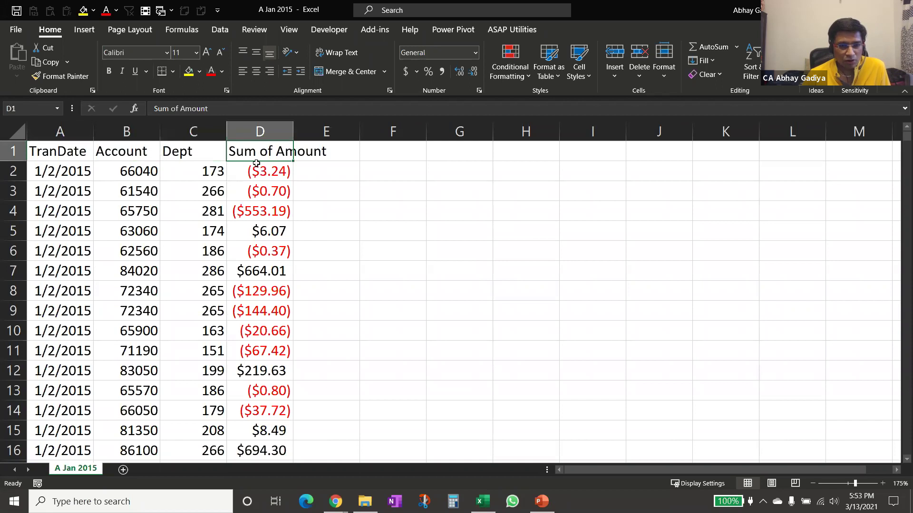
Examine the final rows of the A Jan 2015 data, including the Grand Total row, and close the file.
{"action": "key", "text": "ctrl+Down"}
{"action": "key", "text": "Down"}
{"action": "key", "text": "Down"}
{"action": "key", "text": "Up"}
{"action": "key", "text": "Up"}
{"action": "key", "text": "Left"}
{"action": "key", "text": "Left"}
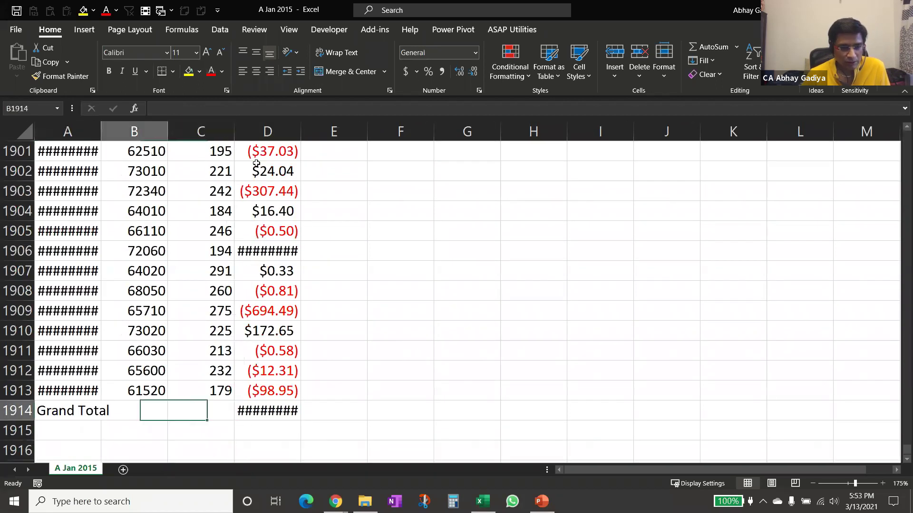
{"action": "key", "text": "Left"}
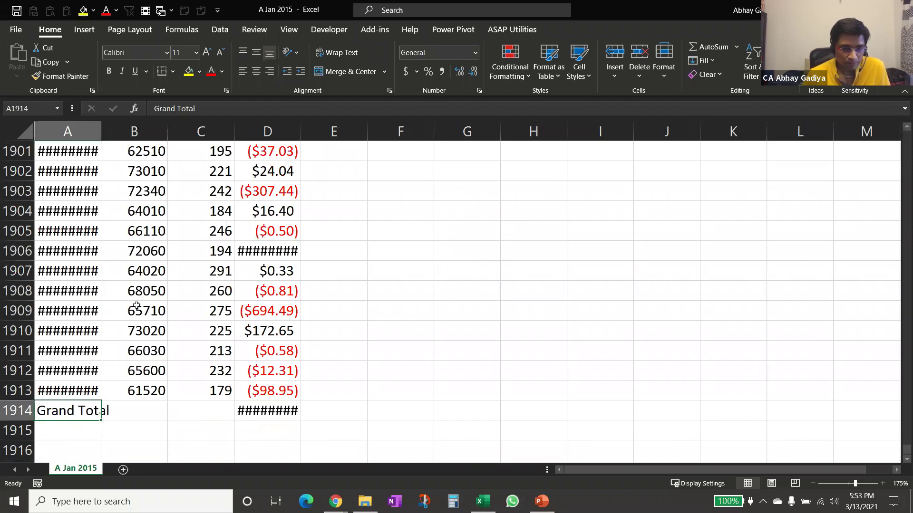
{"action": "left_click", "coordinate": [86, 312]}
{"action": "key", "text": "ctrl+w"}
Open the B Feb 2015 file, compare its headers and last row with January's layout, and close it.
{"action": "left_click", "coordinate": [365, 502]}
{"action": "double_click", "coordinate": [64, 145]}
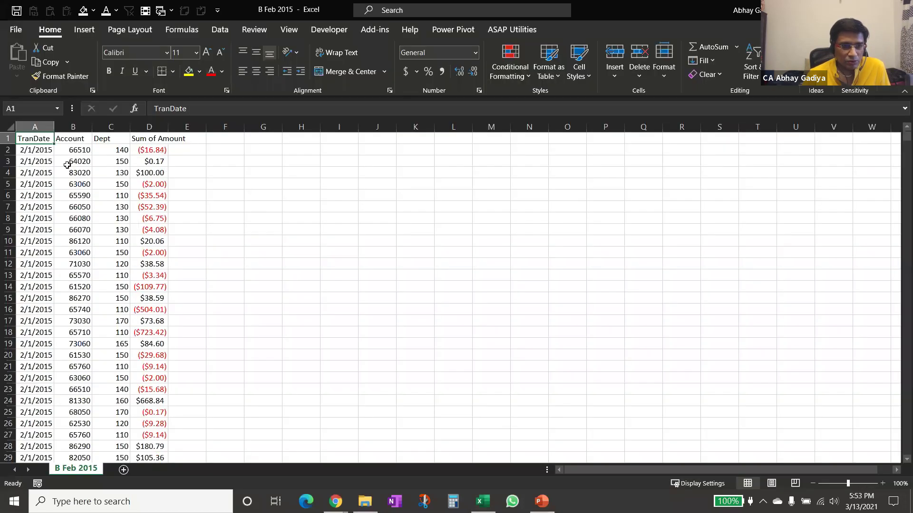
{"action": "scroll", "coordinate": [76, 151], "scroll_direction": "up", "scroll_amount": 5}
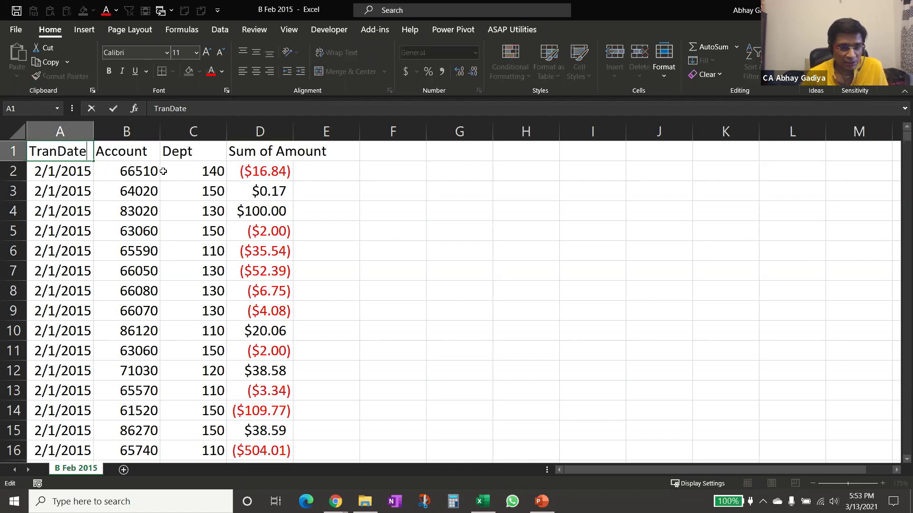
{"action": "key", "text": "ctrl+Down"}
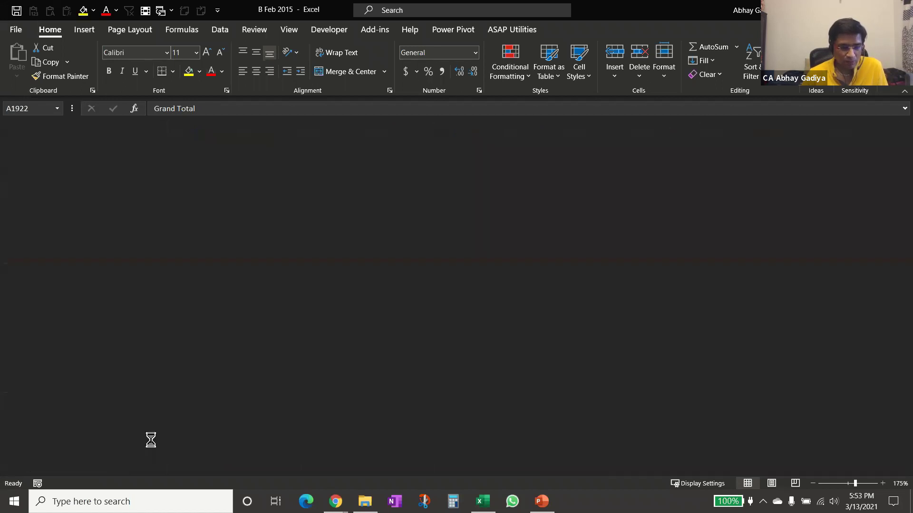
Return to File Explorer and copy the full path of the folder holding the monthly CSV files.
{"action": "left_click", "coordinate": [364, 501]}
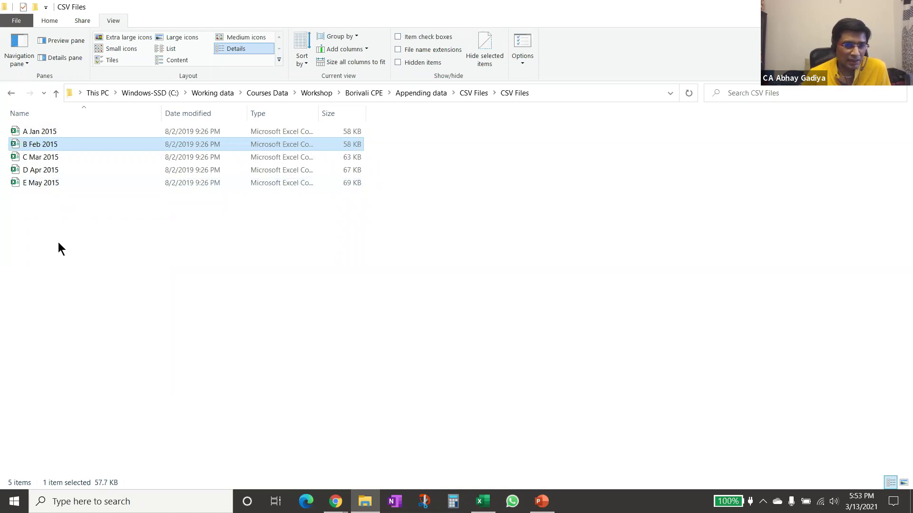
{"action": "left_click", "coordinate": [550, 95]}
{"action": "key", "text": "ctrl+c"}
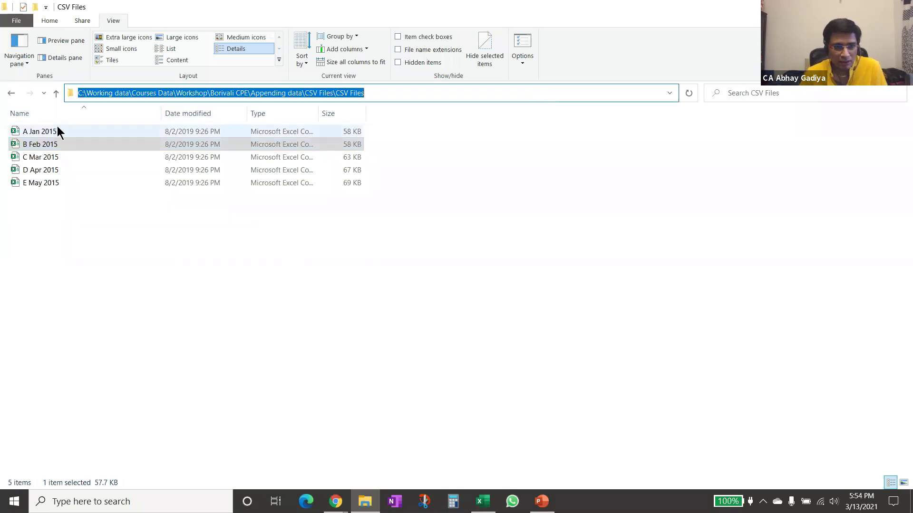
{"action": "left_click", "coordinate": [62, 226]}
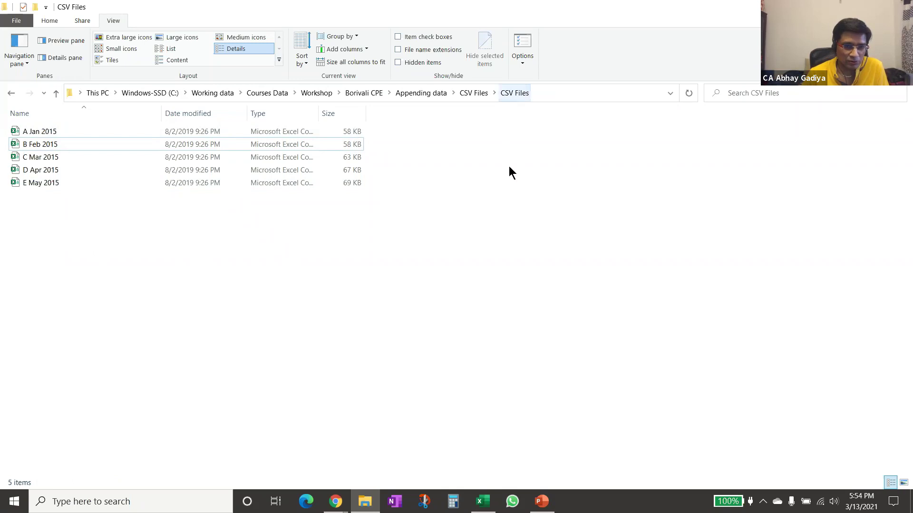
In a blank Excel workbook, get data from the copied CSV Files folder path and open it for transformation in Power Query Editor.
{"action": "left_click", "coordinate": [483, 502]}
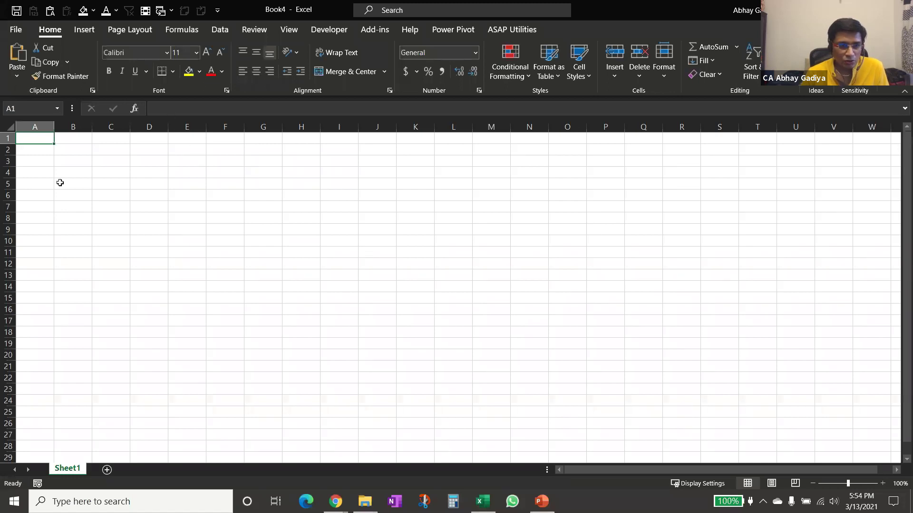
{"action": "left_click", "coordinate": [219, 33]}
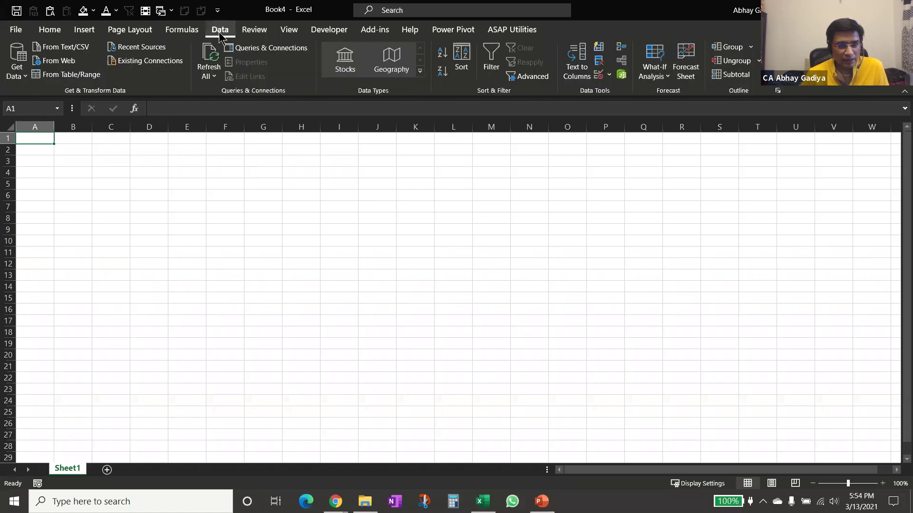
{"action": "left_click", "coordinate": [17, 62]}
{"action": "mouse_move", "coordinate": [43, 97]}
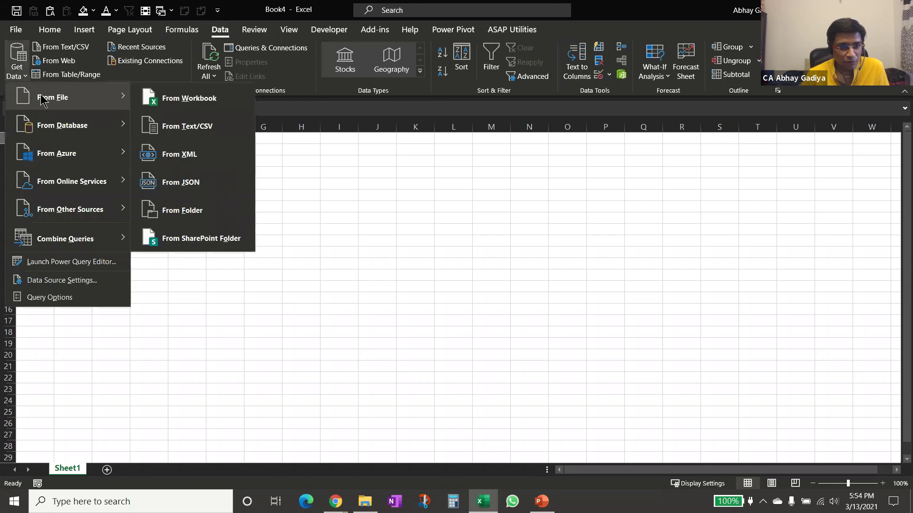
{"action": "left_click", "coordinate": [189, 213]}
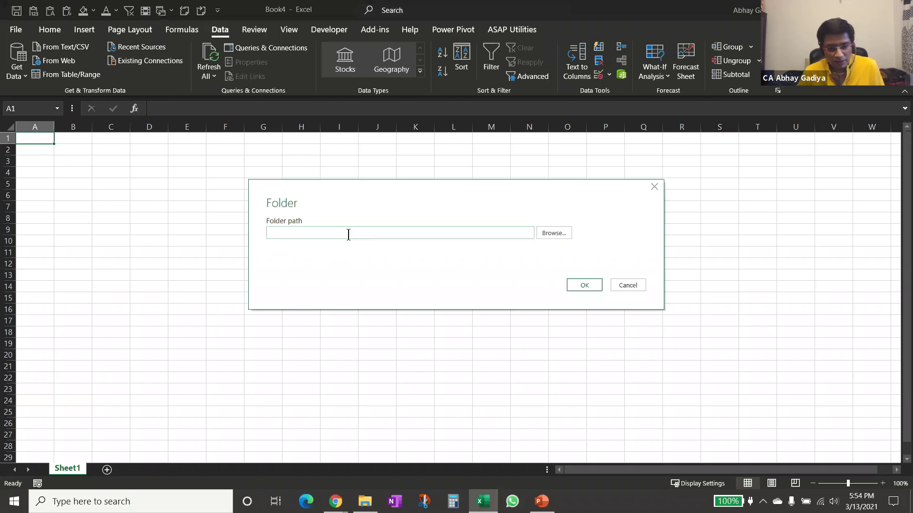
{"action": "key", "text": "ctrl+v"}
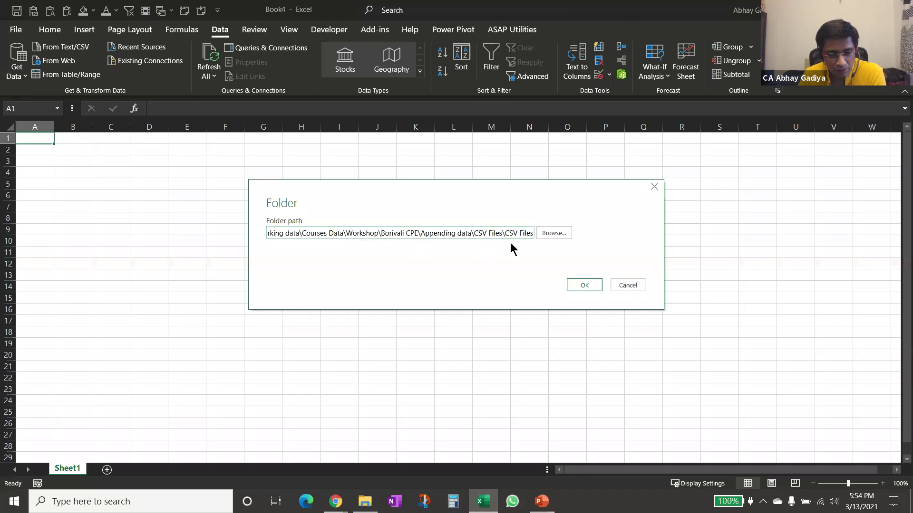
{"action": "left_click", "coordinate": [584, 285]}
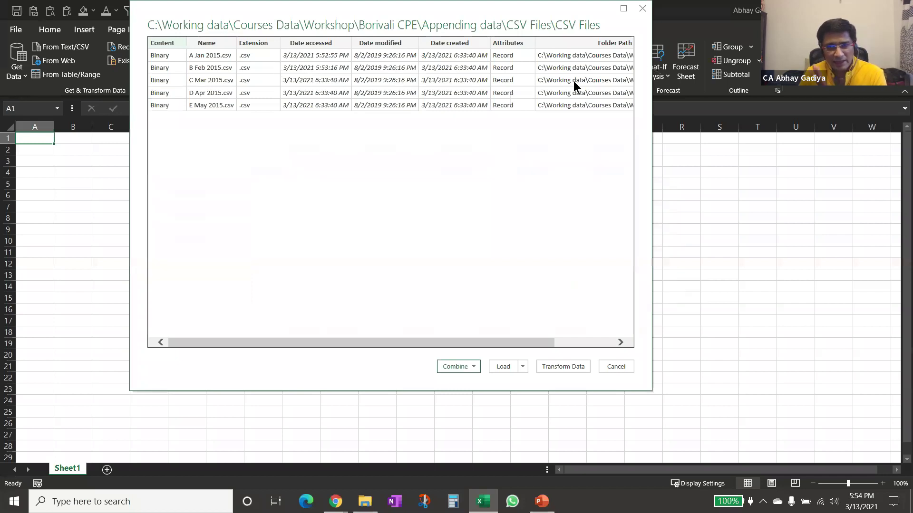
{"action": "left_click", "coordinate": [565, 366]}
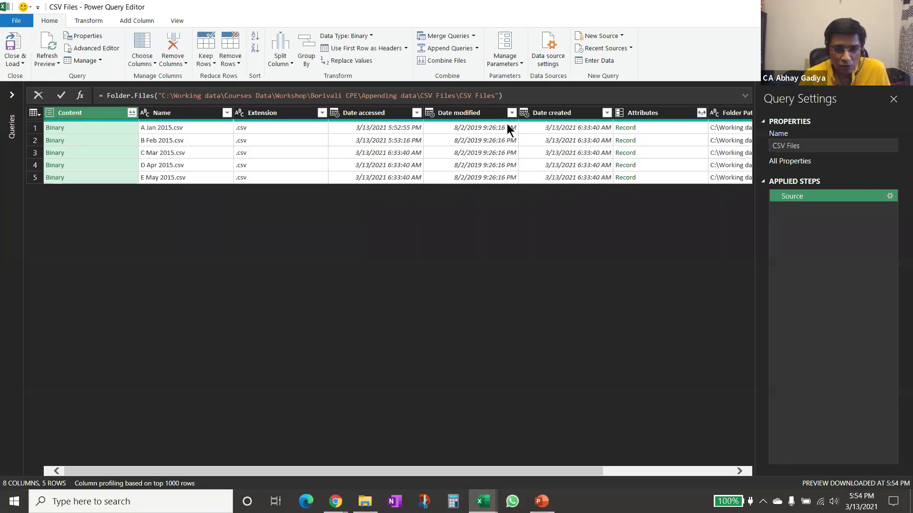
Remove all columns except Content and combine the binary files with the first file as sample and a comma delimiter.
{"action": "left_click", "coordinate": [77, 132]}
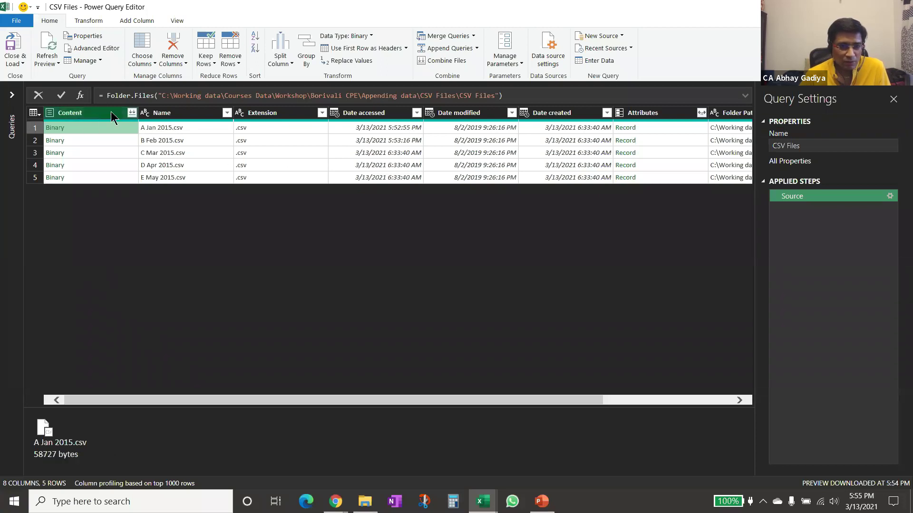
{"action": "left_click", "coordinate": [97, 112]}
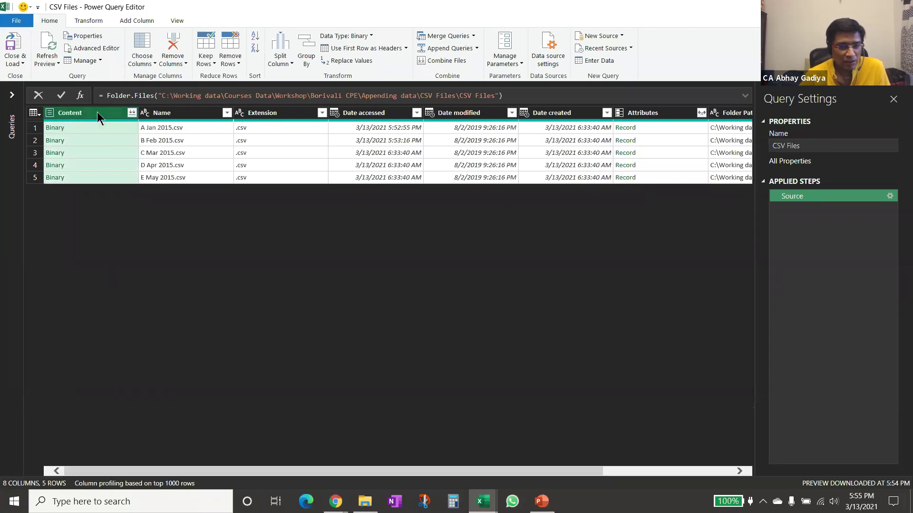
{"action": "right_click", "coordinate": [96, 112]}
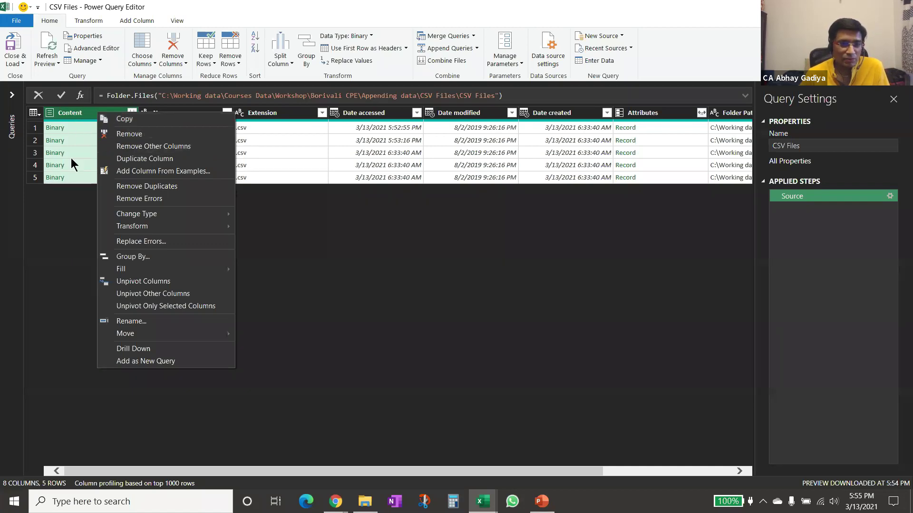
{"action": "left_click", "coordinate": [141, 148]}
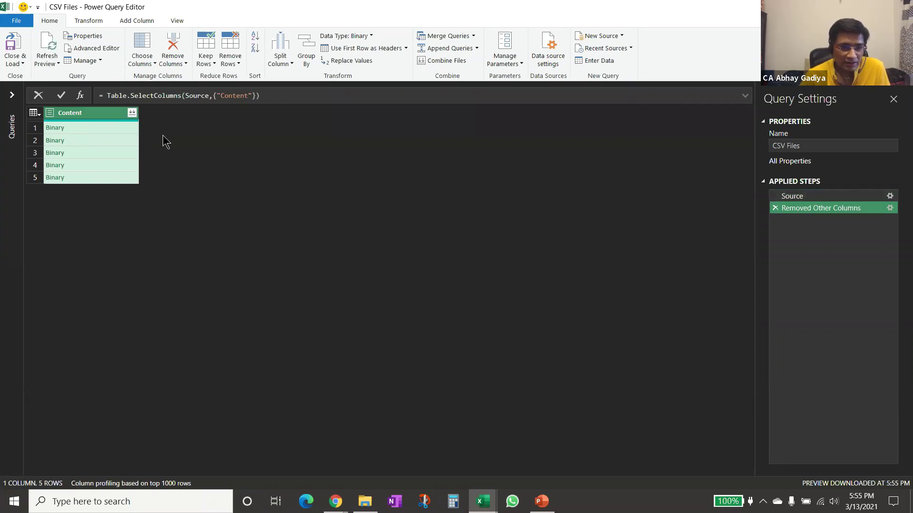
{"action": "left_click", "coordinate": [133, 114]}
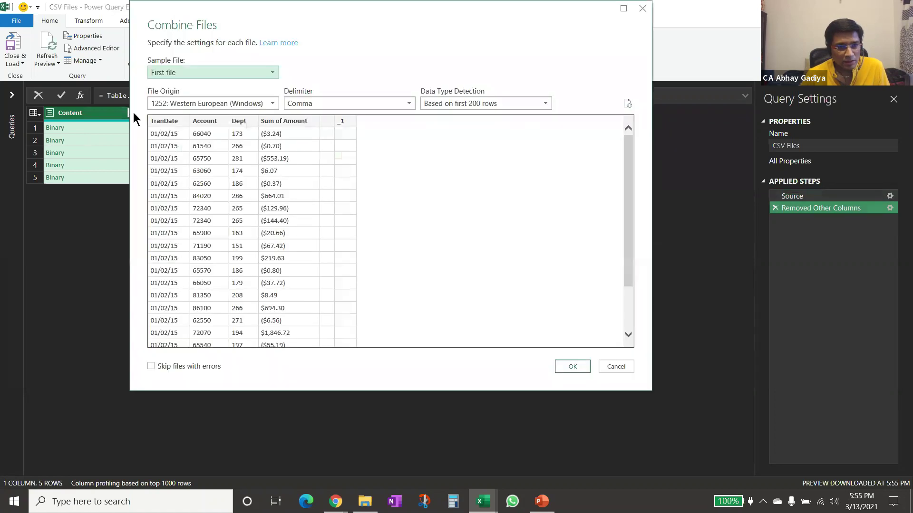
{"action": "left_click", "coordinate": [573, 367]}
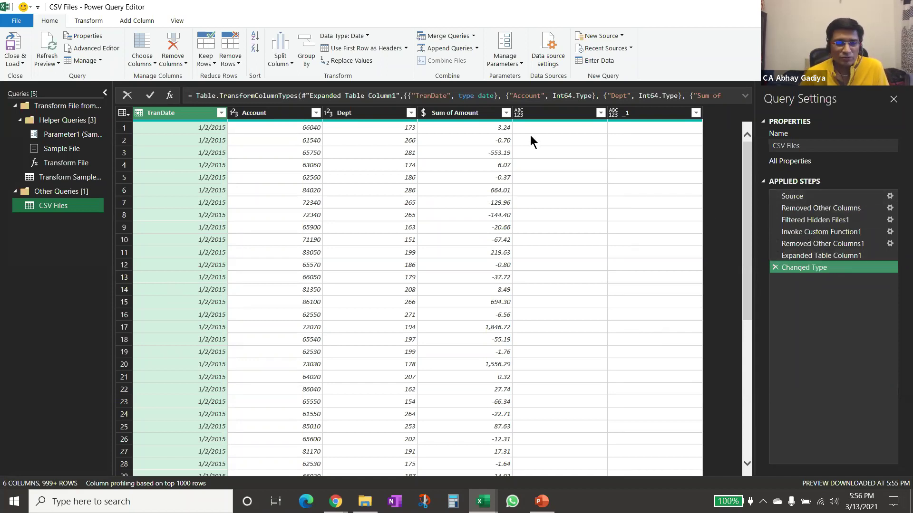
In the Transform Sample File query, remove the two empty columns after Sum of Amount.
{"action": "left_click", "coordinate": [544, 116]}
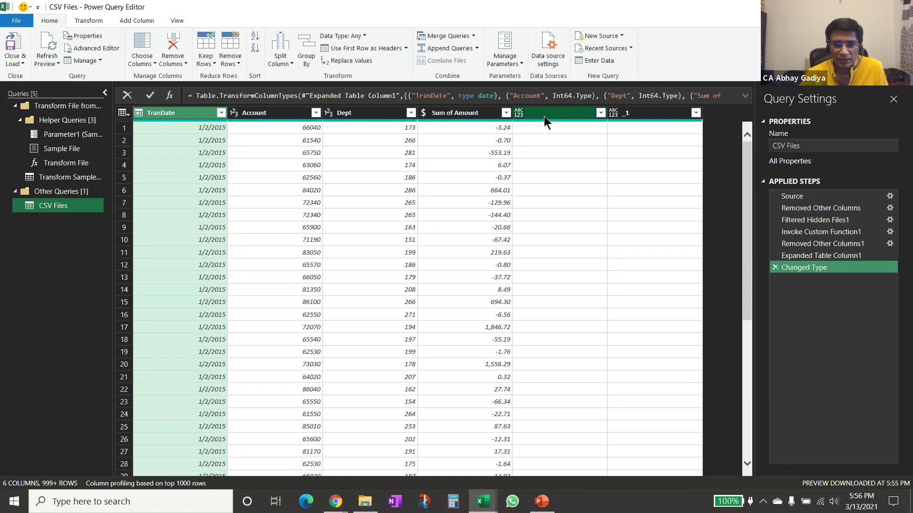
{"action": "left_click", "coordinate": [634, 116], "text": "shift"}
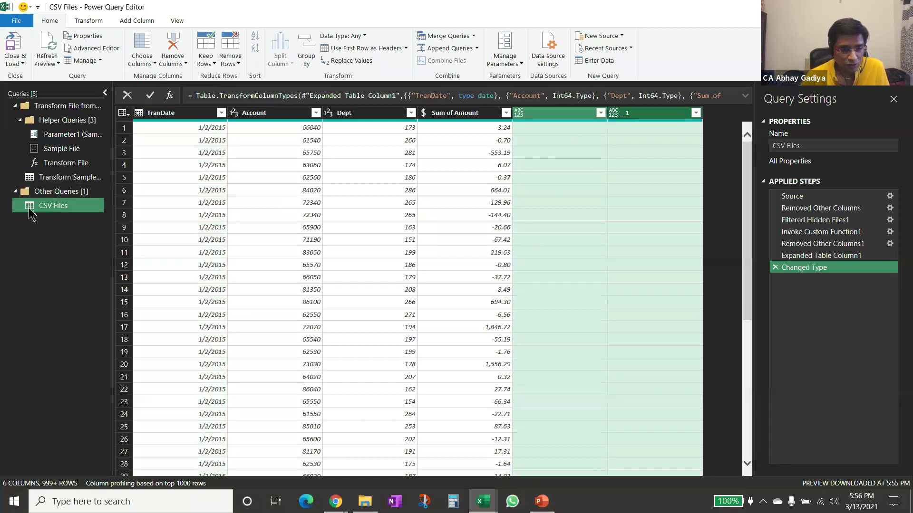
{"action": "left_click", "coordinate": [52, 178]}
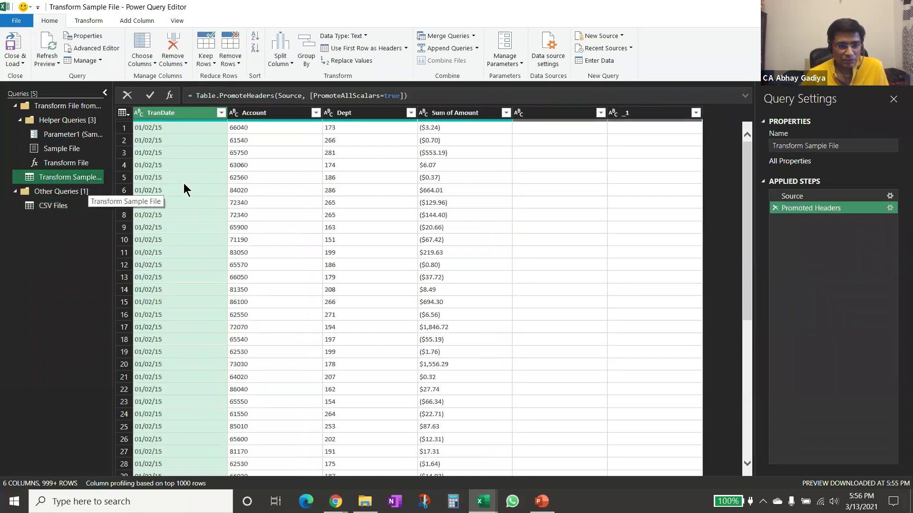
{"action": "left_click", "coordinate": [554, 113]}
{"action": "left_click", "coordinate": [638, 113], "text": "shift"}
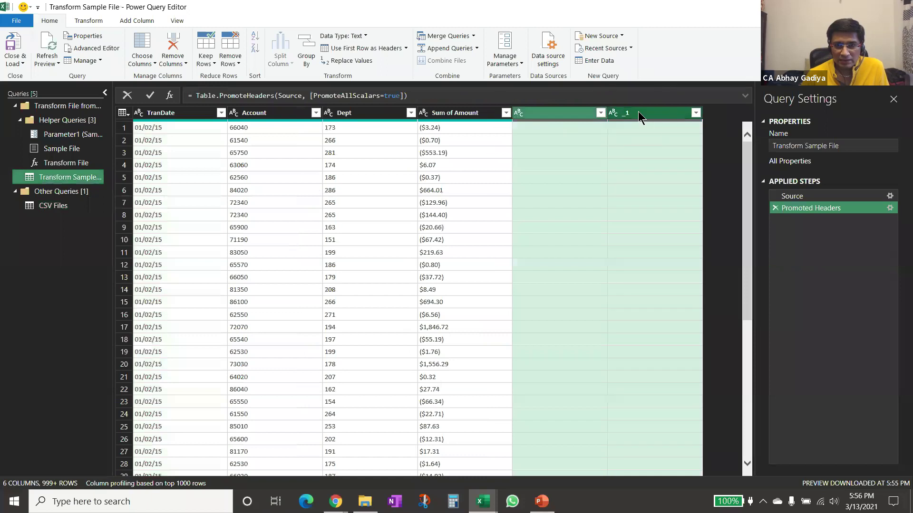
{"action": "right_click", "coordinate": [638, 112]}
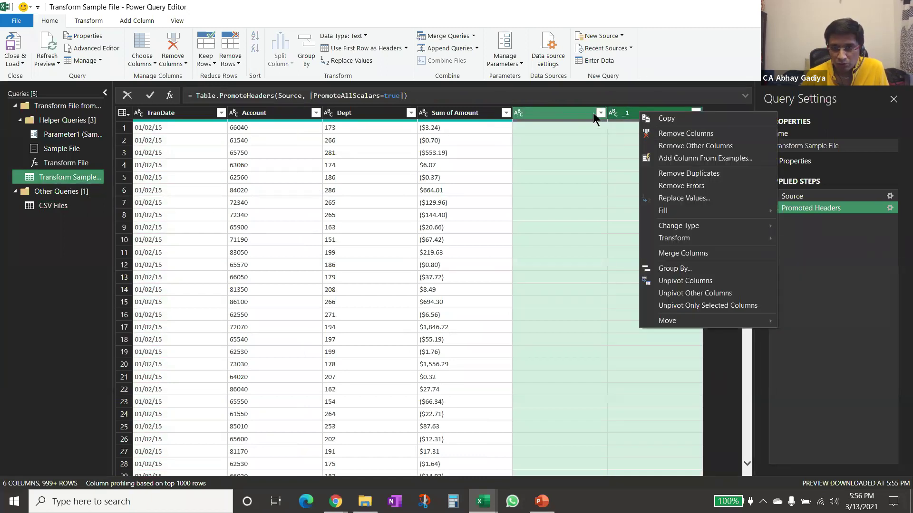
{"action": "left_click", "coordinate": [683, 133]}
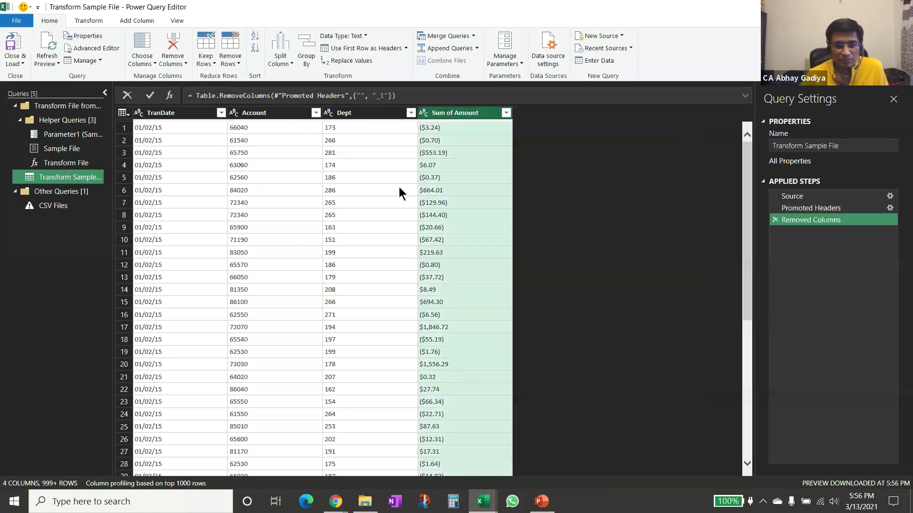
Filter the sample query's TranDate column to exclude Grand Total, loading the complete value list first.
{"action": "scroll", "coordinate": [184, 180], "scroll_direction": "down", "scroll_amount": 1}
{"action": "scroll", "coordinate": [184, 180], "scroll_direction": "down", "scroll_amount": 20}
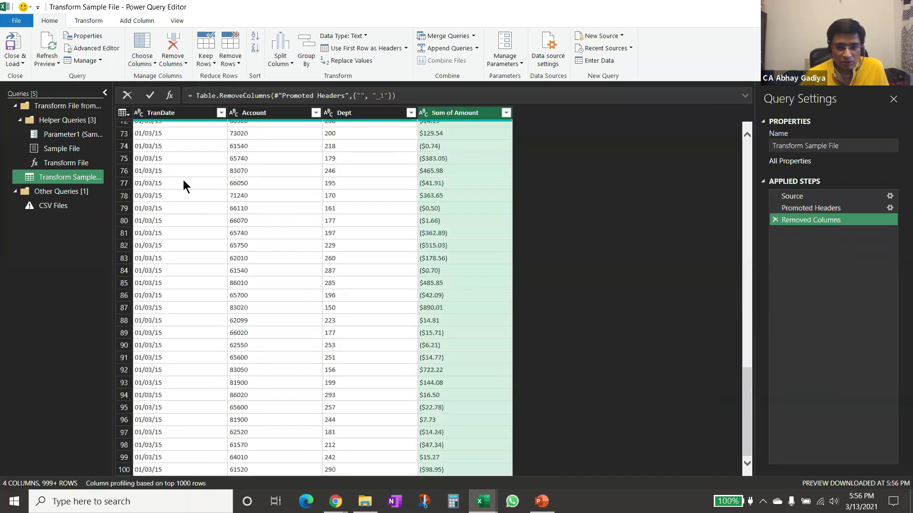
{"action": "scroll", "coordinate": [184, 179], "scroll_direction": "down", "scroll_amount": 20}
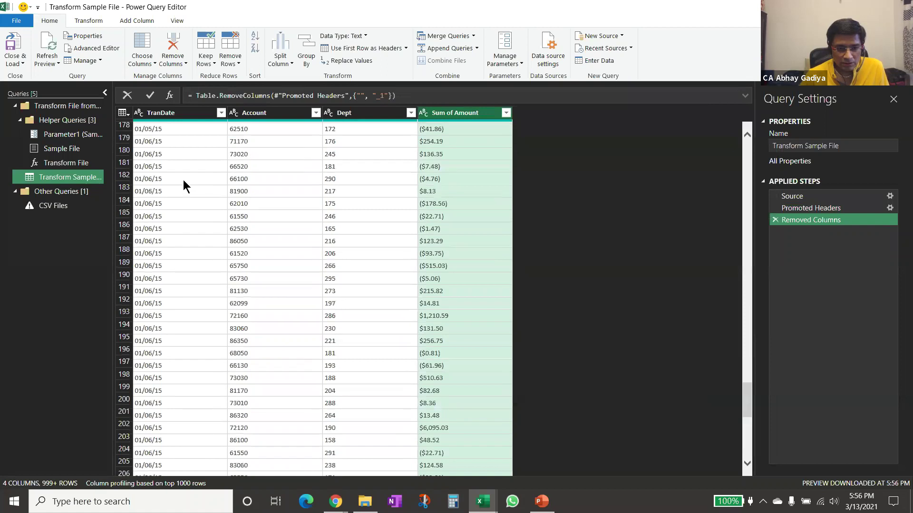
{"action": "left_click", "coordinate": [222, 112]}
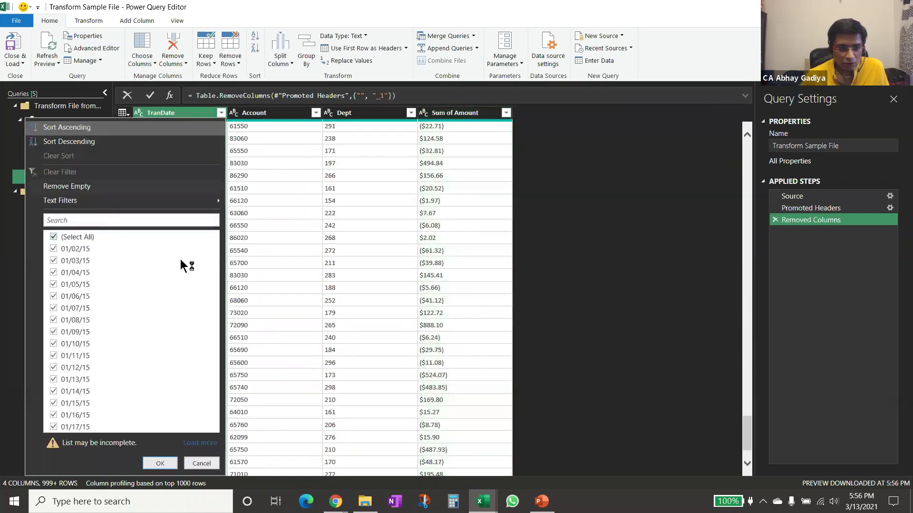
{"action": "left_click", "coordinate": [198, 444]}
{"action": "scroll", "coordinate": [145, 319], "scroll_direction": "down", "scroll_amount": 5}
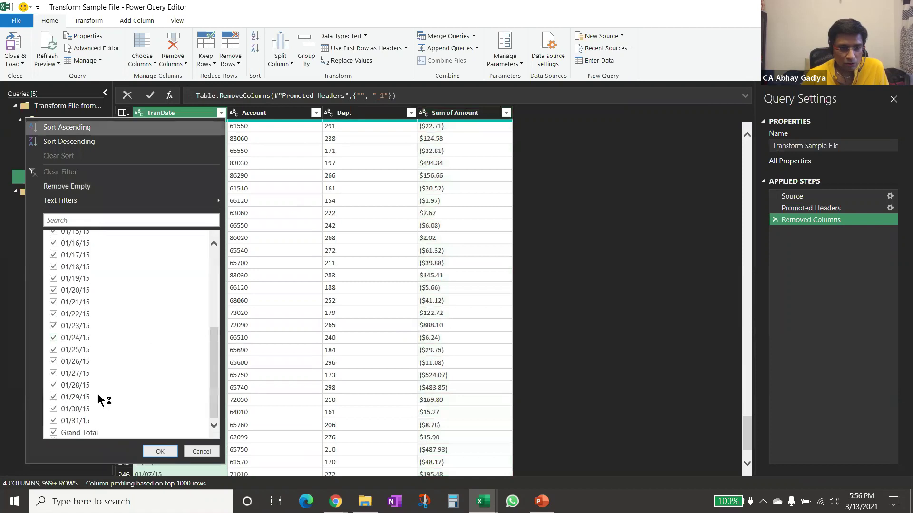
{"action": "left_click", "coordinate": [53, 433]}
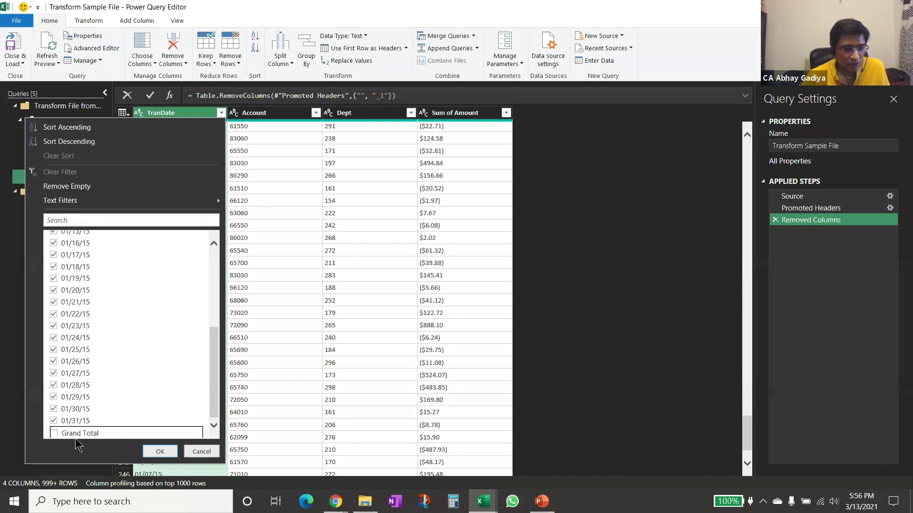
{"action": "left_click", "coordinate": [157, 452]}
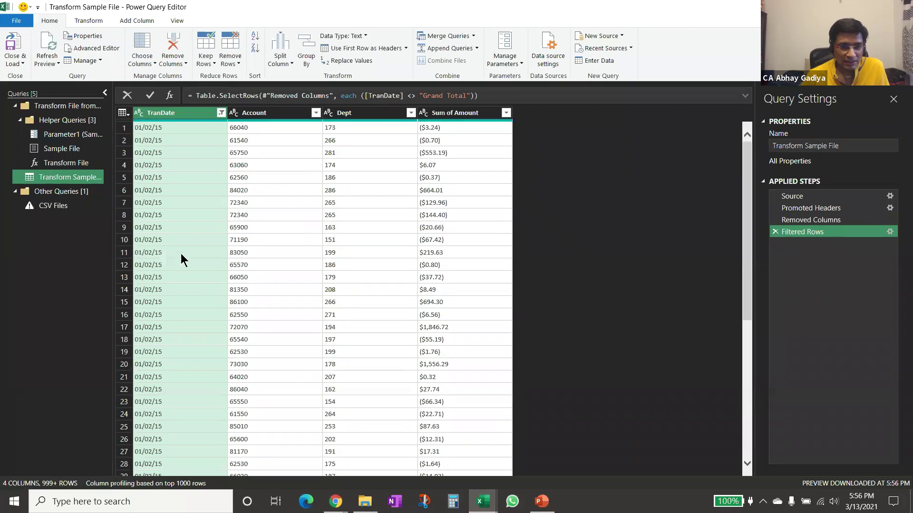
In the CSV Files query, delete the Changed Type step and set the TranDate column's data type to Date.
{"action": "left_click", "coordinate": [67, 212]}
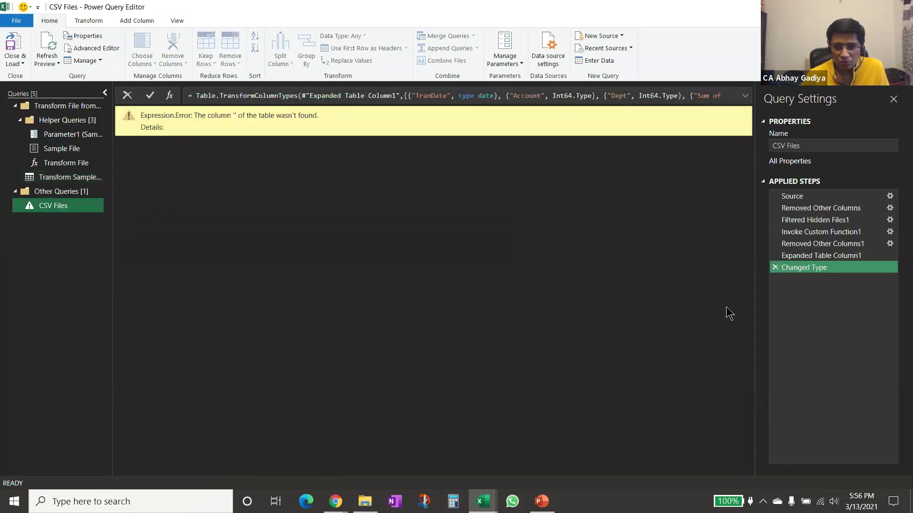
{"action": "left_click", "coordinate": [775, 268]}
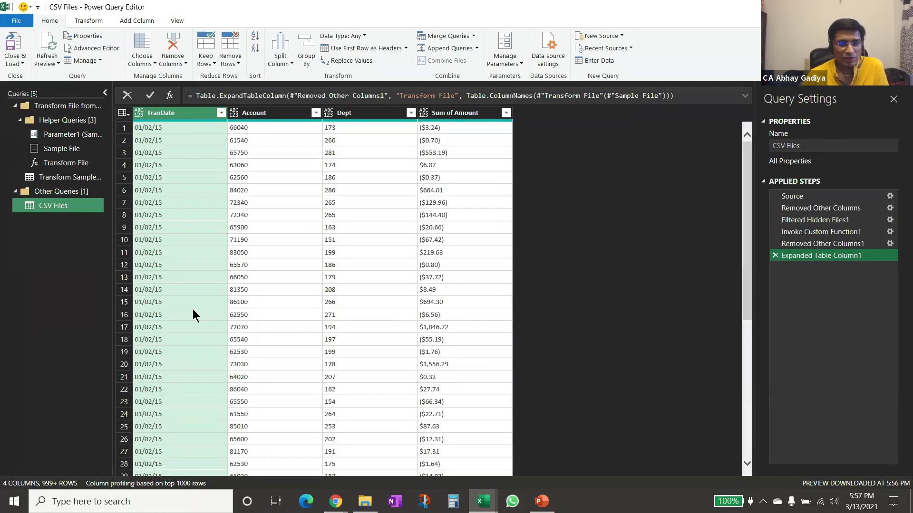
{"action": "left_click", "coordinate": [141, 115]}
{"action": "left_click", "coordinate": [166, 190]}
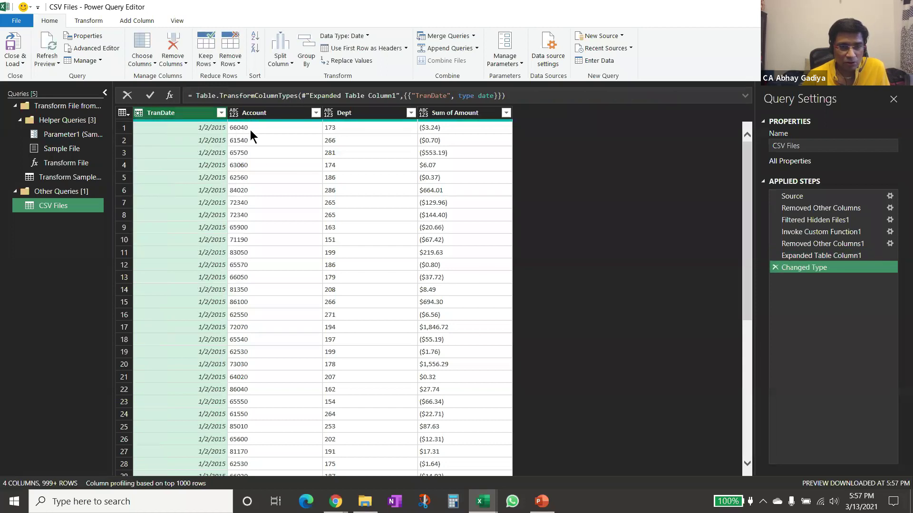
Set the Account and Dept columns to Text and the Sum of Amount column to Decimal Number.
{"action": "left_click", "coordinate": [234, 113]}
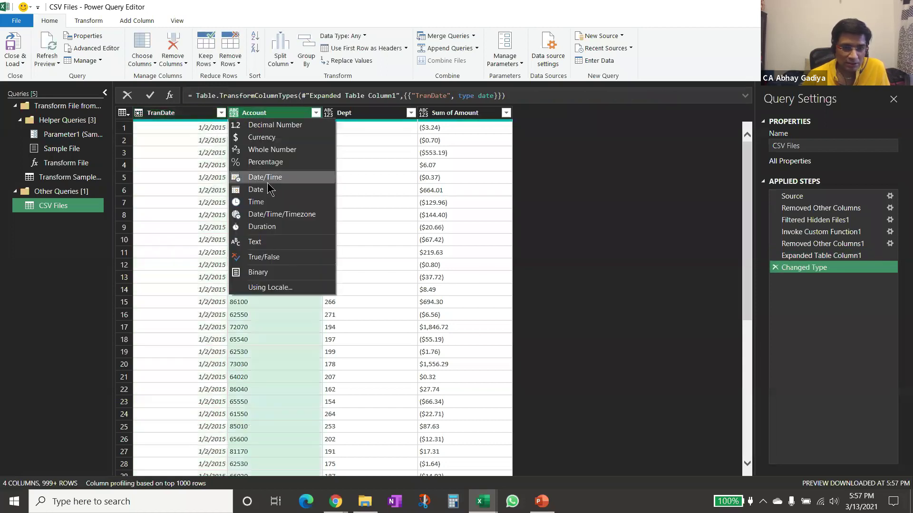
{"action": "left_click", "coordinate": [273, 240]}
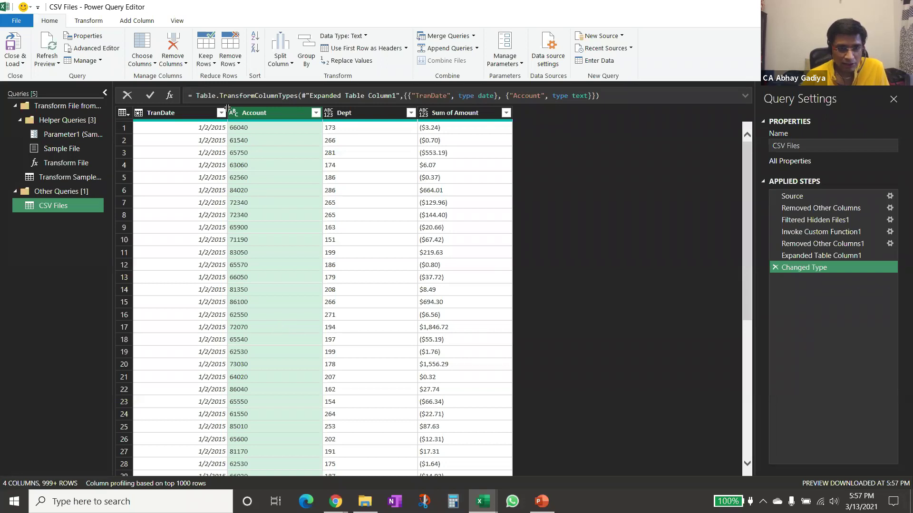
{"action": "left_click", "coordinate": [328, 113]}
{"action": "left_click", "coordinate": [358, 241]}
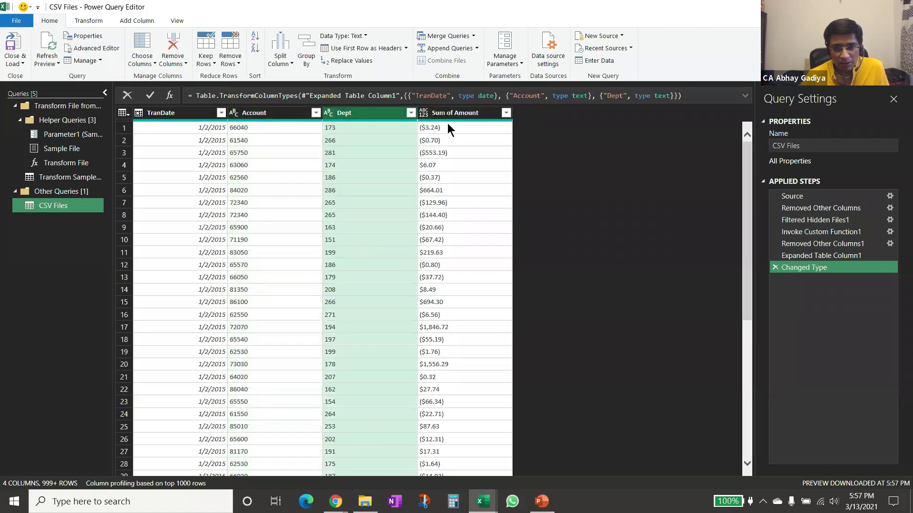
{"action": "left_click", "coordinate": [423, 114]}
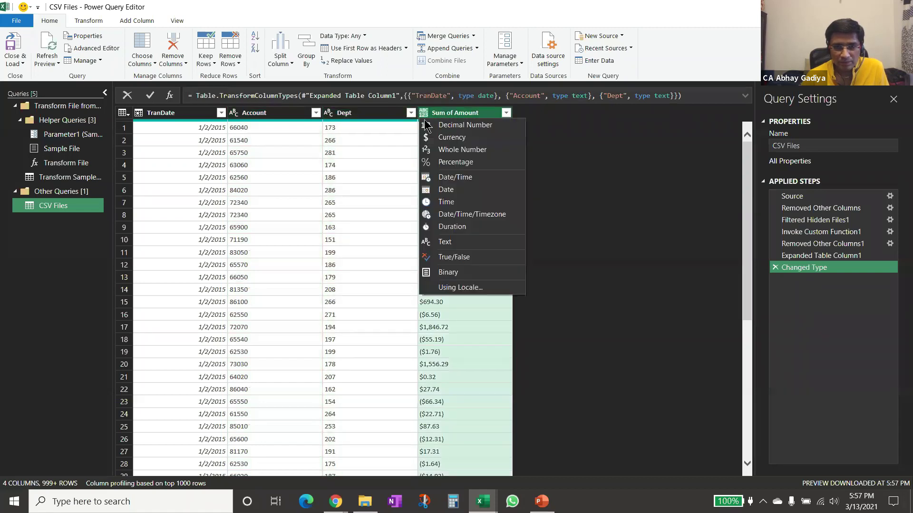
{"action": "left_click", "coordinate": [467, 126]}
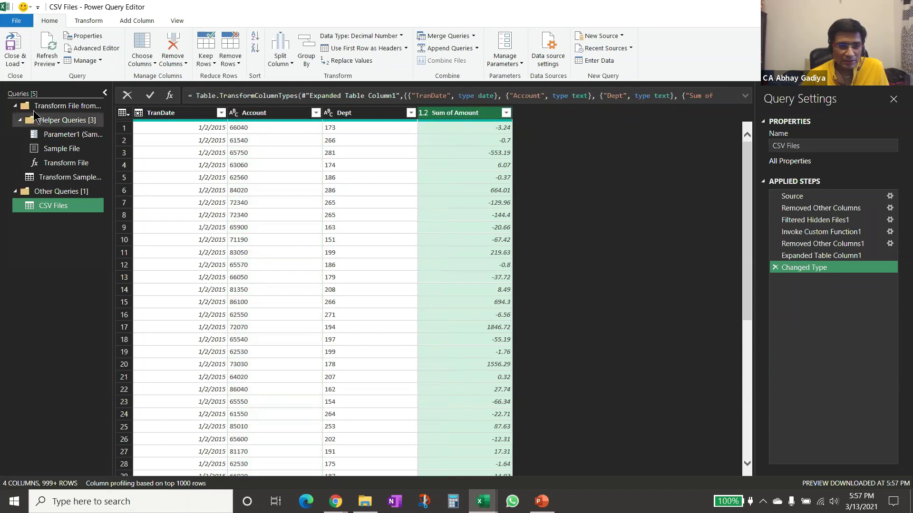
Close the query editor, load the combined CSV Files query into the workbook as a table, and check its loaded row count.
{"action": "left_click", "coordinate": [13, 43]}
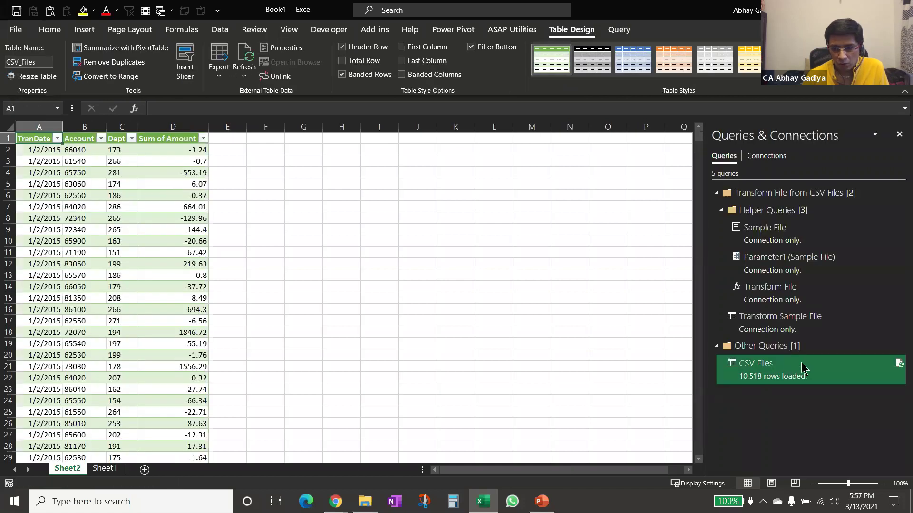
{"action": "mouse_move", "coordinate": [805, 373]}
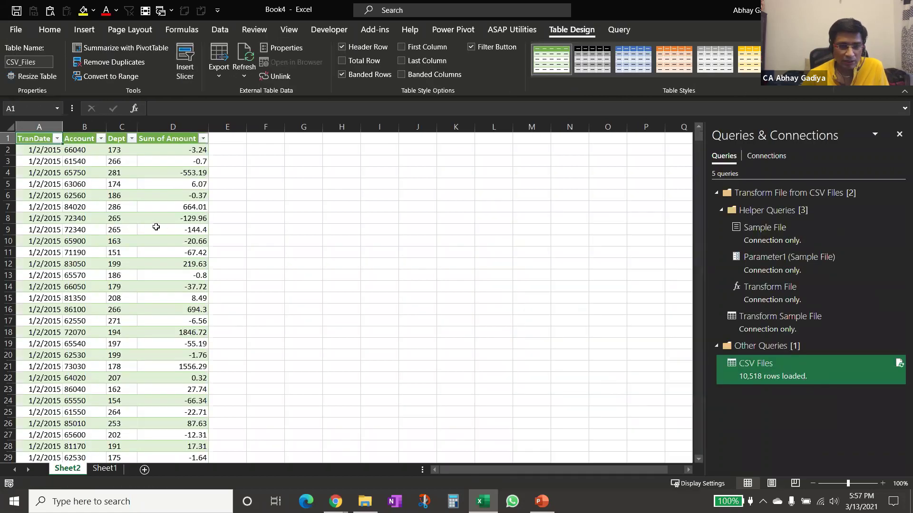
{"action": "left_click", "coordinate": [159, 229]}
{"action": "mouse_move", "coordinate": [751, 386]}
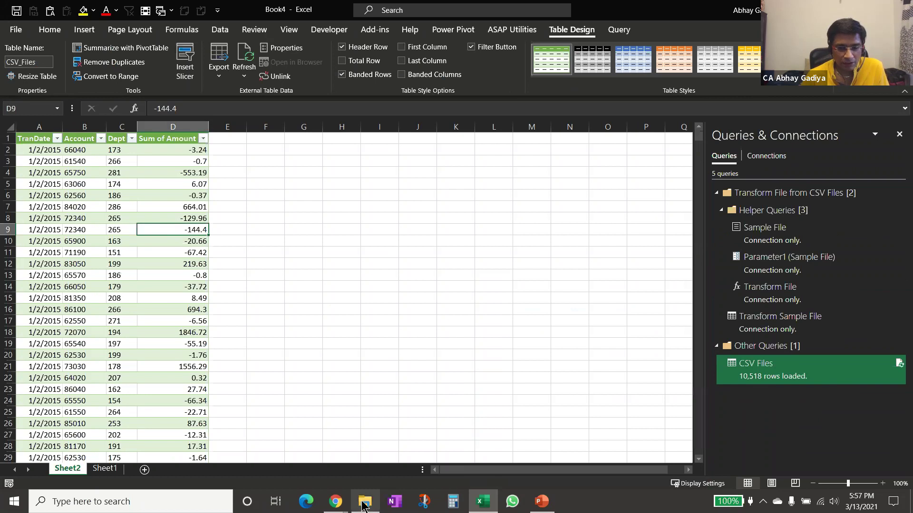
Switch to File Explorer and duplicate the E May 2015 file within the CSV Files folder.
{"action": "left_click", "coordinate": [364, 503]}
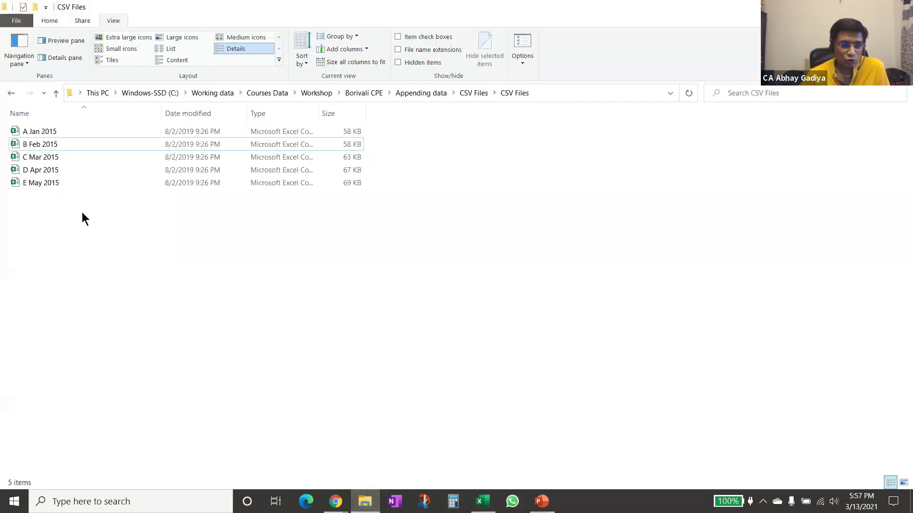
{"action": "left_click", "coordinate": [56, 183]}
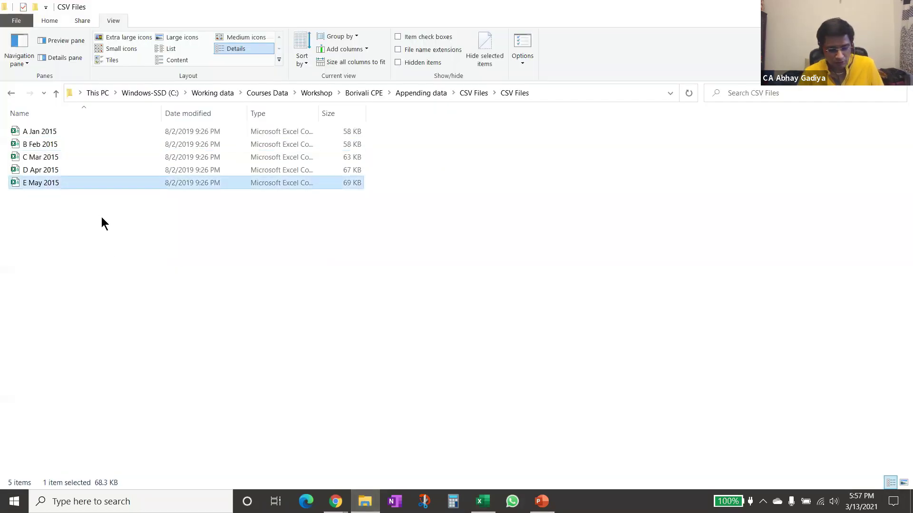
{"action": "key", "text": "ctrl+c"}
{"action": "key", "text": "ctrl+v"}
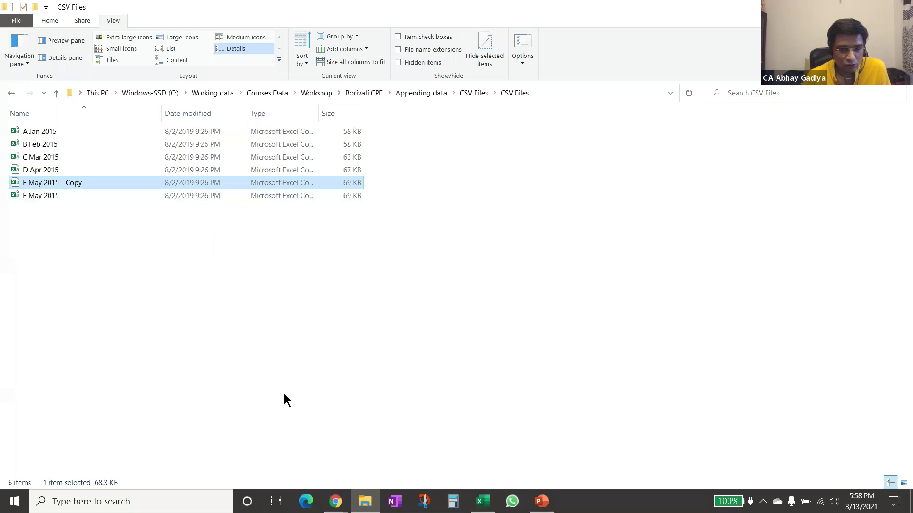
Switch to Excel, refresh the CSV Files query with the duplicated file included, and check the last row of the table.
{"action": "left_click", "coordinate": [482, 502]}
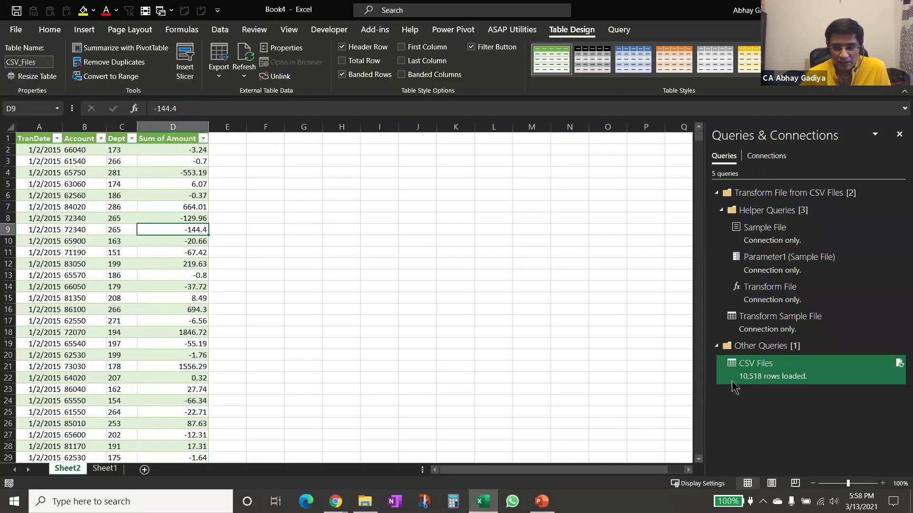
{"action": "right_click", "coordinate": [759, 381]}
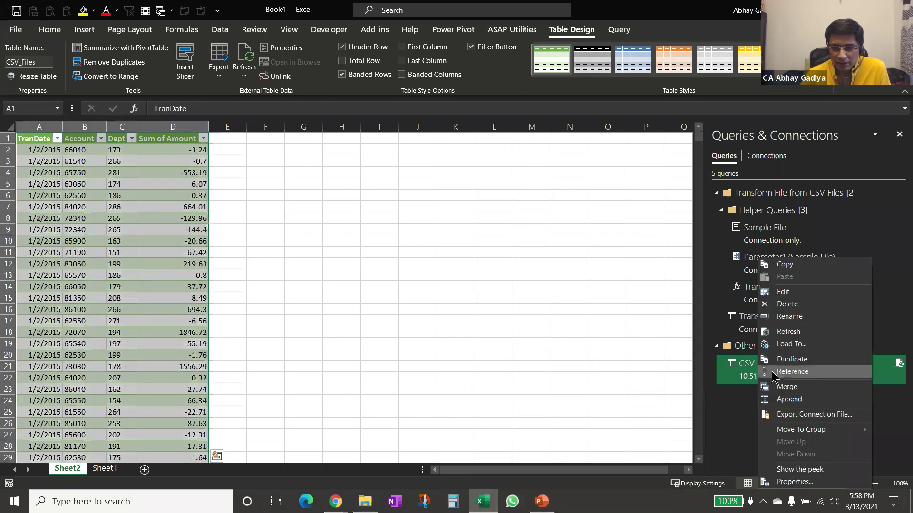
{"action": "left_click", "coordinate": [569, 367]}
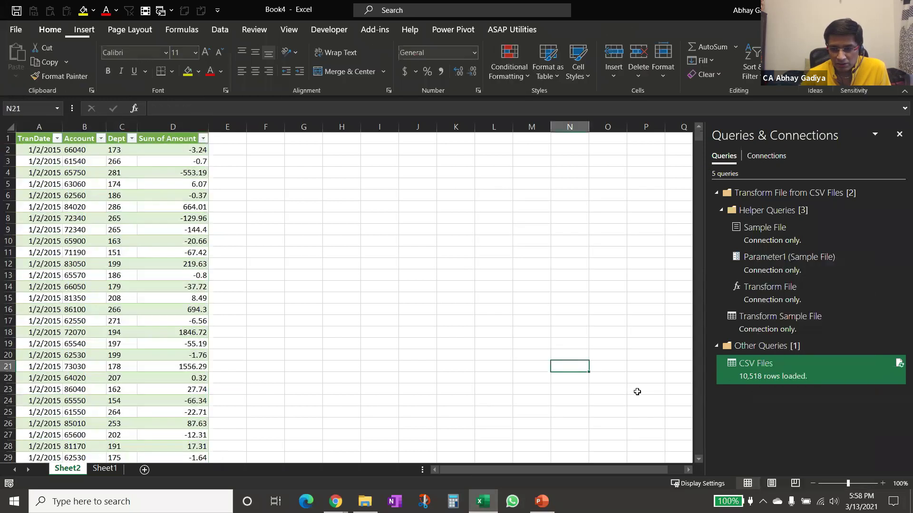
{"action": "mouse_move", "coordinate": [753, 384]}
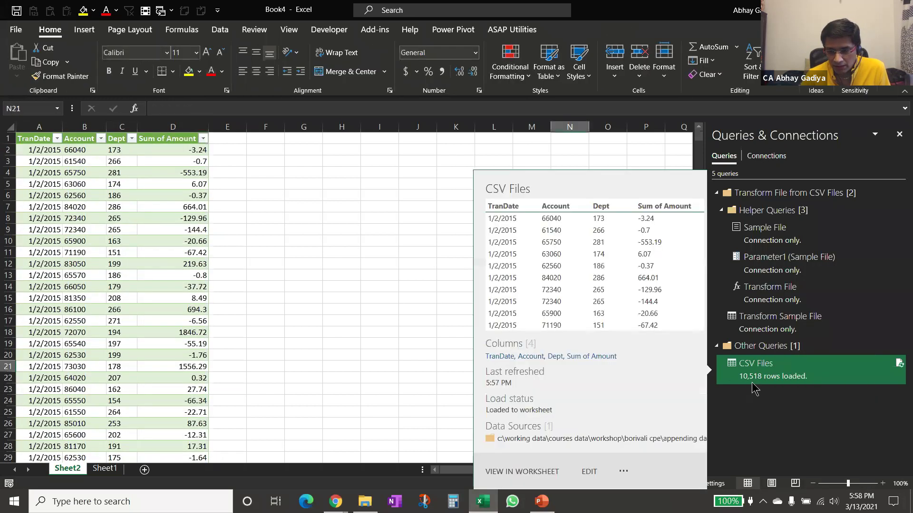
{"action": "left_click", "coordinate": [782, 378]}
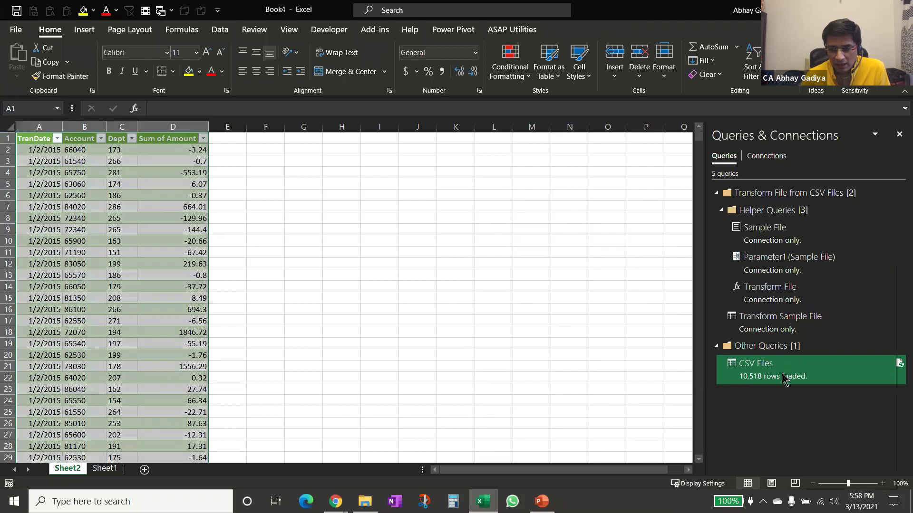
{"action": "right_click", "coordinate": [782, 379]}
{"action": "left_click", "coordinate": [812, 332]}
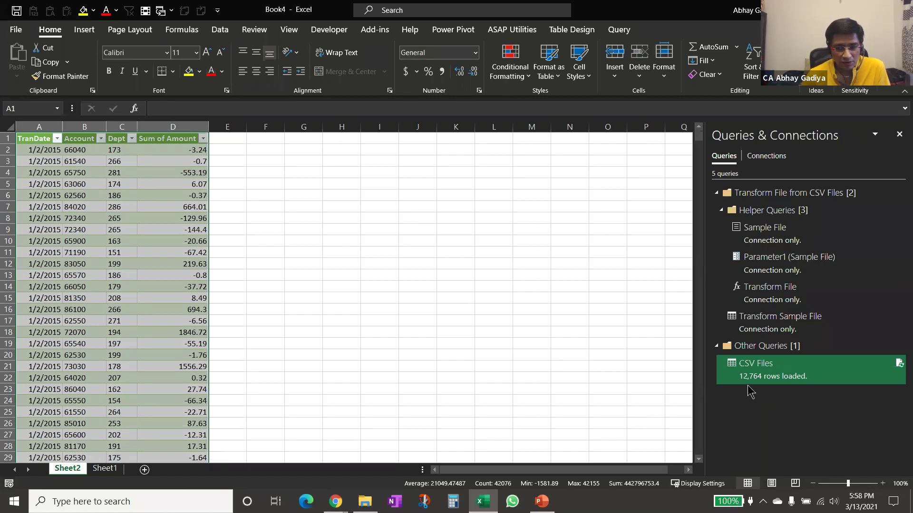
{"action": "mouse_move", "coordinate": [745, 388]}
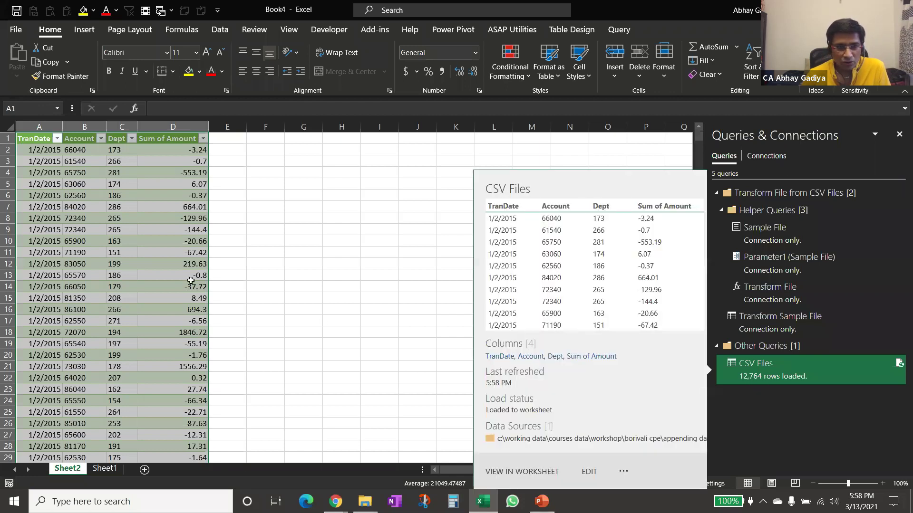
{"action": "left_click", "coordinate": [101, 263]}
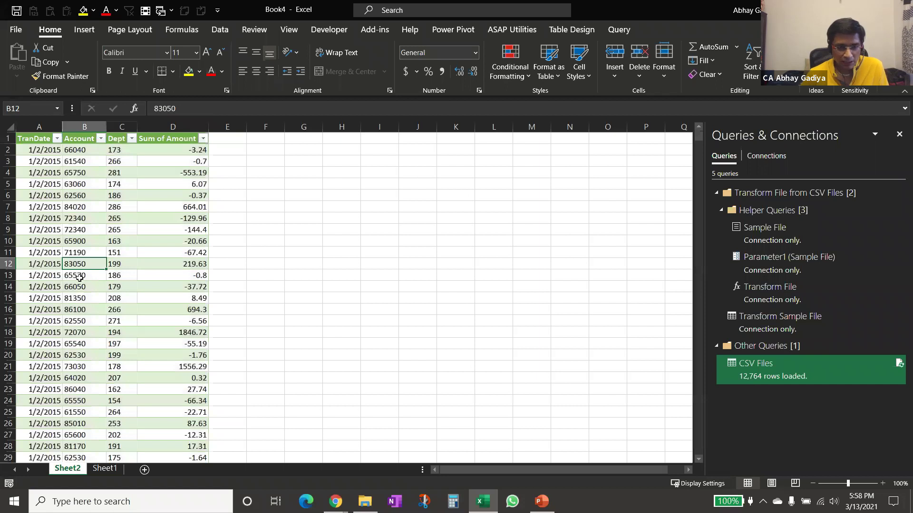
{"action": "key", "text": "ctrl+Down"}
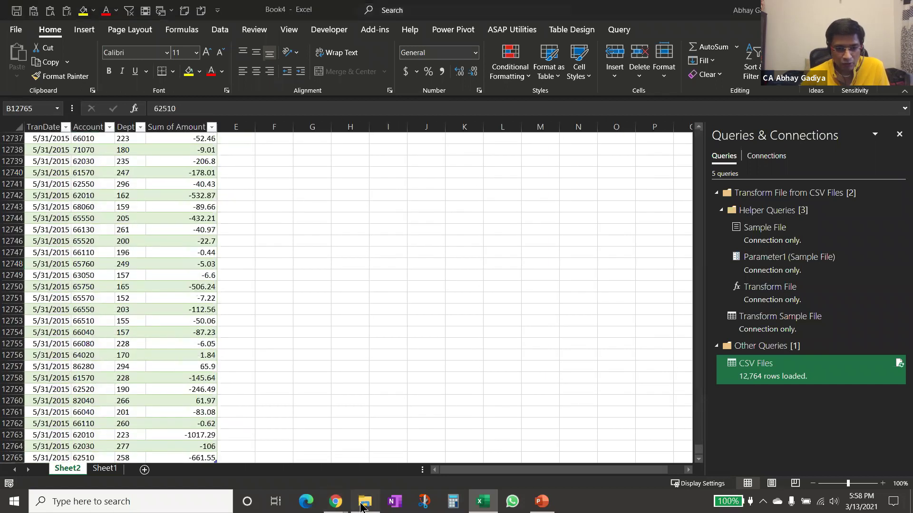
Switch to File Explorer and delete the E May 2015 - Copy file from the CSV Files folder.
{"action": "left_click", "coordinate": [365, 501]}
{"action": "left_click", "coordinate": [50, 172]}
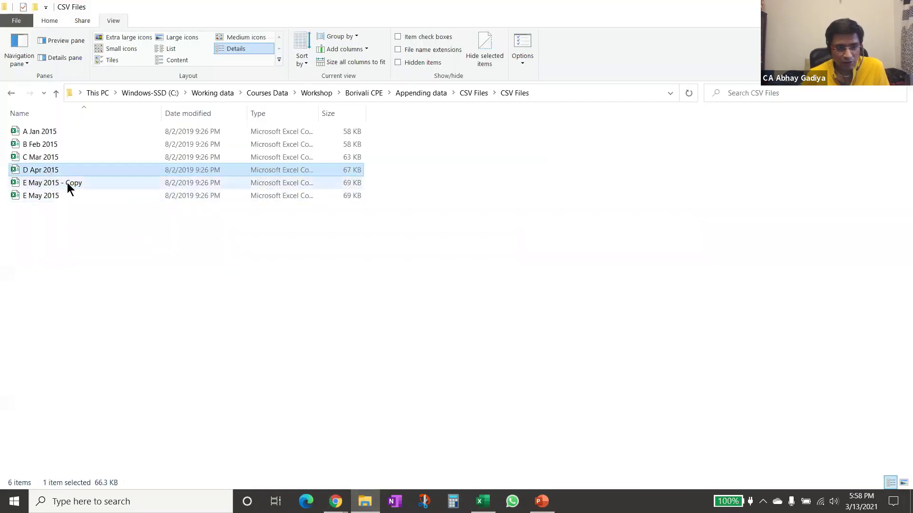
{"action": "left_click", "coordinate": [67, 183]}
{"action": "key", "text": "Delete"}
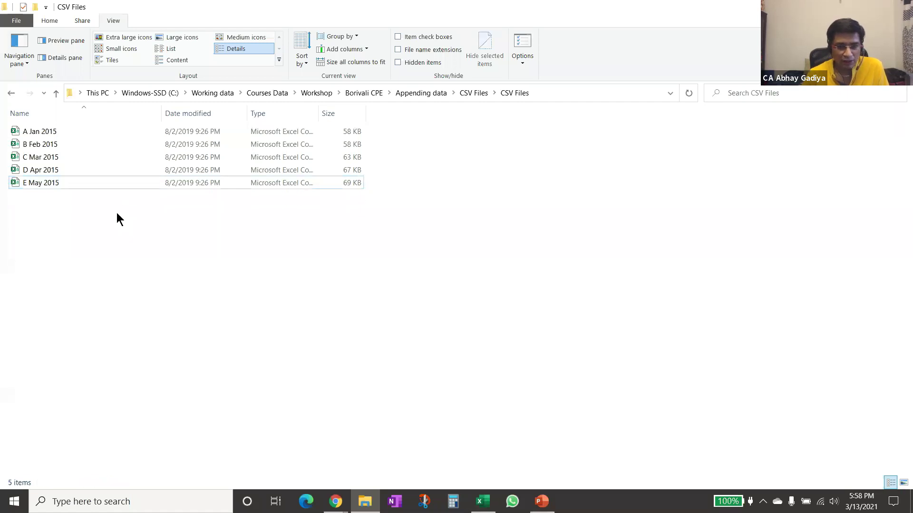
Switch back to Excel and refresh the CSV Files query to drop the deleted file's rows.
{"action": "left_click", "coordinate": [482, 502]}
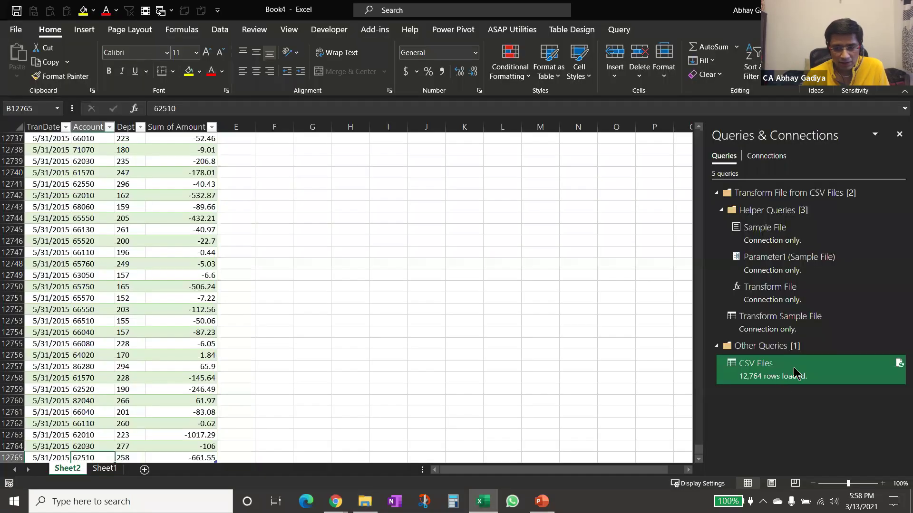
{"action": "right_click", "coordinate": [795, 372]}
{"action": "left_click", "coordinate": [826, 330]}
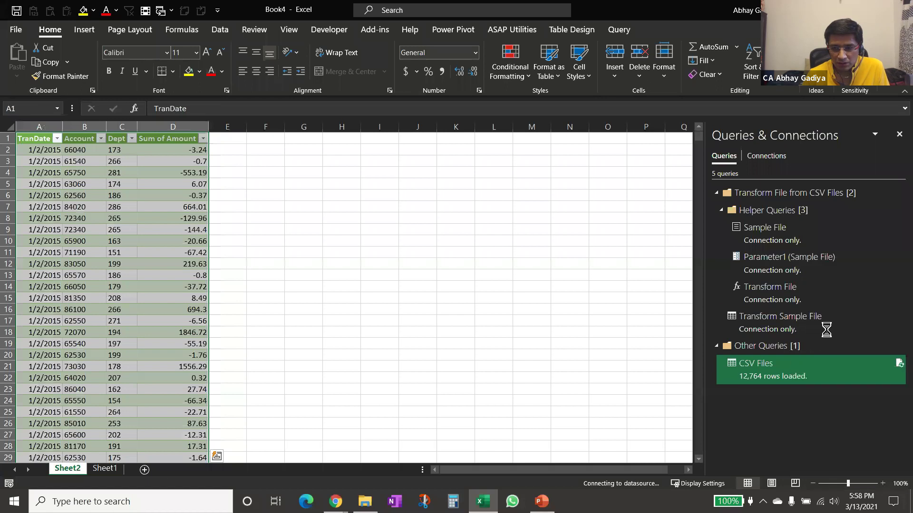
{"action": "left_click", "coordinate": [134, 296]}
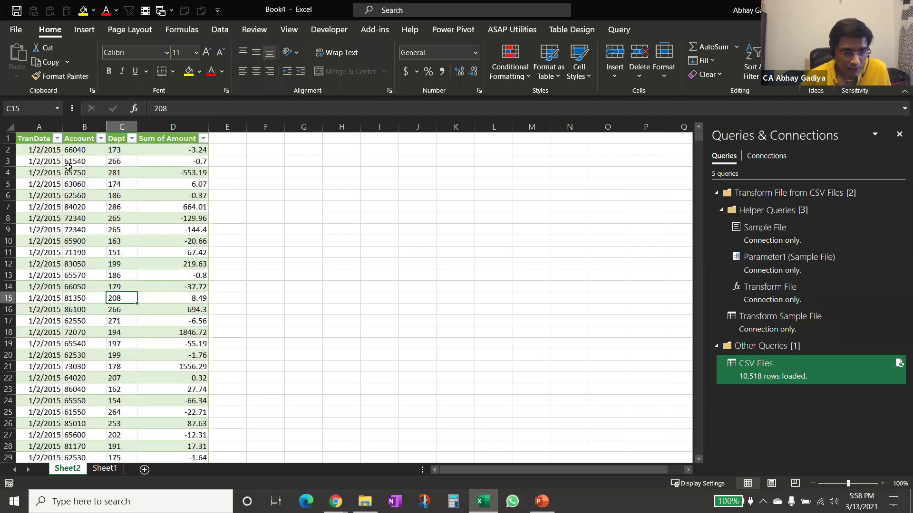
Duplicate the CSV Files query and rename the copy as Summary by Dep.
{"action": "right_click", "coordinate": [783, 378]}
{"action": "left_click", "coordinate": [832, 365]}
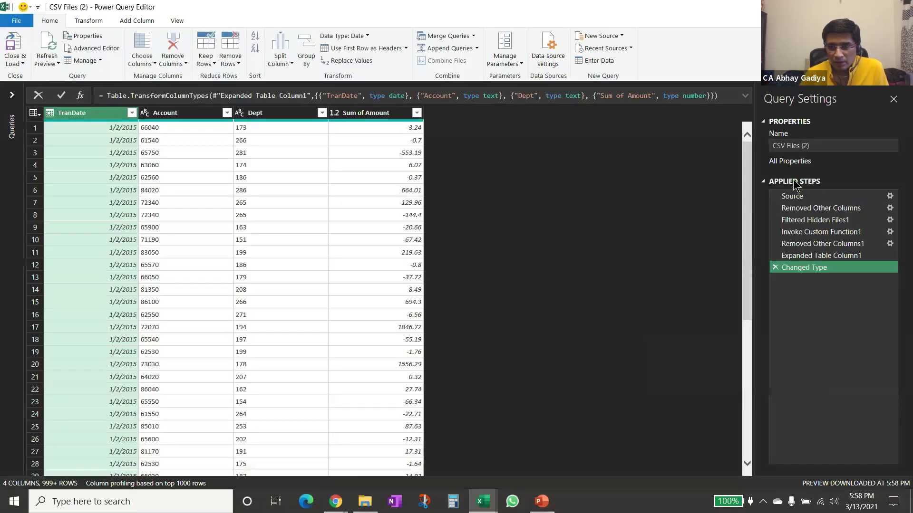
{"action": "type", "text": "Summary by Dep"}
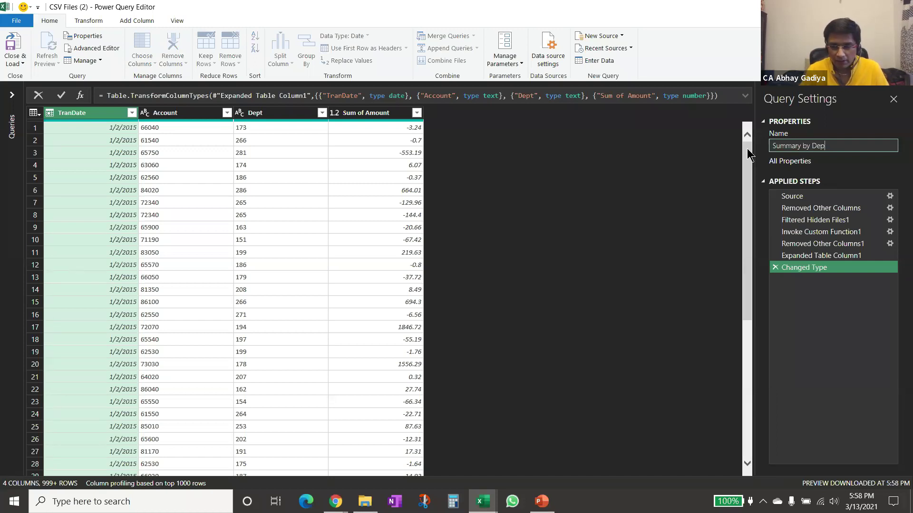
{"action": "key", "text": "Return"}
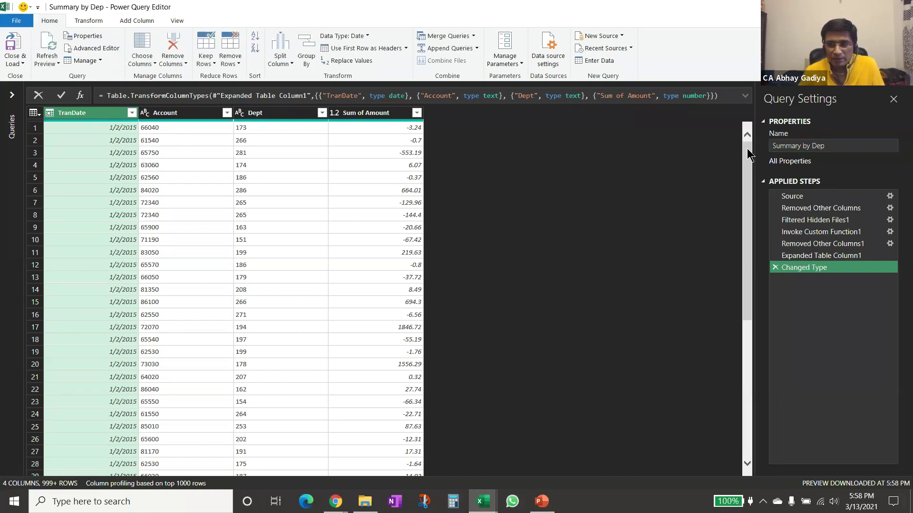
Add a Month Name column derived from the TranDate column in the Summary by Dep query.
{"action": "left_click", "coordinate": [324, 186]}
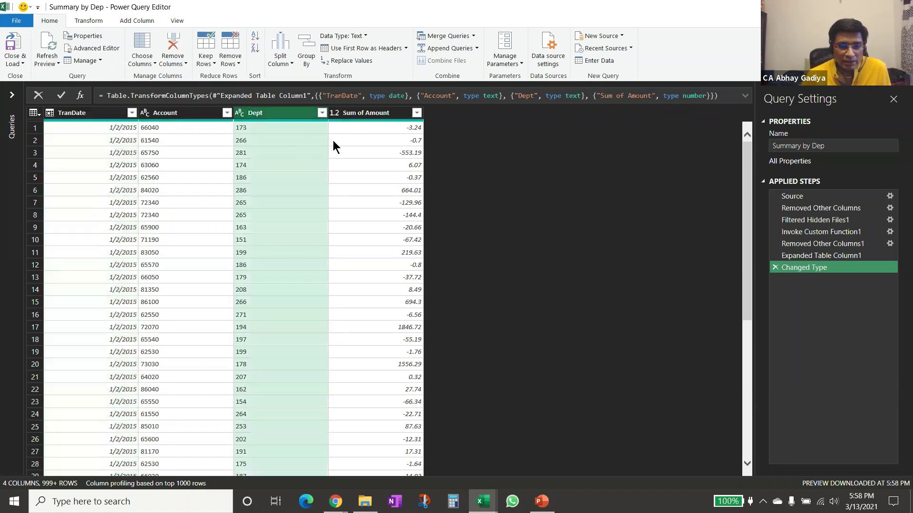
{"action": "left_click", "coordinate": [81, 114]}
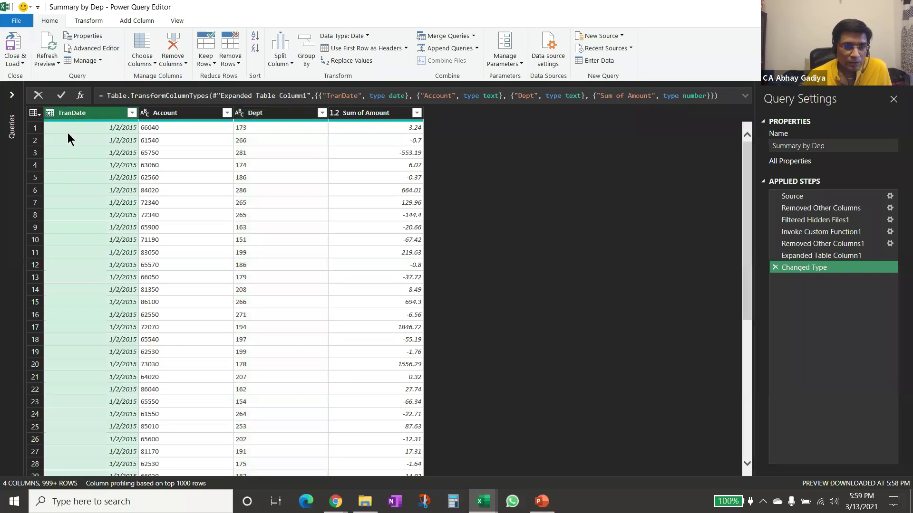
{"action": "left_click", "coordinate": [138, 20]}
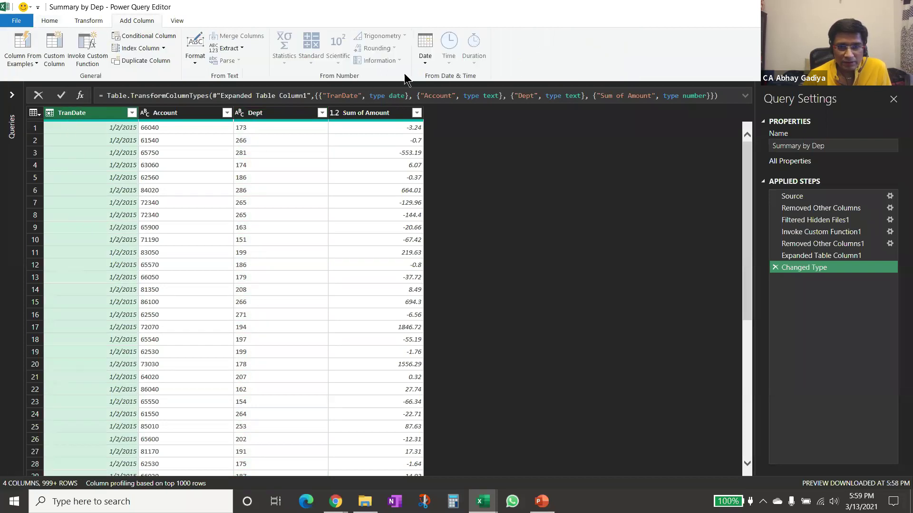
{"action": "left_click", "coordinate": [431, 58]}
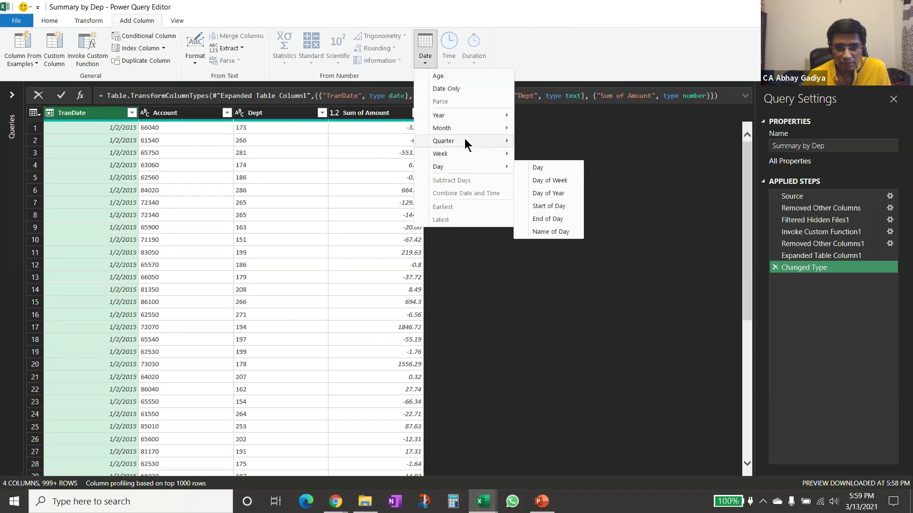
{"action": "mouse_move", "coordinate": [463, 129]}
{"action": "left_click", "coordinate": [565, 181]}
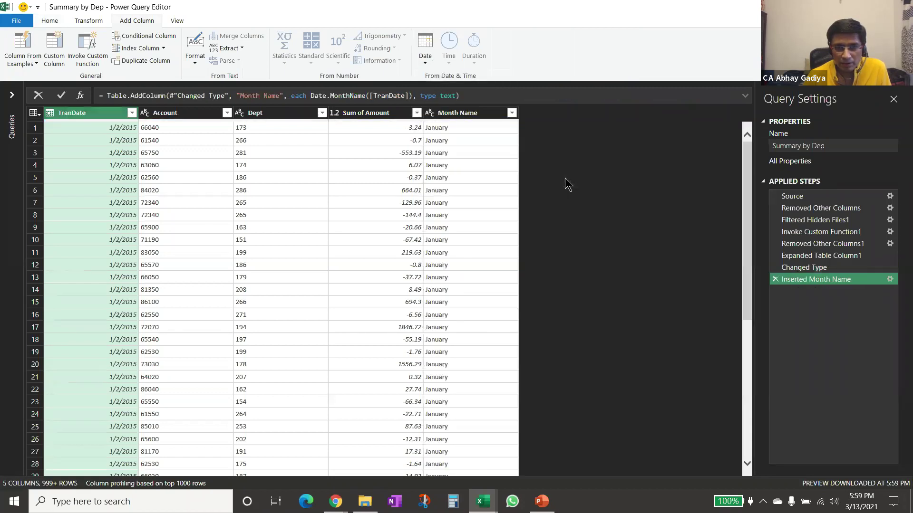
Start a Group By on the Dept and Month Name columns and name the new aggregated column Total Amount.
{"action": "left_click", "coordinate": [270, 114]}
{"action": "left_click", "coordinate": [442, 140], "text": "ctrl"}
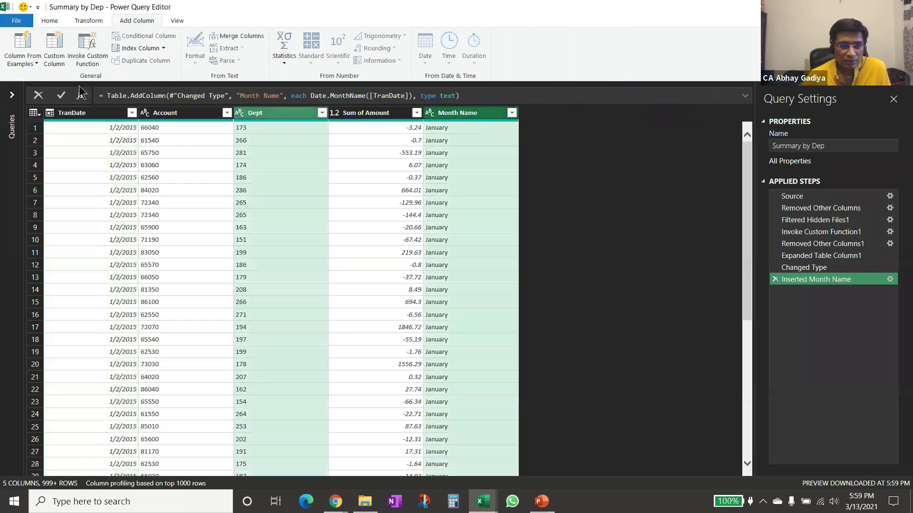
{"action": "left_click", "coordinate": [87, 22]}
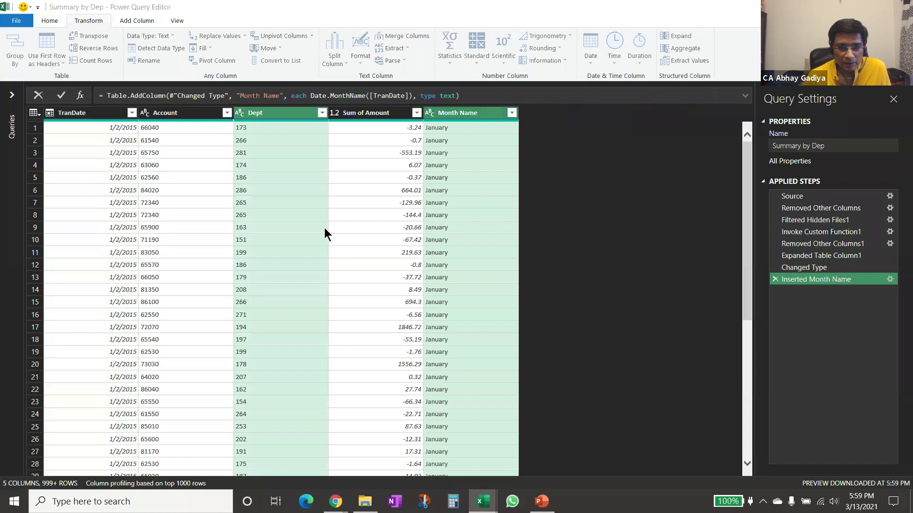
{"action": "left_click_drag", "start_coordinate": [335, 284], "coordinate": [246, 281]}
{"action": "type", "text": "Total of d"}
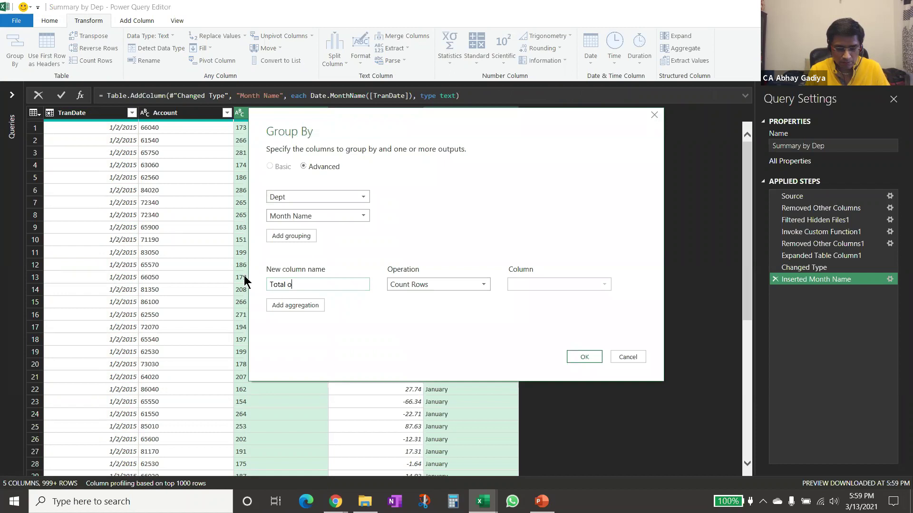
{"action": "key", "text": "BackSpace"}
{"action": "key", "text": "BackSpace"}
{"action": "key", "text": "BackSpace"}
{"action": "key", "text": "BackSpace"}
{"action": "type", "text": "Amount"}
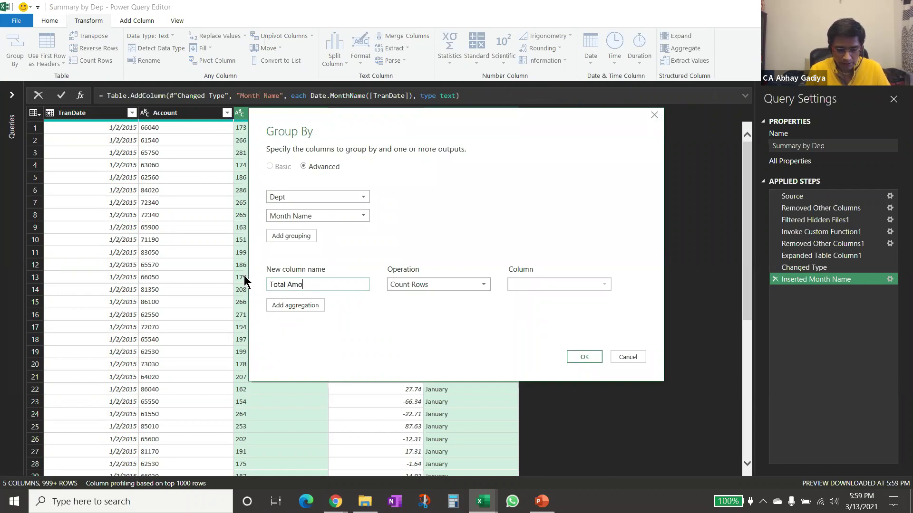
Set the Total Amount aggregation to the Sum of the Sum of Amount column and apply the grouping.
{"action": "left_click", "coordinate": [443, 286]}
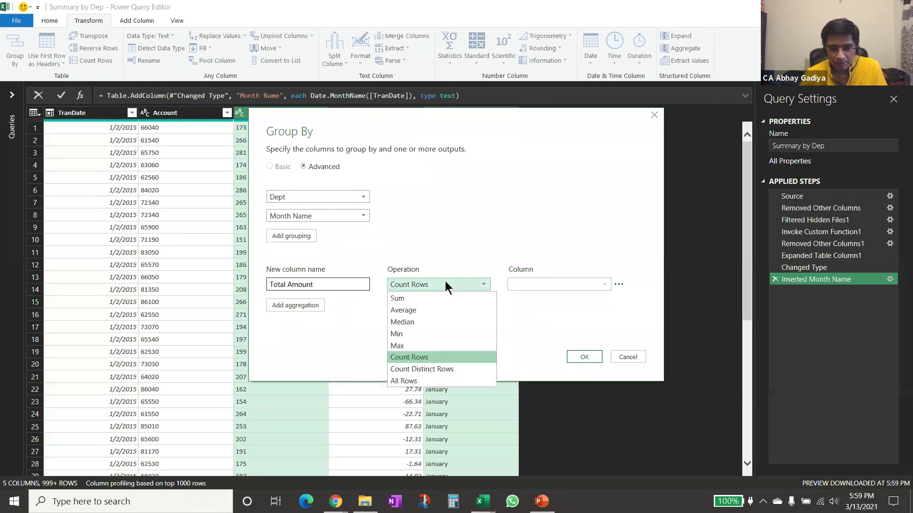
{"action": "left_click", "coordinate": [443, 295]}
{"action": "left_click", "coordinate": [549, 285]}
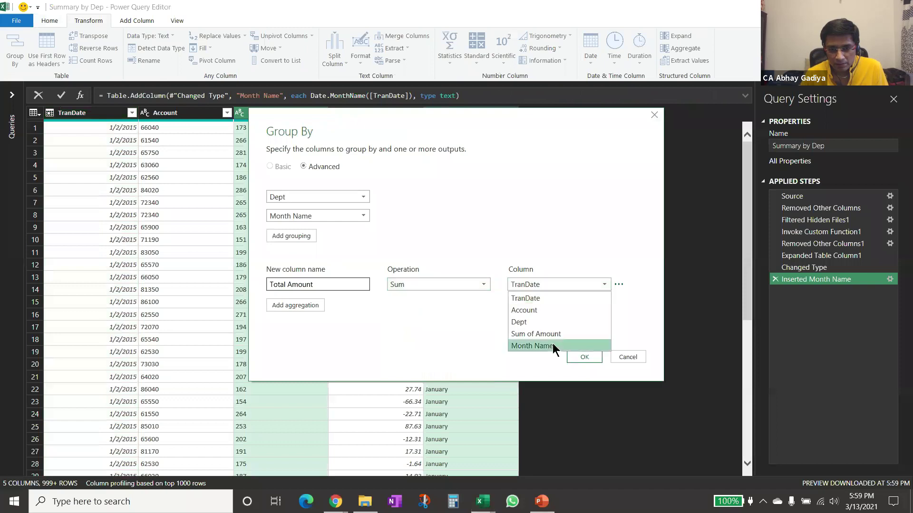
{"action": "left_click", "coordinate": [535, 333]}
{"action": "left_click", "coordinate": [584, 357]}
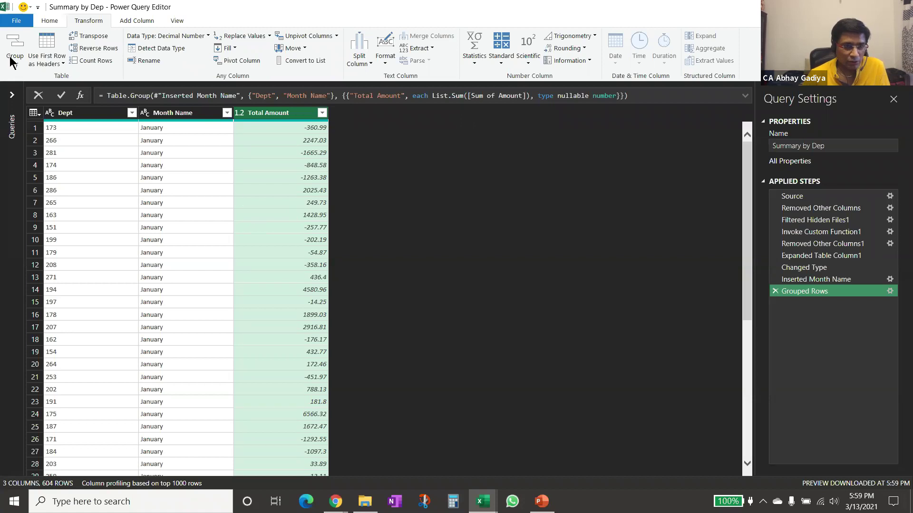
Close the query editor and load the Summary by Dep query into a new worksheet as a table.
{"action": "left_click", "coordinate": [49, 21]}
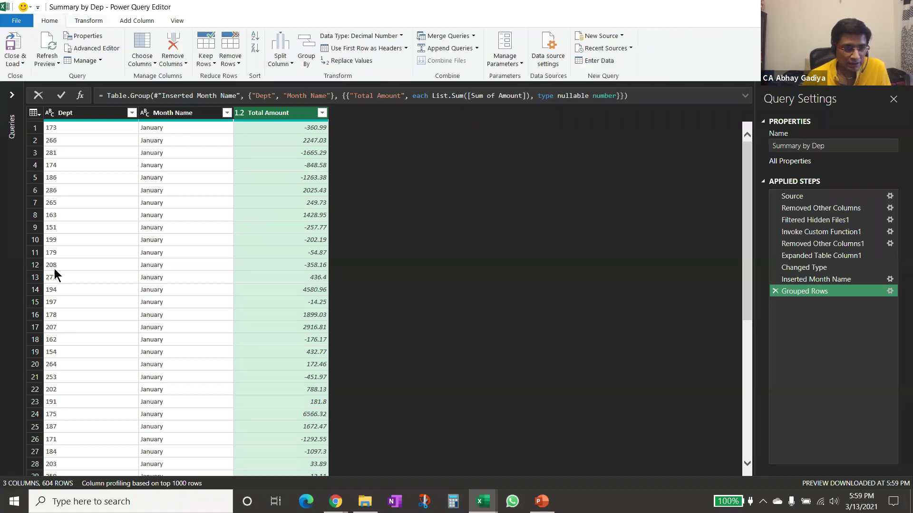
{"action": "left_click", "coordinate": [15, 64]}
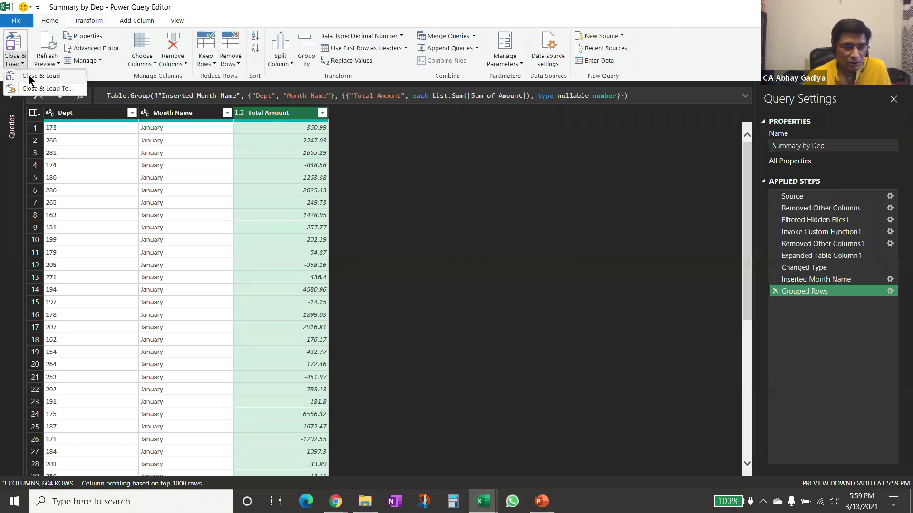
{"action": "left_click", "coordinate": [29, 77]}
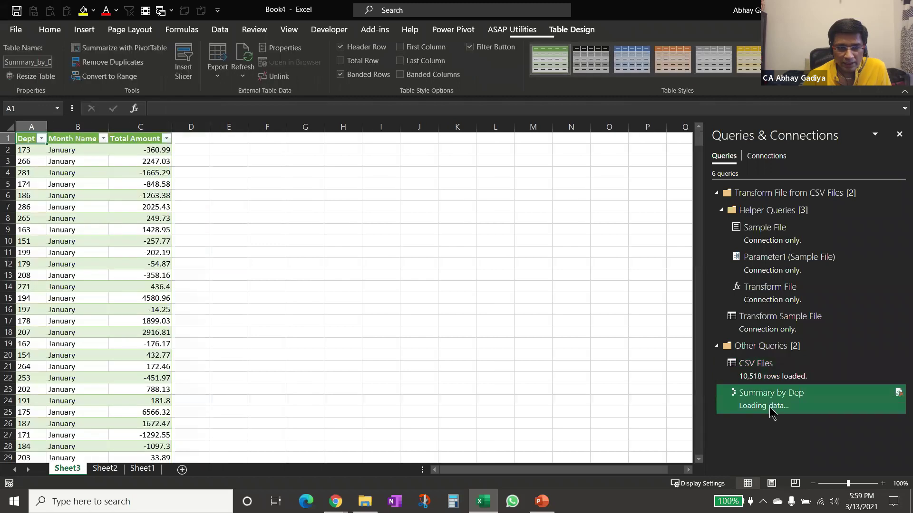
{"action": "left_click", "coordinate": [52, 196]}
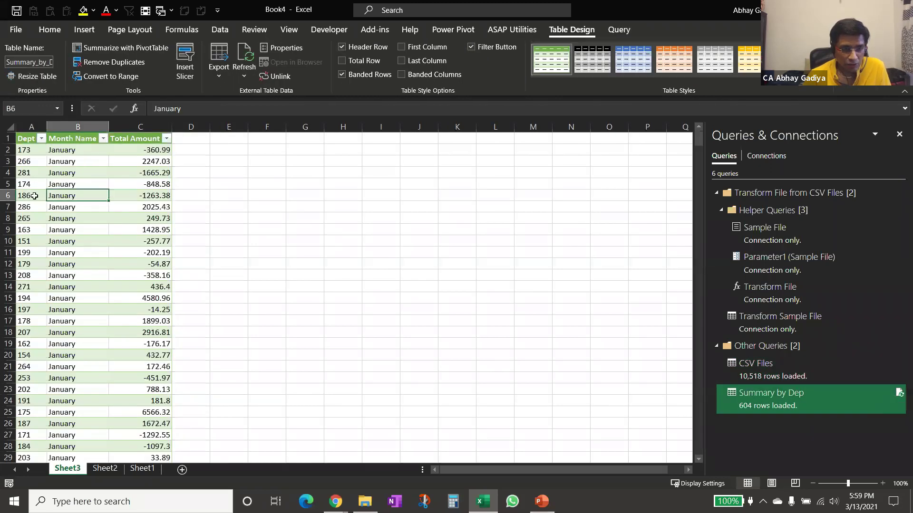
Sort the Summary by Dep query by Dept in ascending order and load the result back to the worksheet.
{"action": "double_click", "coordinate": [821, 408]}
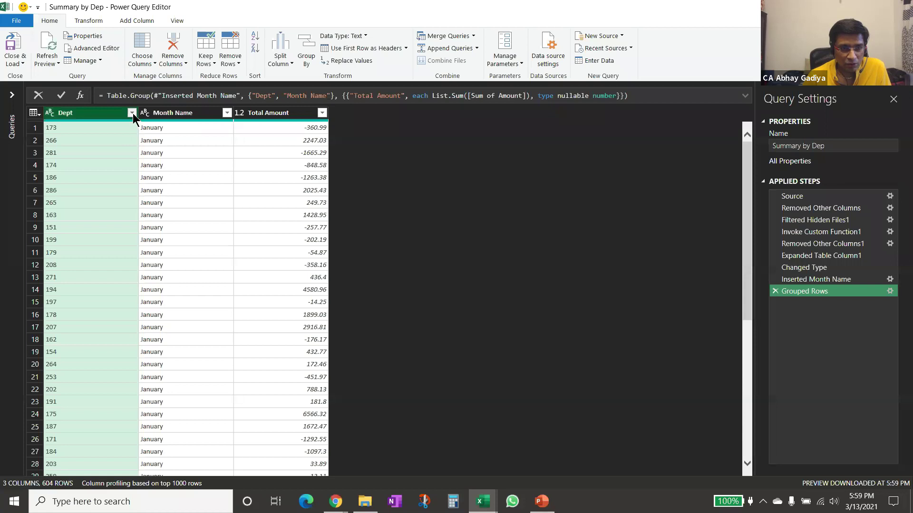
{"action": "left_click", "coordinate": [131, 115]}
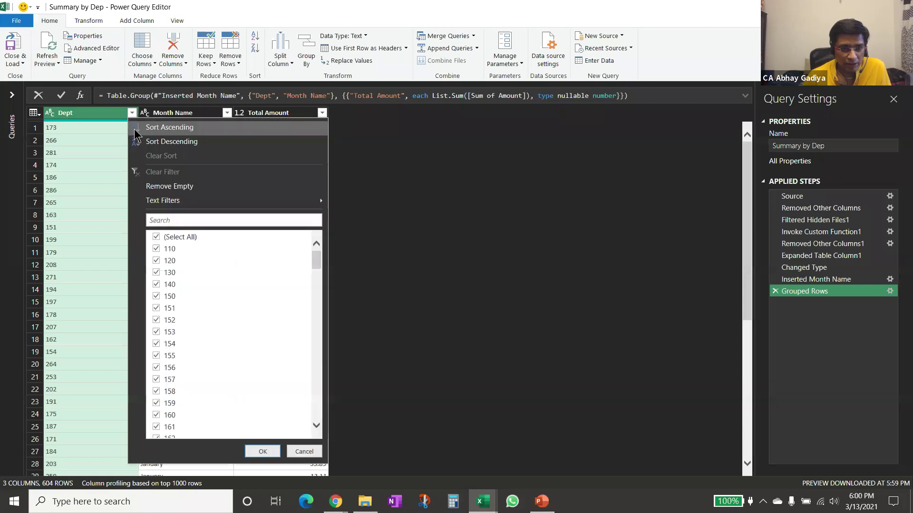
{"action": "left_click", "coordinate": [161, 126]}
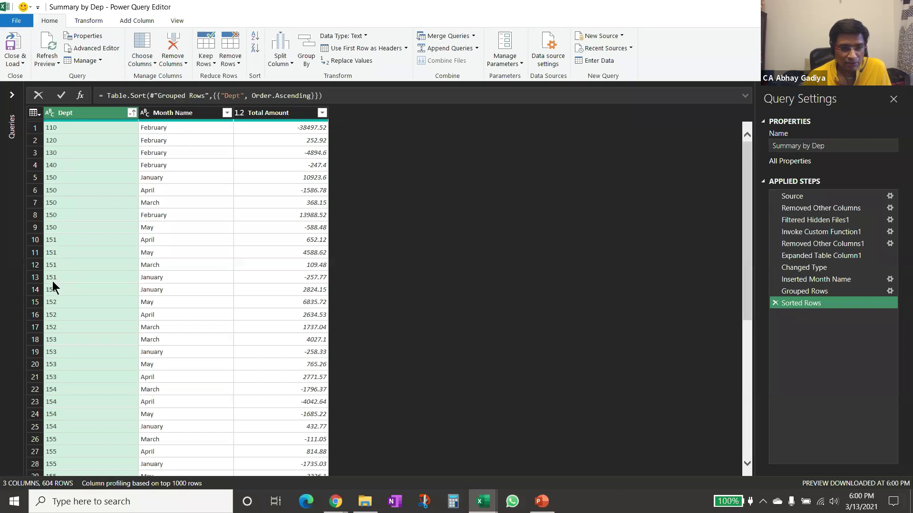
{"action": "left_click", "coordinate": [19, 45]}
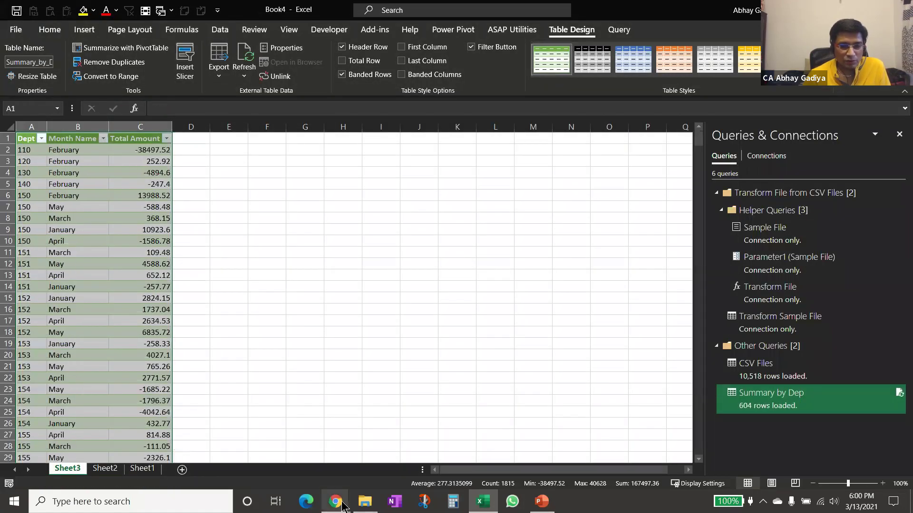
Select all values in the Total Amount column of the summary table to check their sum.
{"action": "mouse_move", "coordinate": [749, 411]}
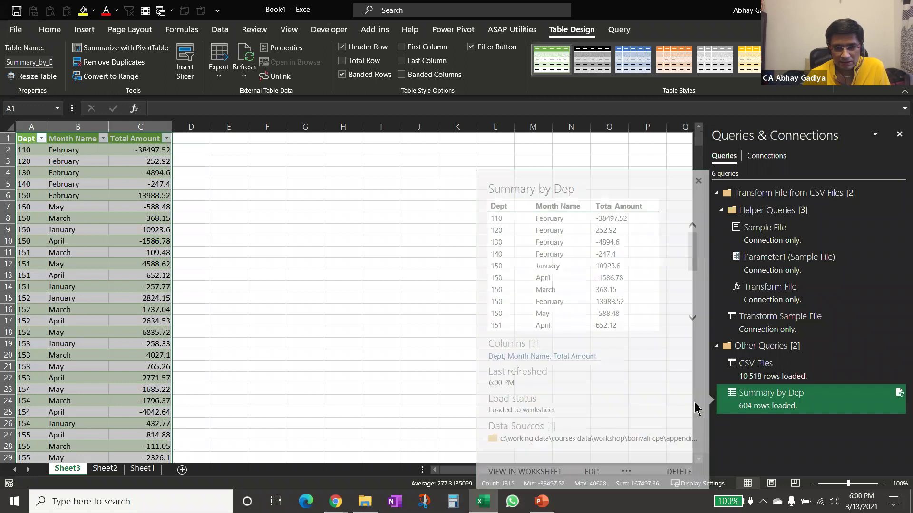
{"action": "left_click", "coordinate": [153, 150]}
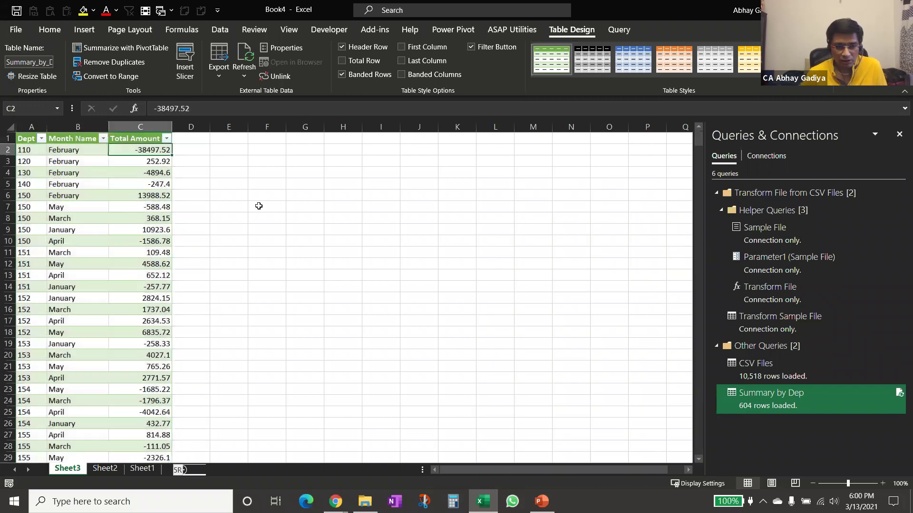
{"action": "key", "text": "ctrl+shift+Down"}
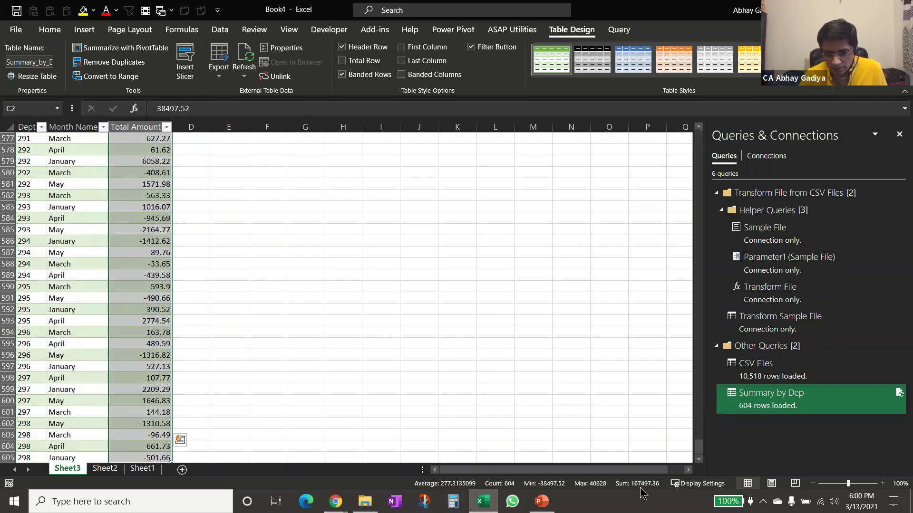
Duplicate the E May 2015 file within the CSV Files folder in File Explorer.
{"action": "left_click", "coordinate": [364, 501]}
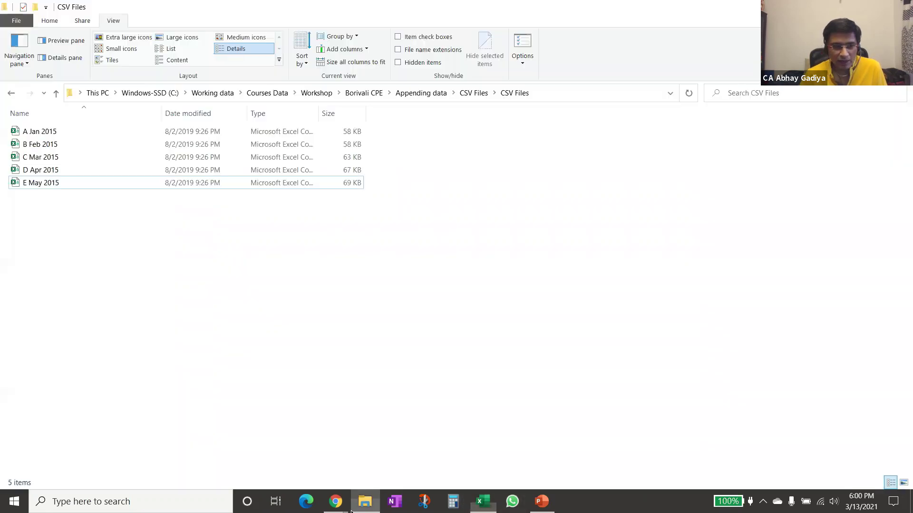
{"action": "left_click", "coordinate": [58, 181]}
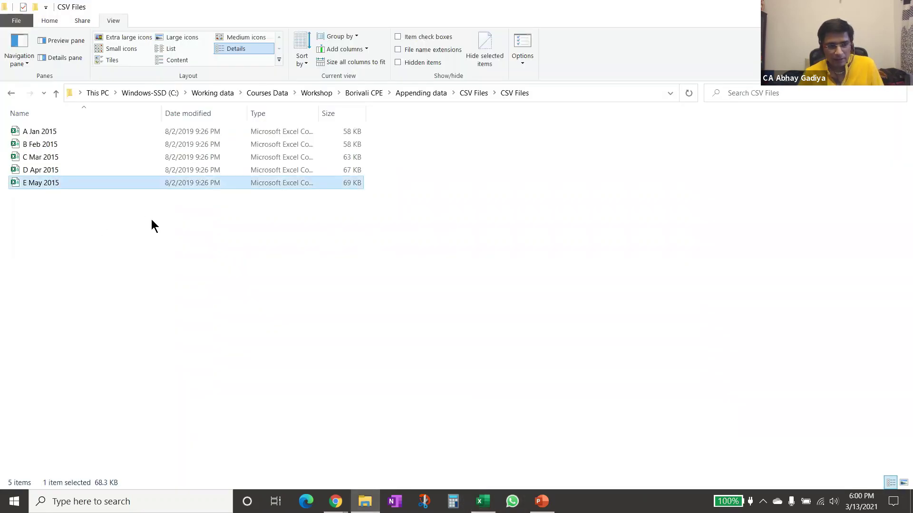
{"action": "key", "text": "ctrl+c"}
{"action": "key", "text": "ctrl+v"}
Return to the Excel workbook and refresh all of its queries.
{"action": "left_click", "coordinate": [370, 506]}
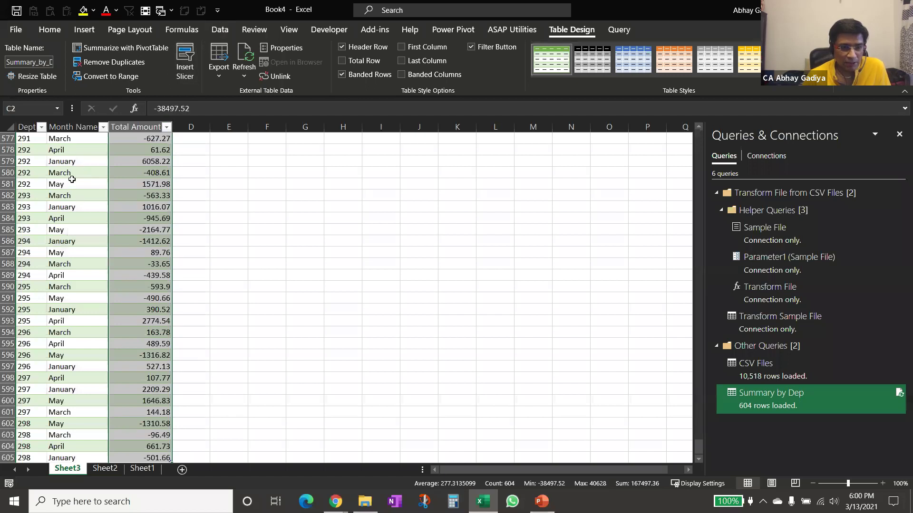
{"action": "scroll", "coordinate": [223, 37], "scroll_direction": "up", "scroll_amount": 1}
{"action": "left_click", "coordinate": [220, 29]}
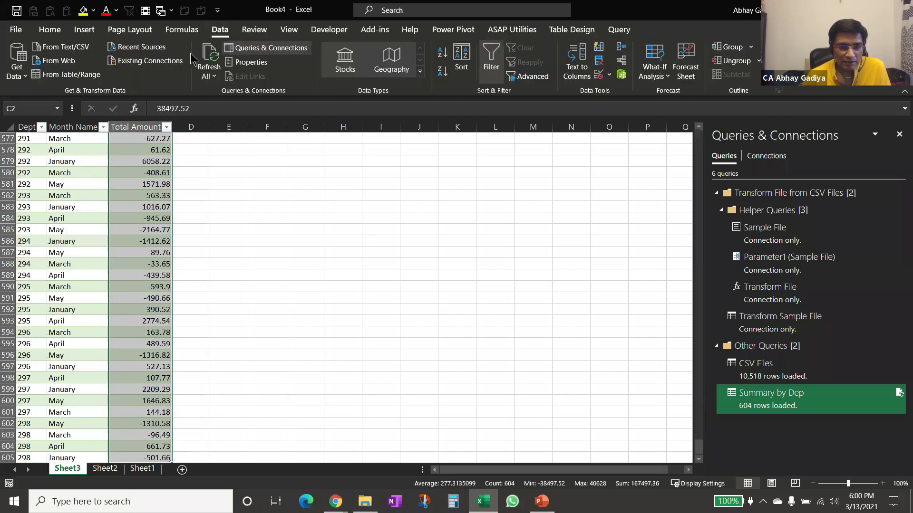
{"action": "left_click", "coordinate": [208, 60]}
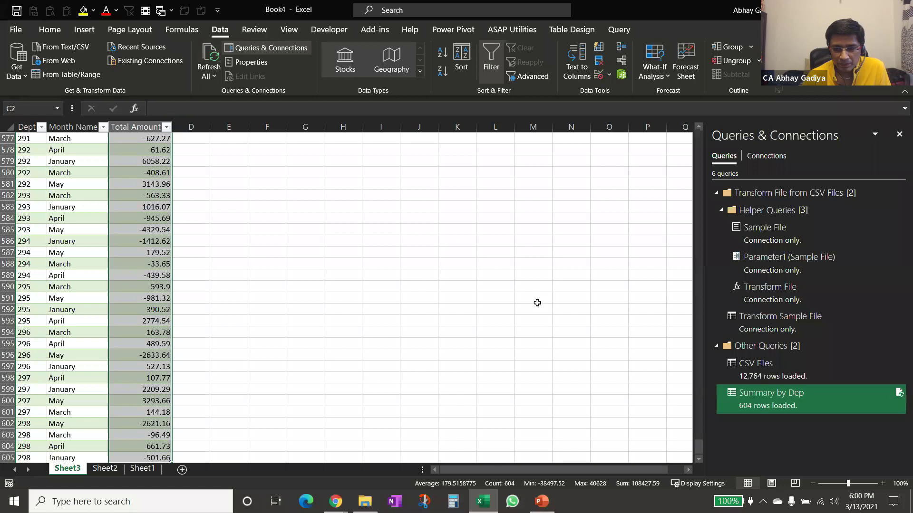
Check the refreshed Total Amount sum and preview the Summary by Dep and CSV Files queries.
{"action": "mouse_move", "coordinate": [766, 412]}
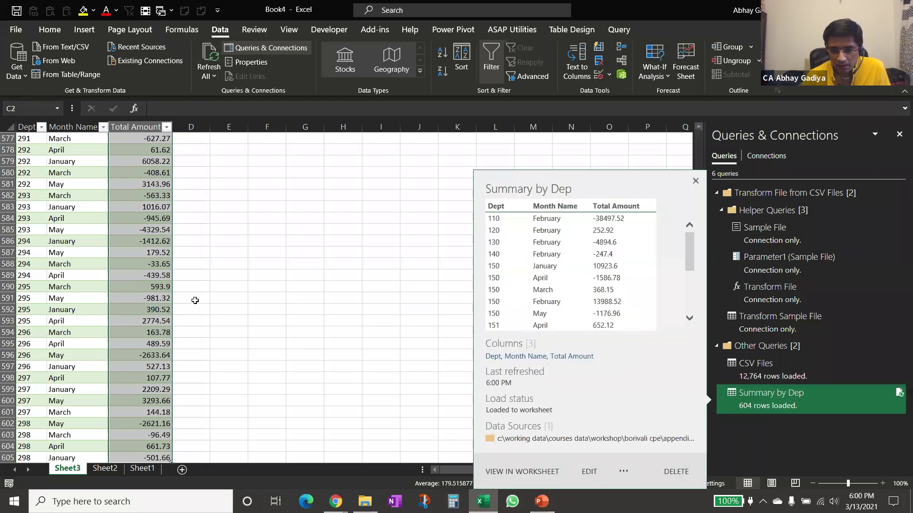
{"action": "left_click", "coordinate": [144, 264]}
{"action": "key", "text": "ctrl+space"}
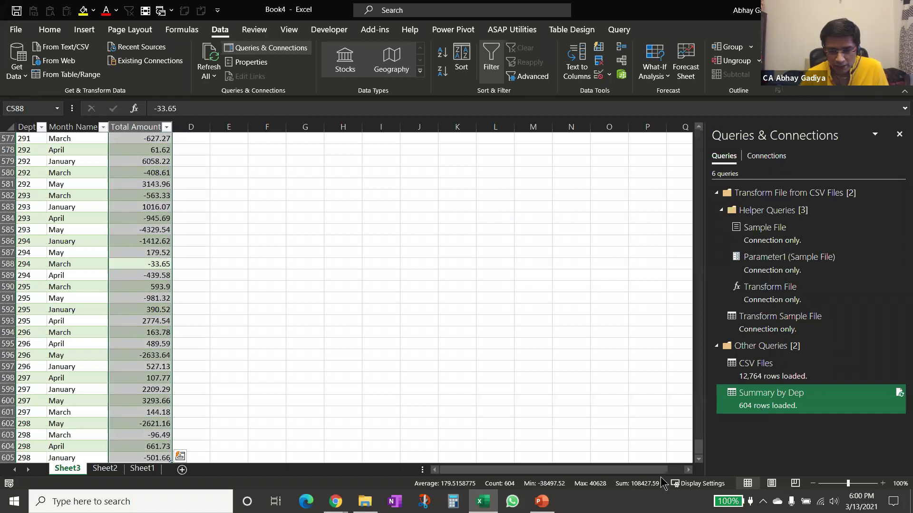
{"action": "mouse_move", "coordinate": [758, 384]}
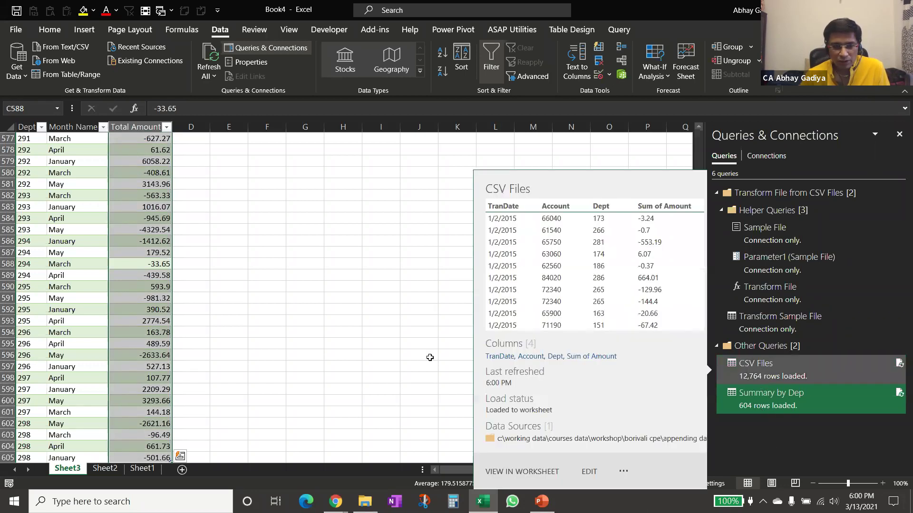
{"action": "left_click", "coordinate": [94, 272]}
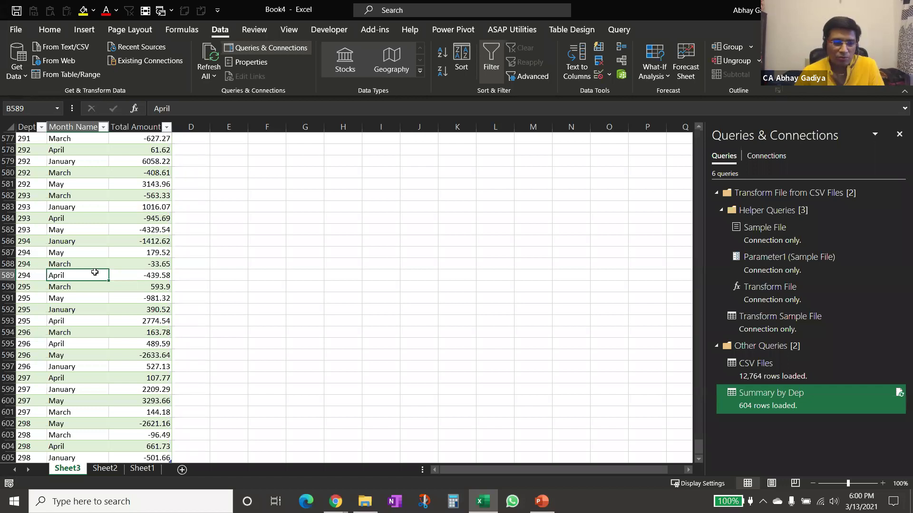
View the appended transaction table on Sheet2 and check the CSV Files query's load details.
{"action": "left_click", "coordinate": [104, 470]}
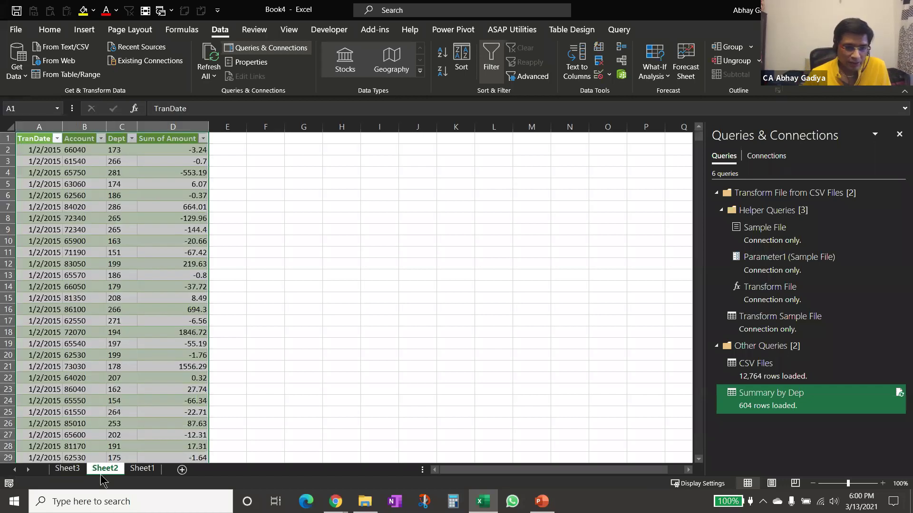
{"action": "left_click", "coordinate": [87, 283]}
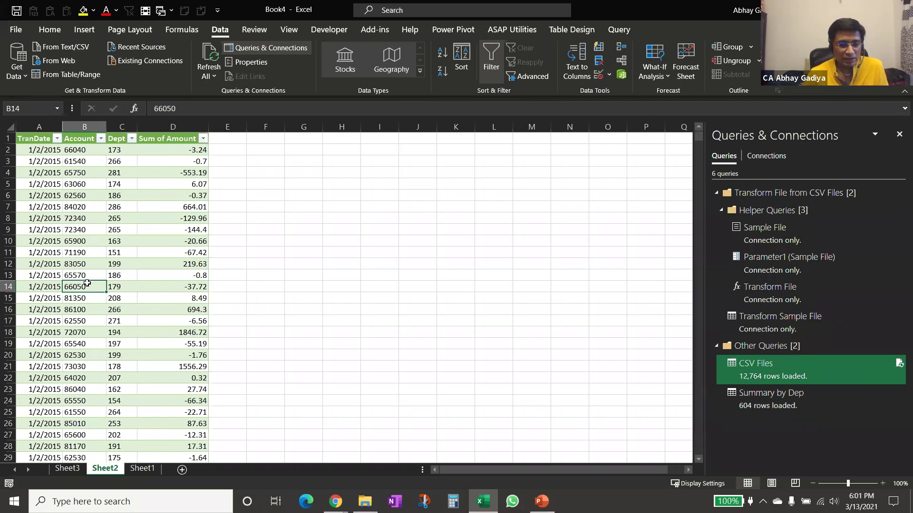
{"action": "mouse_move", "coordinate": [799, 375]}
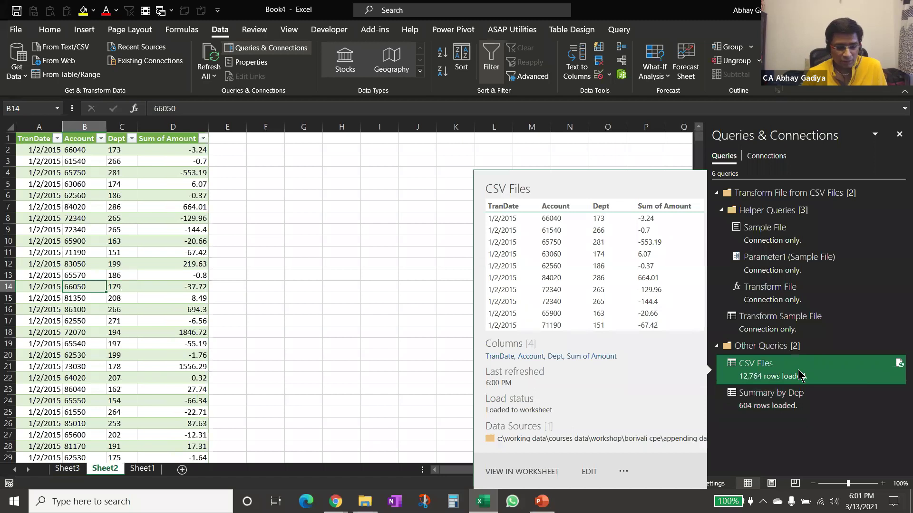
Close the Book4 workbook without saving and delete the E May 2015 - Copy file from the CSV Files folder.
{"action": "key", "text": "alt+F4"}
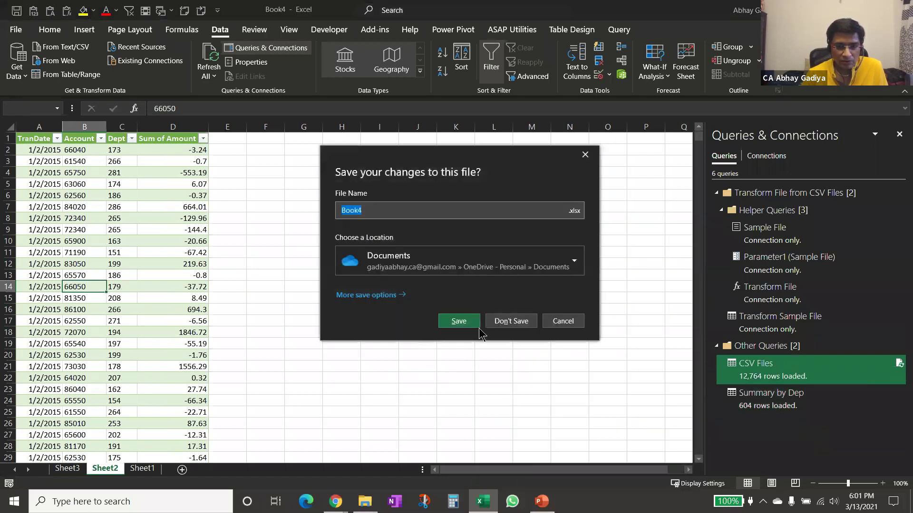
{"action": "left_click", "coordinate": [511, 321]}
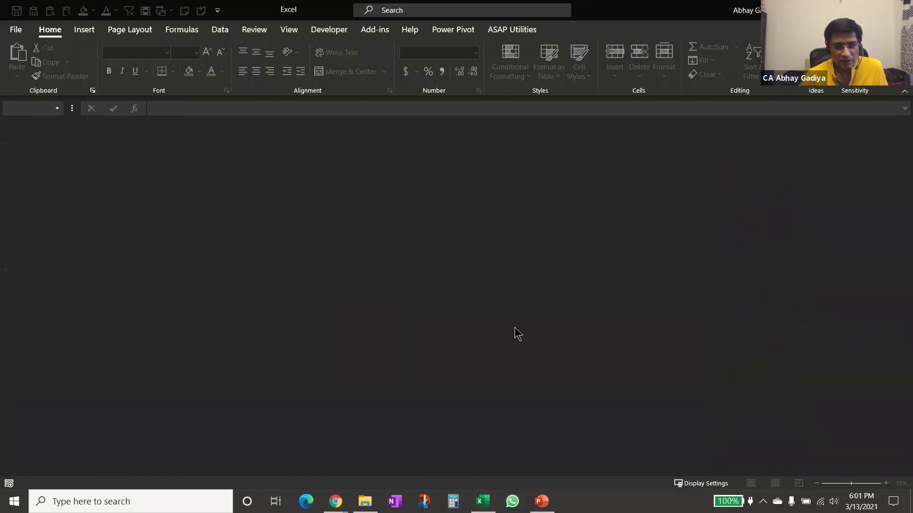
{"action": "left_click", "coordinate": [370, 505]}
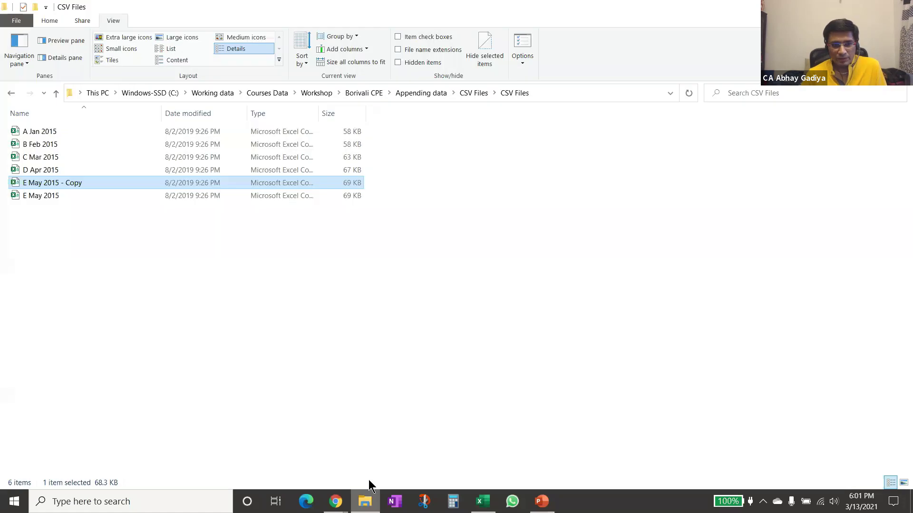
{"action": "left_click", "coordinate": [287, 328]}
{"action": "key", "text": "Up"}
{"action": "key", "text": "Down"}
{"action": "key", "text": "Delete"}
Go up to the Appending data folder and open its Excel files subfolder.
{"action": "key", "text": "BackSpace"}
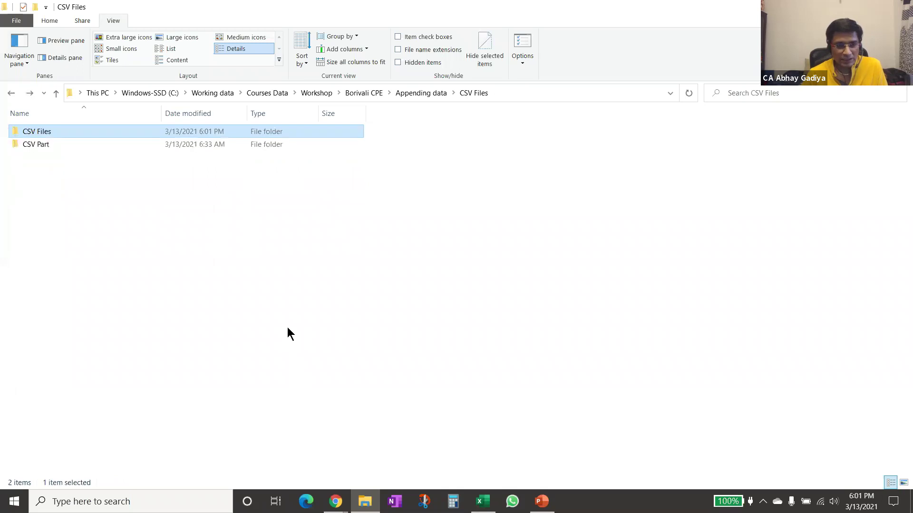
{"action": "key", "text": "Down"}
{"action": "key", "text": "alt+Up"}
{"action": "key", "text": "Down"}
{"action": "key", "text": "Return"}
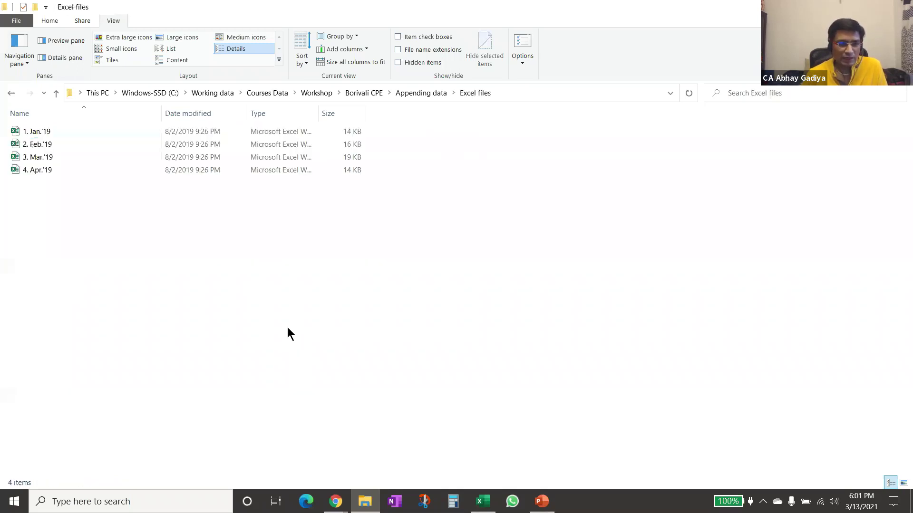
Open the 1. Jan.'19 workbook with editing enabled, review its data columns up close, and close it.
{"action": "key", "text": "Down"}
{"action": "key", "text": "Up"}
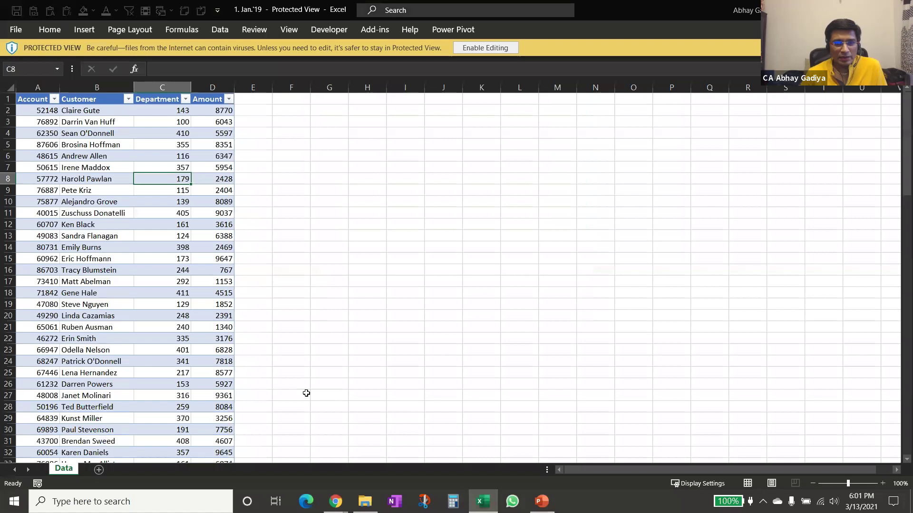
{"action": "left_click", "coordinate": [495, 47]}
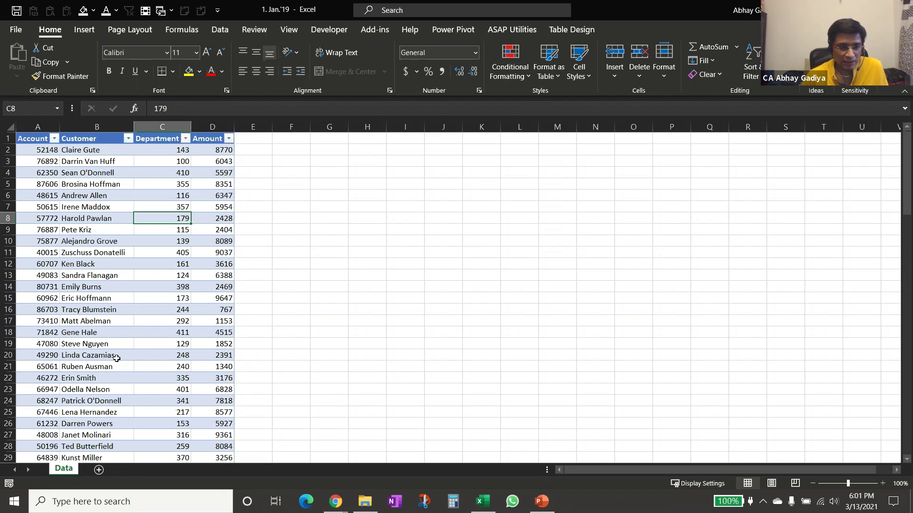
{"action": "scroll", "coordinate": [157, 300], "scroll_direction": "up", "scroll_amount": 4}
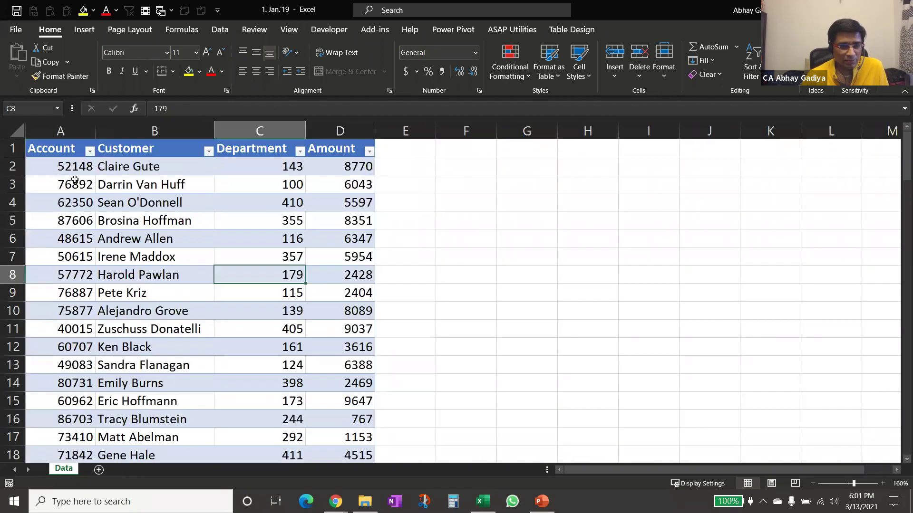
{"action": "left_click", "coordinate": [300, 229]}
{"action": "key", "text": "ctrl+w"}
Open the 3. Mar.'19 workbook from the Excel files folder with editing enabled, review its data table, and close it.
{"action": "left_click", "coordinate": [369, 501]}
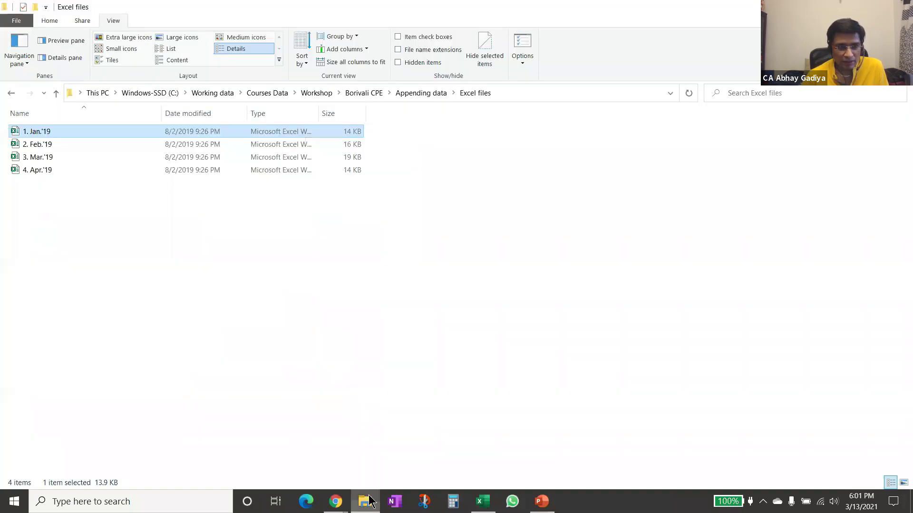
{"action": "double_click", "coordinate": [35, 156]}
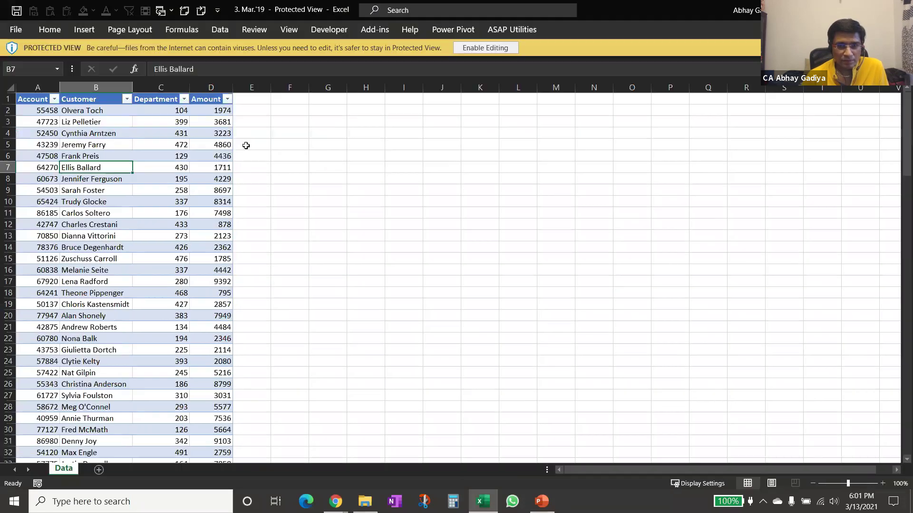
{"action": "left_click", "coordinate": [465, 49]}
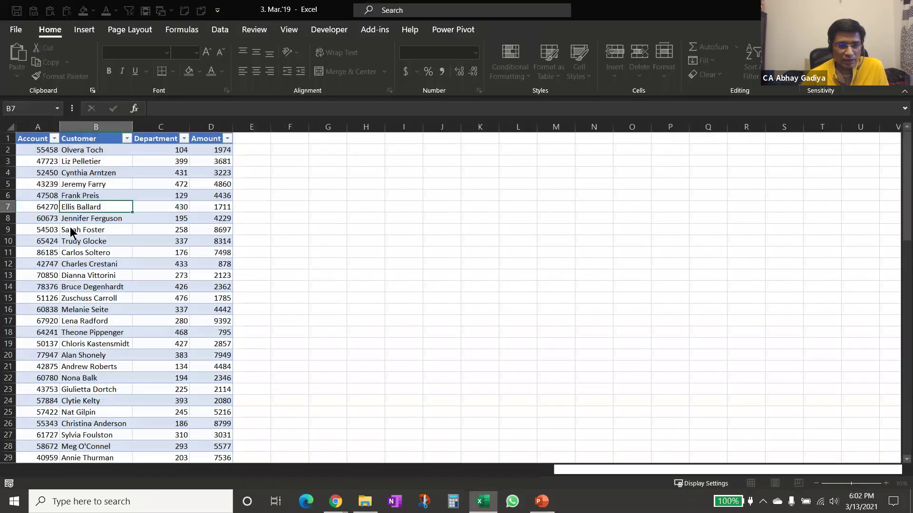
{"action": "scroll", "coordinate": [233, 210], "scroll_direction": "down", "scroll_amount": 2}
{"action": "scroll", "coordinate": [228, 210], "scroll_direction": "up", "scroll_amount": 3}
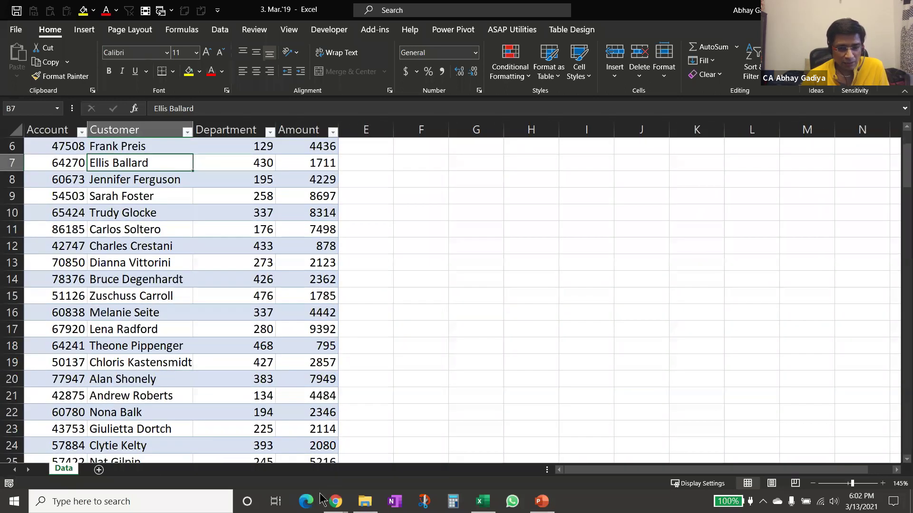
{"action": "left_click", "coordinate": [168, 247]}
{"action": "key", "text": "ctrl+w"}
Create a blank workbook and copy the full path of the Excel files folder from File Explorer.
{"action": "key", "text": "ctrl+n"}
{"action": "left_click", "coordinate": [365, 506]}
{"action": "left_click", "coordinate": [527, 94]}
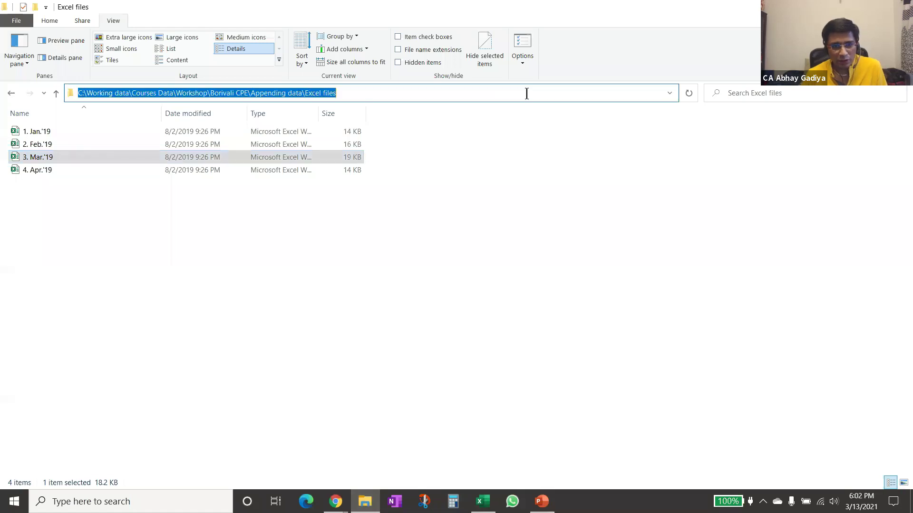
{"action": "left_click", "coordinate": [483, 502]}
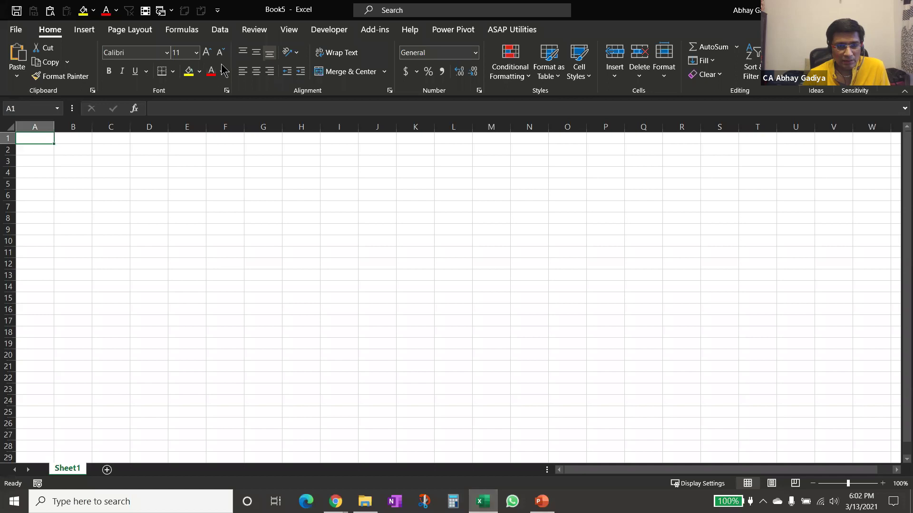
Import the folder C:\Working data\Courses Data\Workshop\Borivali CPE\Appending data\Excel files for transformation in Power Query, and keep only its Content column.
{"action": "left_click", "coordinate": [220, 32]}
{"action": "left_click", "coordinate": [19, 76]}
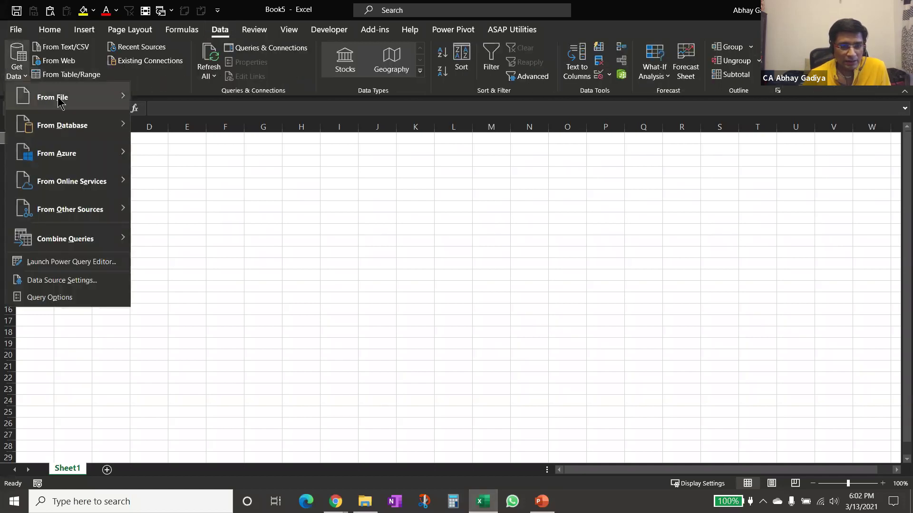
{"action": "mouse_move", "coordinate": [71, 97]}
{"action": "left_click", "coordinate": [191, 210]}
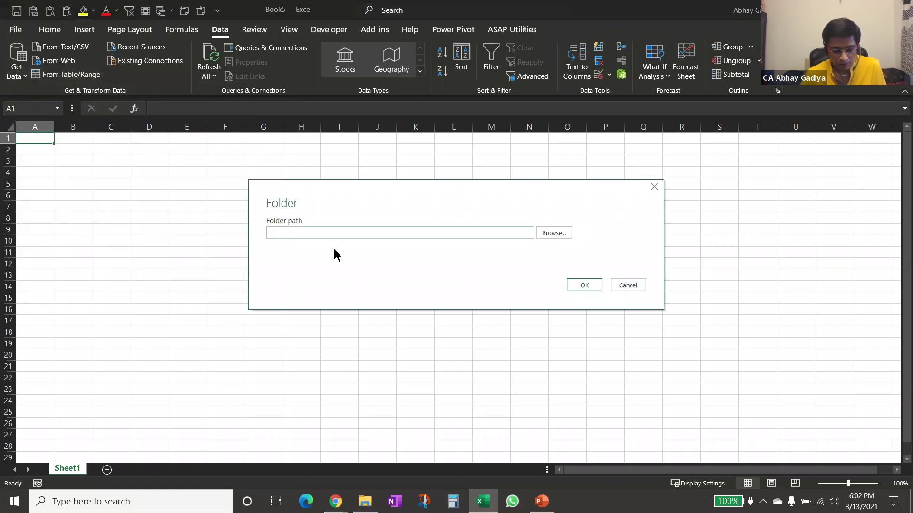
{"action": "type", "text": "C:\\Working data\\Courses Data\\Workshop\\Bumalt CPE\\Appending data\\Input files"}
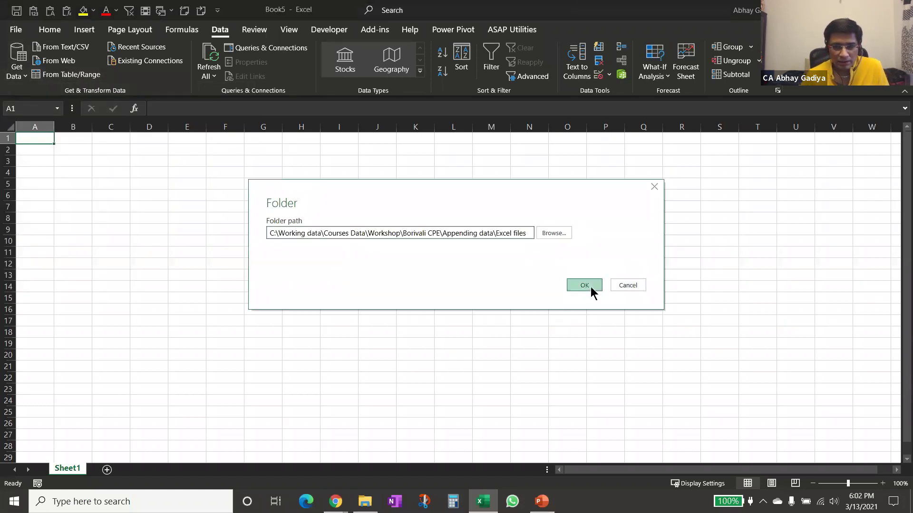
{"action": "left_click", "coordinate": [590, 287]}
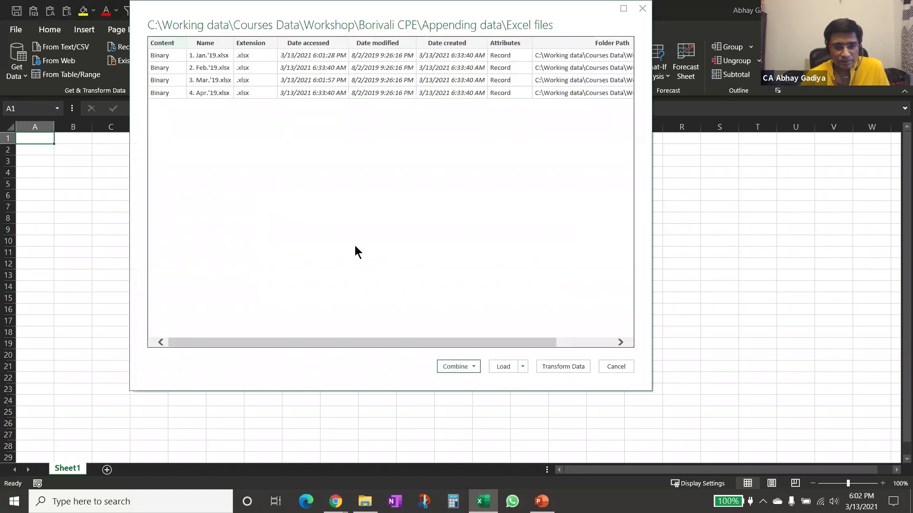
{"action": "left_click", "coordinate": [574, 367]}
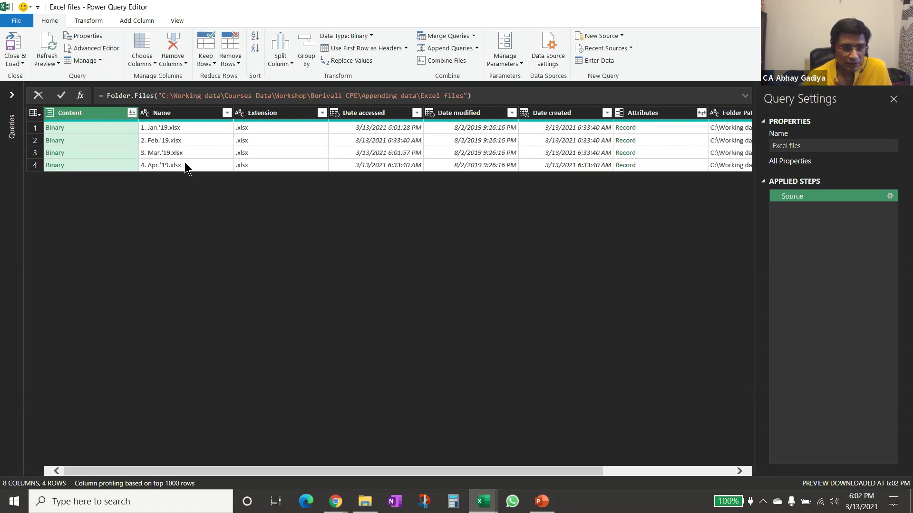
{"action": "right_click", "coordinate": [95, 113]}
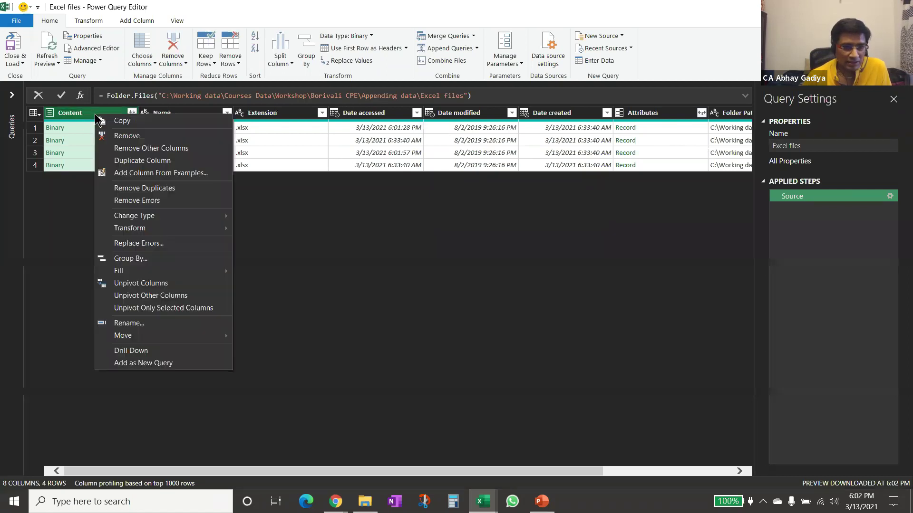
{"action": "key", "text": "Escape"}
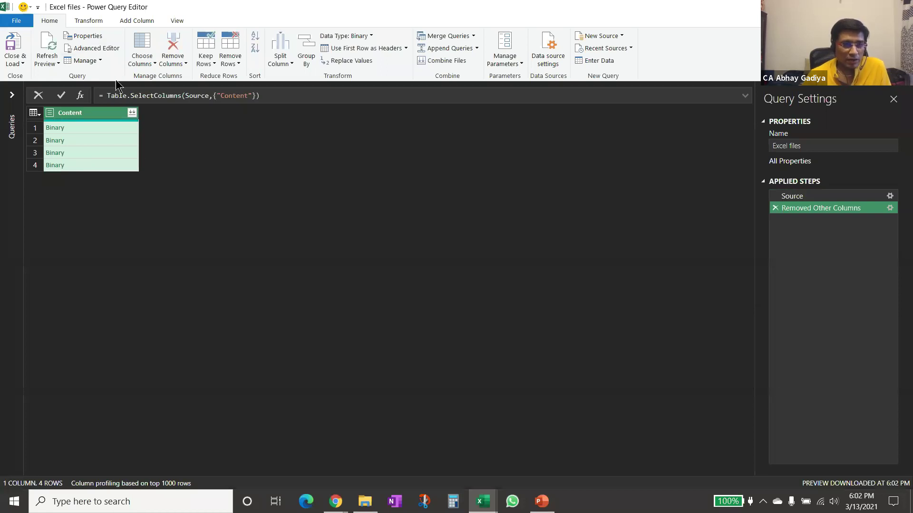
Add a custom column named Custom with the formula Excel.Workbook([Content]) to read each file's contents.
{"action": "left_click", "coordinate": [137, 21]}
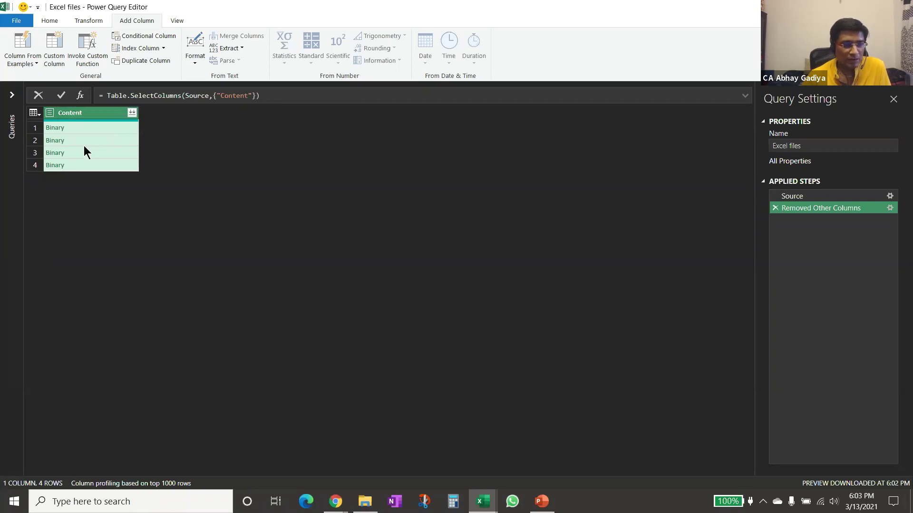
{"action": "left_click", "coordinate": [56, 62]}
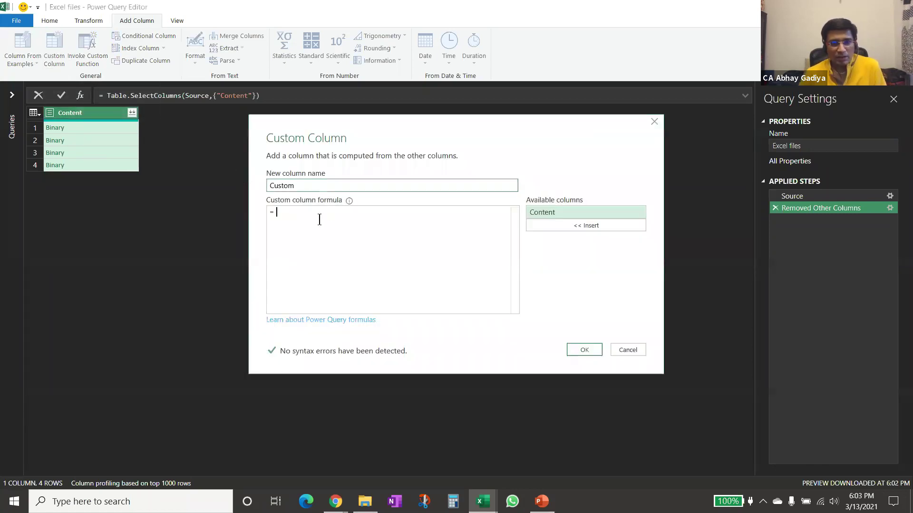
{"action": "type", "text": "Excel"}
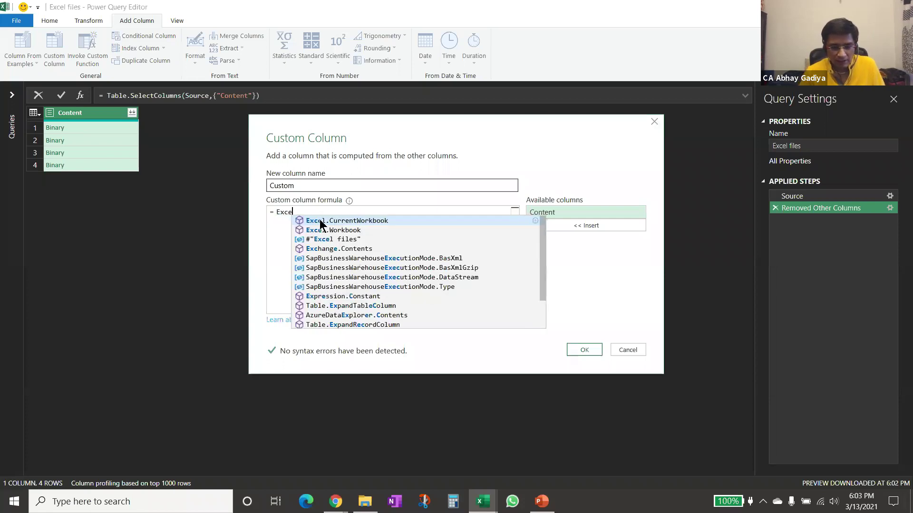
{"action": "type", "text": "."}
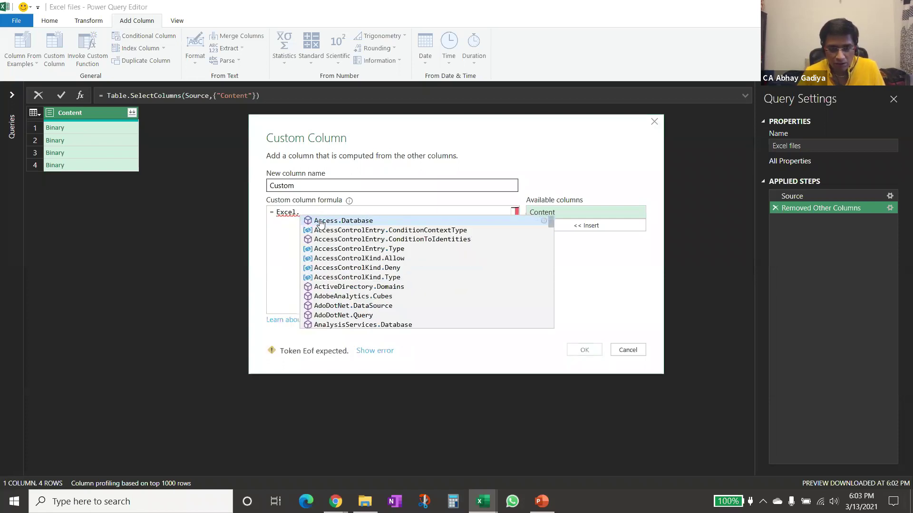
{"action": "type", "text": "w"}
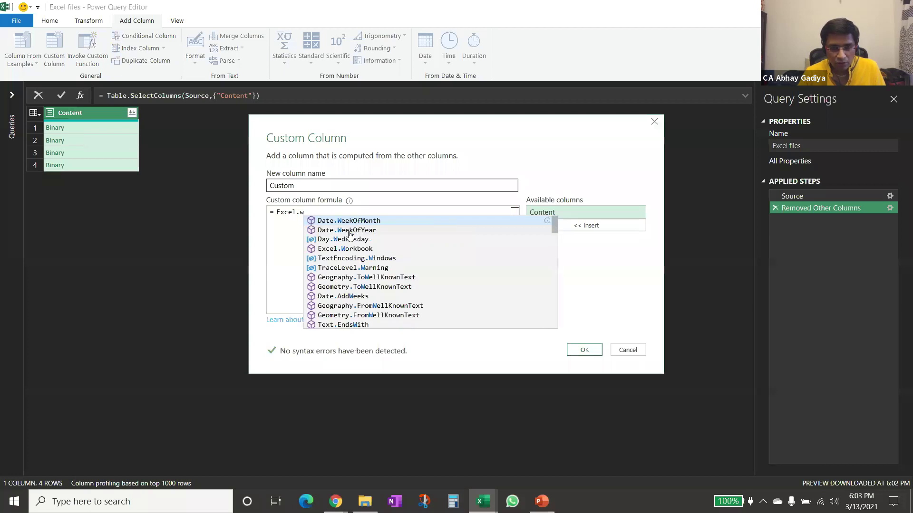
{"action": "type", "text": "o"}
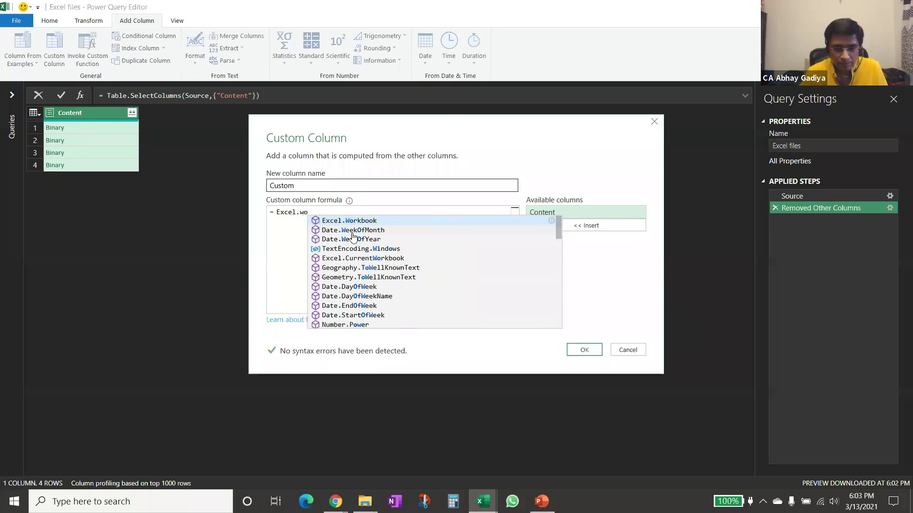
{"action": "type", "text": "r"}
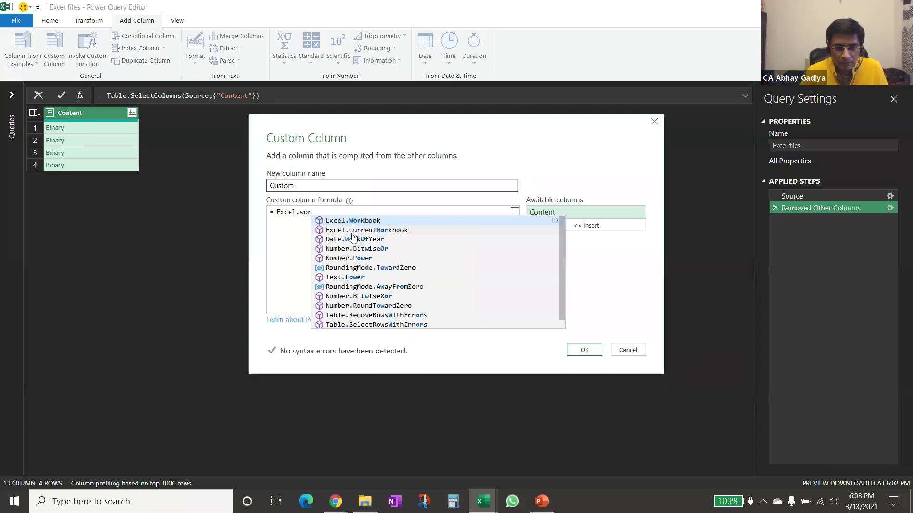
{"action": "left_click", "coordinate": [357, 221]}
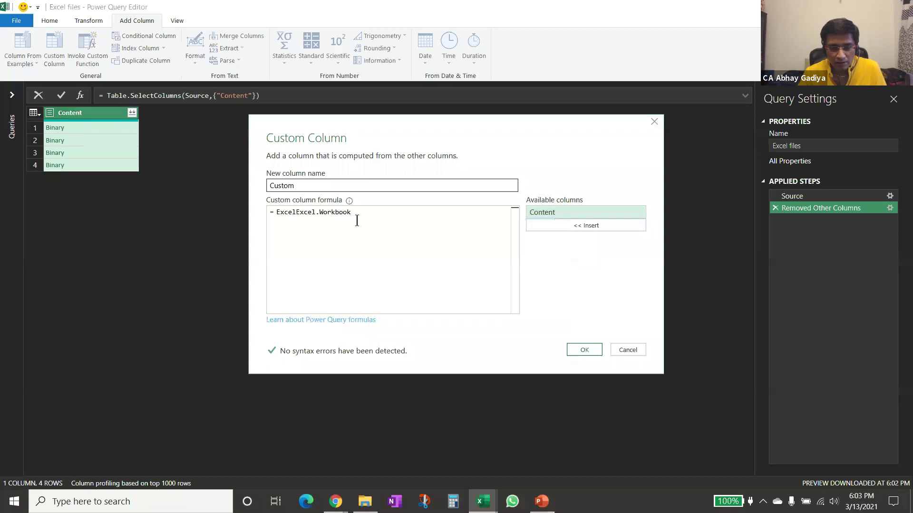
{"action": "key", "text": "ctrl+Left"}
{"action": "key", "text": "ctrl+Left"}
{"action": "key", "text": "ctrl+Left"}
{"action": "key", "text": "Delete"}
{"action": "key", "text": "Delete"}
{"action": "key", "text": "Delete"}
{"action": "key", "text": "Delete"}
{"action": "key", "text": "Delete"}
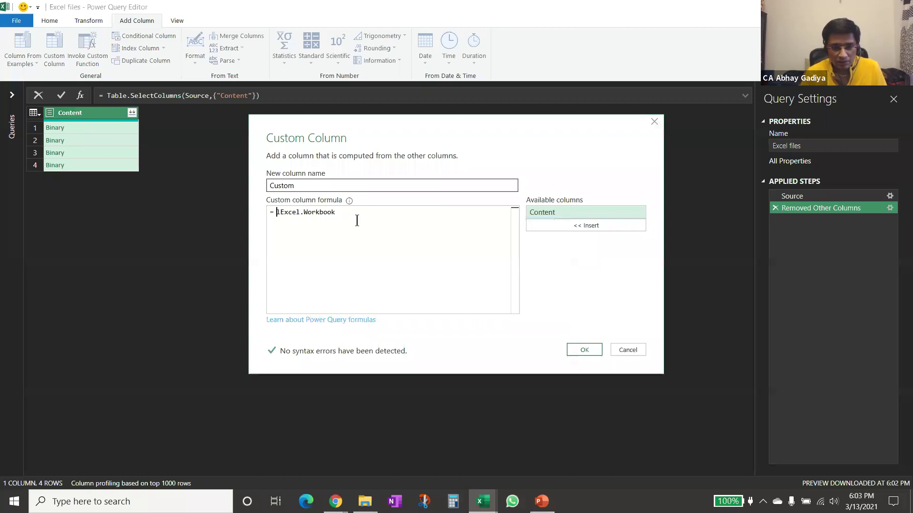
{"action": "key", "text": "End"}
{"action": "type", "text": "("}
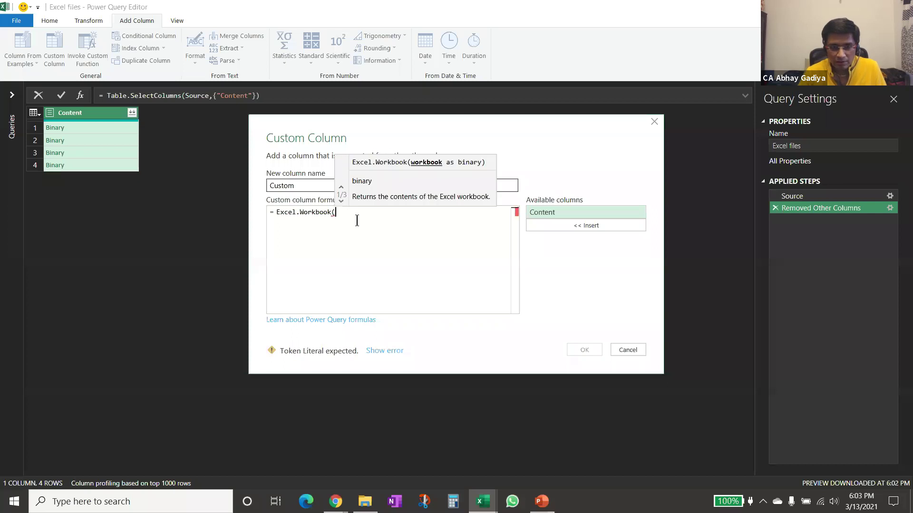
{"action": "double_click", "coordinate": [556, 213]}
{"action": "type", "text": ")"}
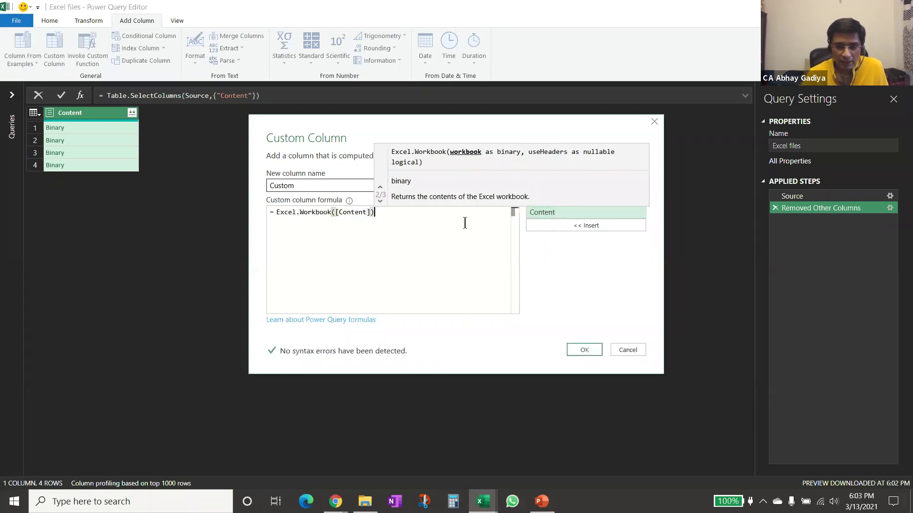
{"action": "left_click", "coordinate": [592, 351]}
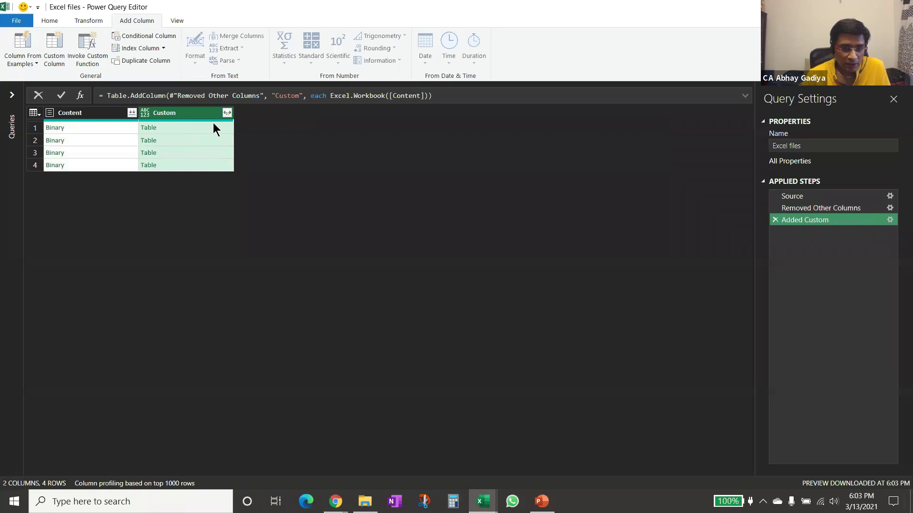
Expand the Custom column into Name, Data, Item, Kind and Hidden without using the original column name as prefix.
{"action": "left_click", "coordinate": [227, 113]}
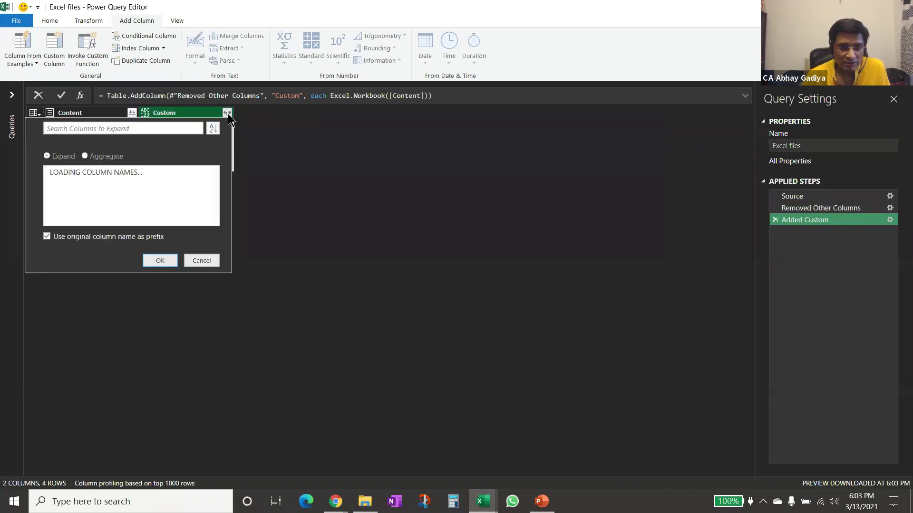
{"action": "left_click", "coordinate": [97, 248]}
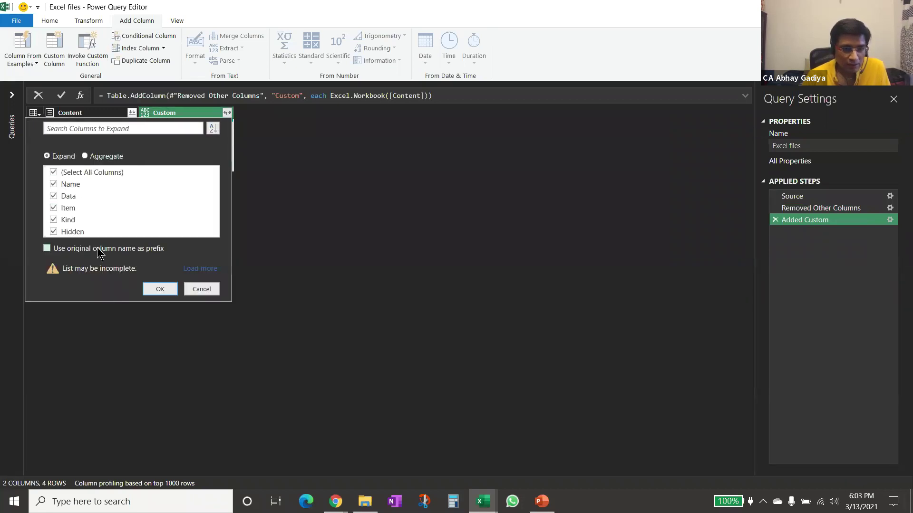
{"action": "left_click", "coordinate": [161, 289]}
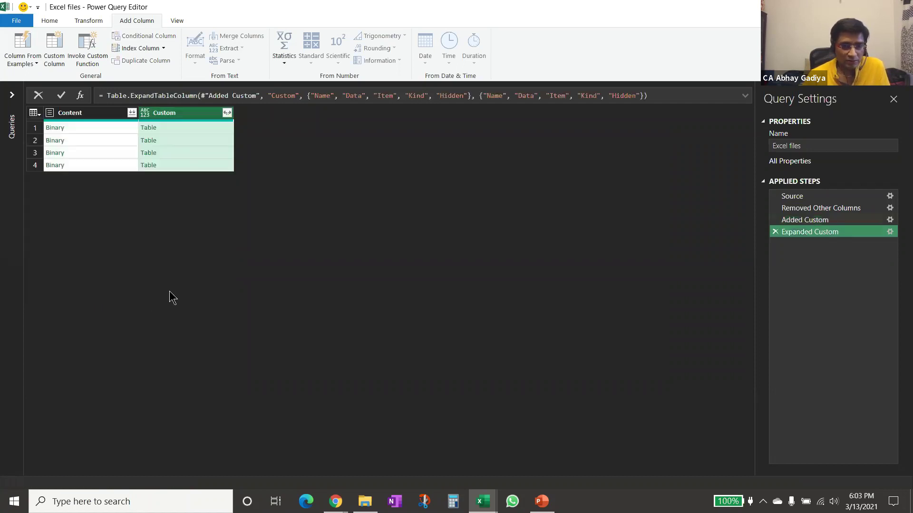
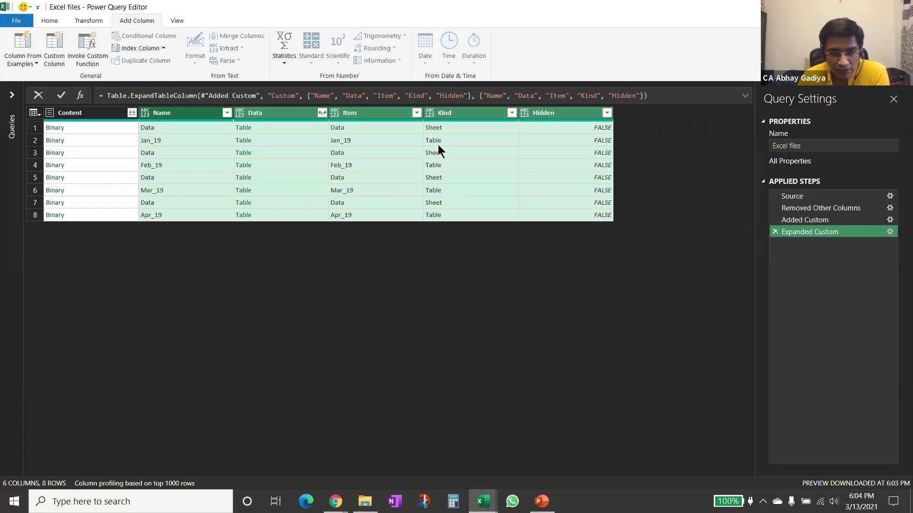
Filter the Kind column to exclude Sheet entries and keep only the Table rows.
{"action": "left_click", "coordinate": [511, 114]}
{"action": "left_click", "coordinate": [365, 249]}
{"action": "left_click", "coordinate": [450, 304]}
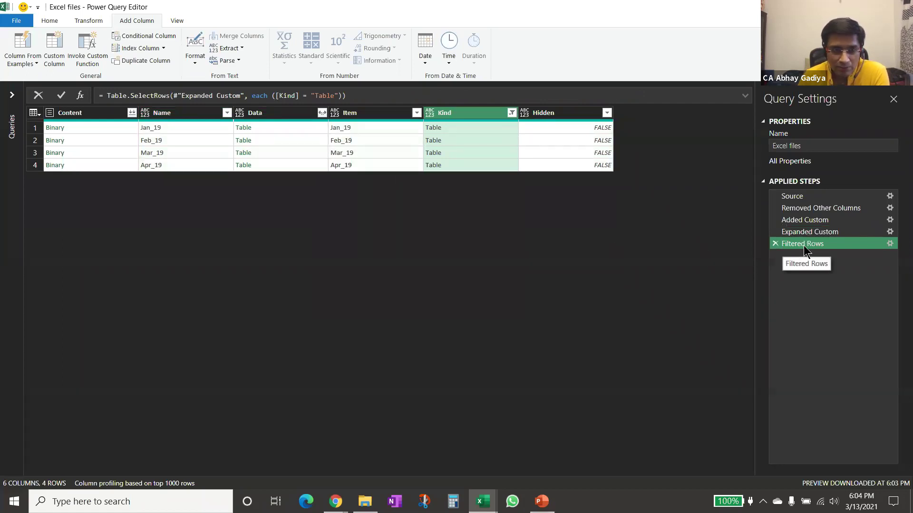
Preview the nested January, February and March tables in the Data column to compare their columns.
{"action": "left_click", "coordinate": [266, 126]}
{"action": "left_click_drag", "start_coordinate": [254, 405], "coordinate": [253, 276]}
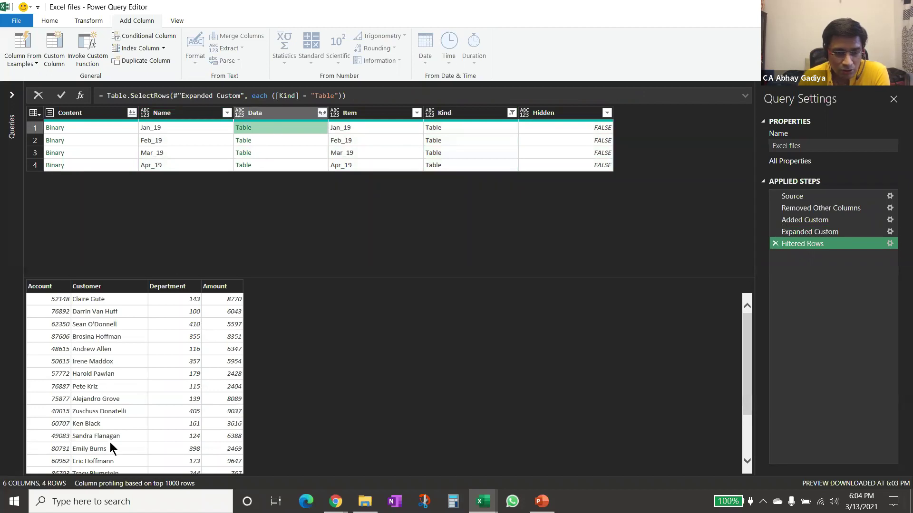
{"action": "left_click", "coordinate": [279, 139]}
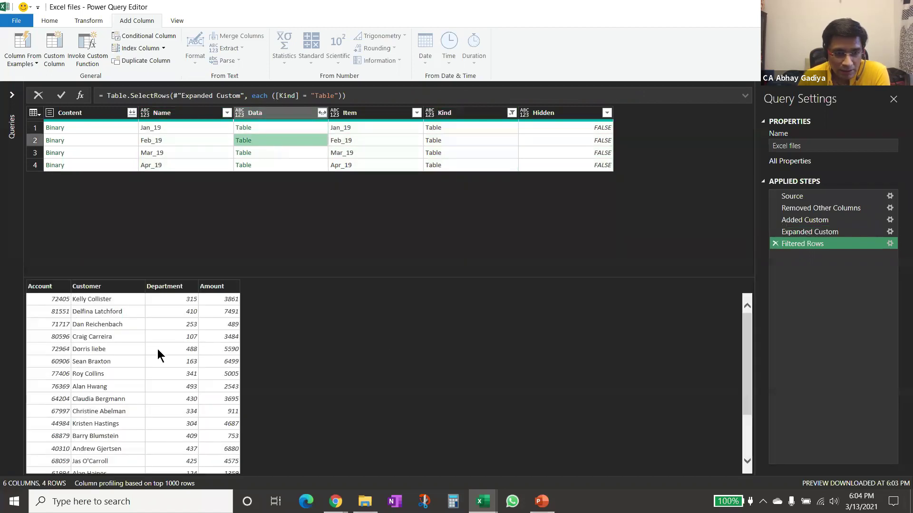
{"action": "left_click", "coordinate": [286, 153]}
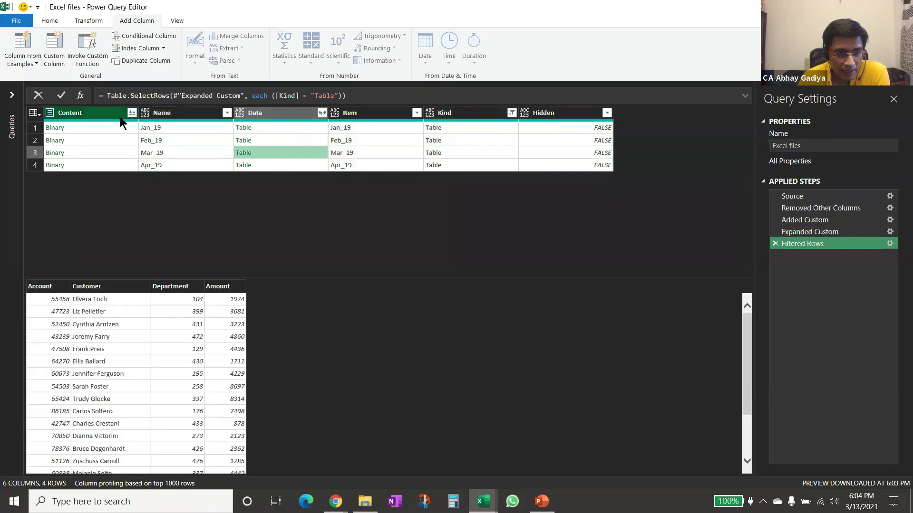
{"action": "left_click_drag", "start_coordinate": [467, 278], "coordinate": [459, 395]}
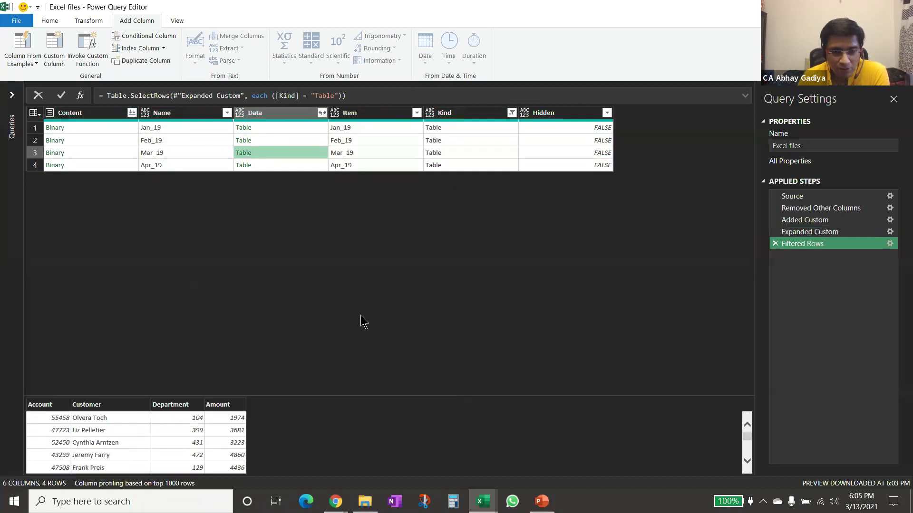
Keep only the Data and Item columns and remove all other columns from the query.
{"action": "left_click", "coordinate": [284, 114]}
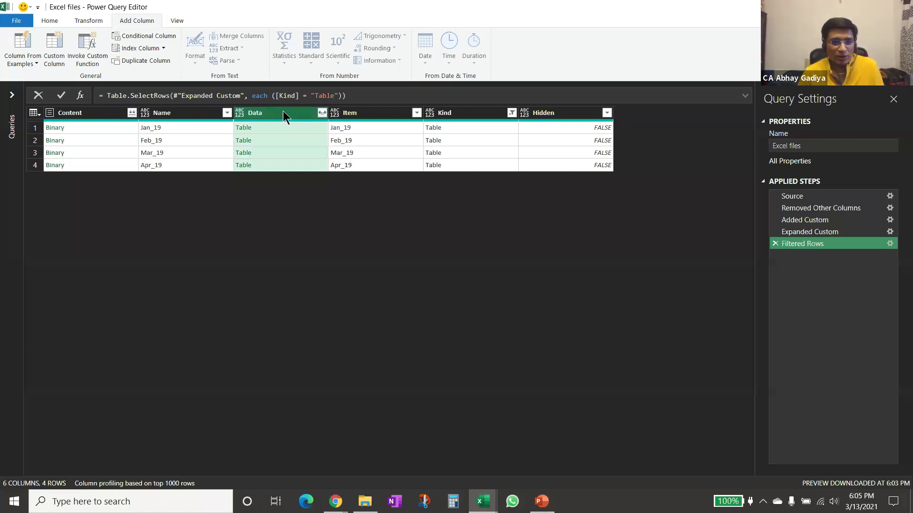
{"action": "left_click", "coordinate": [364, 113], "text": "ctrl"}
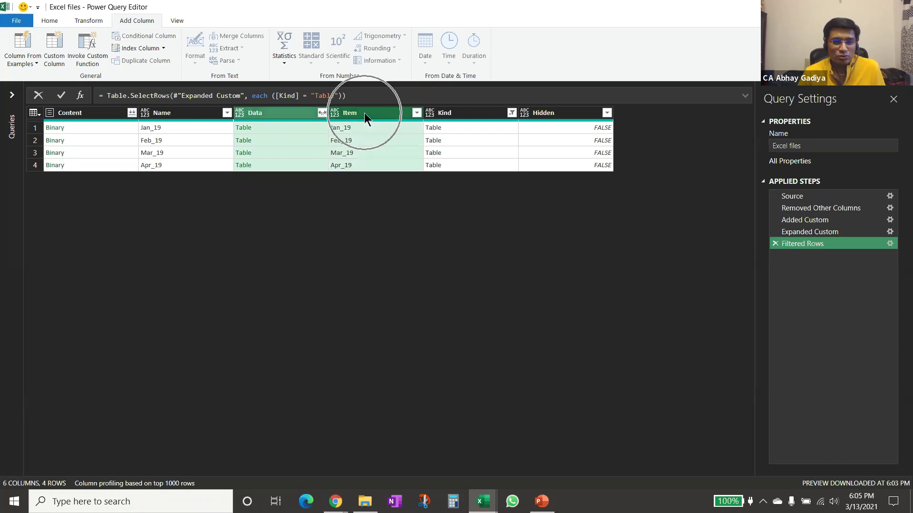
{"action": "right_click", "coordinate": [364, 113]}
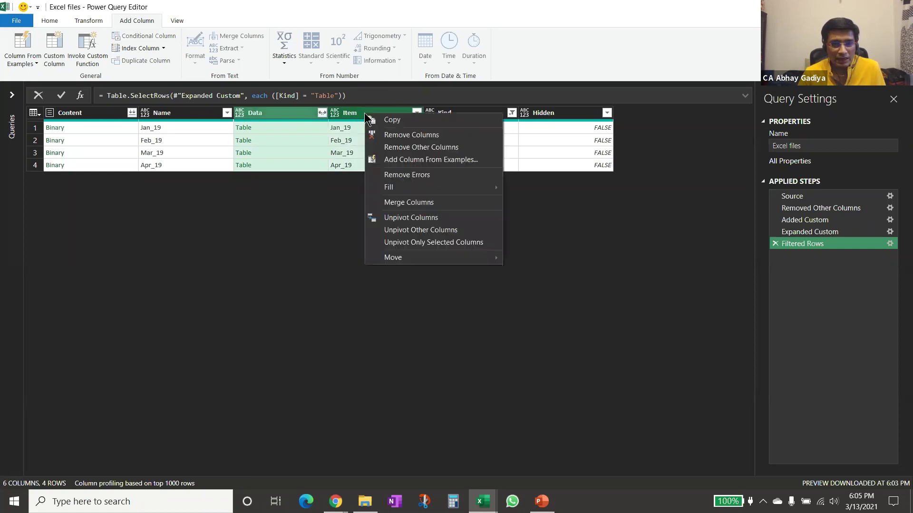
{"action": "left_click", "coordinate": [413, 148]}
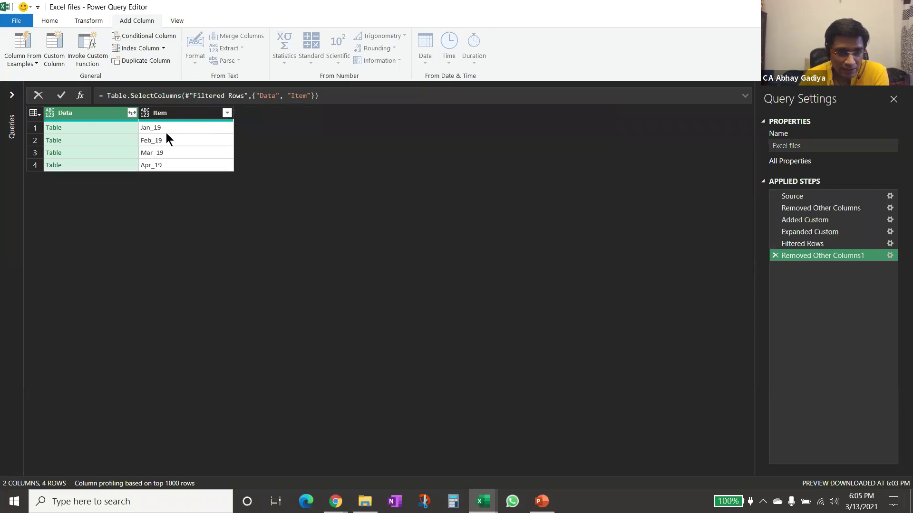
Expand the Data column into Account, Customer, Department and Amount without a prefix, and load the query to a worksheet table.
{"action": "left_click", "coordinate": [131, 113]}
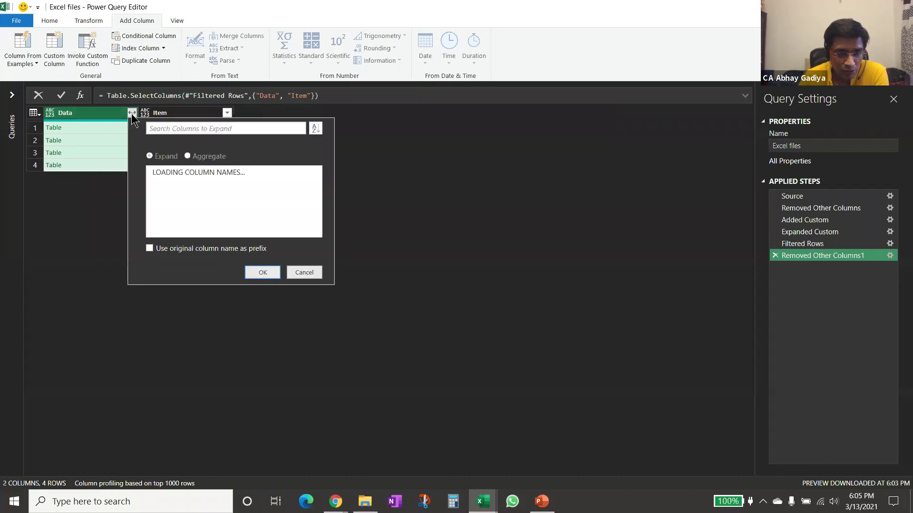
{"action": "left_click", "coordinate": [263, 277]}
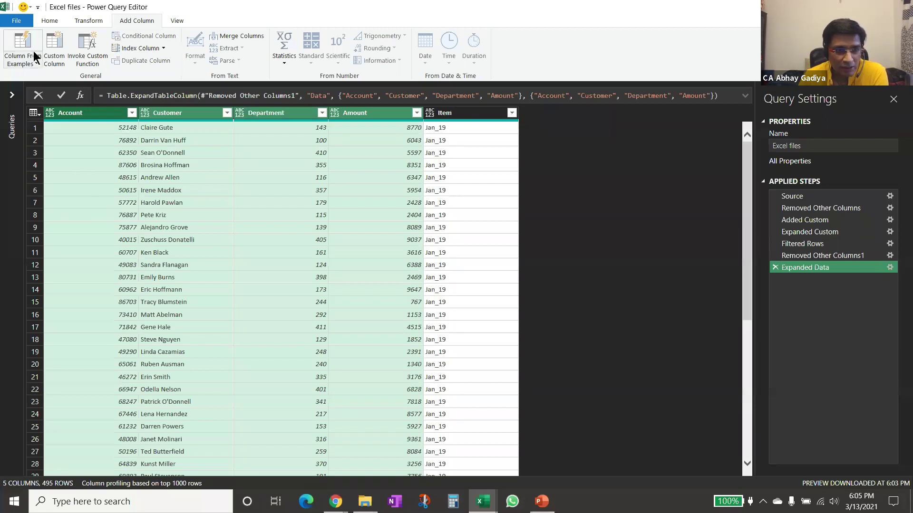
{"action": "scroll", "coordinate": [28, 51], "scroll_direction": "up", "scroll_amount": 2}
{"action": "left_click", "coordinate": [20, 38]}
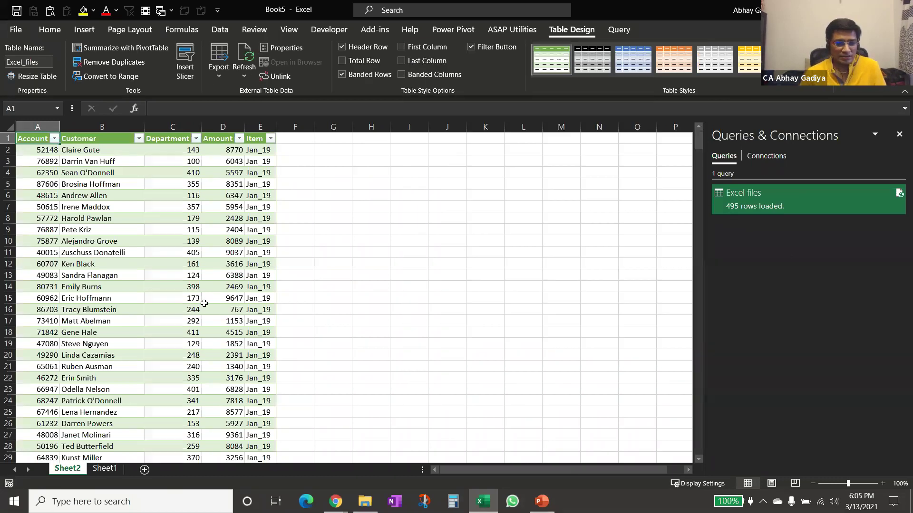
Switch to File Explorer and duplicate the 4. Apr.'19 workbook within the Excel files folder.
{"action": "left_click", "coordinate": [365, 502]}
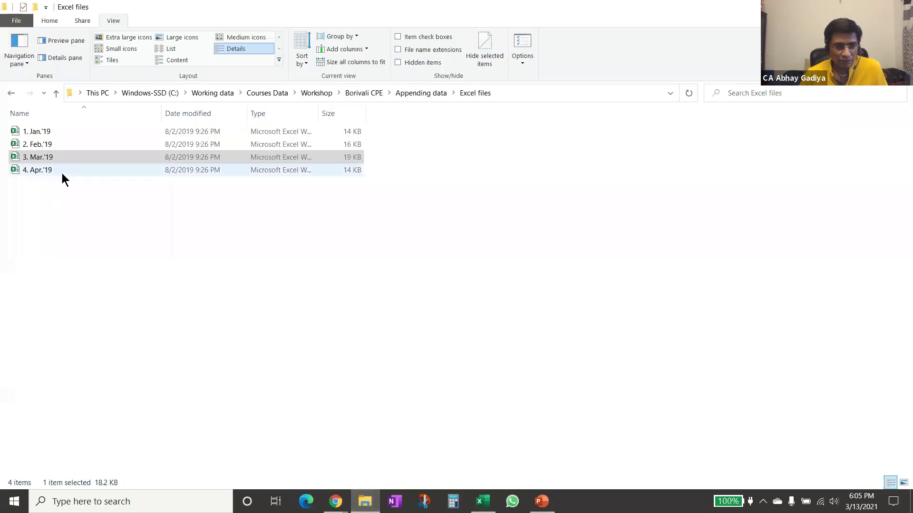
{"action": "left_click", "coordinate": [62, 173]}
{"action": "key", "text": "ctrl+c"}
{"action": "key", "text": "ctrl+v"}
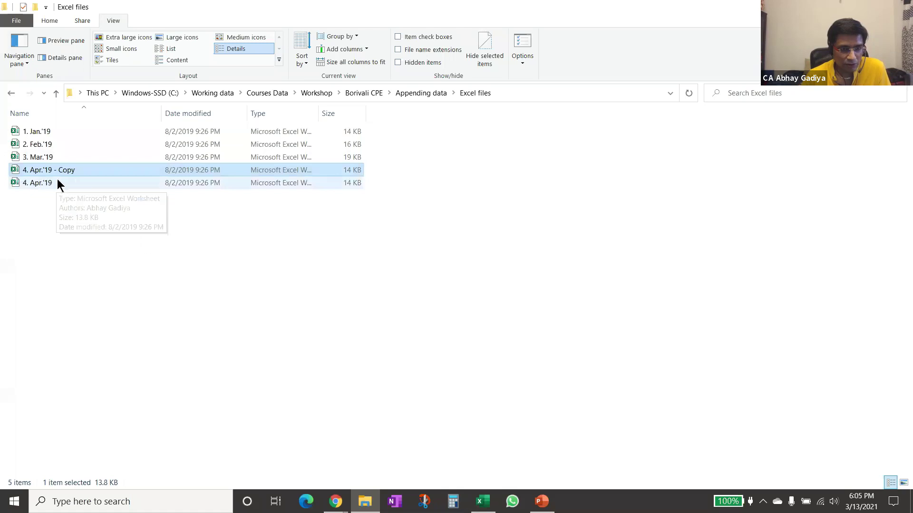
Return to Excel and refresh the Excel files query to append the copied April workbook's data.
{"action": "left_click", "coordinate": [482, 503]}
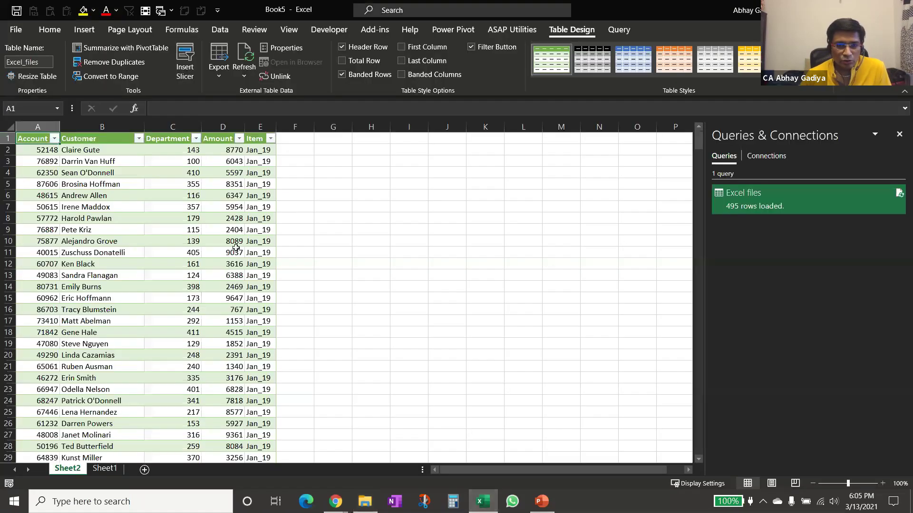
{"action": "right_click", "coordinate": [744, 214]}
{"action": "left_click", "coordinate": [784, 284]}
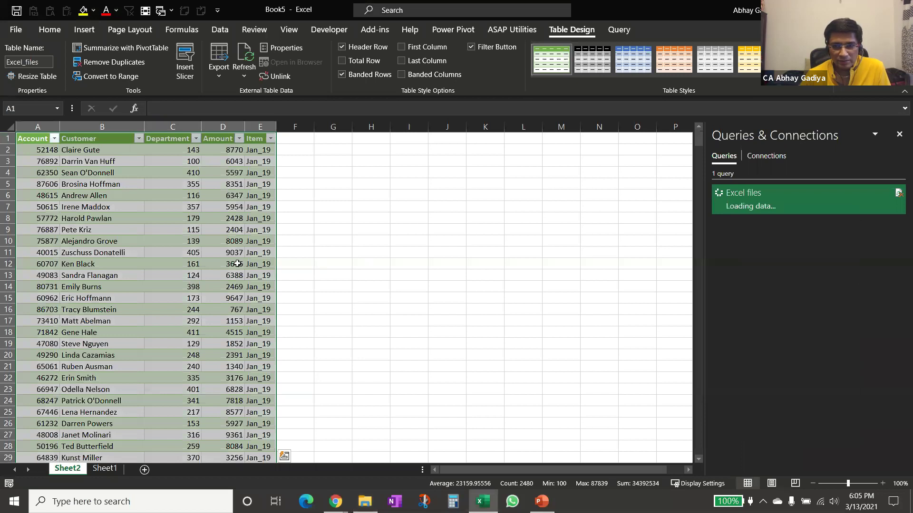
{"action": "mouse_move", "coordinate": [743, 217]}
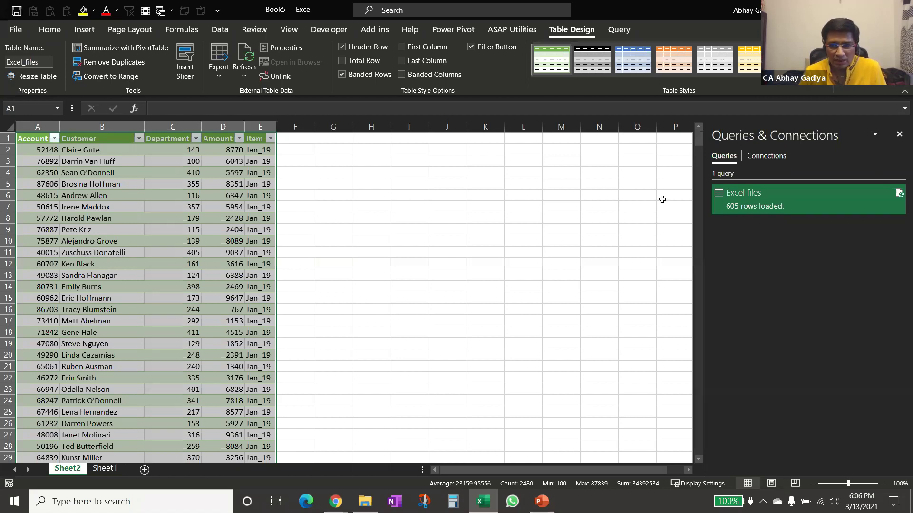
{"action": "double_click", "coordinate": [770, 205]}
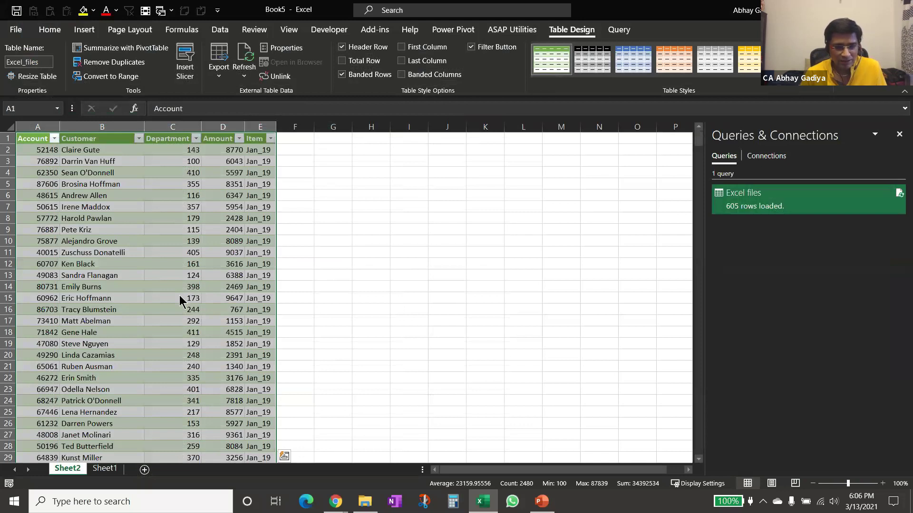
Close the Book5 workbook without saving and go up to the Borivali CPE folder in File Explorer.
{"action": "key", "text": "ctrl+w"}
{"action": "left_click", "coordinate": [511, 320]}
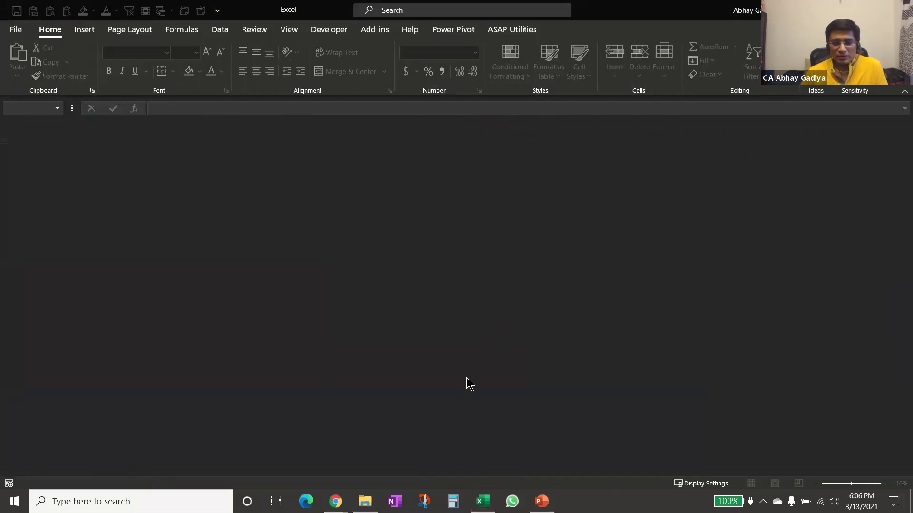
{"action": "left_click", "coordinate": [365, 501]}
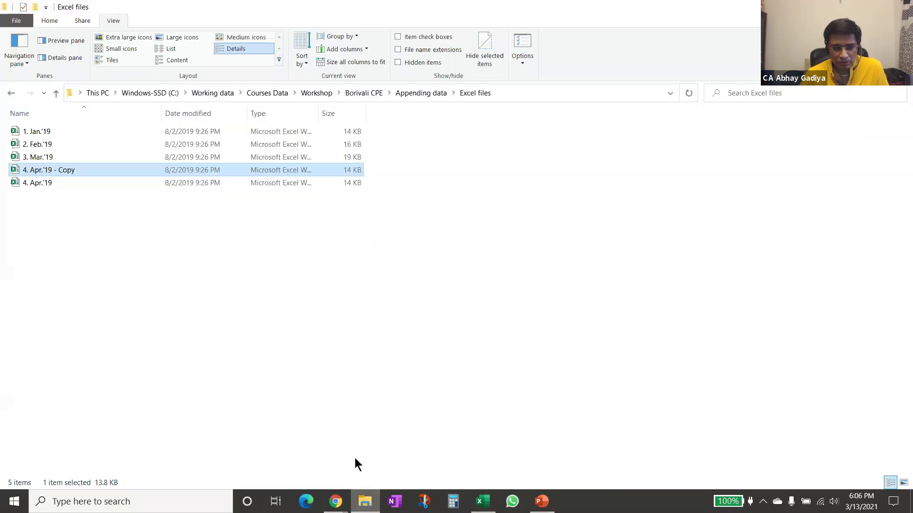
{"action": "key", "text": "BackSpace"}
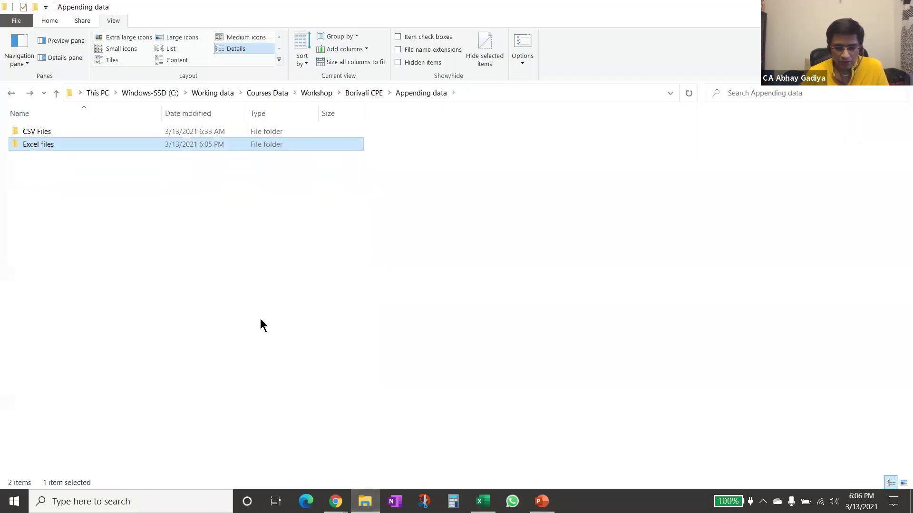
{"action": "key", "text": "BackSpace"}
Open the Different JOINs in Power Query workbook from the Borivali CPE folder.
{"action": "key", "text": "Down"}
{"action": "key", "text": "Down"}
{"action": "key", "text": "Down"}
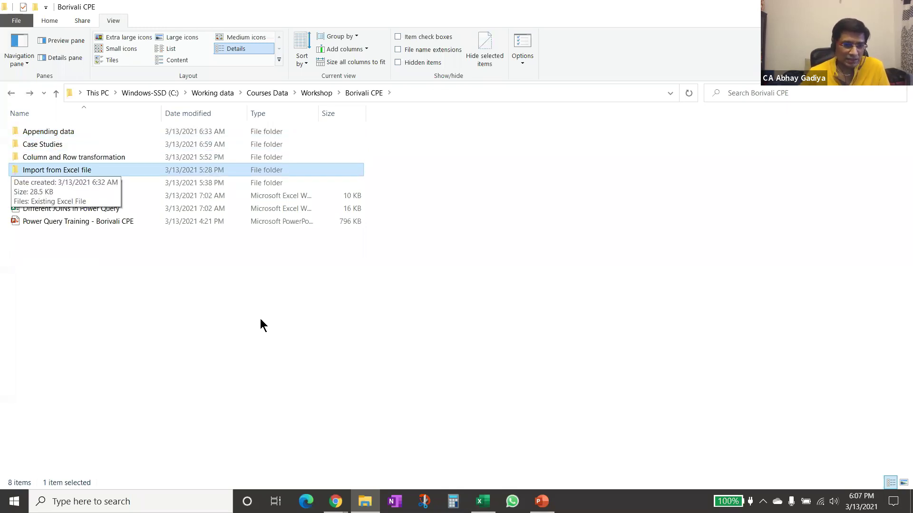
{"action": "key", "text": "Down"}
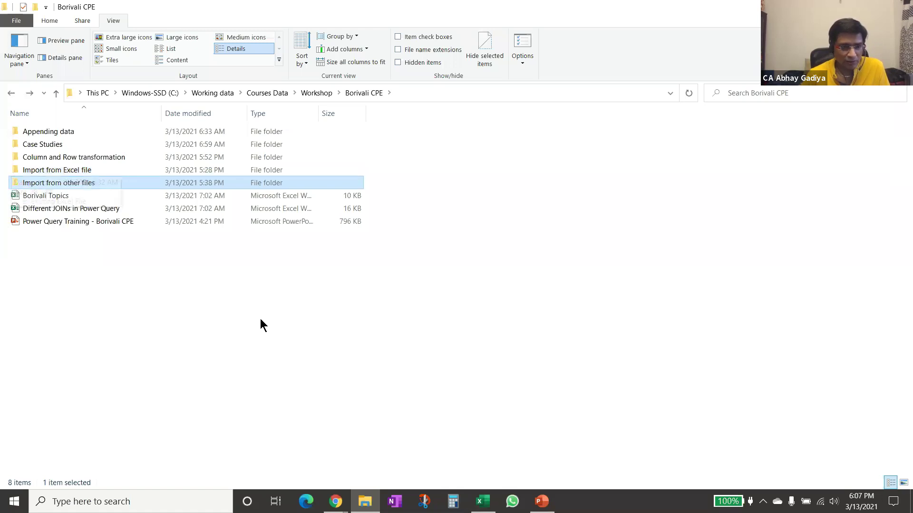
{"action": "key", "text": "Up"}
{"action": "key", "text": "Up"}
{"action": "key", "text": "Up"}
{"action": "key", "text": "Up"}
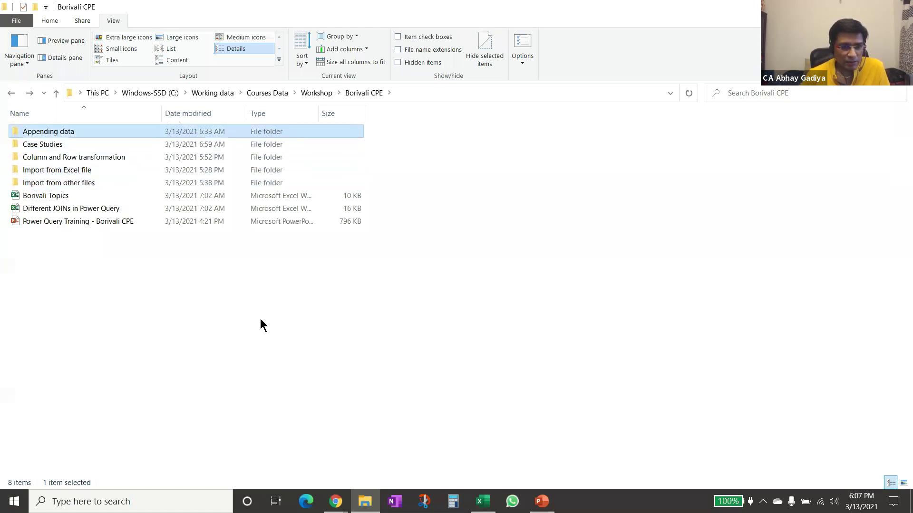
{"action": "key", "text": "i"}
{"action": "key", "text": "b"}
{"action": "key", "text": "d"}
{"action": "key", "text": "Return"}
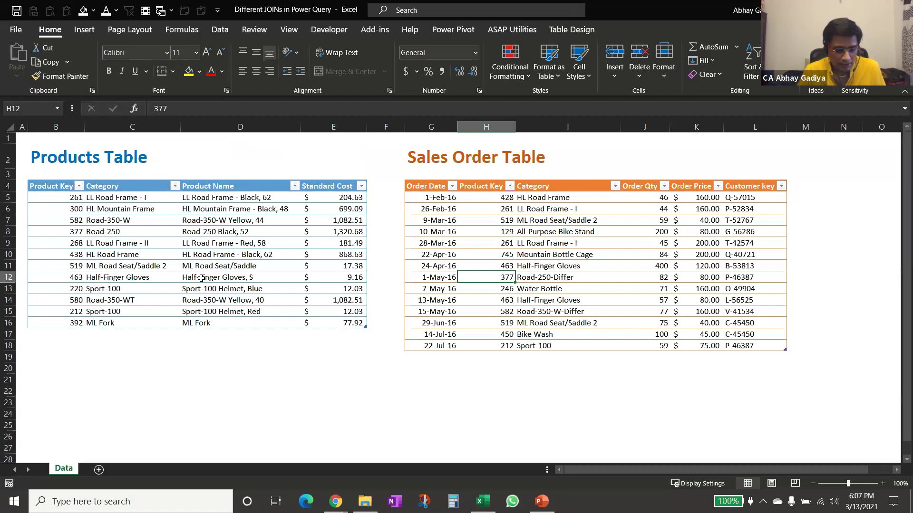
Collapse the ribbon and examine the Product Key, Category, Product Name and Standard Cost columns of the Products Table.
{"action": "key", "text": "ctrl+F1"}
{"action": "left_click", "coordinate": [102, 175]}
{"action": "left_click_drag", "start_coordinate": [66, 141], "coordinate": [74, 266]}
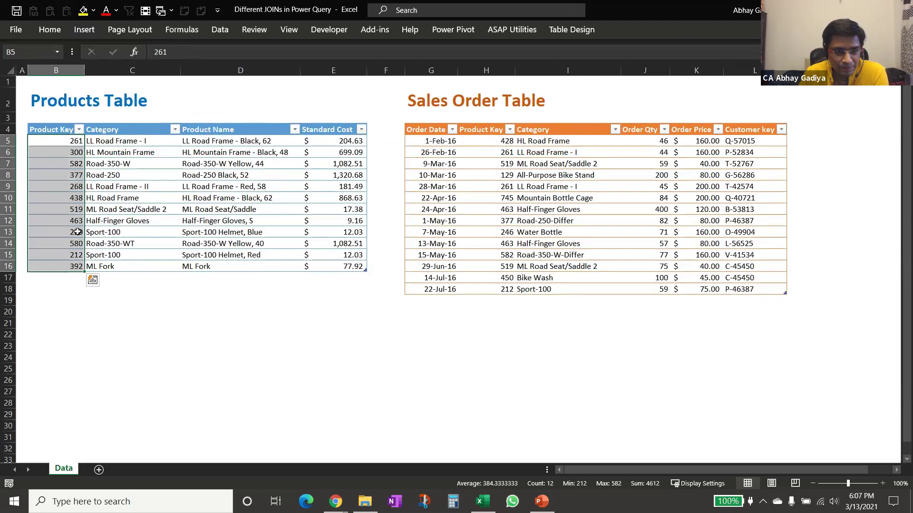
{"action": "left_click", "coordinate": [109, 131]}
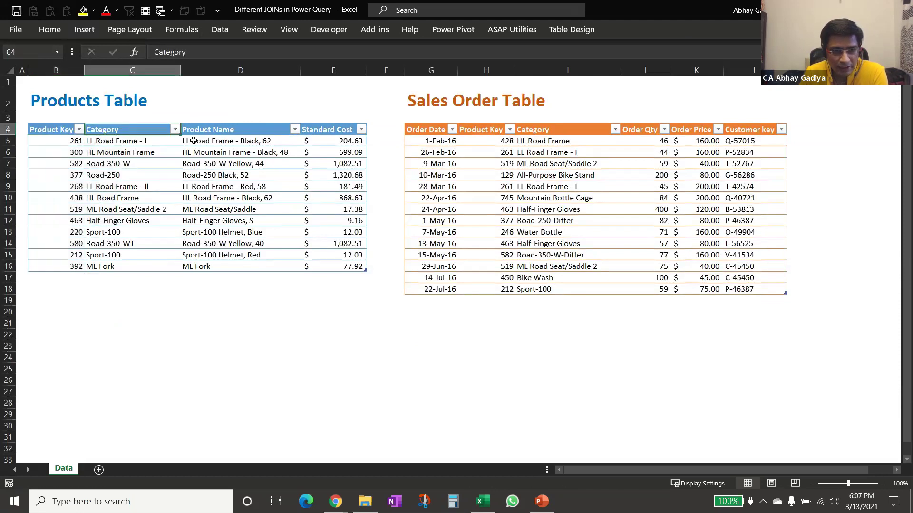
{"action": "left_click", "coordinate": [224, 131]}
{"action": "left_click", "coordinate": [314, 131]}
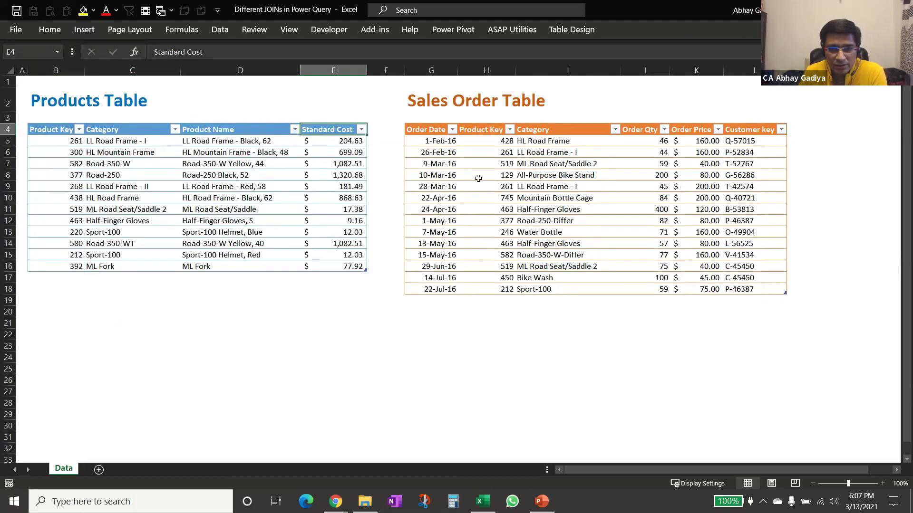
Examine the Sales Order Table's columns from Order Date and Product Key through Order Price and Customer key.
{"action": "left_click_drag", "start_coordinate": [434, 131], "coordinate": [446, 291]}
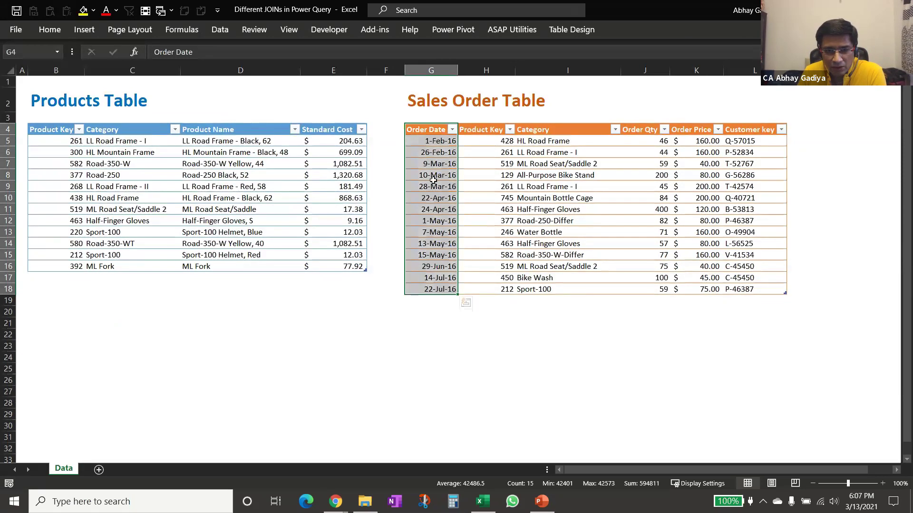
{"action": "left_click", "coordinate": [487, 129]}
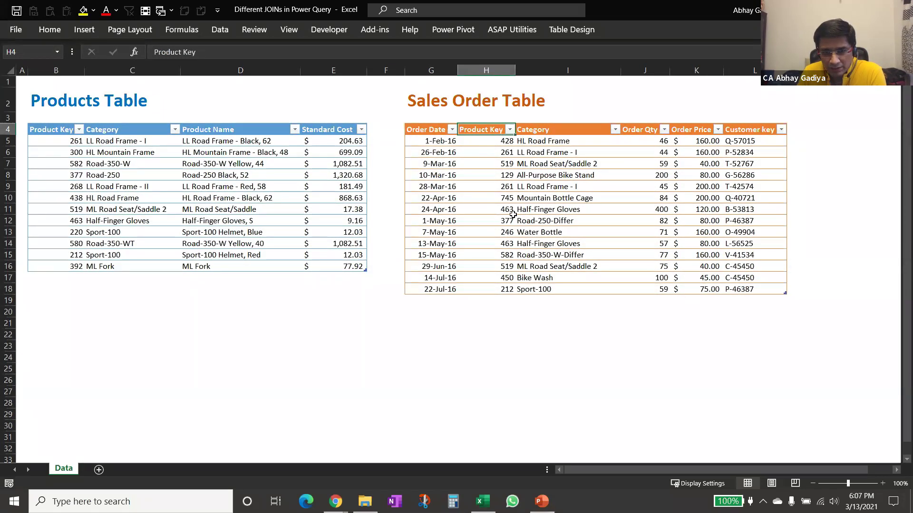
{"action": "left_click", "coordinate": [558, 133]}
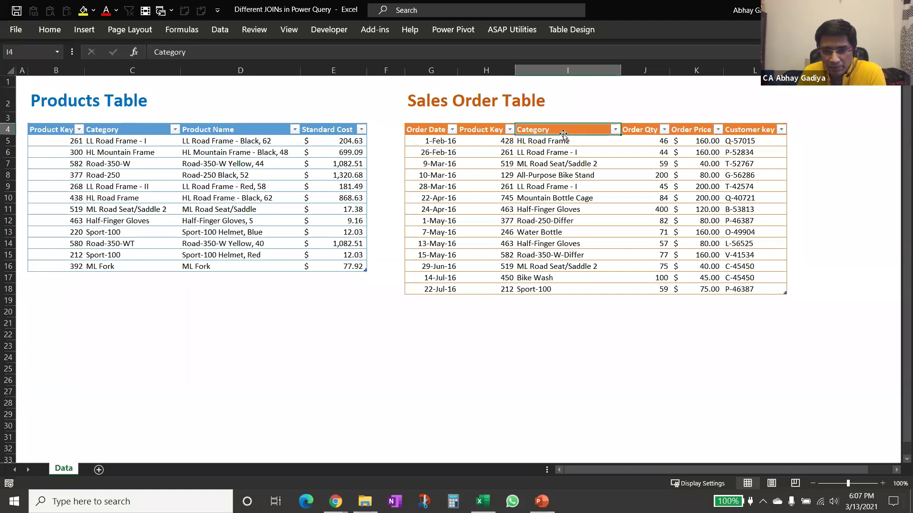
{"action": "left_click", "coordinate": [649, 132]}
{"action": "left_click", "coordinate": [696, 130]}
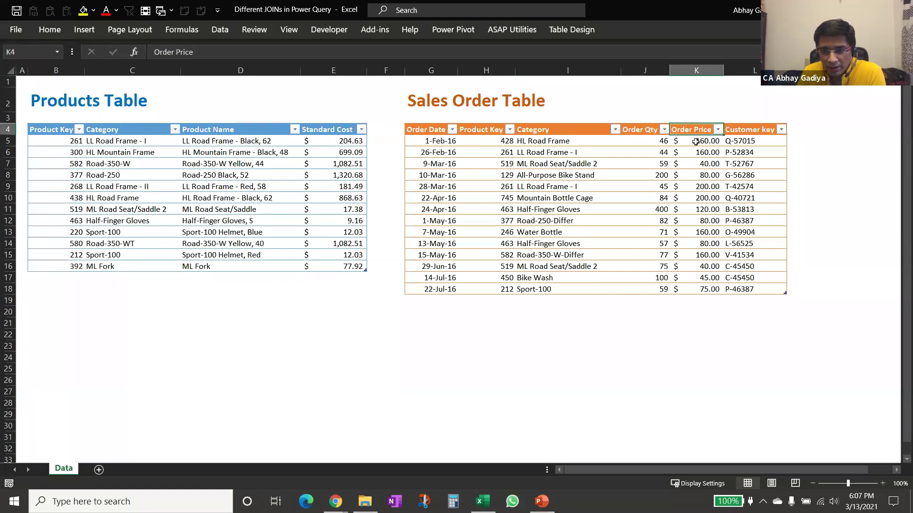
{"action": "left_click", "coordinate": [749, 142]}
{"action": "left_click", "coordinate": [705, 133]}
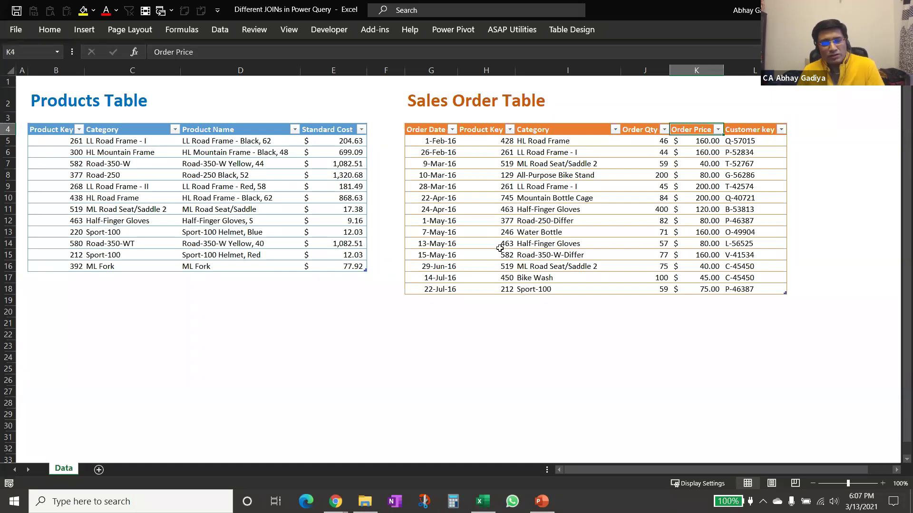
Compare the first product's details and Standard Cost with the order quantities, prices and the blank columns beside the Sales Order Table.
{"action": "left_click", "coordinate": [798, 140]}
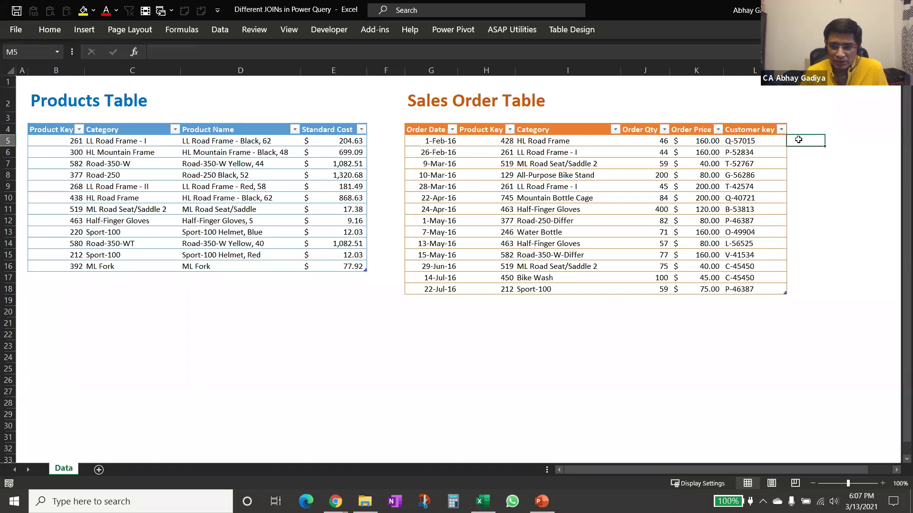
{"action": "left_click", "coordinate": [65, 144]}
{"action": "left_click_drag", "start_coordinate": [65, 144], "coordinate": [285, 142]}
{"action": "left_click", "coordinate": [336, 143]}
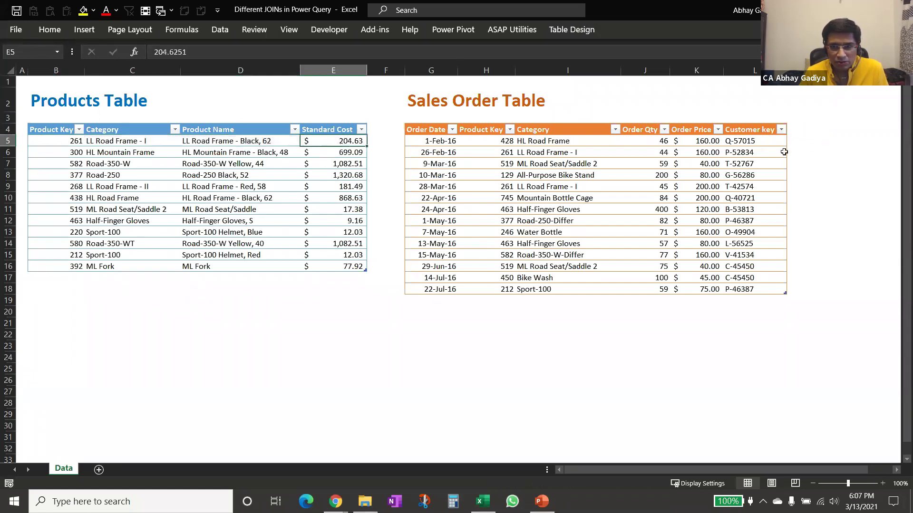
{"action": "left_click", "coordinate": [806, 139]}
{"action": "left_click_drag", "start_coordinate": [810, 159], "coordinate": [811, 289]}
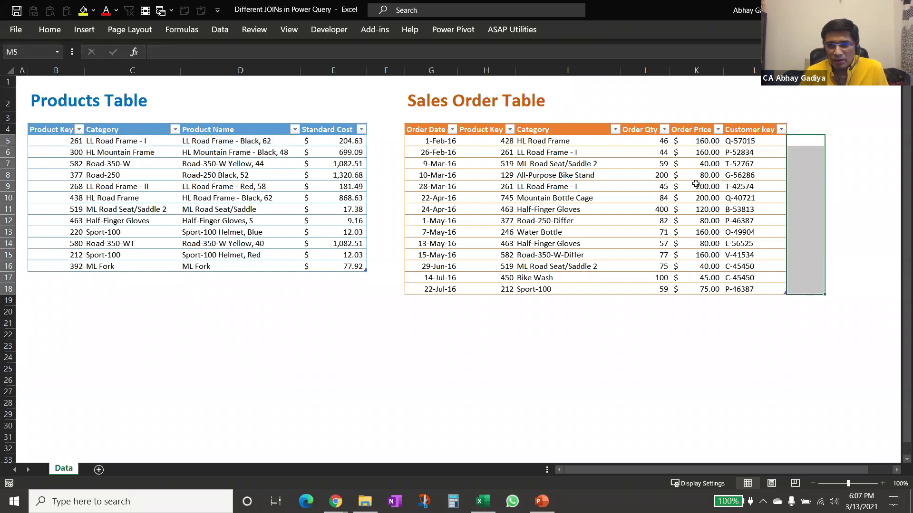
{"action": "left_click", "coordinate": [654, 141]}
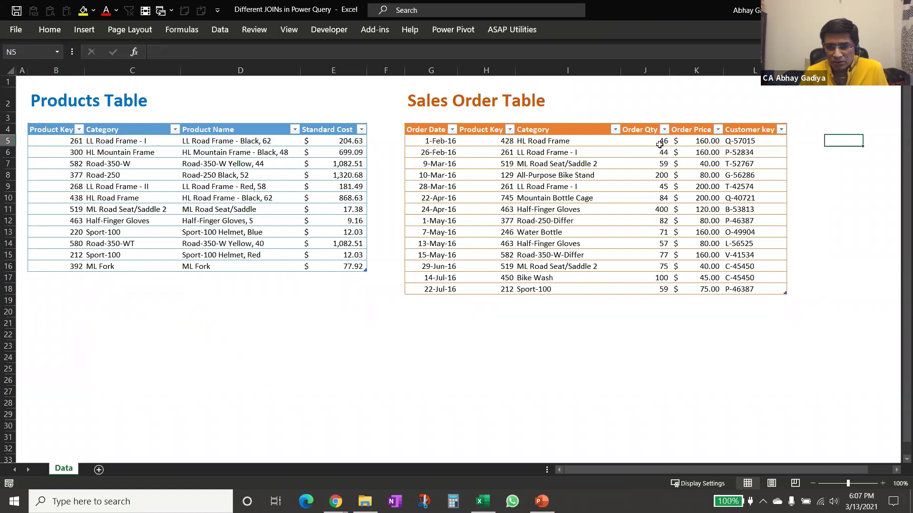
{"action": "left_click", "coordinate": [717, 141]}
{"action": "left_click", "coordinate": [814, 139]}
{"action": "left_click", "coordinate": [869, 138]}
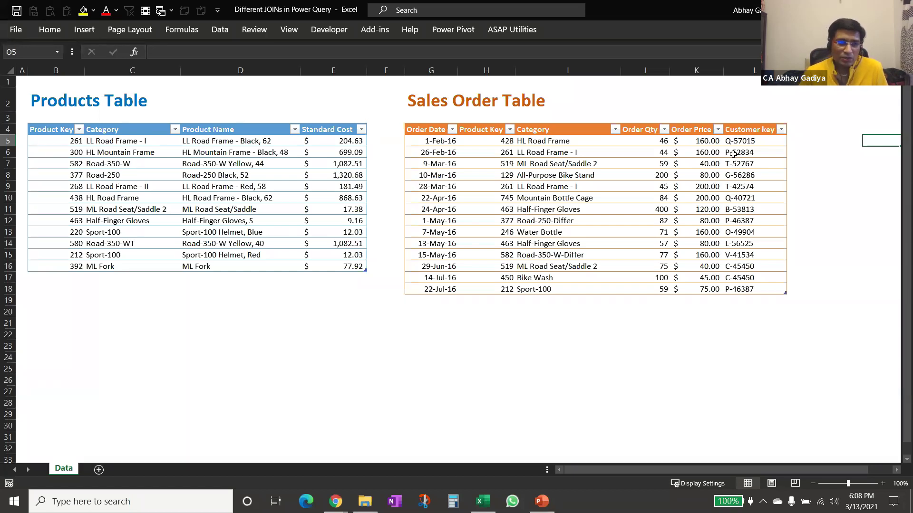
Highlight duplicate values across both tables' Product Key columns using Light Red Fill with Dark Red Text.
{"action": "left_click_drag", "start_coordinate": [52, 141], "coordinate": [60, 264]}
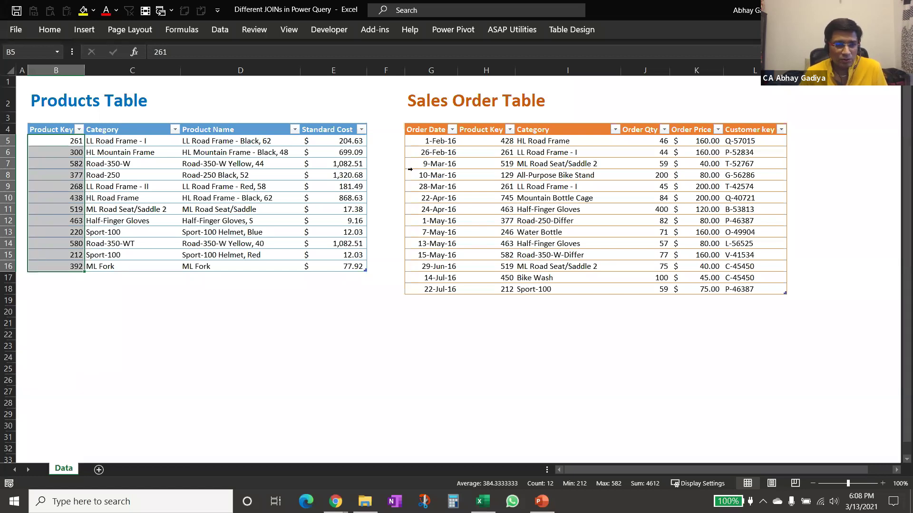
{"action": "left_click", "coordinate": [218, 33]}
{"action": "double_click", "coordinate": [217, 33]}
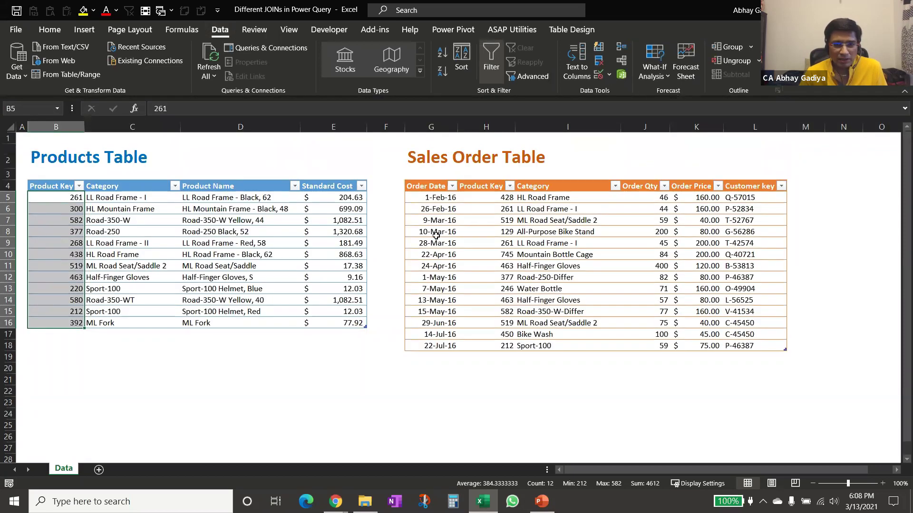
{"action": "left_click_drag", "start_coordinate": [487, 198], "coordinate": [499, 344]}
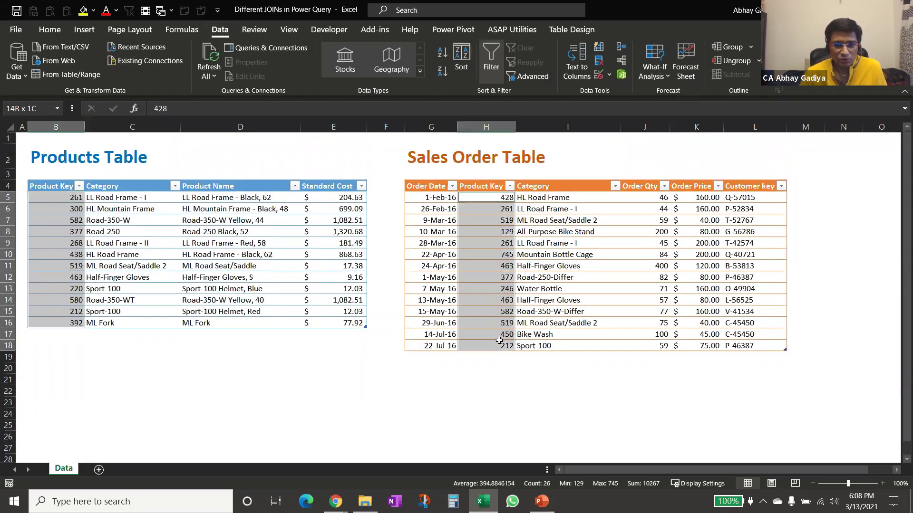
{"action": "left_click", "coordinate": [46, 33]}
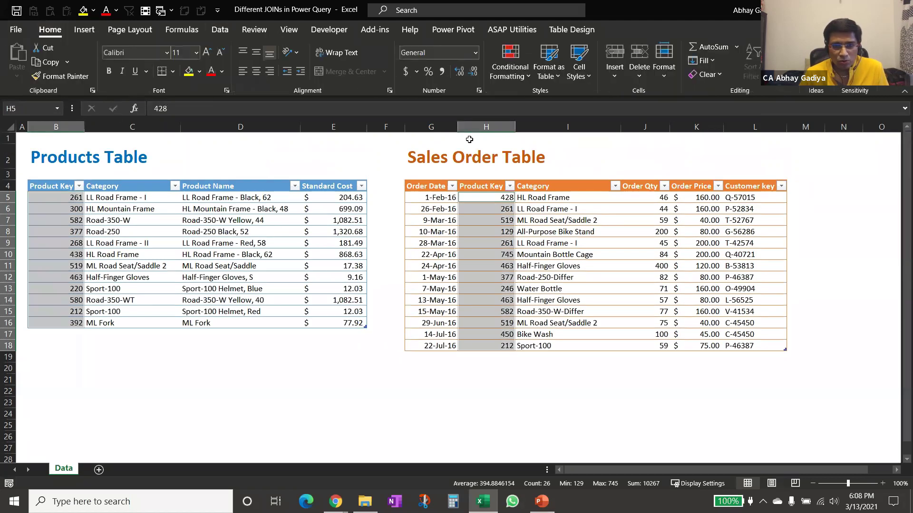
{"action": "left_click", "coordinate": [510, 62]}
{"action": "mouse_move", "coordinate": [550, 99]}
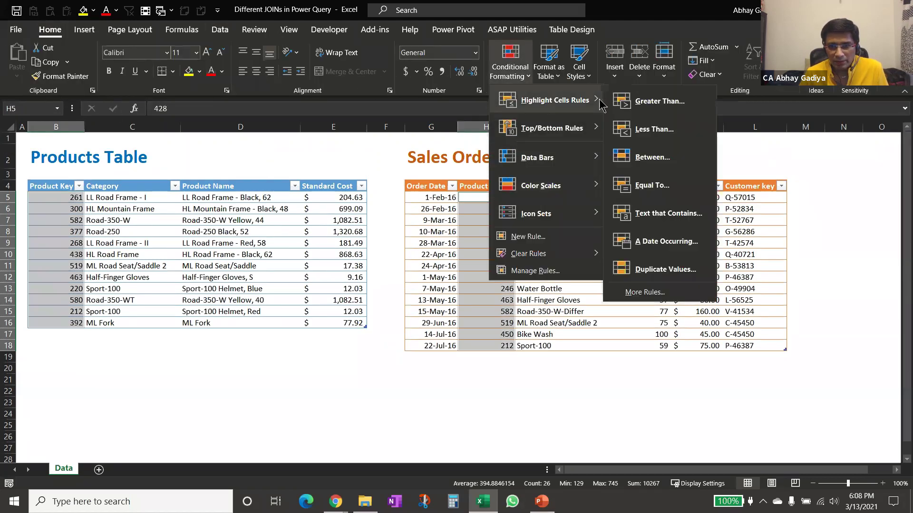
{"action": "left_click", "coordinate": [665, 266]}
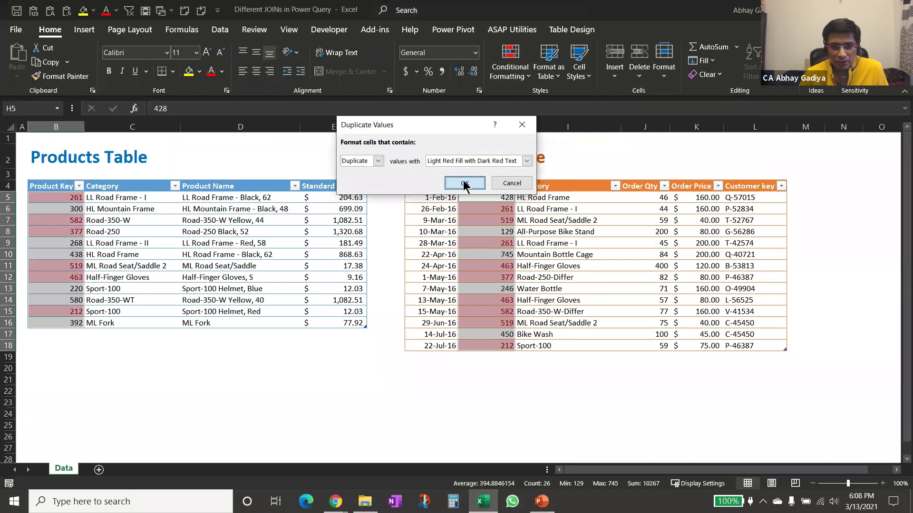
{"action": "left_click", "coordinate": [464, 182]}
Examine highlighted and unhighlighted product keys in the Products and Sales Order tables, starting with keys 300 and 261.
{"action": "left_click", "coordinate": [180, 257]}
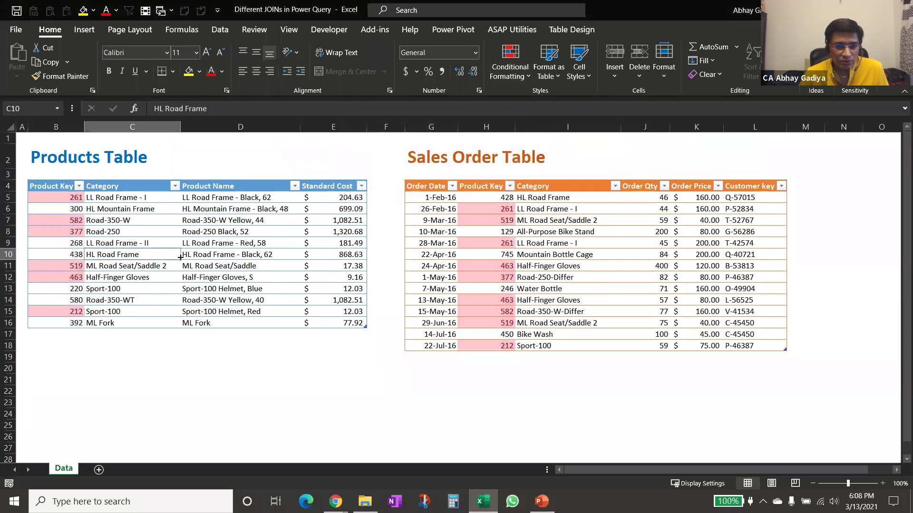
{"action": "left_click", "coordinate": [66, 210]}
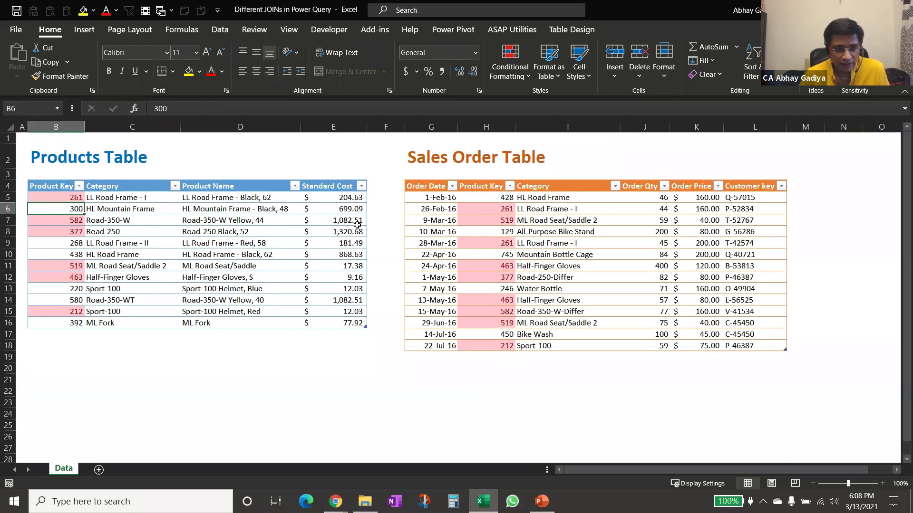
{"action": "left_click", "coordinate": [506, 209]}
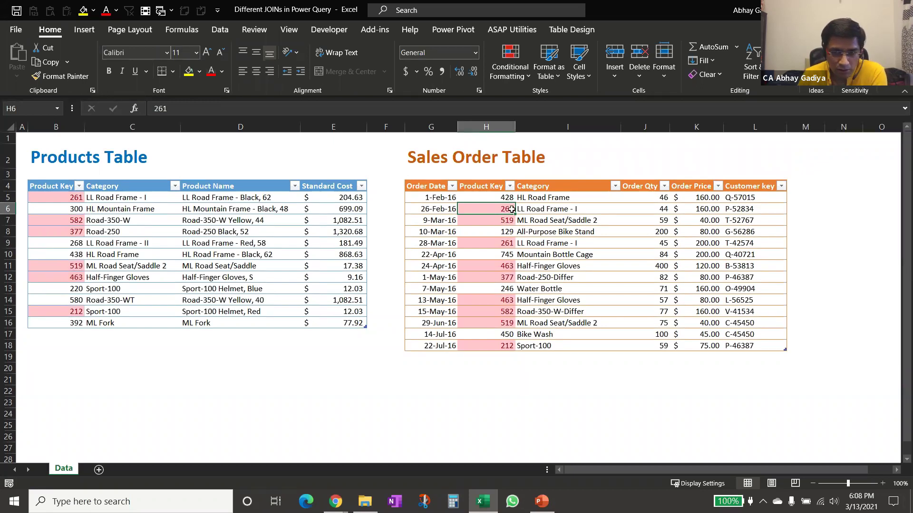
Check the unhighlighted product keys 428 and 129 in the Sales Order Table against the Products Table.
{"action": "left_click", "coordinate": [497, 197]}
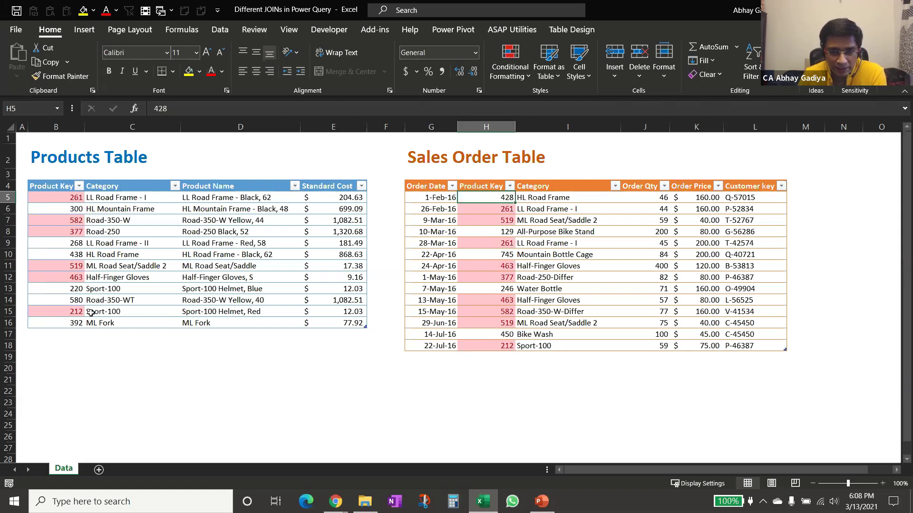
{"action": "left_click", "coordinate": [511, 232]}
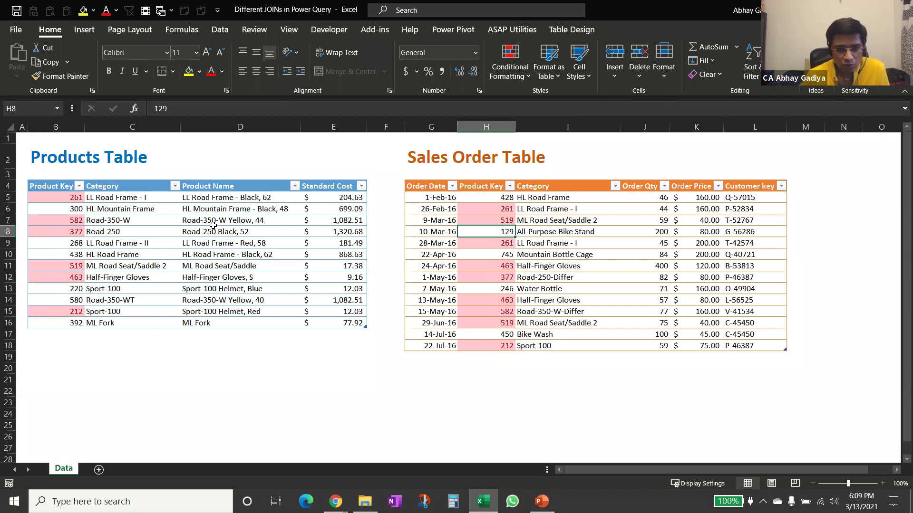
Bring the Products Table into Power Query and load it as a connection only.
{"action": "left_click", "coordinate": [146, 230]}
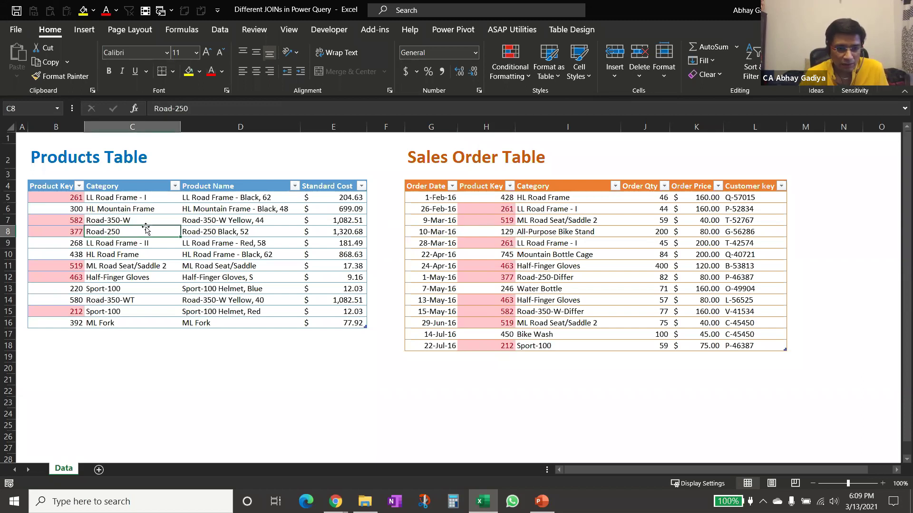
{"action": "left_click", "coordinate": [219, 29]}
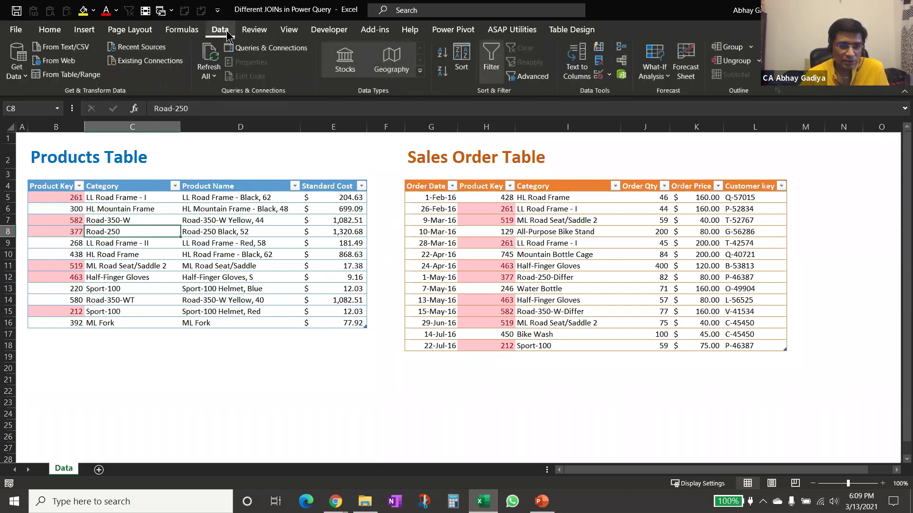
{"action": "left_click", "coordinate": [67, 78]}
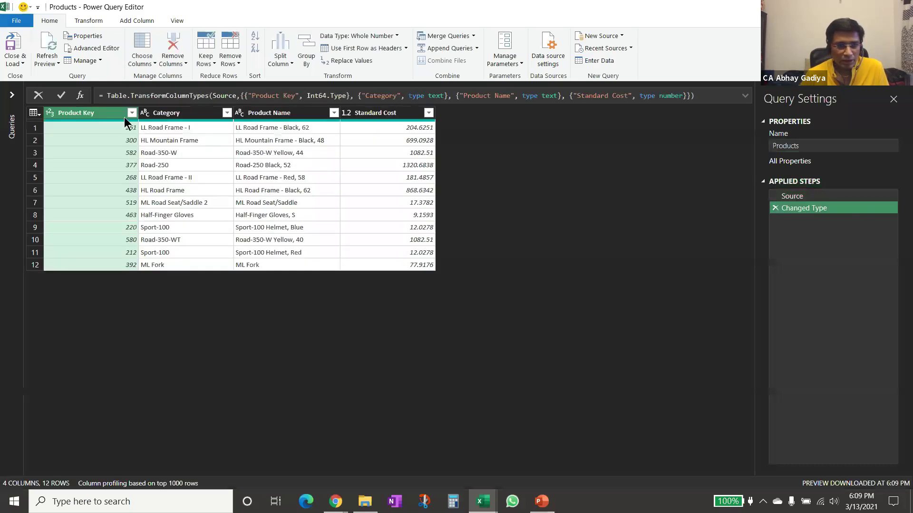
{"action": "left_click", "coordinate": [20, 63]}
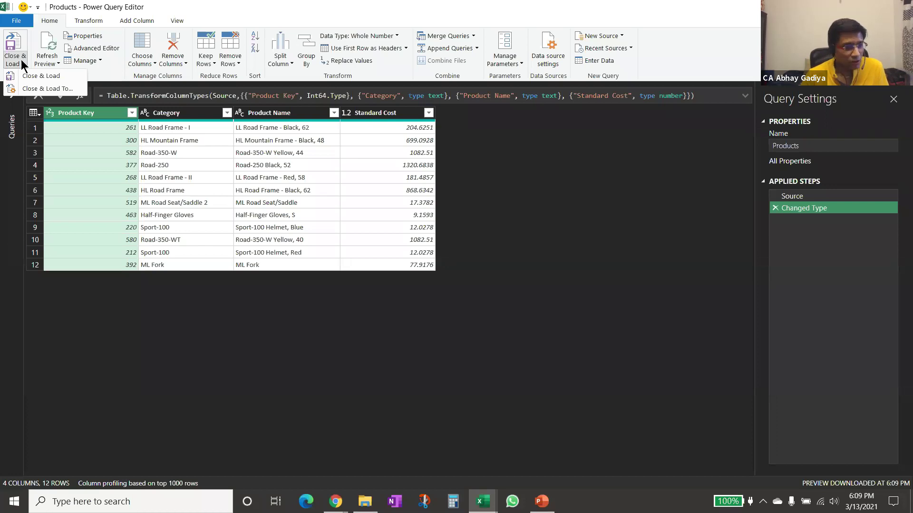
{"action": "left_click", "coordinate": [53, 90]}
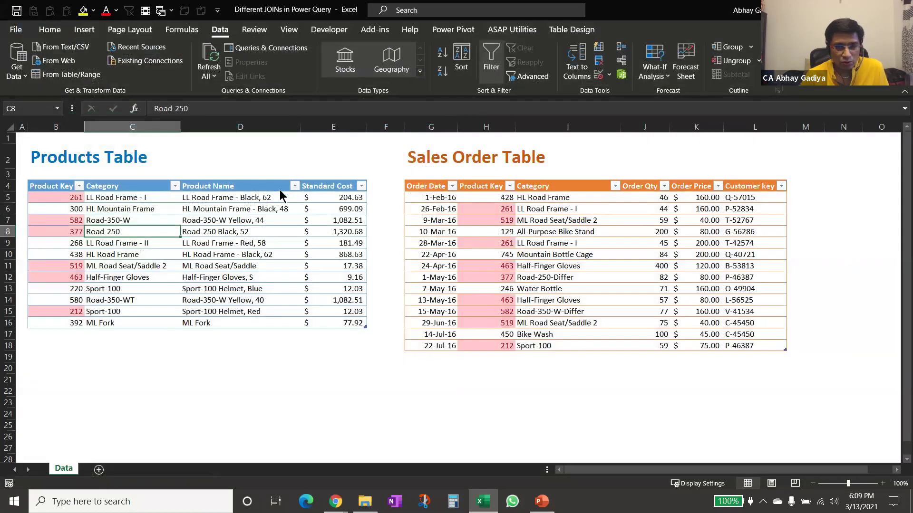
{"action": "left_click", "coordinate": [401, 140]}
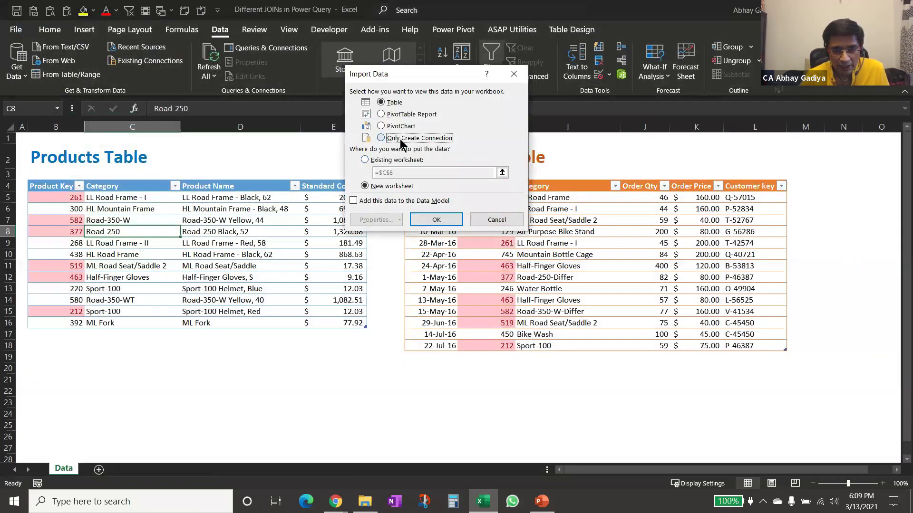
{"action": "left_click", "coordinate": [444, 220]}
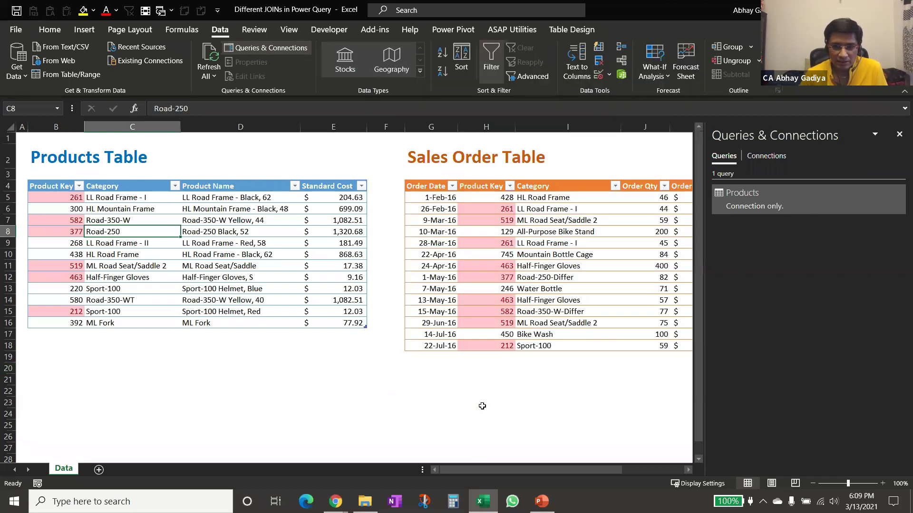
Bring the Sales Order Table into Power Query and load it as a connection only.
{"action": "left_click", "coordinate": [508, 233]}
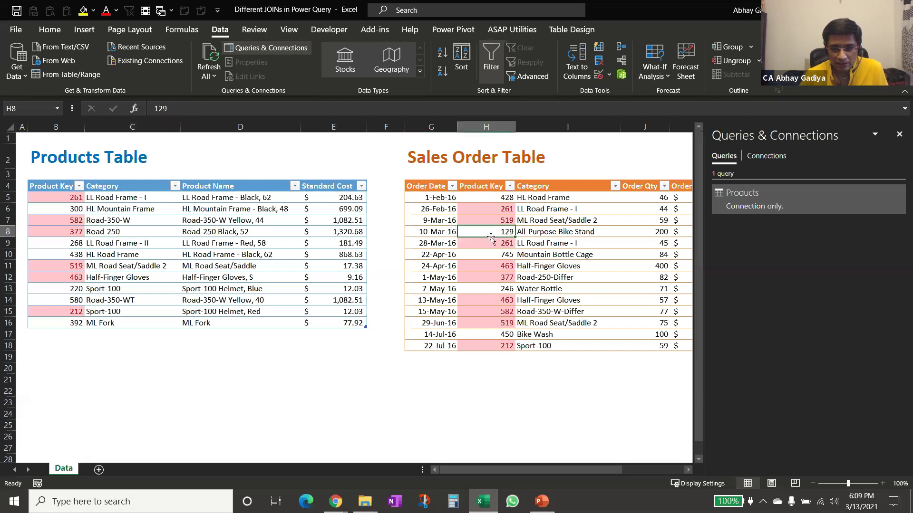
{"action": "left_click", "coordinate": [65, 75]}
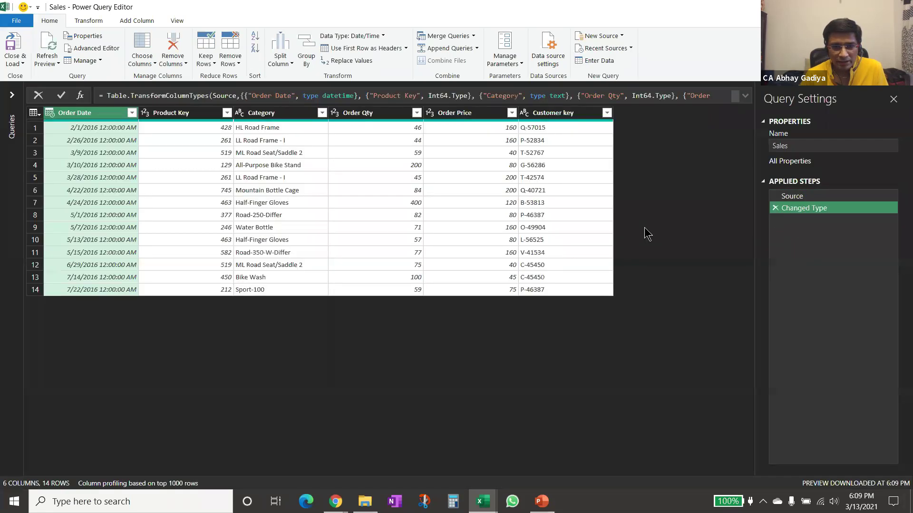
{"action": "left_click", "coordinate": [19, 61]}
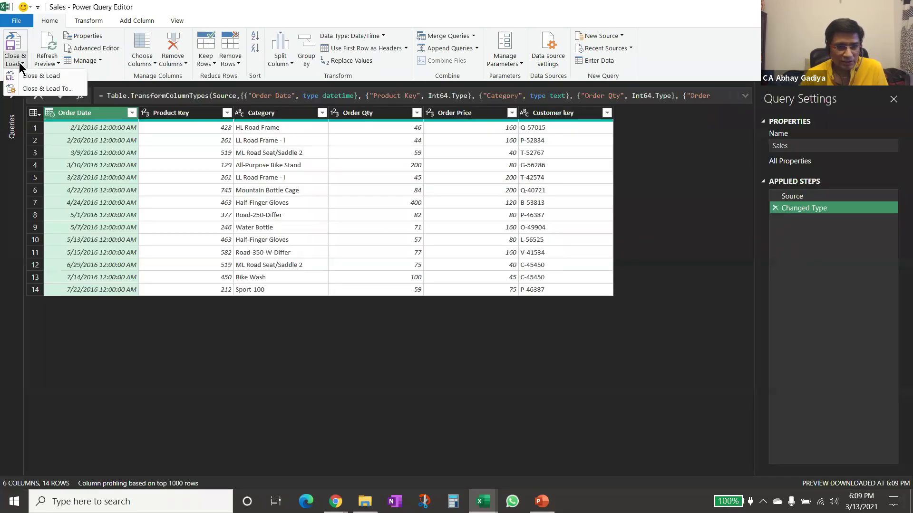
{"action": "left_click", "coordinate": [33, 77]}
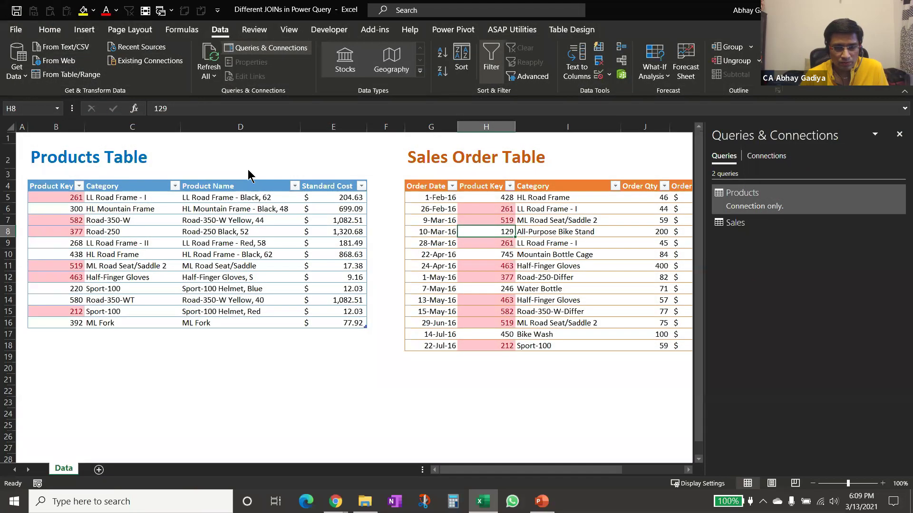
{"action": "left_click", "coordinate": [390, 134]}
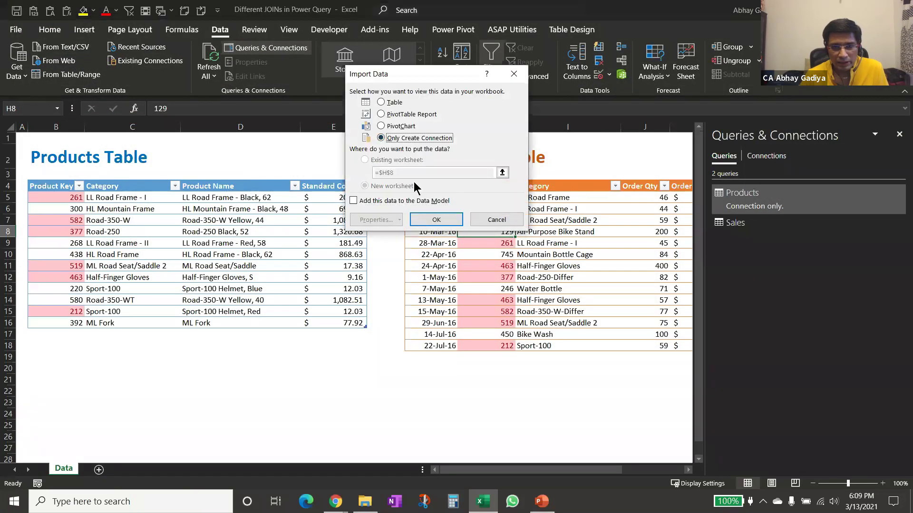
{"action": "left_click", "coordinate": [448, 221]}
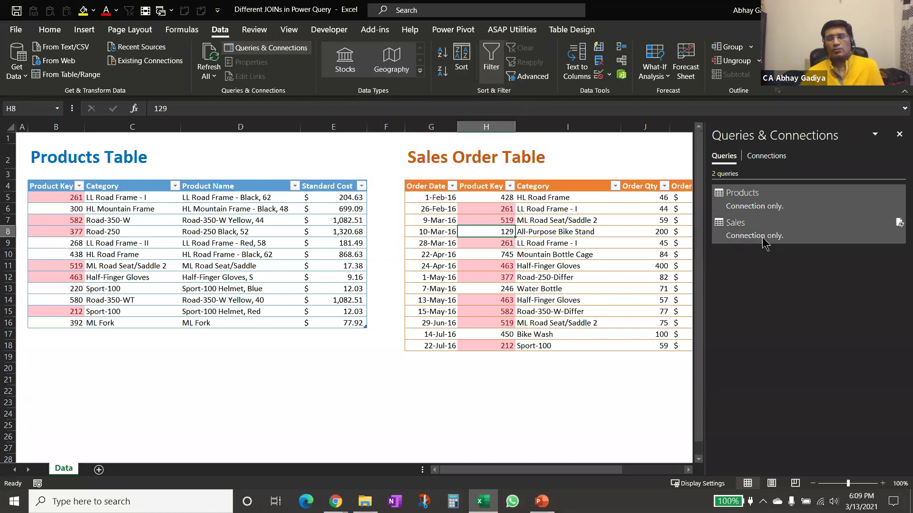
{"action": "mouse_move", "coordinate": [775, 244]}
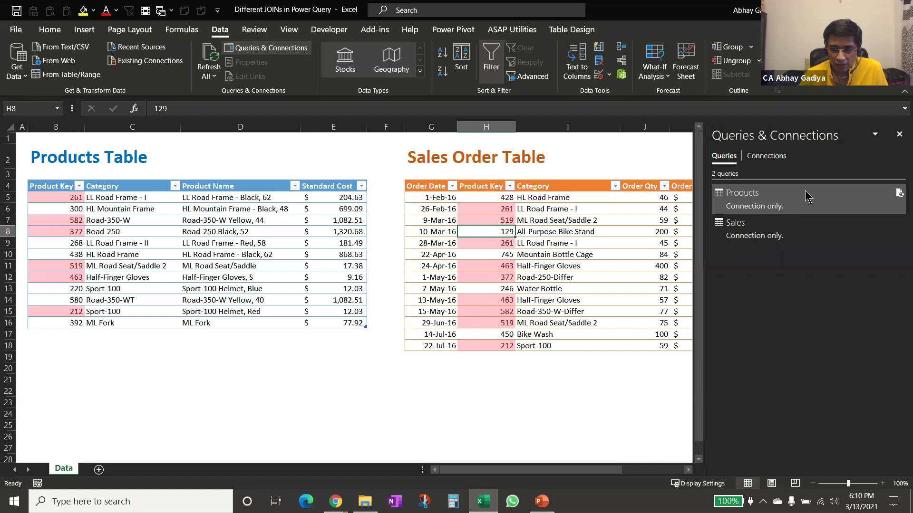
Start a Merge query with Sales as the first table and Products as the second table.
{"action": "left_click", "coordinate": [688, 470]}
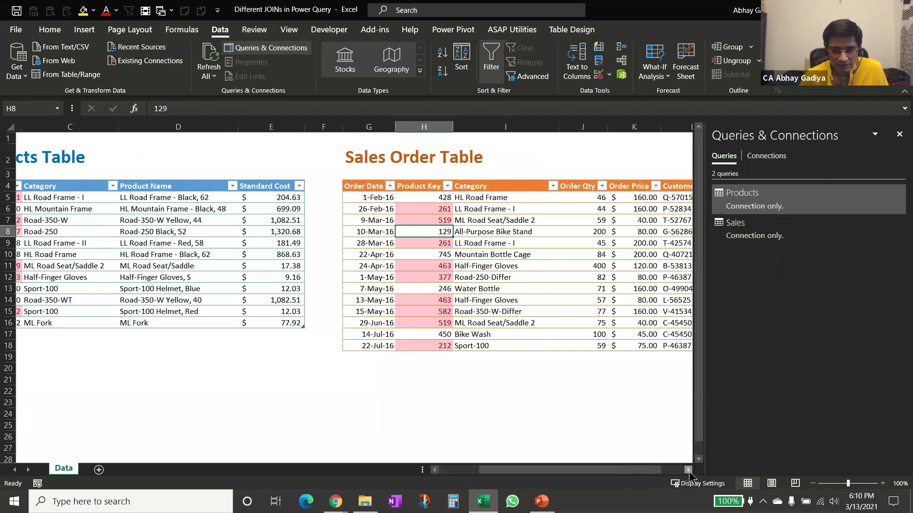
{"action": "left_click", "coordinate": [688, 470]}
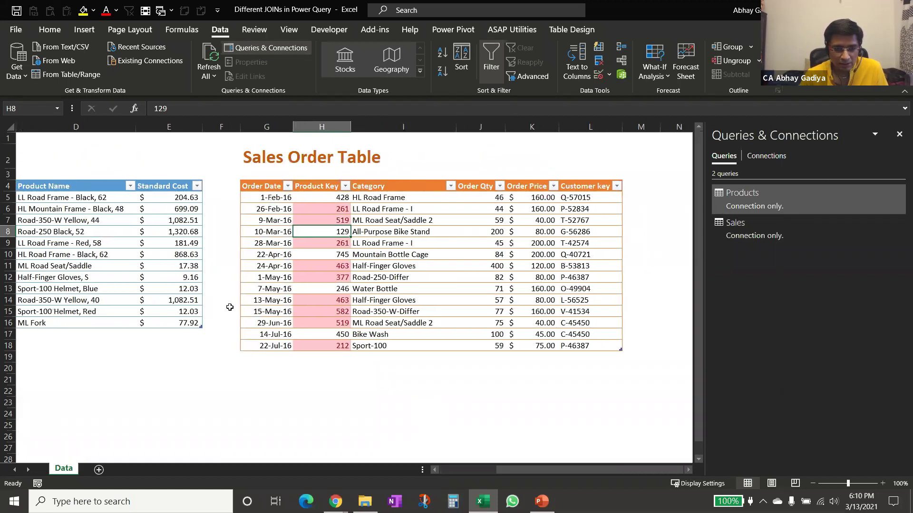
{"action": "left_click", "coordinate": [20, 81]}
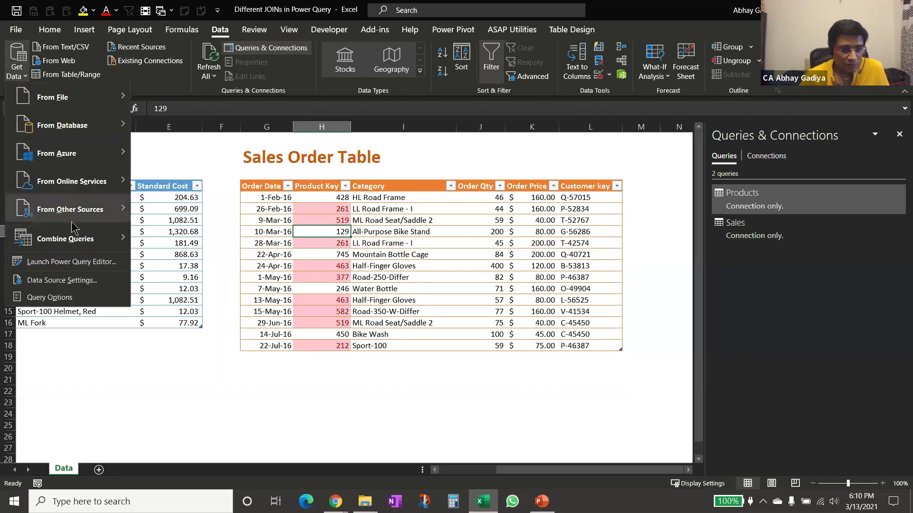
{"action": "mouse_move", "coordinate": [74, 237]}
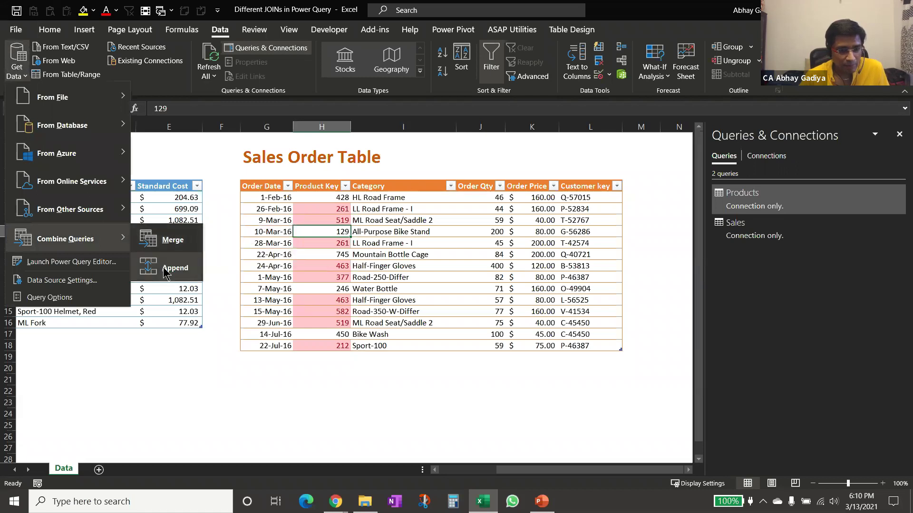
{"action": "left_click", "coordinate": [162, 239]}
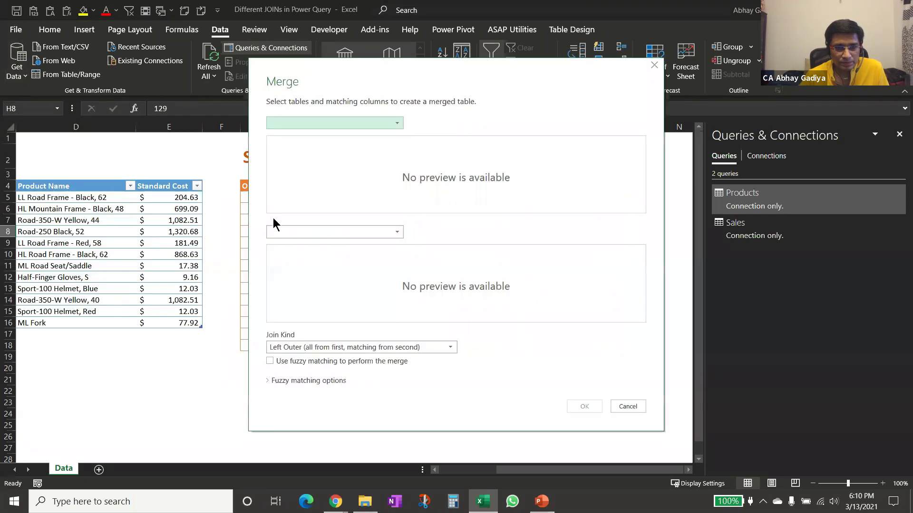
{"action": "left_click", "coordinate": [358, 124]}
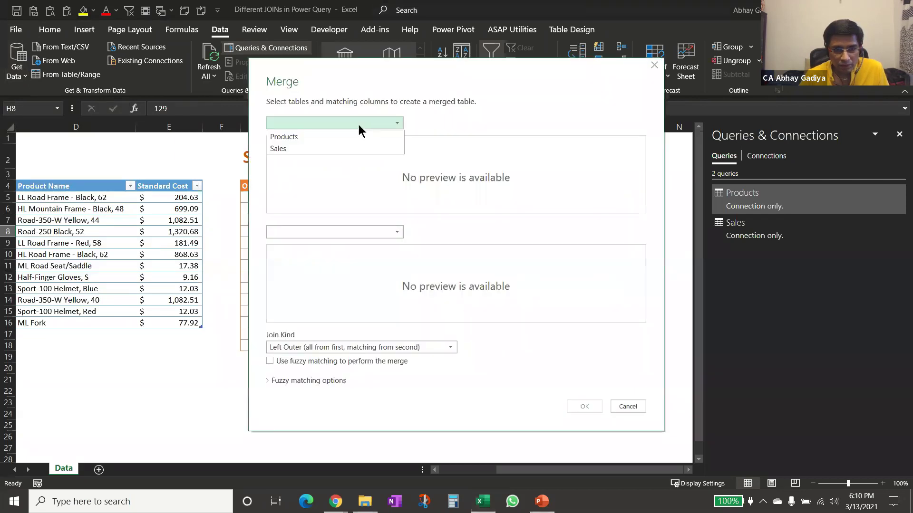
{"action": "left_click", "coordinate": [312, 150]}
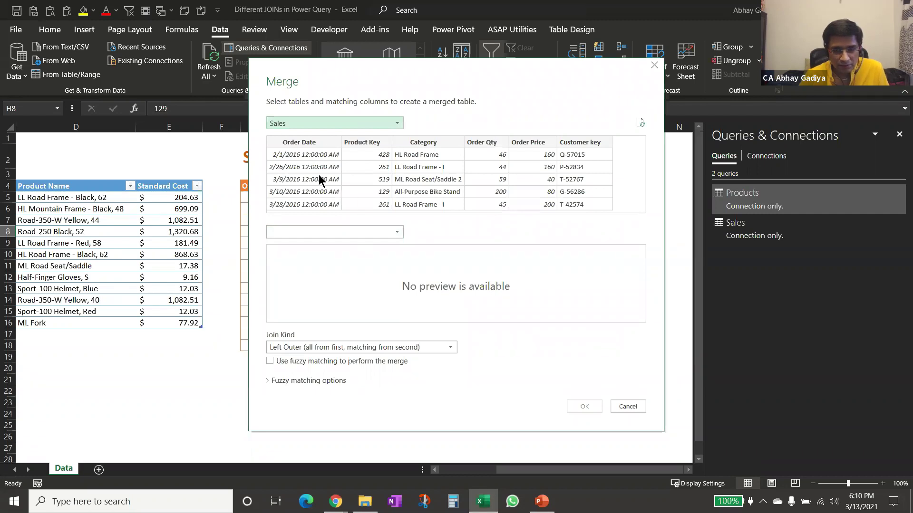
{"action": "left_click", "coordinate": [323, 233]}
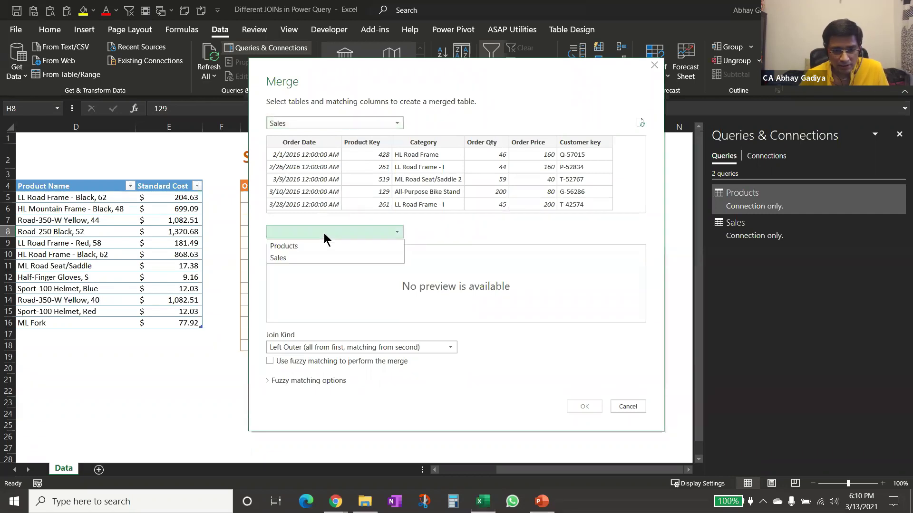
{"action": "left_click", "coordinate": [314, 246]}
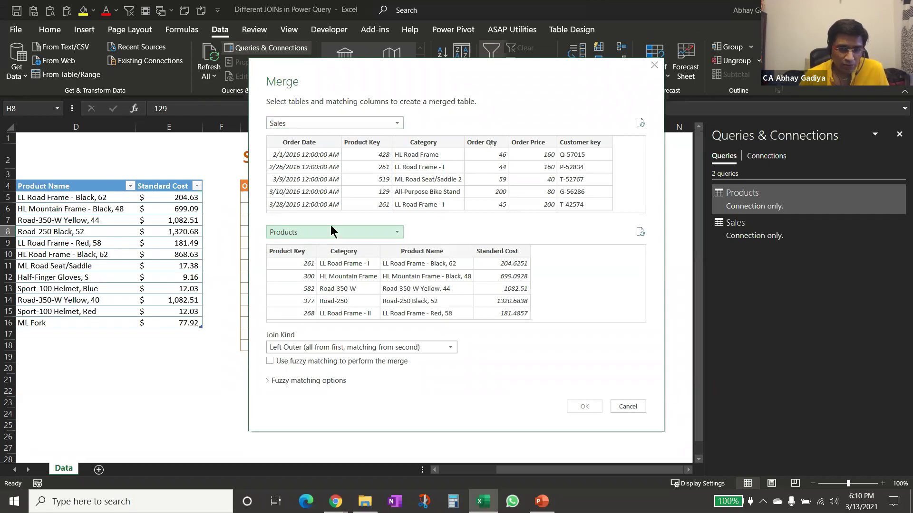
Match the Sales and Products tables on Product Key and create the merge with a Left Outer join.
{"action": "left_click", "coordinate": [366, 143]}
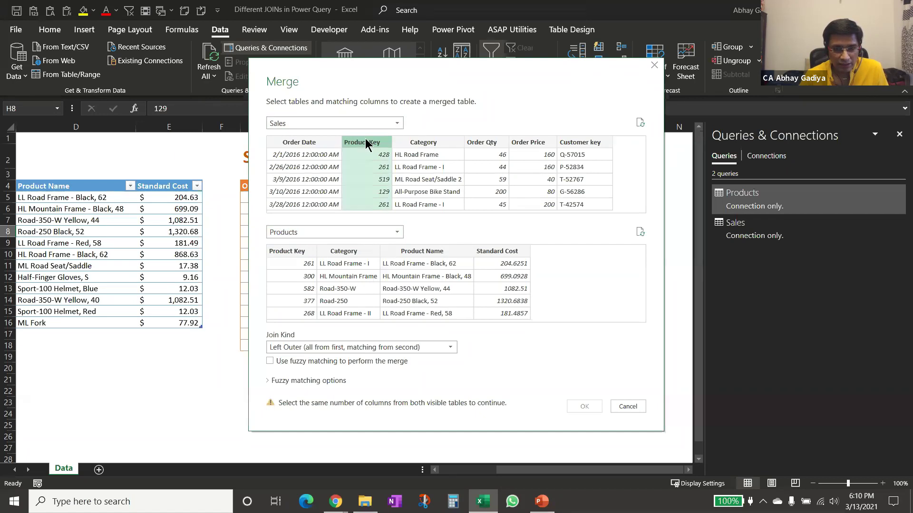
{"action": "left_click", "coordinate": [294, 252]}
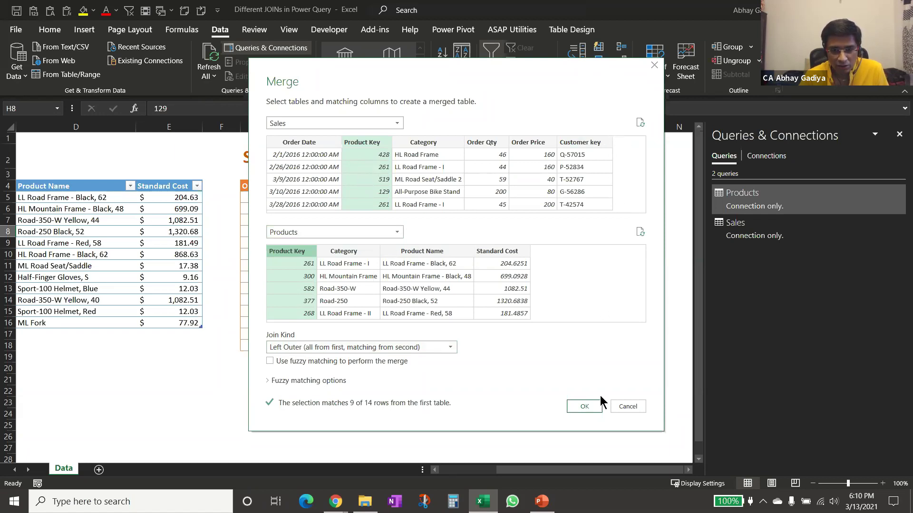
{"action": "left_click", "coordinate": [584, 406]}
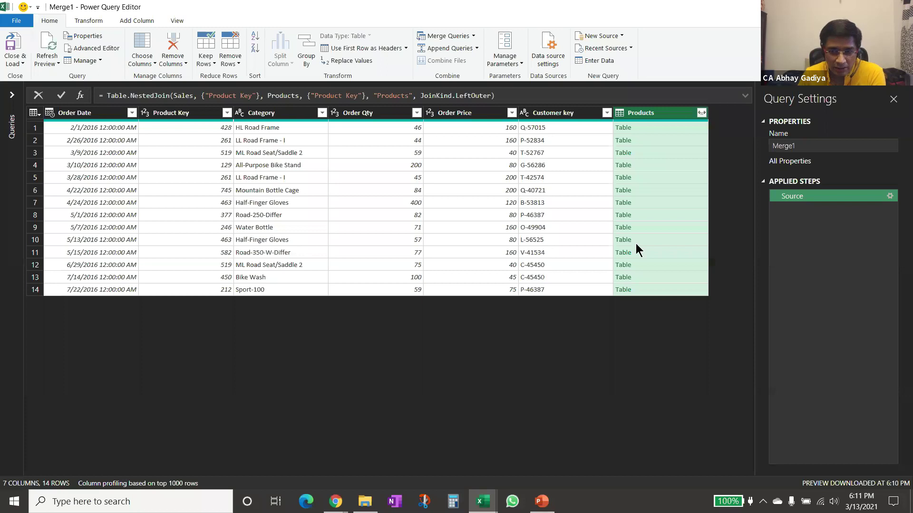
Expand all columns of the merged Products column without using the original column name as prefix.
{"action": "left_click", "coordinate": [702, 113]}
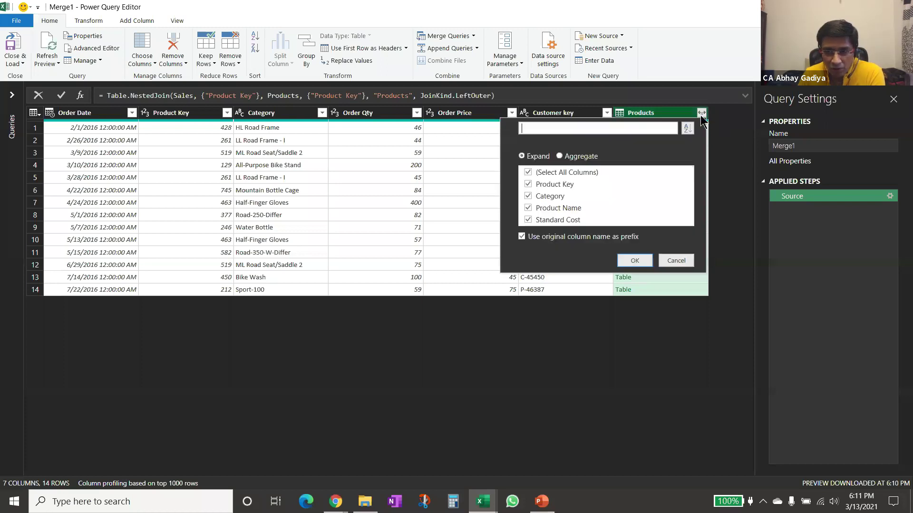
{"action": "left_click", "coordinate": [537, 238]}
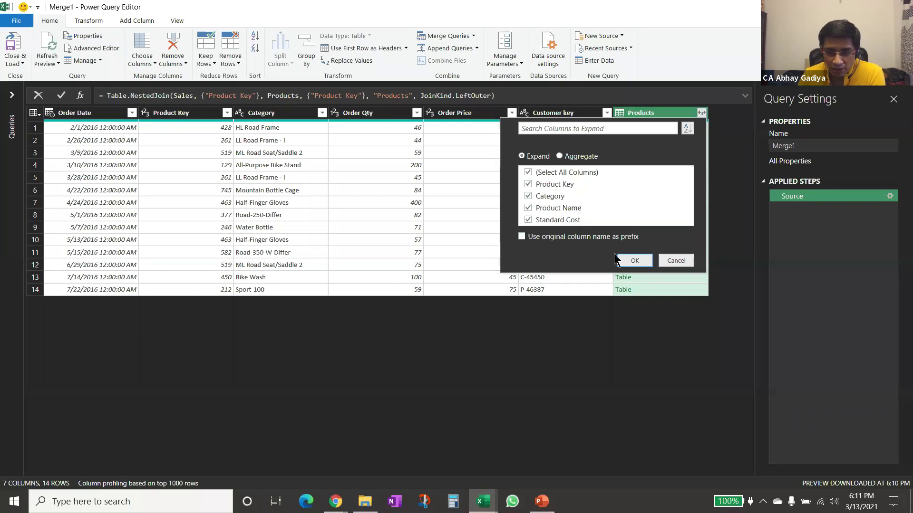
{"action": "left_click", "coordinate": [635, 260]}
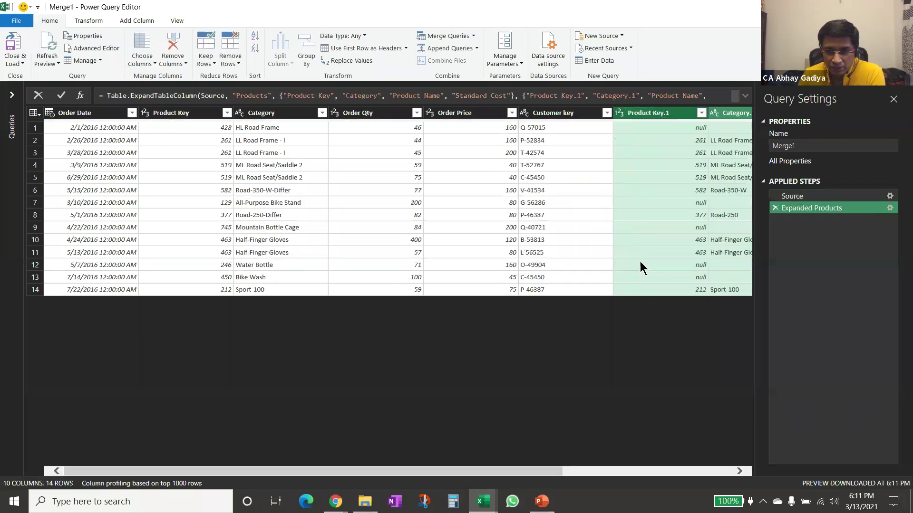
Compare each sales row's Product Key with its expanded product columns, from Product Key.1 through Standard Cost.
{"action": "left_click", "coordinate": [740, 472]}
{"action": "left_click", "coordinate": [740, 471]}
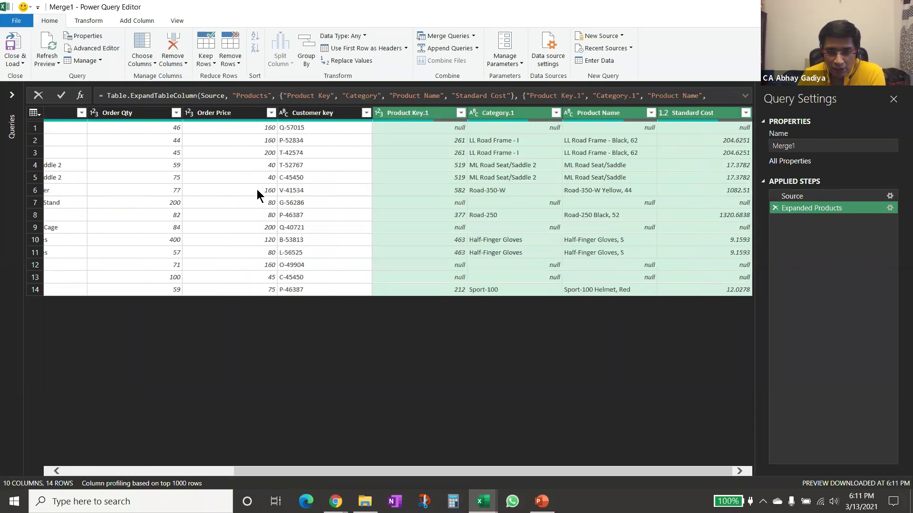
{"action": "left_click_drag", "start_coordinate": [409, 472], "coordinate": [240, 472]}
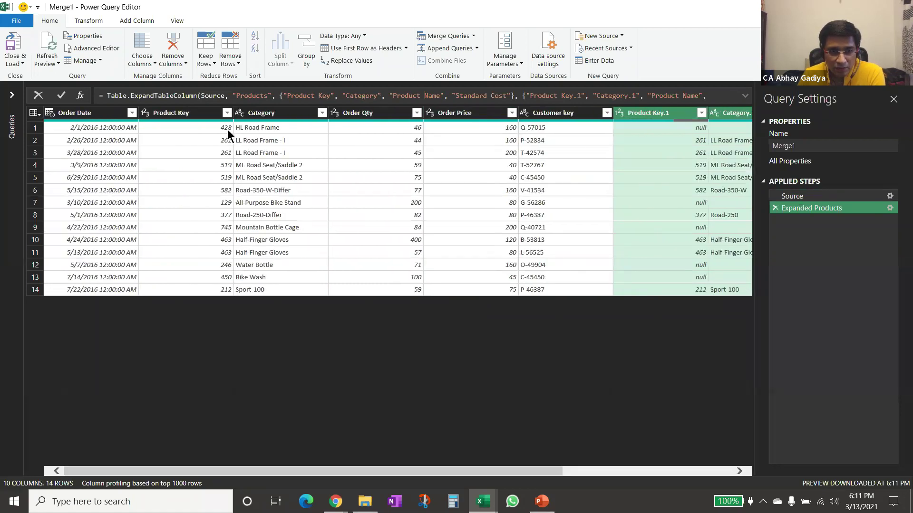
{"action": "left_click", "coordinate": [591, 472]}
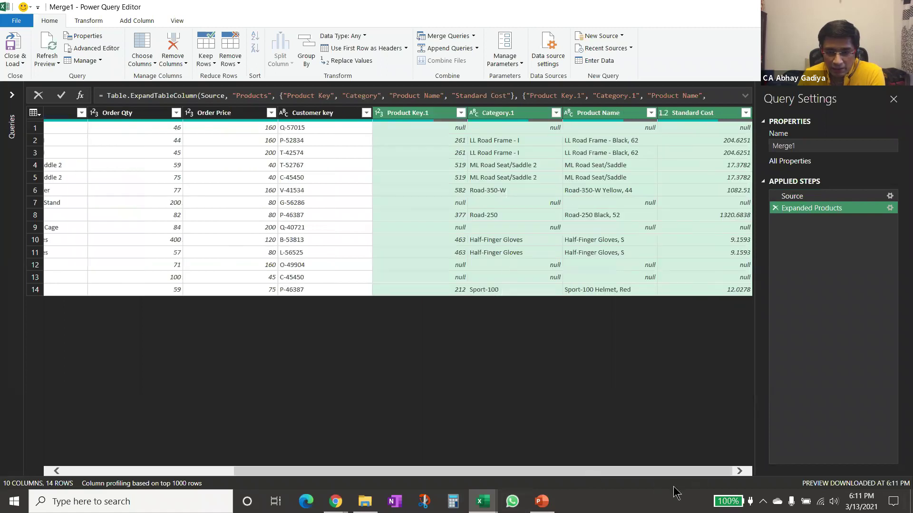
{"action": "left_click", "coordinate": [739, 470]}
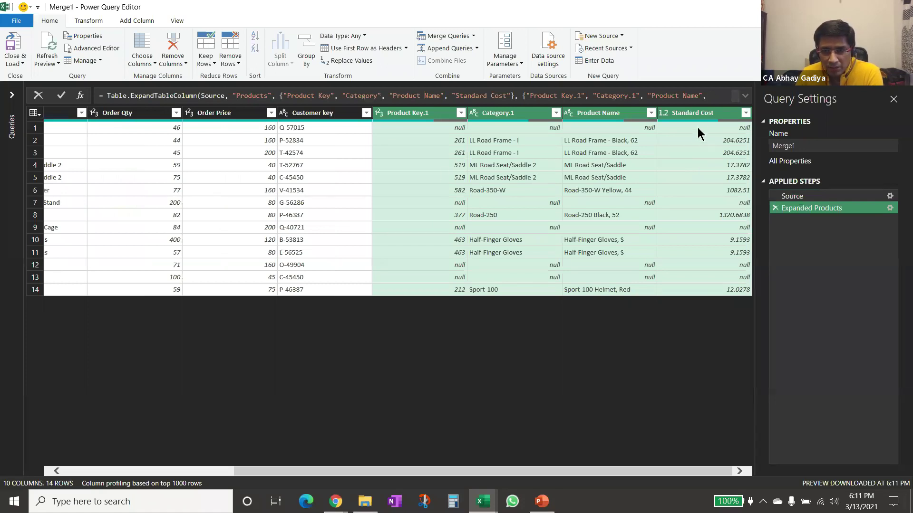
Edit the Products expansion so that only the Standard Cost column is expanded.
{"action": "left_click", "coordinate": [889, 208]}
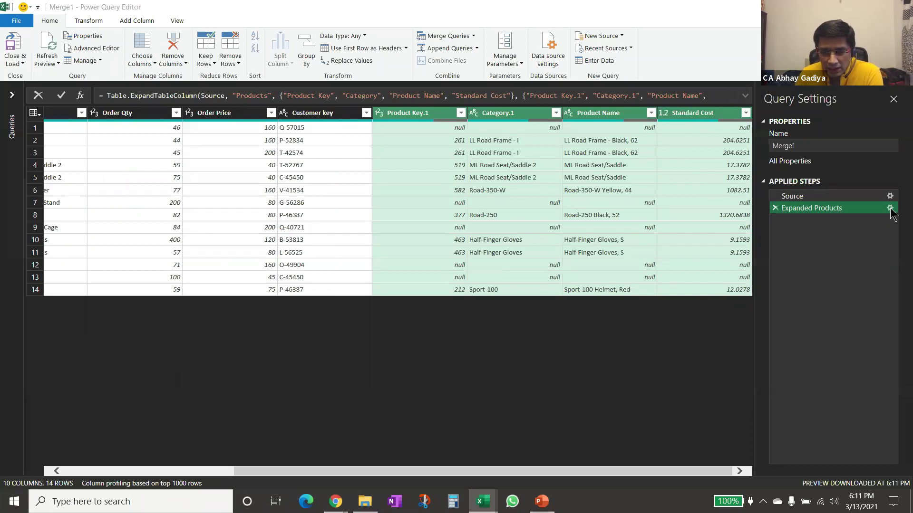
{"action": "left_click", "coordinate": [390, 166]}
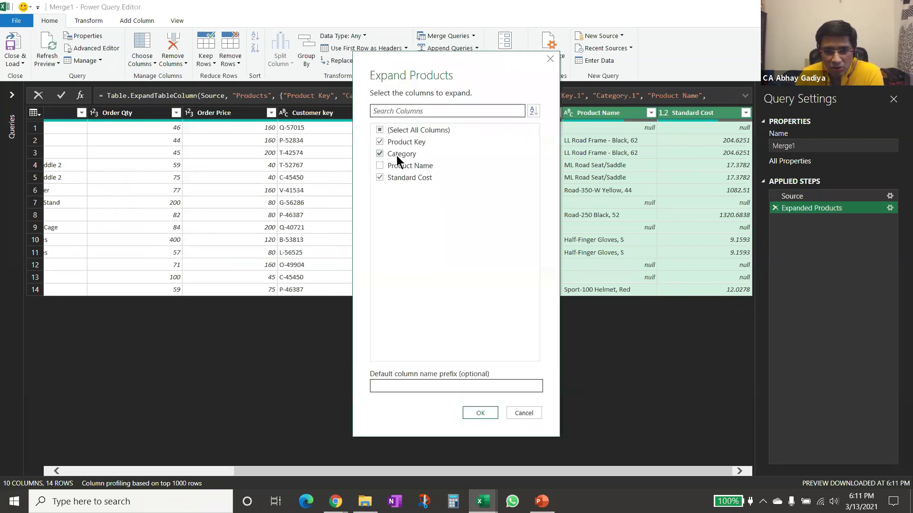
{"action": "left_click", "coordinate": [402, 142]}
{"action": "left_click", "coordinate": [481, 413]}
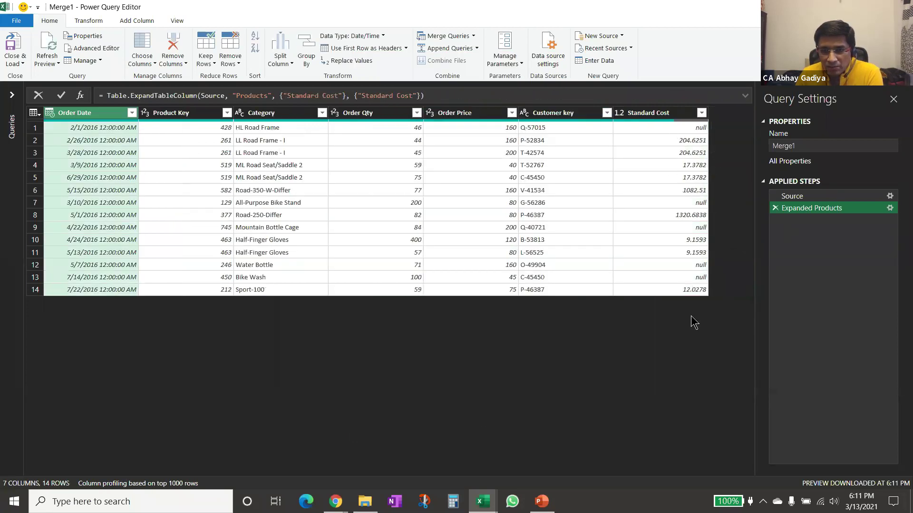
Rename the merged query as Left Outer Join.
{"action": "key", "text": "F2"}
{"action": "type", "text": "Left Oute"}
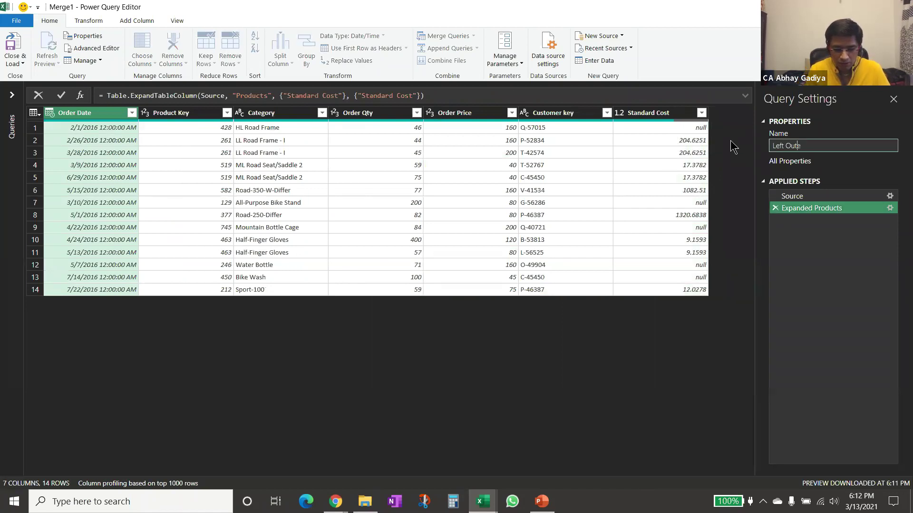
{"action": "type", "text": "r Join"}
{"action": "key", "text": "Return"}
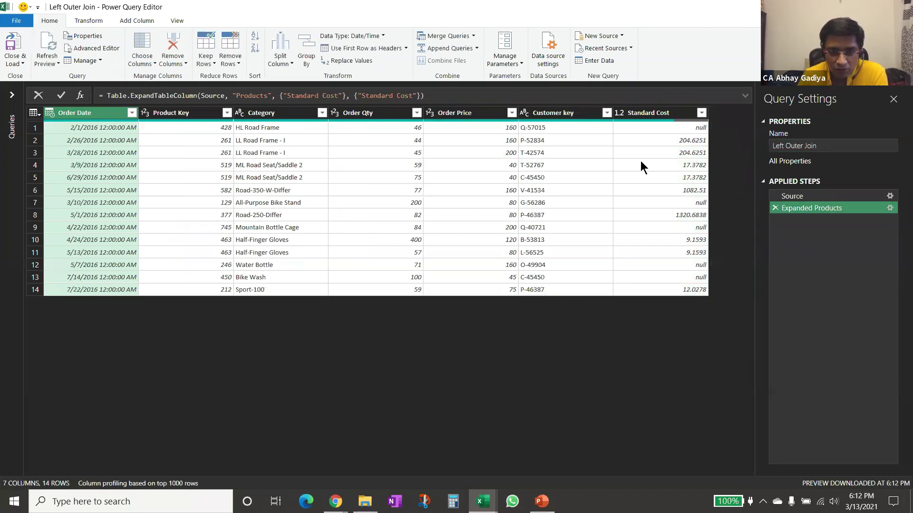
Add a new column that multiplies Order Qty by Standard Cost.
{"action": "left_click", "coordinate": [381, 112]}
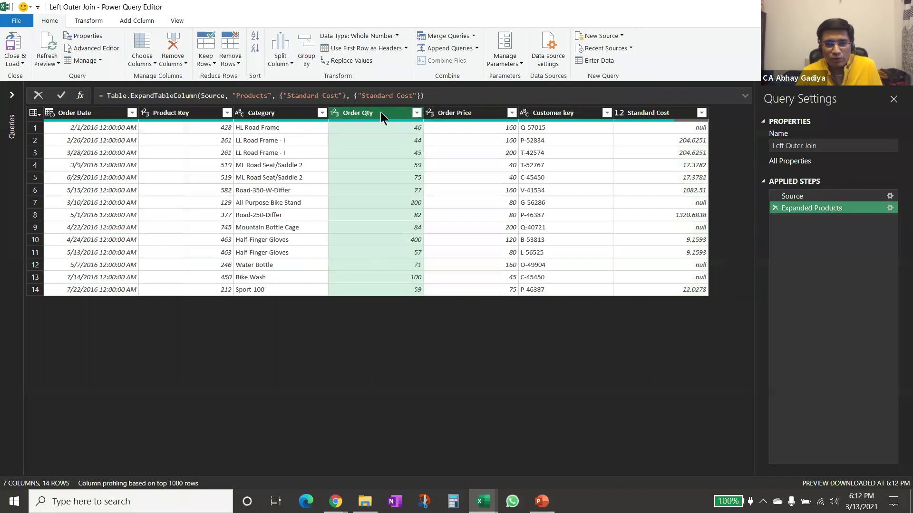
{"action": "left_click", "coordinate": [654, 115], "text": "ctrl"}
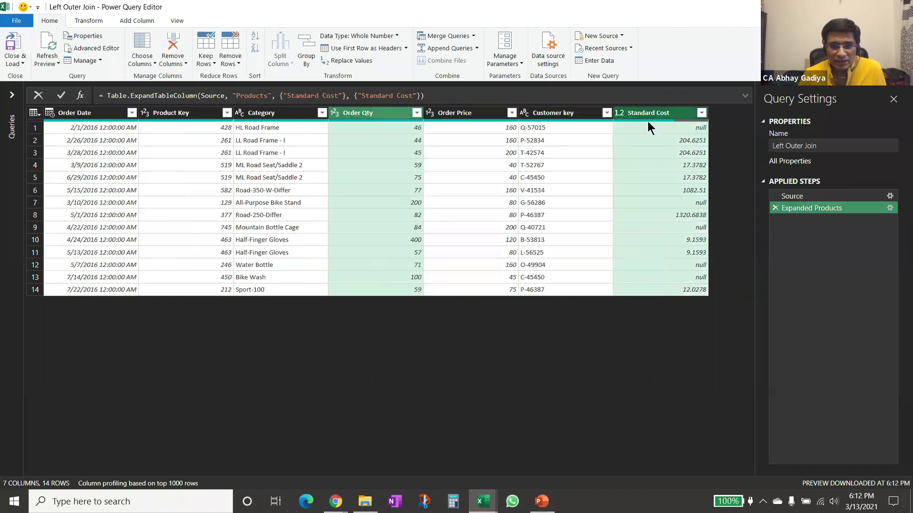
{"action": "left_click", "coordinate": [135, 20]}
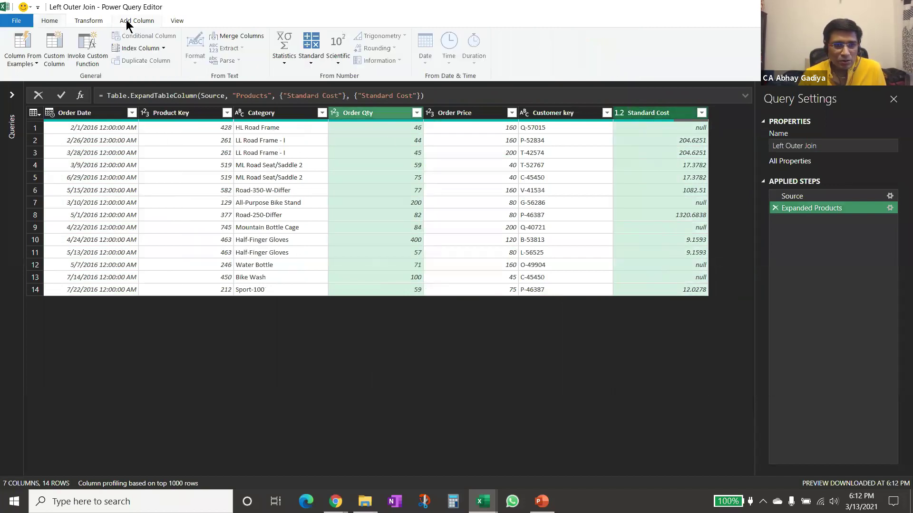
{"action": "left_click", "coordinate": [307, 64]}
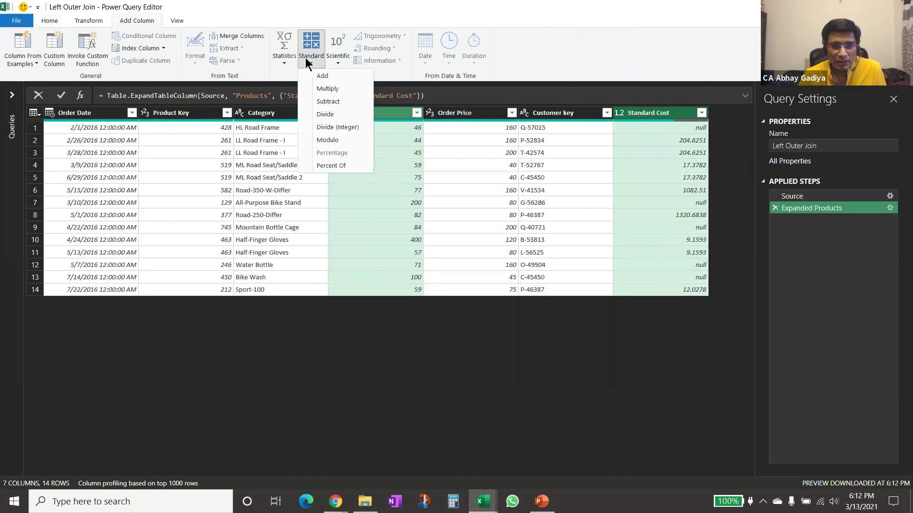
{"action": "left_click", "coordinate": [324, 89]}
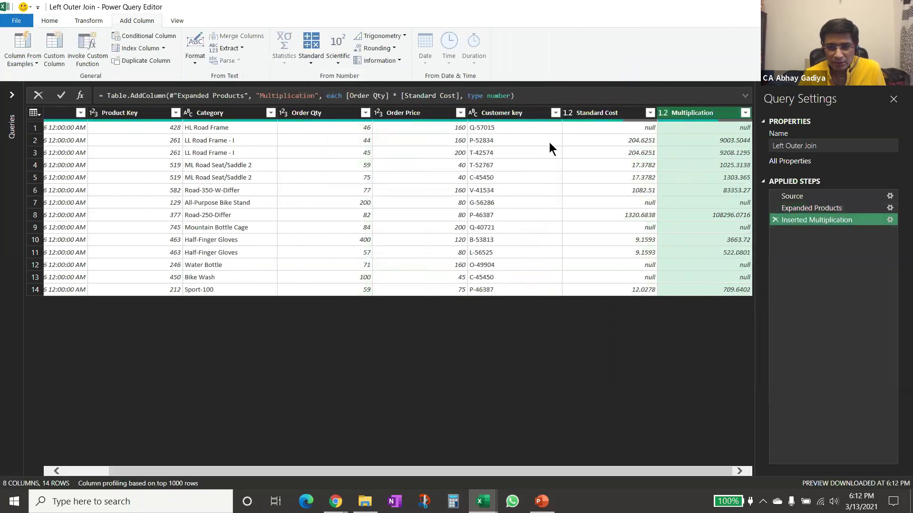
Rename the new Multiplication column as Cost.
{"action": "left_click", "coordinate": [336, 113]}
{"action": "left_click", "coordinate": [411, 114], "text": "ctrl"}
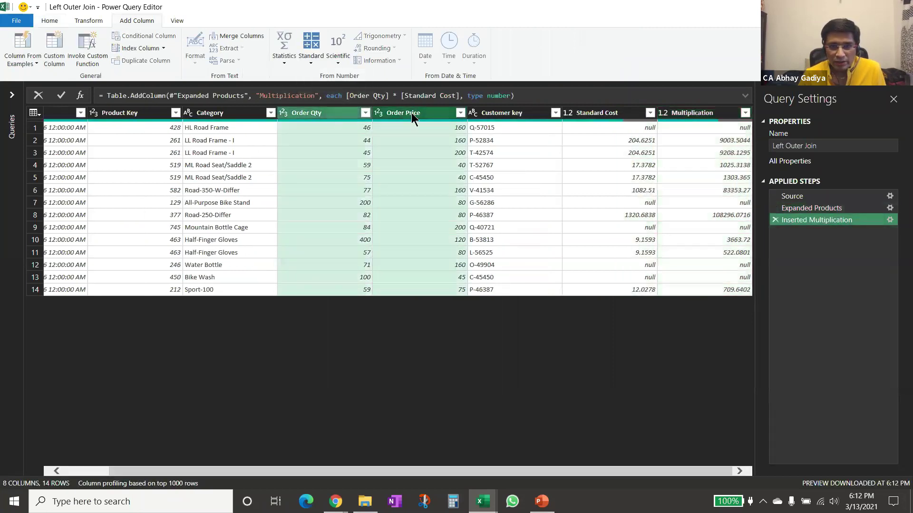
{"action": "left_click", "coordinate": [708, 115]}
{"action": "double_click", "coordinate": [708, 115]}
{"action": "type", "text": "COst"}
{"action": "key", "text": "BackSpace"}
{"action": "key", "text": "BackSpace"}
{"action": "key", "text": "BackSpace"}
{"action": "key", "text": "BackSpace"}
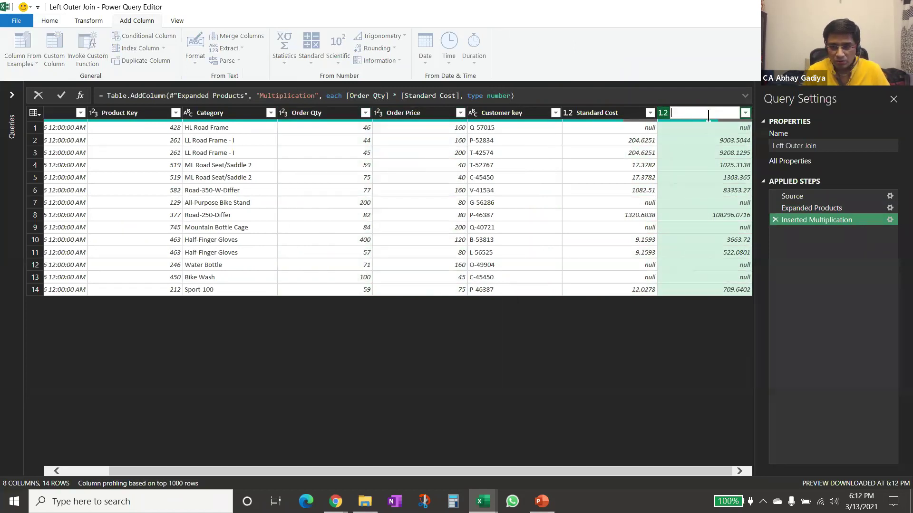
{"action": "type", "text": "Cost"}
{"action": "key", "text": "Return"}
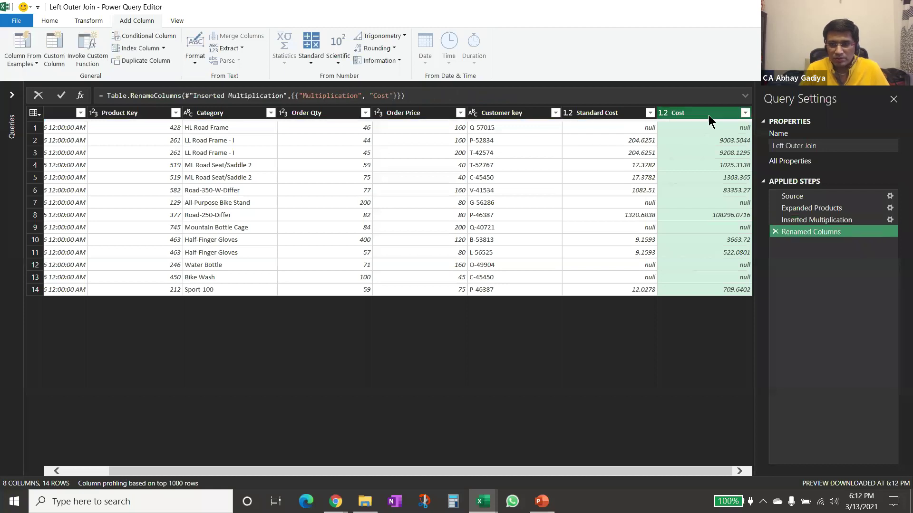
Add a column that multiplies Order Qty by Order Price and rename it Sales.
{"action": "left_click", "coordinate": [307, 113]}
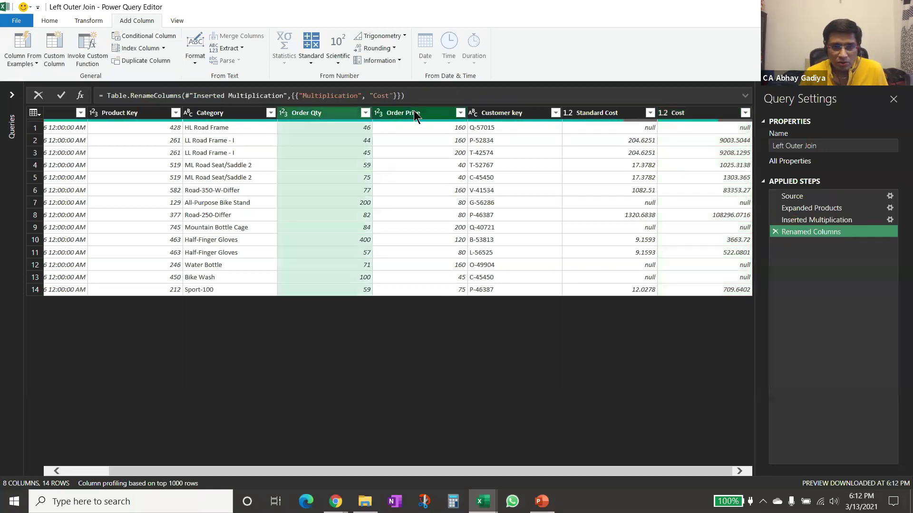
{"action": "left_click", "coordinate": [414, 113], "text": "ctrl"}
{"action": "left_click", "coordinate": [314, 64]}
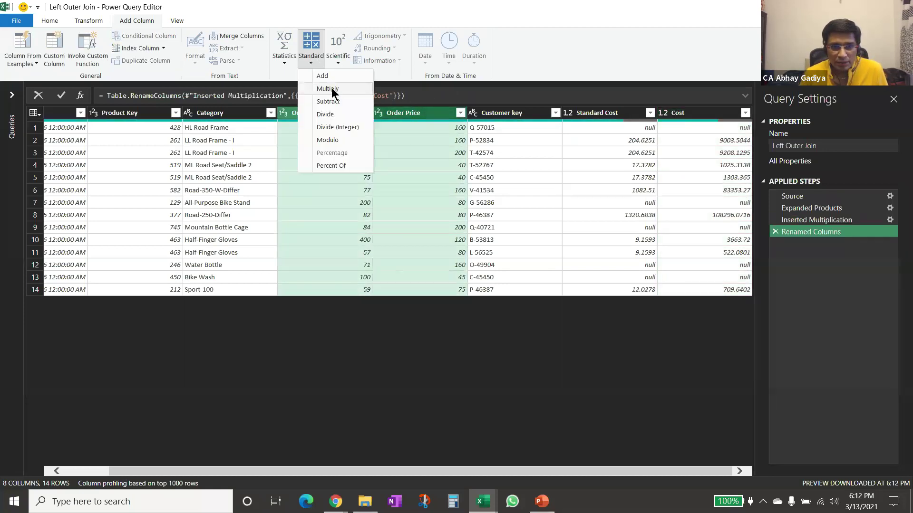
{"action": "left_click", "coordinate": [328, 88]}
{"action": "double_click", "coordinate": [694, 113]}
{"action": "type", "text": "Sales"}
{"action": "key", "text": "Return"}
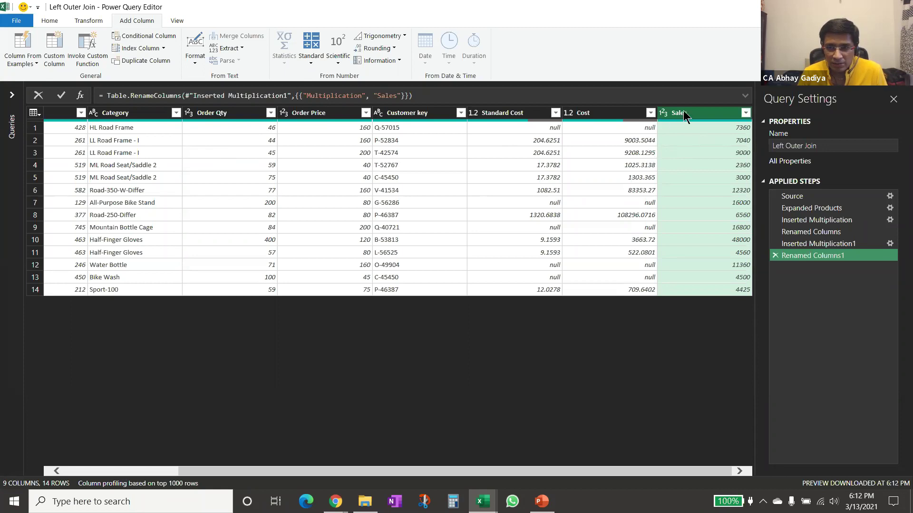
Add a column that subtracts Cost from Sales and rename it Profit.
{"action": "left_click", "coordinate": [606, 112], "text": "ctrl"}
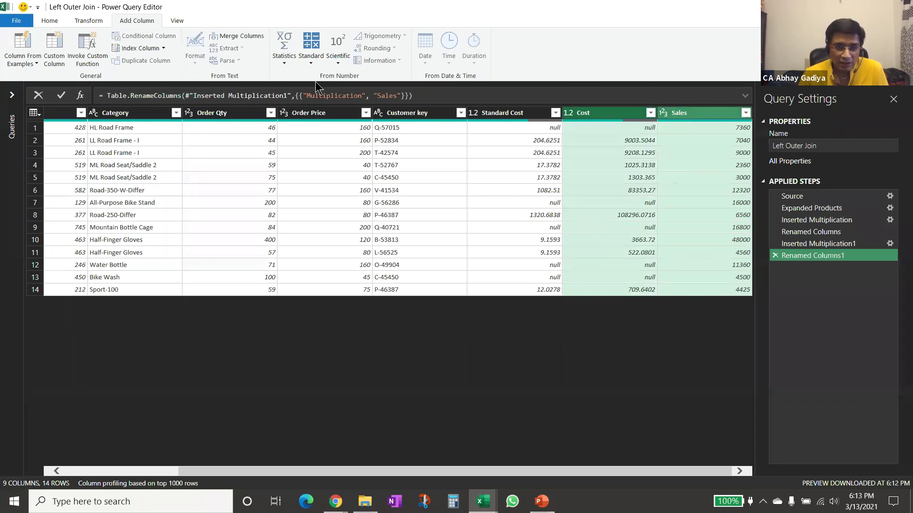
{"action": "left_click", "coordinate": [311, 65]}
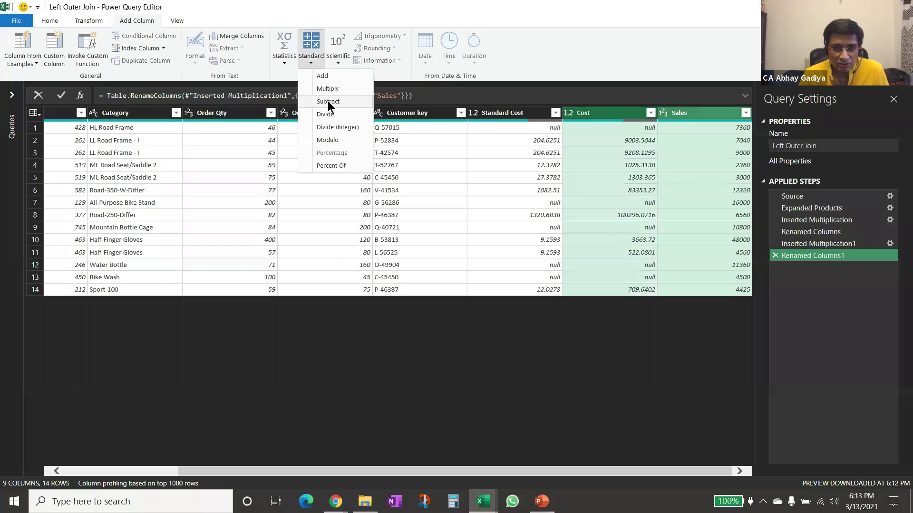
{"action": "left_click", "coordinate": [327, 101]}
{"action": "double_click", "coordinate": [690, 117]}
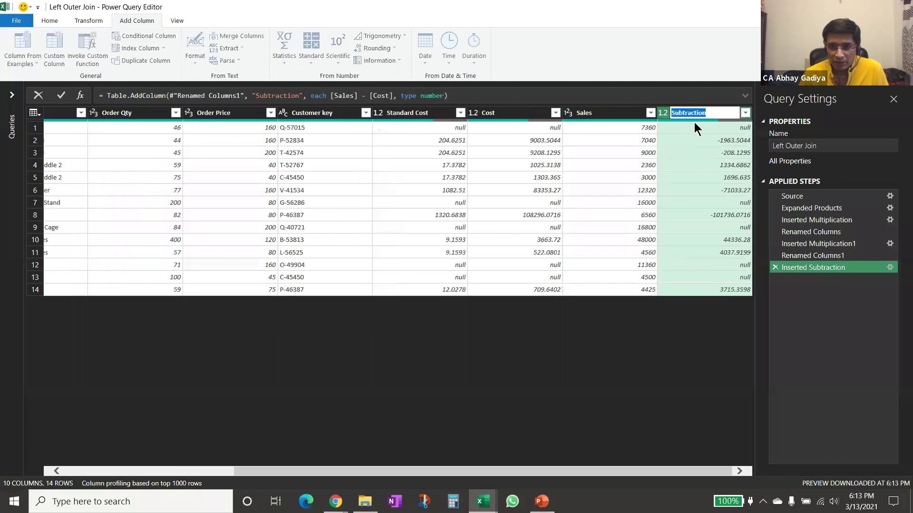
{"action": "type", "text": "Profit"}
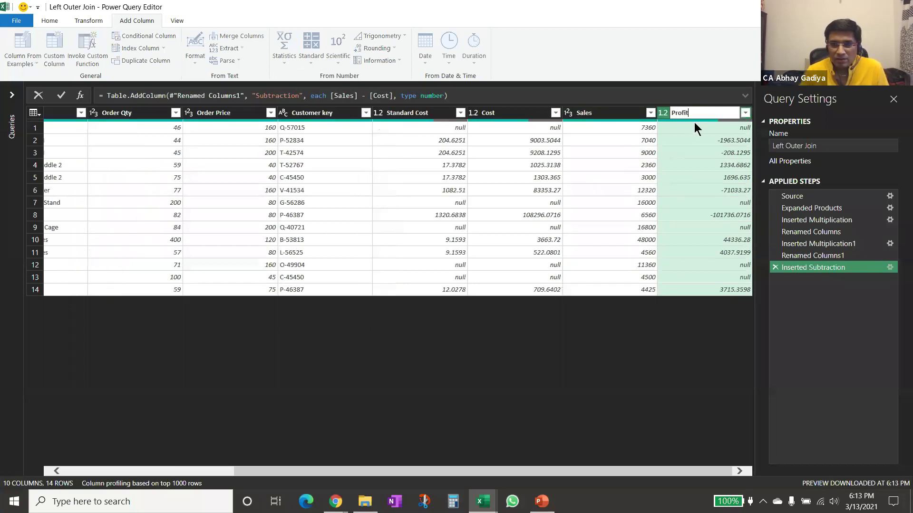
{"action": "key", "text": "Return"}
Close the query editor and load the Left Outer Join query into the workbook.
{"action": "left_click_drag", "start_coordinate": [407, 472], "coordinate": [238, 472]}
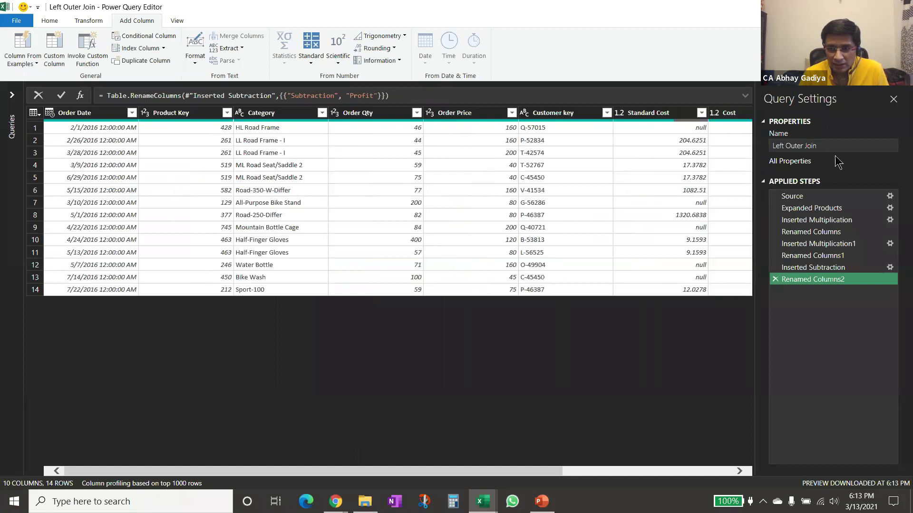
{"action": "left_click", "coordinate": [49, 20]}
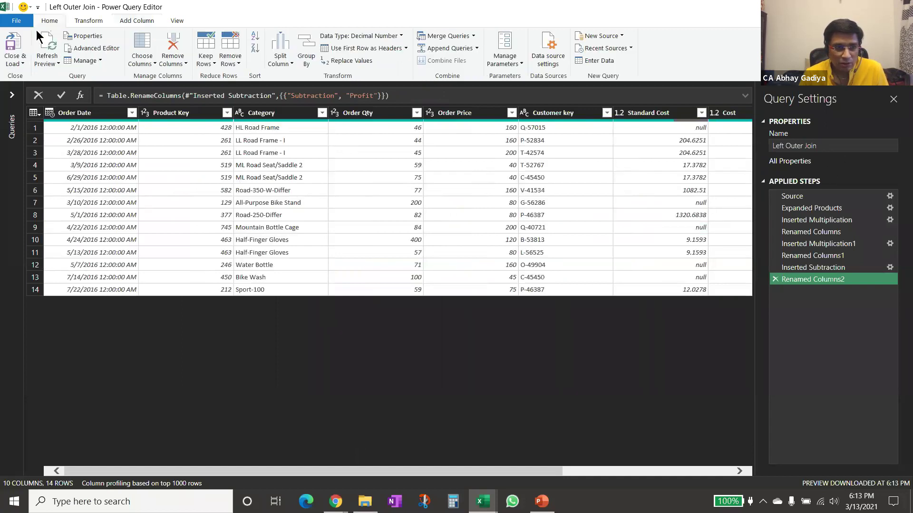
{"action": "left_click", "coordinate": [14, 45]}
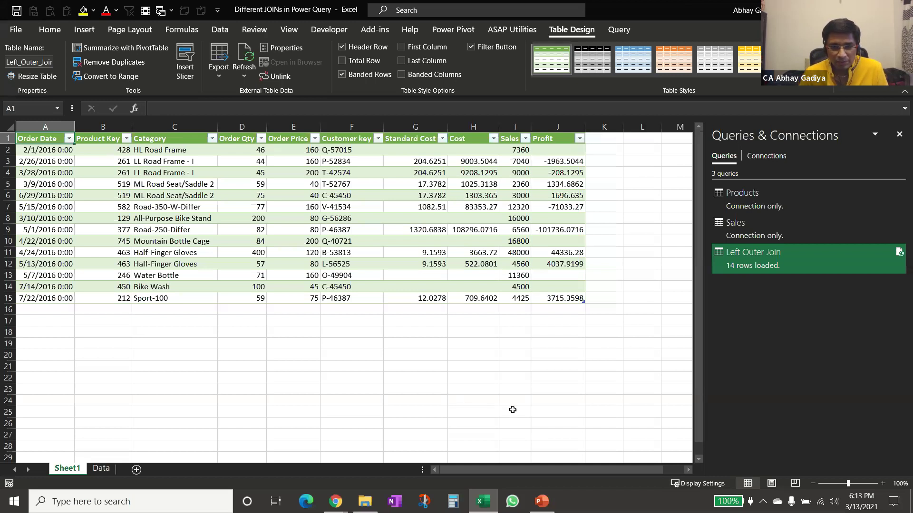
Switch to PowerPoint and present the Merge Query (Joins) slide to review the join kinds.
{"action": "left_click", "coordinate": [551, 502]}
{"action": "left_click", "coordinate": [69, 374]}
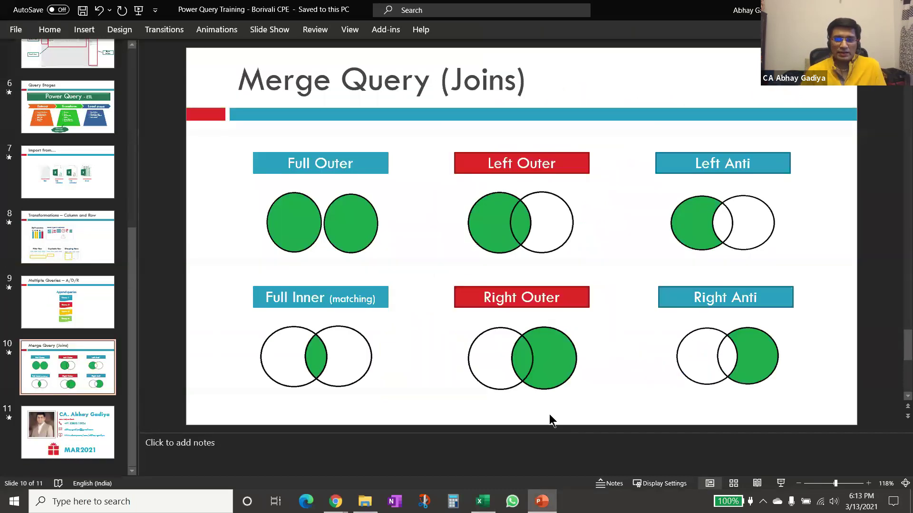
{"action": "left_click", "coordinate": [780, 483]}
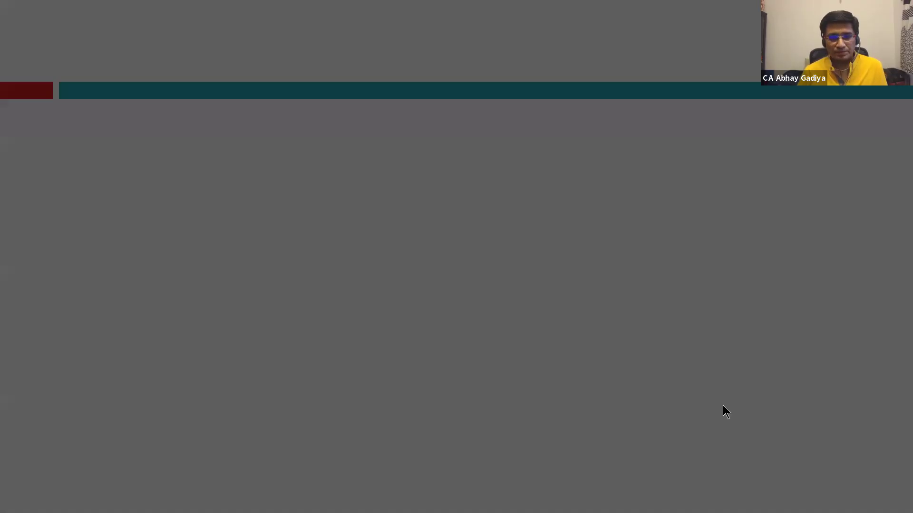
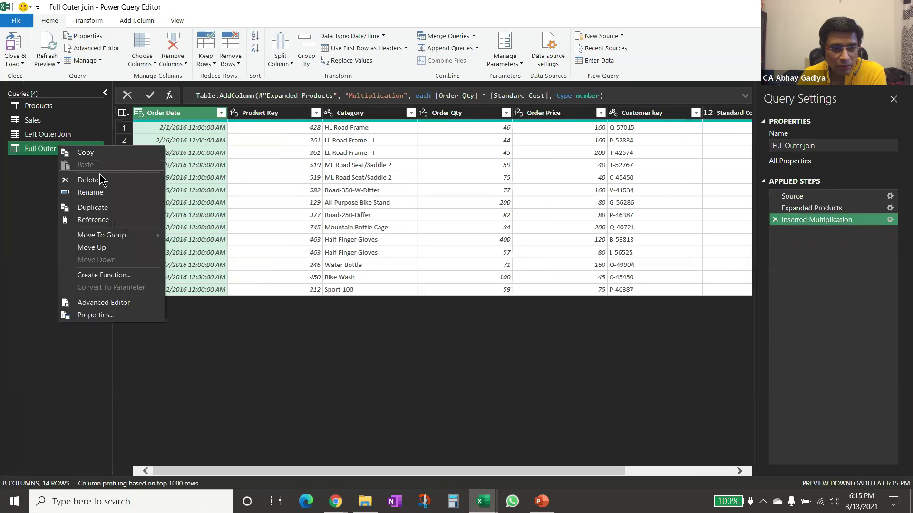
Delete the existing Full Outer join query and duplicate the Left Outer Join query.
{"action": "left_click", "coordinate": [99, 181]}
{"action": "left_click", "coordinate": [520, 267]}
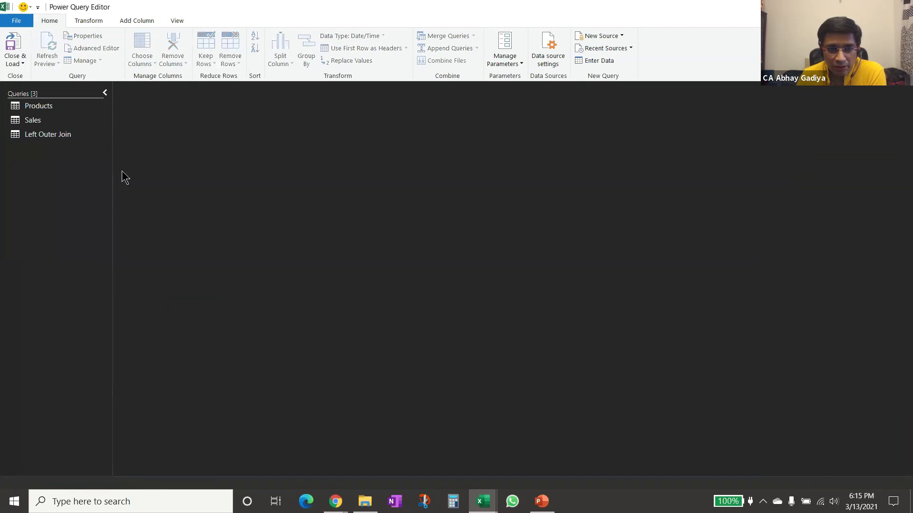
{"action": "right_click", "coordinate": [56, 135]}
{"action": "left_click", "coordinate": [95, 197]}
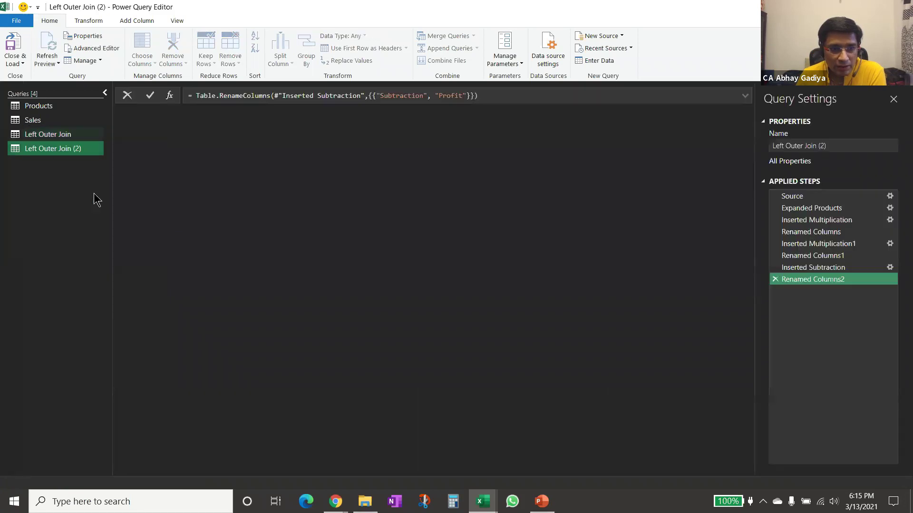
Rename the duplicated query as Full Outer Join.
{"action": "left_click", "coordinate": [856, 148]}
{"action": "type", "text": "F"}
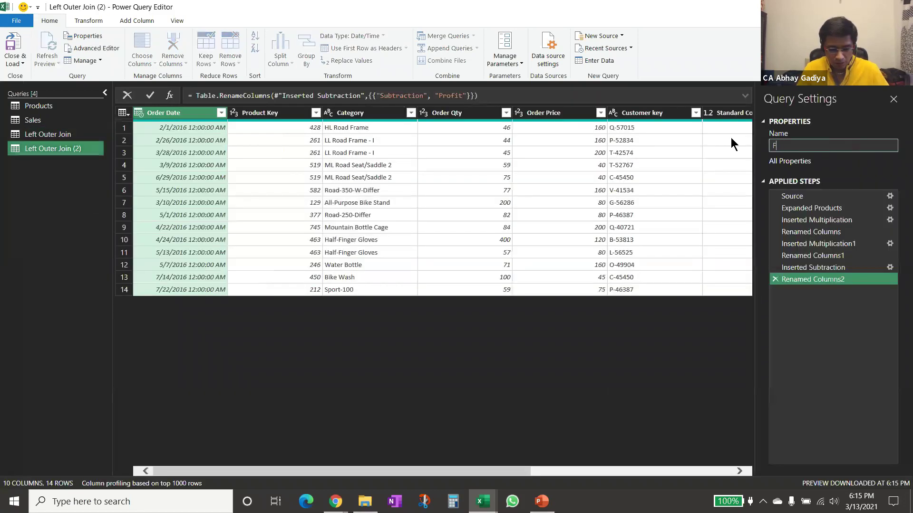
{"action": "type", "text": "ull Out"}
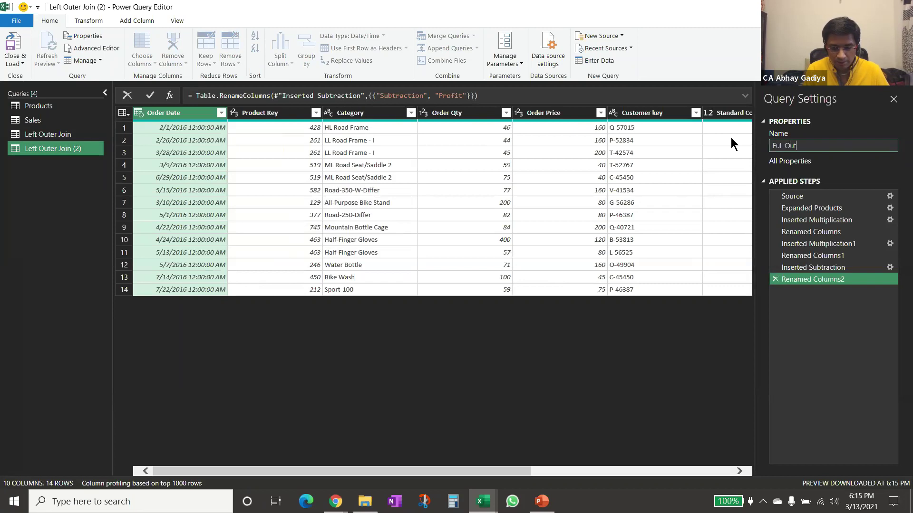
{"action": "type", "text": "er Join"}
{"action": "key", "text": "Return"}
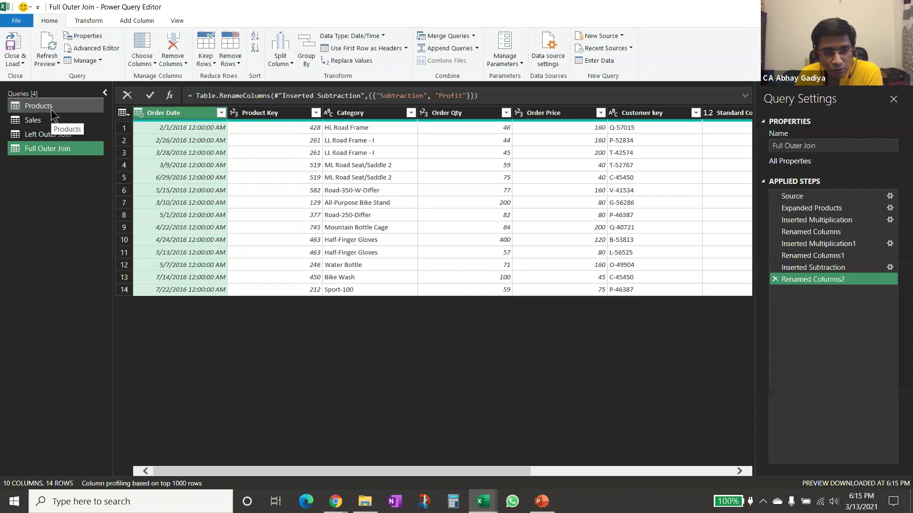
Change the join kind in the Full Outer Join query's Source step to Full Outer (all rows from both).
{"action": "left_click", "coordinate": [890, 198]}
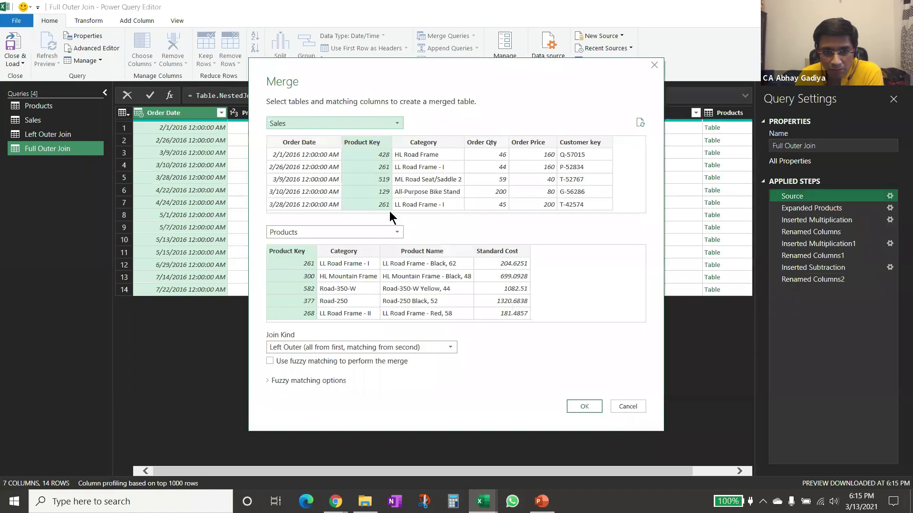
{"action": "left_click", "coordinate": [333, 346]}
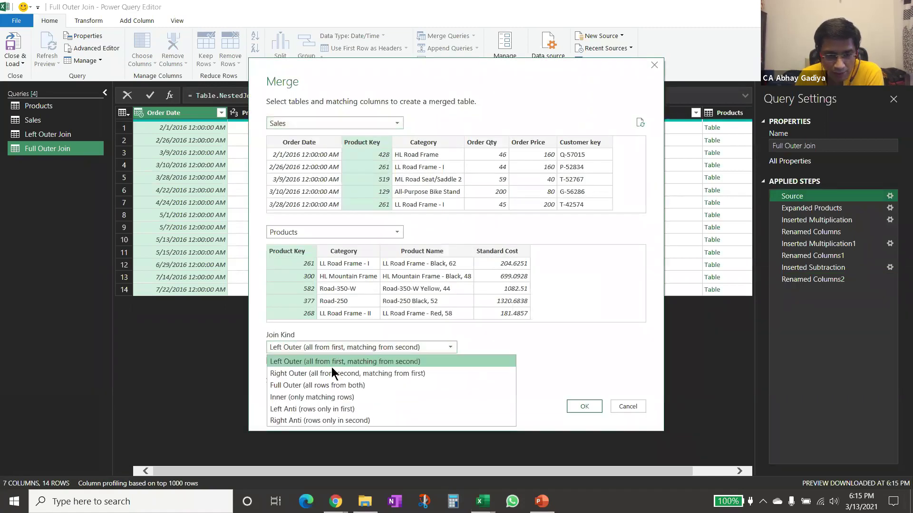
{"action": "left_click", "coordinate": [330, 381]}
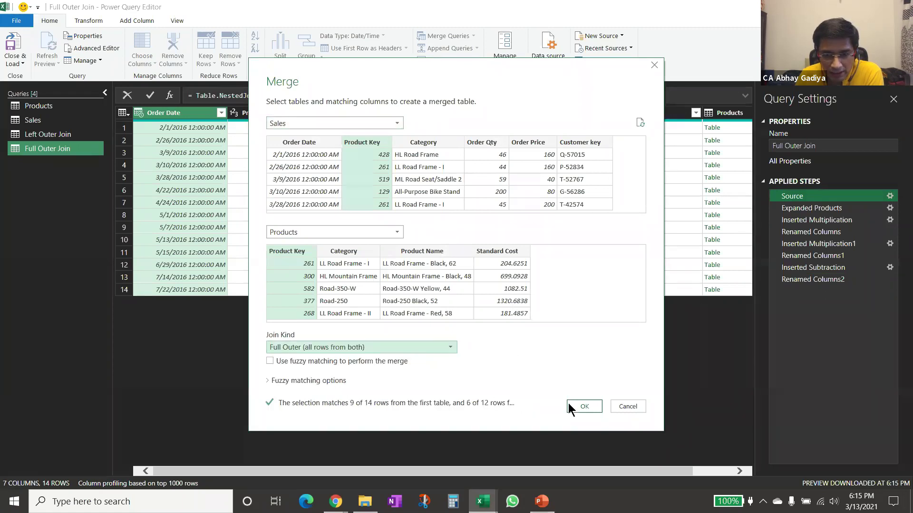
{"action": "left_click", "coordinate": [576, 406]}
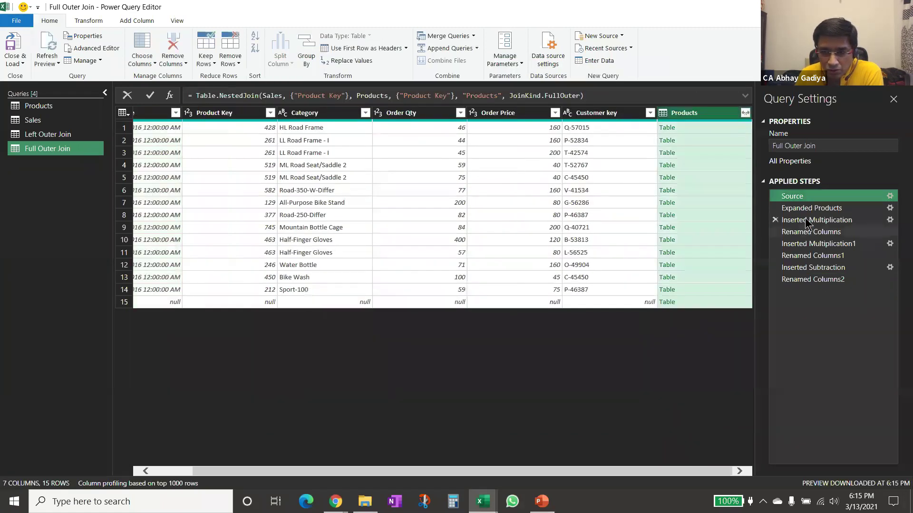
Expand all Products columns, including Product Key, Category and Product Name, in the Full Outer Join query's Expanded Products step.
{"action": "left_click", "coordinate": [812, 209]}
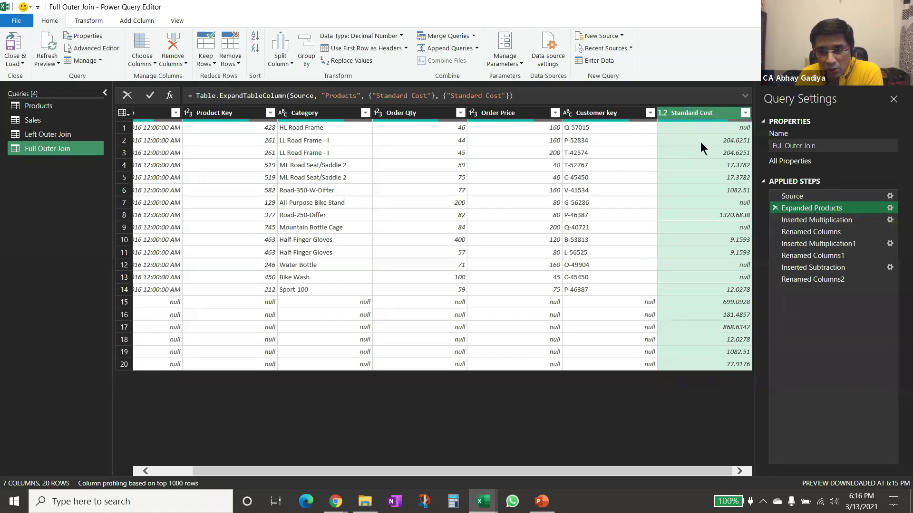
{"action": "left_click", "coordinate": [890, 208]}
{"action": "left_click", "coordinate": [394, 129]}
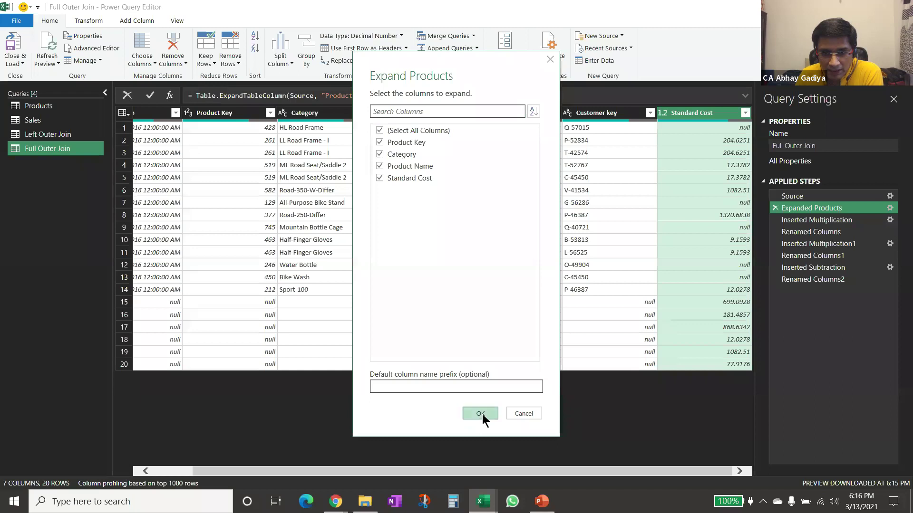
{"action": "left_click", "coordinate": [480, 414]}
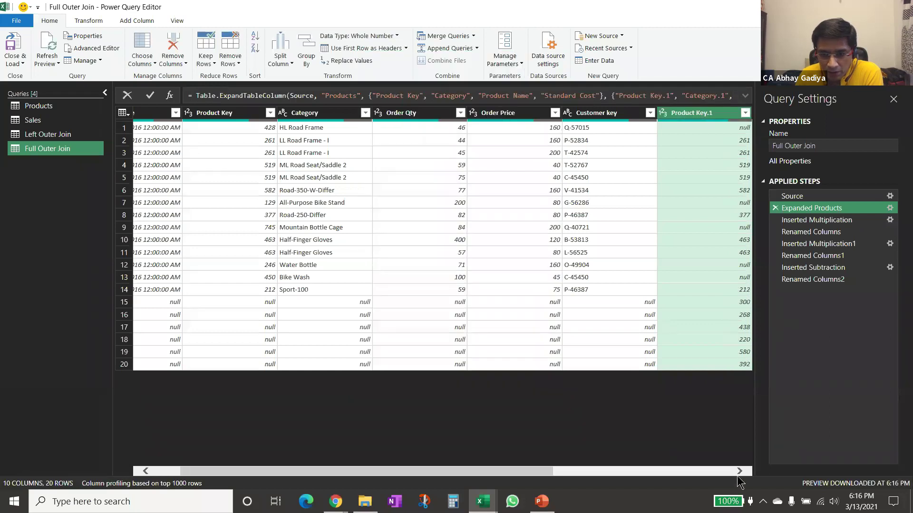
{"action": "scroll", "coordinate": [737, 471], "scroll_direction": "right", "scroll_amount": 10}
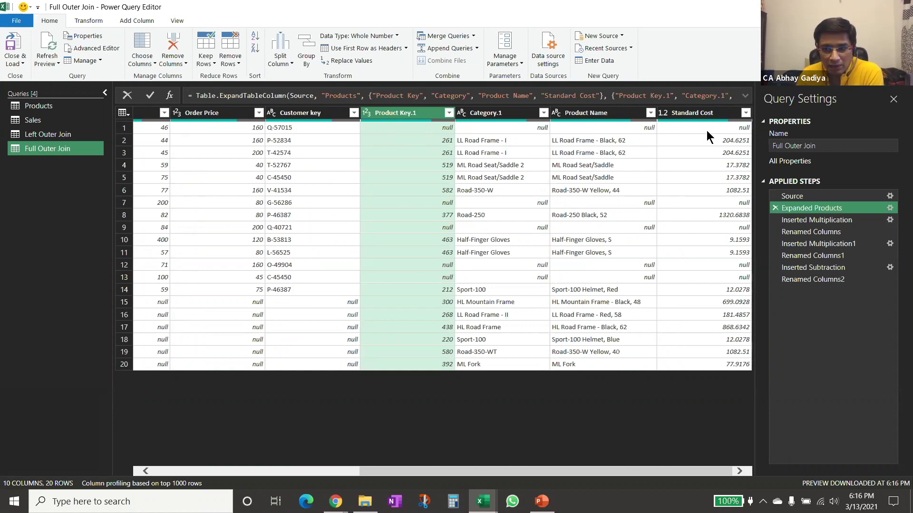
Review the Full Outer Join query's applied steps from the Profit rename back to Expanded Products.
{"action": "left_click", "coordinate": [811, 279]}
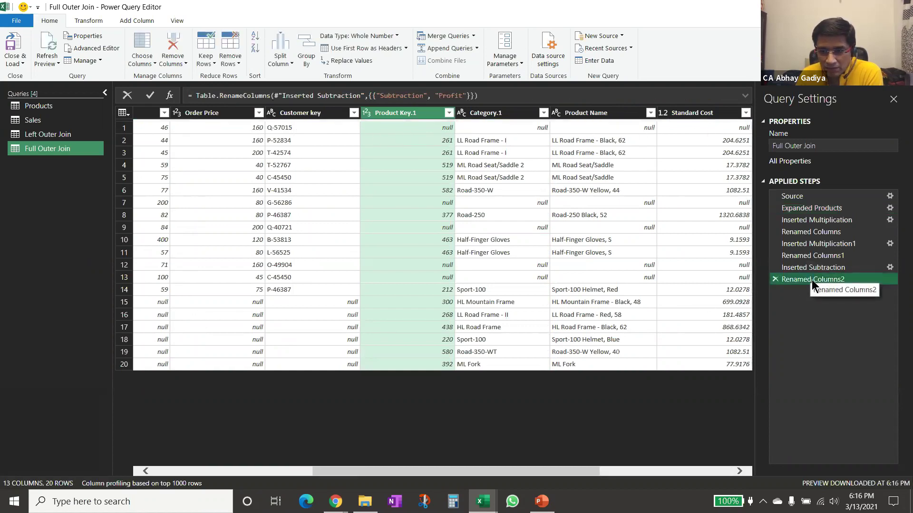
{"action": "left_click", "coordinate": [813, 255]}
{"action": "left_click", "coordinate": [816, 243]}
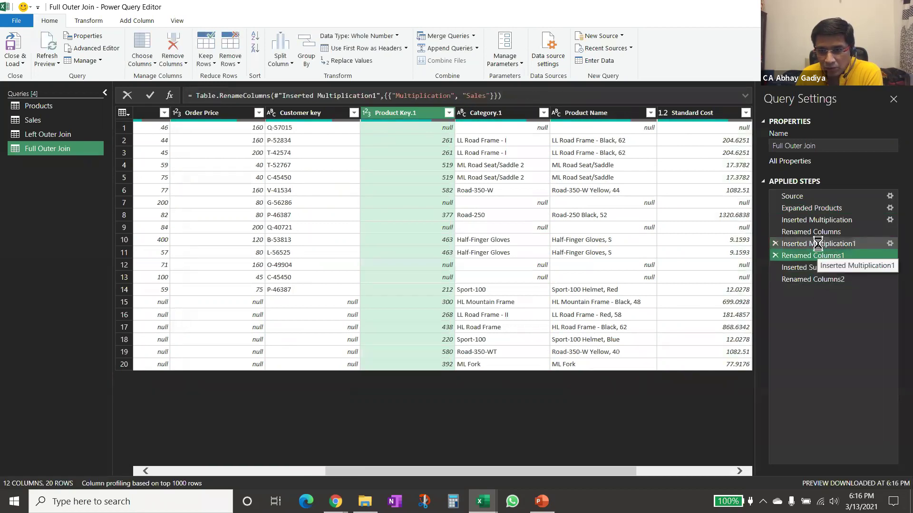
{"action": "left_click", "coordinate": [818, 232]}
{"action": "left_click", "coordinate": [816, 220]}
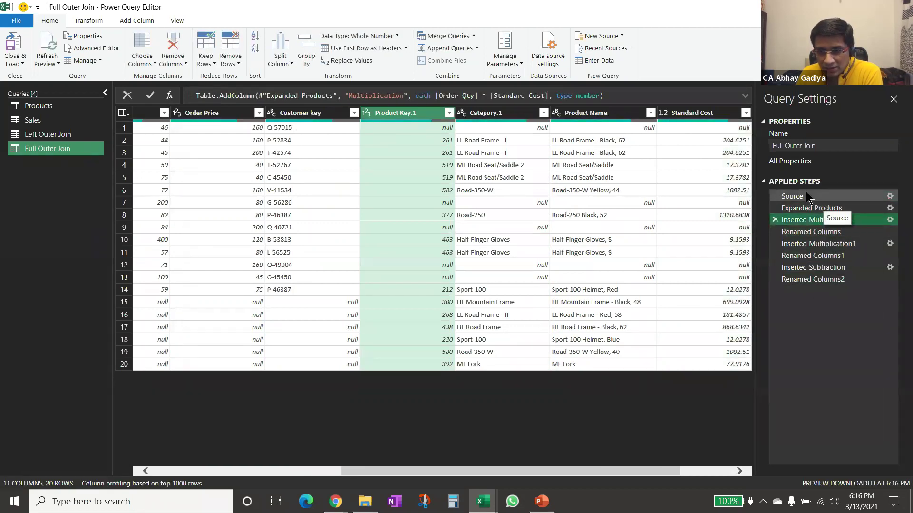
{"action": "left_click", "coordinate": [815, 210]}
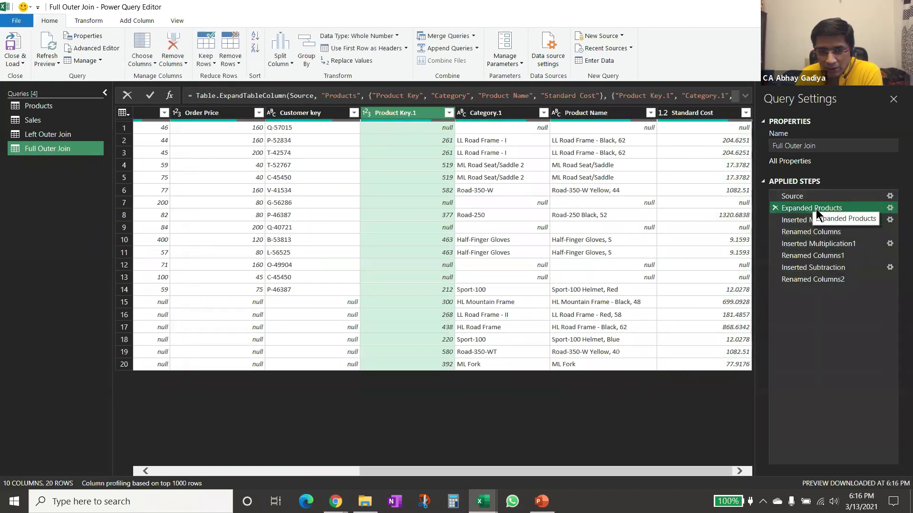
Load the Full Outer Join query to a worksheet and examine the unmatched sales and product rows.
{"action": "left_click", "coordinate": [16, 44]}
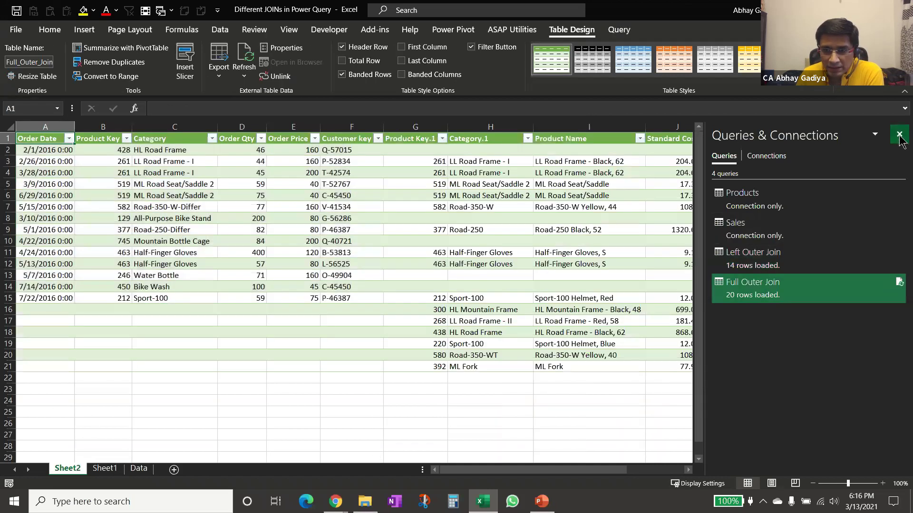
{"action": "left_click", "coordinate": [899, 135]}
{"action": "left_click", "coordinate": [123, 197]}
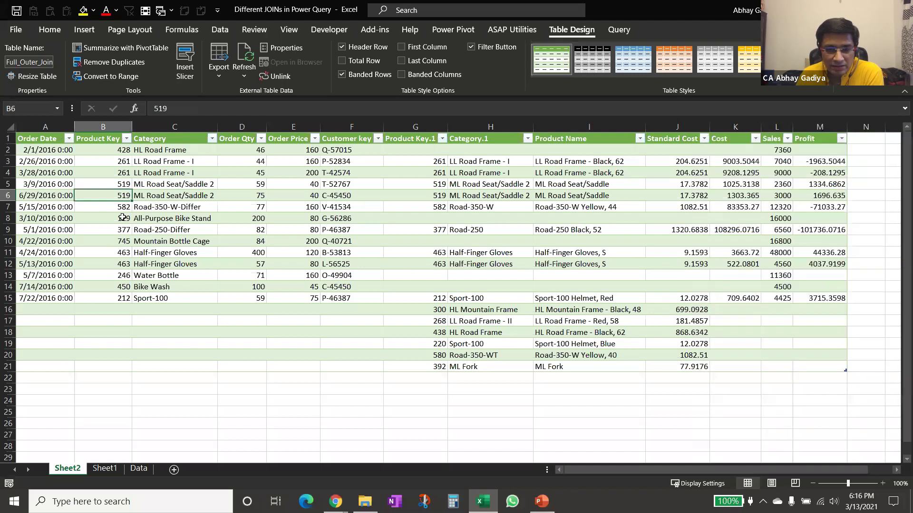
{"action": "left_click_drag", "start_coordinate": [24, 312], "coordinate": [97, 362]}
{"action": "left_click_drag", "start_coordinate": [52, 309], "coordinate": [355, 367]}
{"action": "left_click_drag", "start_coordinate": [409, 150], "coordinate": [815, 151]}
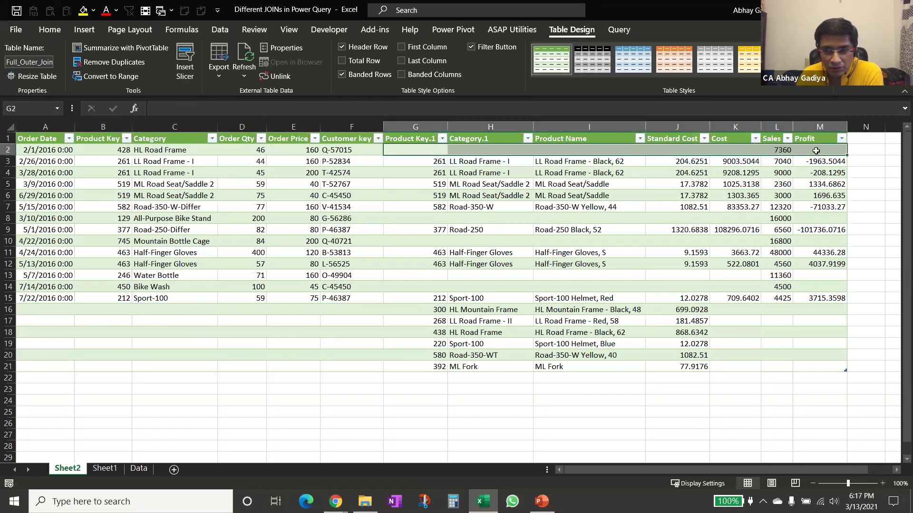
{"action": "left_click", "coordinate": [782, 151]}
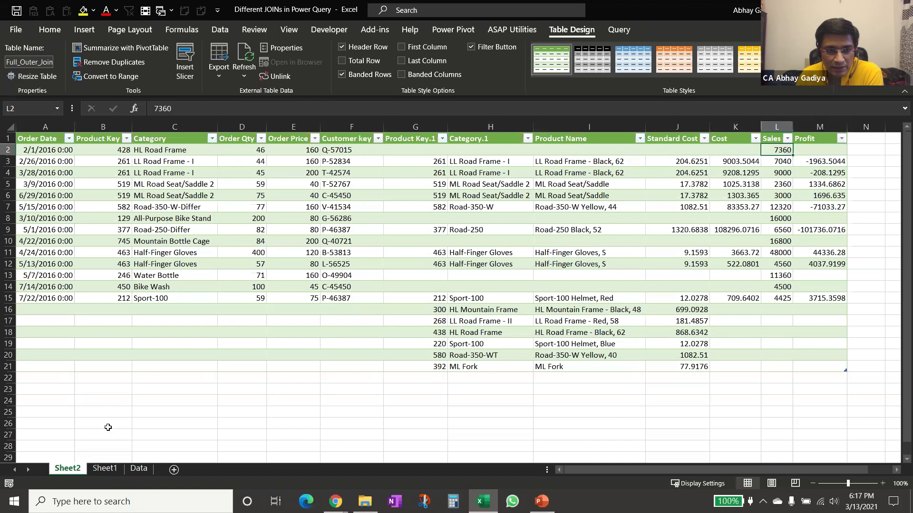
Reopen the Full Outer Join query for editing, compare its order columns with Cost, Sales and Profit, and return to the worksheet.
{"action": "left_click", "coordinate": [220, 29]}
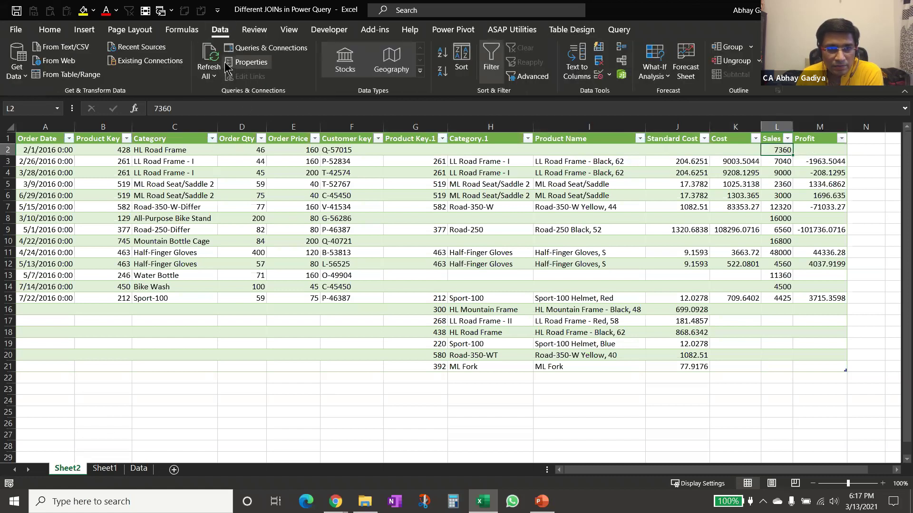
{"action": "left_click", "coordinate": [266, 48]}
{"action": "double_click", "coordinate": [824, 301]}
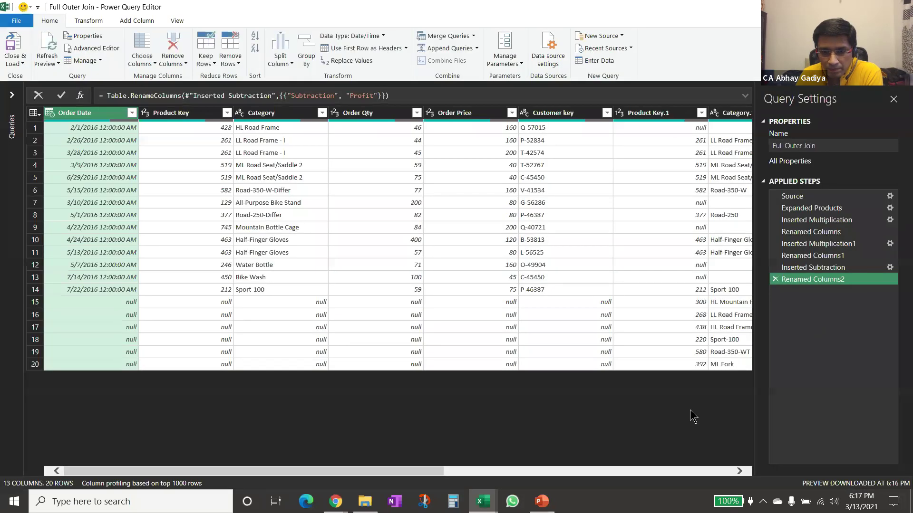
{"action": "left_click_drag", "start_coordinate": [435, 471], "coordinate": [668, 486]}
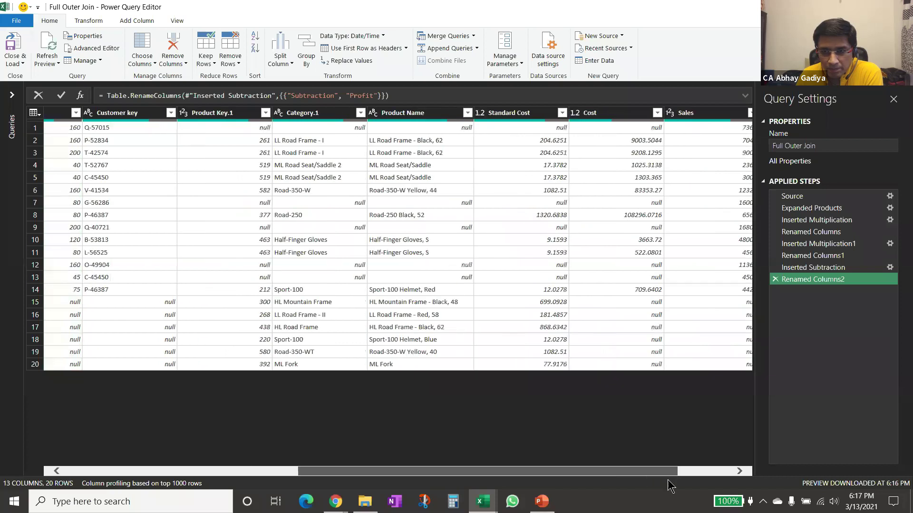
{"action": "scroll", "coordinate": [646, 147], "scroll_direction": "right", "scroll_amount": 3}
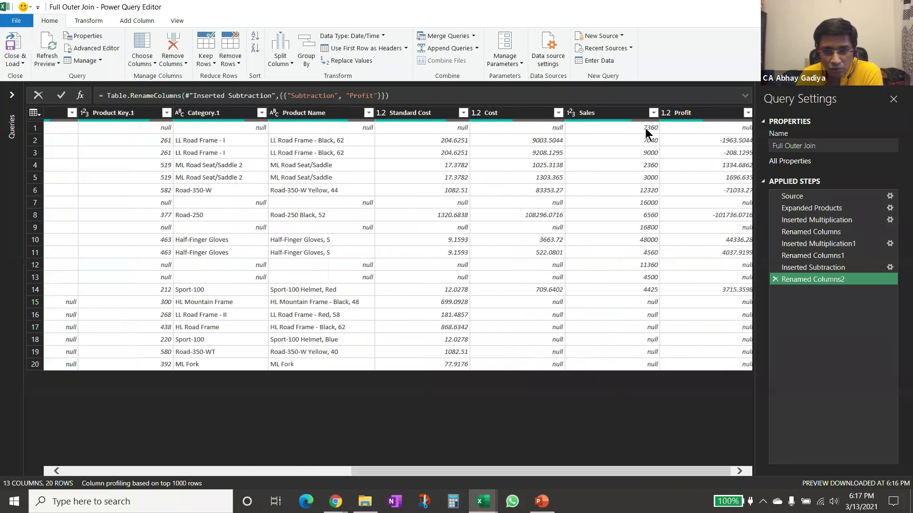
{"action": "left_click_drag", "start_coordinate": [459, 476], "coordinate": [205, 479]}
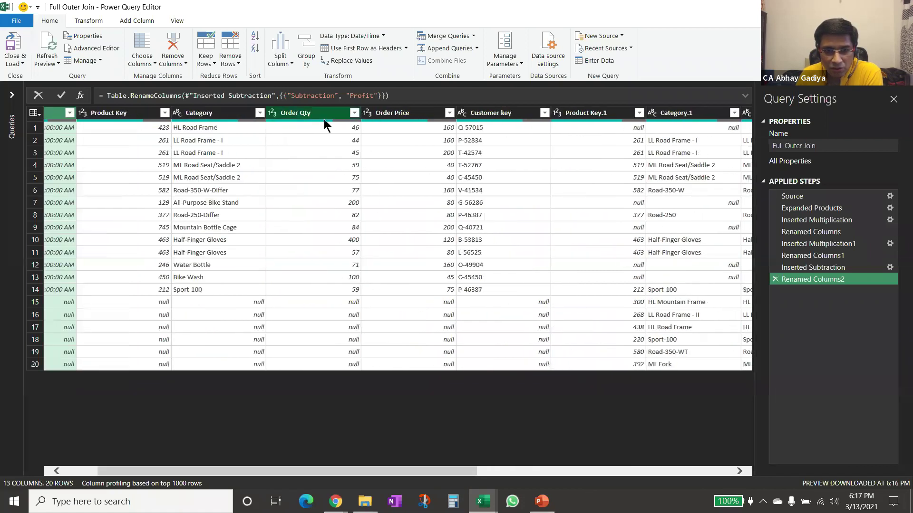
{"action": "left_click_drag", "start_coordinate": [268, 474], "coordinate": [523, 476]}
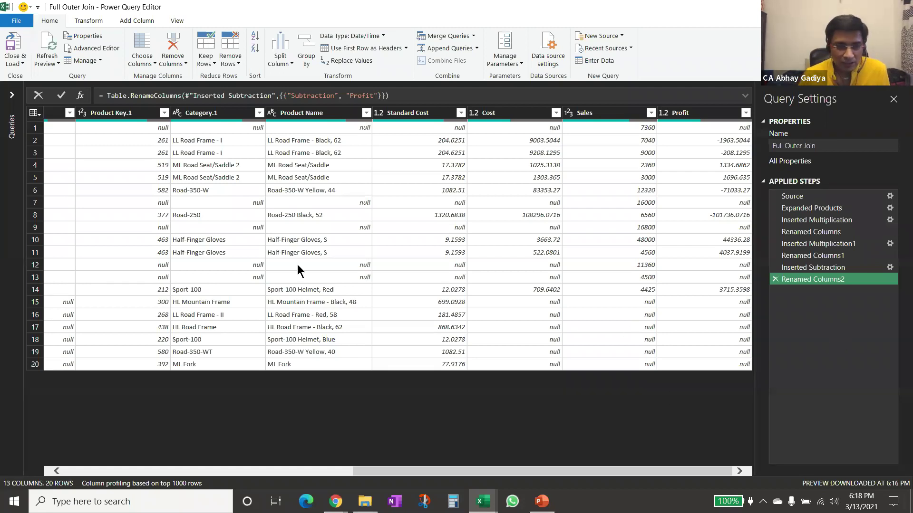
{"action": "left_click", "coordinate": [12, 44]}
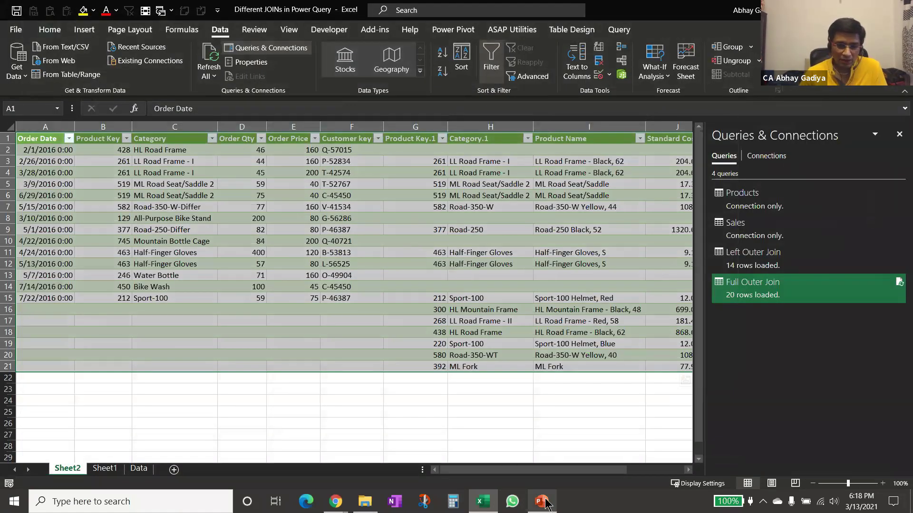
Open the Full Outer Join query for editing and duplicate it.
{"action": "left_click_drag", "start_coordinate": [772, 296], "coordinate": [773, 297]}
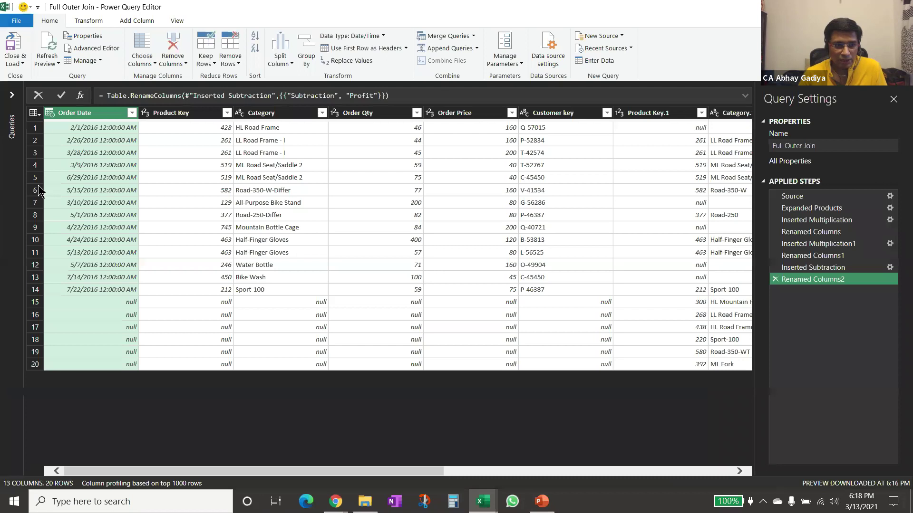
{"action": "left_click", "coordinate": [12, 95]}
{"action": "right_click", "coordinate": [56, 150]}
{"action": "left_click", "coordinate": [101, 214]}
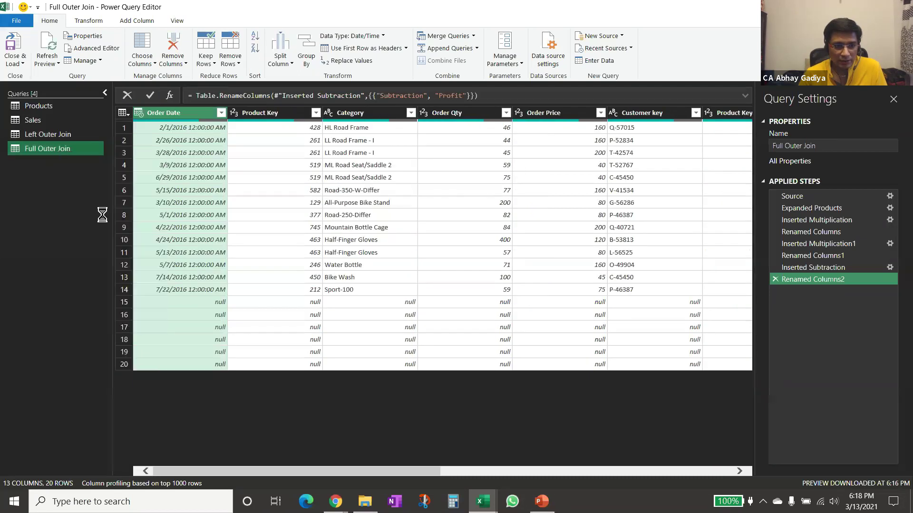
Change the duplicate's join kind to Right Outer (all from second, matching from first) and check the columns of its last applied step.
{"action": "left_click", "coordinate": [847, 195]}
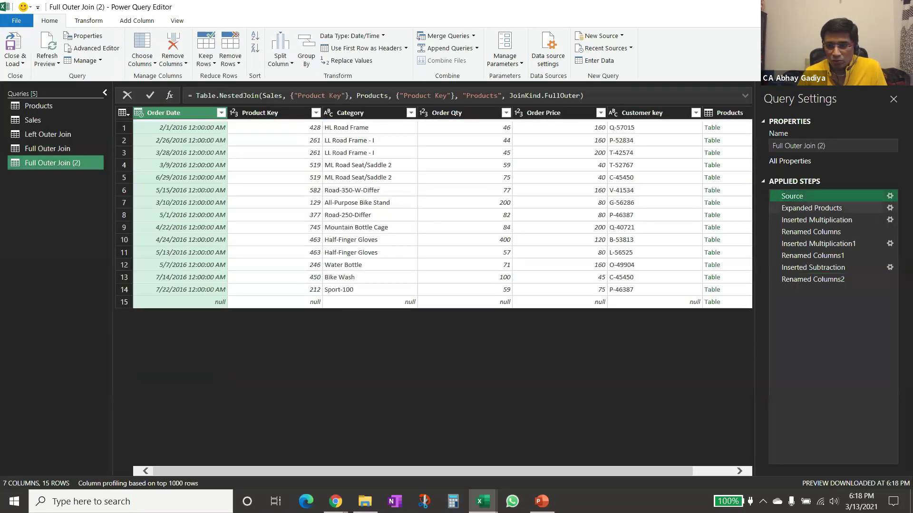
{"action": "left_click", "coordinate": [890, 196]}
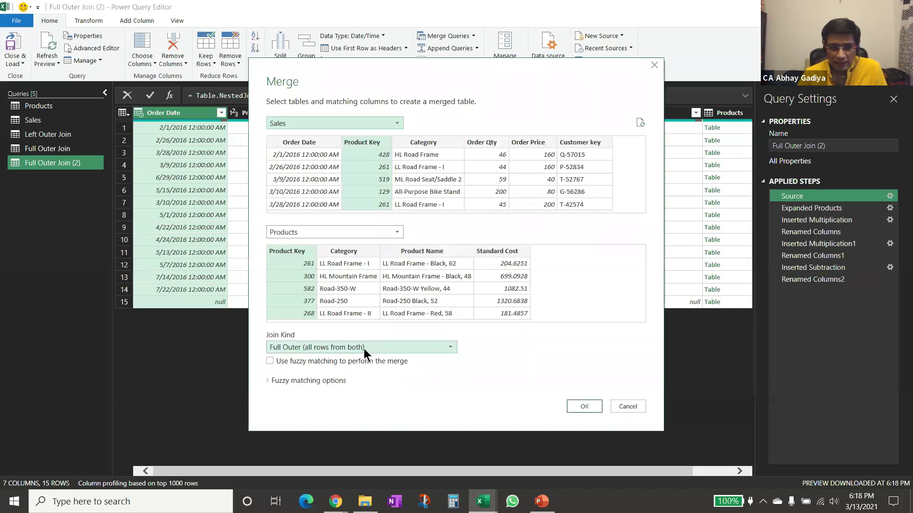
{"action": "left_click", "coordinate": [366, 347]}
{"action": "left_click", "coordinate": [324, 375]}
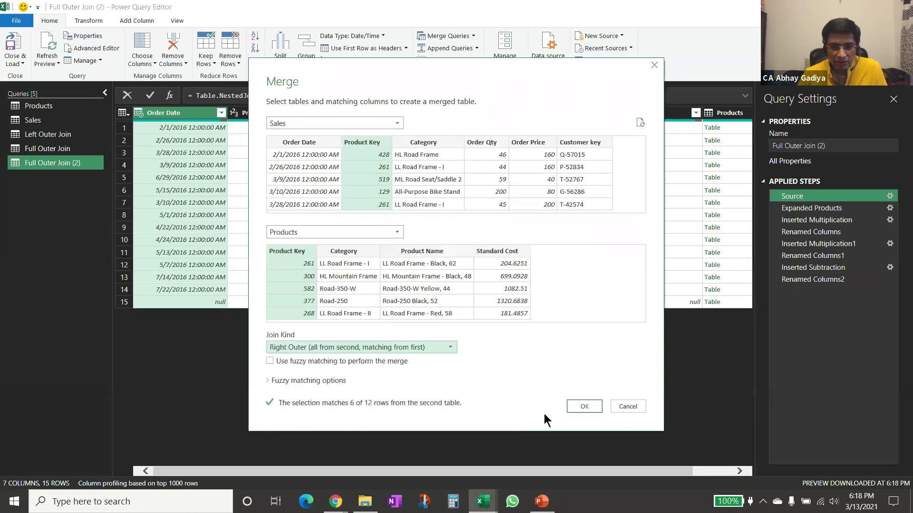
{"action": "left_click", "coordinate": [585, 407]}
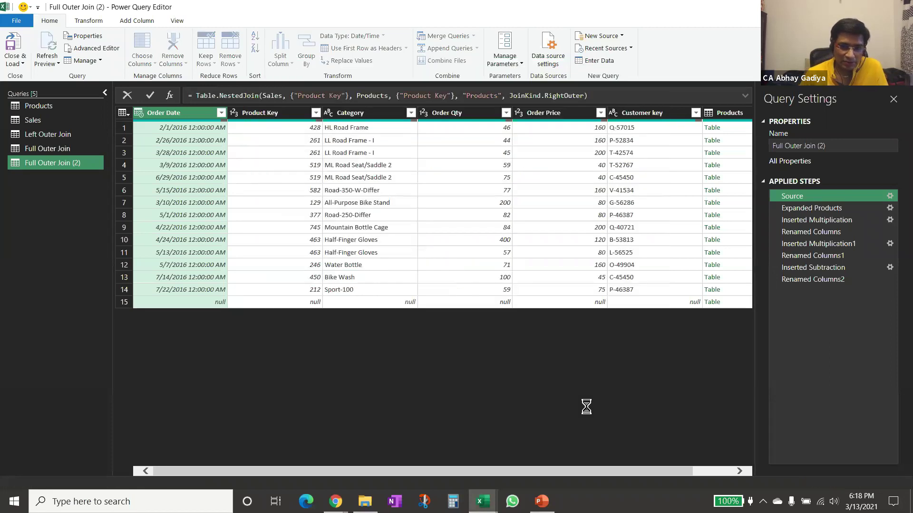
{"action": "left_click", "coordinate": [806, 280]}
{"action": "left_click_drag", "start_coordinate": [386, 474], "coordinate": [602, 475]}
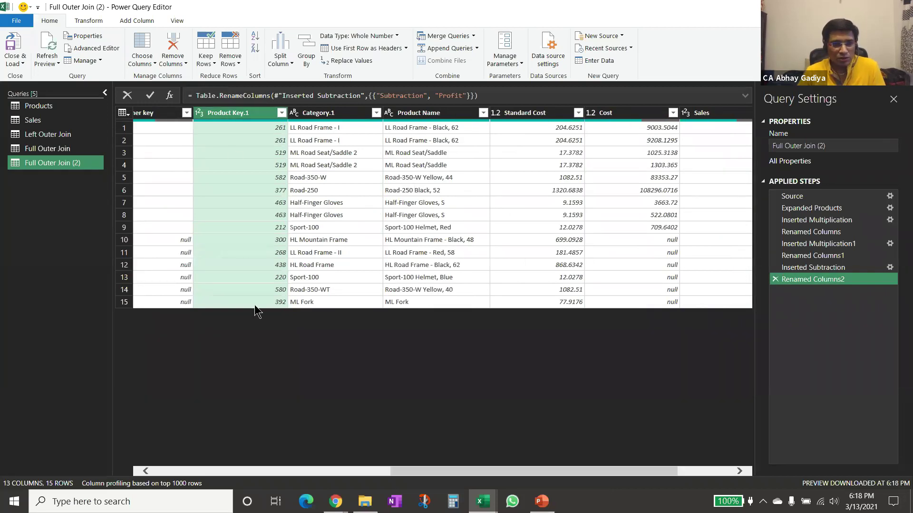
Rename the duplicated query as Right Outer Join and load it to a new worksheet.
{"action": "left_click", "coordinate": [794, 145]}
{"action": "type", "text": "Right Outer Join"}
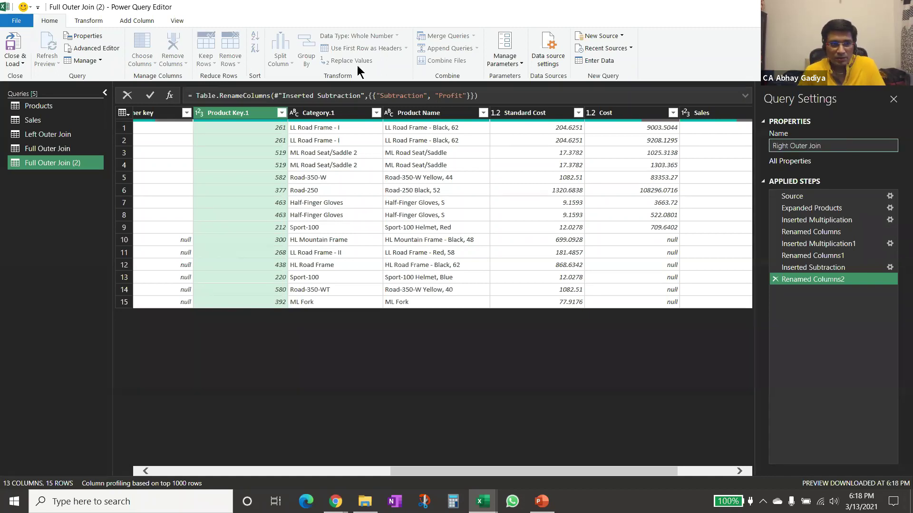
{"action": "left_click", "coordinate": [16, 43]}
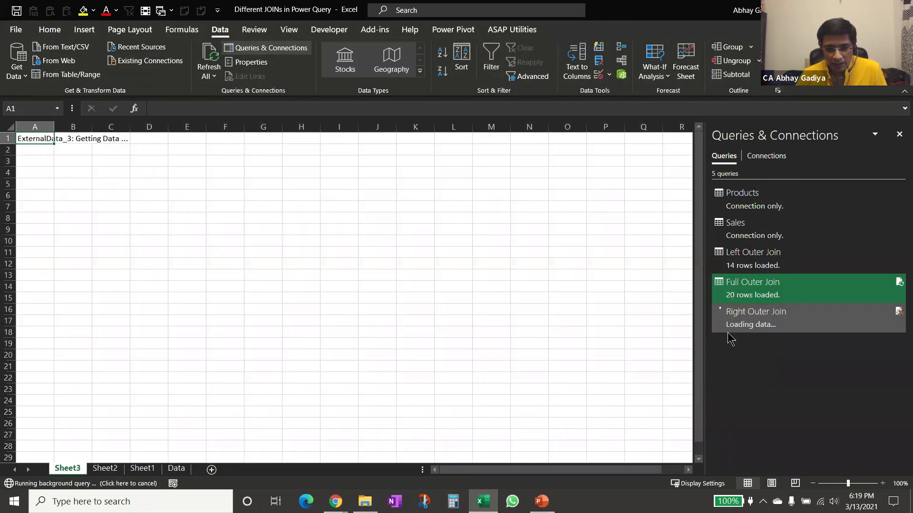
{"action": "mouse_move", "coordinate": [728, 334]}
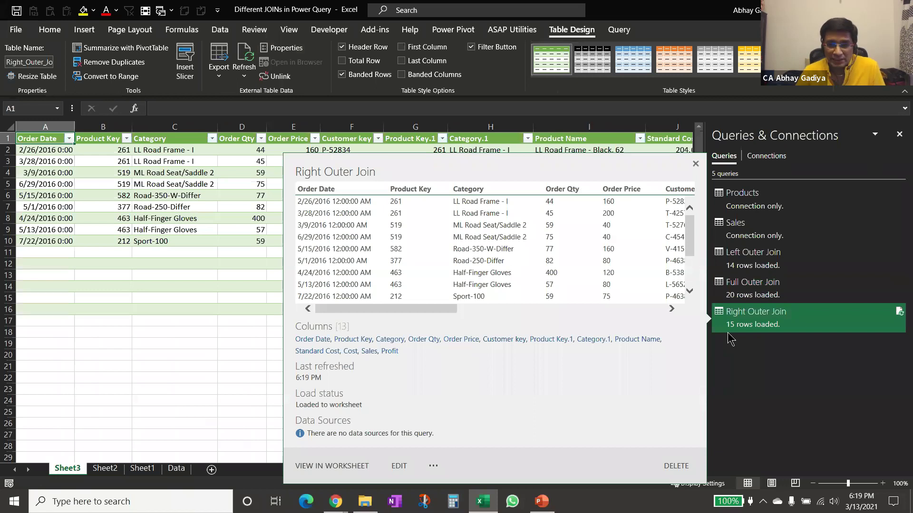
Highlight duplicate values across the Category columns of both tables on the Data sheet with Light Red Fill with Dark Red Text.
{"action": "left_click", "coordinate": [176, 469]}
{"action": "scroll", "coordinate": [469, 478], "scroll_direction": "left", "scroll_amount": 1}
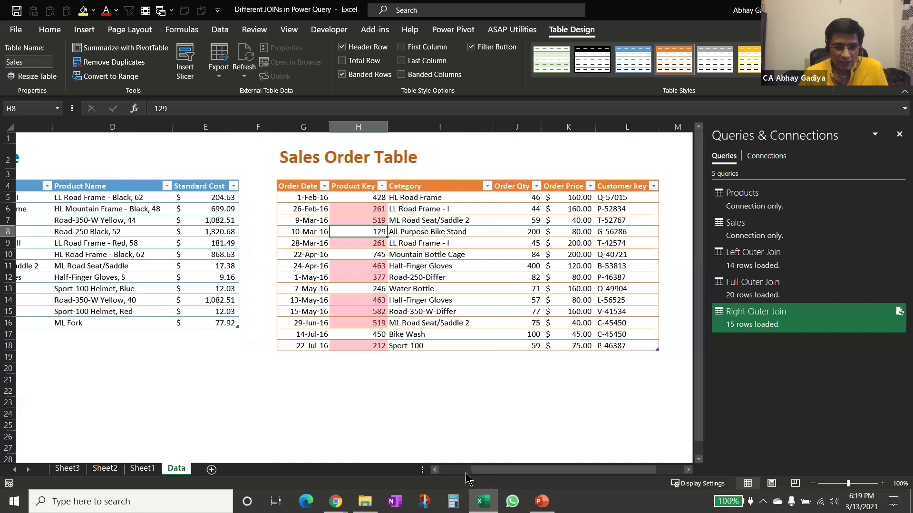
{"action": "scroll", "coordinate": [468, 478], "scroll_direction": "left", "scroll_amount": 3}
{"action": "left_click_drag", "start_coordinate": [111, 197], "coordinate": [111, 324]}
{"action": "key", "text": "ctrl+q"}
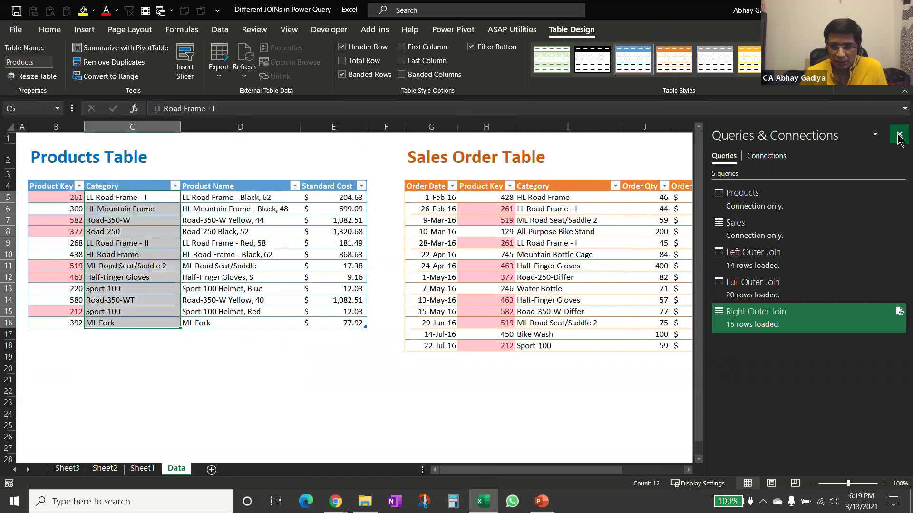
{"action": "left_click", "coordinate": [898, 135]}
{"action": "left_click_drag", "start_coordinate": [542, 198], "coordinate": [554, 344]}
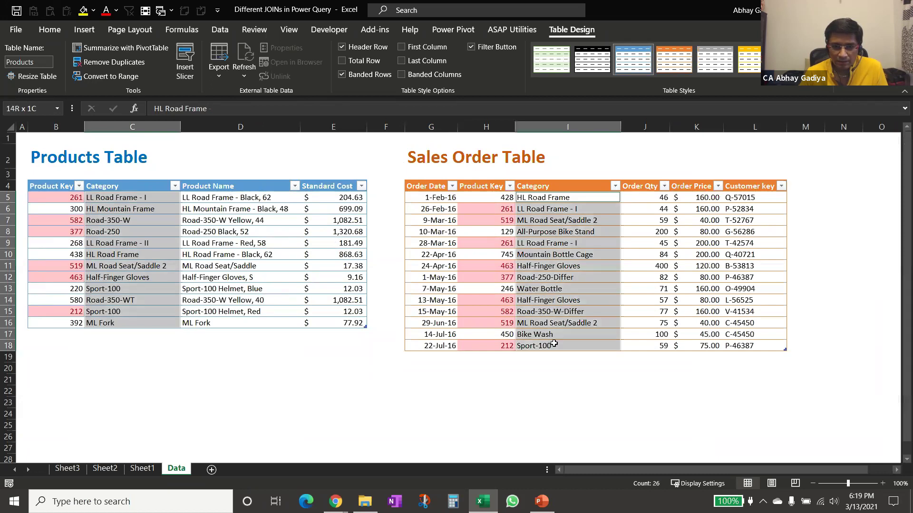
{"action": "left_click", "coordinate": [50, 29]}
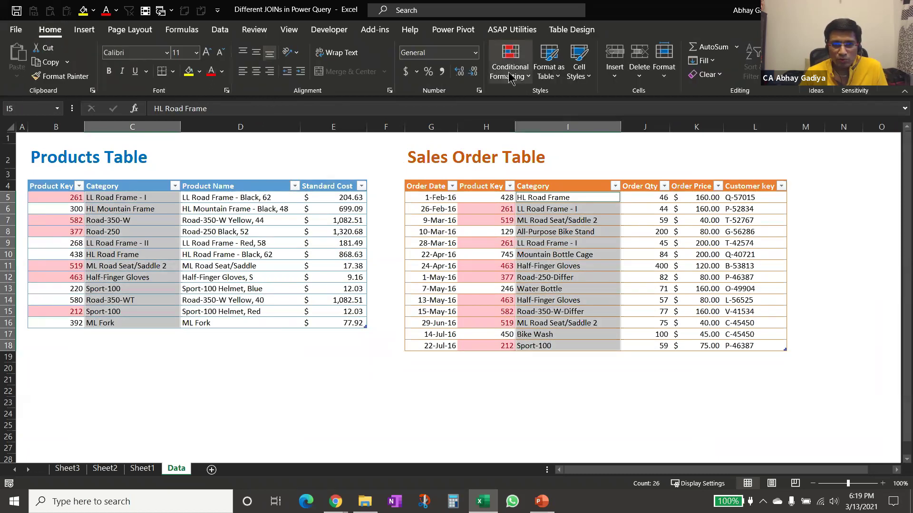
{"action": "left_click", "coordinate": [510, 76]}
{"action": "mouse_move", "coordinate": [547, 100]}
{"action": "left_click", "coordinate": [652, 266]}
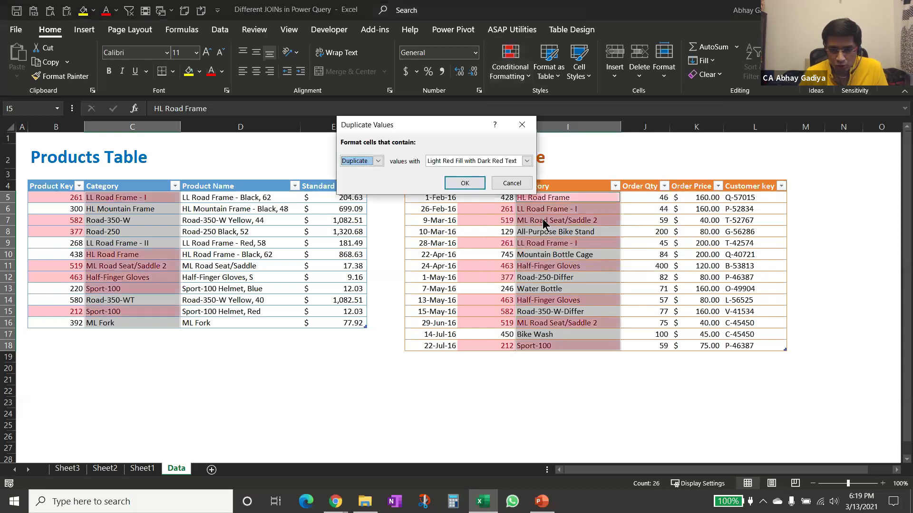
{"action": "left_click", "coordinate": [465, 183]}
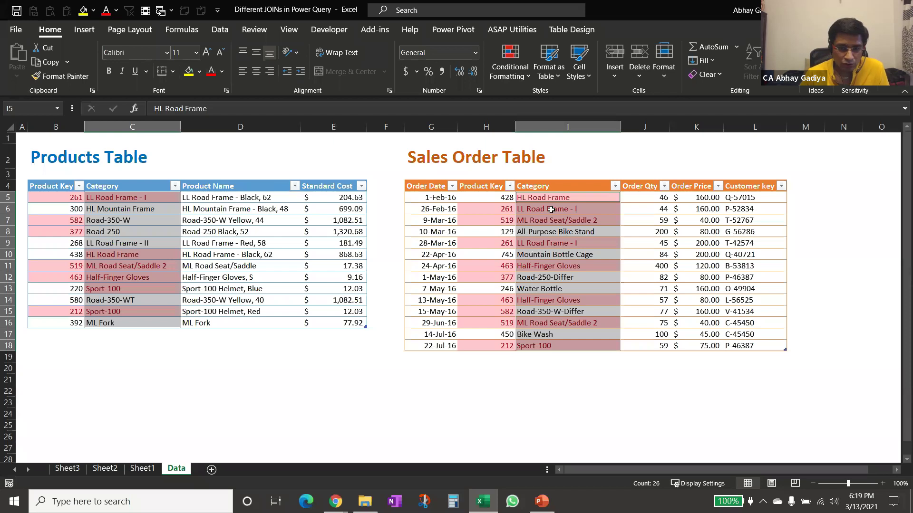
Compare the category for product key 582 in the Products table with that in the Sales Order table.
{"action": "left_click", "coordinate": [112, 220]}
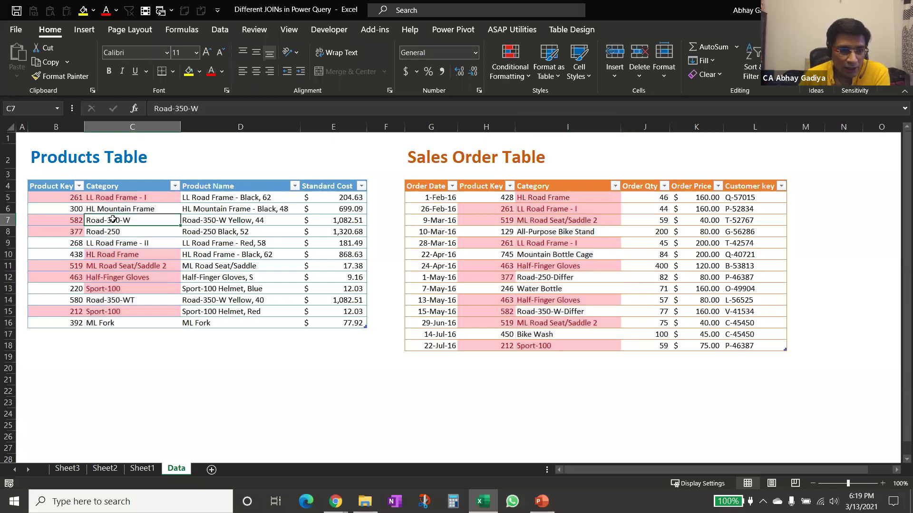
{"action": "left_click", "coordinate": [59, 222]}
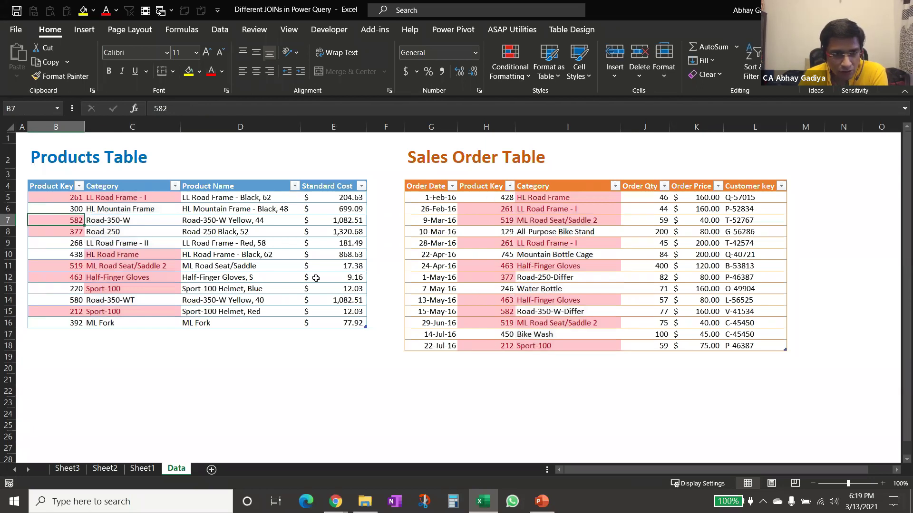
{"action": "left_click", "coordinate": [134, 222]}
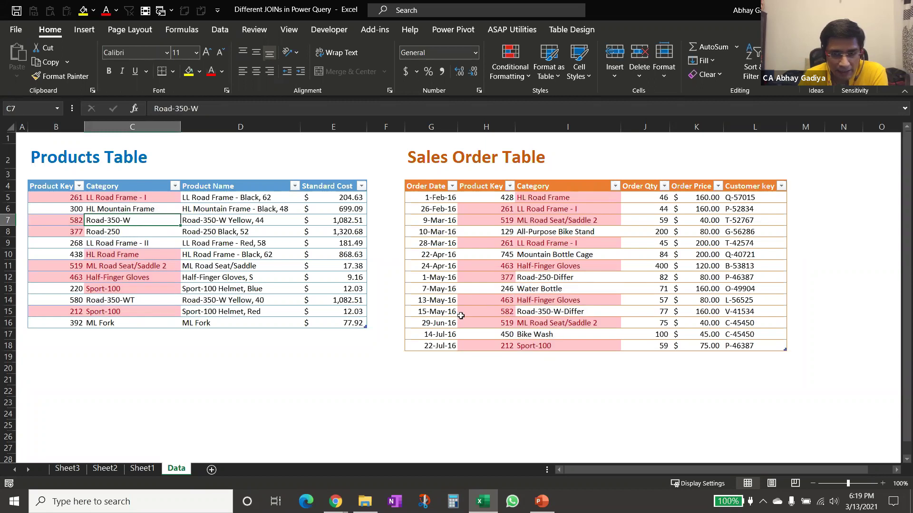
{"action": "left_click", "coordinate": [599, 316]}
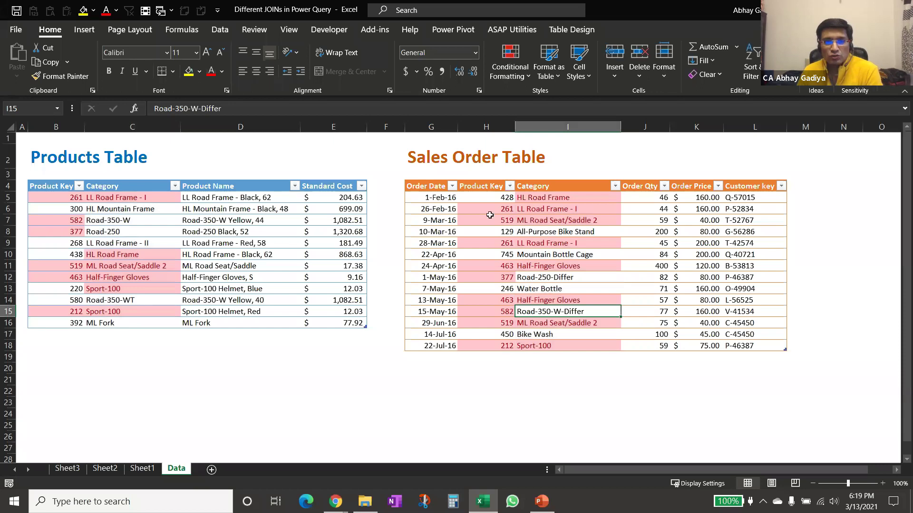
Compare the Product Key and Category columns of the Sales Order Table with the Road-350-W and Road-250 rows of the Products Table.
{"action": "left_click", "coordinate": [478, 184]}
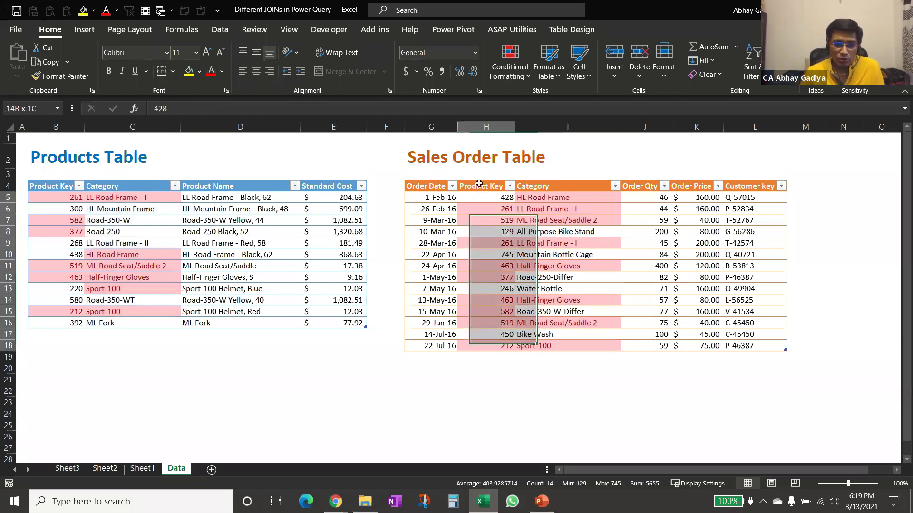
{"action": "left_click", "coordinate": [559, 191], "text": "ctrl"}
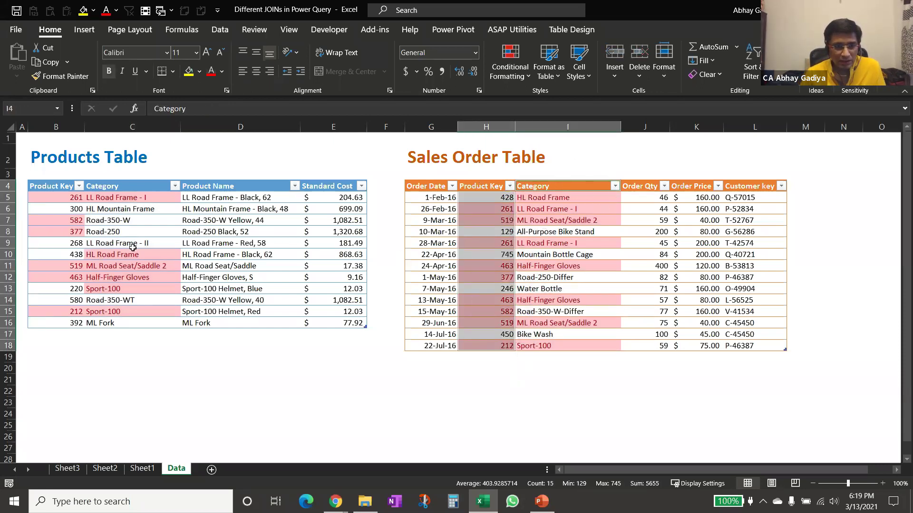
{"action": "left_click_drag", "start_coordinate": [111, 221], "coordinate": [111, 232]}
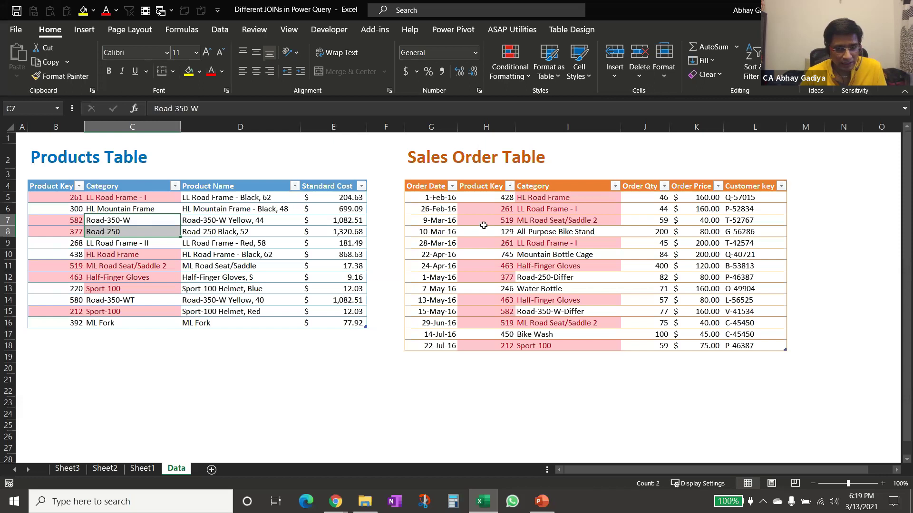
{"action": "left_click", "coordinate": [538, 312]}
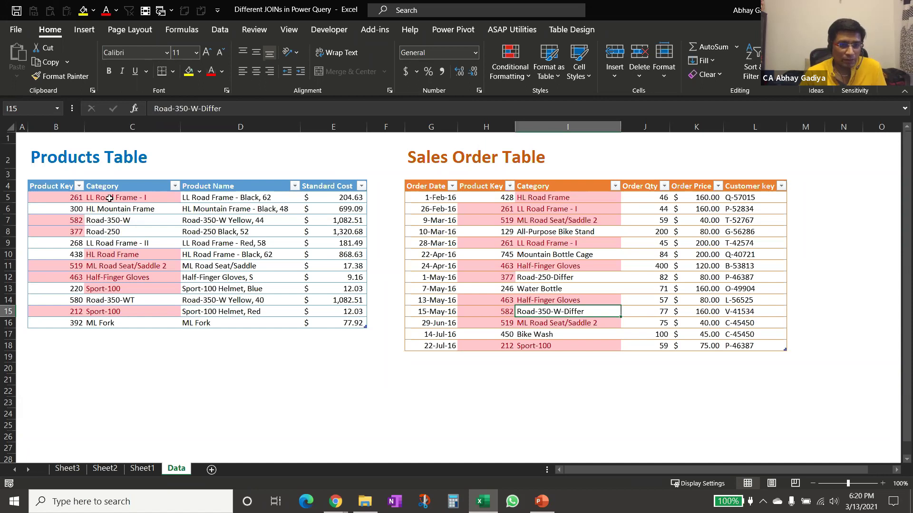
Go to the left outer join result on Sheet1 and display the workbook's queries with Left Outer Join selected.
{"action": "left_click", "coordinate": [142, 469]}
{"action": "left_click", "coordinate": [140, 184]}
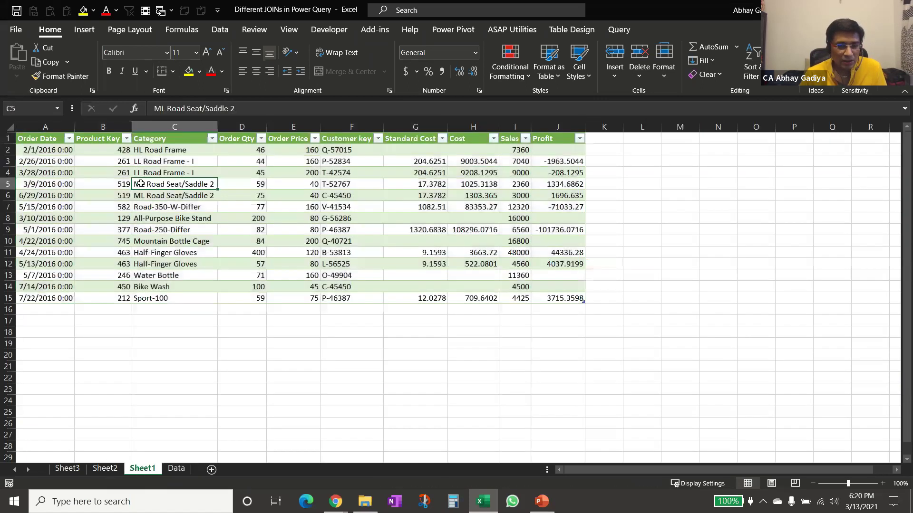
{"action": "left_click", "coordinate": [219, 30]}
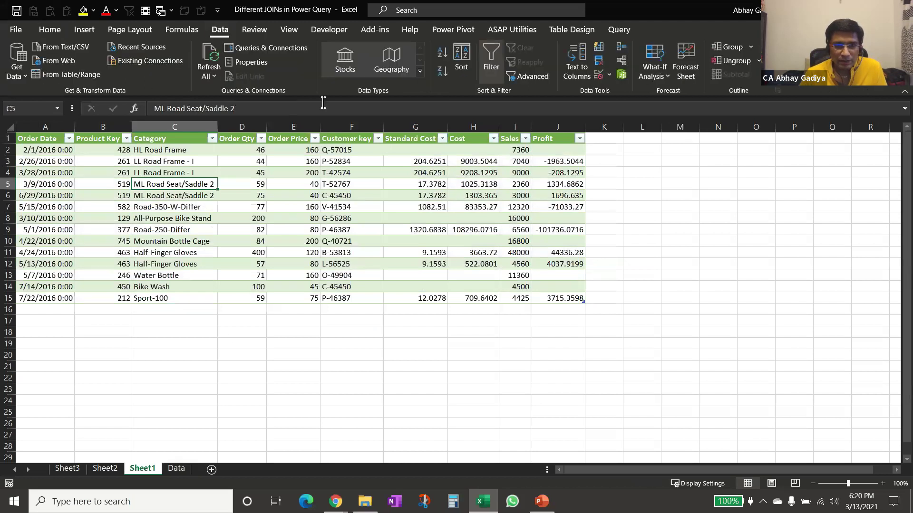
{"action": "left_click", "coordinate": [267, 48]}
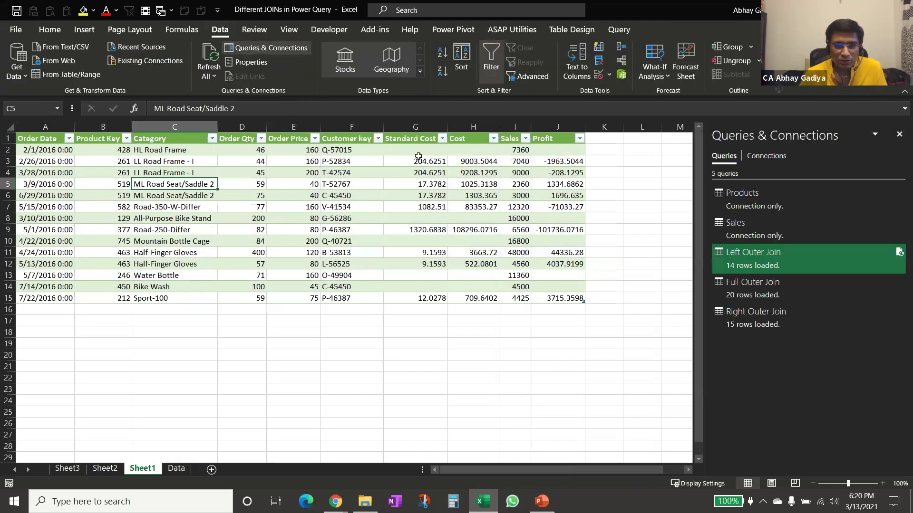
{"action": "left_click", "coordinate": [758, 256]}
Examine the rows for product keys 582 and 377 in the left outer join result, from key through profit.
{"action": "left_click", "coordinate": [381, 197]}
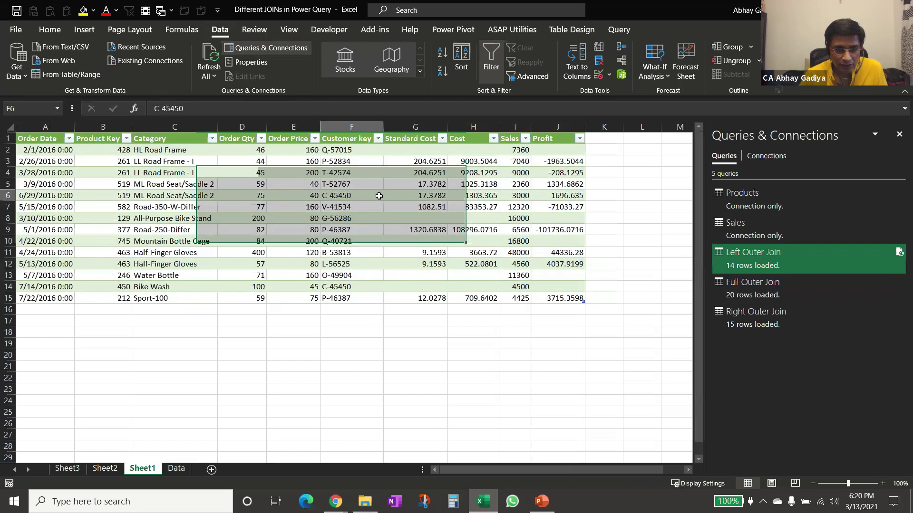
{"action": "left_click", "coordinate": [113, 262]}
{"action": "left_click", "coordinate": [117, 206]}
{"action": "left_click_drag", "start_coordinate": [118, 205], "coordinate": [556, 206]}
{"action": "left_click_drag", "start_coordinate": [125, 231], "coordinate": [559, 230]}
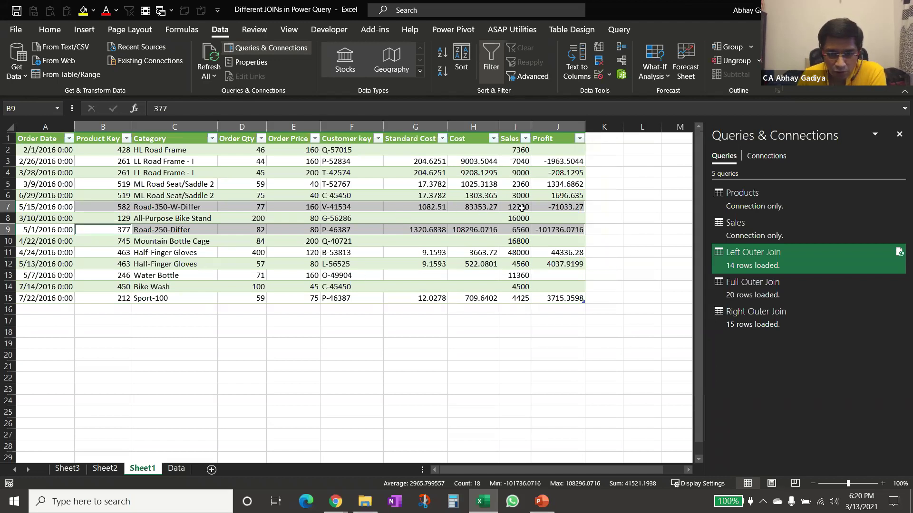
Edit the Source merge of the Left Outer Join query to match Sales and Products on both Product Key and Category.
{"action": "double_click", "coordinate": [840, 266]}
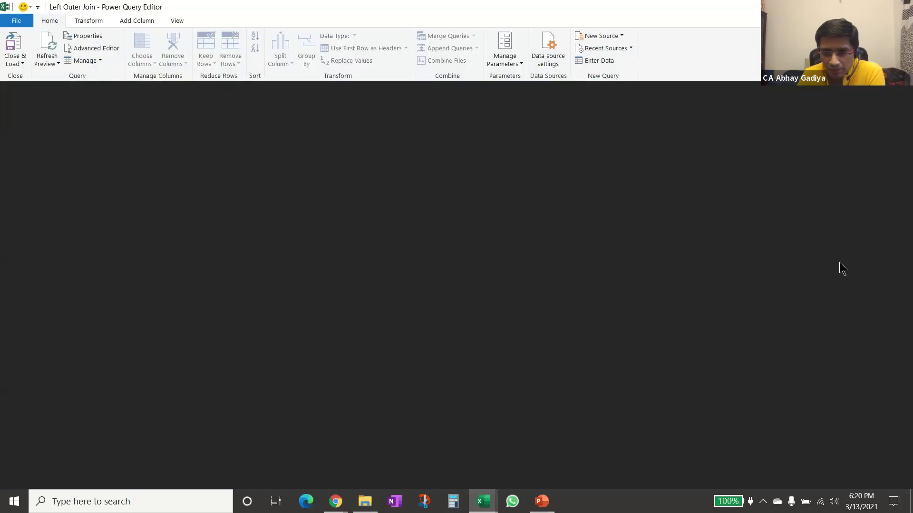
{"action": "left_click", "coordinate": [839, 197]}
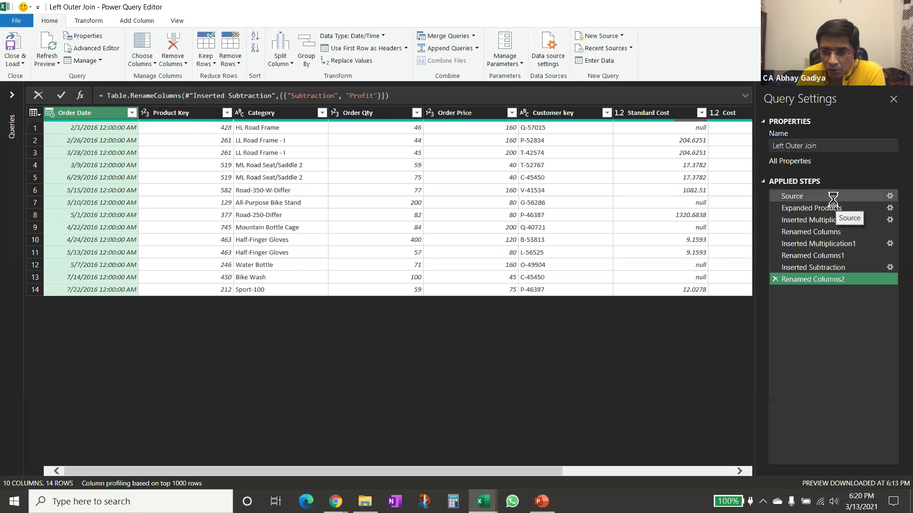
{"action": "left_click", "coordinate": [889, 196]}
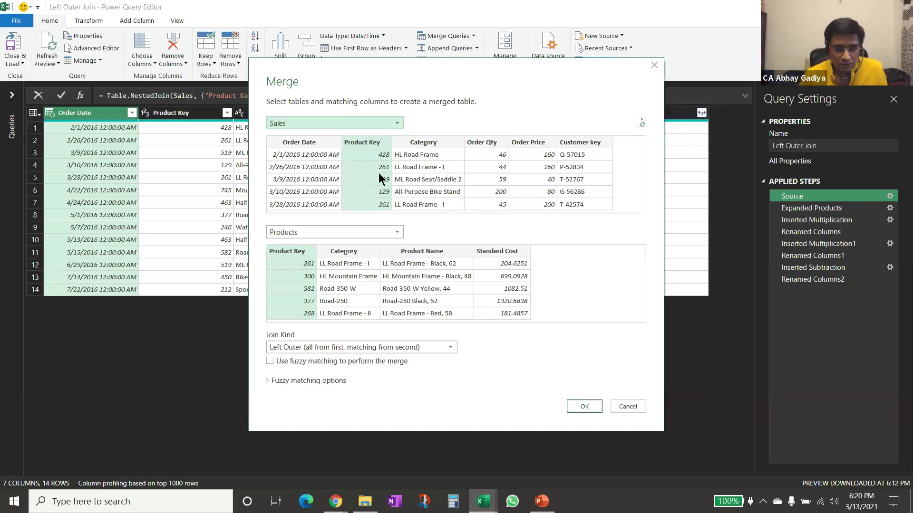
{"action": "left_click", "coordinate": [433, 149], "text": "ctrl"}
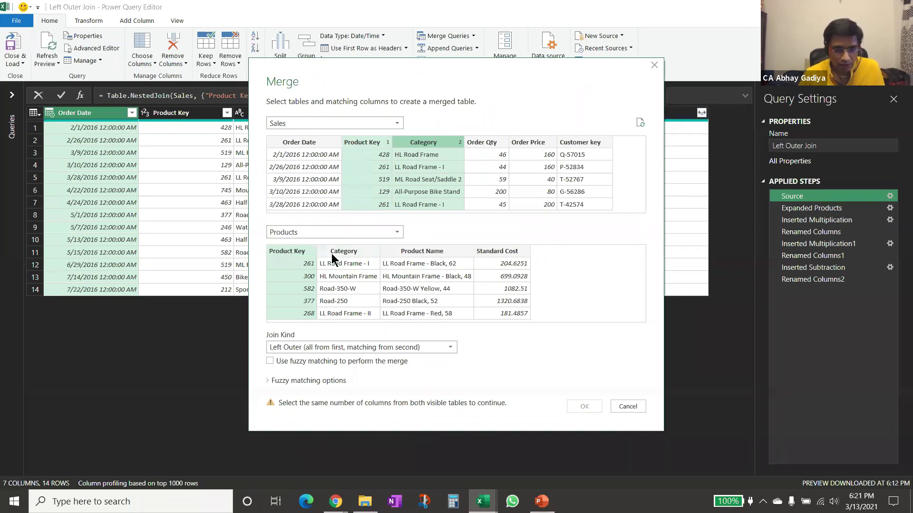
{"action": "left_click", "coordinate": [359, 257], "text": "ctrl"}
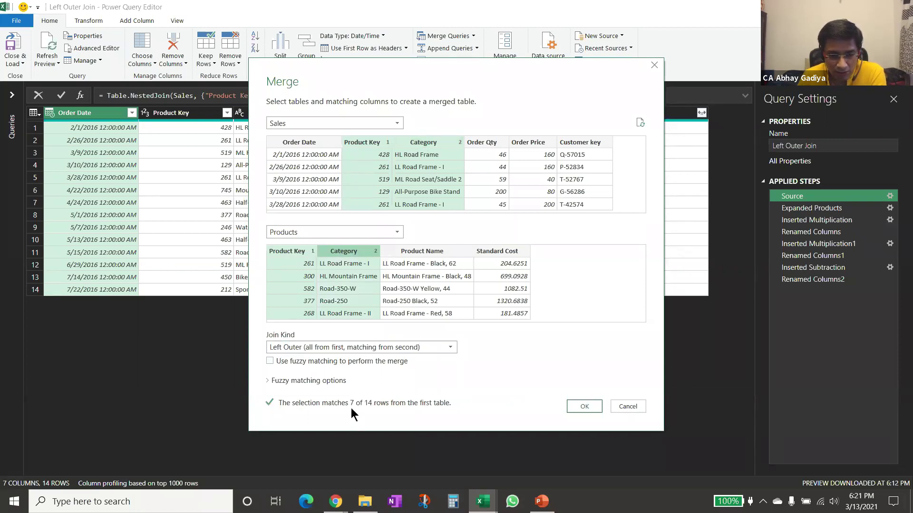
{"action": "left_click", "coordinate": [584, 407]}
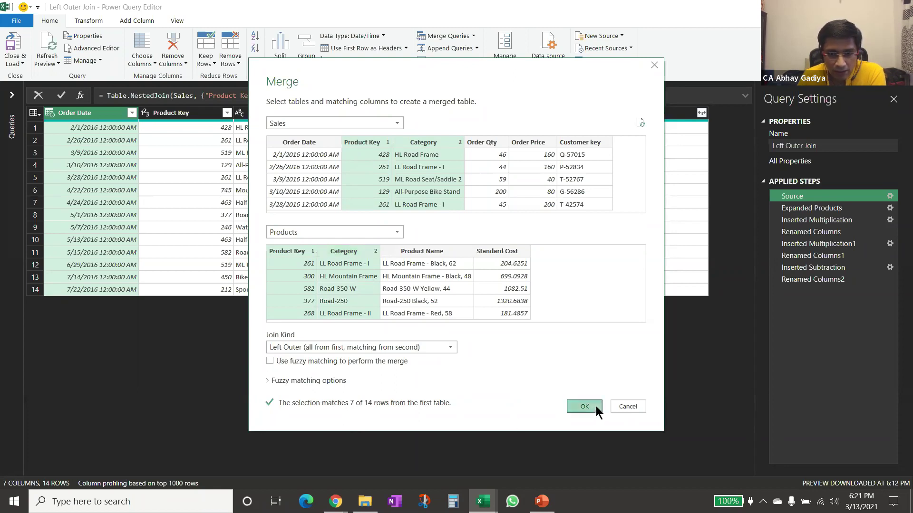
Preview the last applied step, Renamed Columns2, and load the updated Left Outer Join query back to the worksheet.
{"action": "left_click", "coordinate": [817, 280]}
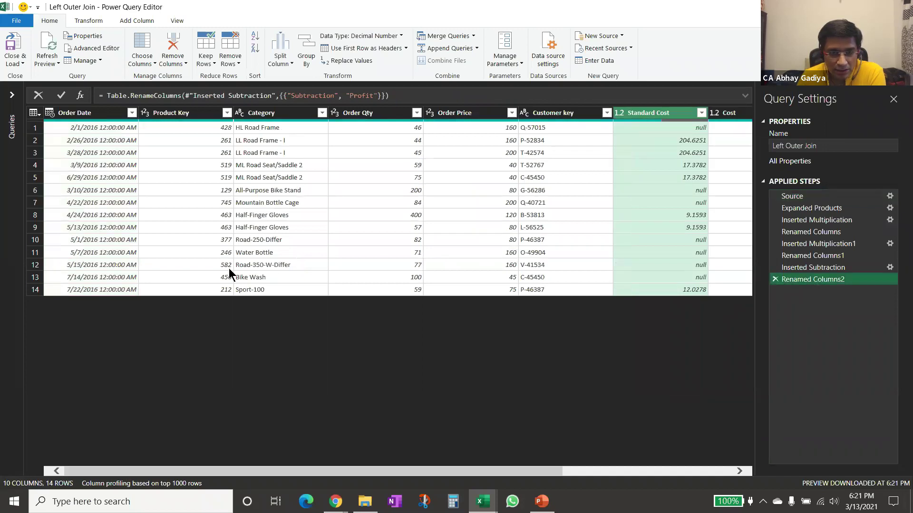
{"action": "left_click", "coordinate": [11, 48]}
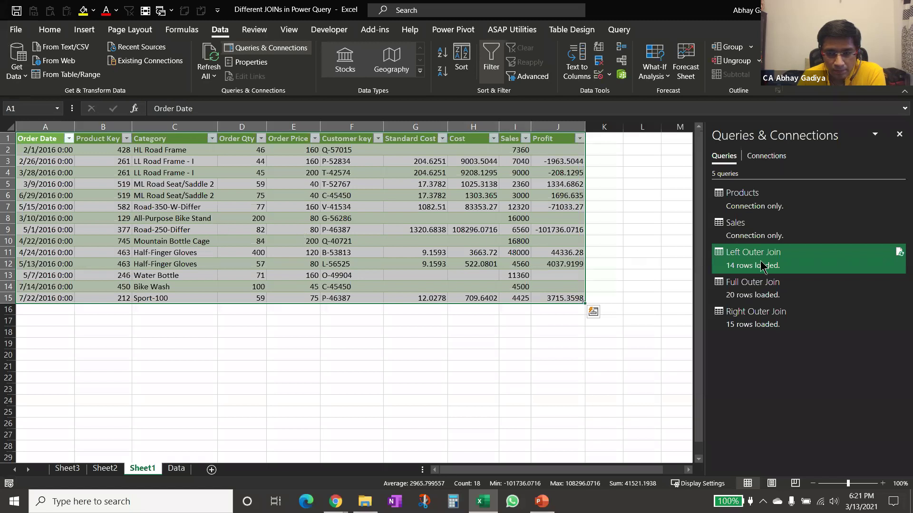
{"action": "right_click", "coordinate": [336, 224]}
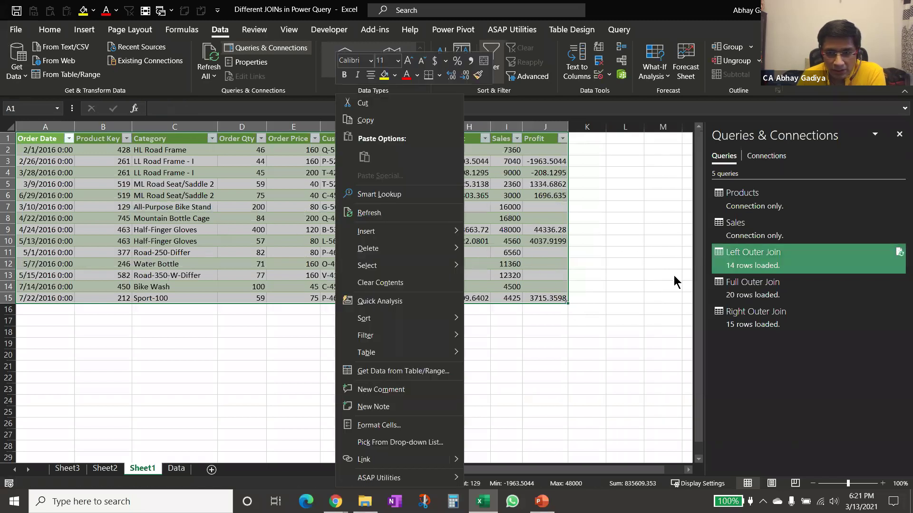
{"action": "key", "text": "Escape"}
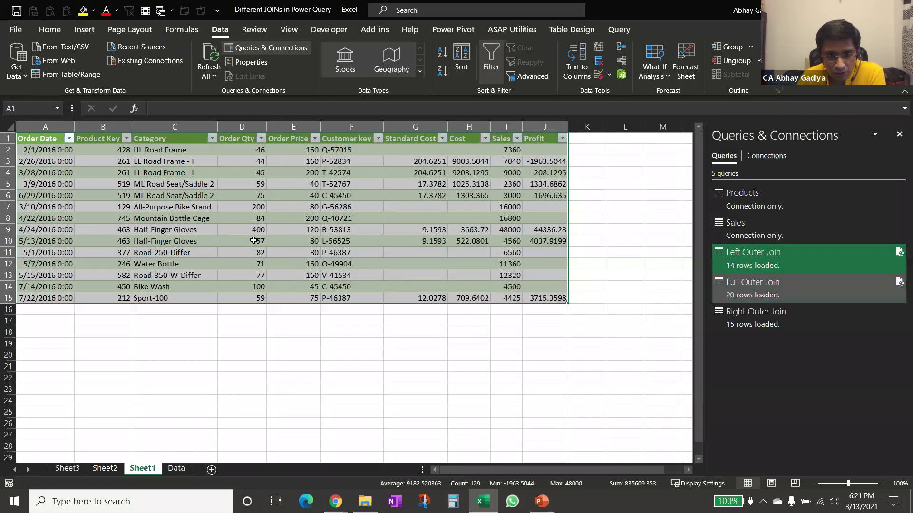
Check the Road-350-W-Differ and Road-250-Differ rows in the refreshed left outer join table for standard cost, cost and profit.
{"action": "left_click", "coordinate": [247, 241]}
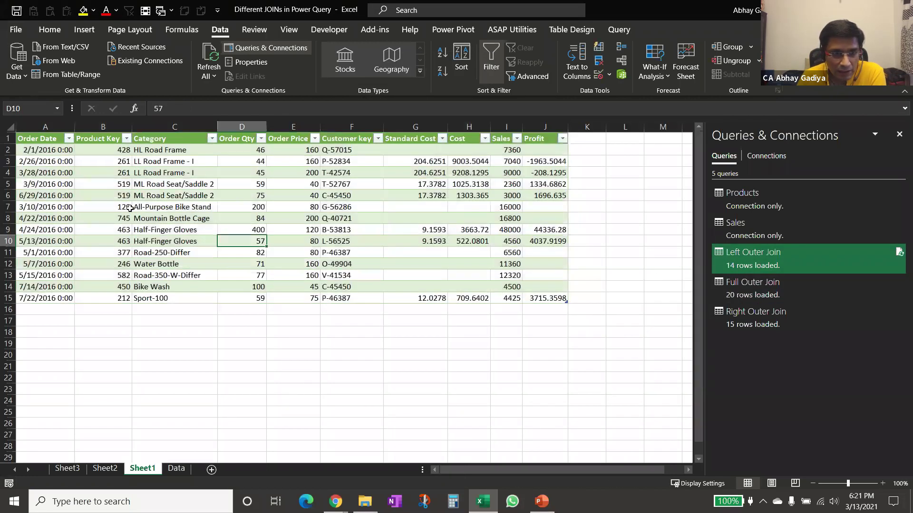
{"action": "left_click_drag", "start_coordinate": [129, 274], "coordinate": [547, 277]}
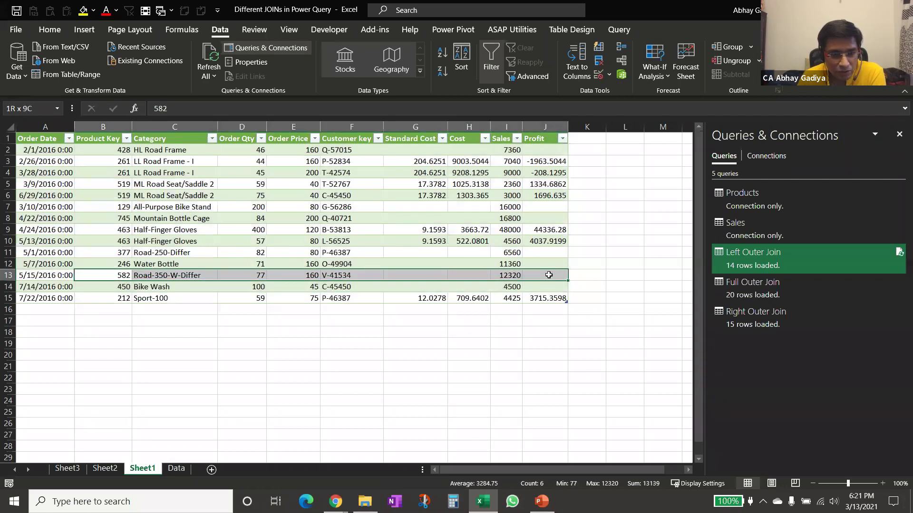
{"action": "left_click_drag", "start_coordinate": [136, 252], "coordinate": [547, 252]}
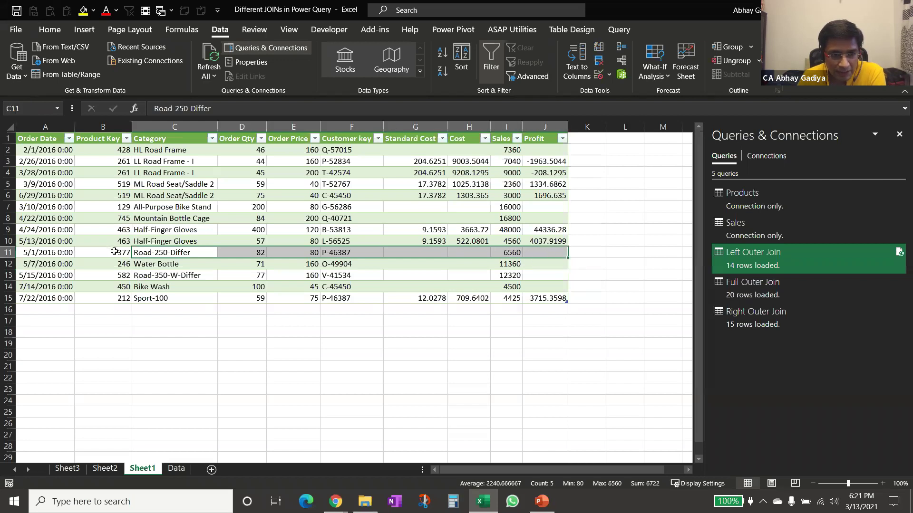
{"action": "left_click_drag", "start_coordinate": [114, 251], "coordinate": [156, 252]}
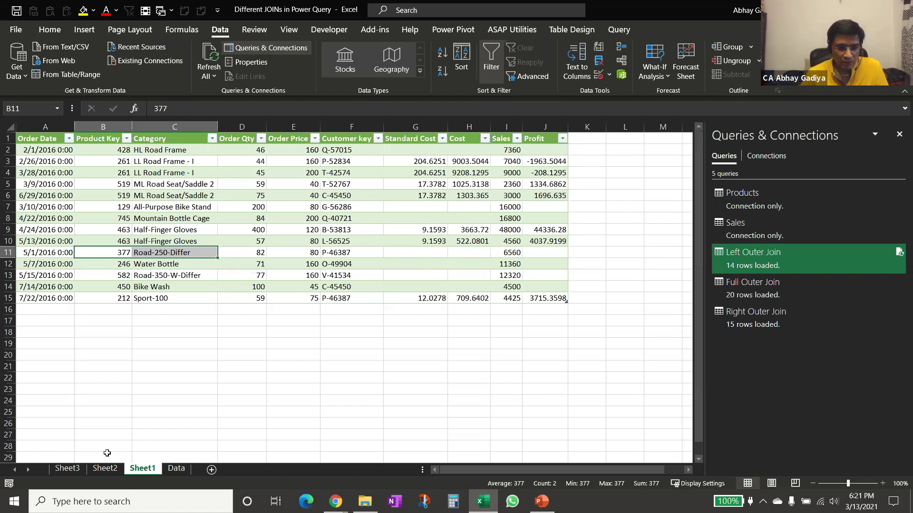
Add Category as a second matching column for Sales and Products in the Full Outer Join query's Source merge and load the query.
{"action": "left_click", "coordinate": [745, 296]}
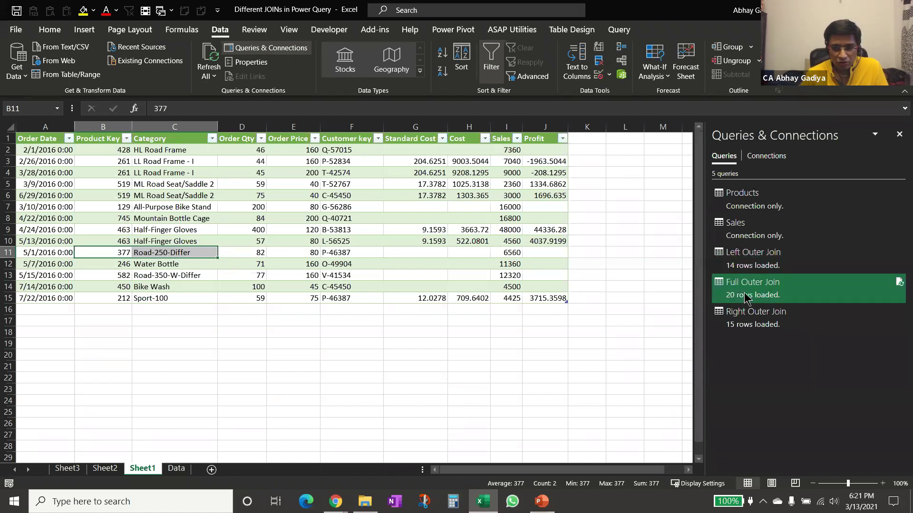
{"action": "left_click", "coordinate": [745, 297]}
{"action": "mouse_move", "coordinate": [732, 302]}
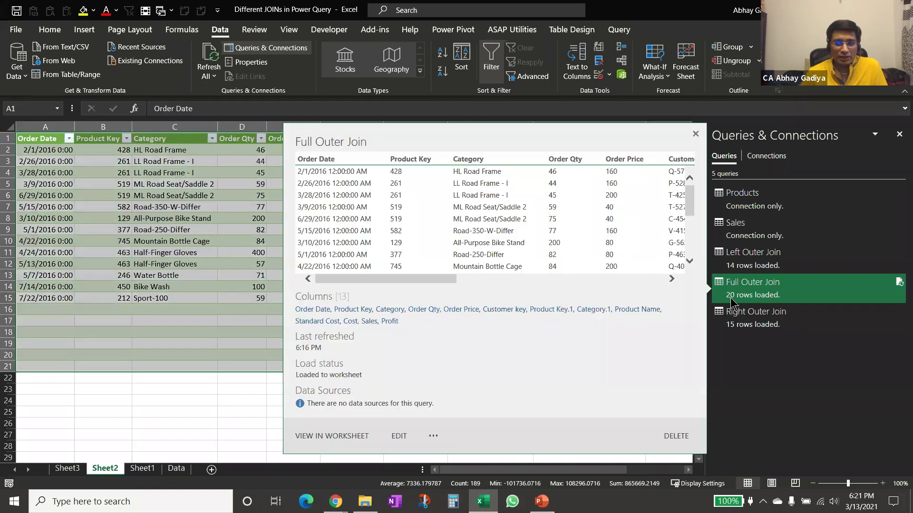
{"action": "double_click", "coordinate": [815, 304]}
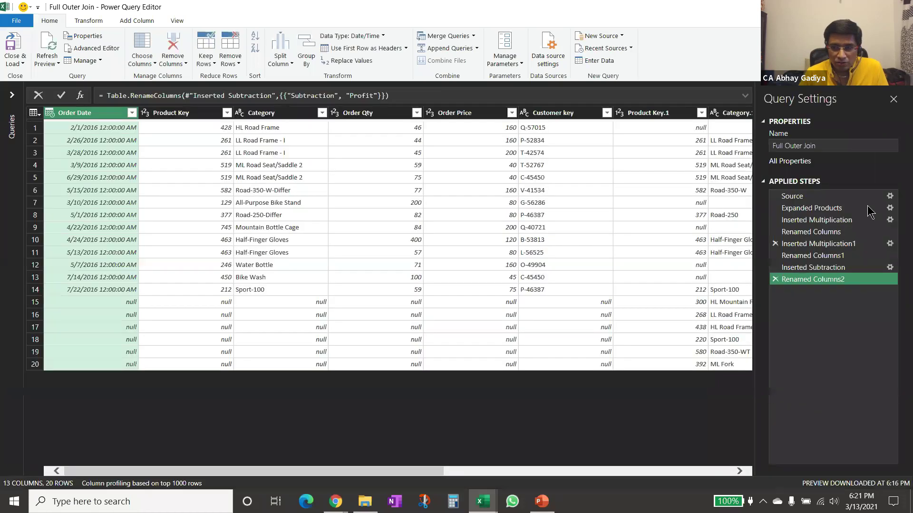
{"action": "left_click", "coordinate": [843, 196]}
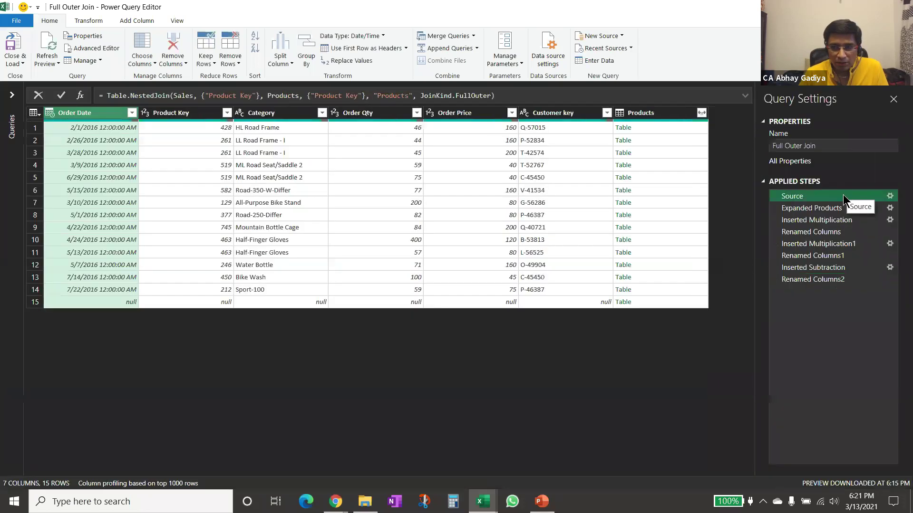
{"action": "left_click", "coordinate": [889, 197]}
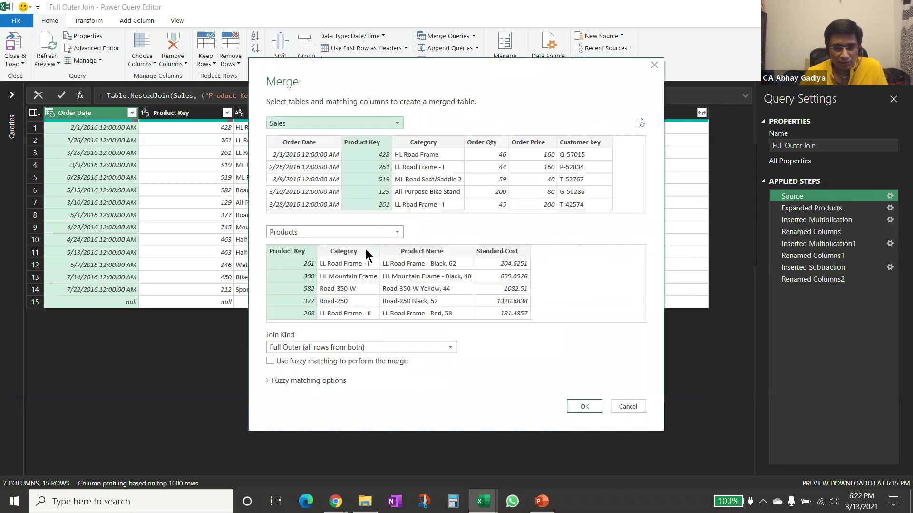
{"action": "left_click", "coordinate": [433, 141], "text": "ctrl"}
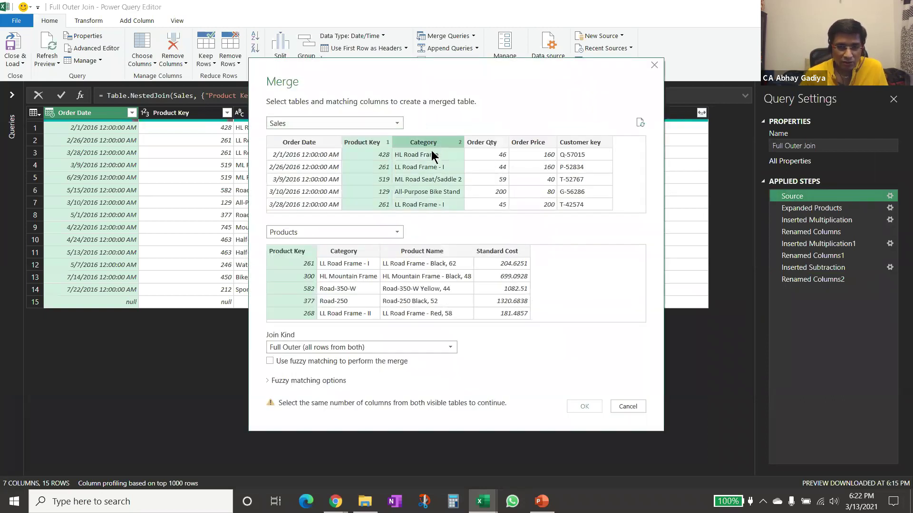
{"action": "left_click", "coordinate": [345, 250], "text": "ctrl"}
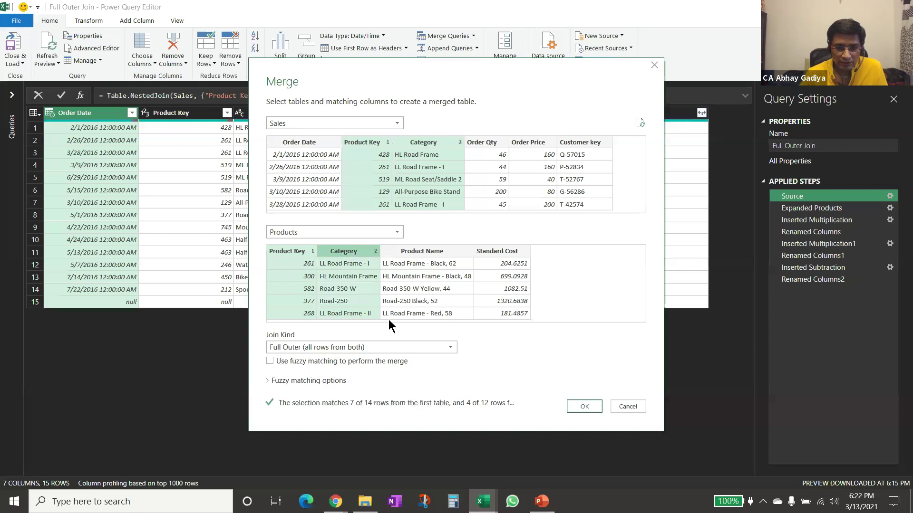
{"action": "left_click", "coordinate": [586, 407]}
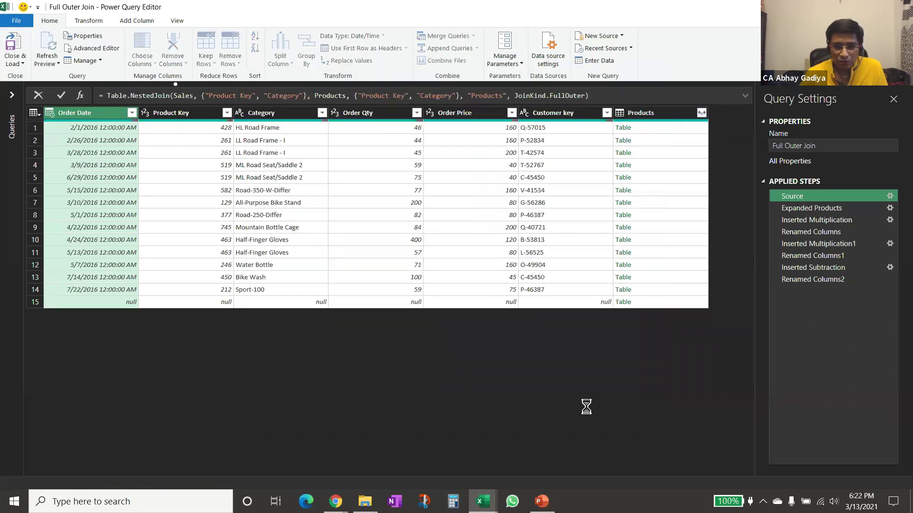
{"action": "left_click", "coordinate": [25, 38]}
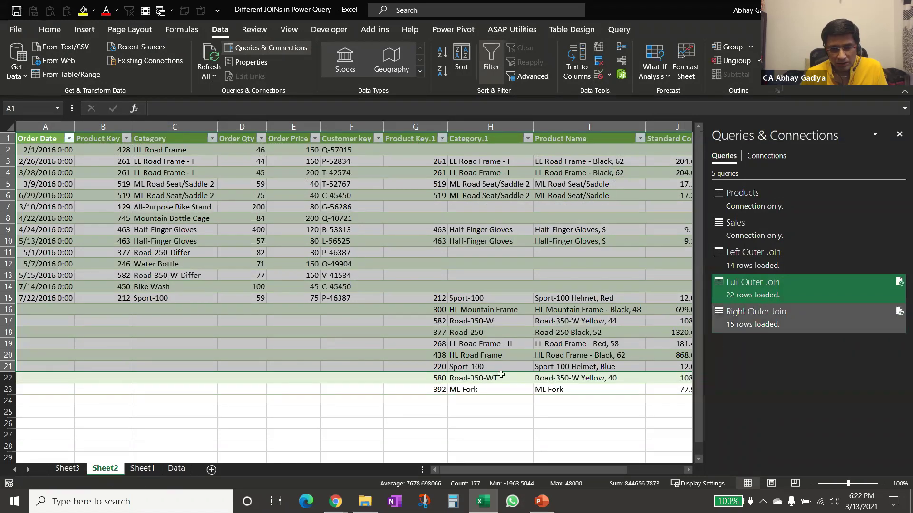
Examine how product keys 582 and 377 are paired between the sales and product columns of the full outer join result.
{"action": "left_click", "coordinate": [490, 378]}
{"action": "left_click", "coordinate": [438, 378]}
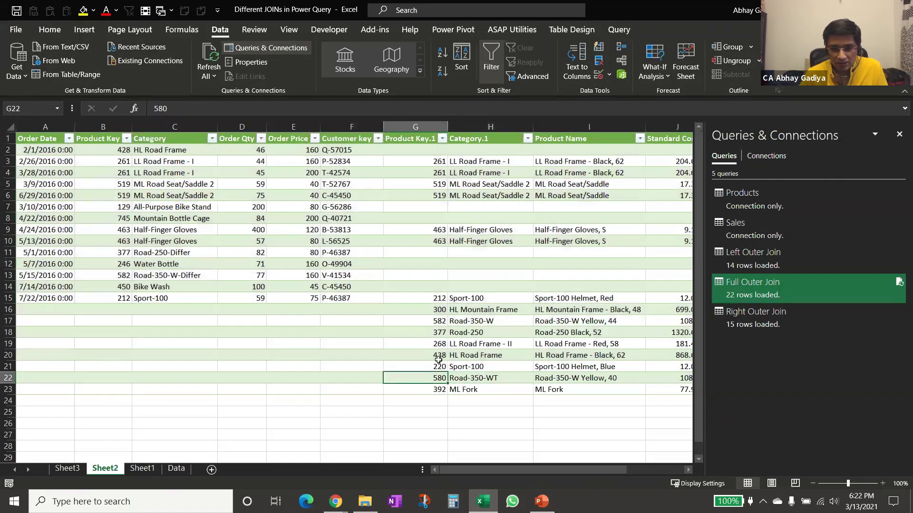
{"action": "left_click_drag", "start_coordinate": [437, 337], "coordinate": [594, 323]}
{"action": "left_click_drag", "start_coordinate": [321, 321], "coordinate": [29, 320]}
{"action": "left_click_drag", "start_coordinate": [428, 321], "coordinate": [435, 333]}
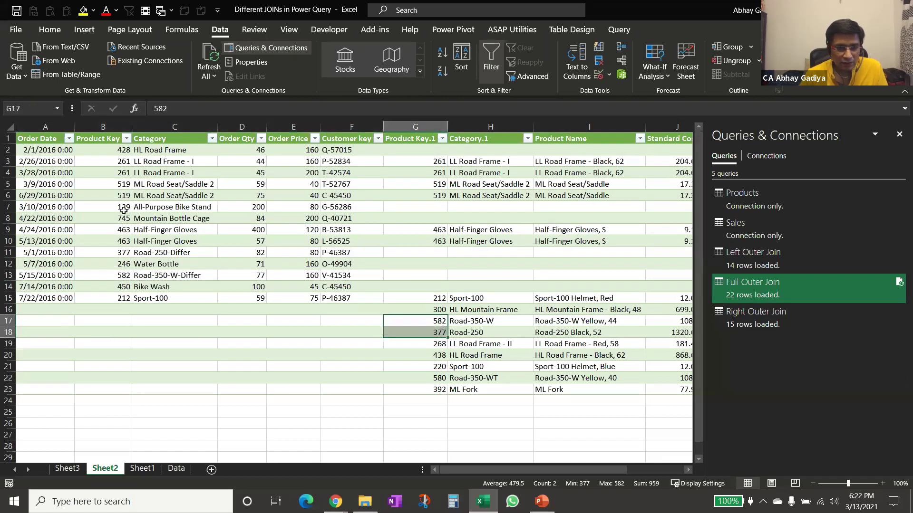
{"action": "left_click", "coordinate": [129, 274]}
{"action": "left_click", "coordinate": [398, 278]}
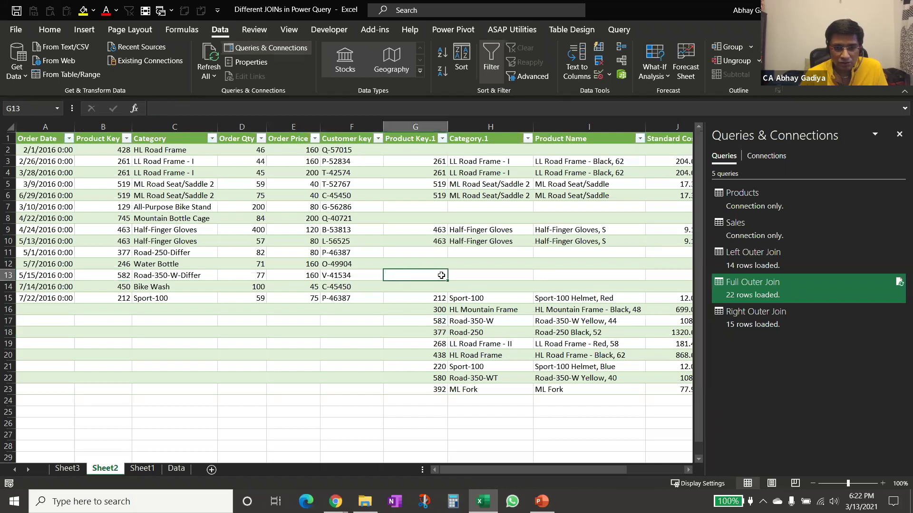
Compare the sales and product columns of the Road-350-W-Differ row with the product-only rows below it in the full outer table.
{"action": "left_click_drag", "start_coordinate": [442, 275], "coordinate": [636, 275]}
{"action": "left_click", "coordinate": [163, 276]}
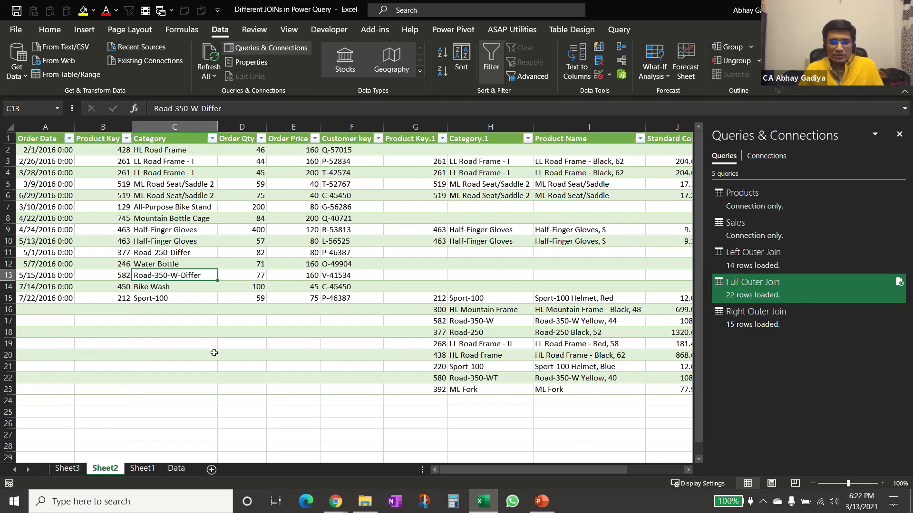
{"action": "left_click", "coordinate": [382, 310]}
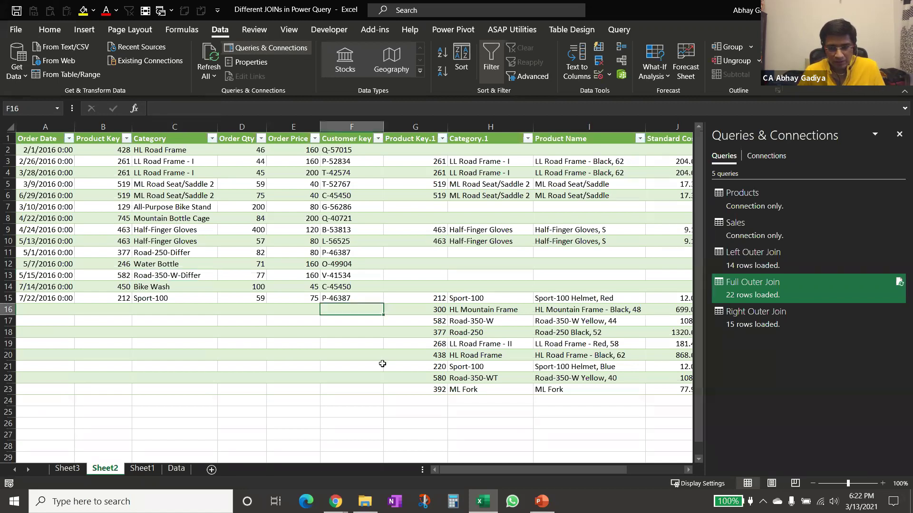
{"action": "left_click", "coordinate": [305, 344]}
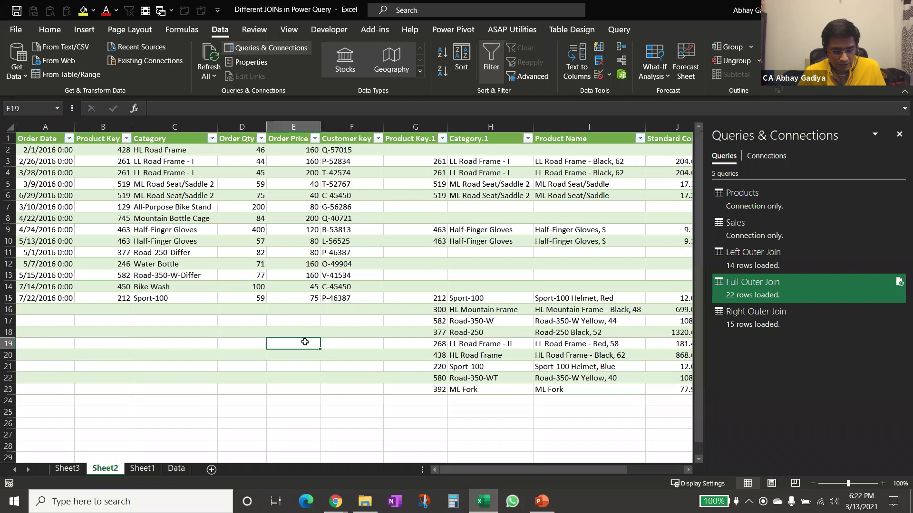
Close the Different JOINs in Power Query workbook and switch to the Merge Query (Joins) slide in PowerPoint.
{"action": "key", "text": "ctrl+w"}
{"action": "left_click", "coordinate": [456, 268]}
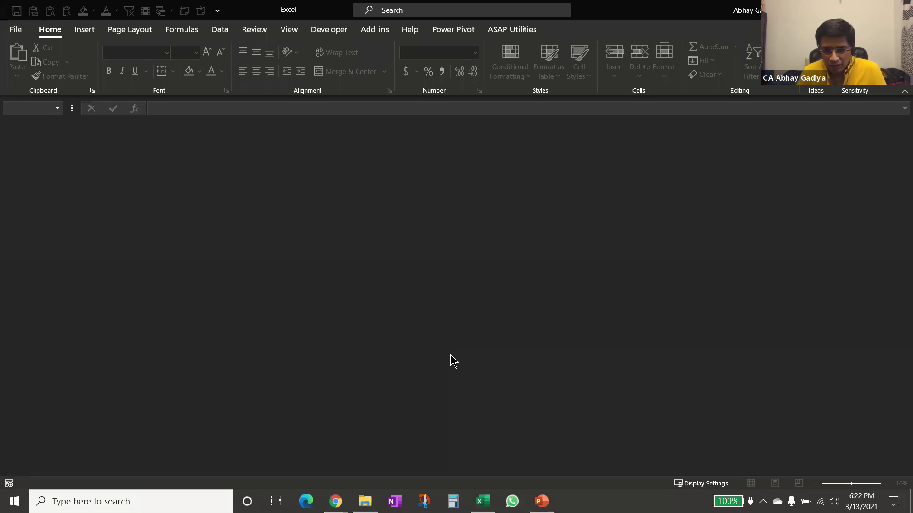
{"action": "left_click", "coordinate": [540, 503]}
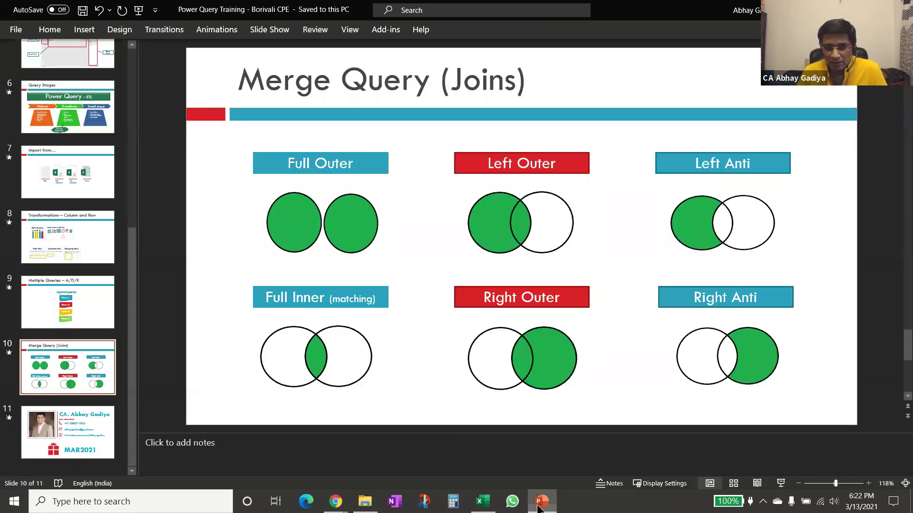
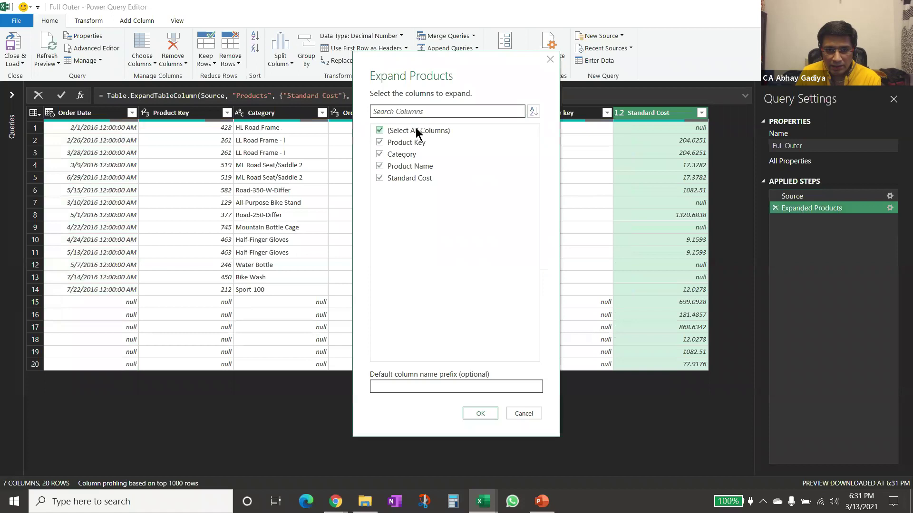
Expand all Products columns (Product Key, Category, Product Name, Standard Cost) in the Full Outer query, load it and peek at its summary.
{"action": "left_click", "coordinate": [480, 413]}
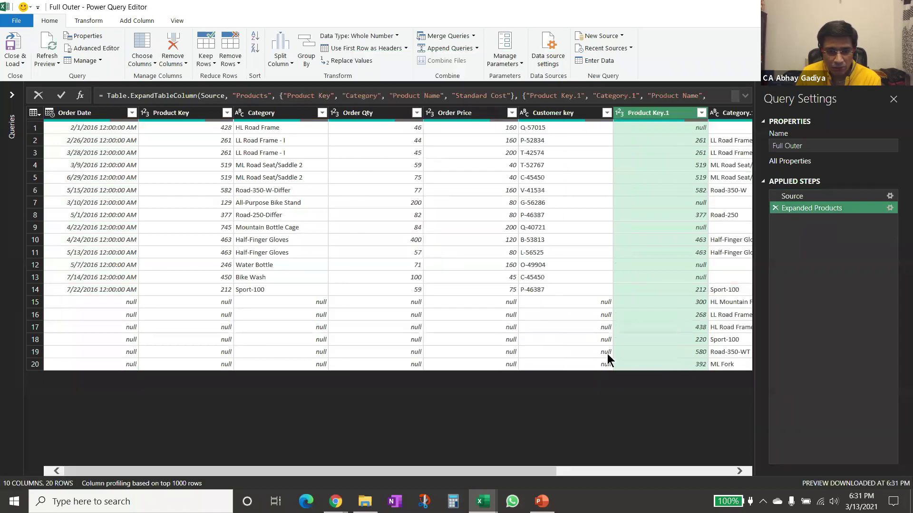
{"action": "left_click", "coordinate": [13, 44]}
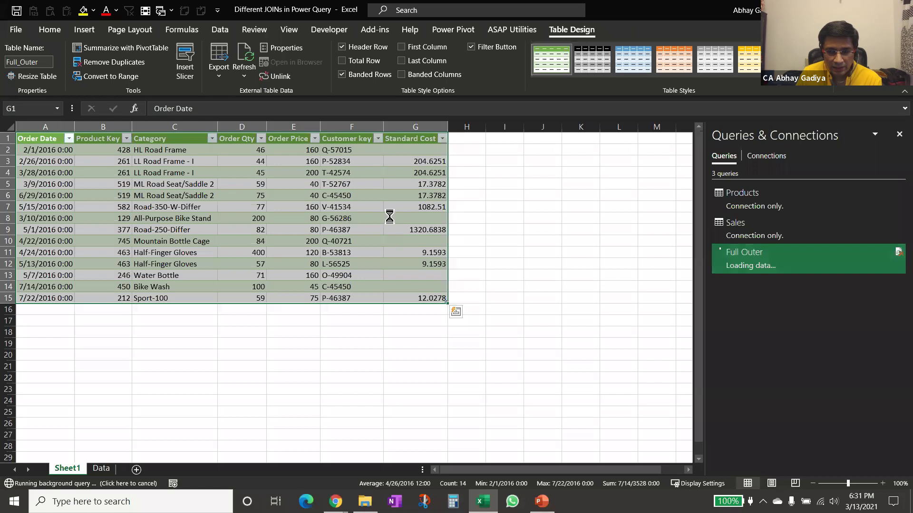
{"action": "left_click", "coordinate": [304, 233]}
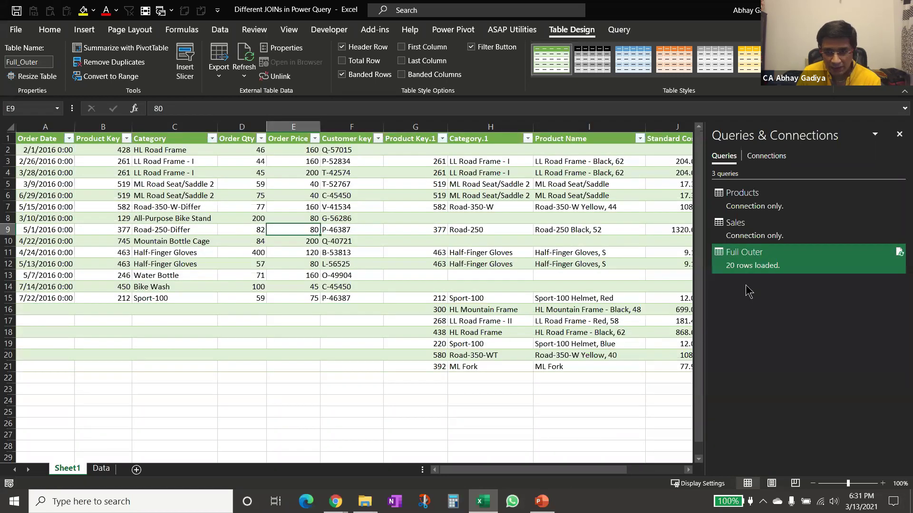
{"action": "mouse_move", "coordinate": [734, 270]}
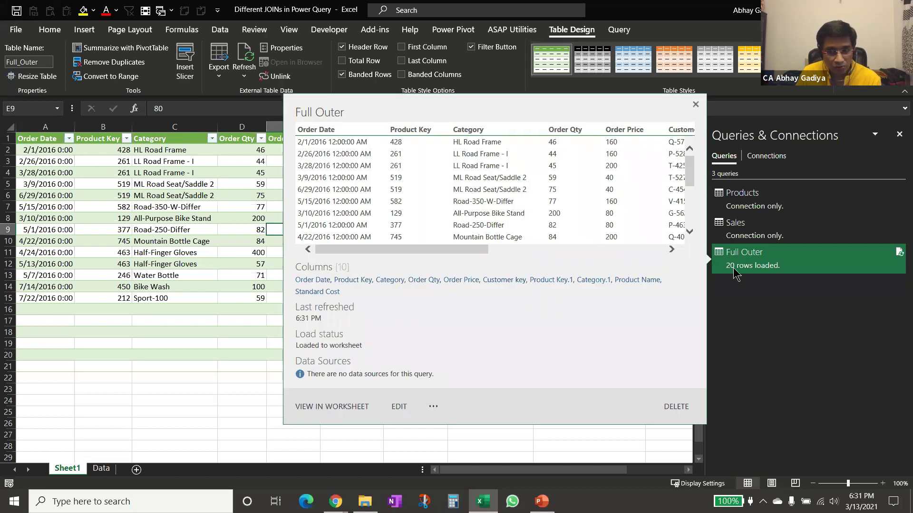
Highlight duplicate values across both tables' Product Key columns on the Data sheet with Light Red Fill with Dark Red Text.
{"action": "left_click", "coordinate": [102, 470]}
{"action": "left_click_drag", "start_coordinate": [484, 197], "coordinate": [485, 346]}
{"action": "left_click_drag", "start_coordinate": [72, 198], "coordinate": [66, 322], "text": "ctrl"}
{"action": "left_click", "coordinate": [50, 30]}
{"action": "left_click", "coordinate": [510, 71]}
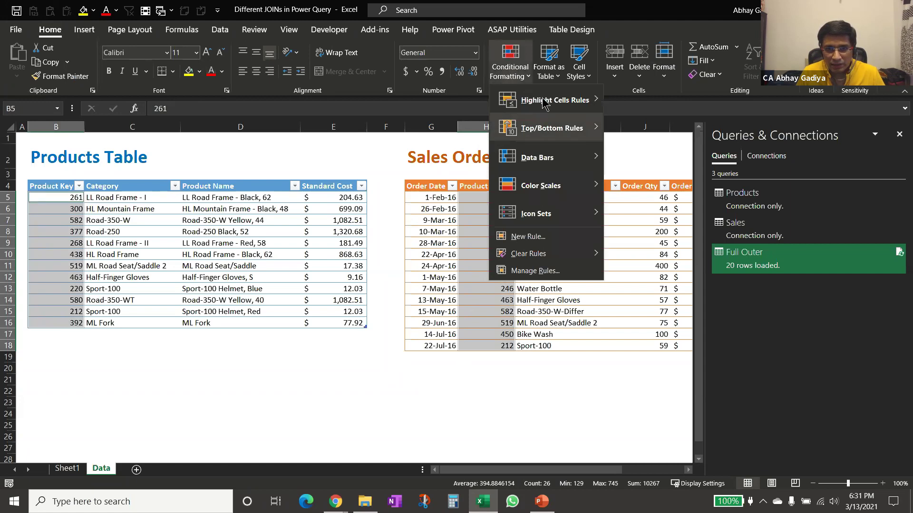
{"action": "mouse_move", "coordinate": [547, 101]}
{"action": "left_click", "coordinate": [665, 269]}
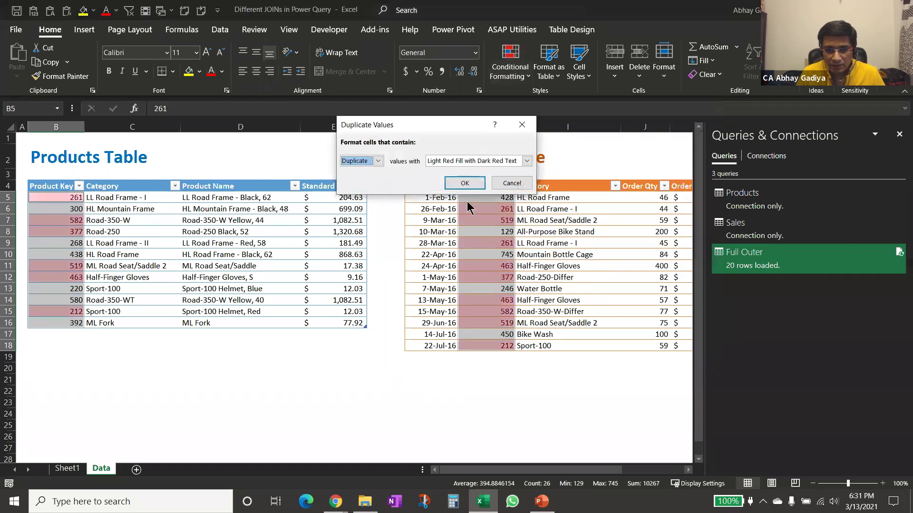
{"action": "left_click", "coordinate": [466, 183]}
Review the Product Key columns of both tables and select the highlighted keys 261, 582, 377, 519, 463 and 212 in the Products table.
{"action": "left_click_drag", "start_coordinate": [496, 197], "coordinate": [492, 344]}
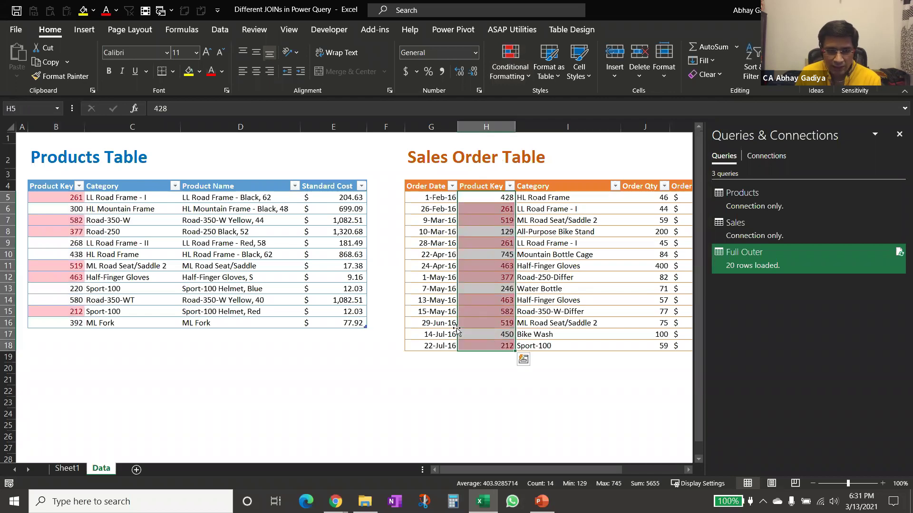
{"action": "left_click_drag", "start_coordinate": [53, 198], "coordinate": [55, 323]}
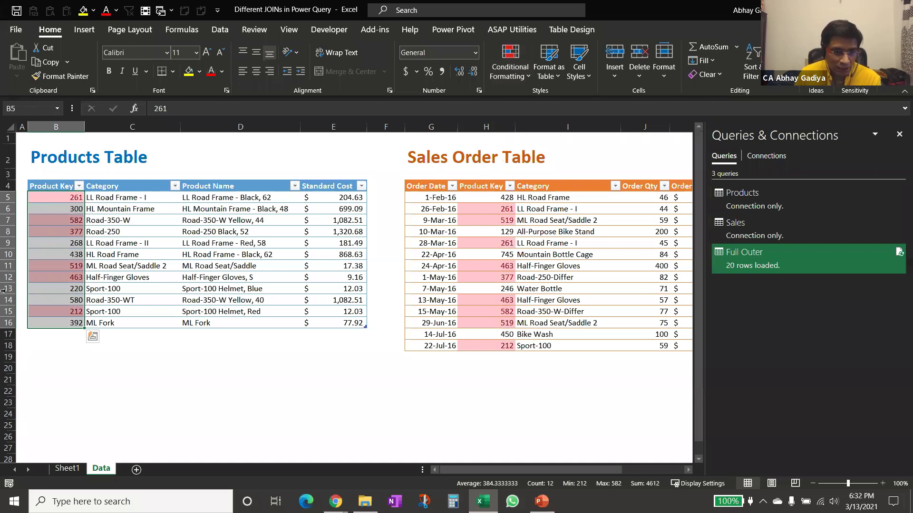
{"action": "left_click", "coordinate": [54, 199]}
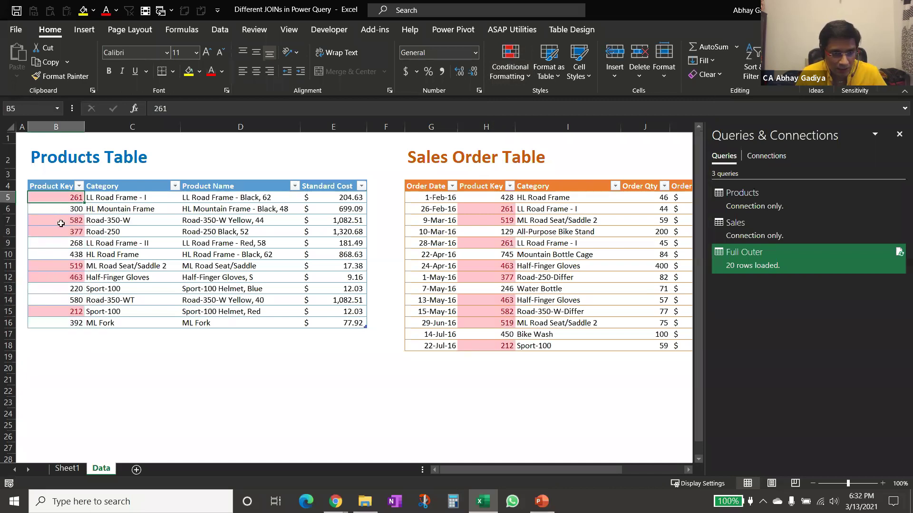
{"action": "left_click_drag", "start_coordinate": [60, 223], "coordinate": [66, 235]}
{"action": "left_click_drag", "start_coordinate": [73, 268], "coordinate": [73, 279]}
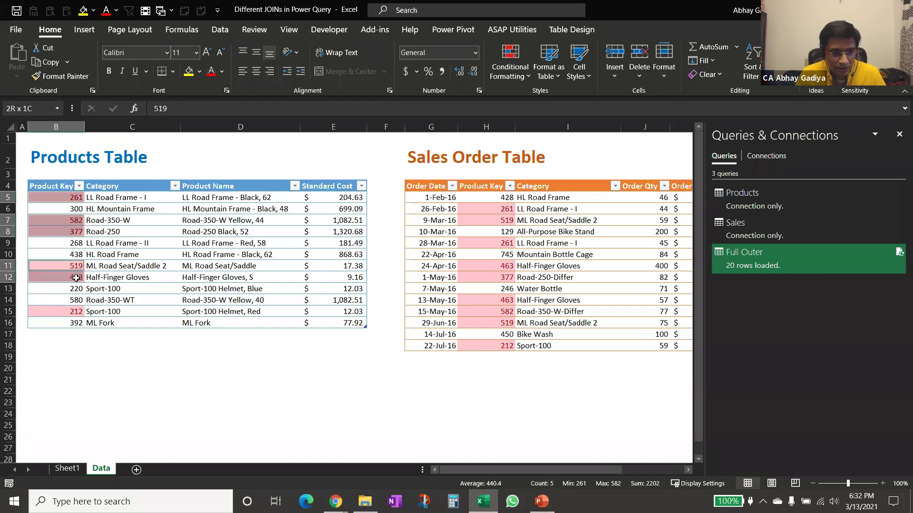
{"action": "left_click", "coordinate": [73, 313], "text": "ctrl"}
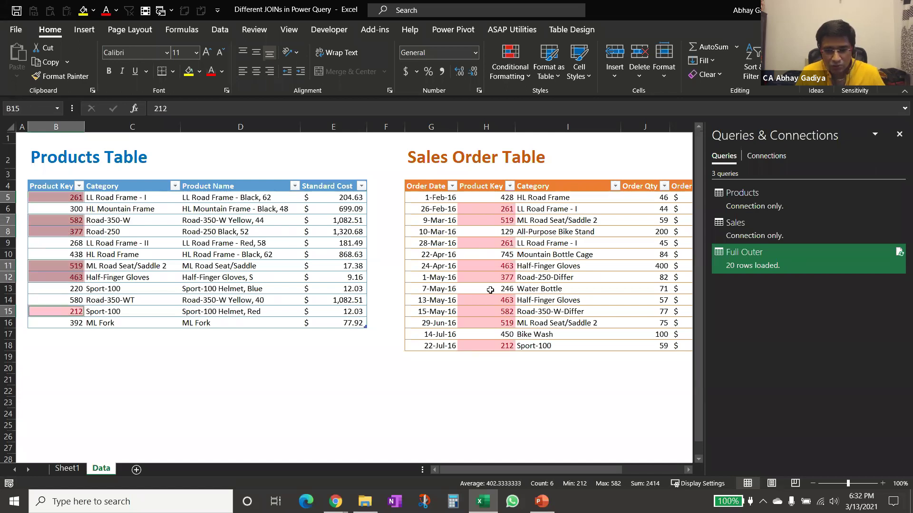
Compare the Data sheet's keys with the Product Key.1 column on Sheet1 and examine the product-only rows 16 to 21.
{"action": "left_click", "coordinate": [67, 469]}
{"action": "left_click", "coordinate": [407, 171]}
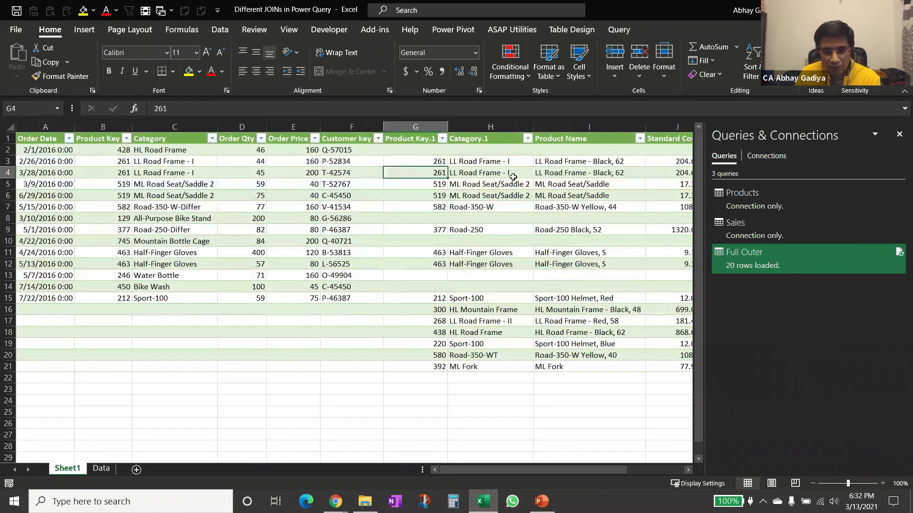
{"action": "left_click", "coordinate": [101, 469]}
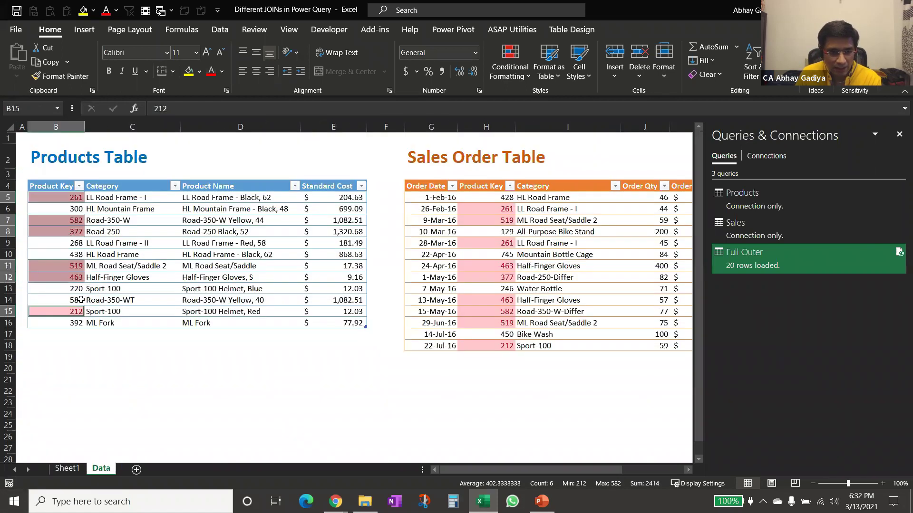
{"action": "left_click", "coordinate": [67, 468]}
{"action": "left_click_drag", "start_coordinate": [347, 309], "coordinate": [346, 366]}
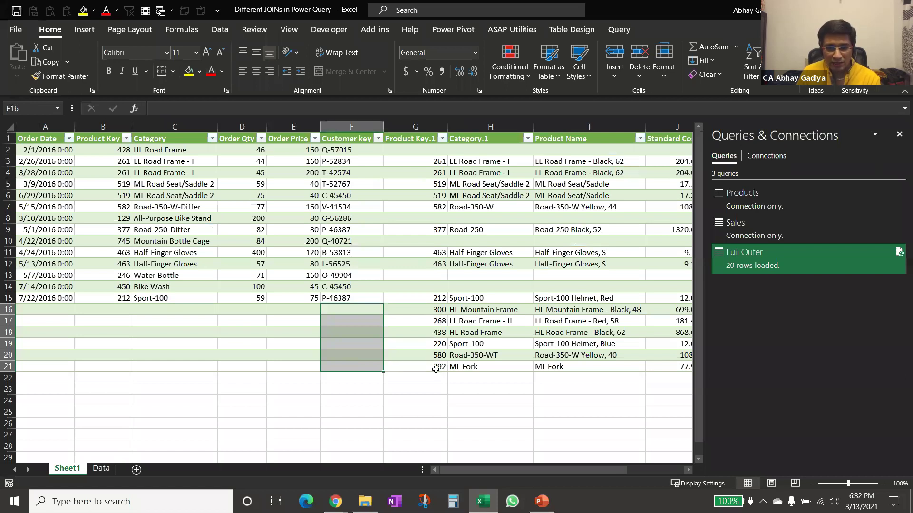
{"action": "left_click", "coordinate": [418, 122]}
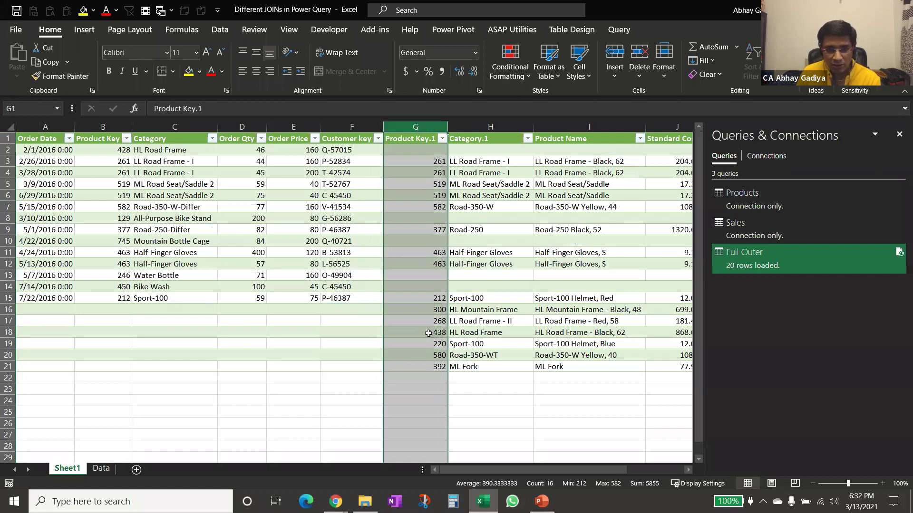
{"action": "left_click", "coordinate": [428, 366]}
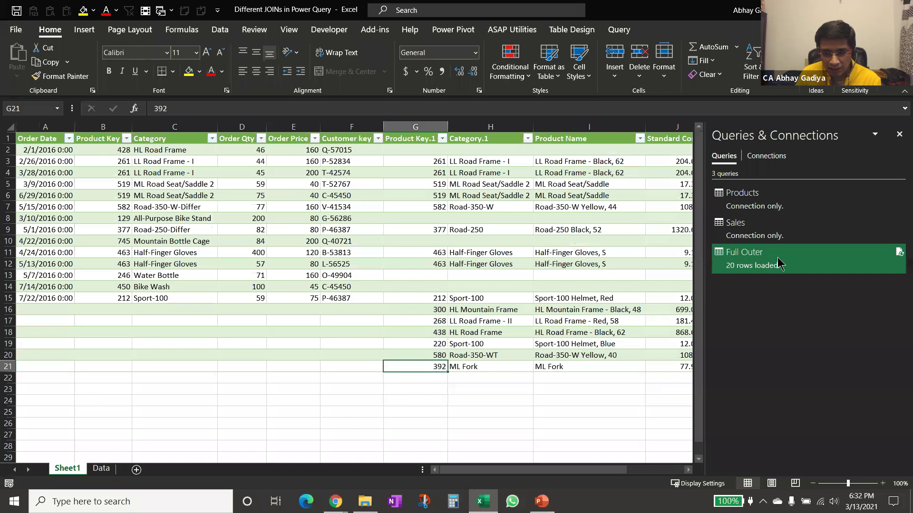
{"action": "left_click", "coordinate": [105, 135]}
{"action": "left_click", "coordinate": [155, 141]}
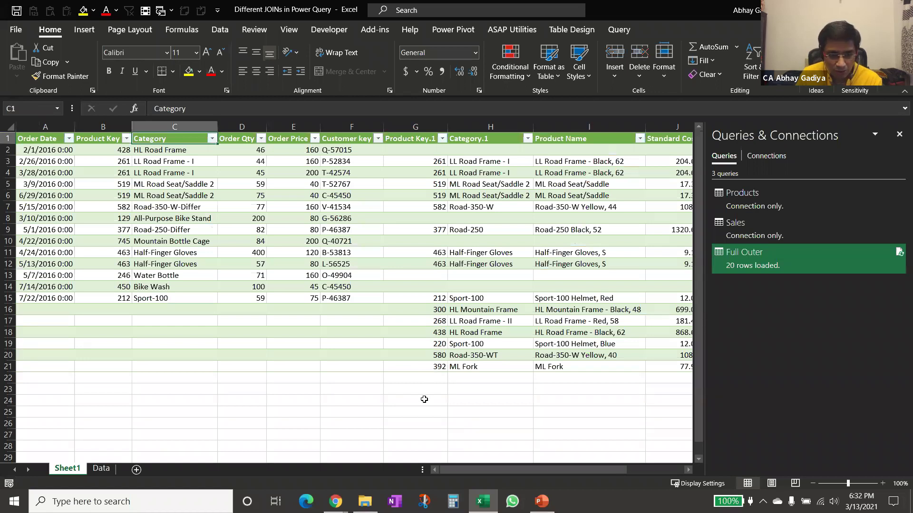
{"action": "left_click_drag", "start_coordinate": [293, 310], "coordinate": [291, 365]}
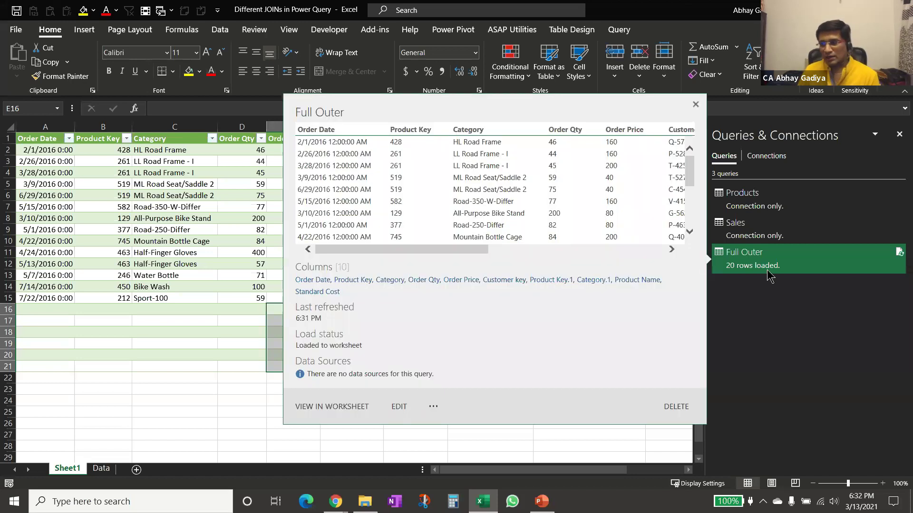
Consult the Merge Query (Joins) slide in PowerPoint, return to Excel and select the blank Product Key.1 cells in rows 2, 8, 10, 13 and 14.
{"action": "left_click", "coordinate": [545, 504]}
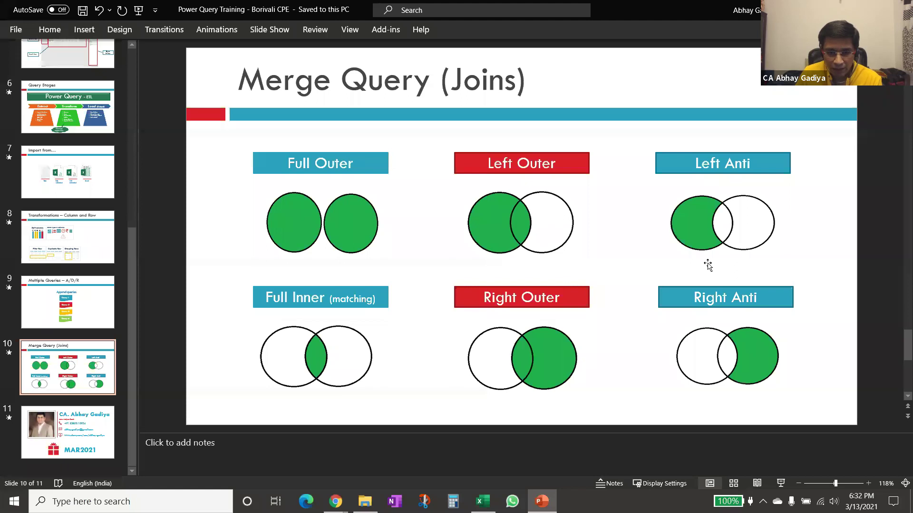
{"action": "key", "text": "alt+Tab"}
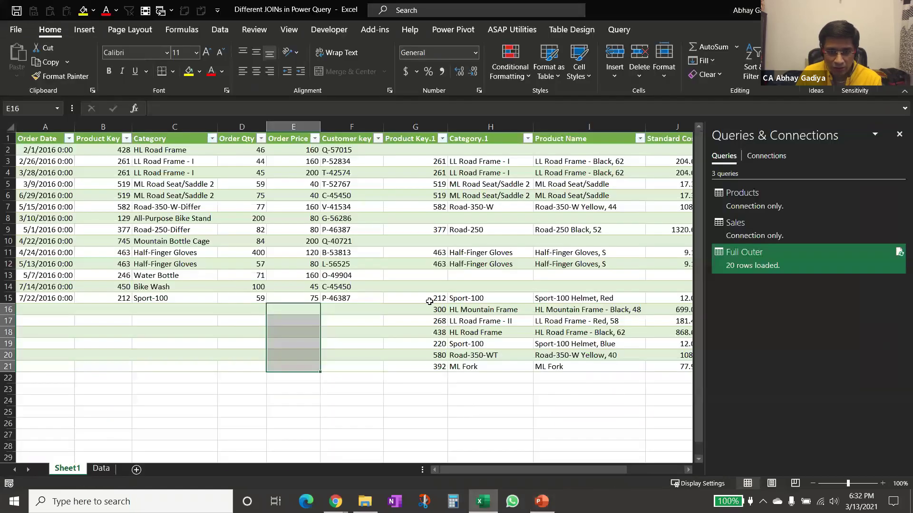
{"action": "left_click", "coordinate": [431, 150]}
{"action": "left_click", "coordinate": [437, 220], "text": "ctrl"}
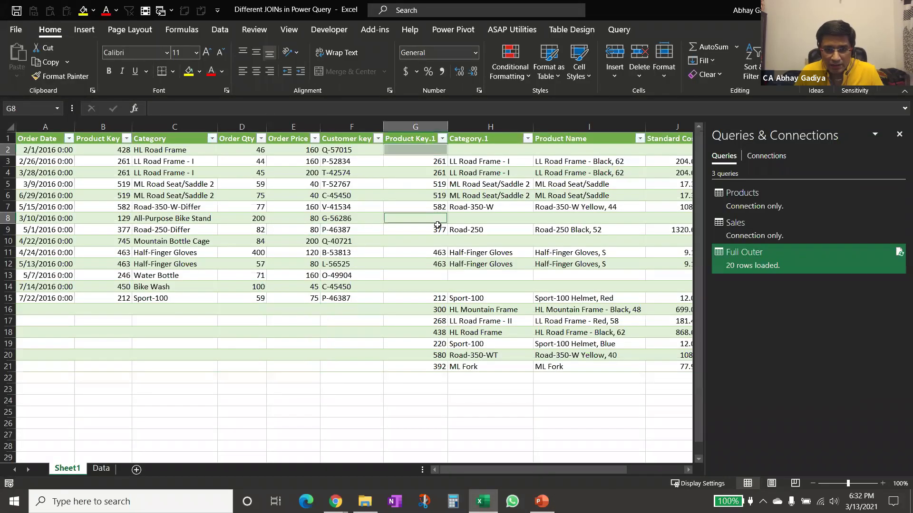
{"action": "left_click", "coordinate": [436, 243], "text": "ctrl"}
{"action": "left_click_drag", "start_coordinate": [436, 275], "coordinate": [438, 290]}
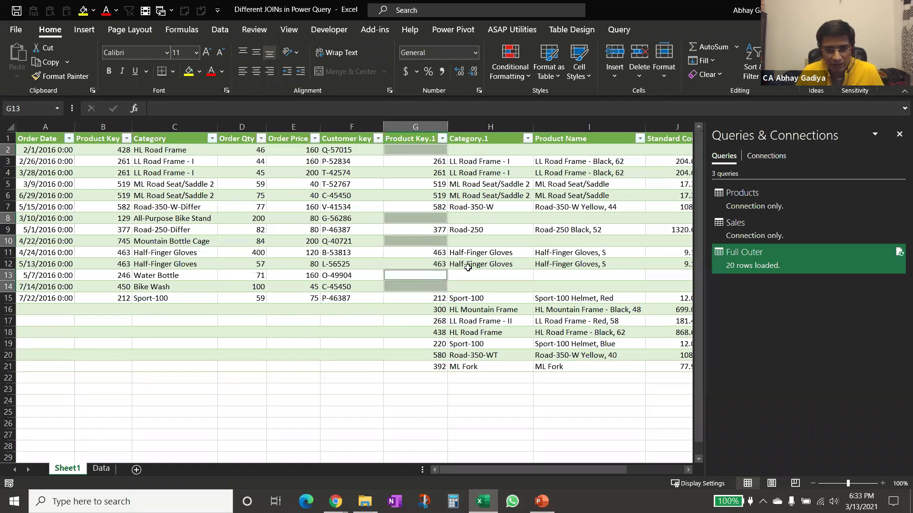
Edit the Full Outer query's Source merge and change its join kind to Left Anti (rows only in first).
{"action": "double_click", "coordinate": [771, 261]}
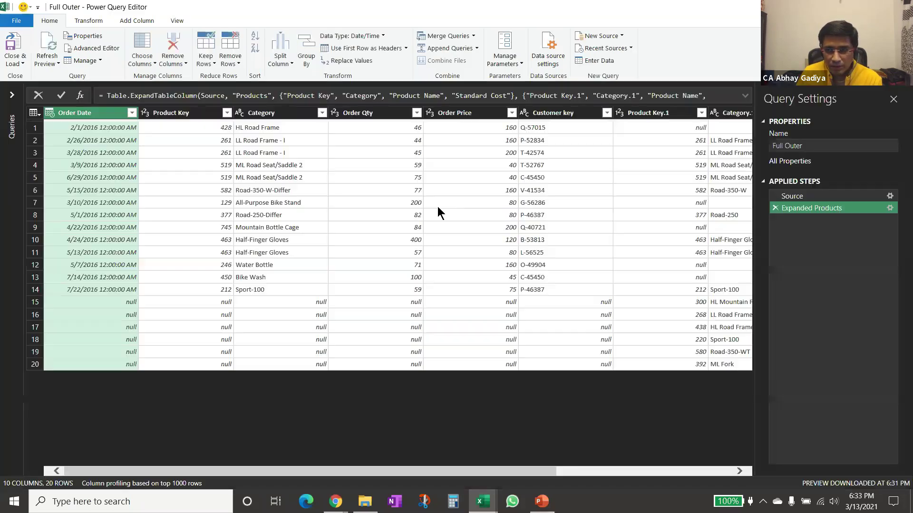
{"action": "left_click", "coordinate": [891, 199]}
{"action": "left_click", "coordinate": [889, 197]}
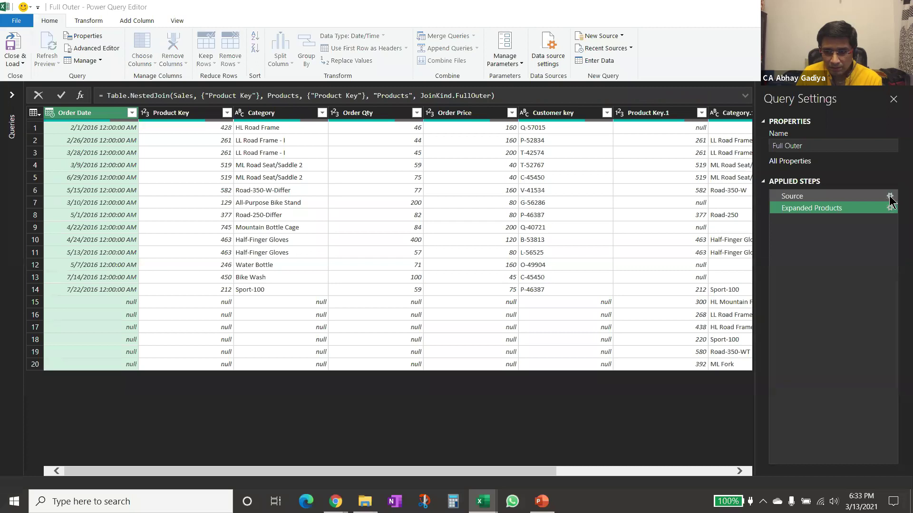
{"action": "left_click", "coordinate": [323, 347]}
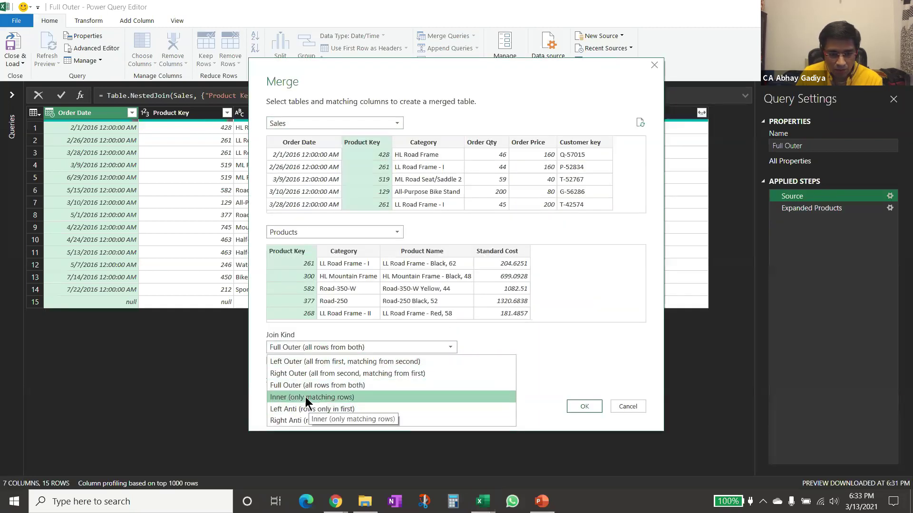
{"action": "left_click", "coordinate": [302, 409]}
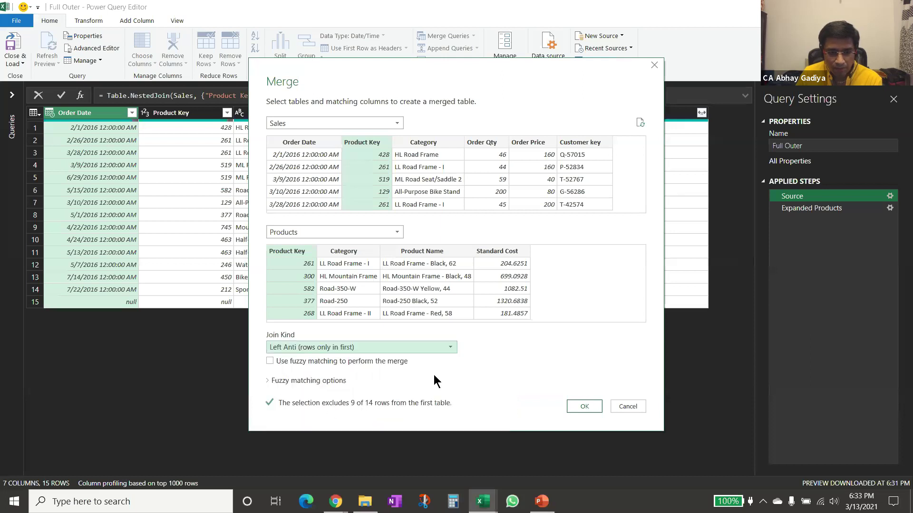
{"action": "left_click", "coordinate": [587, 405]}
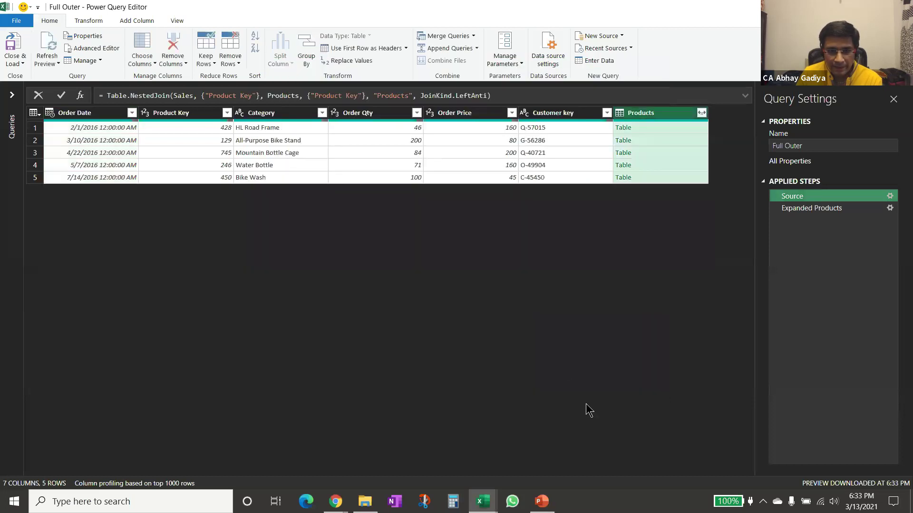
Preview the Expanded Products step and reduce the Power Query Editor window from full screen to compare it with the worksheet table.
{"action": "left_click", "coordinate": [814, 209]}
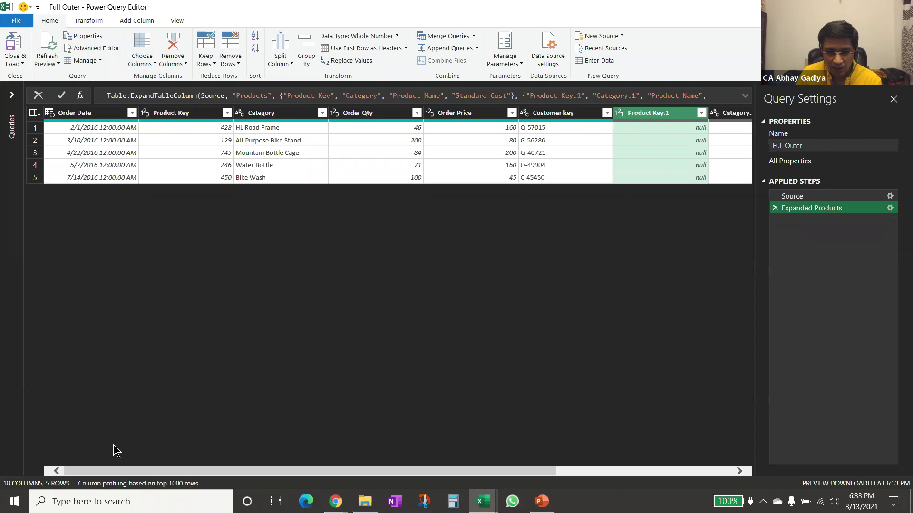
{"action": "double_click", "coordinate": [195, 7]}
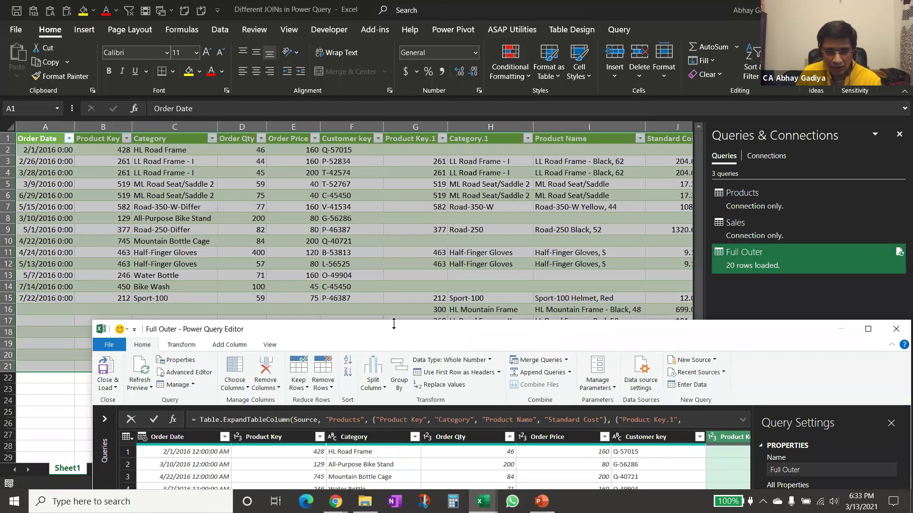
Change the join kind of the Full Outer query's Source merge to Inner (only matching rows), preview Expanded Products and load the result to the worksheet.
{"action": "double_click", "coordinate": [392, 332]}
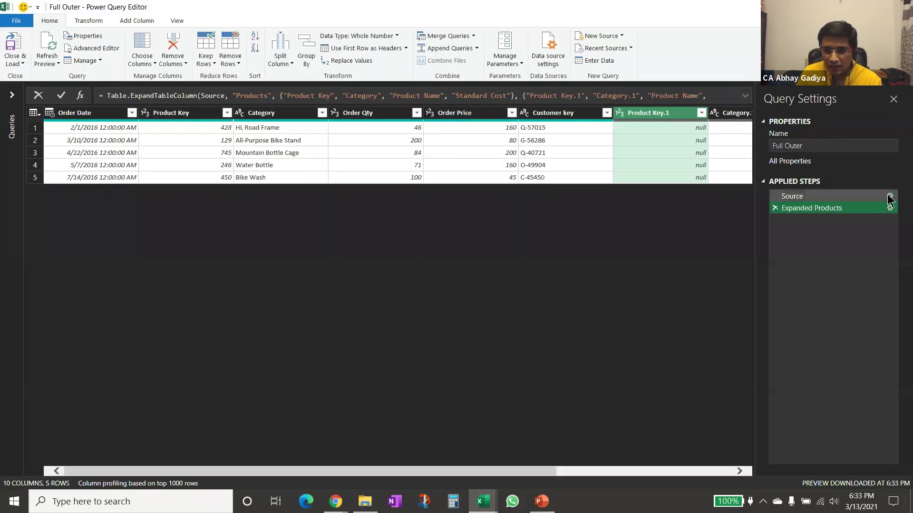
{"action": "left_click", "coordinate": [890, 196]}
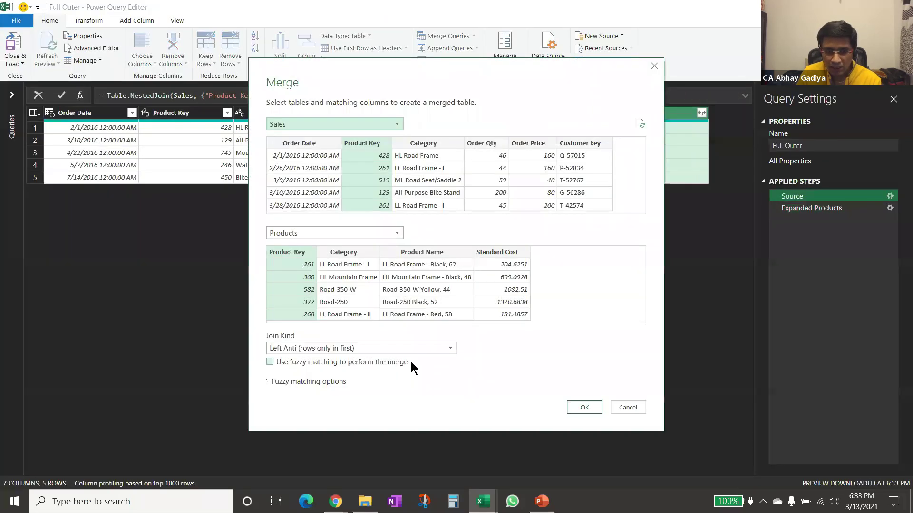
{"action": "left_click", "coordinate": [344, 348]}
{"action": "left_click", "coordinate": [313, 398]}
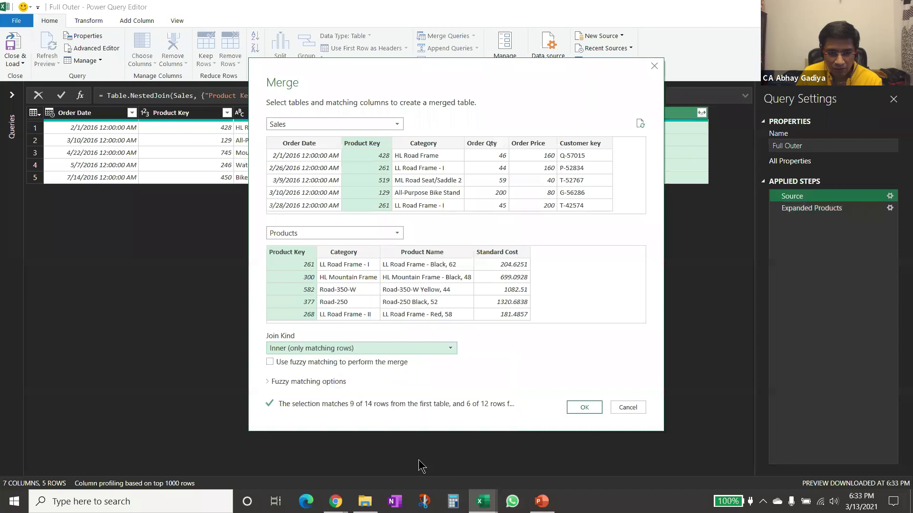
{"action": "left_click", "coordinate": [542, 502]}
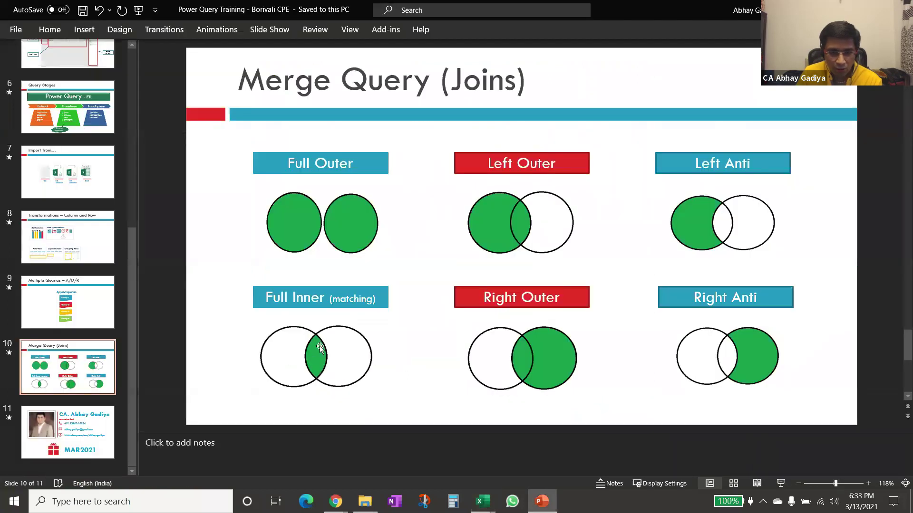
{"action": "left_click", "coordinate": [544, 508]}
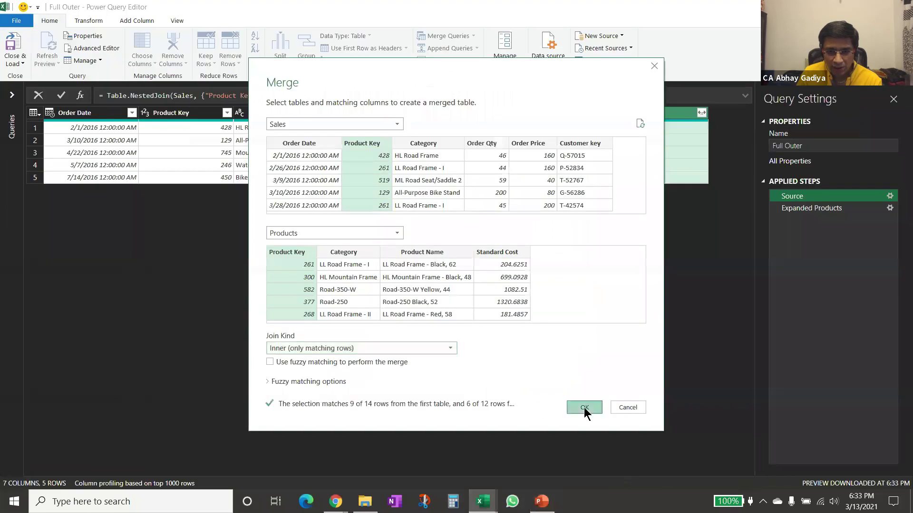
{"action": "left_click", "coordinate": [583, 407]}
{"action": "left_click", "coordinate": [811, 209]}
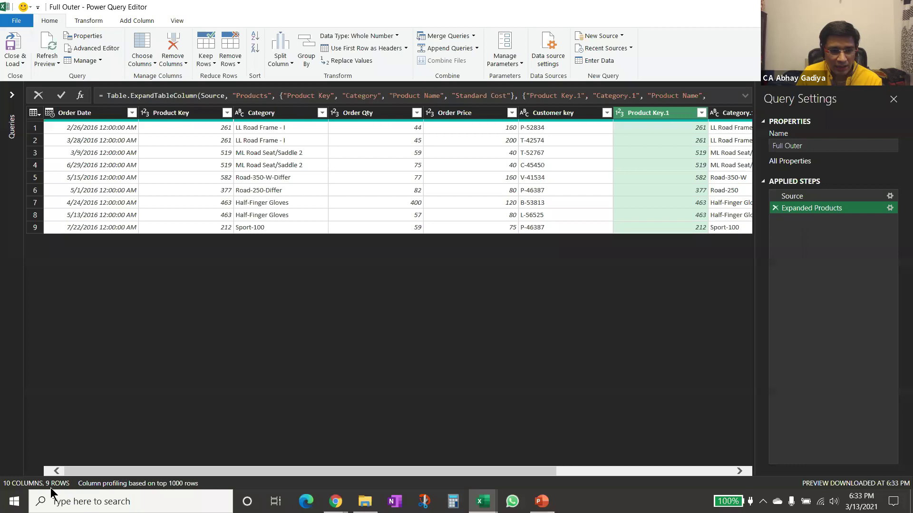
{"action": "left_click", "coordinate": [11, 47]}
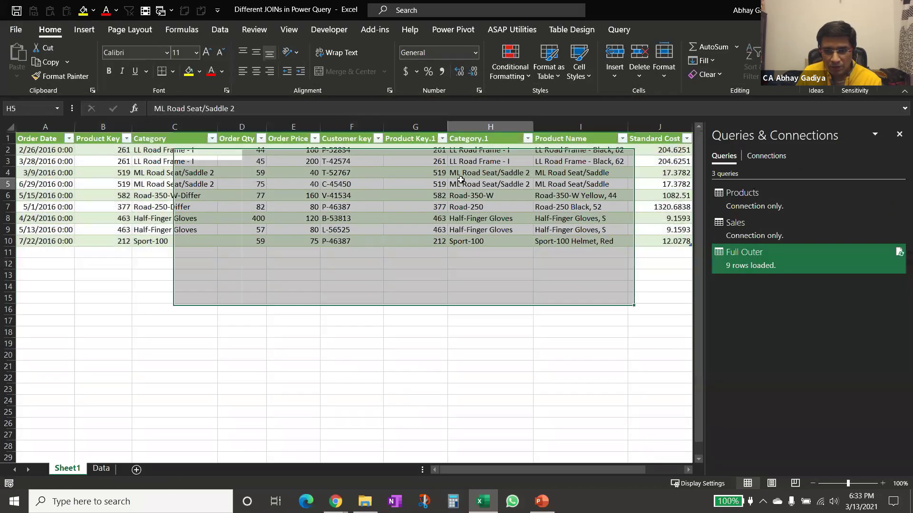
Select the Product Key.1 column on Sheet1 and compare the loaded rows with the Merge Query (Joins) slide in PowerPoint.
{"action": "left_click", "coordinate": [402, 139]}
{"action": "left_click", "coordinate": [415, 239], "text": "shift"}
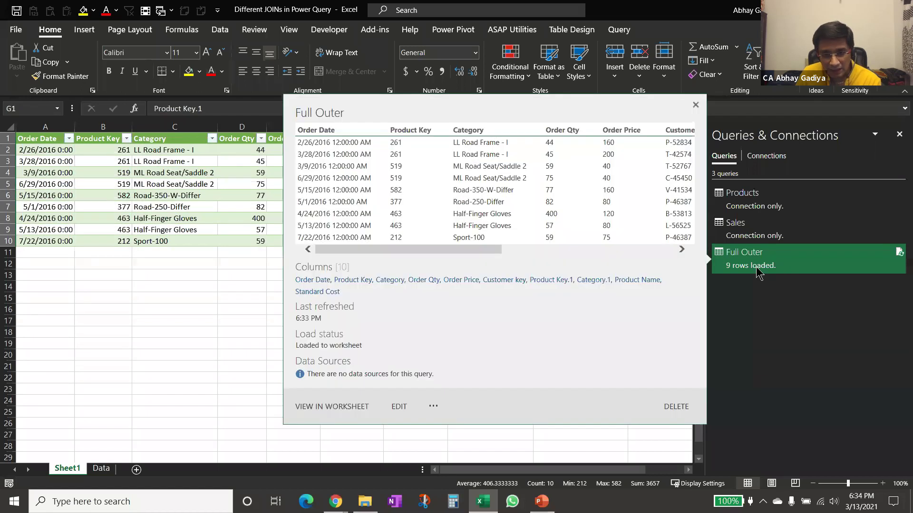
{"action": "left_click", "coordinate": [544, 509]}
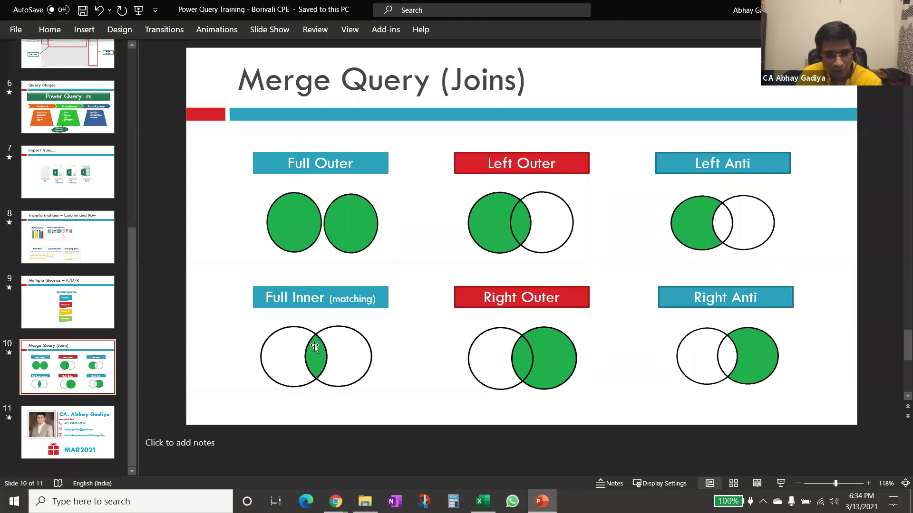
{"action": "left_click", "coordinate": [552, 507]}
Hide the Queries & Connections list and close the Different JOINs in Power Query workbook without saving.
{"action": "mouse_move", "coordinate": [748, 260]}
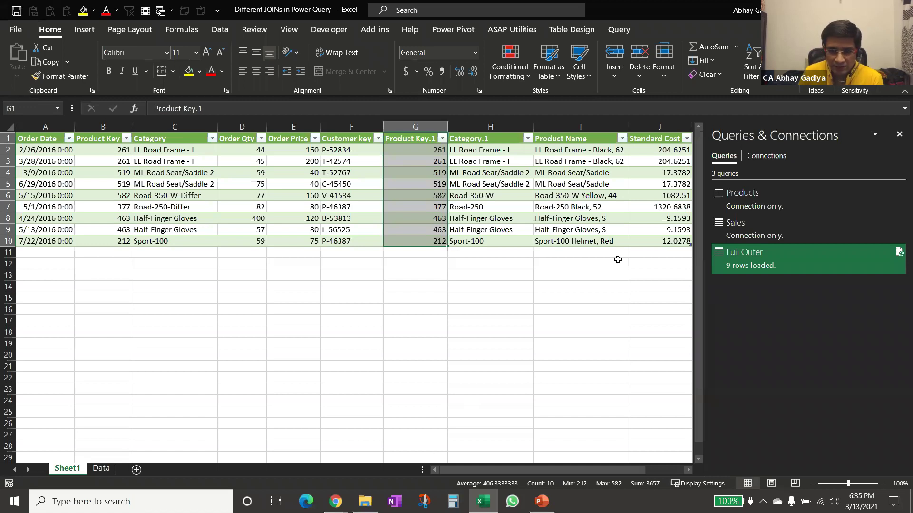
{"action": "left_click", "coordinate": [899, 134]}
{"action": "left_click", "coordinate": [413, 161]}
{"action": "left_click", "coordinate": [418, 184]}
{"action": "left_click", "coordinate": [425, 218]}
{"action": "key", "text": "alt+F4"}
{"action": "left_click", "coordinate": [455, 268]}
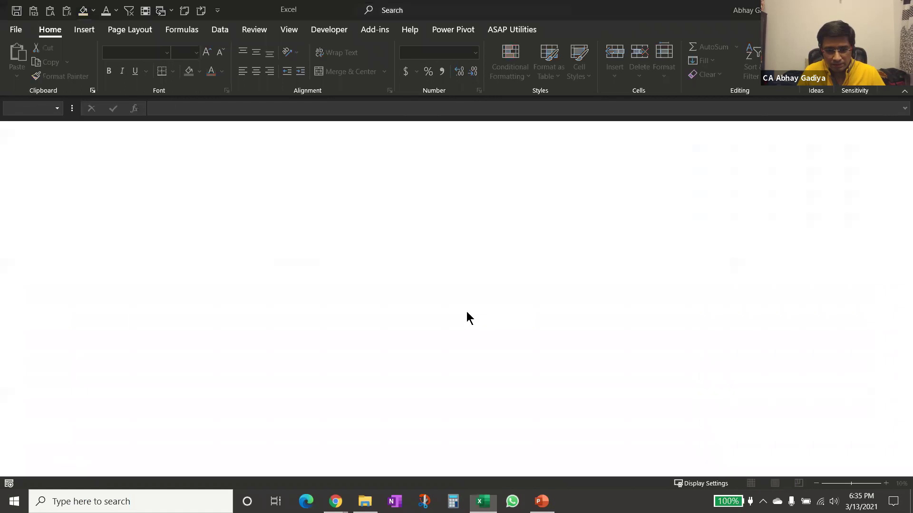
Switch to File Explorer, open the Column & Row Transformation workbook from the Column and Row transformation folder and enable its content.
{"action": "left_click", "coordinate": [367, 504]}
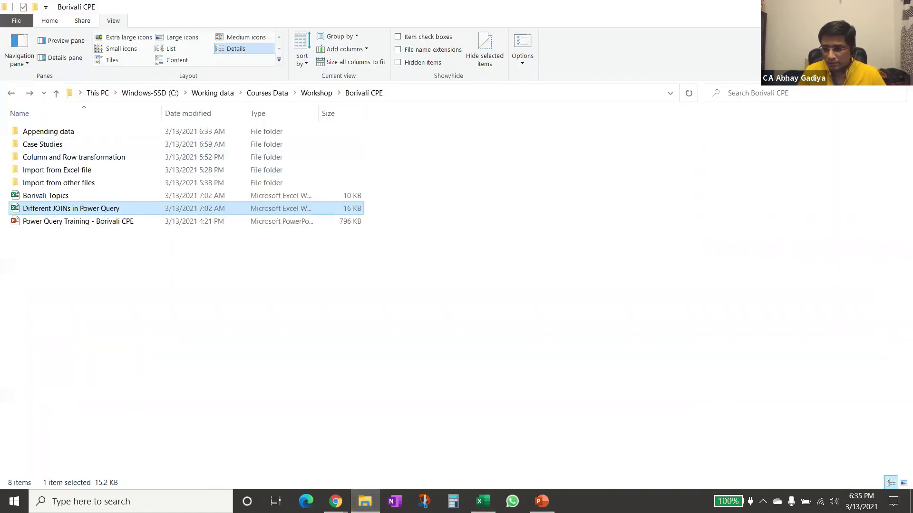
{"action": "key", "text": "alt+Tab"}
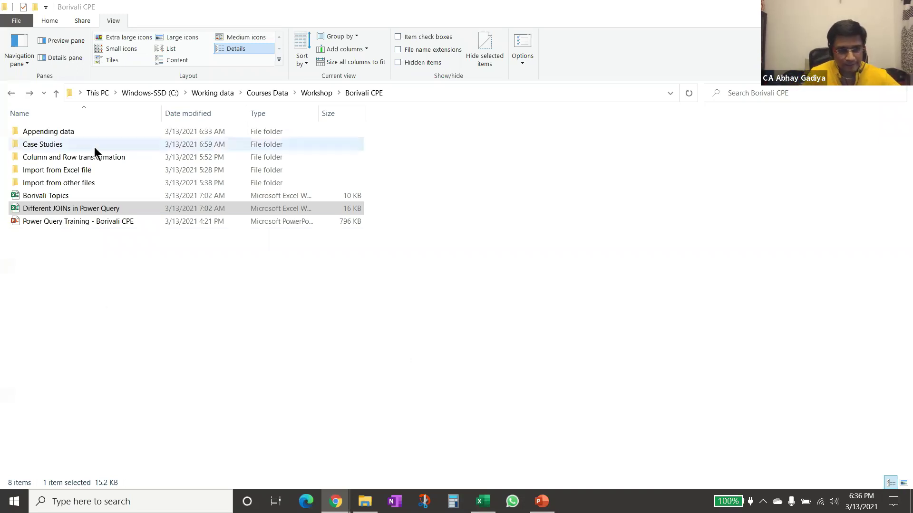
{"action": "double_click", "coordinate": [103, 158]}
{"action": "double_click", "coordinate": [110, 132]}
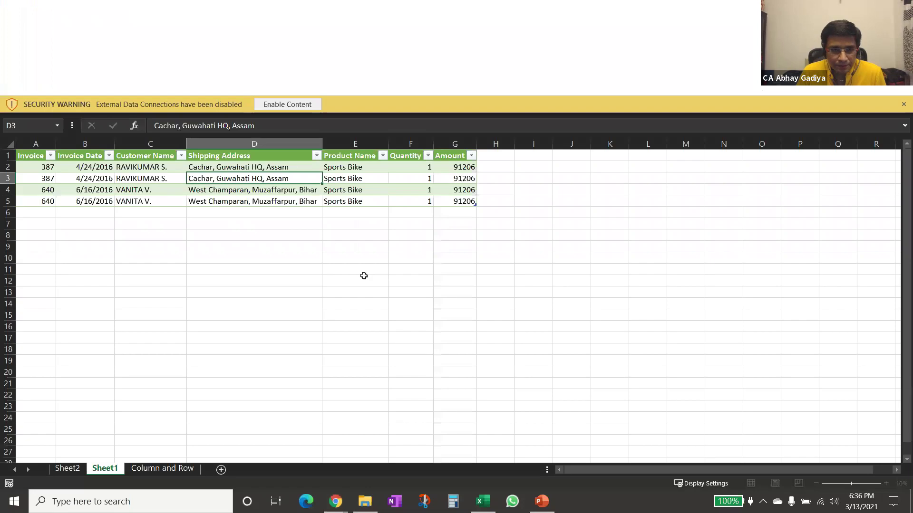
{"action": "left_click", "coordinate": [293, 102]}
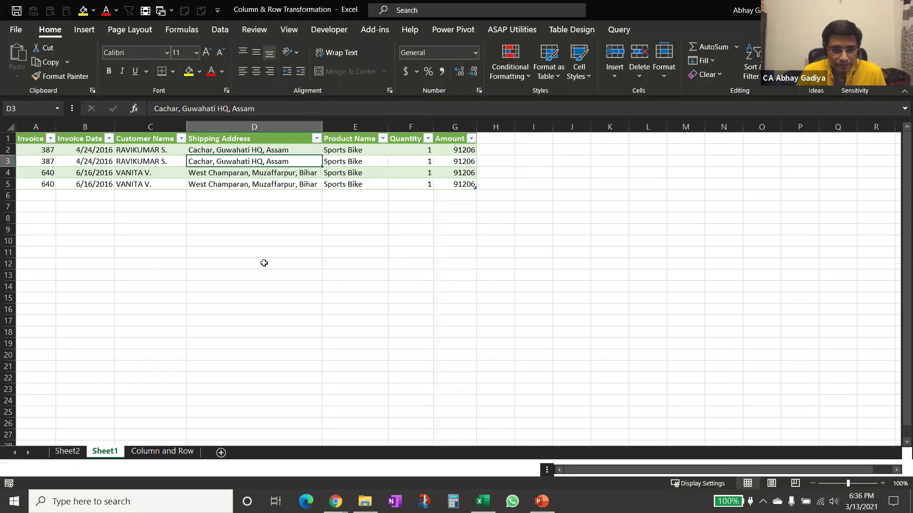
Show the workbook's queries and load the invoice table on the Column and Row sheet into the Power Query Editor.
{"action": "left_click", "coordinate": [159, 469]}
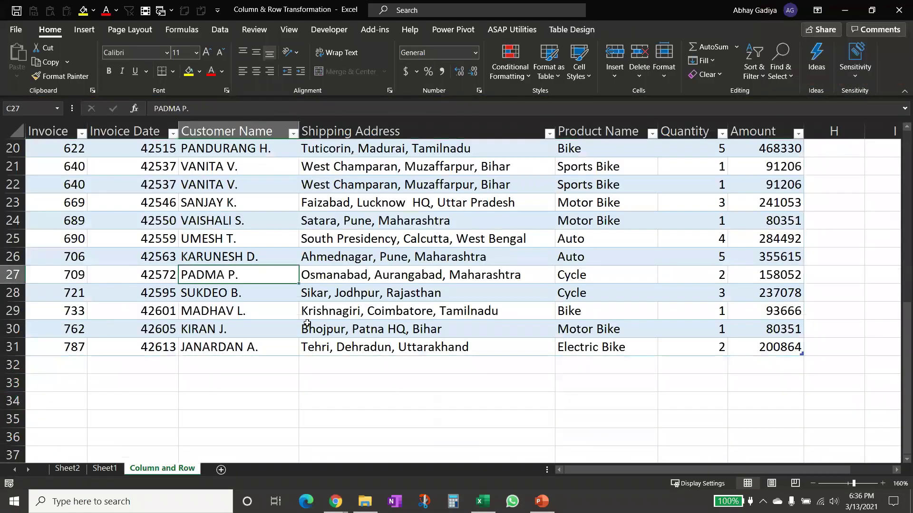
{"action": "scroll", "coordinate": [301, 328], "scroll_direction": "up", "scroll_amount": 7}
{"action": "left_click", "coordinate": [287, 220]}
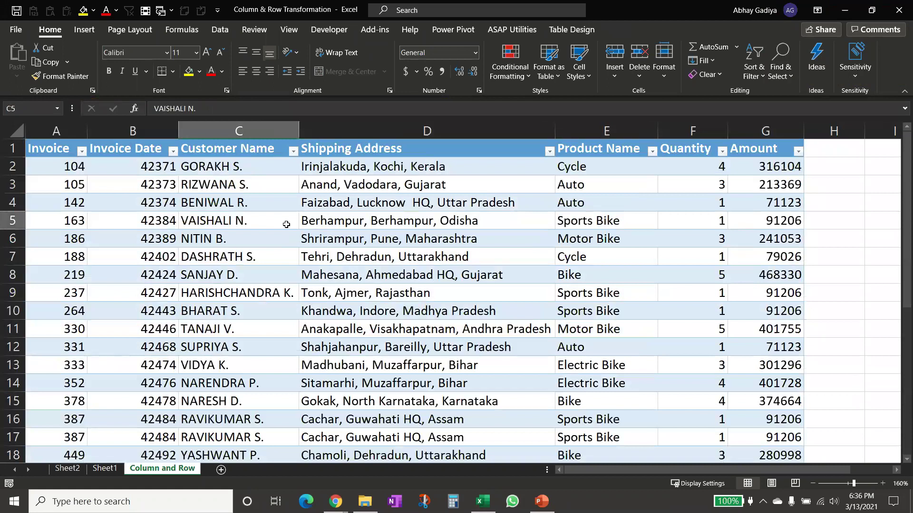
{"action": "left_click", "coordinate": [225, 32]}
{"action": "left_click", "coordinate": [264, 47]}
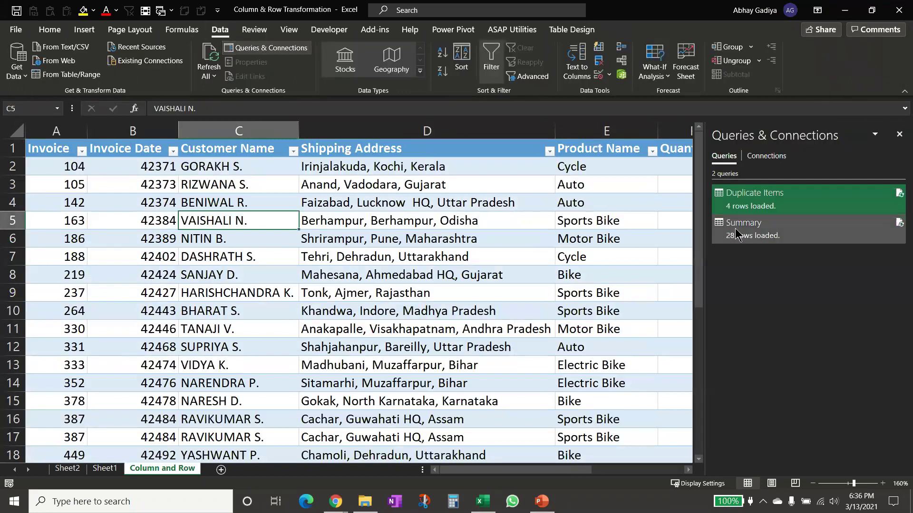
{"action": "left_click", "coordinate": [242, 275]}
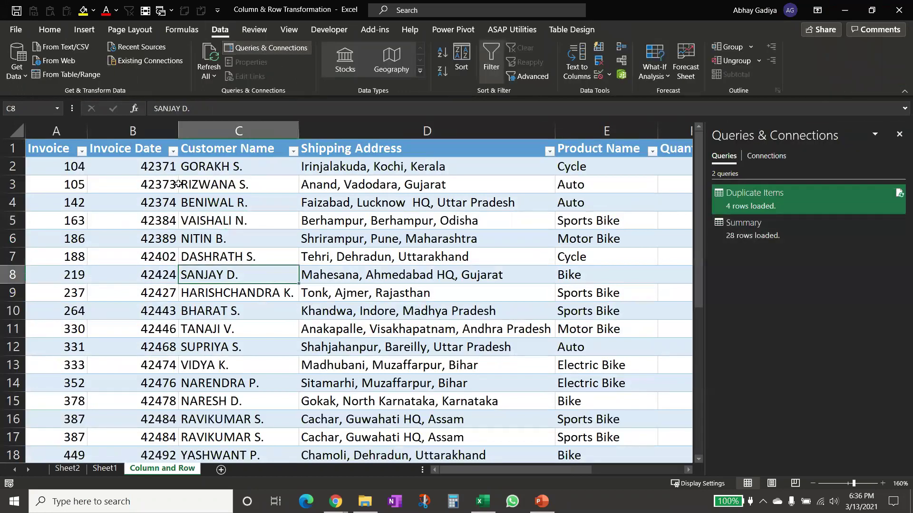
{"action": "left_click", "coordinate": [90, 74]}
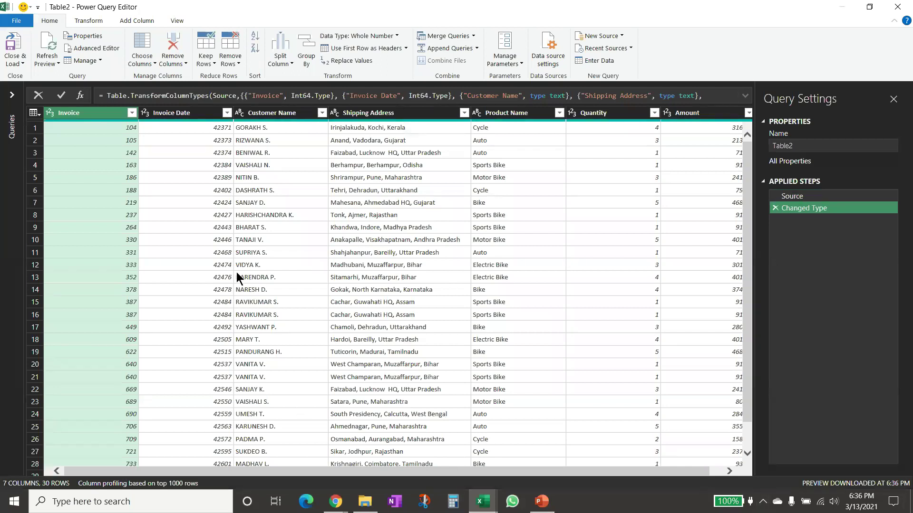
Split the Shipping Address column by comma at each occurrence of the delimiter.
{"action": "left_click", "coordinate": [380, 113]}
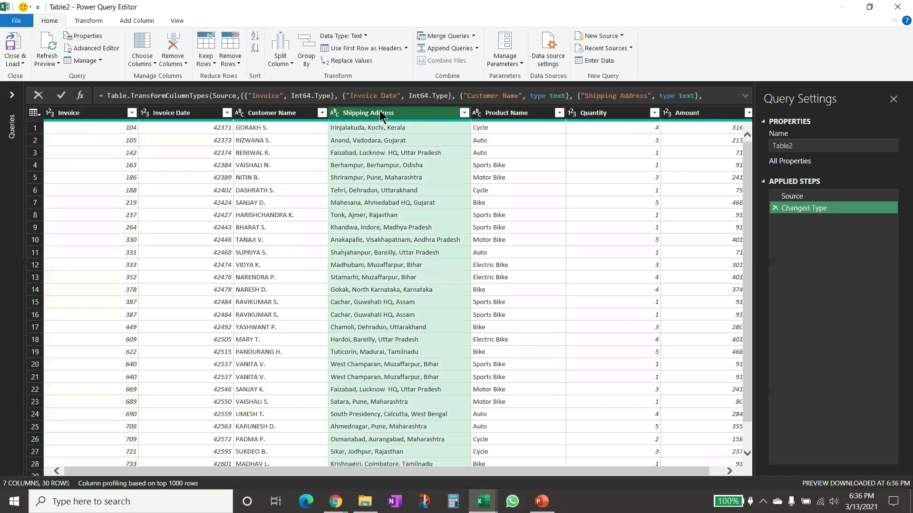
{"action": "left_click", "coordinate": [279, 62]}
{"action": "key", "text": "Escape"}
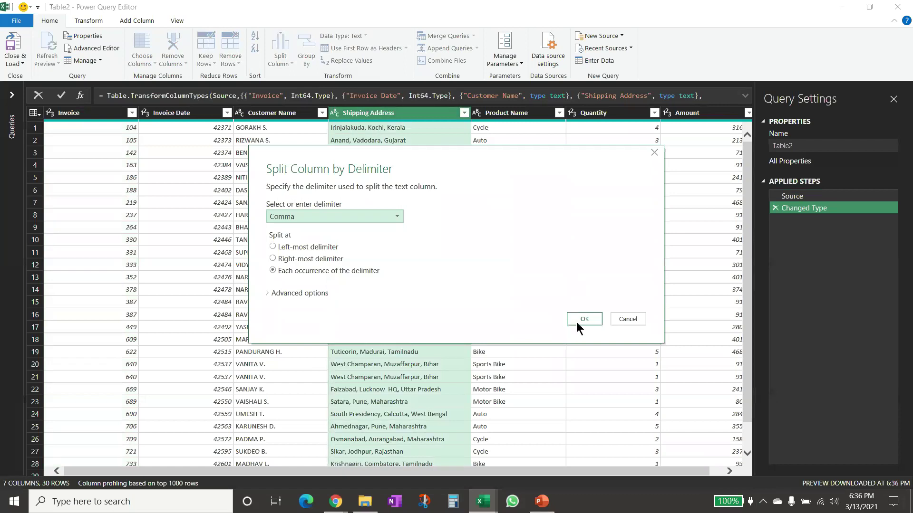
{"action": "left_click", "coordinate": [576, 322]}
Trim the text in the Shipping Address.2 and Shipping Address.3 columns.
{"action": "left_click", "coordinate": [512, 115]}
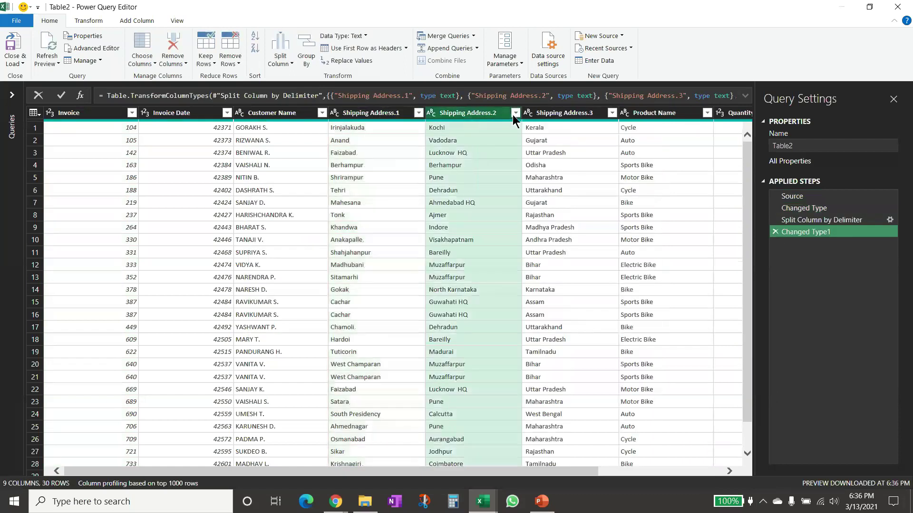
{"action": "left_click", "coordinate": [545, 112], "text": "ctrl"}
{"action": "left_click", "coordinate": [87, 22]}
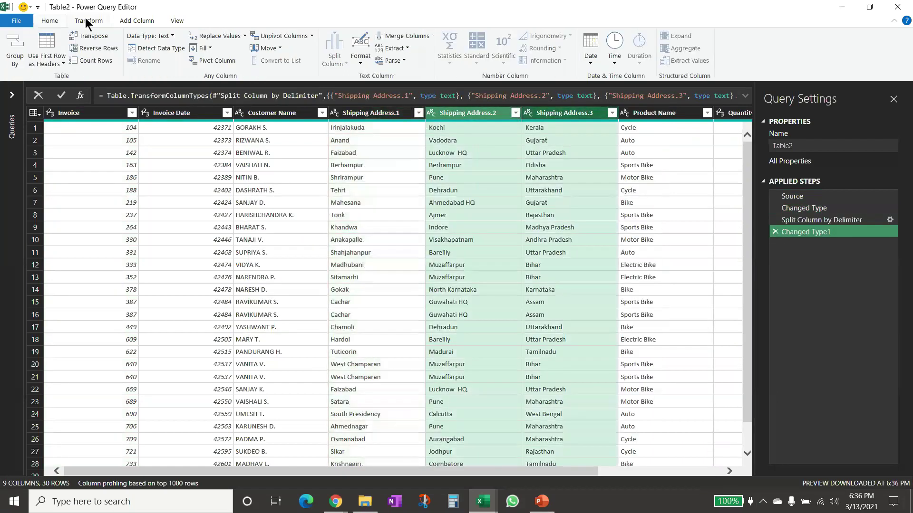
{"action": "left_click", "coordinate": [361, 47]}
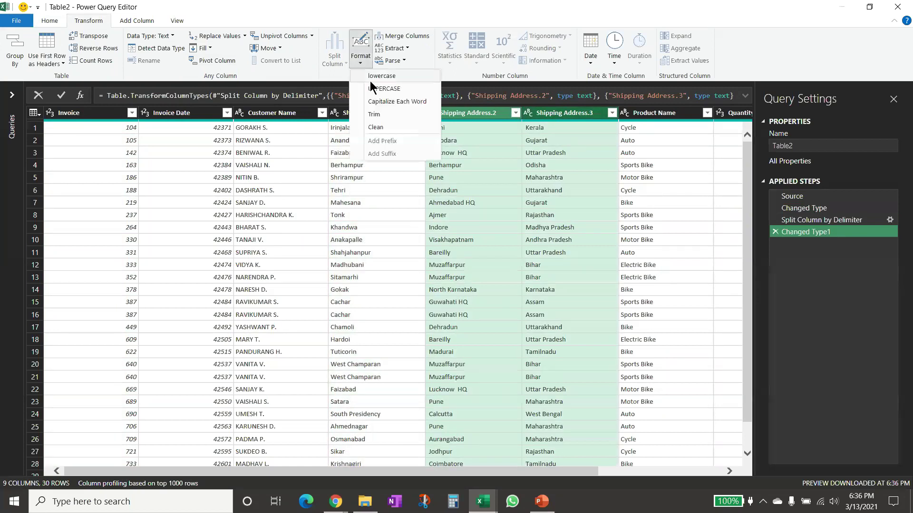
{"action": "left_click", "coordinate": [382, 114]}
Rename the Shipping Address.3 column as State.
{"action": "left_click_drag", "start_coordinate": [585, 469], "coordinate": [698, 460]}
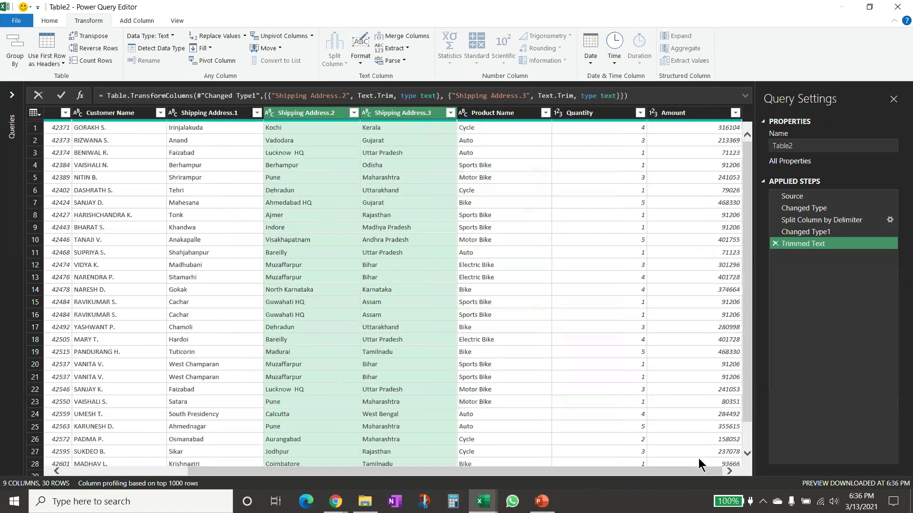
{"action": "double_click", "coordinate": [394, 114]}
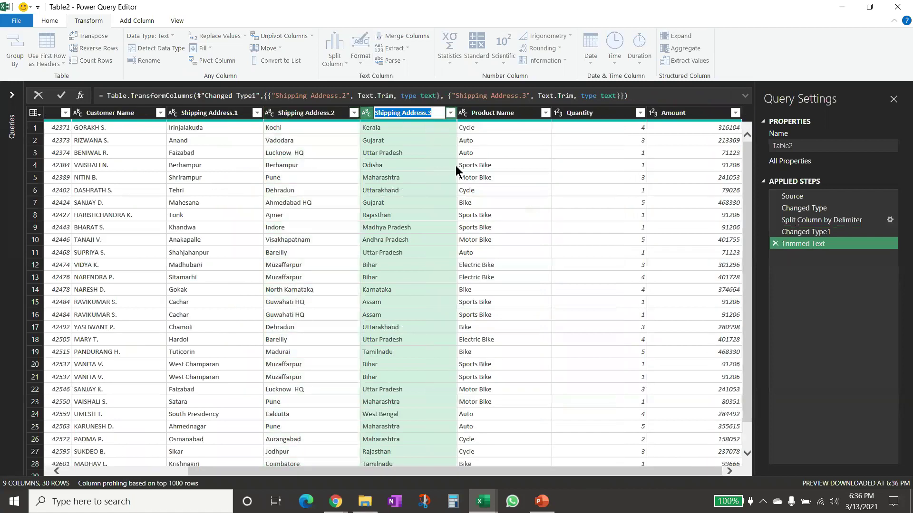
{"action": "type", "text": "State"}
{"action": "key", "text": "Return"}
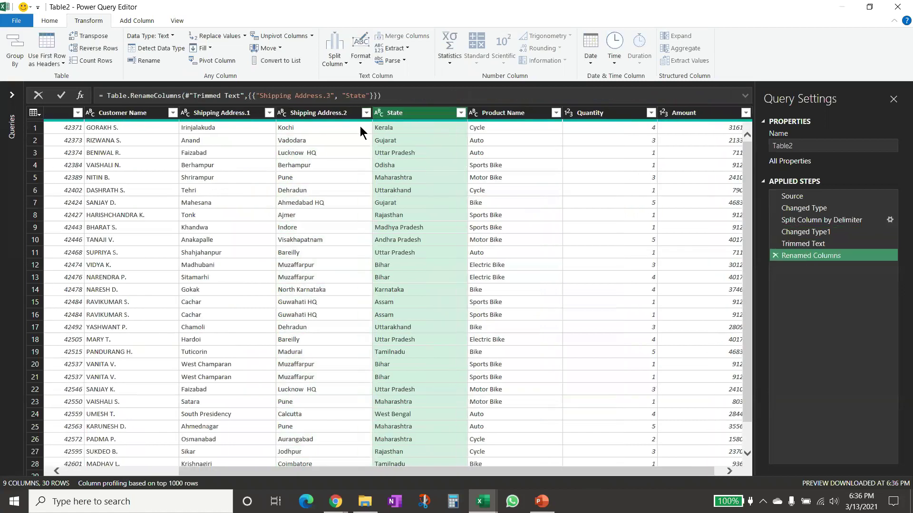
Rename the Shipping Address.2 column as City.
{"action": "double_click", "coordinate": [337, 110]}
{"action": "type", "text": "V"}
{"action": "key", "text": "BackSpace"}
{"action": "type", "text": "City"}
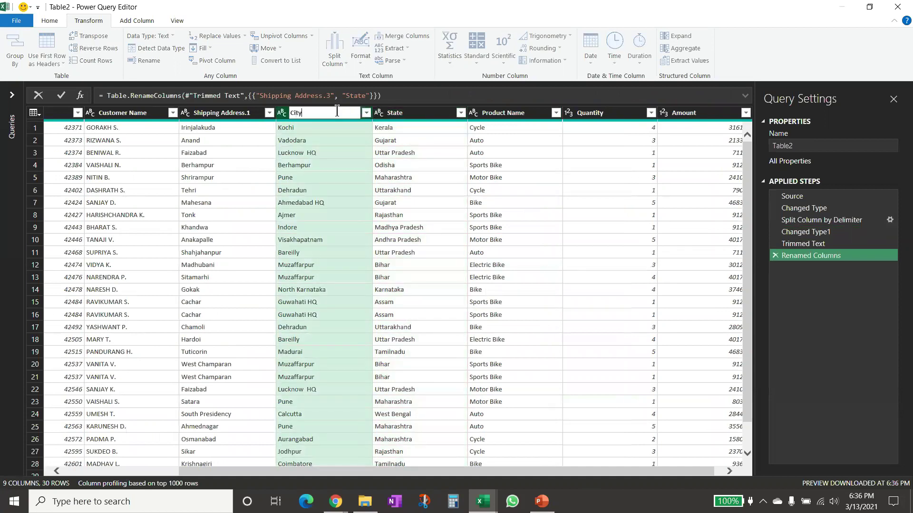
{"action": "key", "text": "Return"}
Rename the Shipping Address.1 column as Area.
{"action": "left_click", "coordinate": [233, 117]}
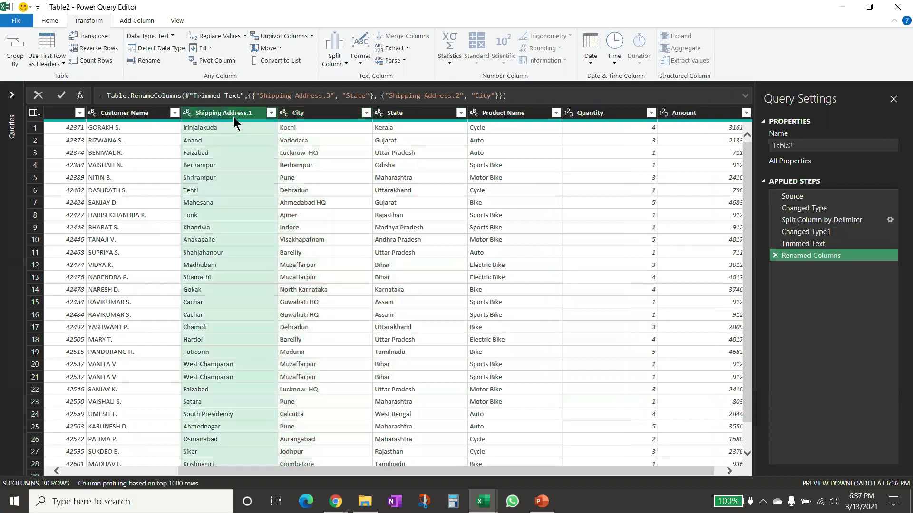
{"action": "double_click", "coordinate": [233, 117]}
{"action": "key", "text": "Escape"}
{"action": "double_click", "coordinate": [241, 116]}
{"action": "type", "text": "Area"}
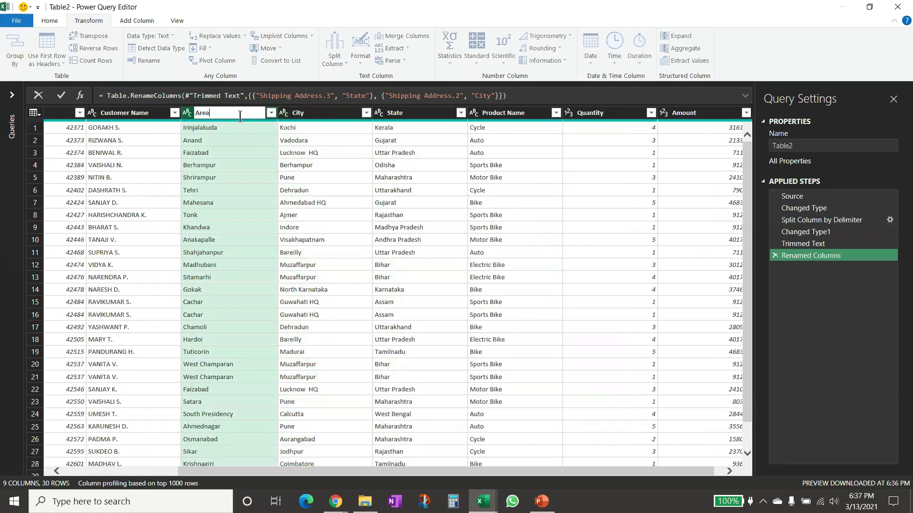
{"action": "key", "text": "Return"}
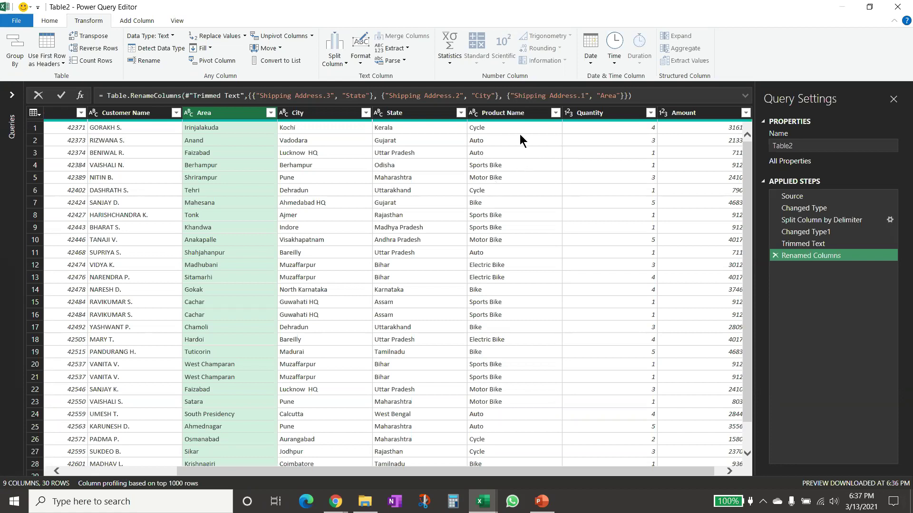
Start a conditional column on the invoice table and name it New column.
{"action": "left_click", "coordinate": [152, 21]}
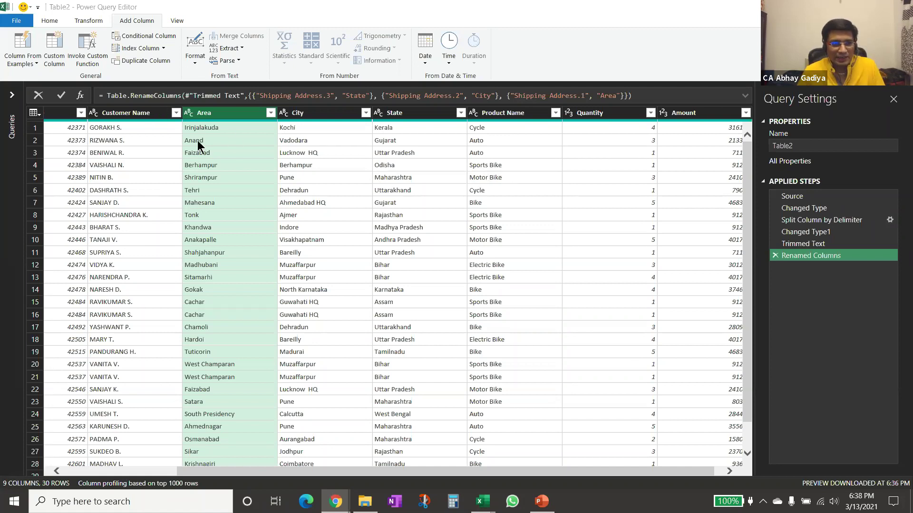
{"action": "left_click", "coordinate": [159, 42]}
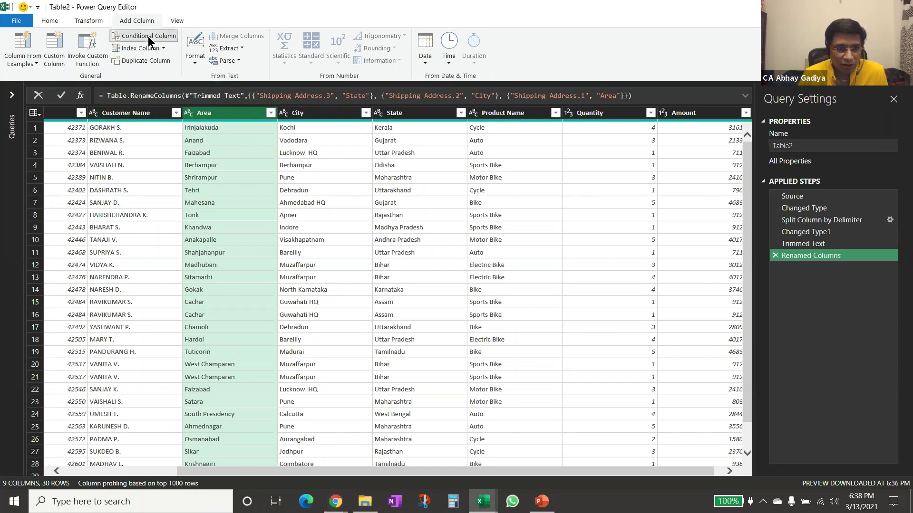
{"action": "left_click", "coordinate": [156, 36]}
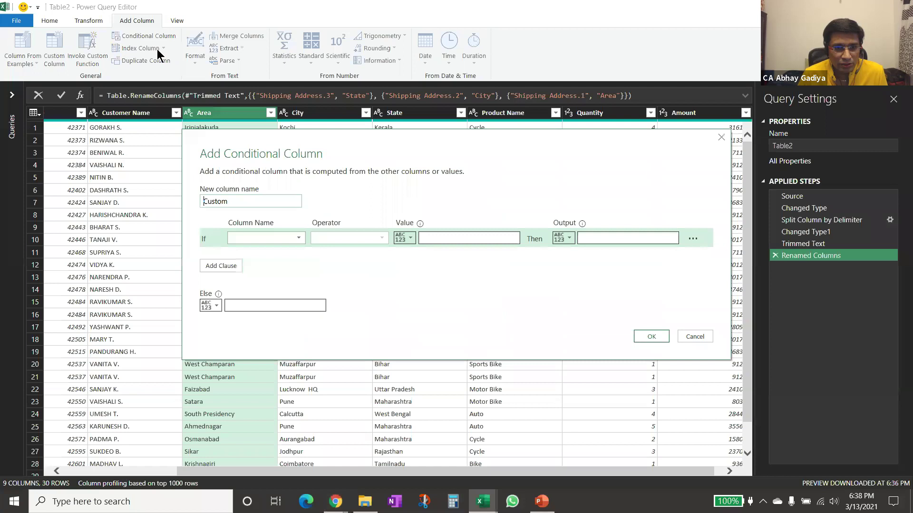
{"action": "double_click", "coordinate": [255, 200]}
{"action": "type", "text": "New column"}
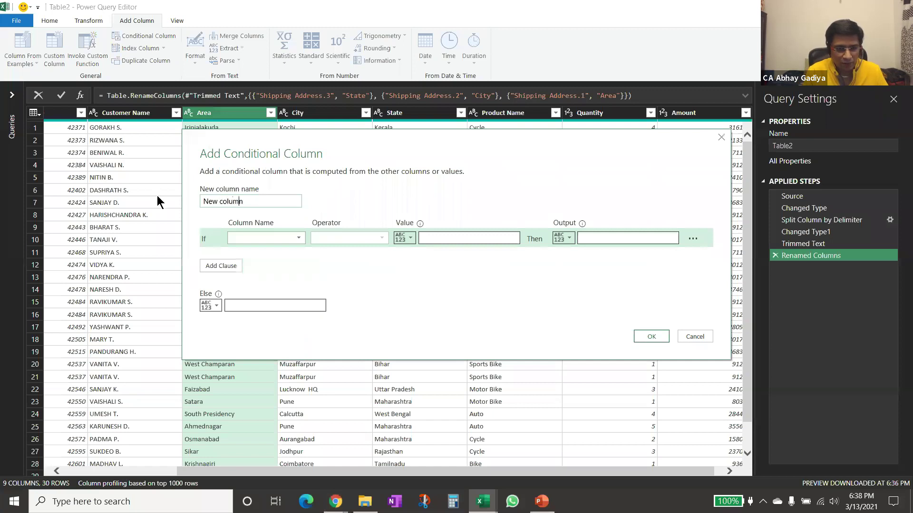
Set the first clause to test whether Product Name contains Bike.
{"action": "left_click", "coordinate": [285, 238]}
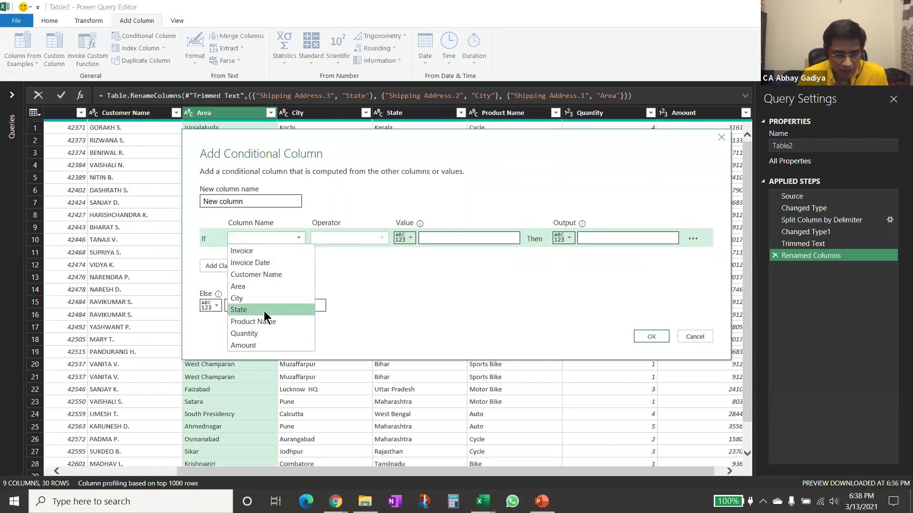
{"action": "left_click", "coordinate": [267, 323]}
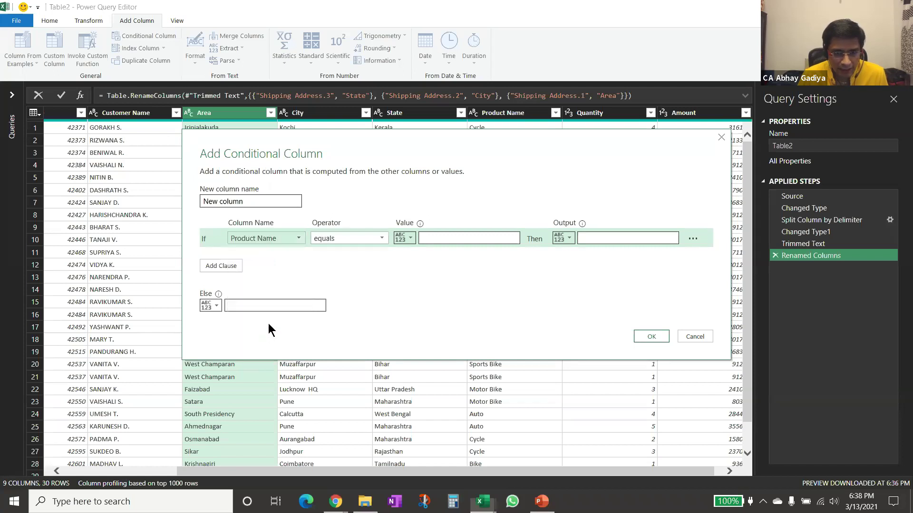
{"action": "left_click", "coordinate": [349, 240]}
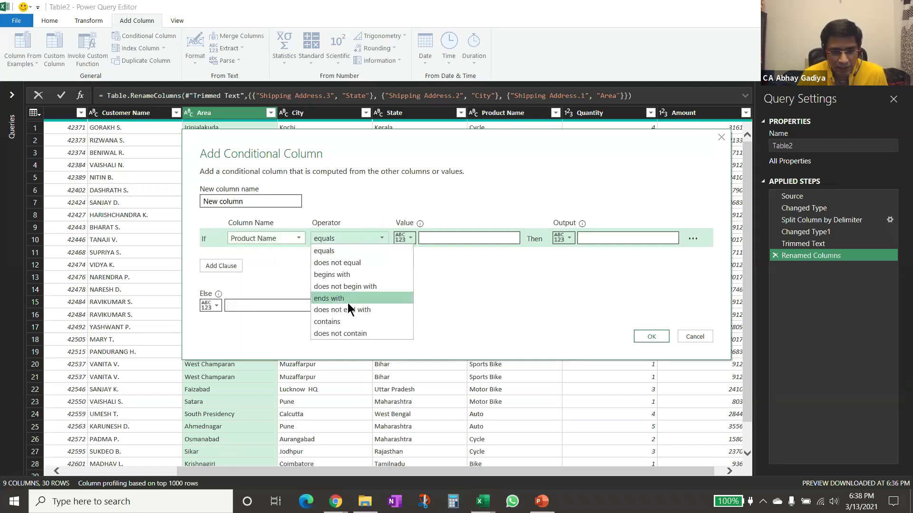
{"action": "left_click", "coordinate": [346, 320]}
{"action": "left_click", "coordinate": [446, 238]}
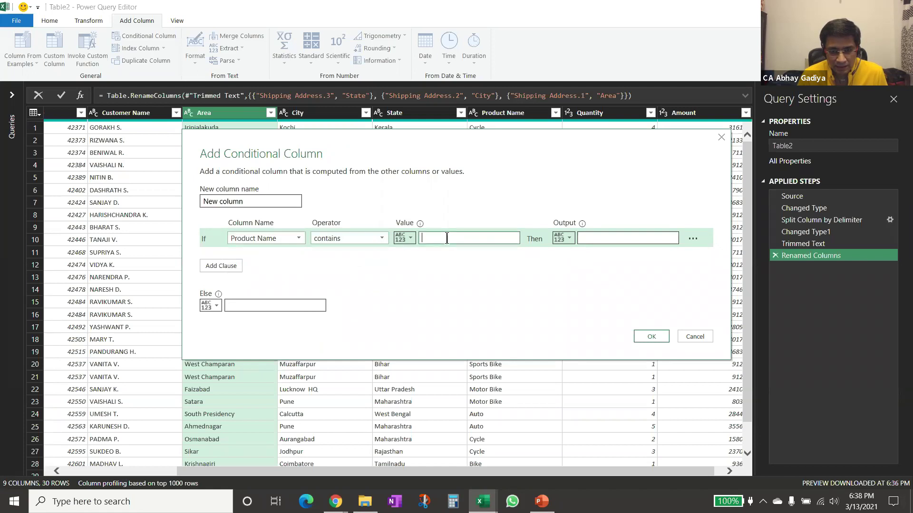
{"action": "type", "text": "Bike"}
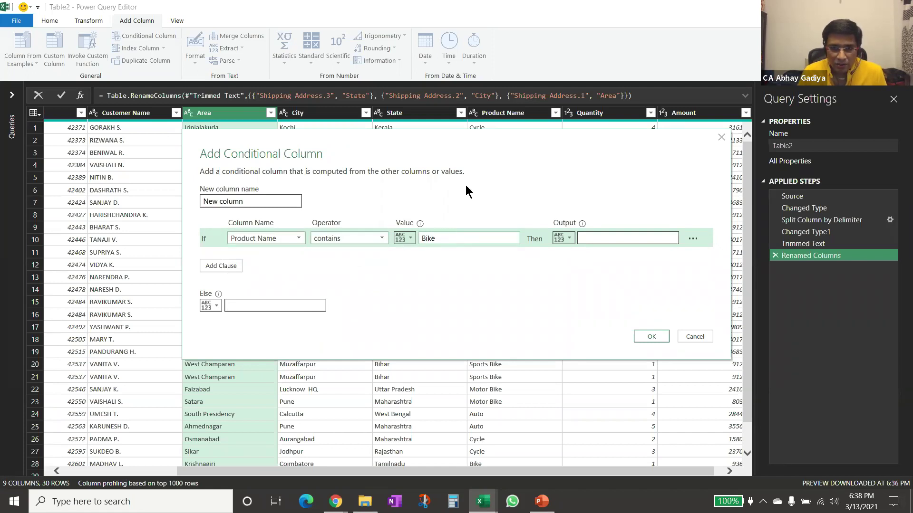
{"action": "left_click_drag", "start_coordinate": [471, 139], "coordinate": [458, 222]}
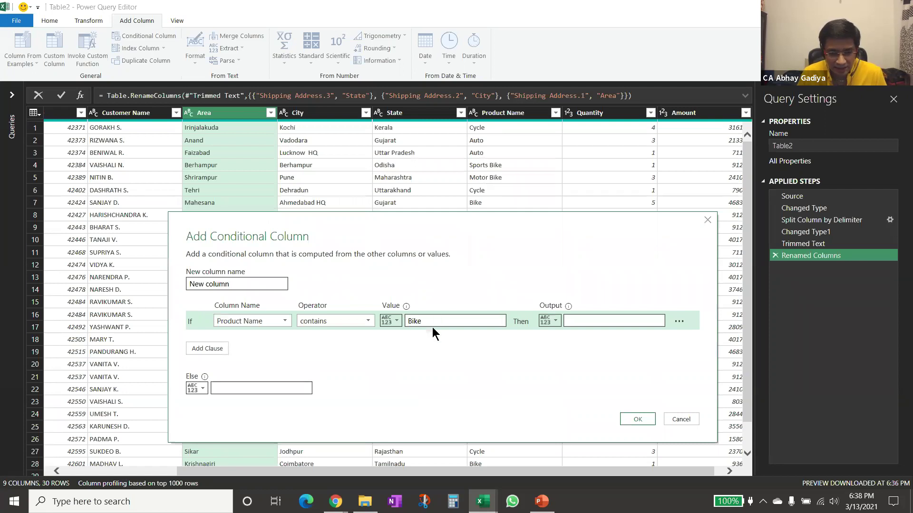
{"action": "left_click", "coordinate": [409, 322]}
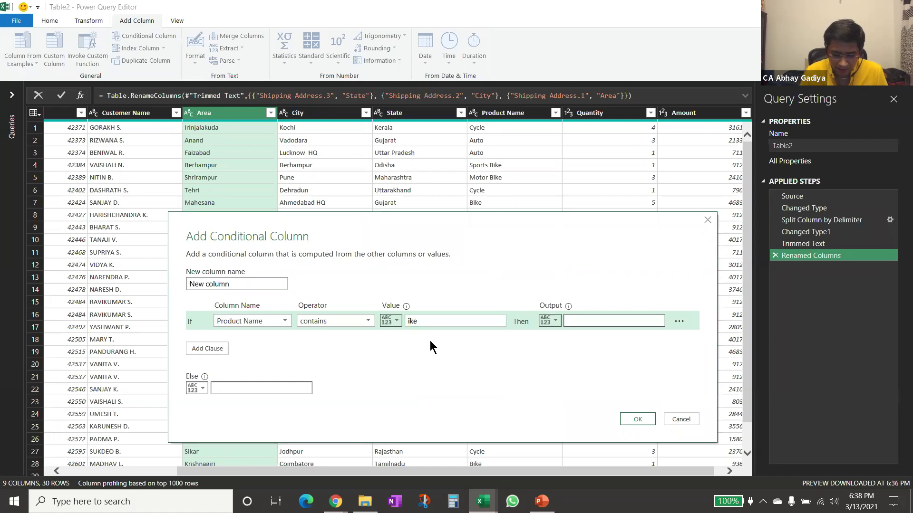
{"action": "left_click", "coordinate": [458, 321]}
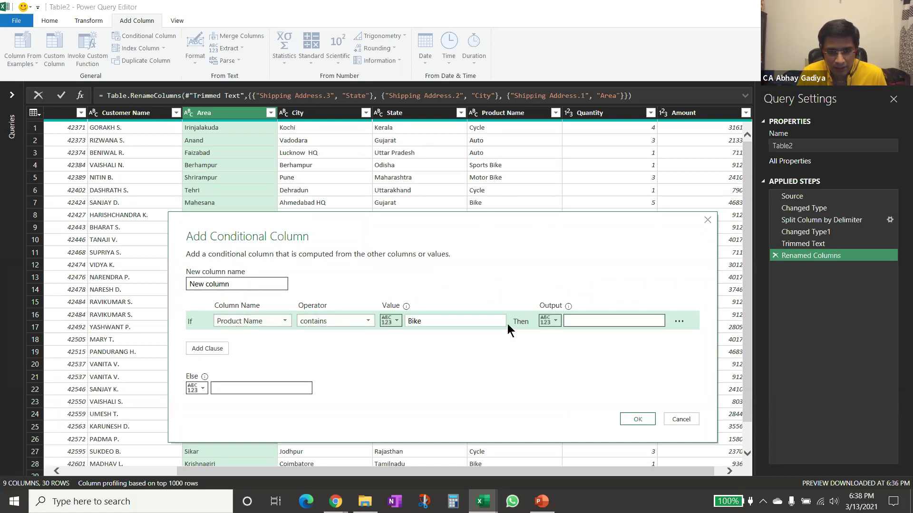
Output Bike for matching rows and the Product Name column's value otherwise, and create the conditional column.
{"action": "left_click", "coordinate": [582, 321]}
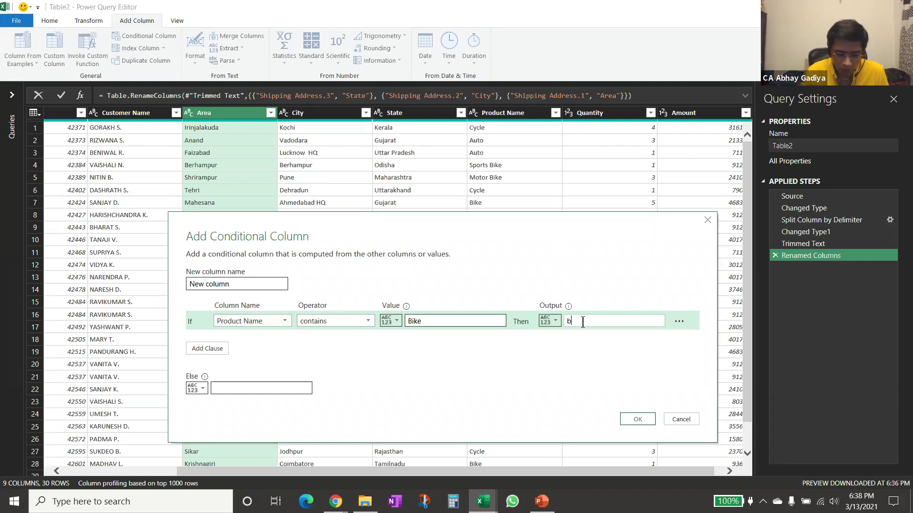
{"action": "type", "text": "Bike"}
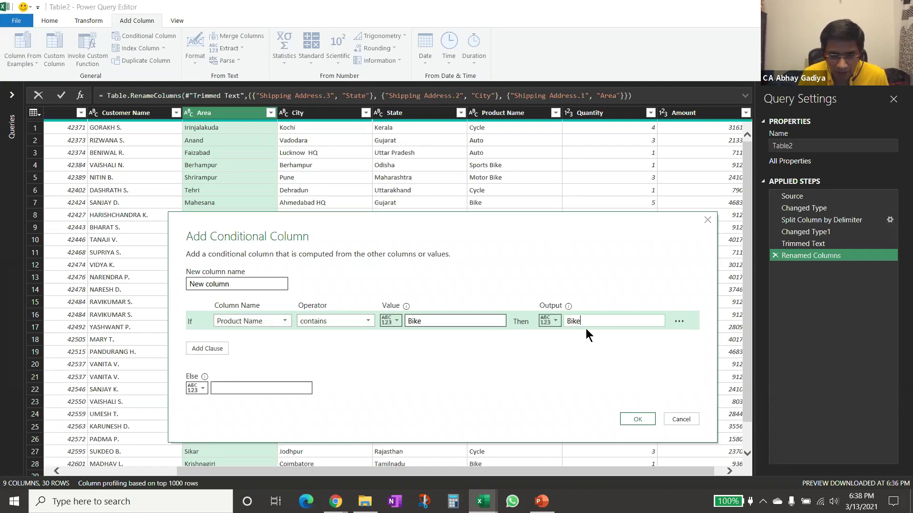
{"action": "left_click", "coordinate": [266, 389]}
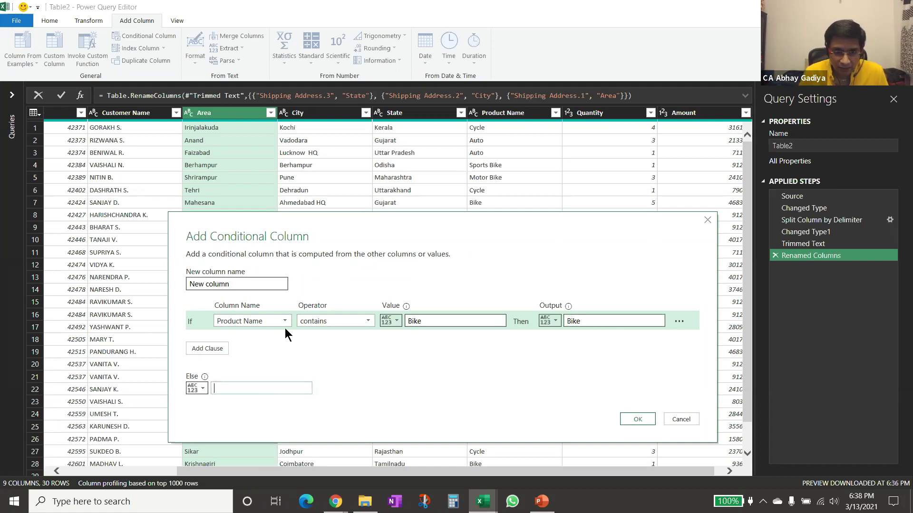
{"action": "left_click", "coordinate": [202, 388]}
{"action": "left_click", "coordinate": [220, 414]}
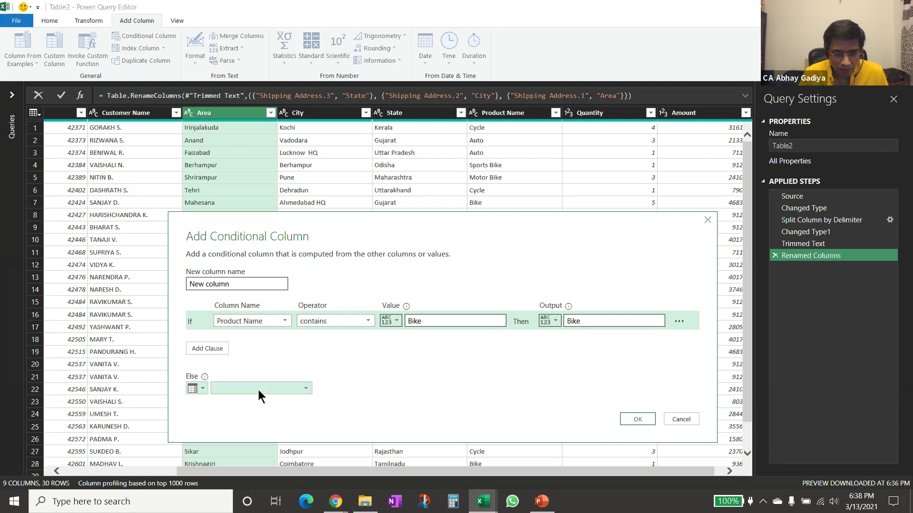
{"action": "left_click", "coordinate": [260, 388]}
{"action": "left_click", "coordinate": [254, 352]}
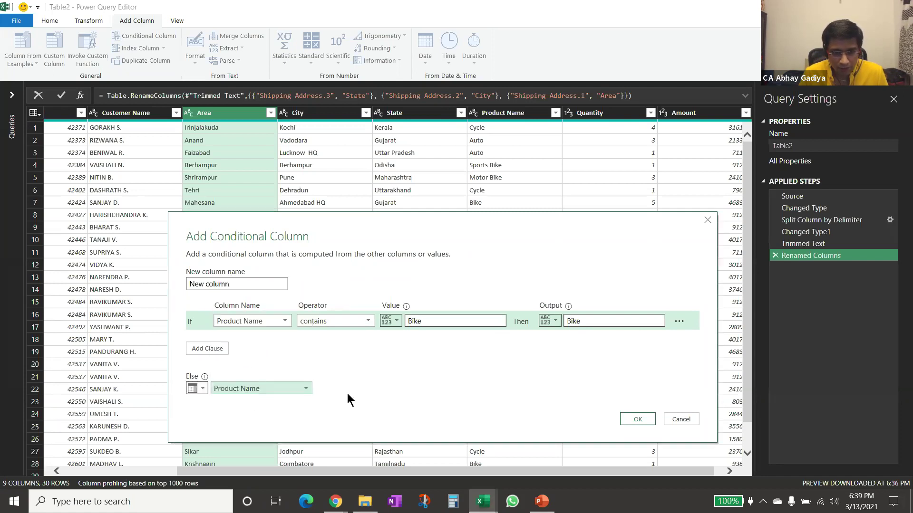
{"action": "left_click", "coordinate": [642, 417]}
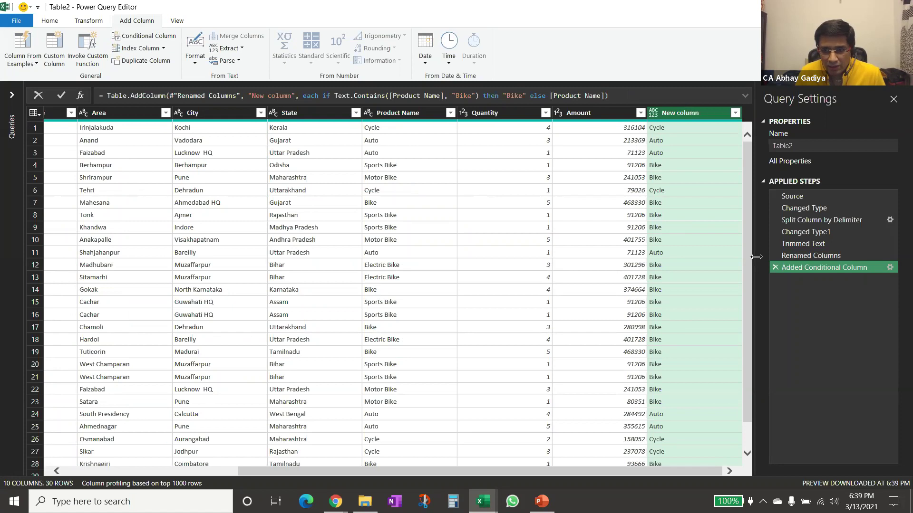
Reopen the Added Conditional Column step's settings and add an else-if clause based on the State column.
{"action": "left_click", "coordinate": [889, 268]}
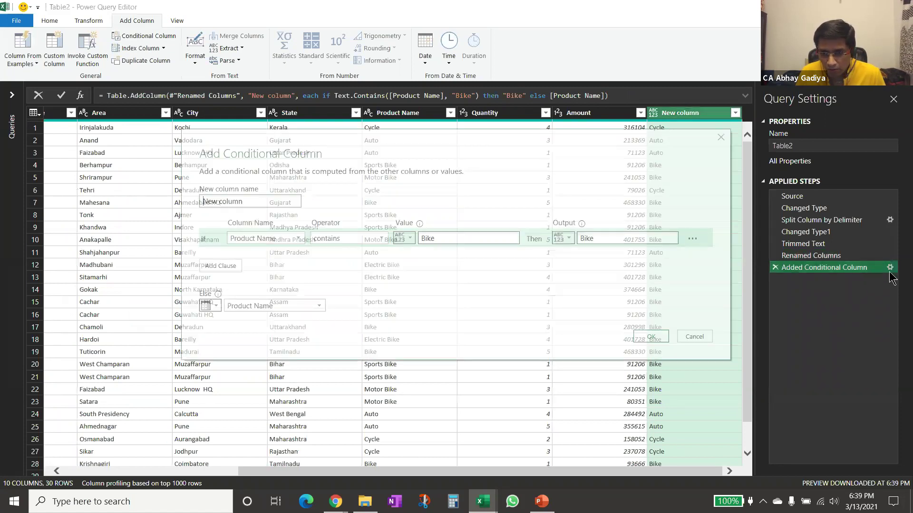
{"action": "left_click", "coordinate": [221, 267]}
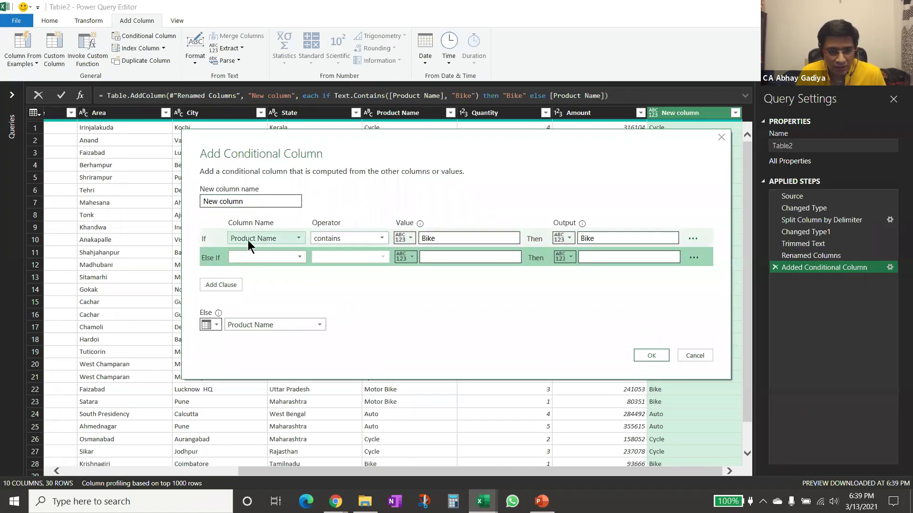
{"action": "left_click_drag", "start_coordinate": [404, 146], "coordinate": [471, 199]}
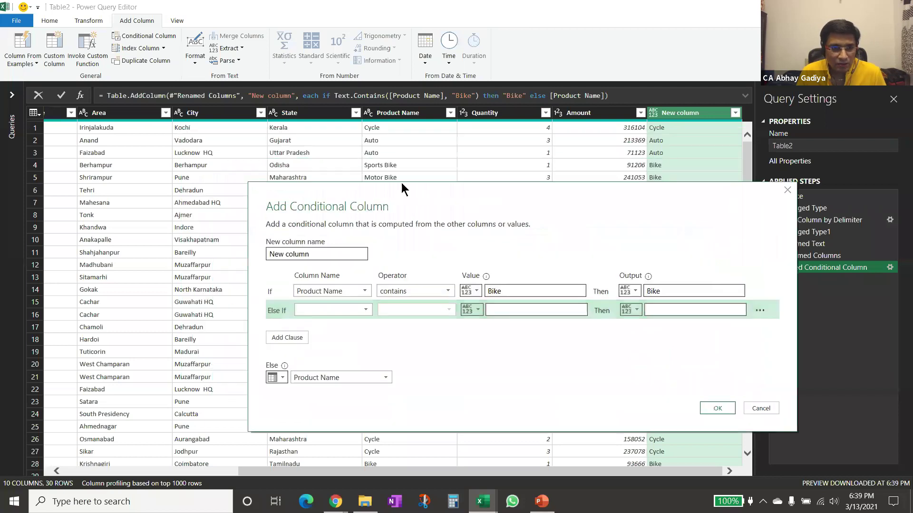
{"action": "left_click", "coordinate": [343, 309]}
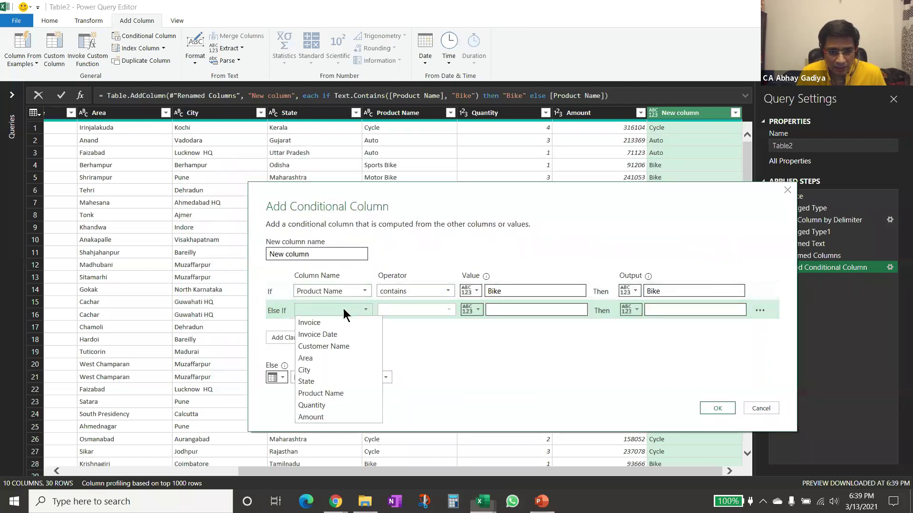
{"action": "left_click", "coordinate": [320, 382]}
Make the State clause's condition equals Kerala.
{"action": "left_click", "coordinate": [420, 310]}
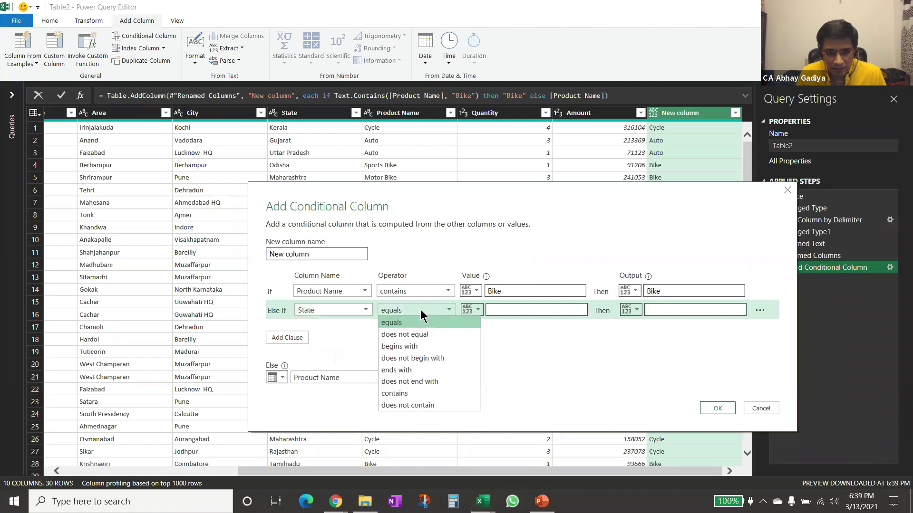
{"action": "left_click", "coordinate": [406, 393]}
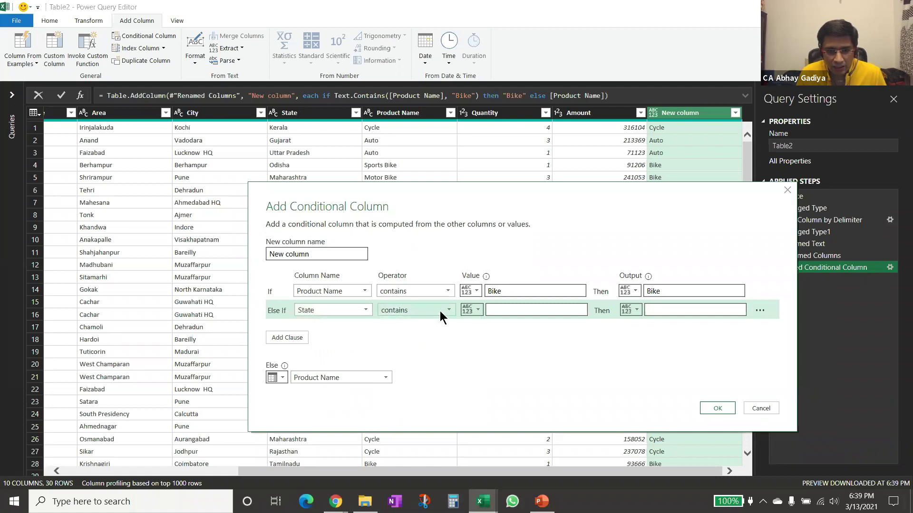
{"action": "left_click", "coordinate": [440, 311]}
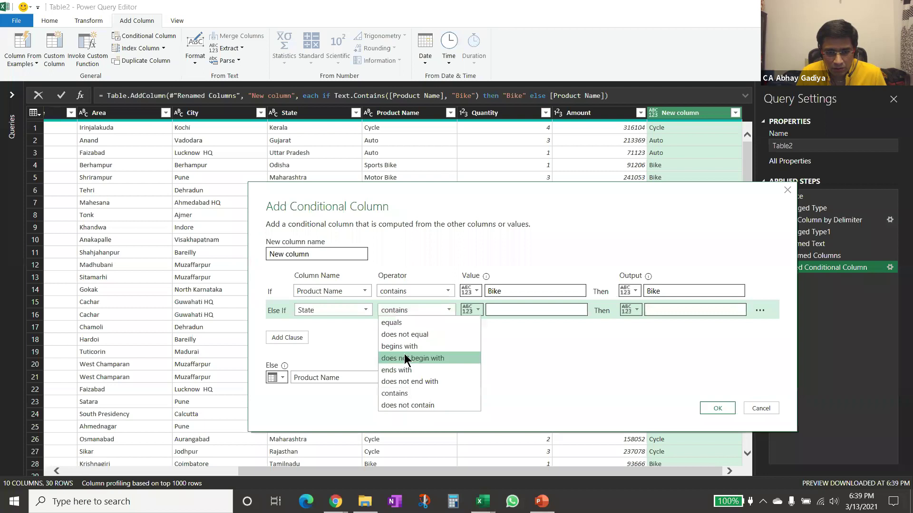
{"action": "left_click", "coordinate": [405, 326]}
{"action": "left_click", "coordinate": [523, 310]}
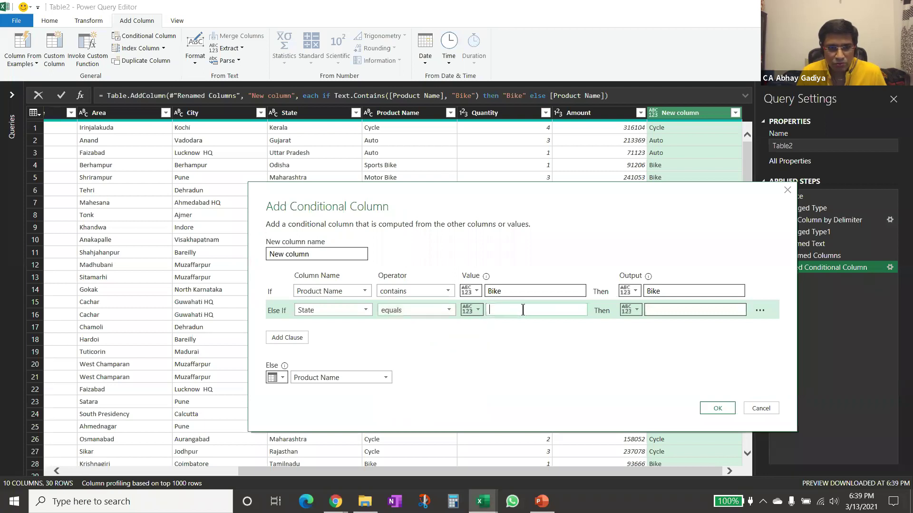
{"action": "type", "text": "K"}
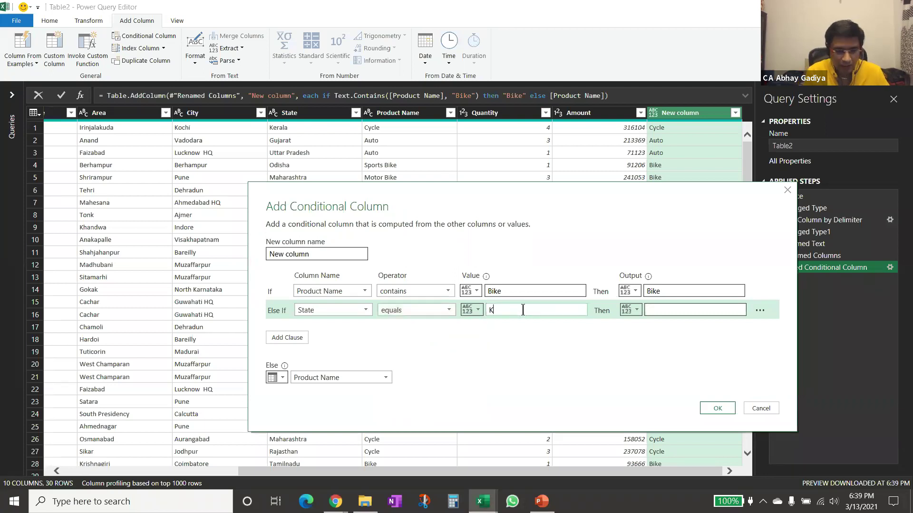
{"action": "type", "text": "erala"}
Set the Kerala clause's output to Ker and apply the edited conditional column.
{"action": "left_click", "coordinate": [672, 310]}
{"action": "type", "text": "Ker"}
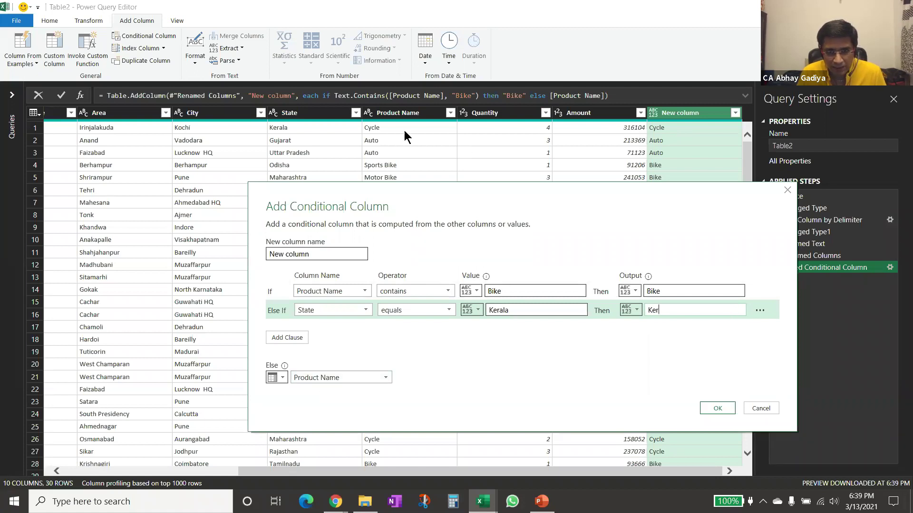
{"action": "left_click", "coordinate": [718, 407]}
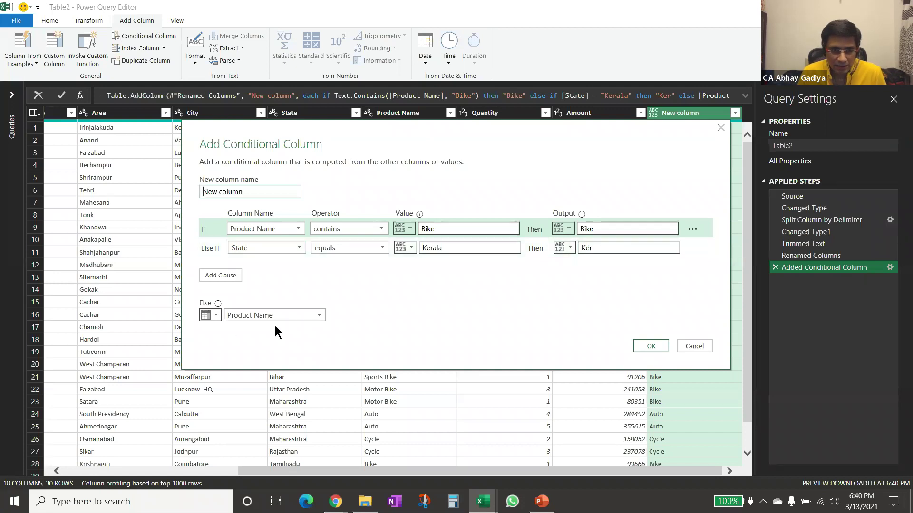
{"action": "left_click", "coordinate": [661, 346]}
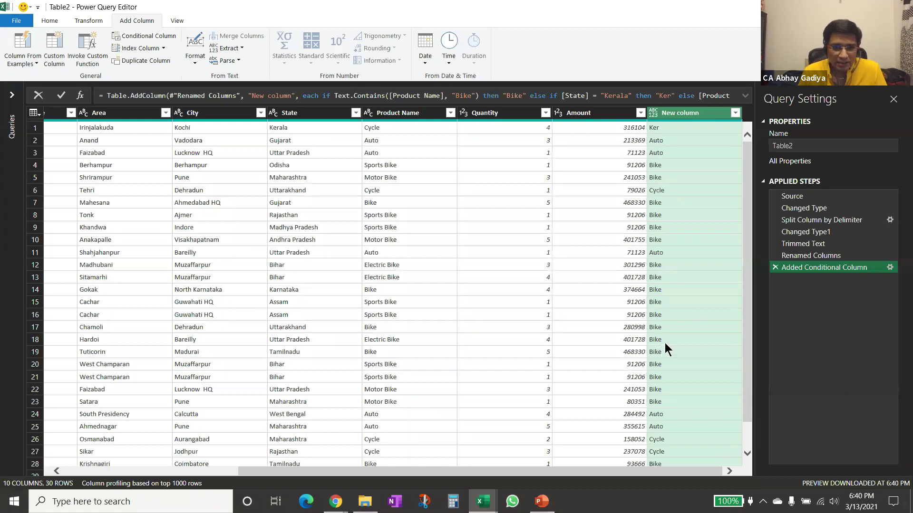
Start a custom column whose if formula tests that Product Name equals "Cycle".
{"action": "left_click", "coordinate": [59, 64]}
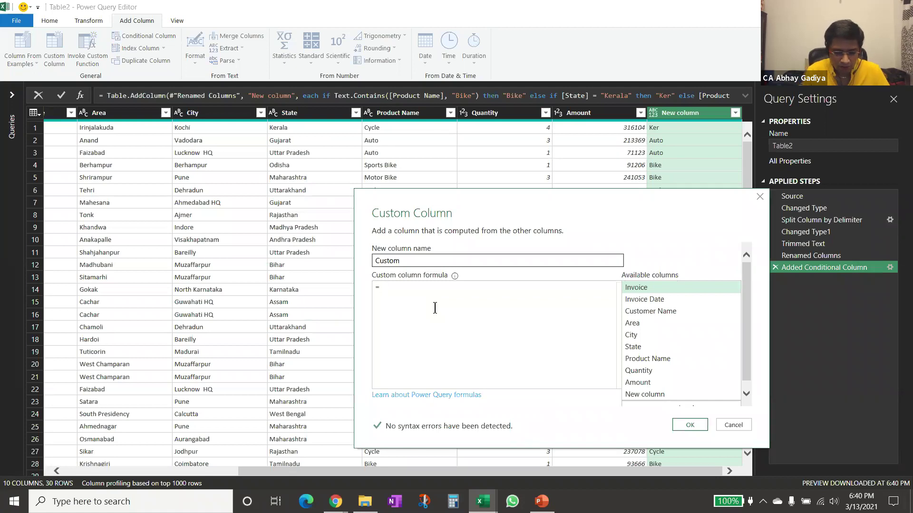
{"action": "type", "text": "if"}
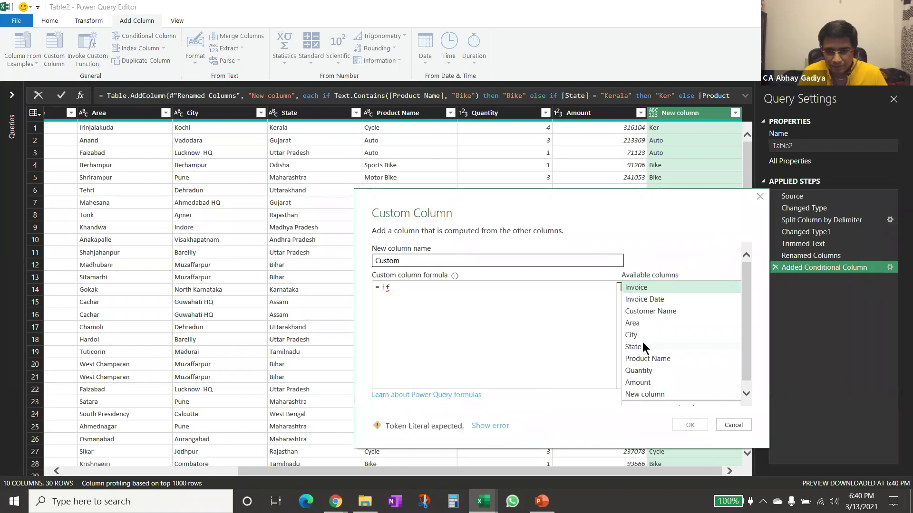
{"action": "scroll", "coordinate": [665, 343], "scroll_direction": "down", "scroll_amount": 1}
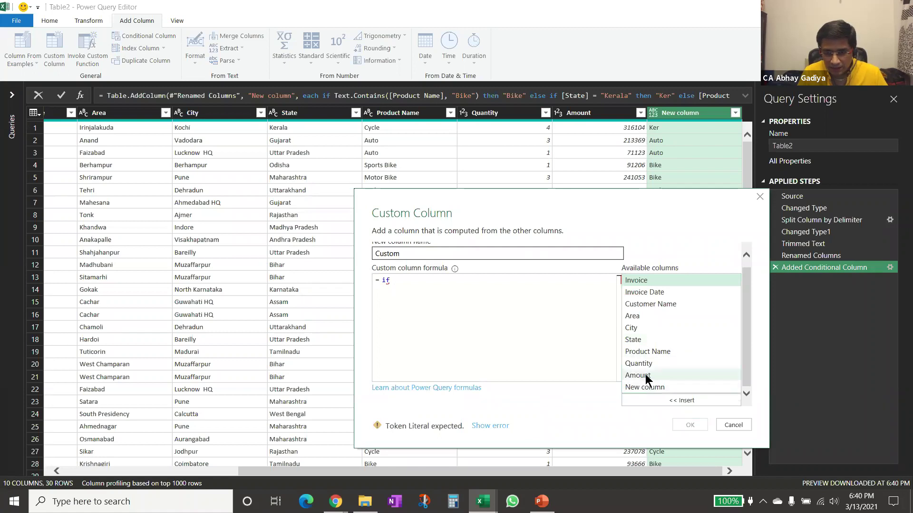
{"action": "double_click", "coordinate": [649, 353]}
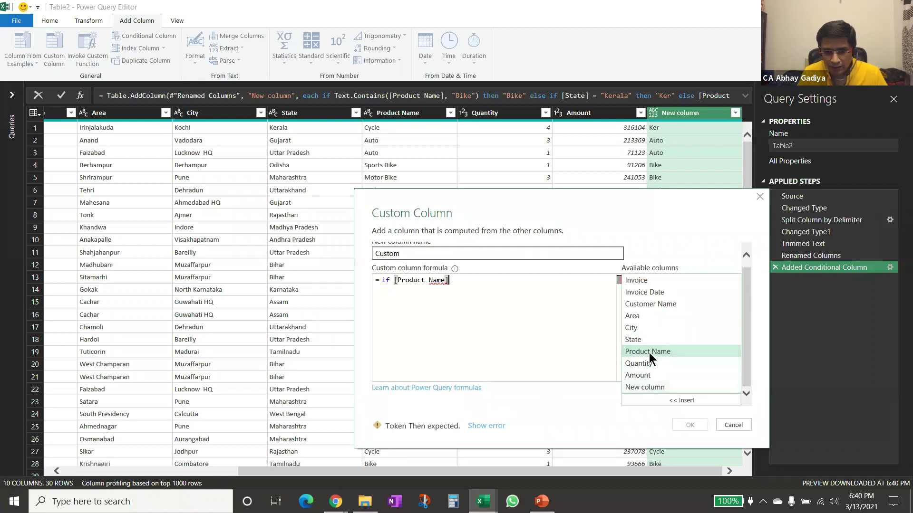
{"action": "type", "text": "="}
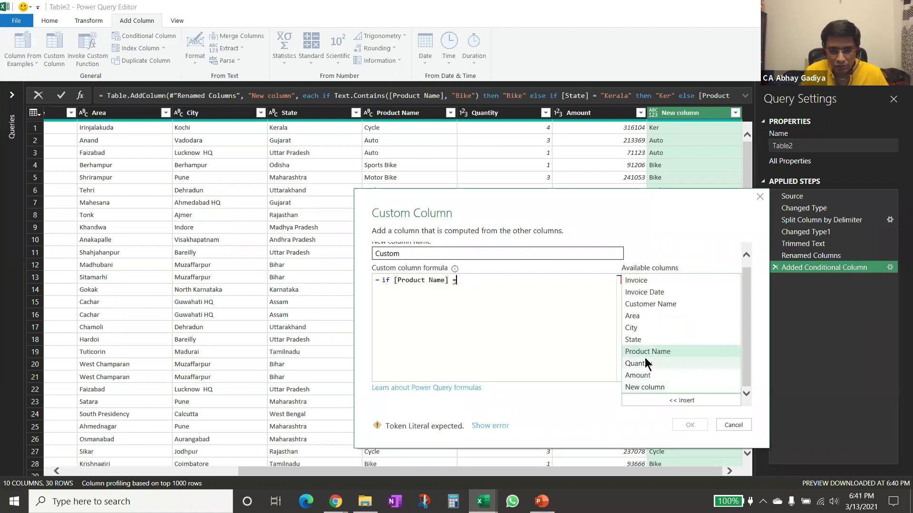
{"action": "type", "text": " \"Cycle\""}
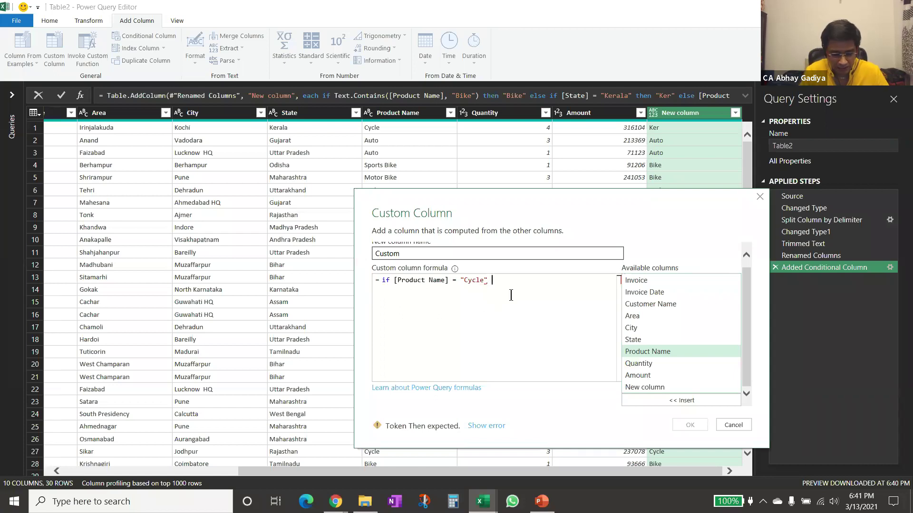
Extend the formula's condition with an and test that State equals "Kerala".
{"action": "type", "text": "and"}
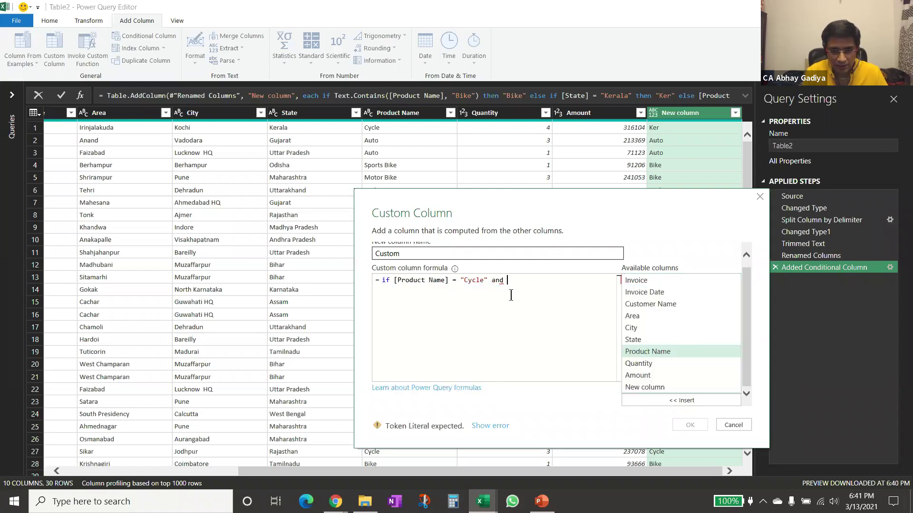
{"action": "double_click", "coordinate": [646, 339]}
{"action": "type", "text": "= "}
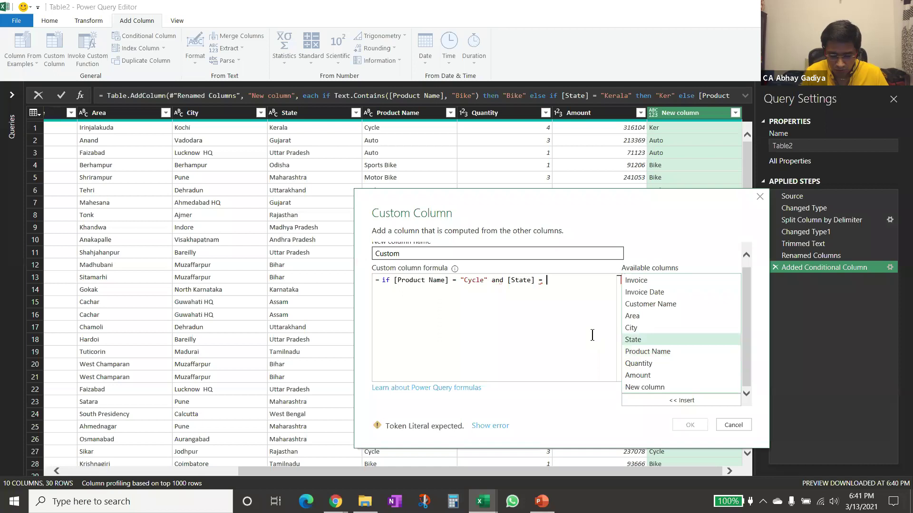
{"action": "type", "text": "\"Kerala\""}
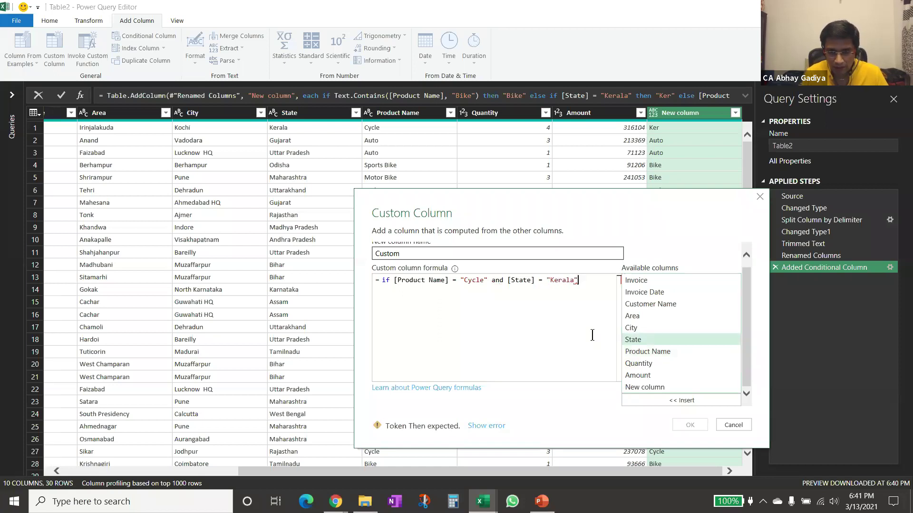
Add a then clause to the custom column formula that returns "Check".
{"action": "type", "text": " the"}
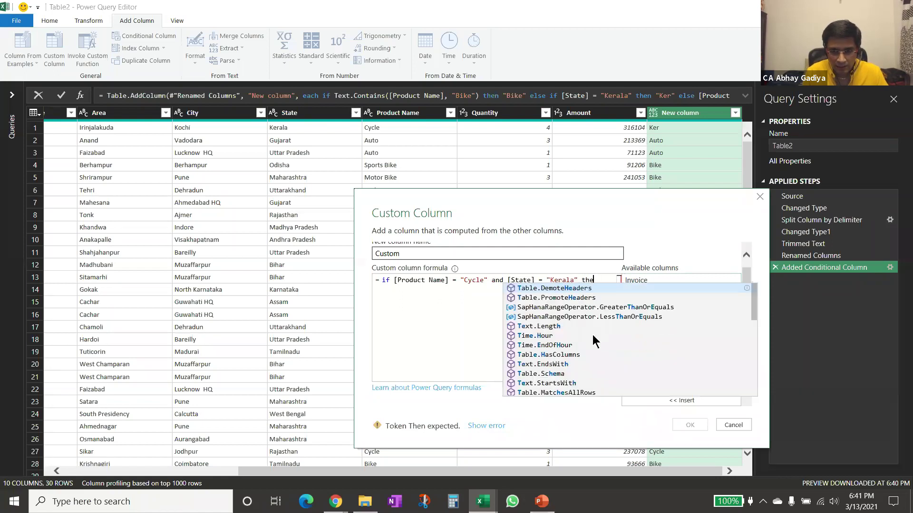
{"action": "type", "text": "n \""}
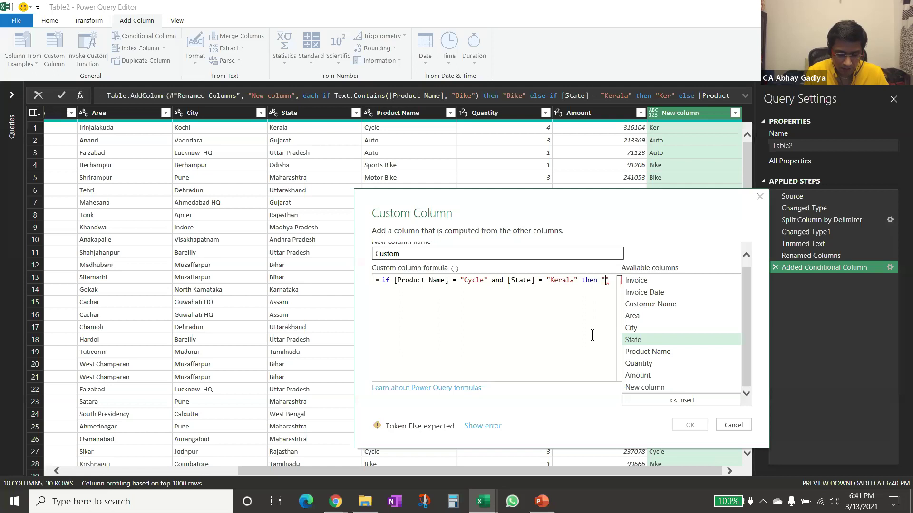
{"action": "type", "text": "Others\""}
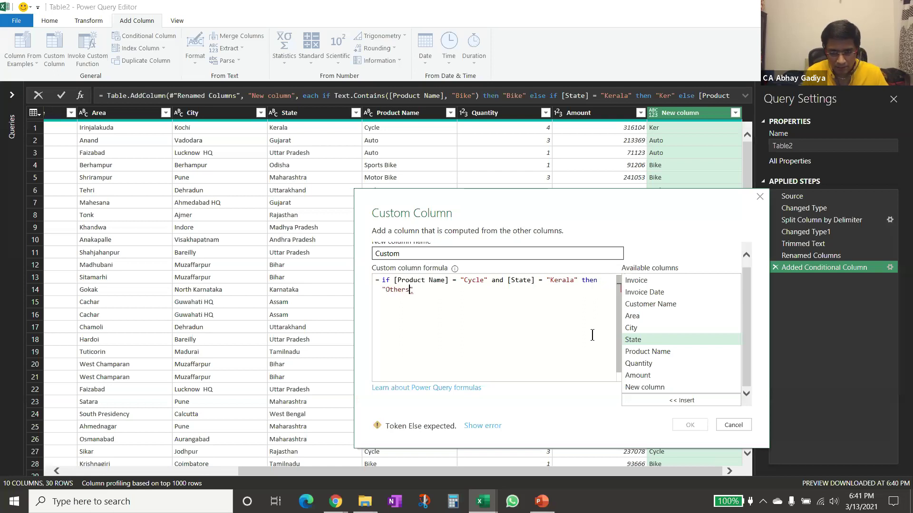
{"action": "key", "text": "Left"}
{"action": "key", "text": "BackSpace"}
{"action": "key", "text": "BackSpace"}
{"action": "key", "text": "BackSpace"}
{"action": "key", "text": "BackSpace"}
{"action": "key", "text": "BackSpace"}
{"action": "type", "text": "Che"}
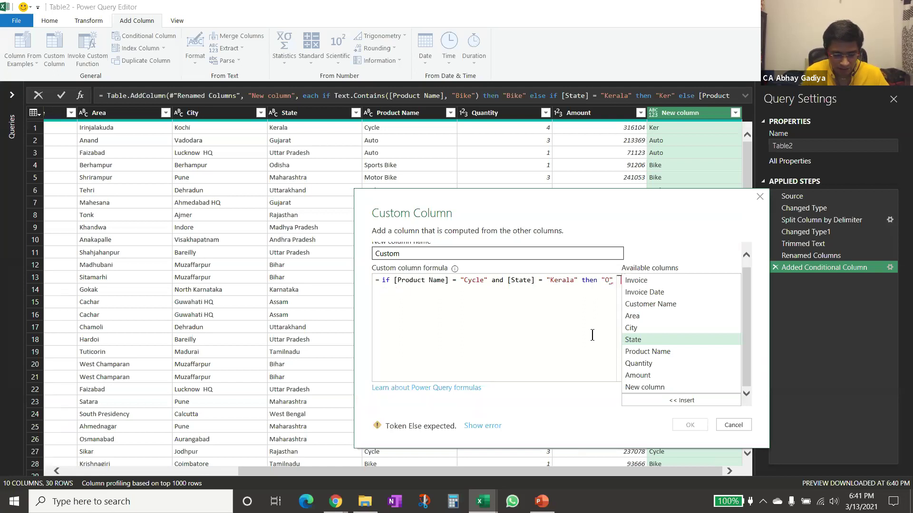
{"action": "key", "text": "BackSpace"}
{"action": "key", "text": "BackSpace"}
{"action": "key", "text": "BackSpace"}
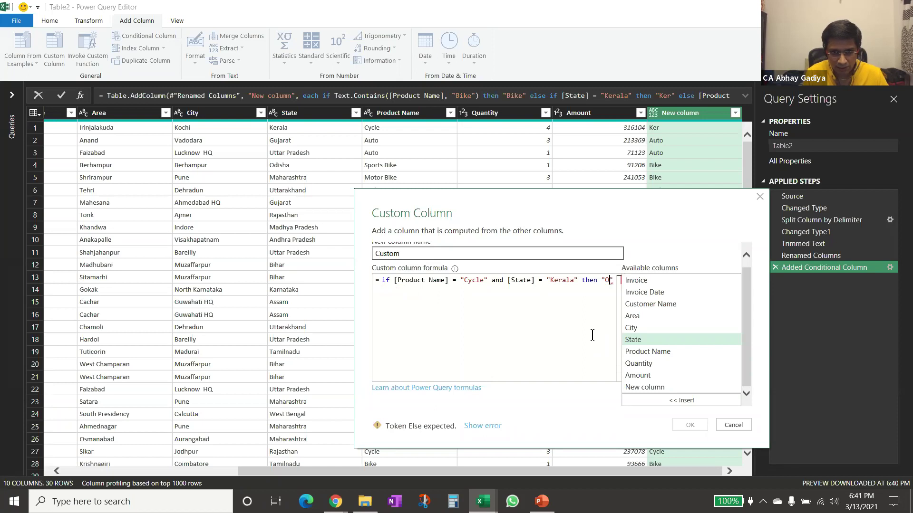
{"action": "key", "text": "BackSpace"}
{"action": "type", "text": "Check"}
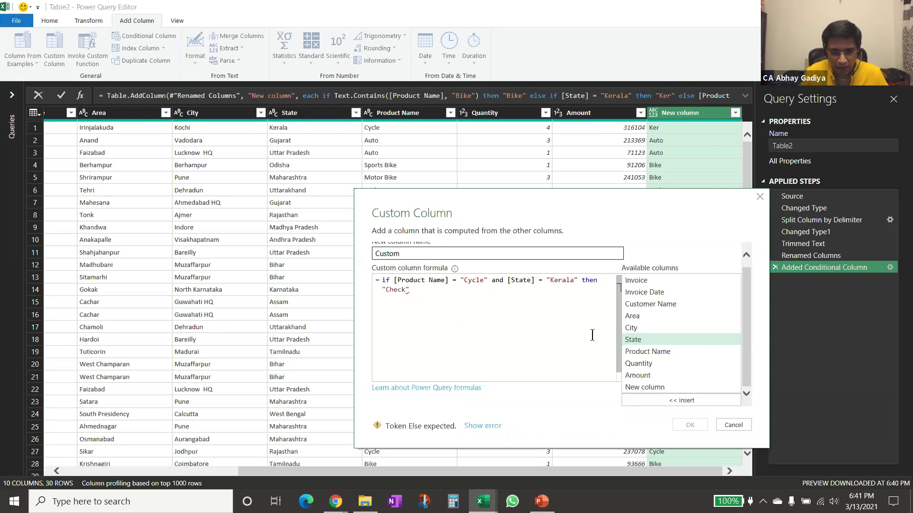
{"action": "key", "text": "Right"}
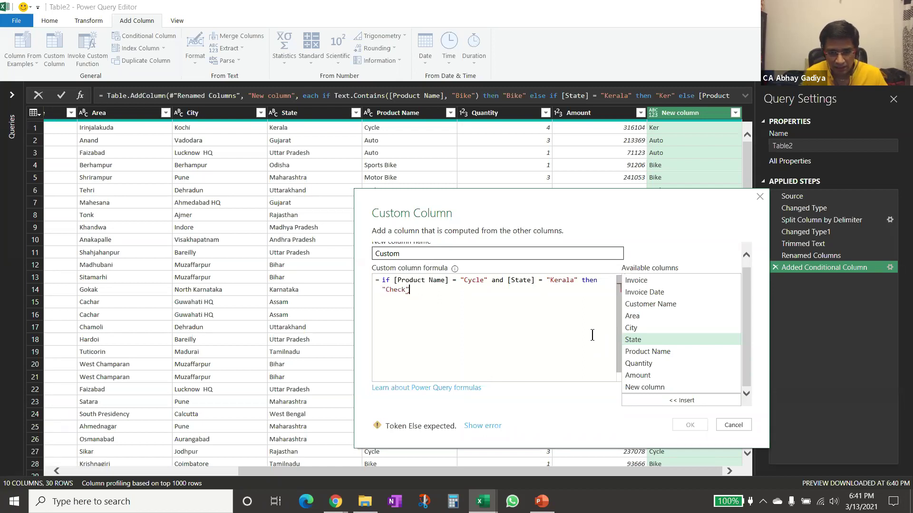
Finish the formula with an else clause returning "ignore" and create the custom column.
{"action": "type", "text": "e"}
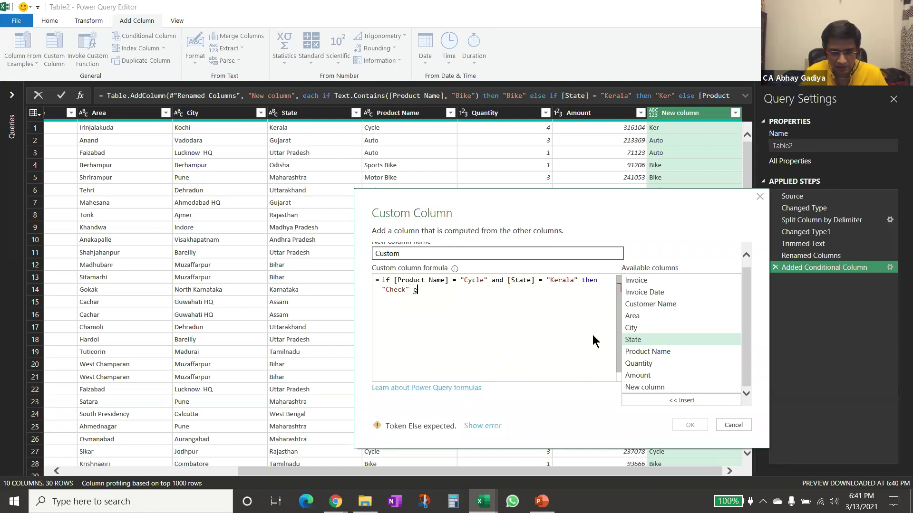
{"action": "type", "text": "lse \"ignore"}
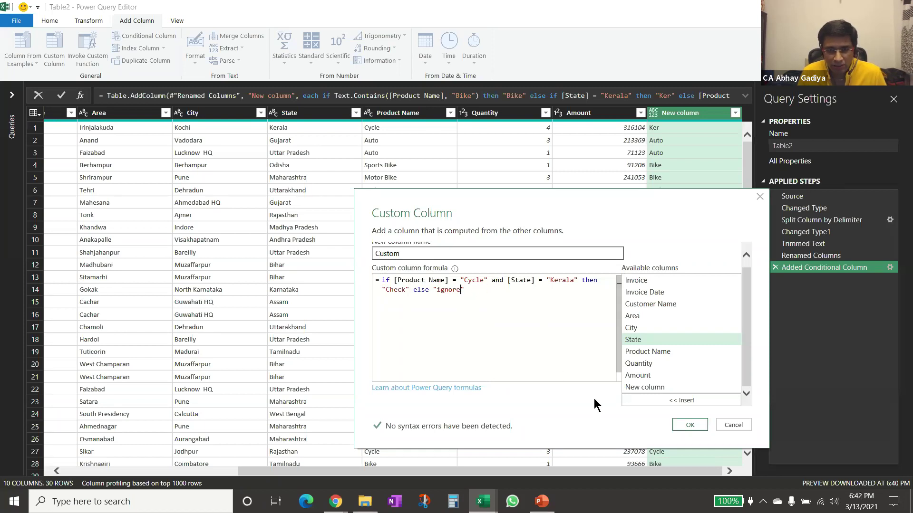
{"action": "left_click", "coordinate": [695, 421]}
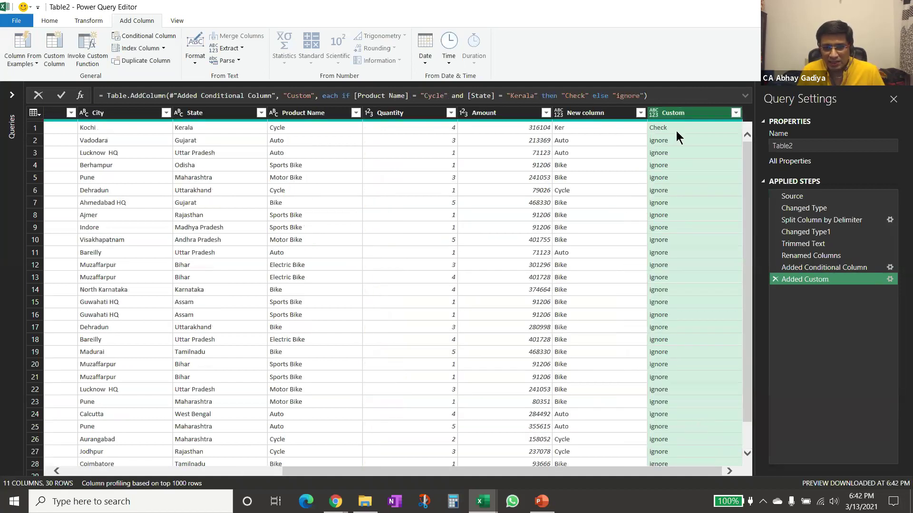
Replace the and operator with or in the Added Custom step's formula and apply the edit.
{"action": "left_click", "coordinate": [890, 280]}
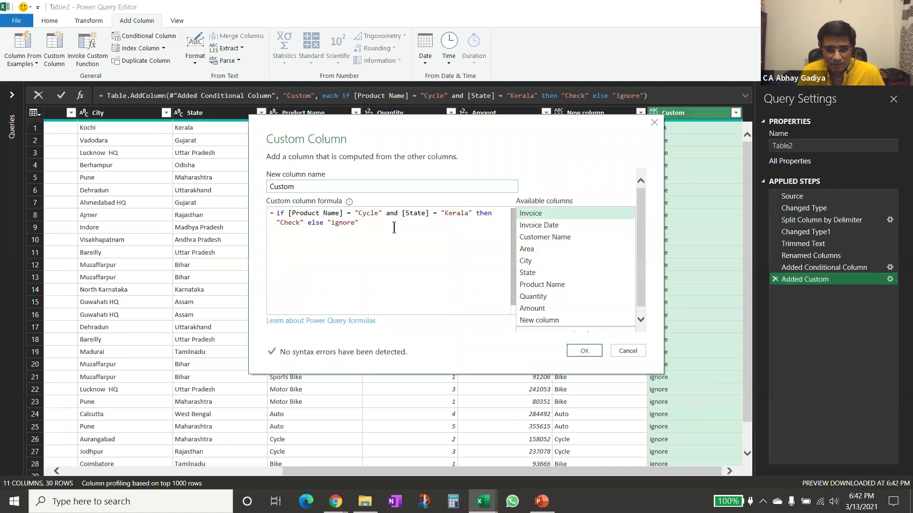
{"action": "double_click", "coordinate": [391, 213]}
{"action": "type", "text": "and"}
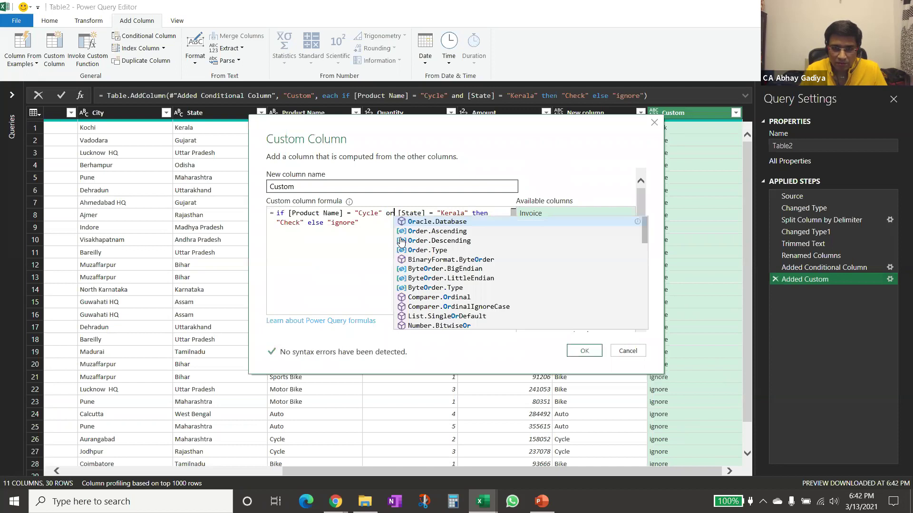
{"action": "left_click", "coordinate": [584, 351]}
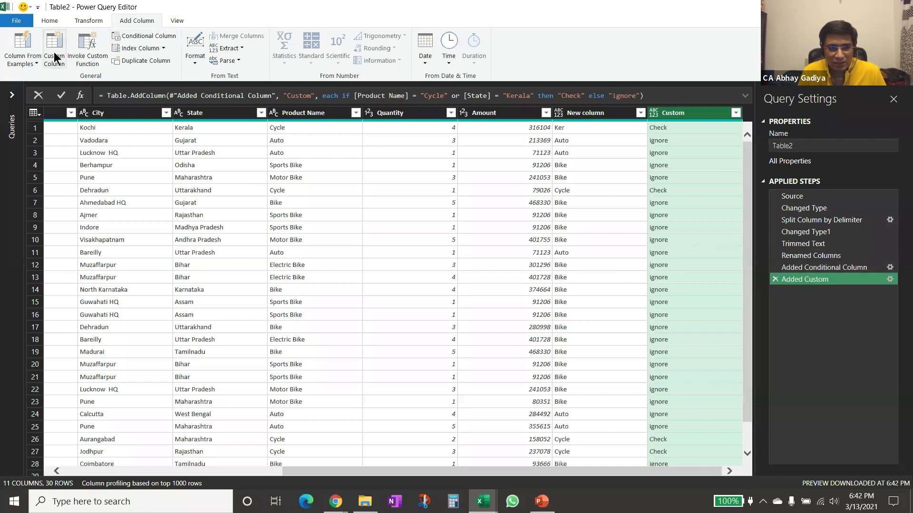
Reopen the Added Custom step's settings to review the formula, and cancel.
{"action": "left_click", "coordinate": [889, 281]}
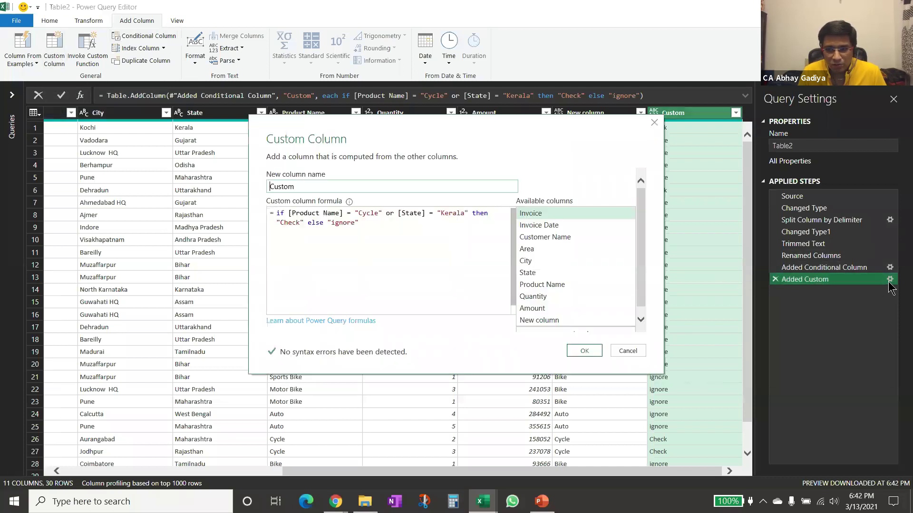
{"action": "left_click", "coordinate": [628, 351]}
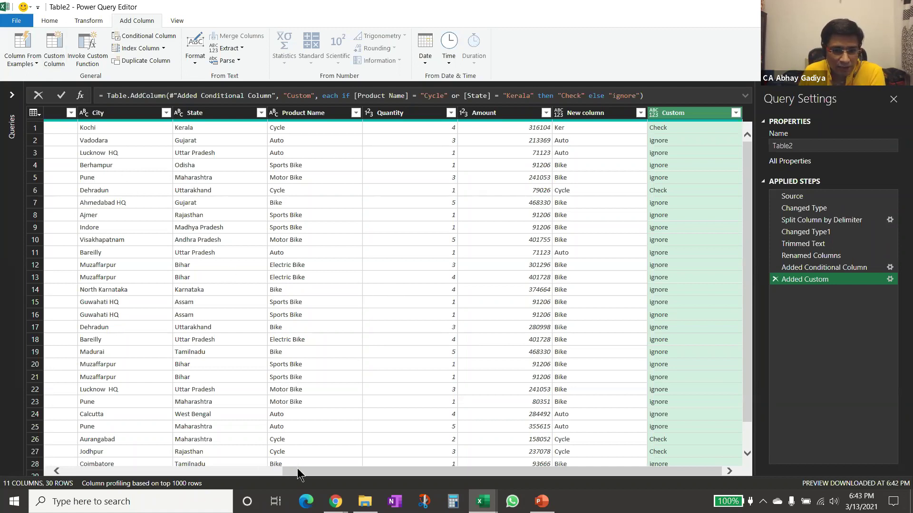
Step back through the applied steps via Split Column by Delimiter to the first Changed Type step.
{"action": "left_click_drag", "start_coordinate": [297, 472], "coordinate": [268, 473]}
{"action": "left_click", "coordinate": [268, 473]}
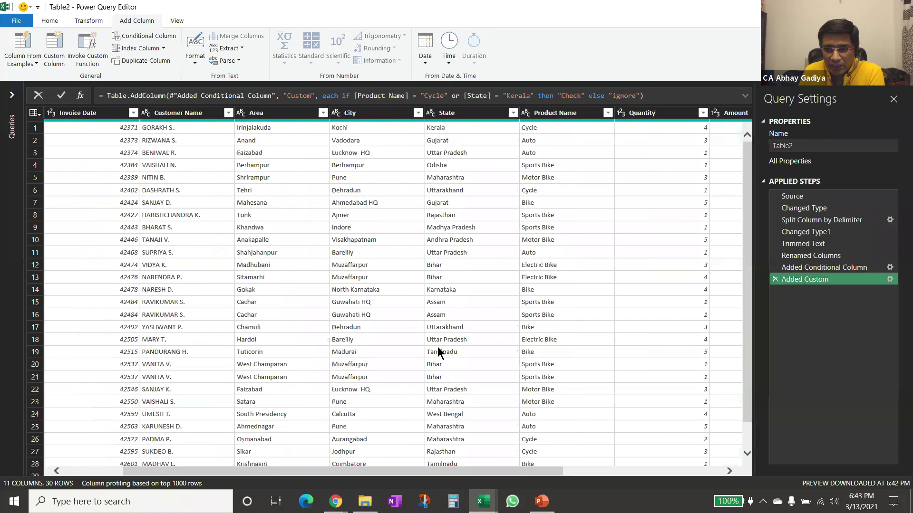
{"action": "left_click", "coordinate": [874, 224]}
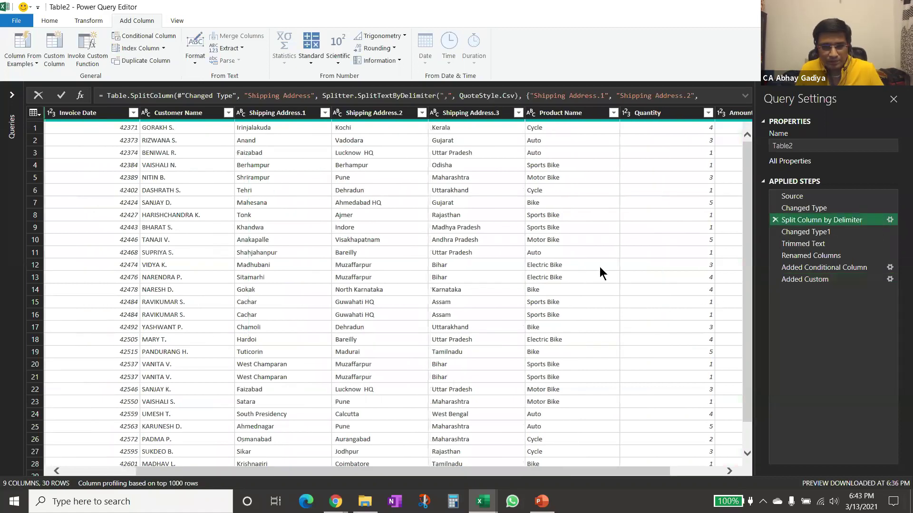
{"action": "left_click", "coordinate": [792, 213]}
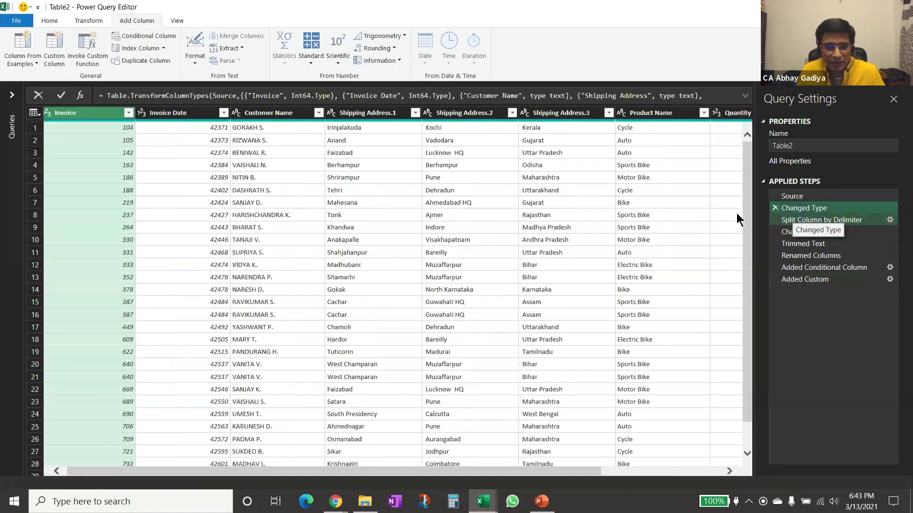
Examine the split and text-extraction options for the Shipping Address column, and compare the transforming commands with the column-adding ones.
{"action": "left_click", "coordinate": [86, 22]}
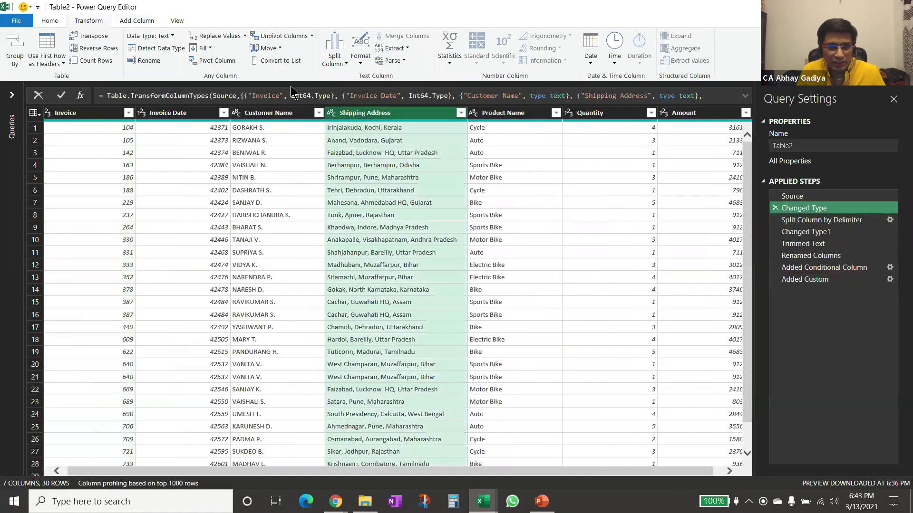
{"action": "left_click", "coordinate": [334, 57]}
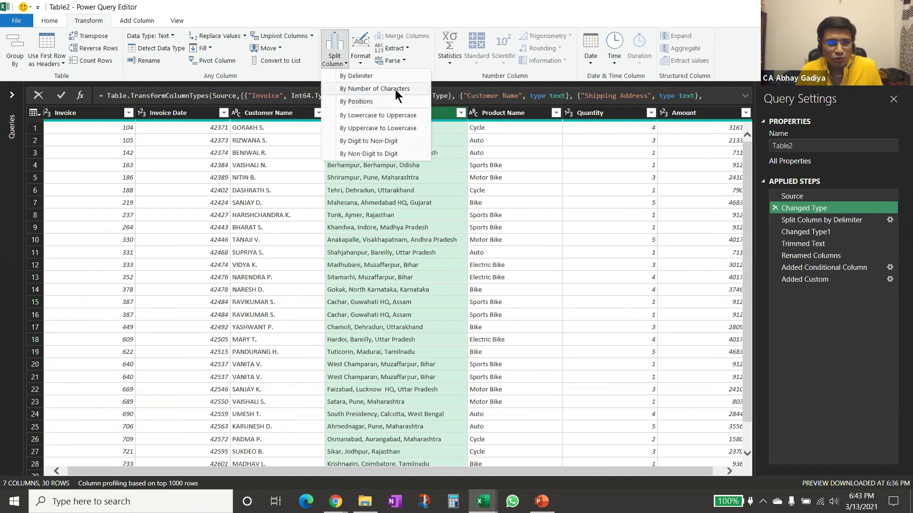
{"action": "left_click", "coordinate": [389, 69]}
{"action": "left_click", "coordinate": [394, 48]}
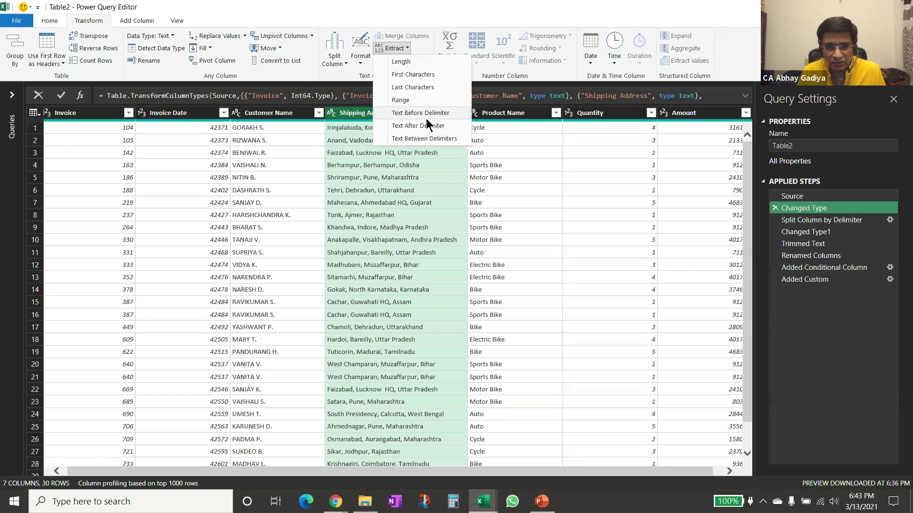
{"action": "left_click", "coordinate": [375, 115]}
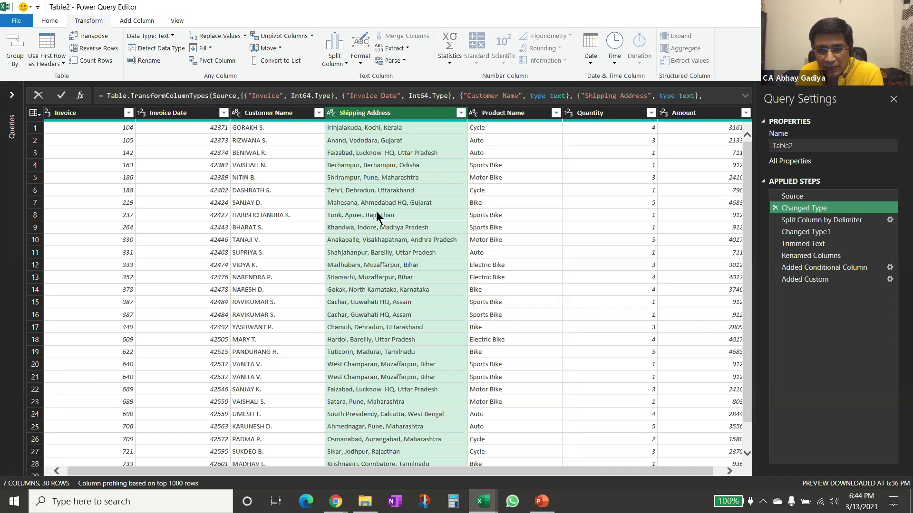
{"action": "left_click", "coordinate": [138, 21]}
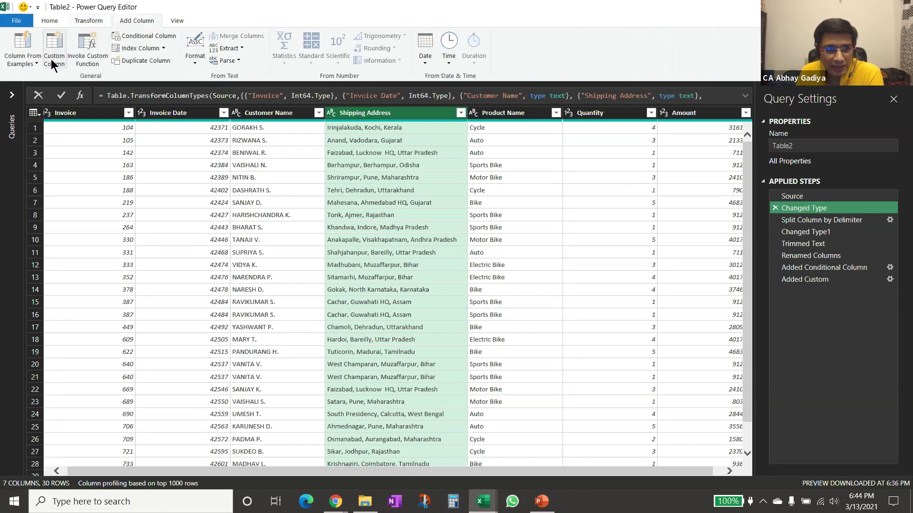
{"action": "left_click", "coordinate": [85, 21]}
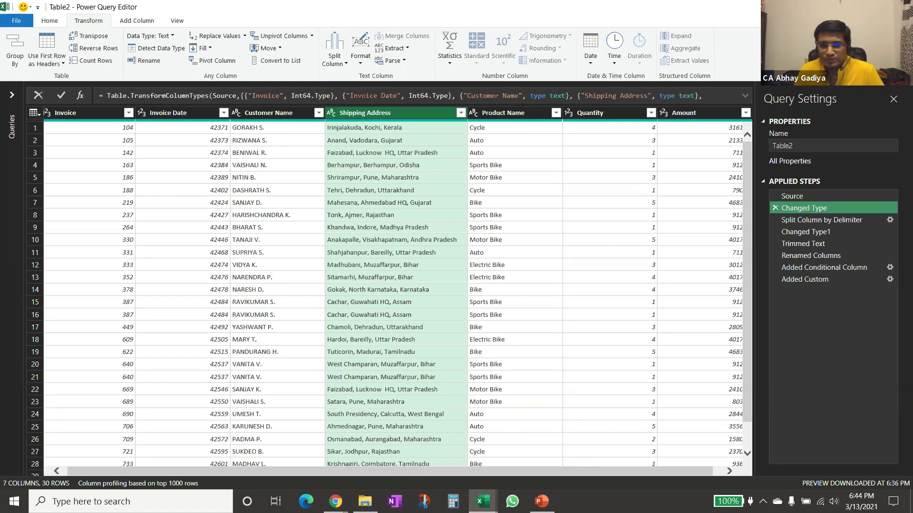
Close Power Query Editor, keep the changes to the Table2 query, and return to the Excel workbook.
{"action": "left_click", "coordinate": [902, 5]}
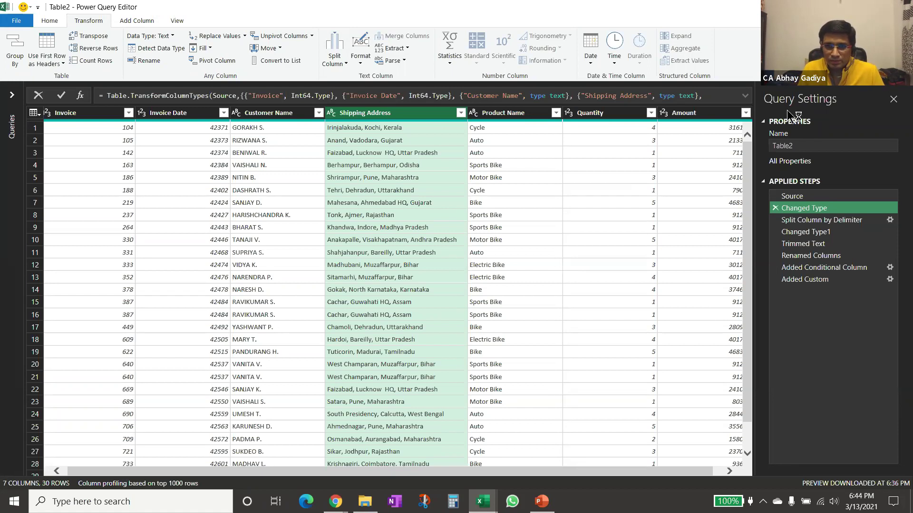
{"action": "left_click", "coordinate": [527, 269]}
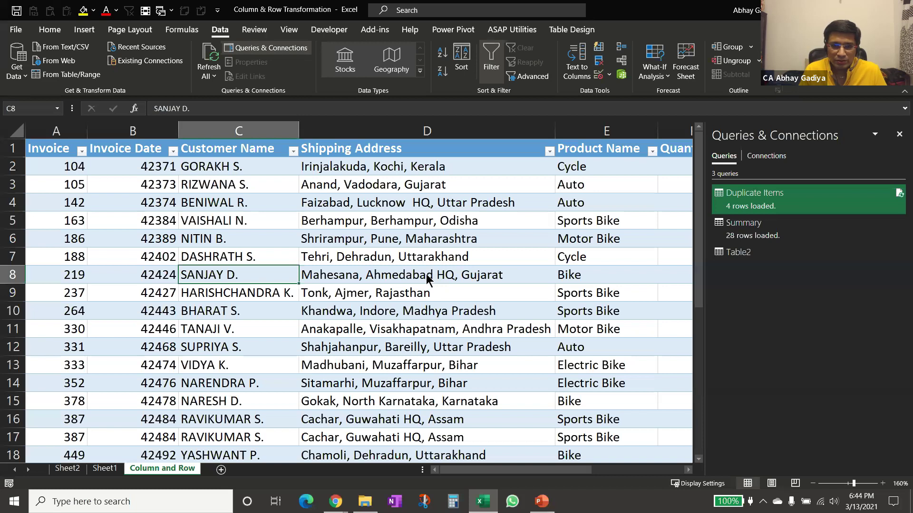
Close the Column & Row Transformation workbook without saving its changes, and return to Excel after checking its folder.
{"action": "key", "text": "ctrl+w"}
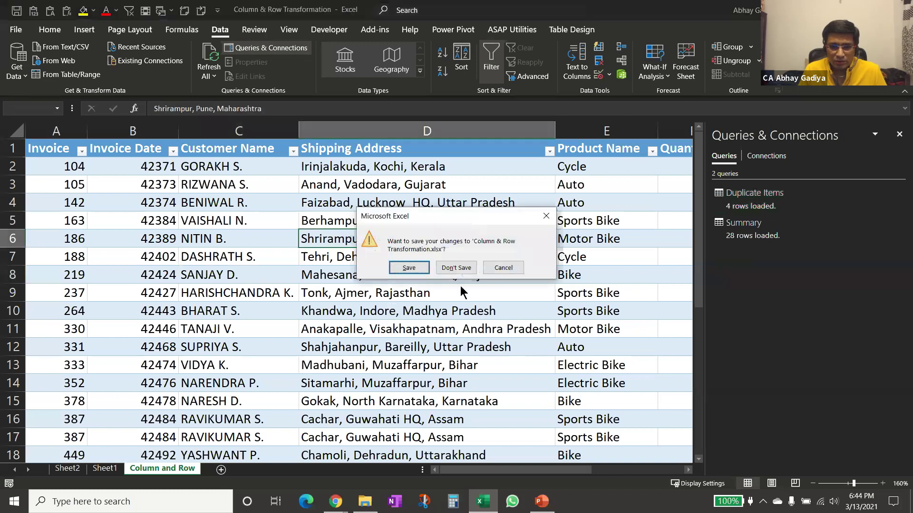
{"action": "left_click", "coordinate": [464, 268]}
{"action": "left_click", "coordinate": [365, 502]}
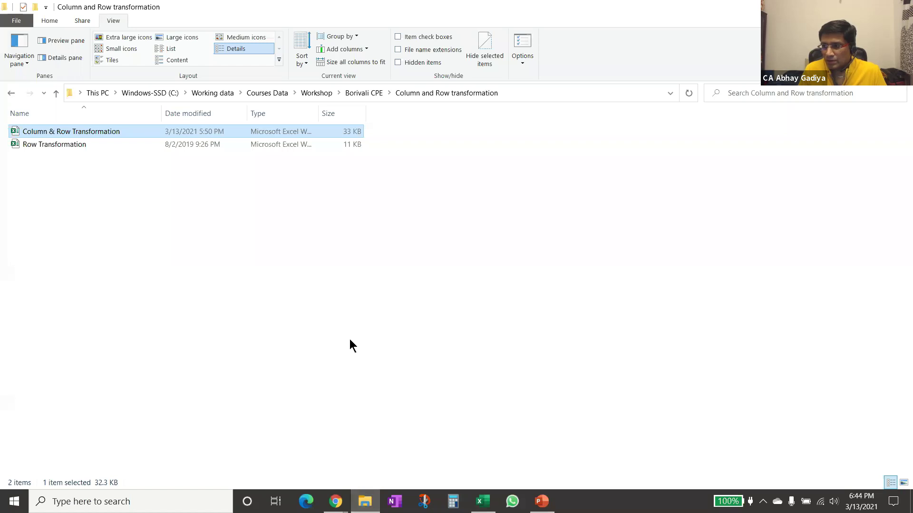
{"action": "left_click", "coordinate": [482, 501]}
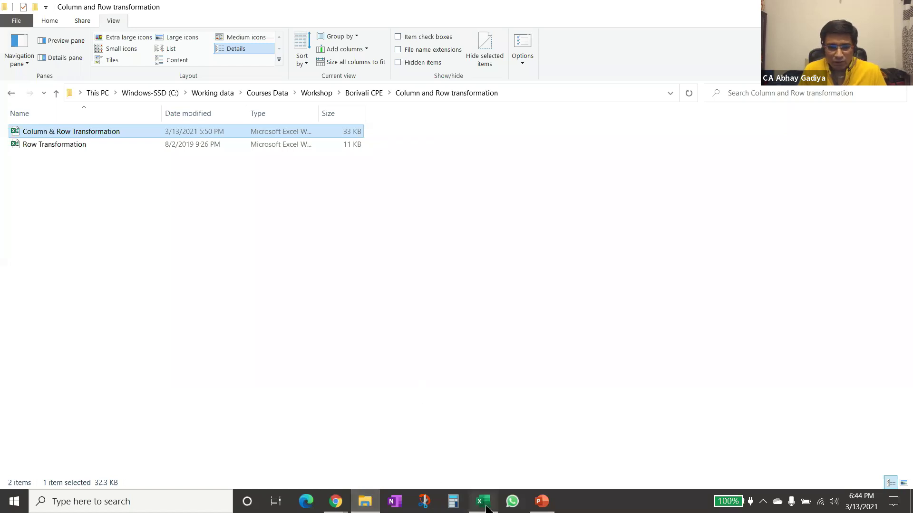
In a new blank workbook, create a blank query with the formula =#shared and convert the resulting record into a table.
{"action": "key", "text": "ctrl+n"}
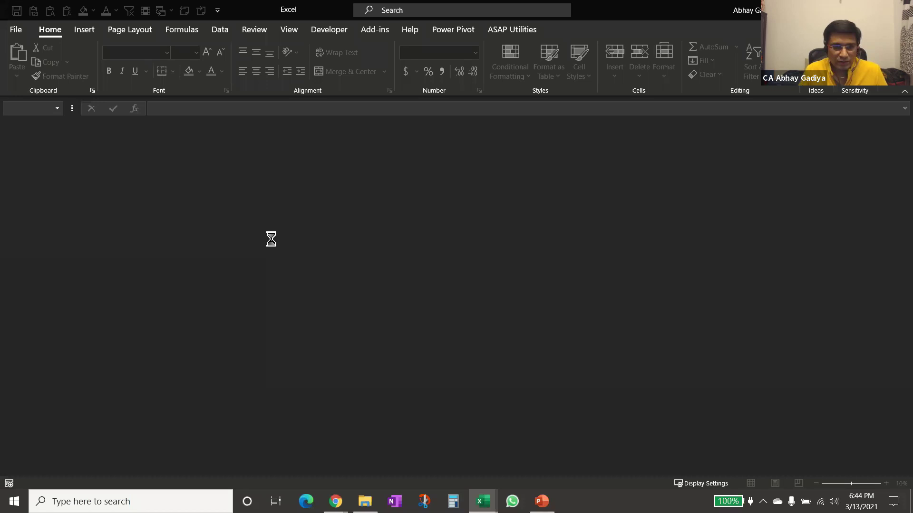
{"action": "left_click", "coordinate": [223, 32]}
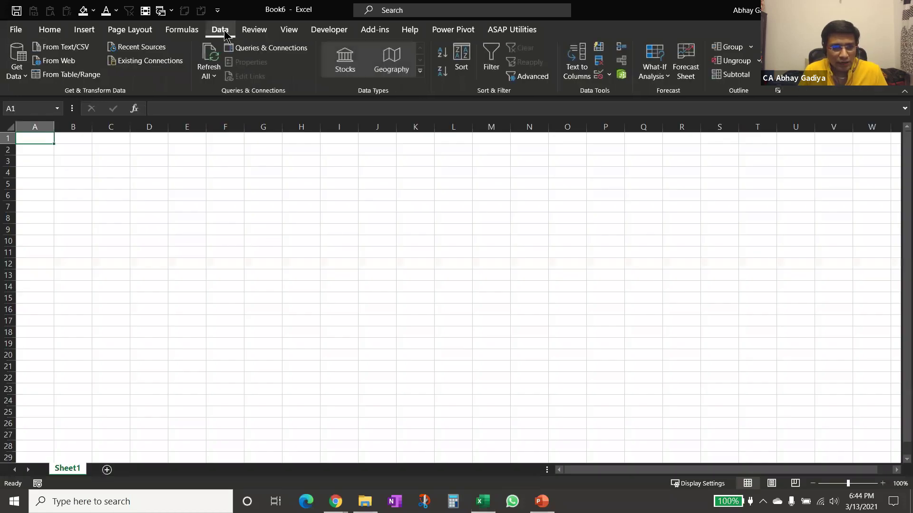
{"action": "left_click", "coordinate": [17, 65]}
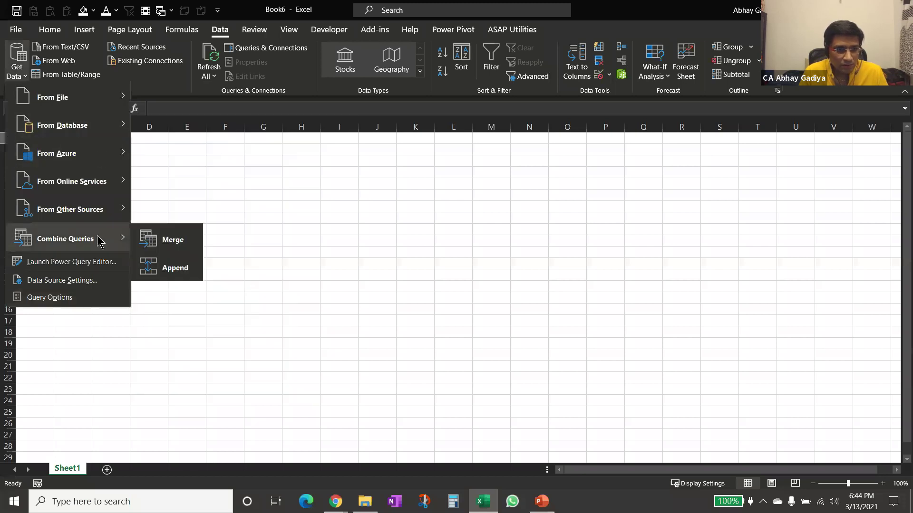
{"action": "mouse_move", "coordinate": [105, 209]}
{"action": "left_click", "coordinate": [192, 474]}
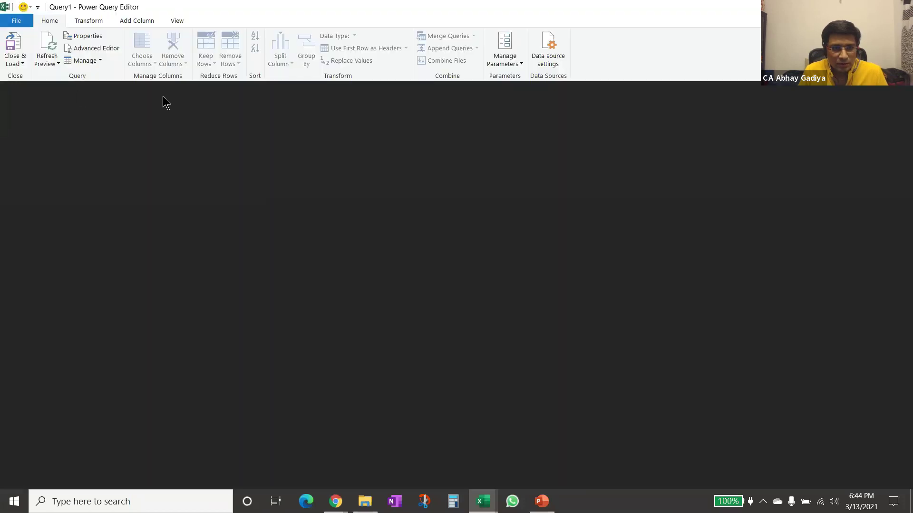
{"action": "type", "text": "="}
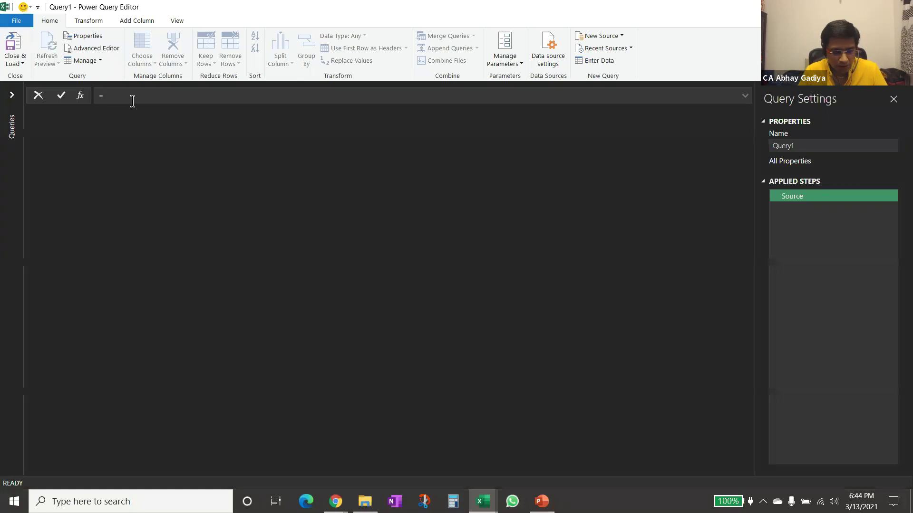
{"action": "type", "text": "#shared"}
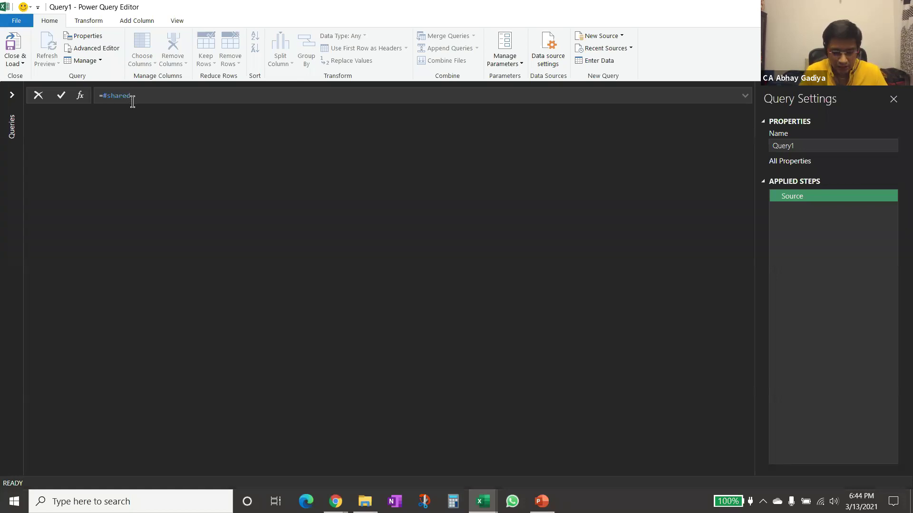
{"action": "key", "text": "Return"}
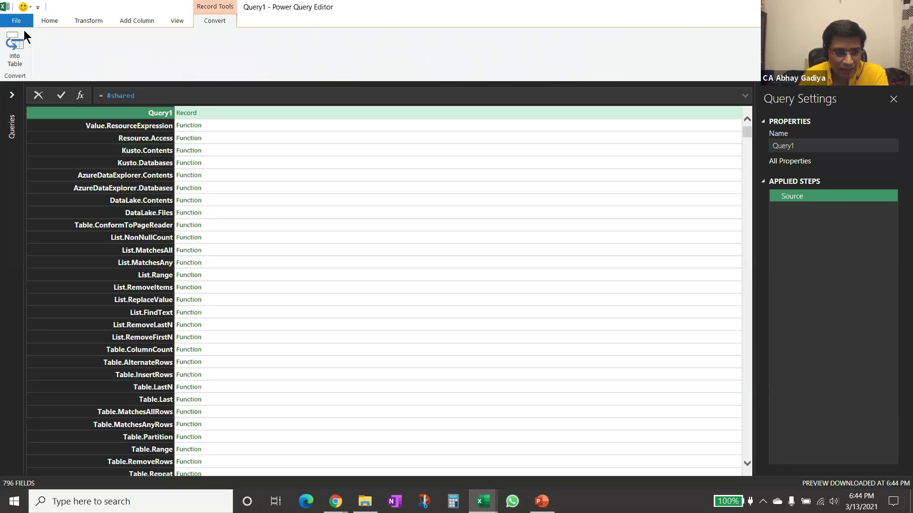
{"action": "left_click", "coordinate": [14, 54]}
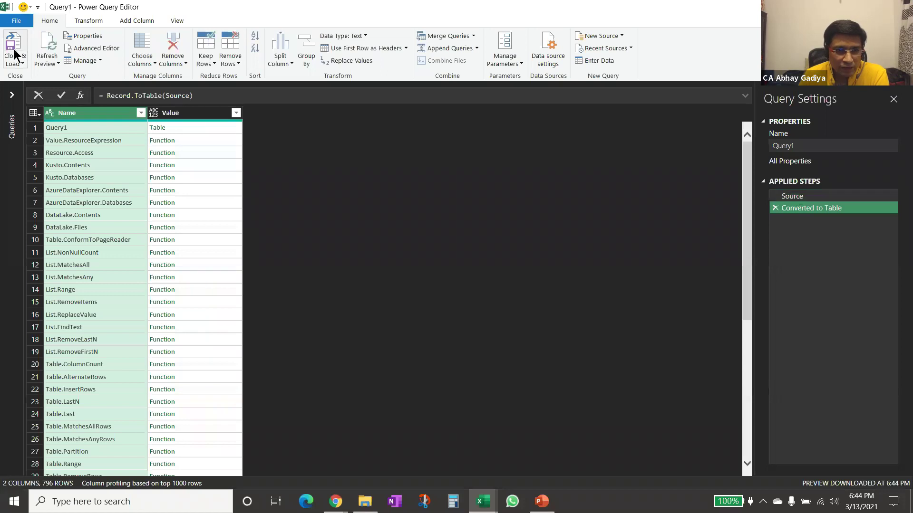
Filter the Name column by searching for date and keep only the Date.AddDays function.
{"action": "left_click", "coordinate": [141, 113]}
{"action": "left_click", "coordinate": [209, 220]}
{"action": "type", "text": "f"}
{"action": "key", "text": "BackSpace"}
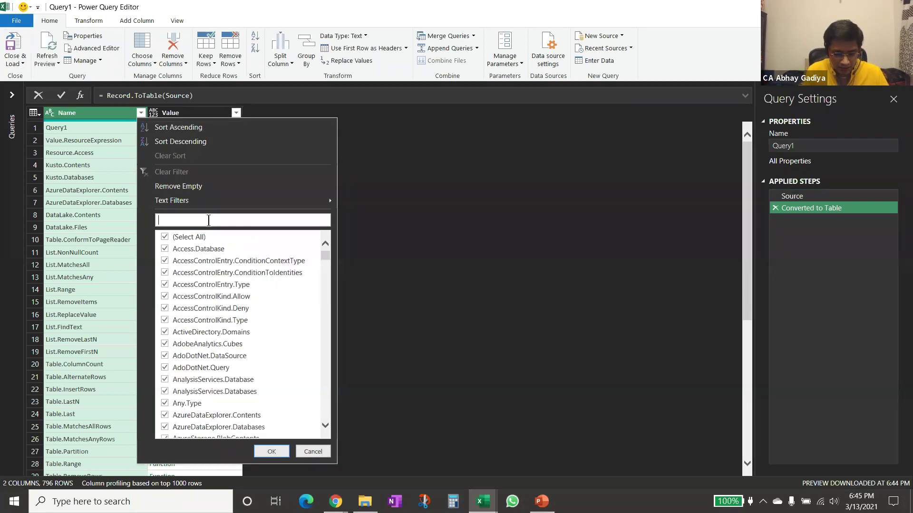
{"action": "type", "text": "date"}
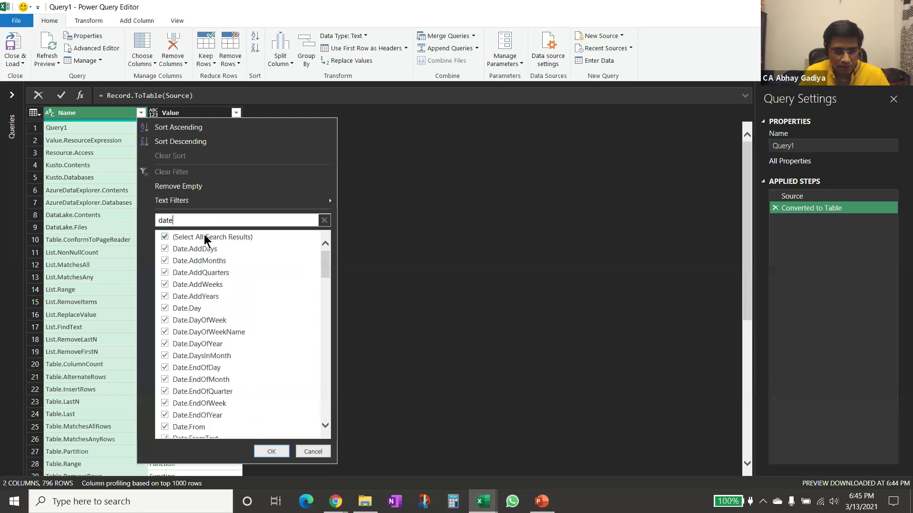
{"action": "left_click", "coordinate": [208, 237]}
{"action": "left_click", "coordinate": [207, 248]}
{"action": "left_click", "coordinate": [273, 451]}
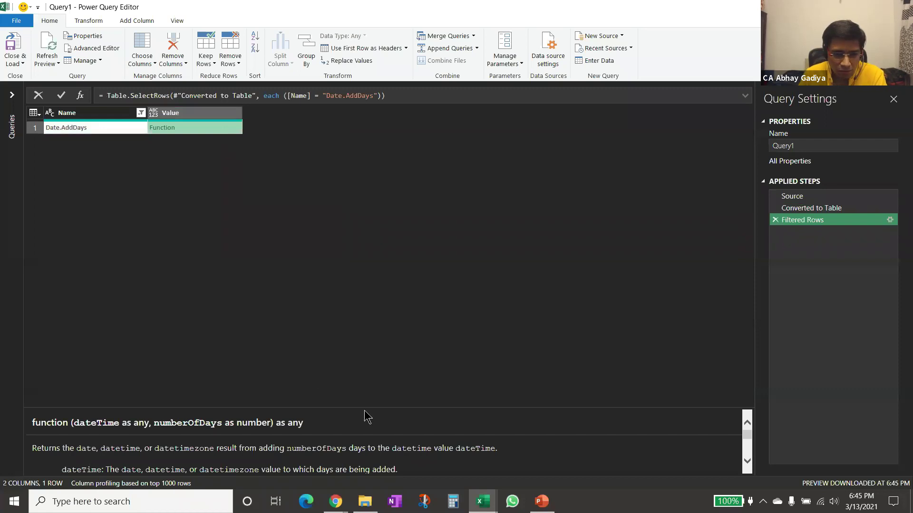
Enlarge the function's help pane and read the Date.AddDays syntax, argument descriptions and usage example.
{"action": "left_click_drag", "start_coordinate": [365, 408], "coordinate": [390, 229]}
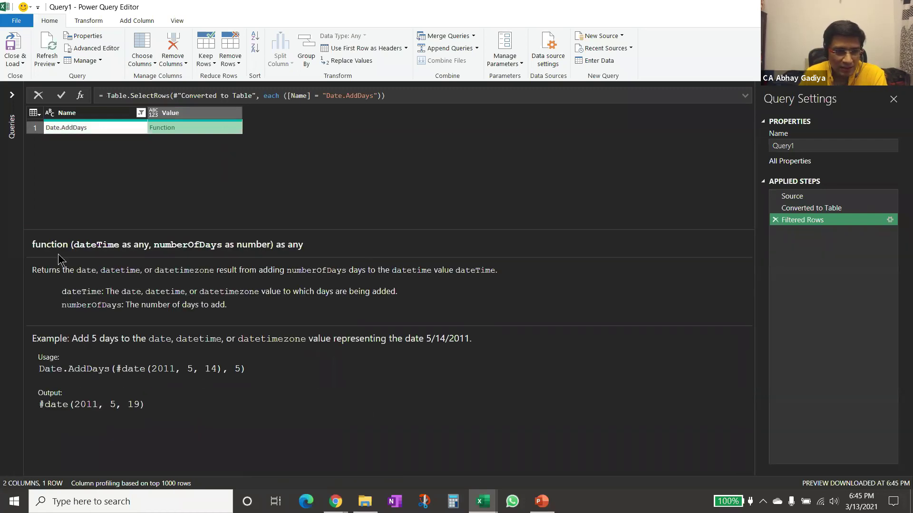
{"action": "left_click_drag", "start_coordinate": [39, 368], "coordinate": [240, 371]}
{"action": "left_click", "coordinate": [290, 306]}
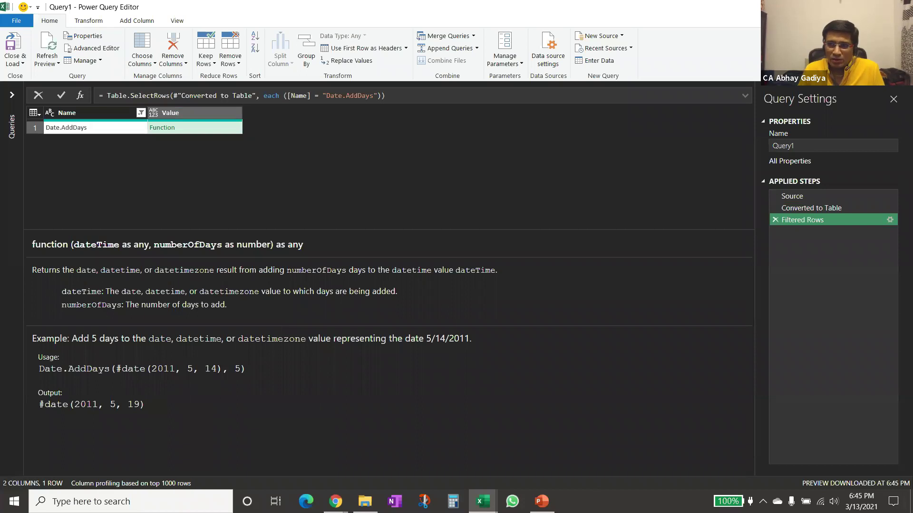
Discard the function-list query and close the blank workbook.
{"action": "key", "text": "alt+F4"}
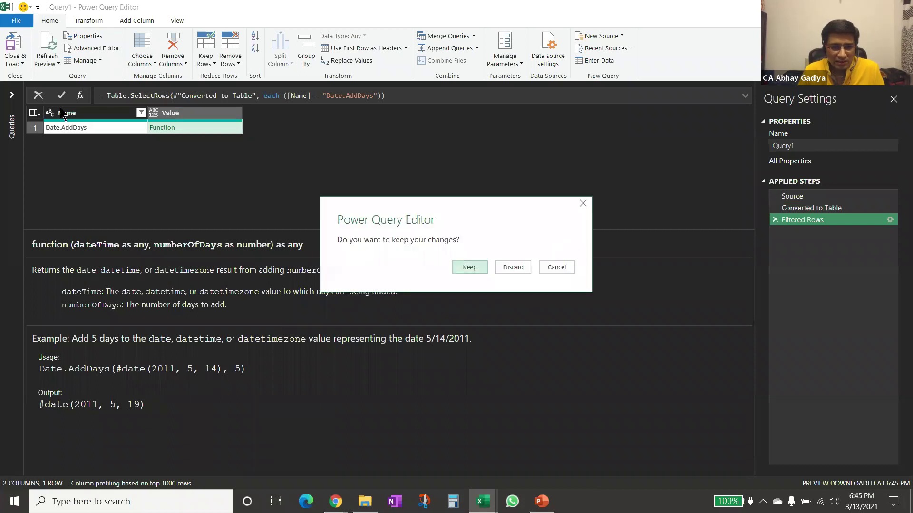
{"action": "left_click", "coordinate": [524, 275]}
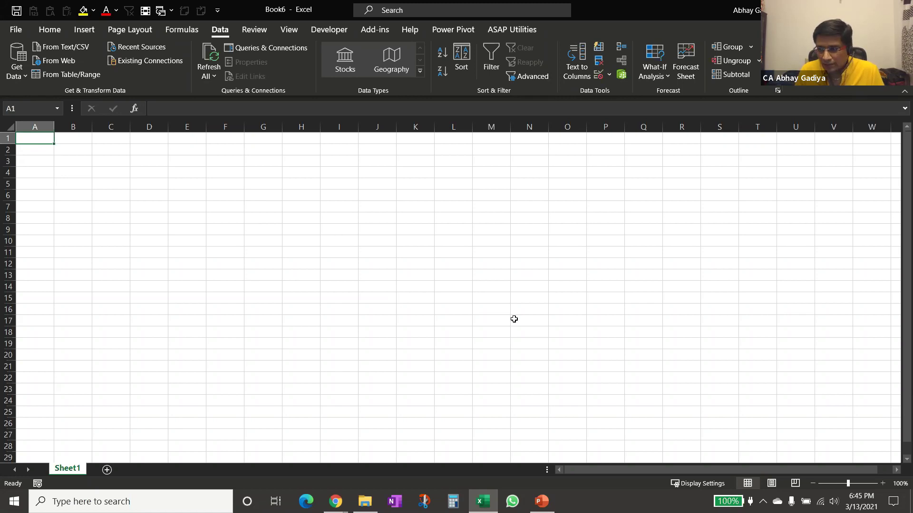
{"action": "left_click", "coordinate": [392, 287]}
{"action": "key", "text": "ctrl+w"}
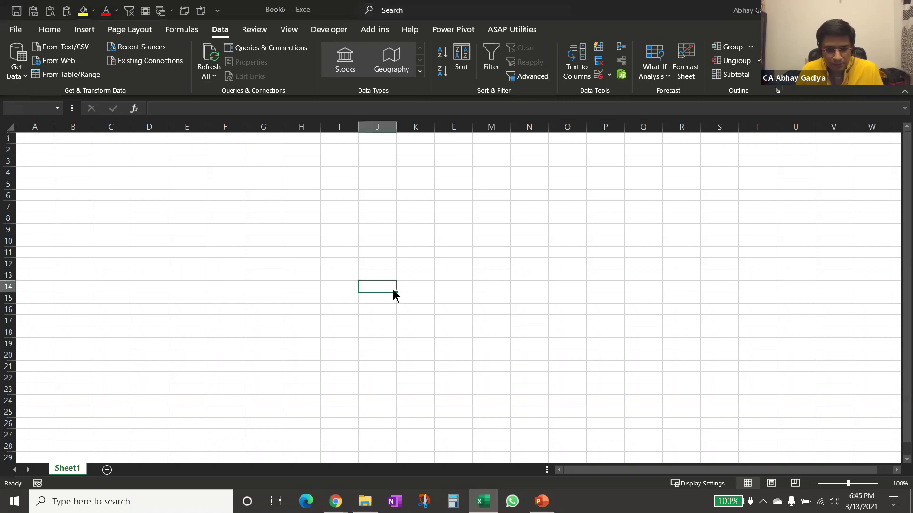
{"action": "left_click", "coordinate": [508, 323]}
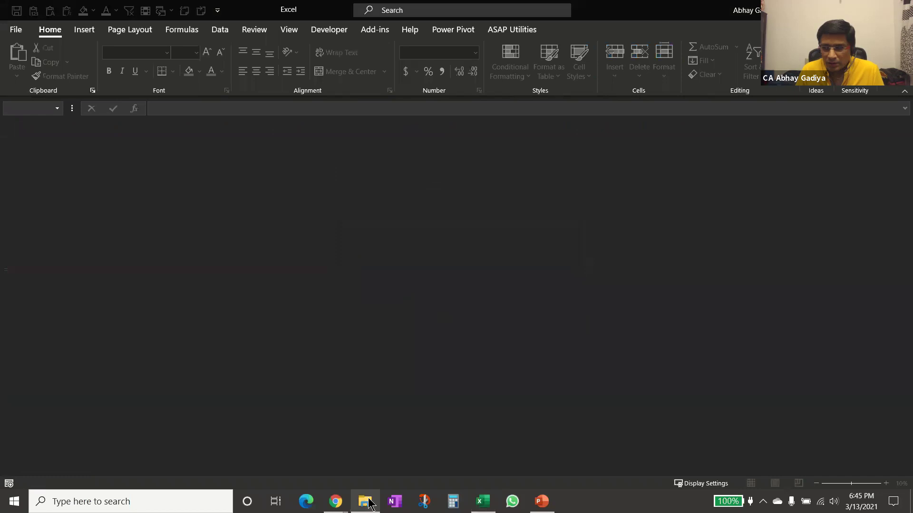
In File Explorer, go to the Case Studies folder under Borivali CPE and open the Payroll Data analysis workbook.
{"action": "left_click", "coordinate": [366, 502]}
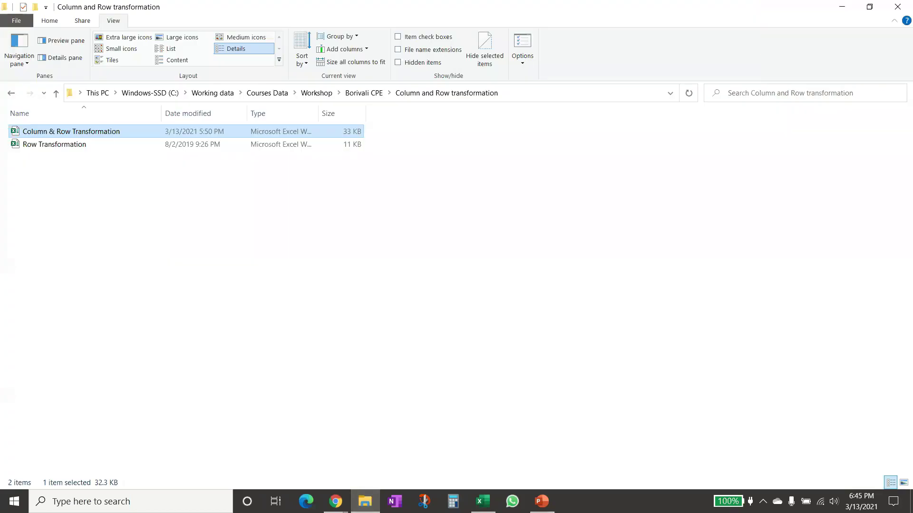
{"action": "left_click", "coordinate": [336, 501]}
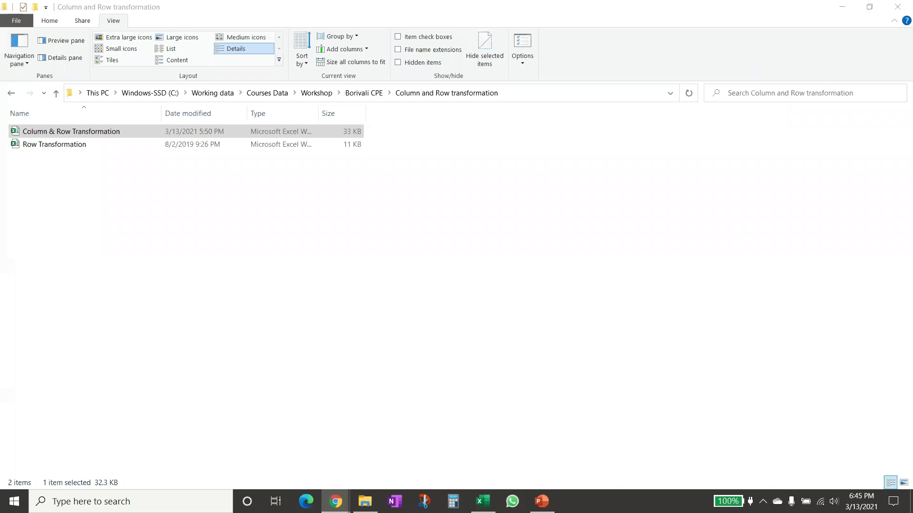
{"action": "left_click", "coordinate": [213, 191]}
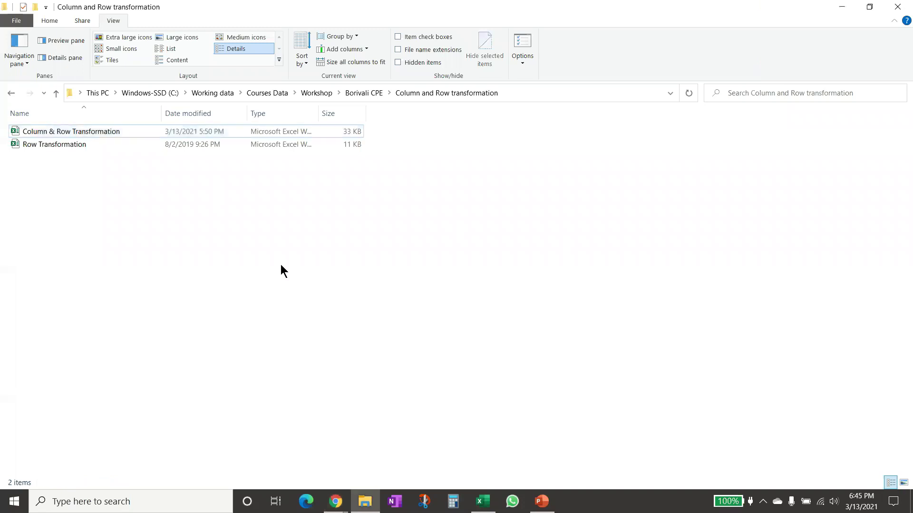
{"action": "key", "text": "alt+Up"}
{"action": "key", "text": "Down"}
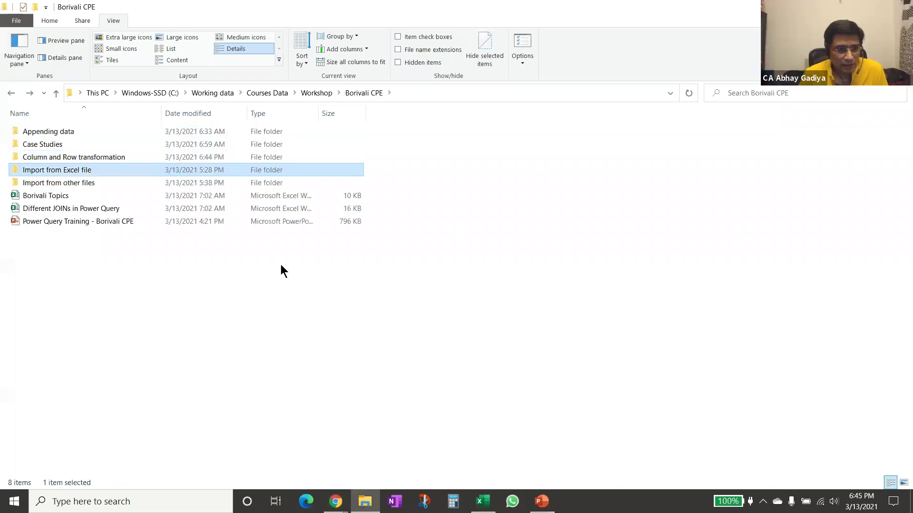
{"action": "key", "text": "Up"}
{"action": "key", "text": "Up"}
{"action": "key", "text": "Return"}
{"action": "key", "text": "Down"}
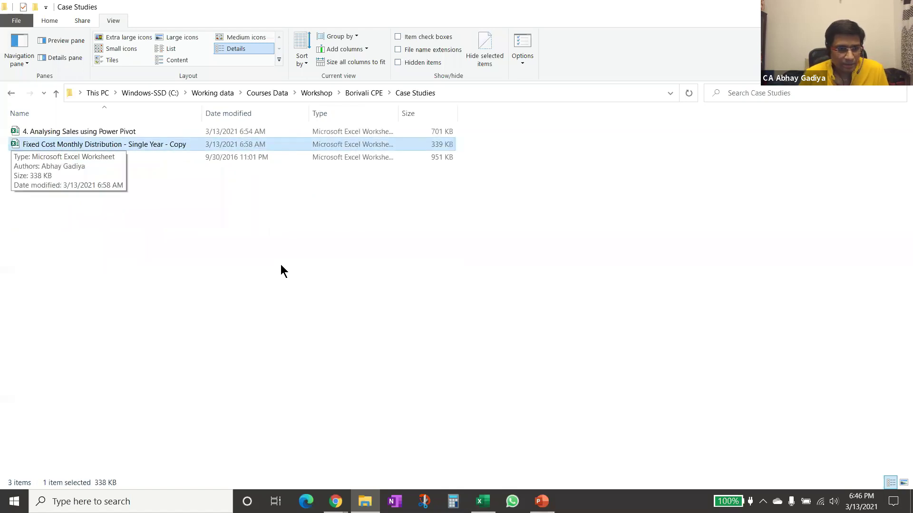
{"action": "key", "text": "Down"}
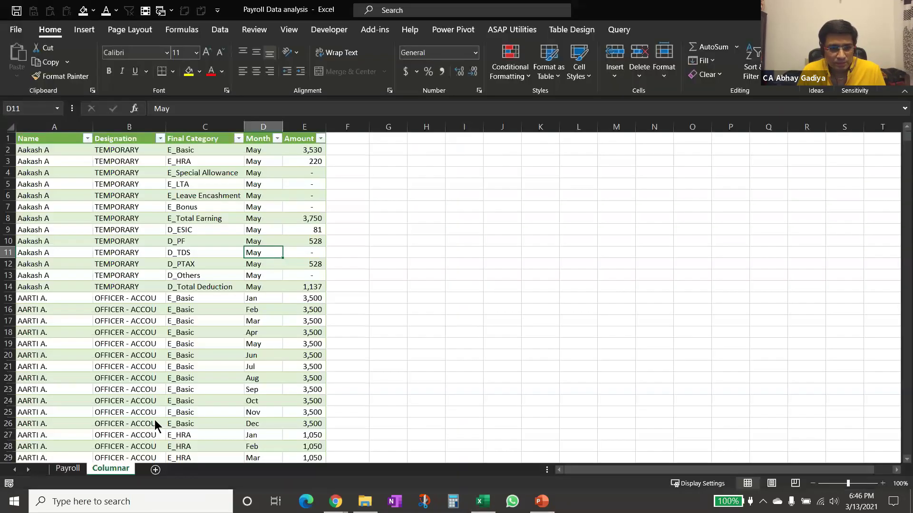
Show the Payroll sheet with the ribbon collapsed and the zoom at 115%, and browse the employee blocks.
{"action": "left_click", "coordinate": [69, 468]}
{"action": "left_click", "coordinate": [195, 219]}
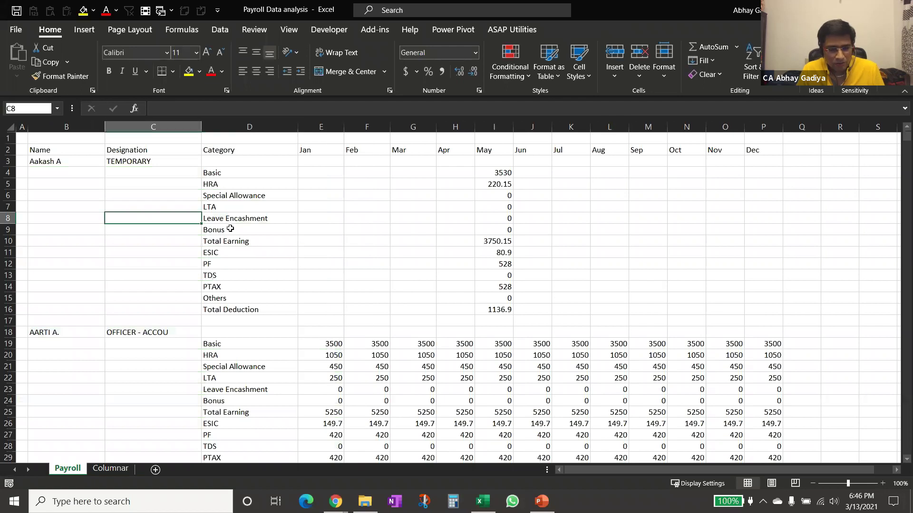
{"action": "key", "text": "ctrl+F1"}
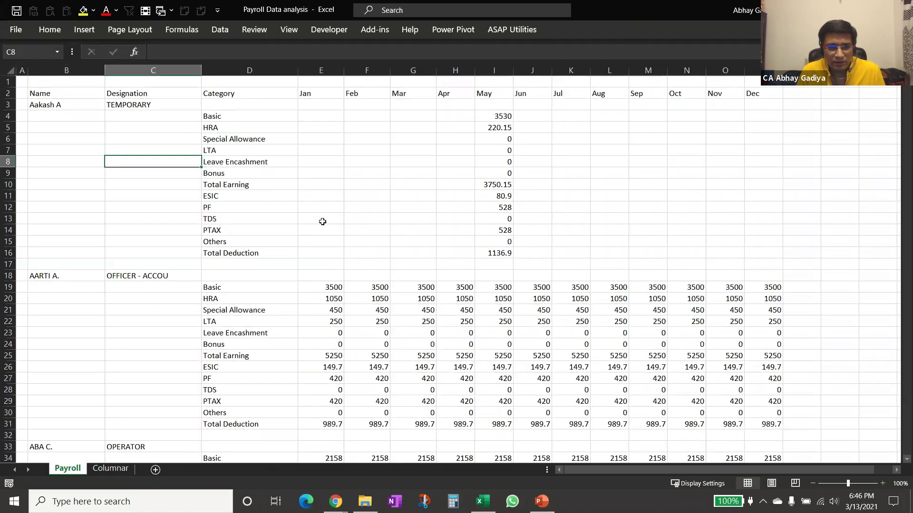
{"action": "scroll", "coordinate": [323, 221], "scroll_direction": "up", "scroll_amount": 1}
{"action": "left_click", "coordinate": [155, 199]}
{"action": "scroll", "coordinate": [155, 199], "scroll_direction": "down", "scroll_amount": 9}
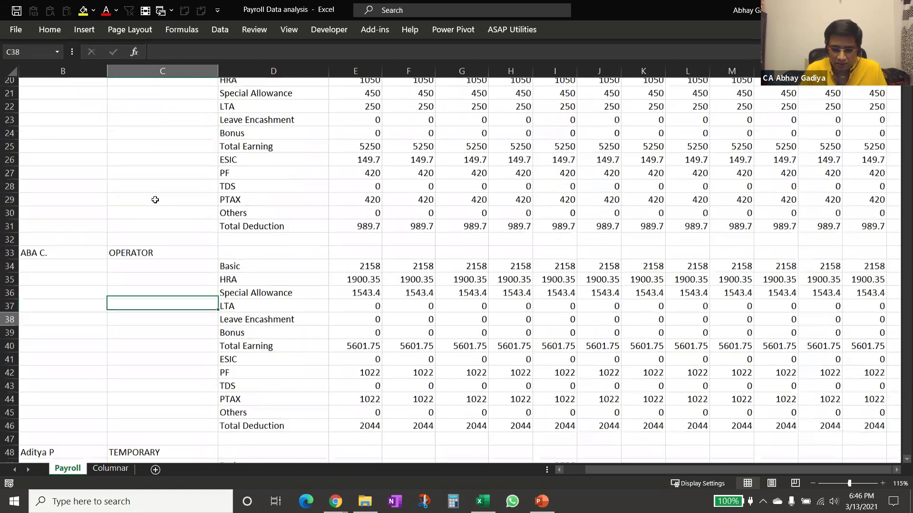
{"action": "key", "text": "ctrl+Home"}
Examine the Payroll layout: the Name, Designation and Category headers, the first employee's category items, and the Jan to Dec headers.
{"action": "left_click", "coordinate": [47, 98]}
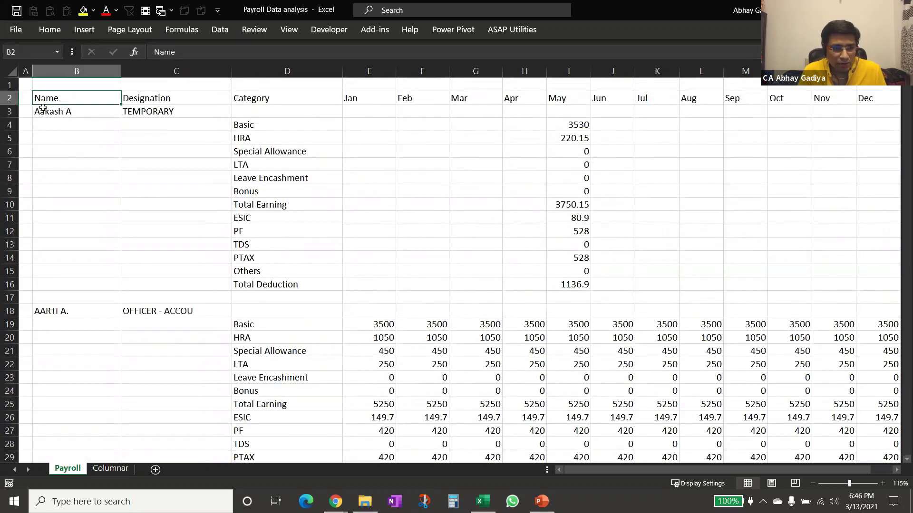
{"action": "left_click", "coordinate": [166, 102]}
{"action": "left_click", "coordinate": [250, 102]}
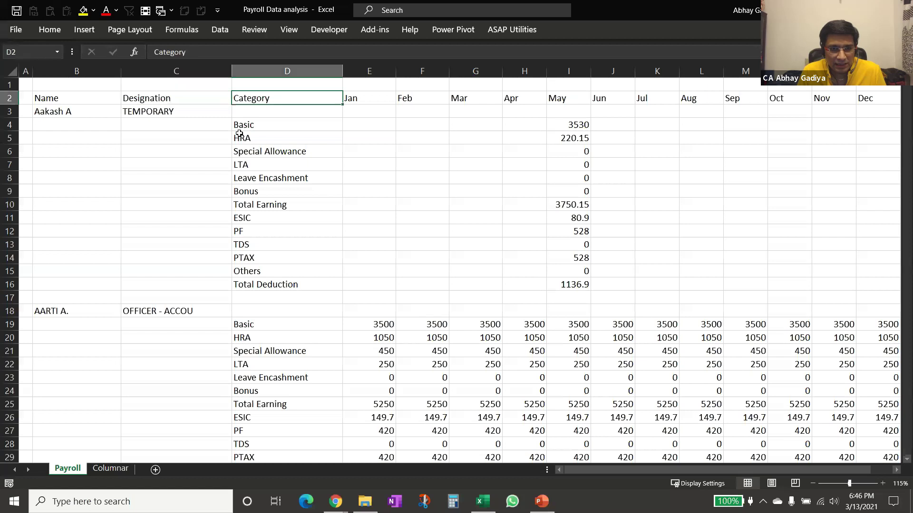
{"action": "left_click_drag", "start_coordinate": [243, 127], "coordinate": [261, 285]}
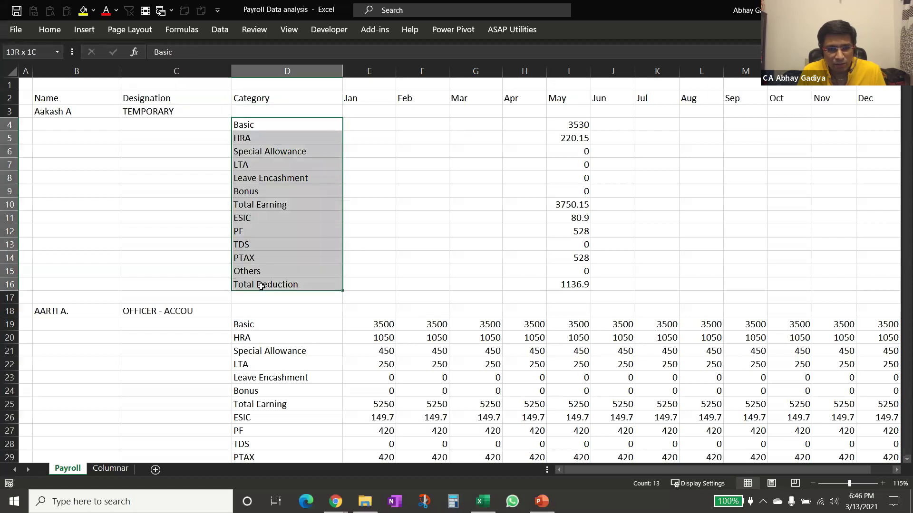
{"action": "left_click_drag", "start_coordinate": [370, 101], "coordinate": [879, 111]}
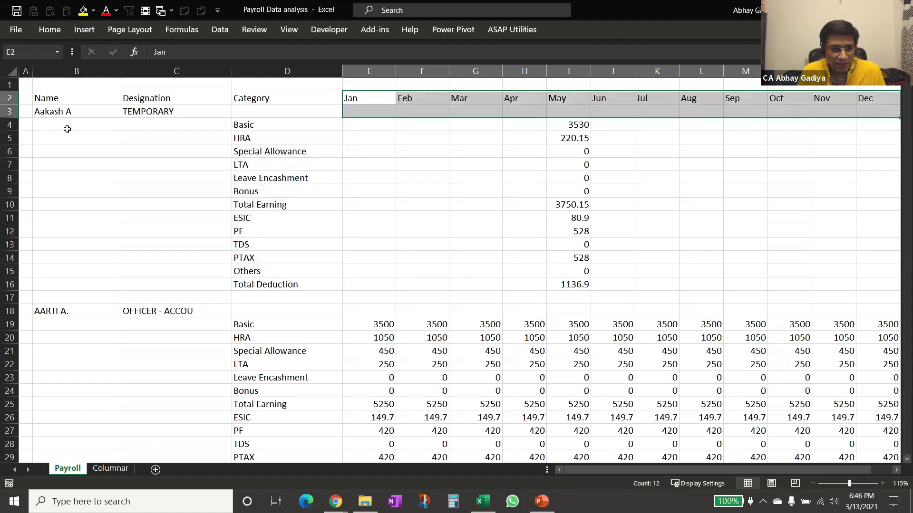
Highlight the blank cells B4:B16 under the first employee's name, and C4:C16 under the designation, to inspect the missing values.
{"action": "left_click", "coordinate": [80, 121]}
{"action": "key", "text": "Up"}
{"action": "key", "text": "Up"}
{"action": "key", "text": "Down"}
{"action": "key", "text": "Down"}
{"action": "key", "text": "shift+Down"}
{"action": "key", "text": "shift+Down"}
{"action": "key", "text": "shift+Down"}
{"action": "key", "text": "shift+Down"}
{"action": "key", "text": "shift+Down"}
{"action": "key", "text": "shift+Down"}
{"action": "key", "text": "shift+Down"}
{"action": "key", "text": "shift+Down"}
{"action": "key", "text": "shift+Down"}
{"action": "key", "text": "shift+Down"}
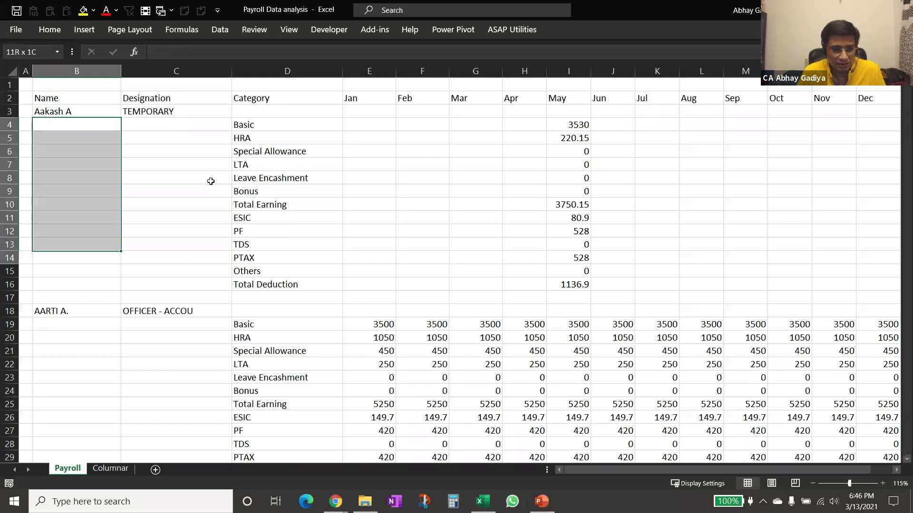
{"action": "key", "text": "shift+Down"}
{"action": "key", "text": "shift+Down"}
{"action": "key", "text": "shift+Down"}
{"action": "key", "text": "Right"}
{"action": "key", "text": "shift+Down"}
{"action": "key", "text": "shift+Down"}
{"action": "key", "text": "shift+Down"}
{"action": "key", "text": "shift+Down"}
{"action": "key", "text": "shift+Down"}
{"action": "key", "text": "shift+Down"}
{"action": "key", "text": "shift+Down"}
{"action": "key", "text": "shift+Down"}
{"action": "key", "text": "shift+Down"}
{"action": "key", "text": "shift+Down"}
{"action": "key", "text": "shift+Down"}
{"action": "key", "text": "shift+Down"}
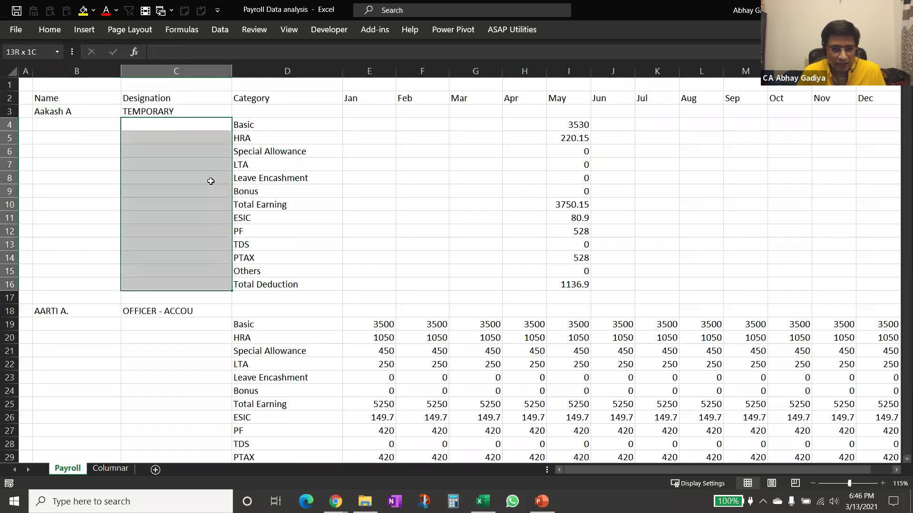
Highlight the Jan to Dec month headers and the blank name cells B34:B46 to examine how the layout repeats for each employee.
{"action": "left_click_drag", "start_coordinate": [383, 99], "coordinate": [871, 98]}
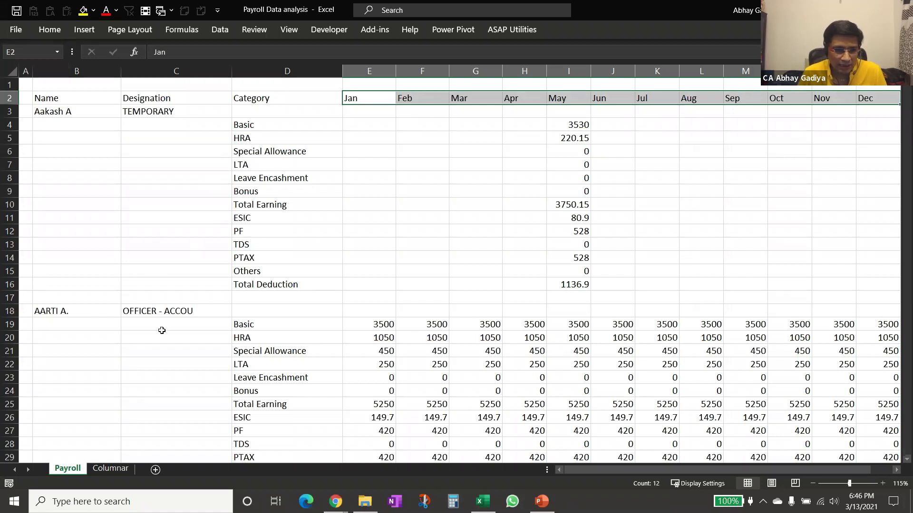
{"action": "scroll", "coordinate": [161, 331], "scroll_direction": "down", "scroll_amount": 1}
{"action": "scroll", "coordinate": [162, 331], "scroll_direction": "down", "scroll_amount": 6}
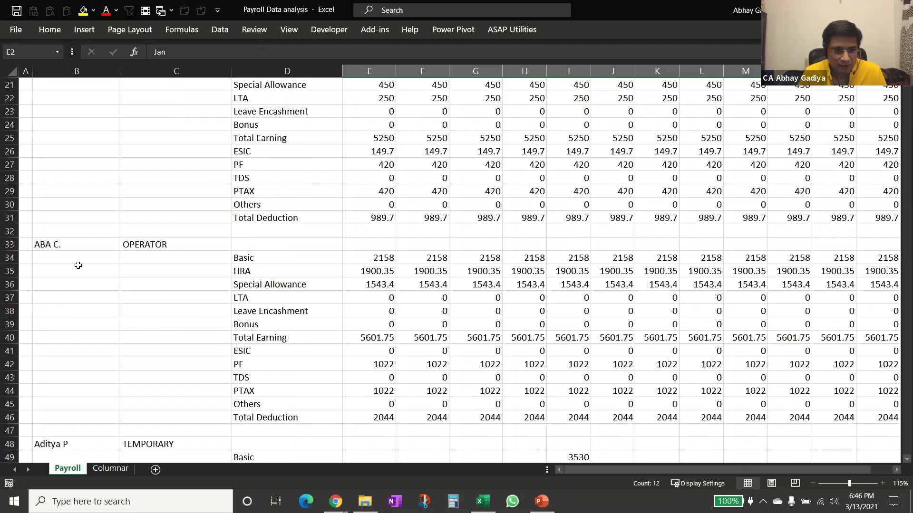
{"action": "left_click_drag", "start_coordinate": [78, 265], "coordinate": [74, 418]}
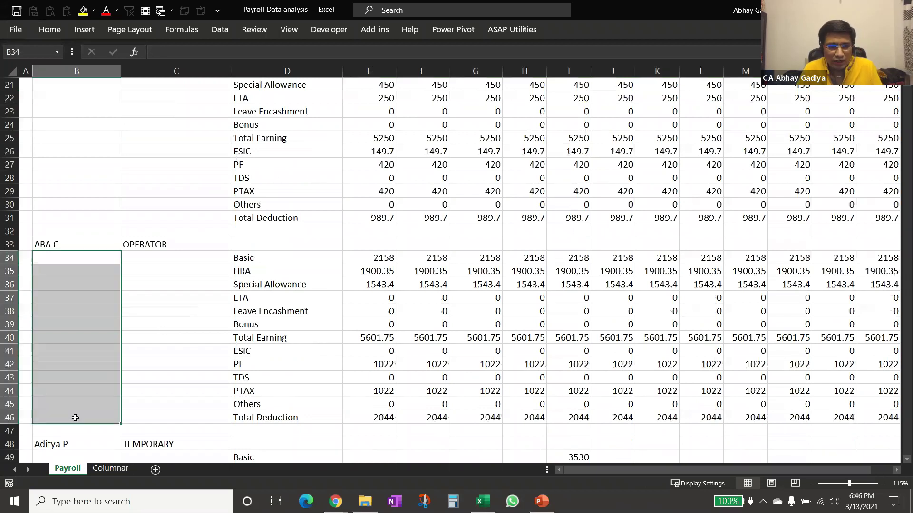
{"action": "scroll", "coordinate": [258, 322], "scroll_direction": "up", "scroll_amount": 7}
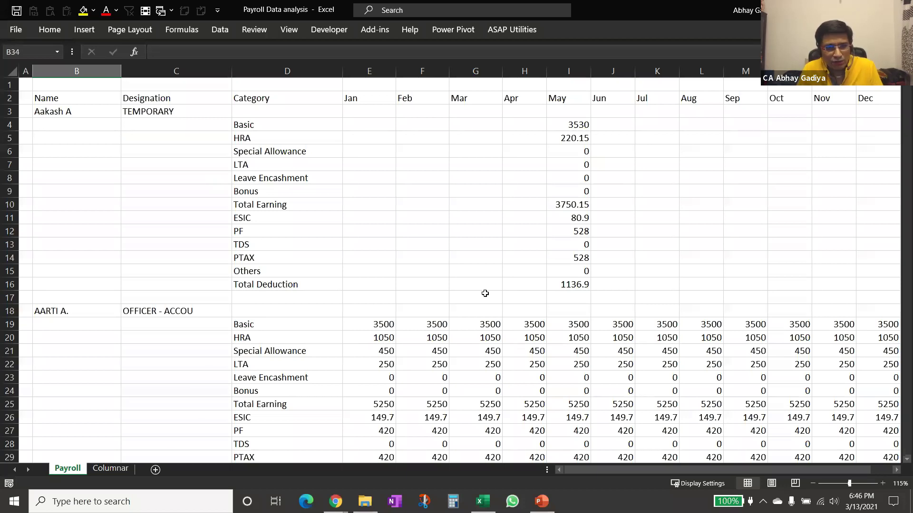
Examine the target layout on the Columnar sheet, with its Name, Designation, Final Category, Month and Amount columns.
{"action": "left_click", "coordinate": [119, 474]}
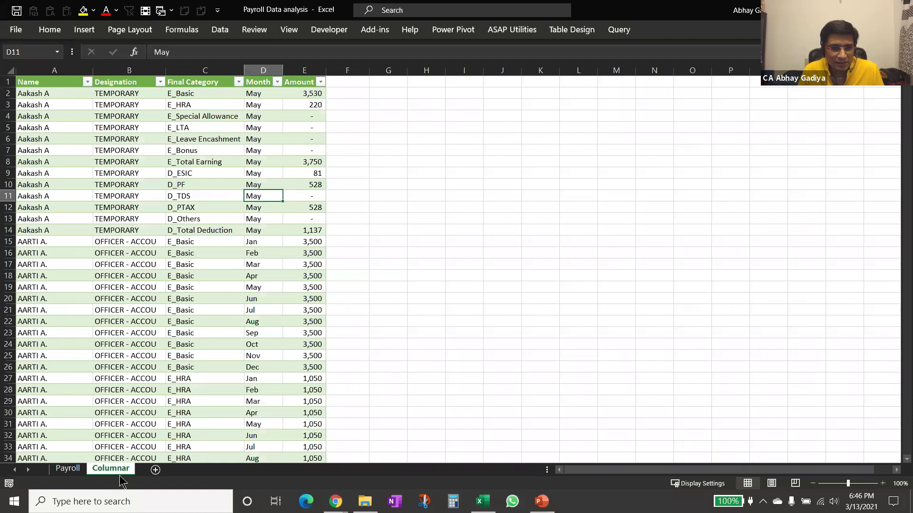
{"action": "left_click", "coordinate": [138, 243]}
{"action": "scroll", "coordinate": [153, 268], "scroll_direction": "up", "scroll_amount": 2}
{"action": "left_click", "coordinate": [202, 179]}
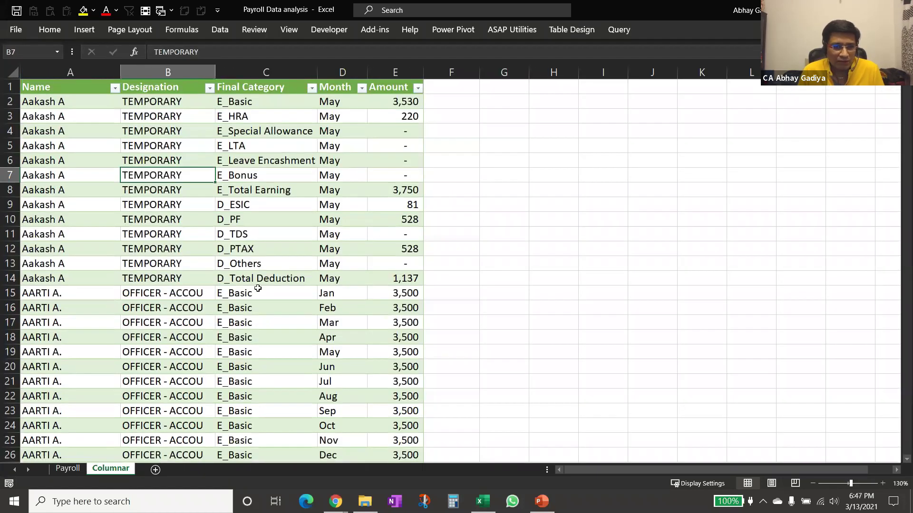
Select the whole Payroll_Data range on the Payroll sheet, starting from the Name header, and bring it into Power Query.
{"action": "left_click", "coordinate": [69, 469]}
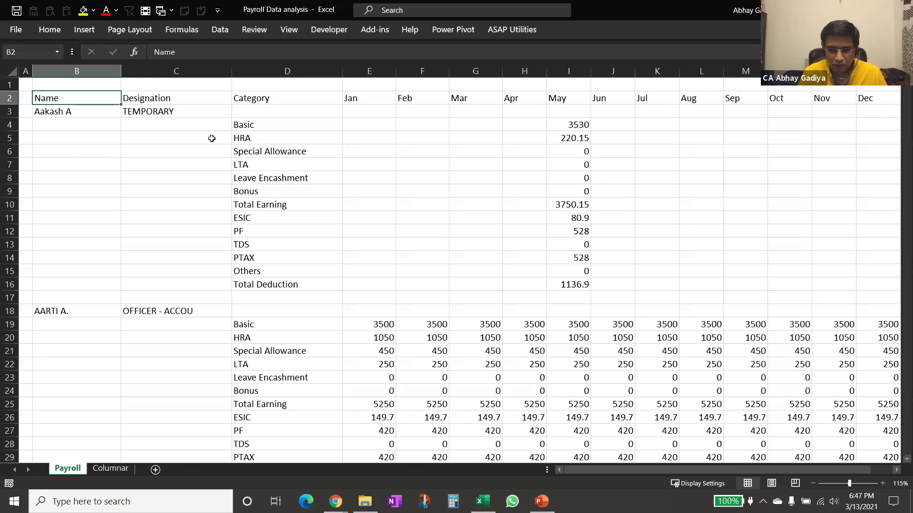
{"action": "key", "text": "ctrl+shift+End"}
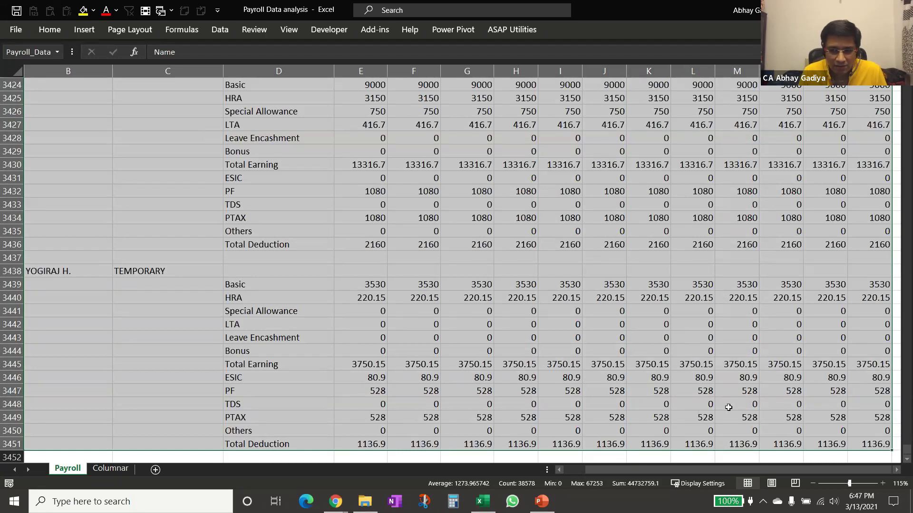
{"action": "left_click", "coordinate": [59, 53]}
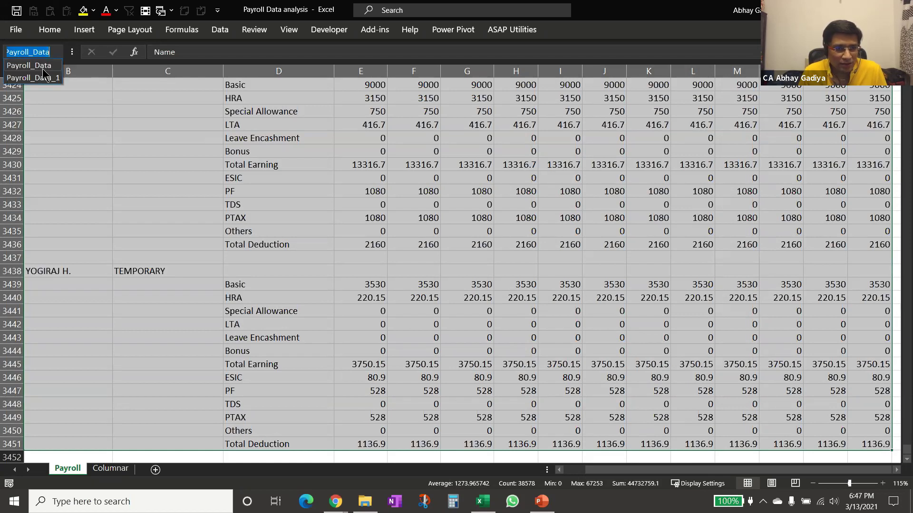
{"action": "left_click", "coordinate": [43, 67]}
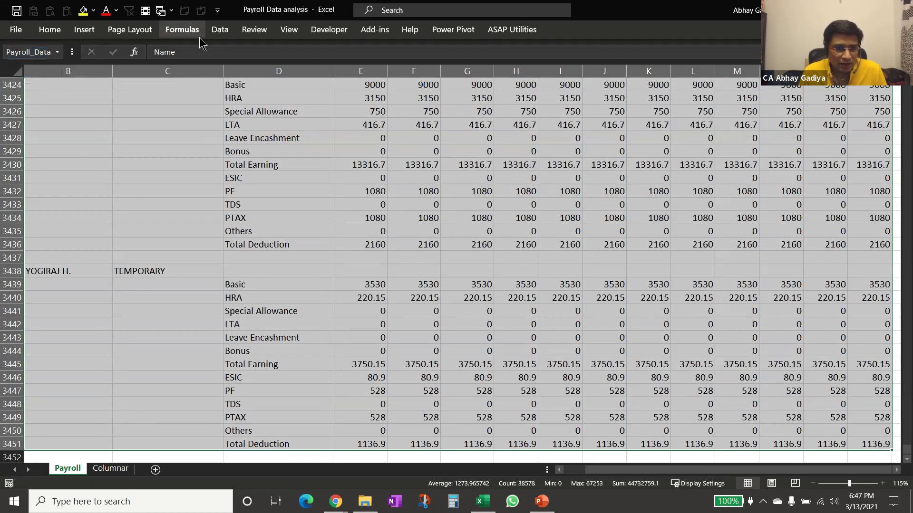
{"action": "left_click", "coordinate": [220, 29]}
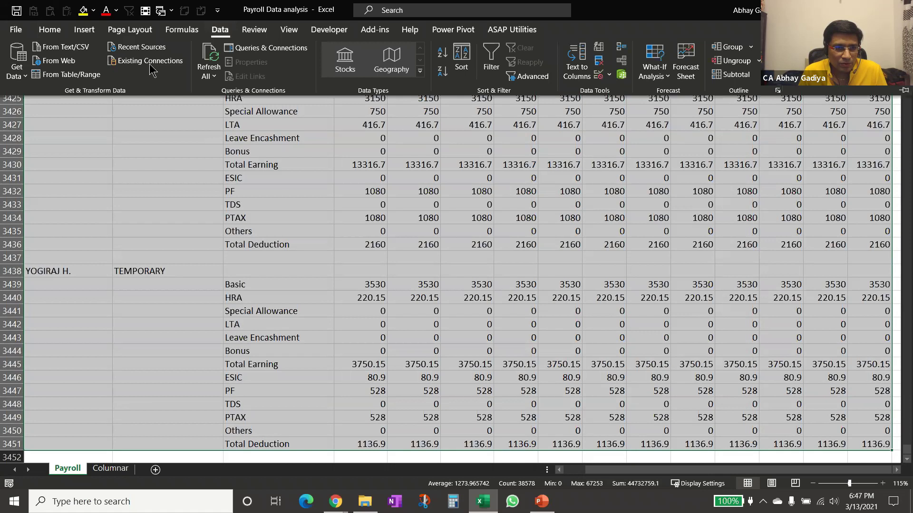
{"action": "left_click", "coordinate": [76, 76]}
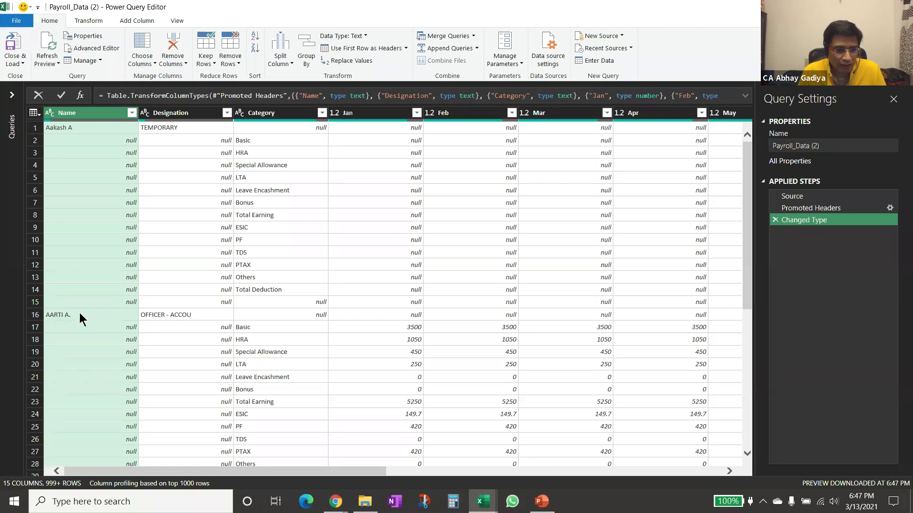
Fill down the null cells in the Name column and in the Designation column.
{"action": "scroll", "coordinate": [79, 312], "scroll_direction": "down", "scroll_amount": 4}
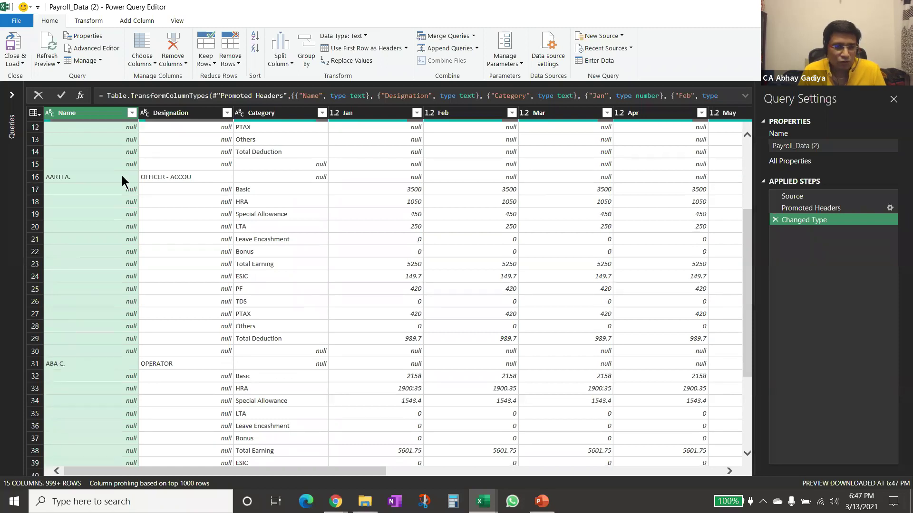
{"action": "scroll", "coordinate": [122, 182], "scroll_direction": "up", "scroll_amount": 4}
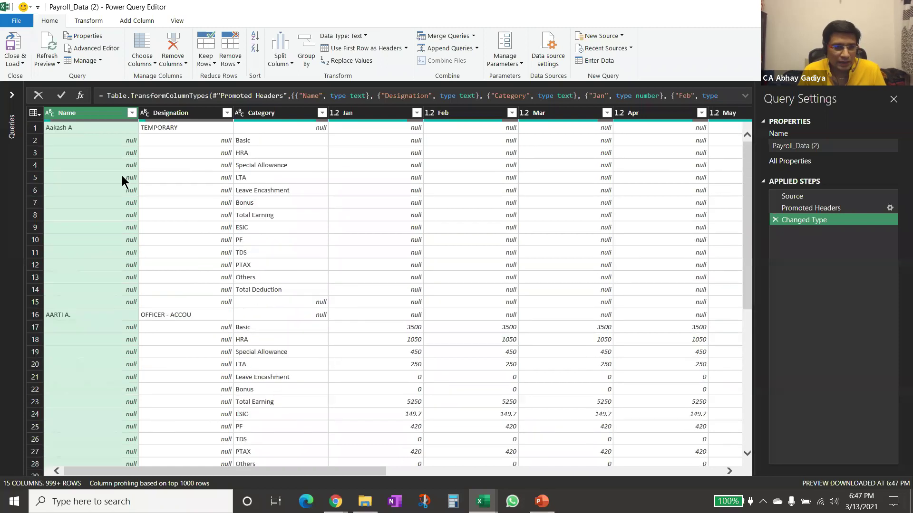
{"action": "left_click", "coordinate": [96, 22]}
{"action": "left_click", "coordinate": [203, 48]}
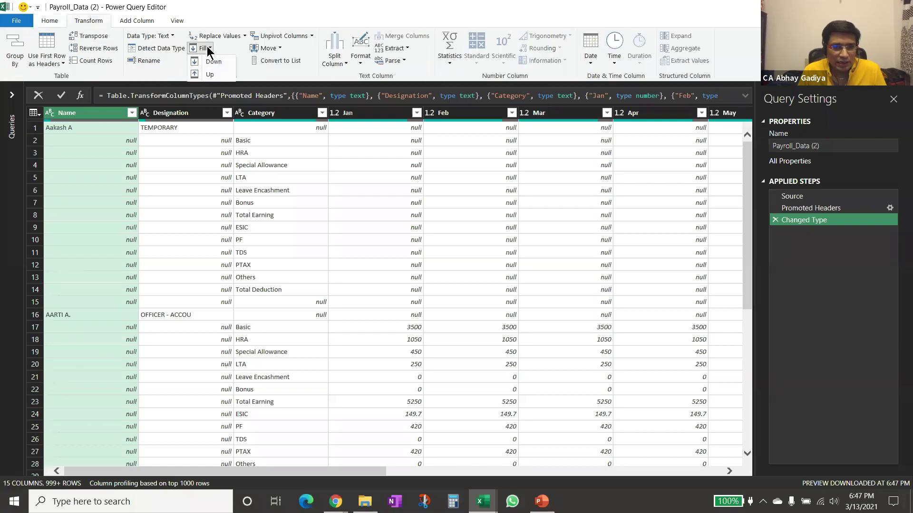
{"action": "left_click", "coordinate": [213, 62]}
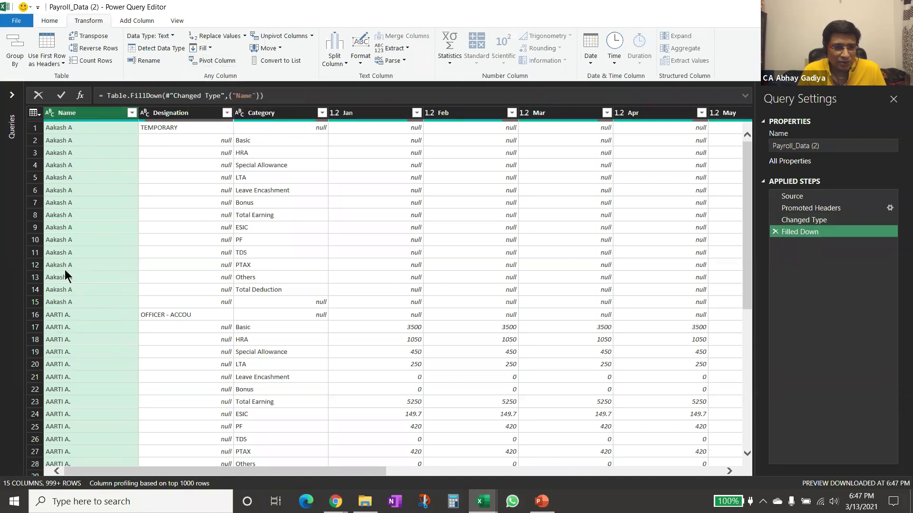
{"action": "left_click", "coordinate": [177, 115]}
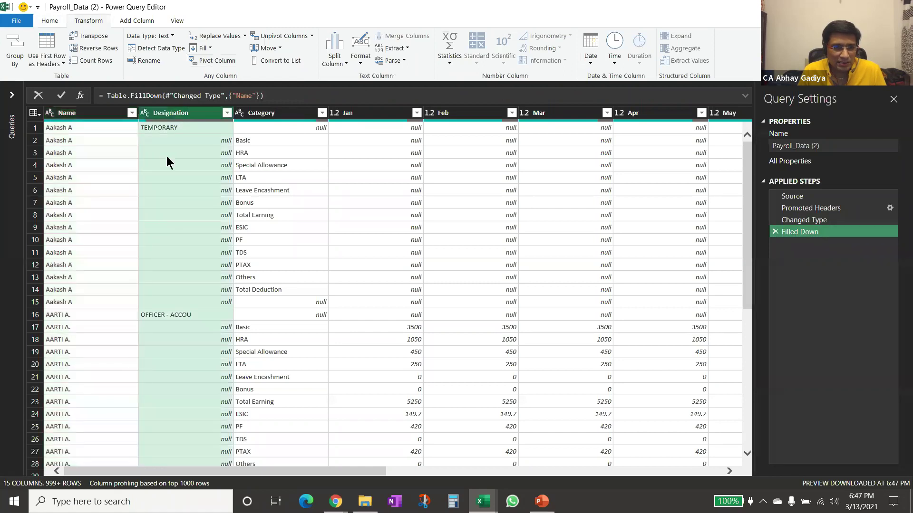
{"action": "left_click", "coordinate": [200, 48]}
{"action": "left_click", "coordinate": [217, 62]}
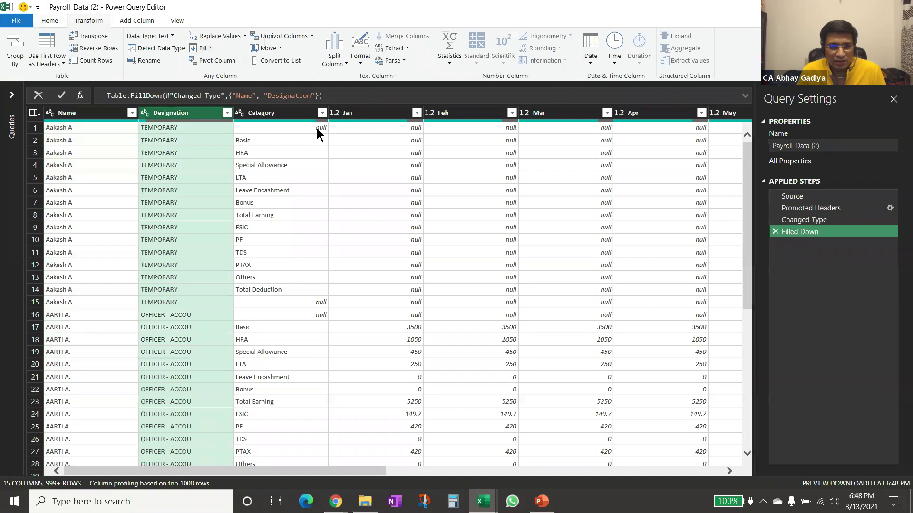
Filter the null rows out of the Category column.
{"action": "left_click", "coordinate": [321, 113]}
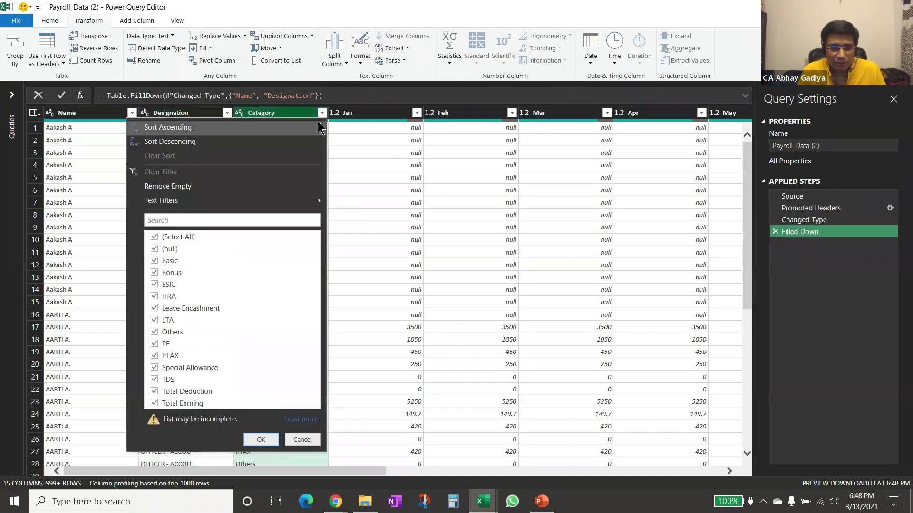
{"action": "left_click", "coordinate": [154, 248]}
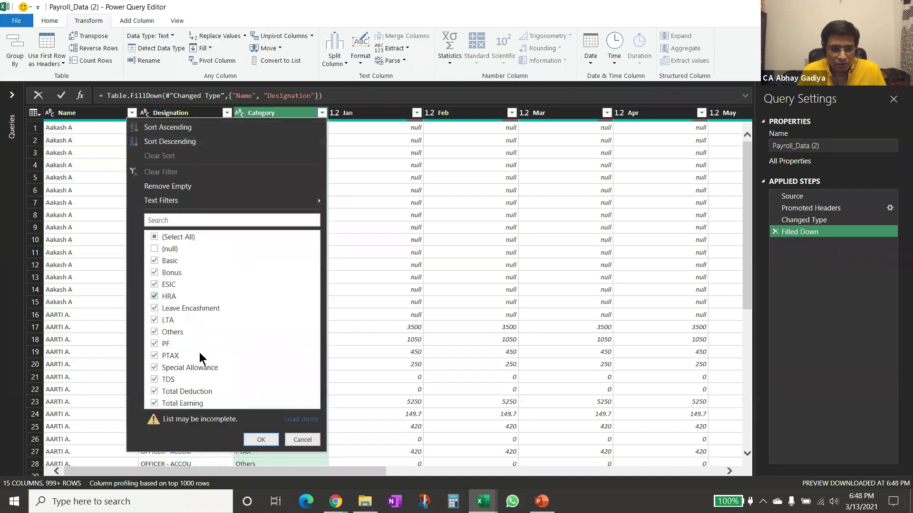
{"action": "left_click", "coordinate": [262, 438]}
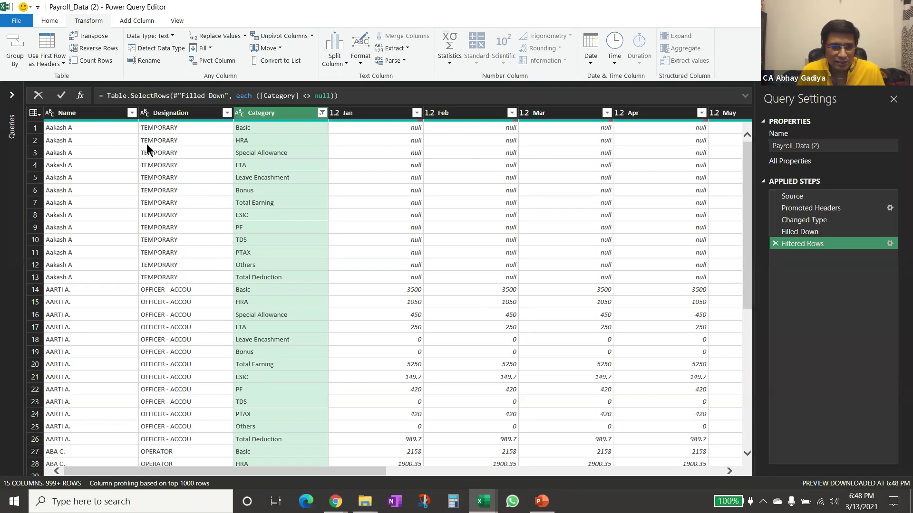
Try to unpivot the Name, Designation and Category columns, and delete that applied step.
{"action": "left_click", "coordinate": [86, 114]}
{"action": "left_click", "coordinate": [178, 115], "text": "ctrl"}
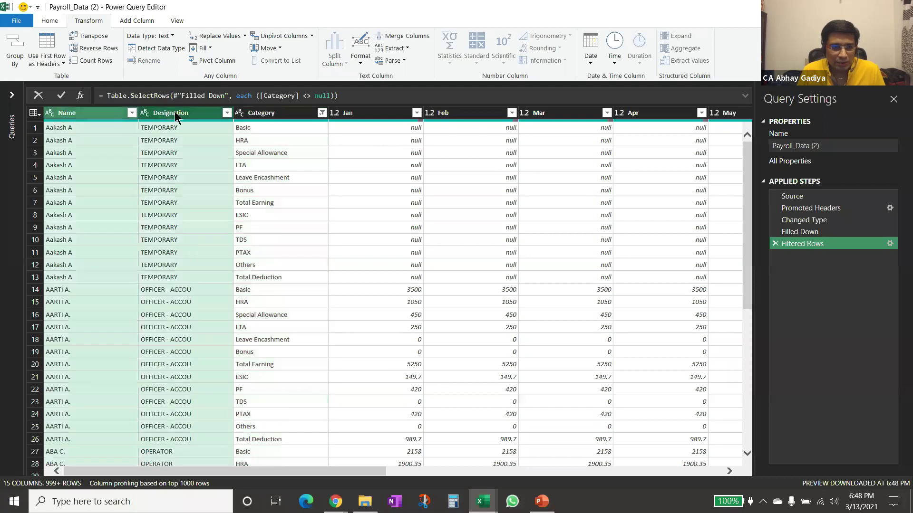
{"action": "left_click", "coordinate": [261, 114], "text": "ctrl"}
{"action": "right_click", "coordinate": [271, 115]}
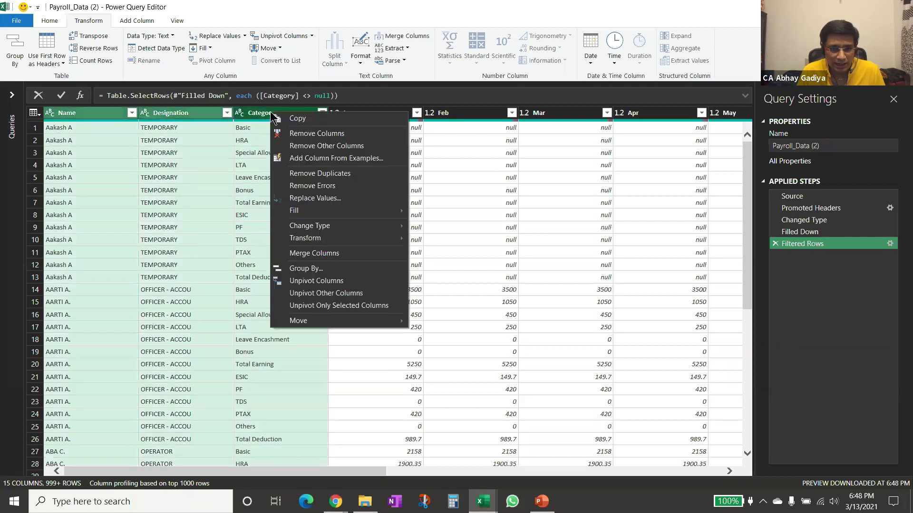
{"action": "left_click", "coordinate": [325, 281]}
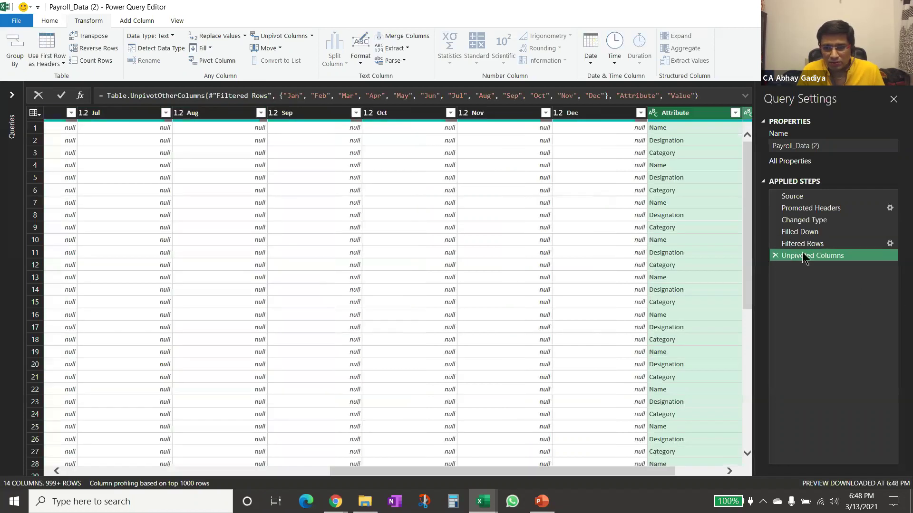
{"action": "left_click", "coordinate": [774, 255]}
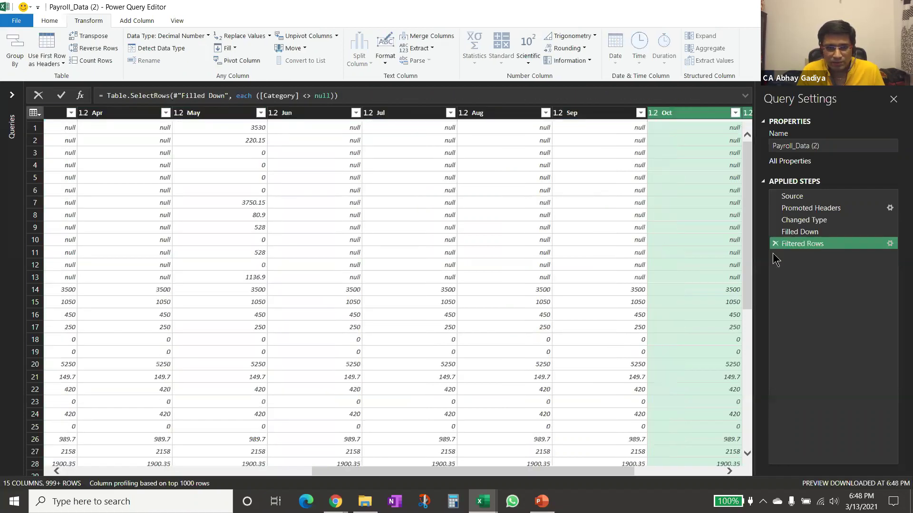
Unpivot all columns other than Name, Designation and Category.
{"action": "left_click", "coordinate": [260, 470]}
{"action": "left_click", "coordinate": [102, 133]}
{"action": "left_click", "coordinate": [175, 117], "text": "shift"}
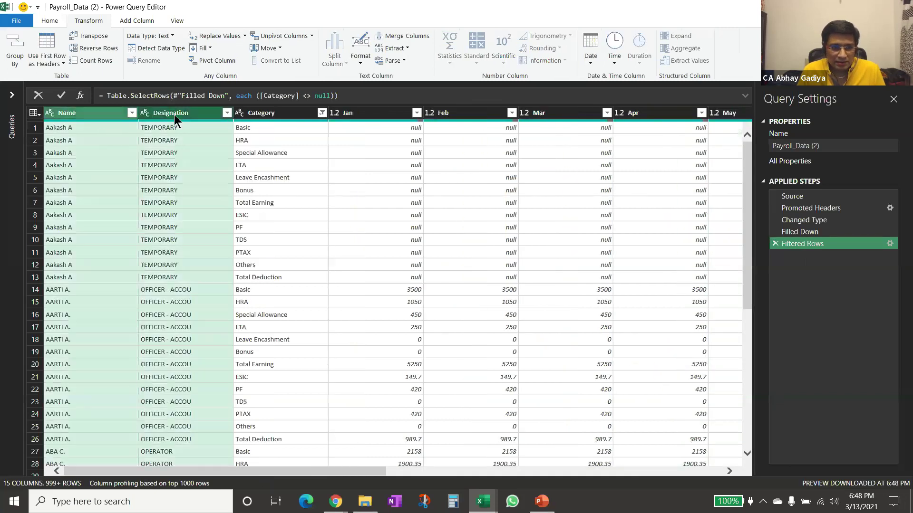
{"action": "left_click", "coordinate": [288, 115], "text": "shift"}
{"action": "right_click", "coordinate": [290, 115]}
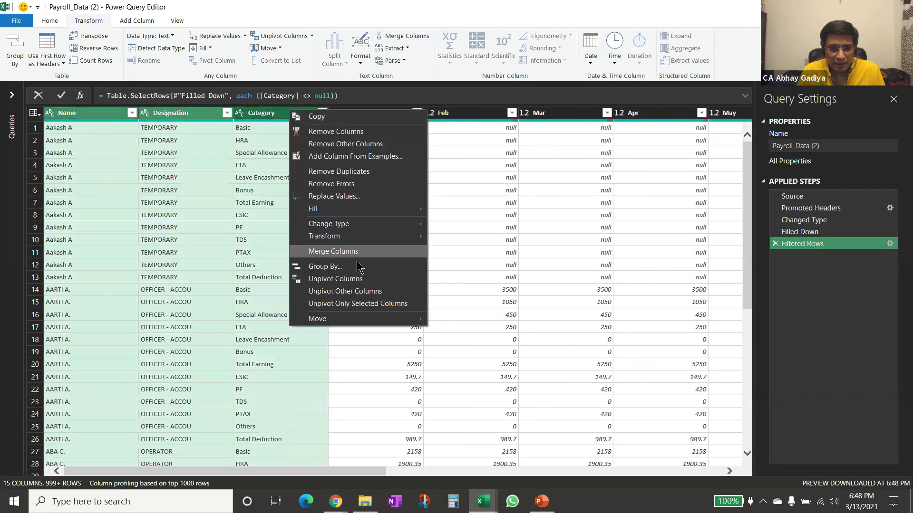
{"action": "left_click", "coordinate": [359, 298]}
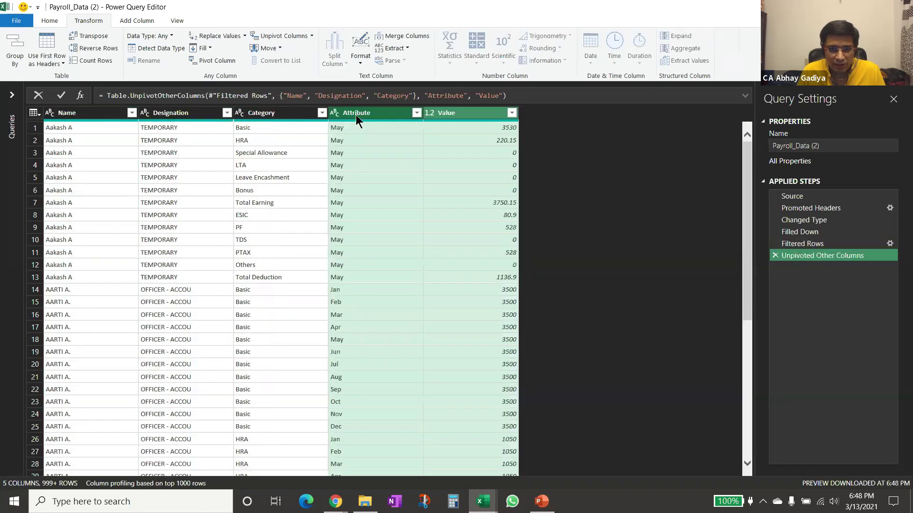
Rename the Attribute column as Month and the Value column as Amount.
{"action": "double_click", "coordinate": [357, 114]}
{"action": "type", "text": "Mo"}
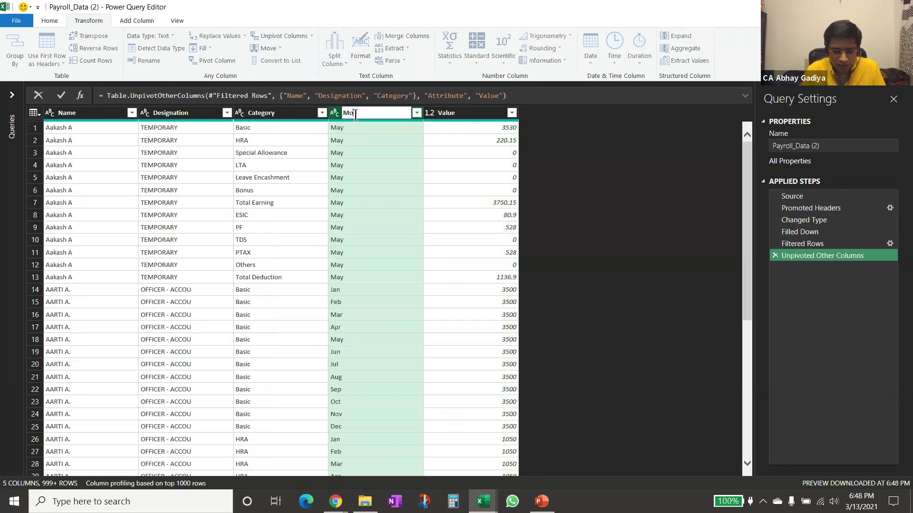
{"action": "type", "text": "nth"}
{"action": "key", "text": "Return"}
{"action": "double_click", "coordinate": [457, 112]}
{"action": "type", "text": "Amoun"}
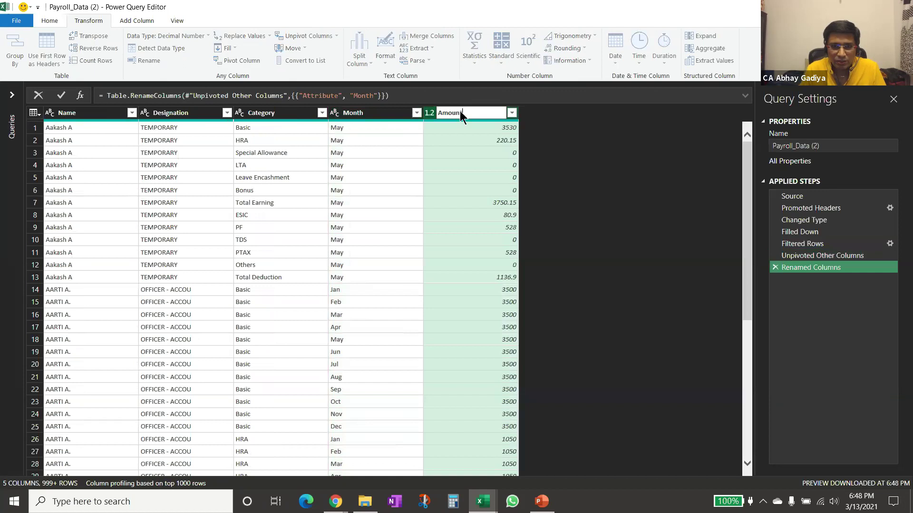
{"action": "type", "text": "t"}
{"action": "key", "text": "Return"}
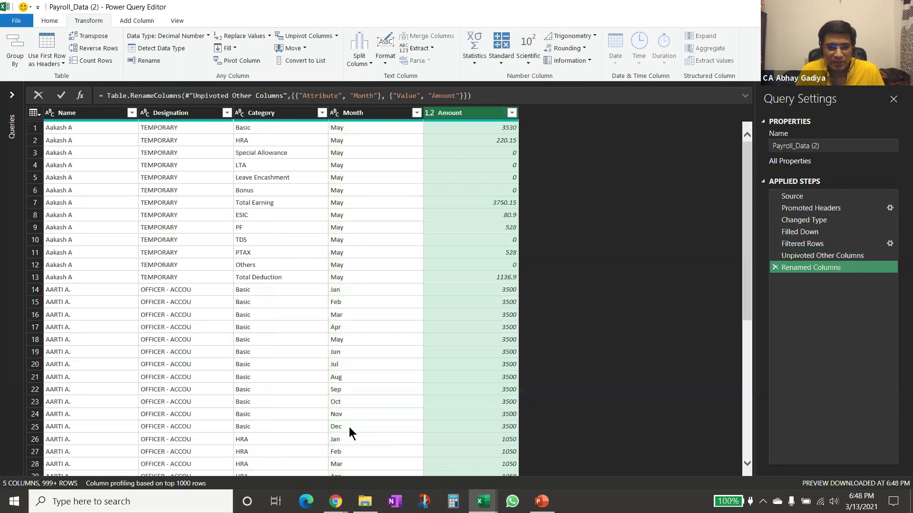
Close the query editor and load the transformed payroll data into the workbook.
{"action": "left_click", "coordinate": [53, 20]}
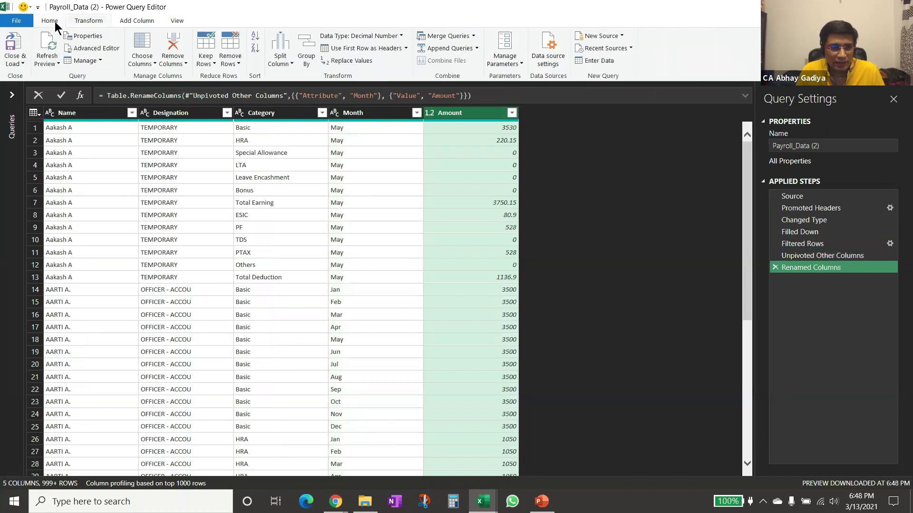
{"action": "left_click", "coordinate": [15, 44]}
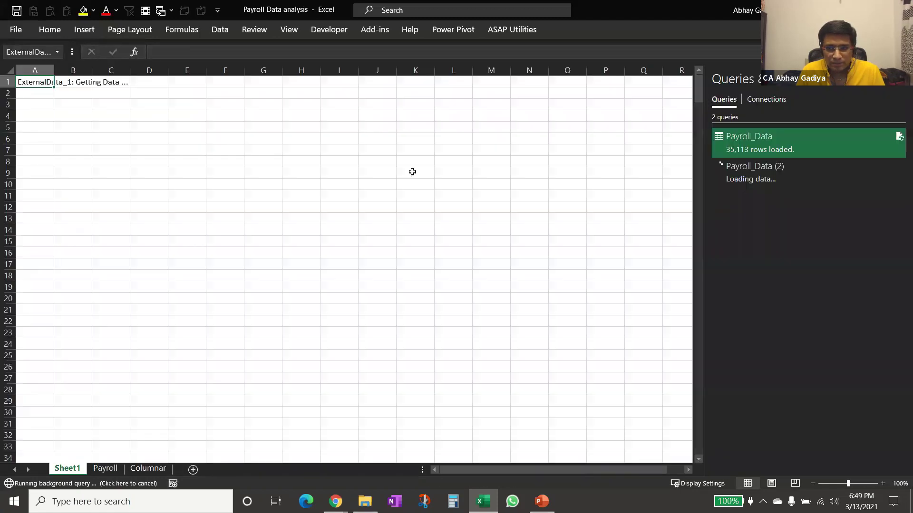
Insert a PivotTable on a new worksheet from the loaded Payroll_Data__2 table.
{"action": "key", "text": "alt+a"}
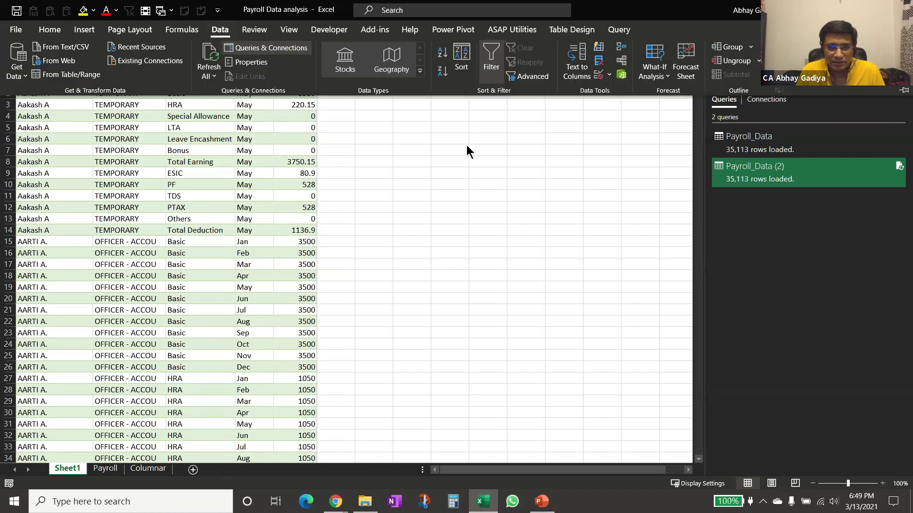
{"action": "left_click", "coordinate": [84, 29]}
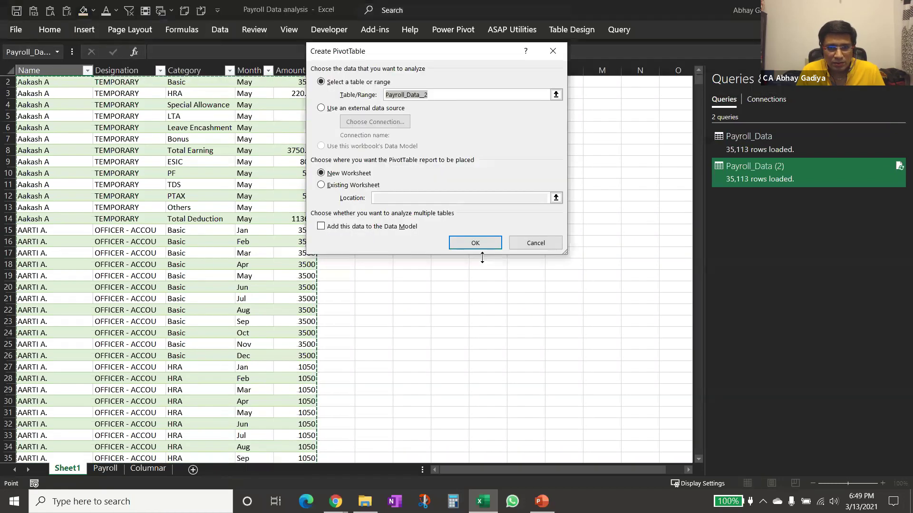
{"action": "left_click", "coordinate": [474, 243]}
Lay out the PivotTable with Designation in rows, Category in columns and sum of Amount as values, and close the side panes.
{"action": "left_click_drag", "start_coordinate": [741, 148], "coordinate": [760, 412]}
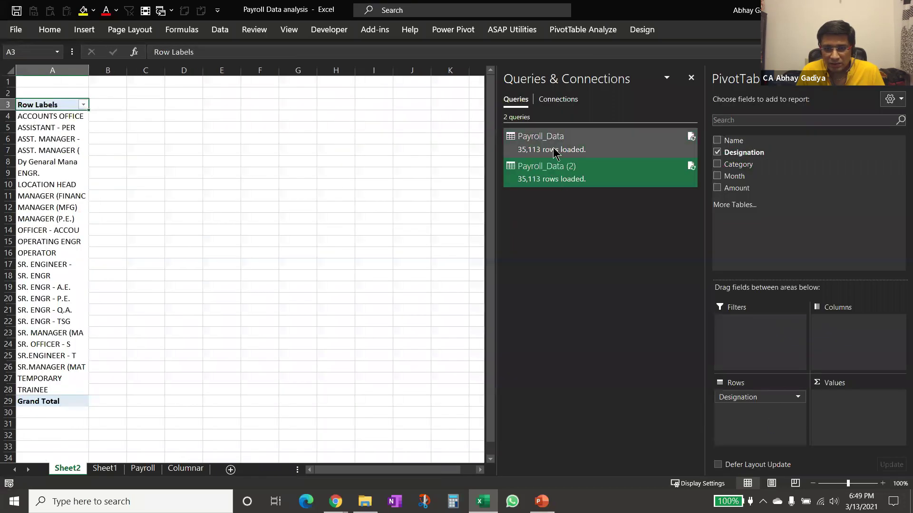
{"action": "left_click_drag", "start_coordinate": [732, 188], "coordinate": [836, 394]}
{"action": "left_click_drag", "start_coordinate": [743, 168], "coordinate": [859, 357]}
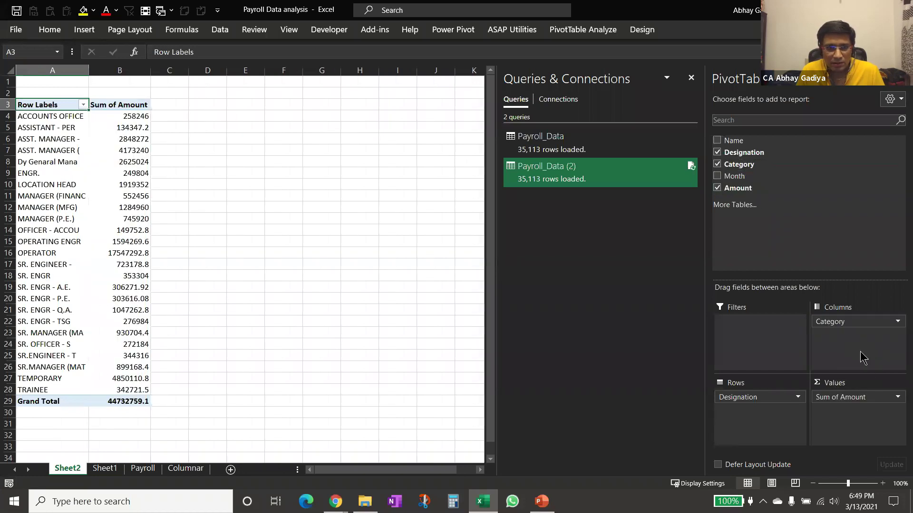
{"action": "left_click", "coordinate": [901, 79]}
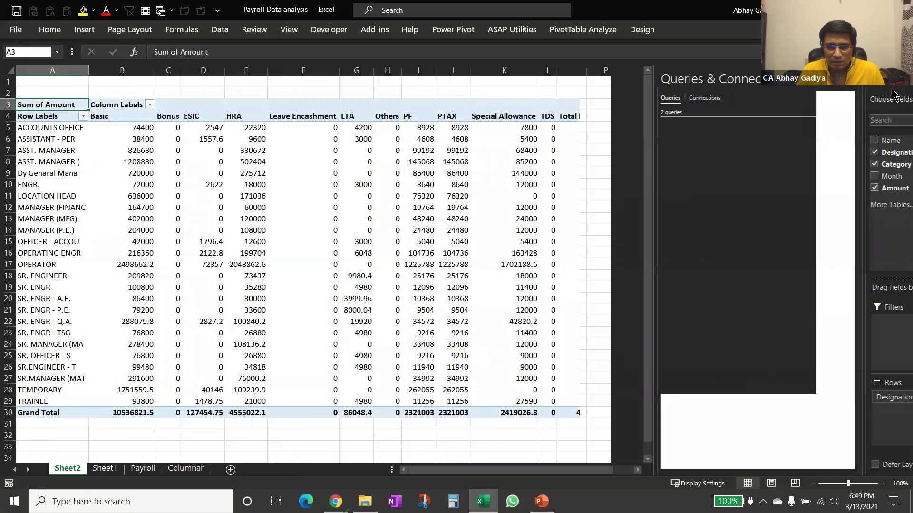
{"action": "left_click", "coordinate": [901, 81]}
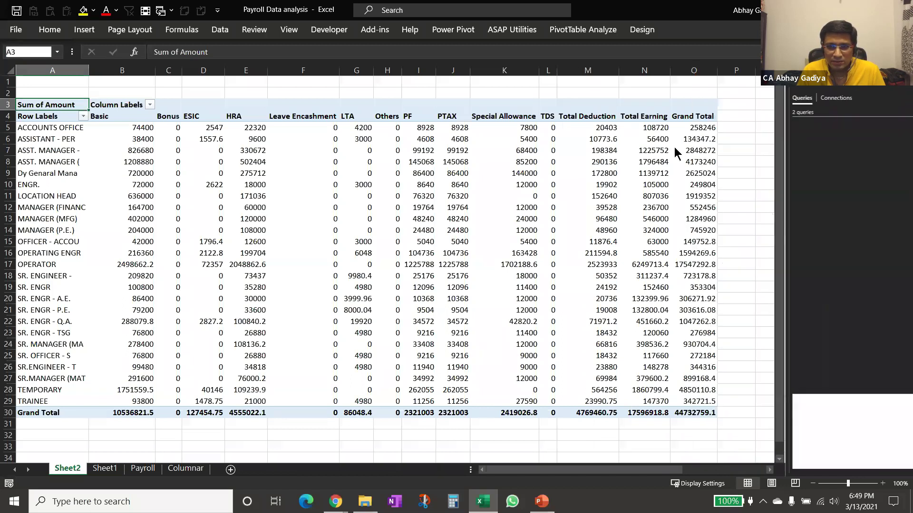
{"action": "left_click", "coordinate": [234, 227]}
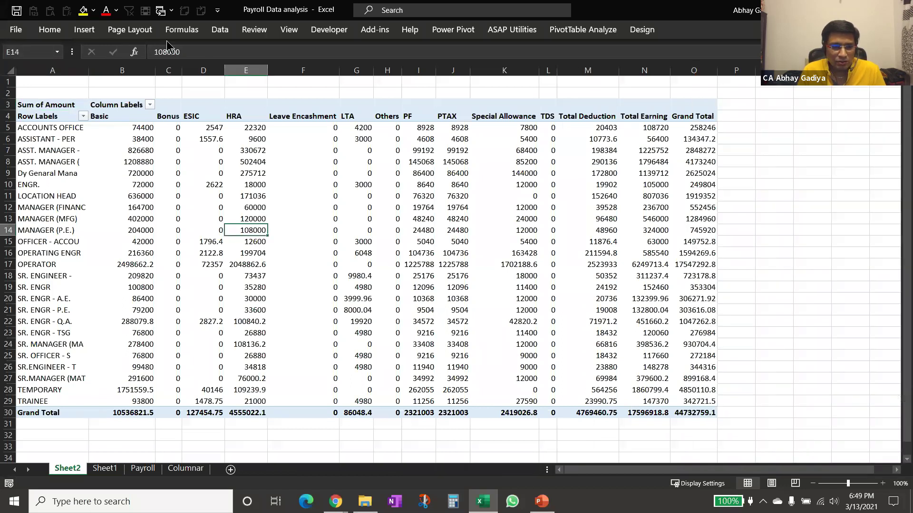
Reopen the list of workbook queries, review the applied steps of the Payroll_Data (2) query, and close its editor.
{"action": "left_click", "coordinate": [219, 31]}
{"action": "double_click", "coordinate": [220, 30]}
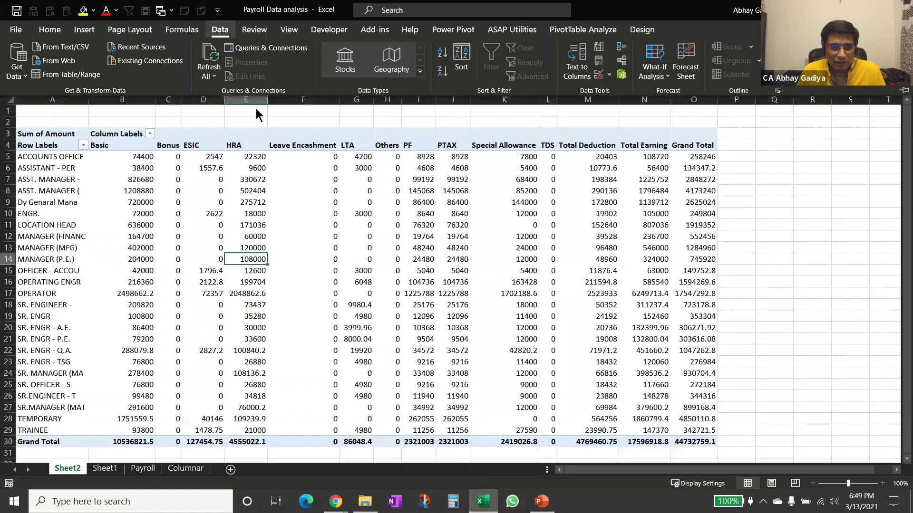
{"action": "left_click", "coordinate": [267, 47]}
{"action": "double_click", "coordinate": [762, 223]}
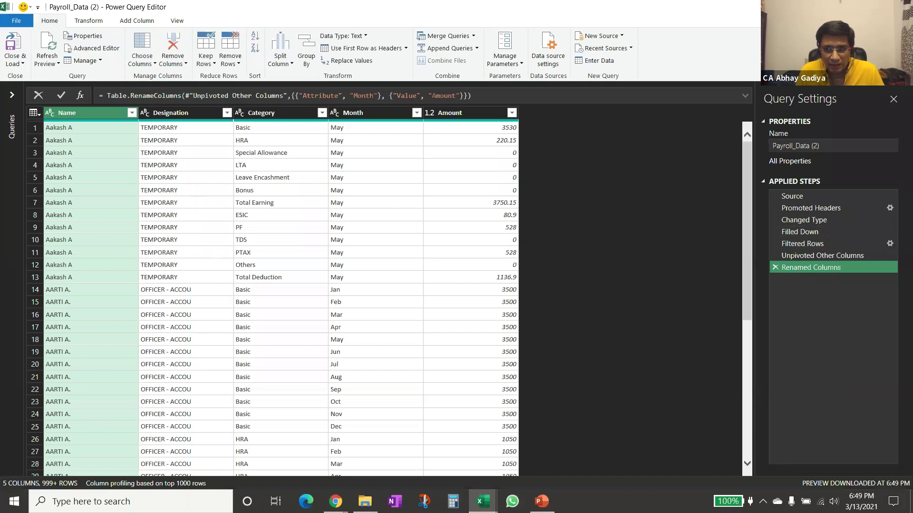
{"action": "left_click", "coordinate": [902, 7]}
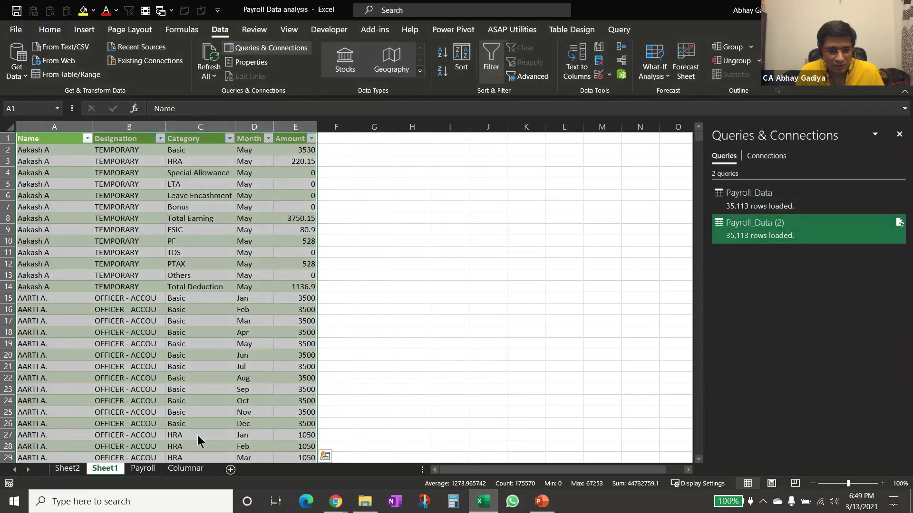
Duplicate the last employee's payroll block, with all its columns, below itself on the Payroll sheet starting at B3453.
{"action": "key", "text": "ctrl+Page_Down"}
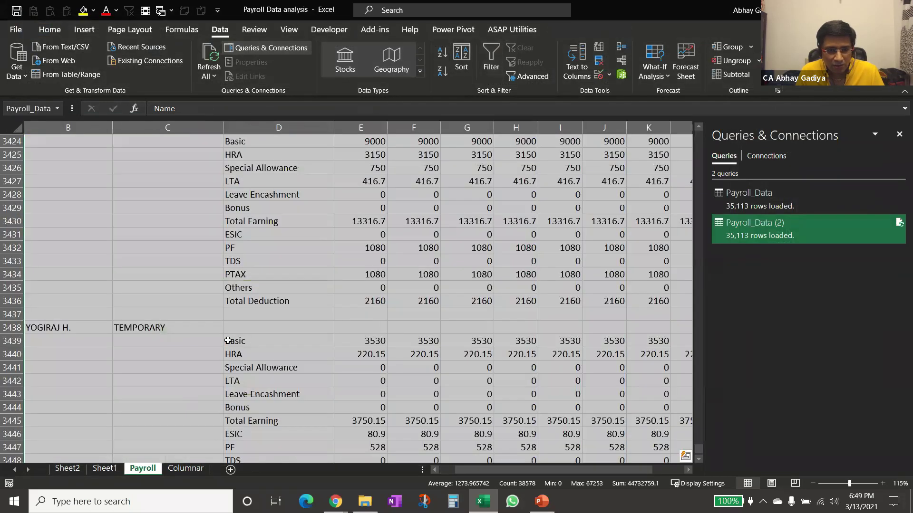
{"action": "left_click", "coordinate": [258, 291]}
{"action": "scroll", "coordinate": [259, 292], "scroll_direction": "up", "scroll_amount": 1}
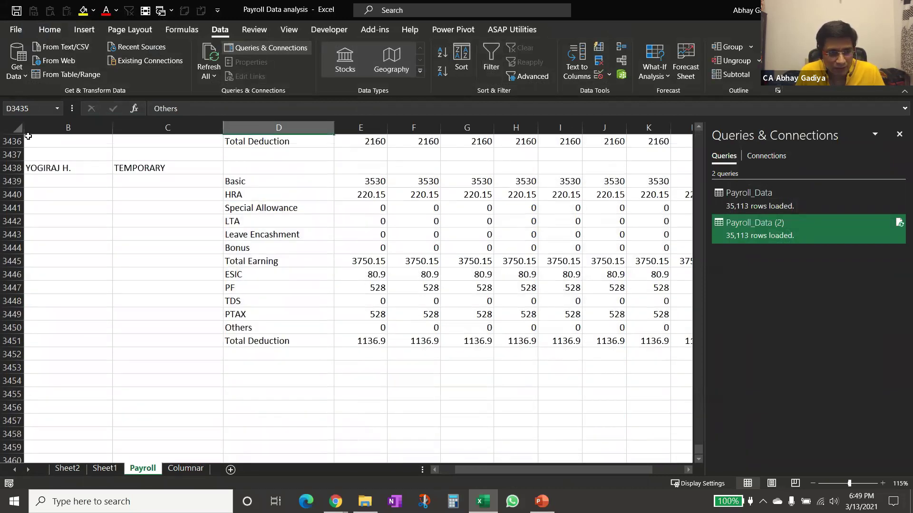
{"action": "left_click", "coordinate": [254, 328]}
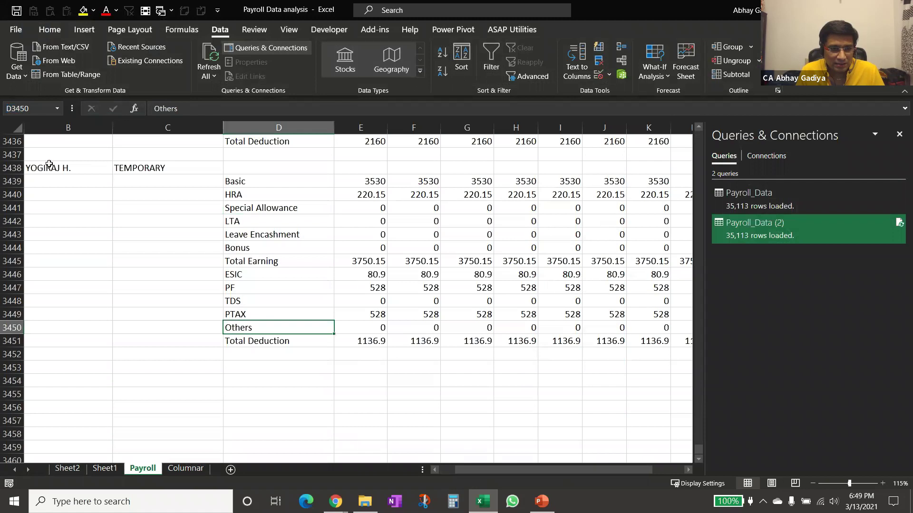
{"action": "left_click", "coordinate": [49, 165]}
{"action": "scroll", "coordinate": [214, 248], "scroll_direction": "left", "scroll_amount": 1}
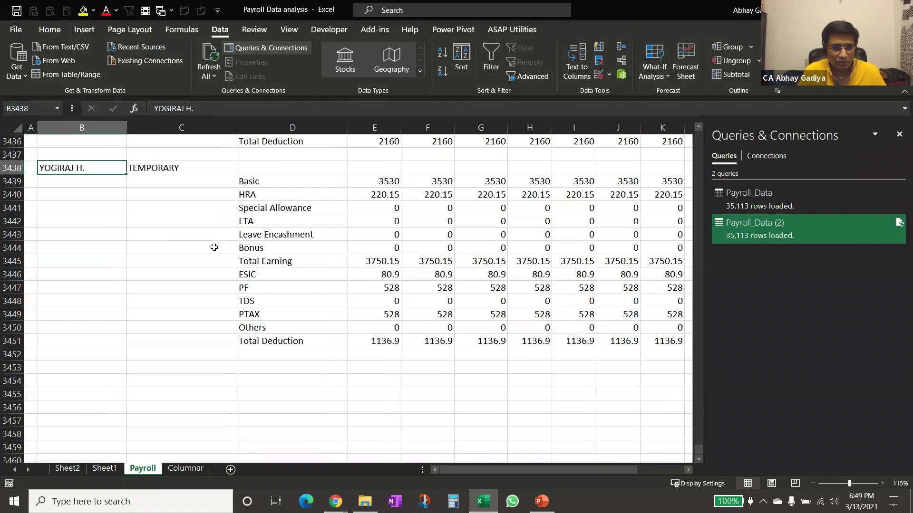
{"action": "key", "text": "shift+Down"}
{"action": "key", "text": "shift+Down"}
{"action": "key", "text": "shift+Down"}
{"action": "key", "text": "shift+Down"}
{"action": "key", "text": "shift+Down"}
{"action": "key", "text": "shift+Down"}
{"action": "key", "text": "shift+Down"}
{"action": "key", "text": "shift+Down"}
{"action": "key", "text": "shift+Down"}
{"action": "key", "text": "shift+Down"}
{"action": "key", "text": "shift+Down"}
{"action": "key", "text": "shift+Down"}
{"action": "key", "text": "shift+Down"}
{"action": "key", "text": "shift+Down"}
{"action": "key", "text": "shift+Right"}
{"action": "key", "text": "shift+Right"}
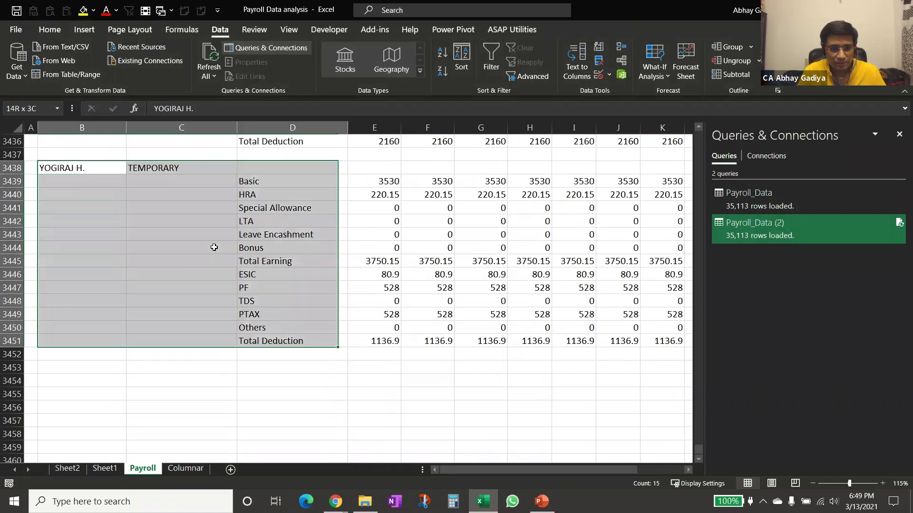
{"action": "key", "text": "ctrl+shift+Right"}
{"action": "key", "text": "ctrl+c"}
{"action": "key", "text": "Down"}
{"action": "key", "text": "Down"}
{"action": "key", "text": "Down"}
{"action": "key", "text": "Down"}
{"action": "key", "text": "Down"}
{"action": "key", "text": "Down"}
{"action": "key", "text": "Down"}
{"action": "key", "text": "Down"}
{"action": "key", "text": "Down"}
{"action": "key", "text": "Down"}
{"action": "key", "text": "Down"}
{"action": "key", "text": "Down"}
{"action": "key", "text": "Down"}
{"action": "key", "text": "Down"}
{"action": "key", "text": "Down"}
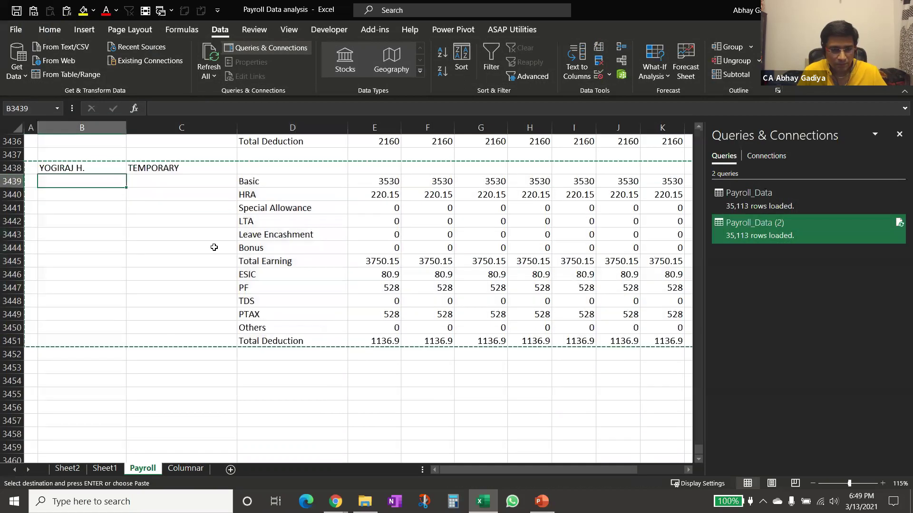
{"action": "key", "text": "Left"}
{"action": "key", "text": "ctrl+v"}
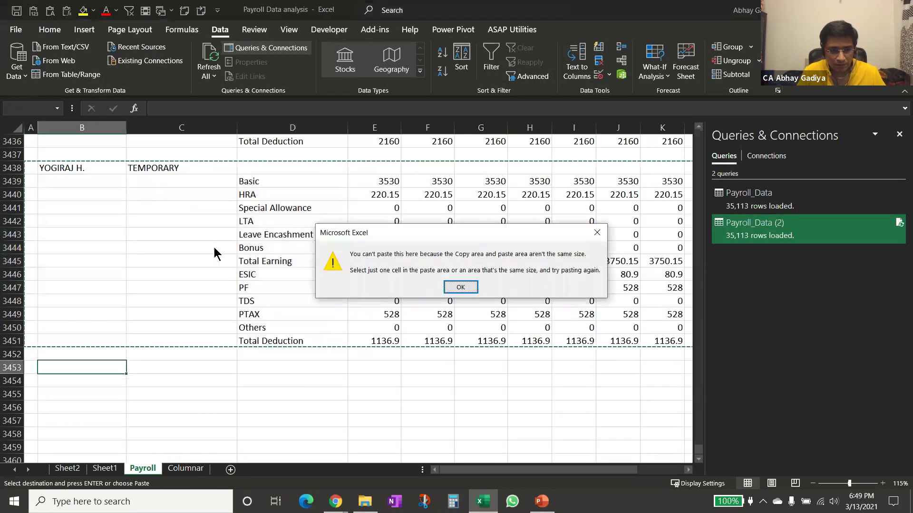
{"action": "key", "text": "Return"}
{"action": "key", "text": "Right"}
{"action": "key", "text": "ctrl+v"}
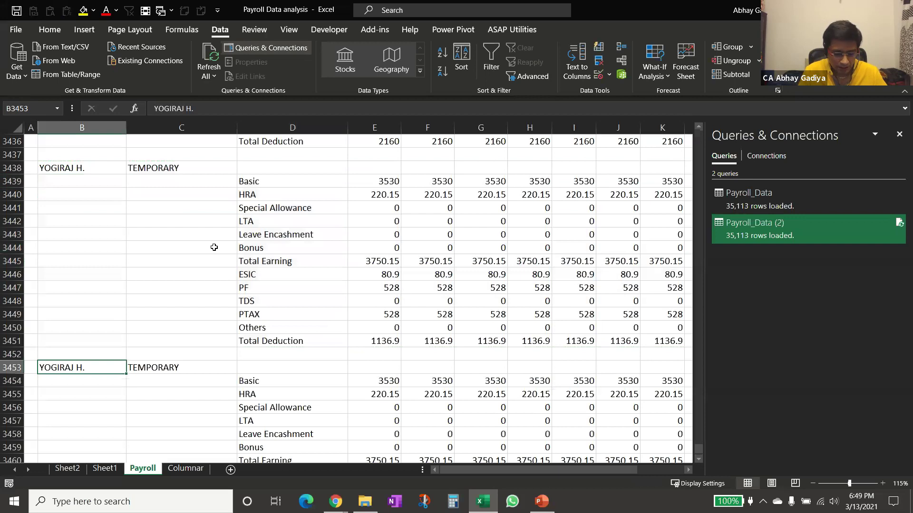
Replace the employee name in B3453 of the duplicated block with another employee's name.
{"action": "type", "text": "ABa"}
{"action": "key", "text": "BackSpace"}
{"action": "key", "text": "BackSpace"}
{"action": "type", "text": "bhay "}
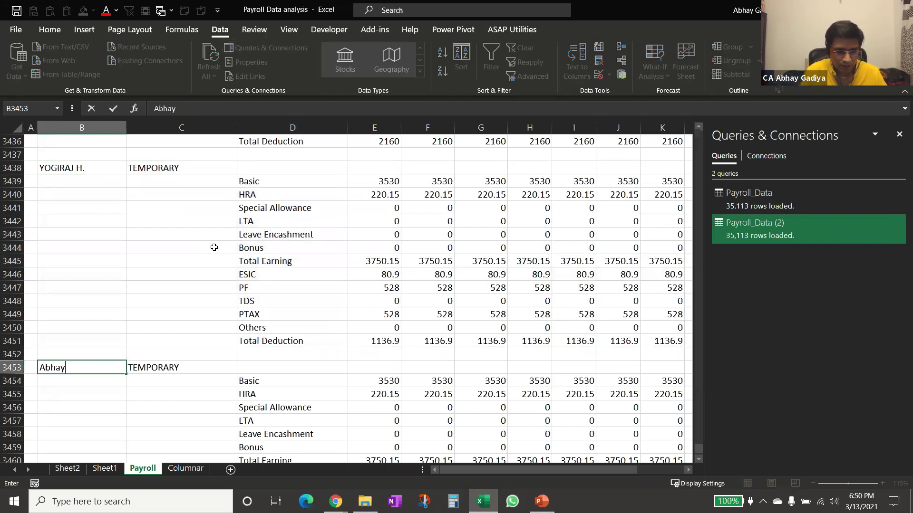
{"action": "type", "text": "G"}
{"action": "key", "text": "Return"}
{"action": "key", "text": "Up"}
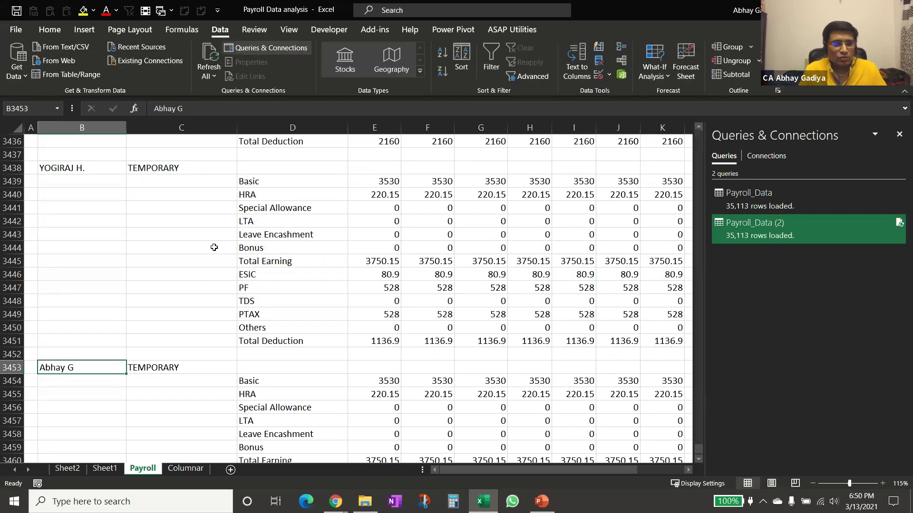
Check which rows the Payroll_Data named range covers and find the last used row of the Payroll sheet.
{"action": "left_click", "coordinate": [41, 112]}
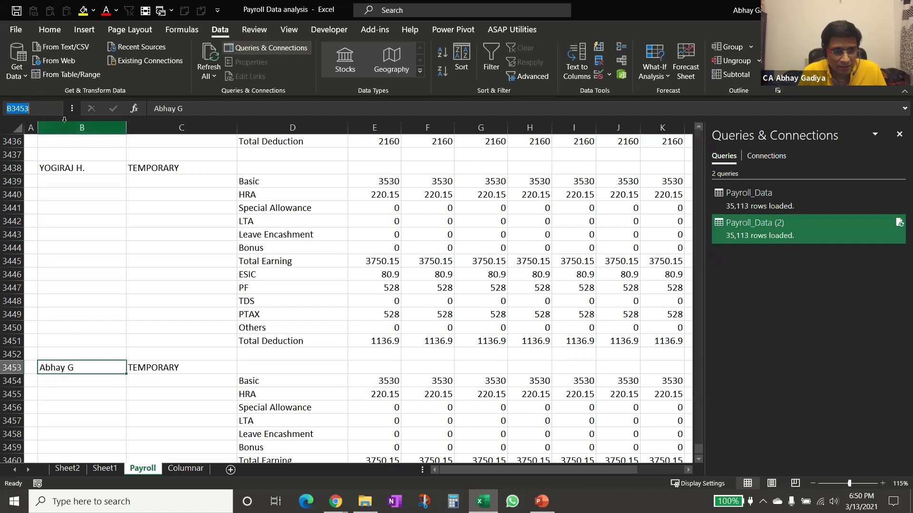
{"action": "left_click", "coordinate": [57, 109]}
{"action": "left_click", "coordinate": [42, 122]}
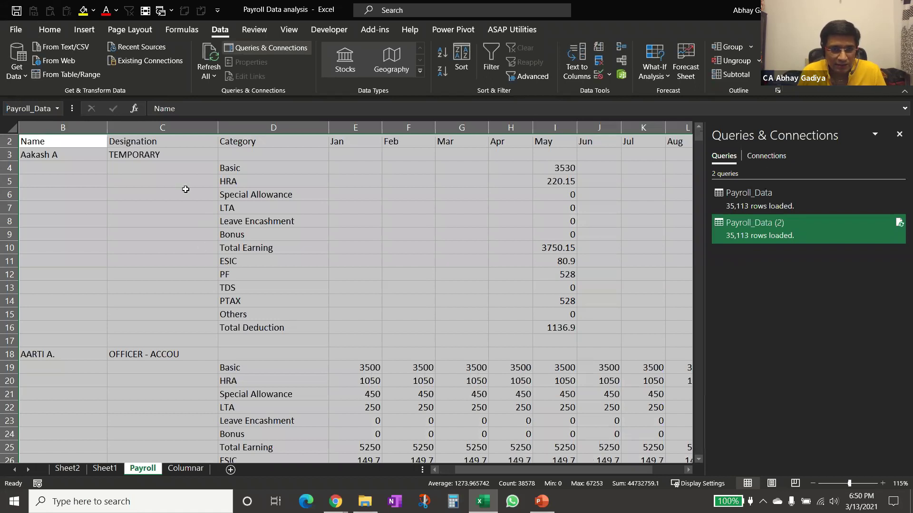
{"action": "left_click", "coordinate": [182, 29]}
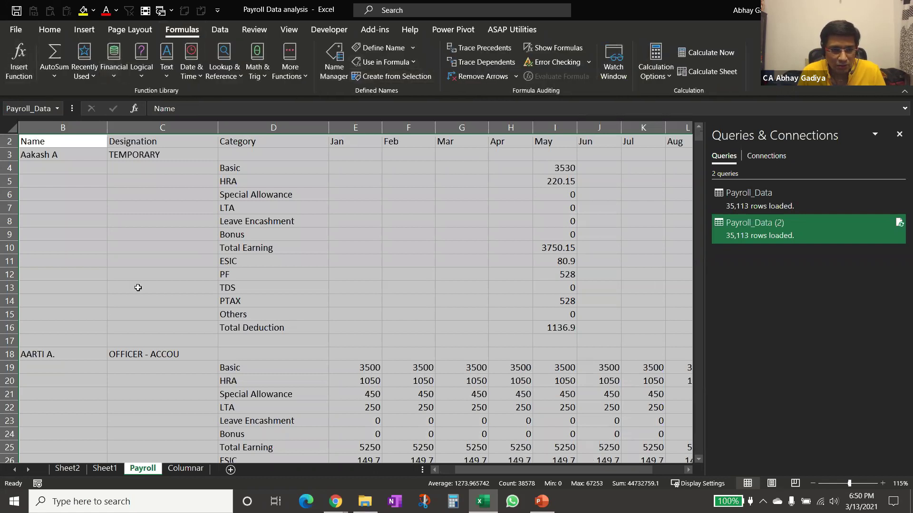
{"action": "left_click", "coordinate": [81, 291]}
{"action": "key", "text": "ctrl+End"}
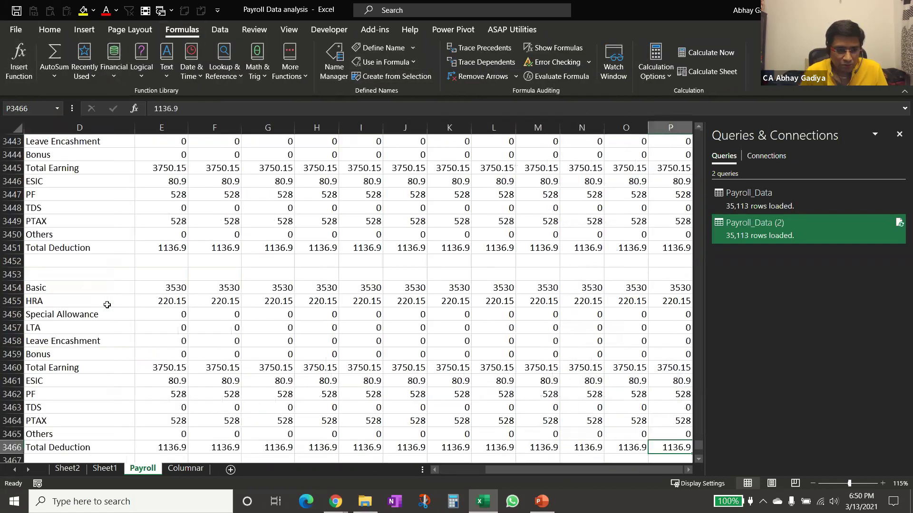
{"action": "key", "text": "Home"}
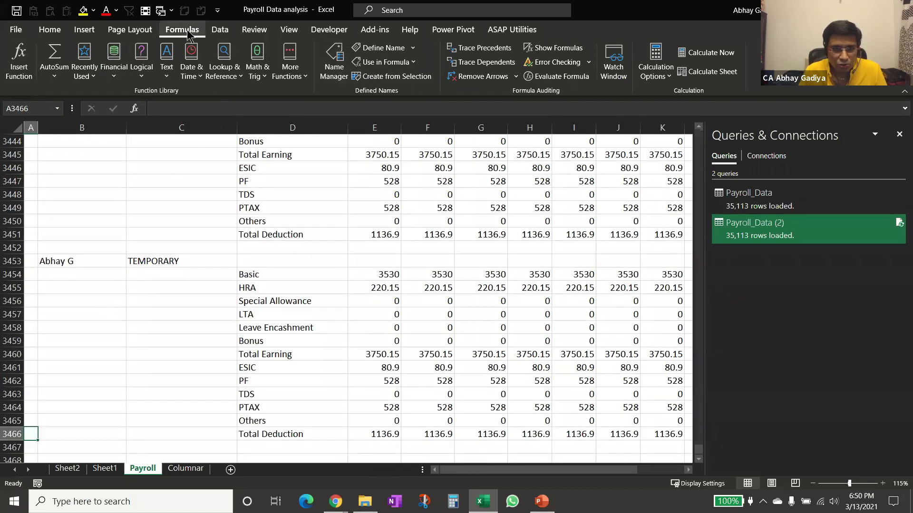
Extend the Payroll_Data named range to row 3466 to include the added employee, and save the changed reference.
{"action": "left_click", "coordinate": [334, 72]}
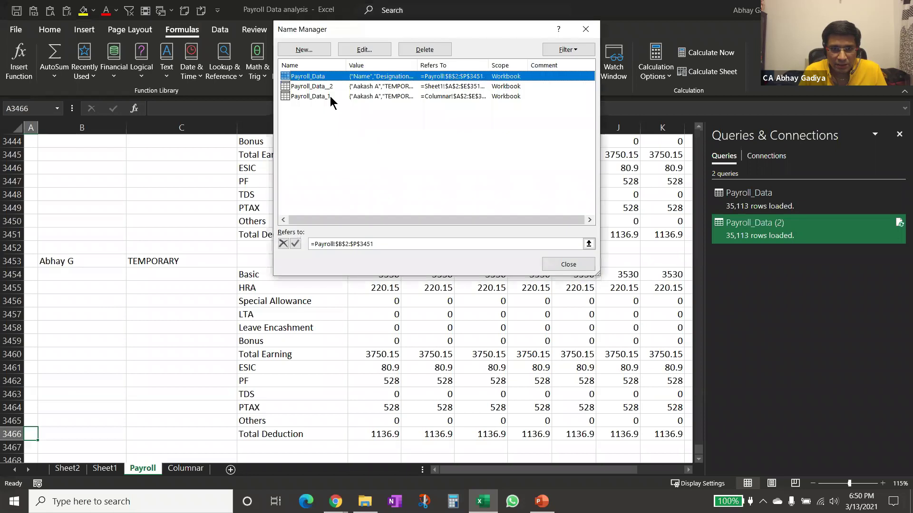
{"action": "left_click", "coordinate": [388, 243]}
{"action": "key", "text": "BackSpace"}
{"action": "key", "text": "BackSpace"}
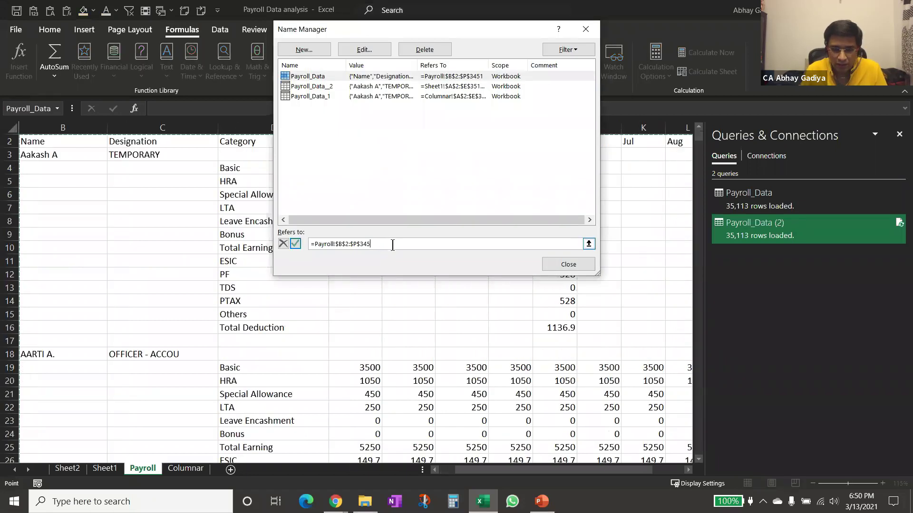
{"action": "left_click", "coordinate": [566, 266]}
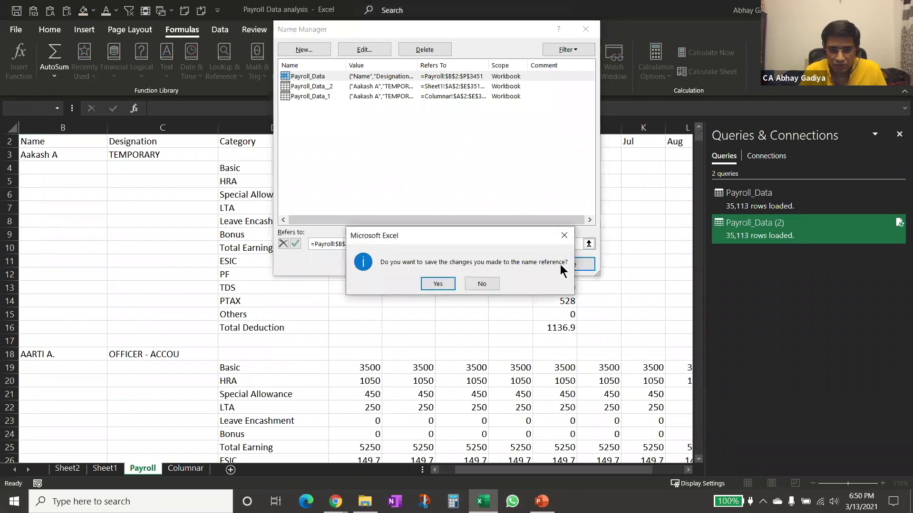
{"action": "left_click", "coordinate": [445, 285]}
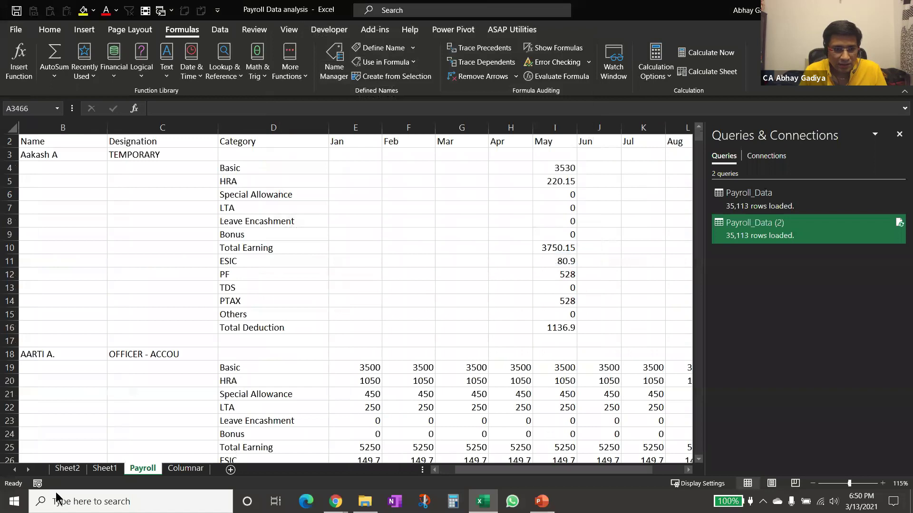
Refresh the Payroll_Data (2) query from Sheet1 and check its preview.
{"action": "left_click", "coordinate": [103, 472]}
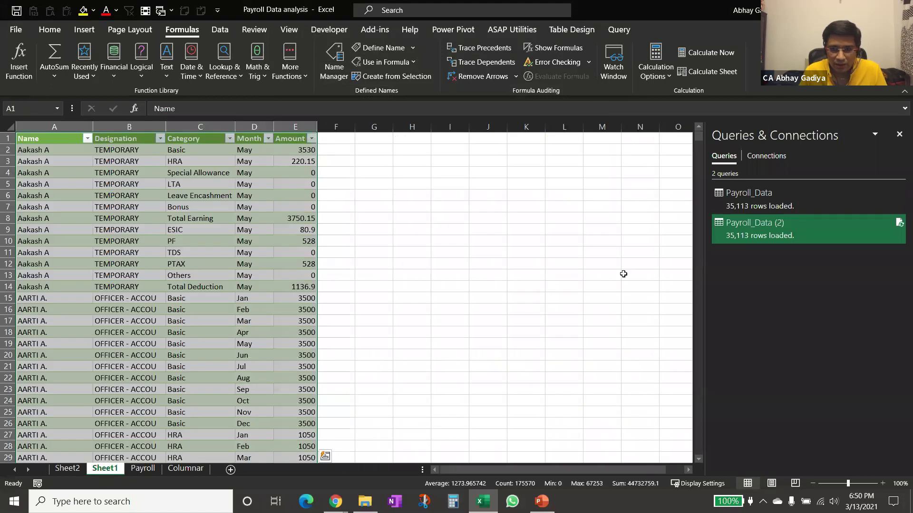
{"action": "right_click", "coordinate": [743, 247]}
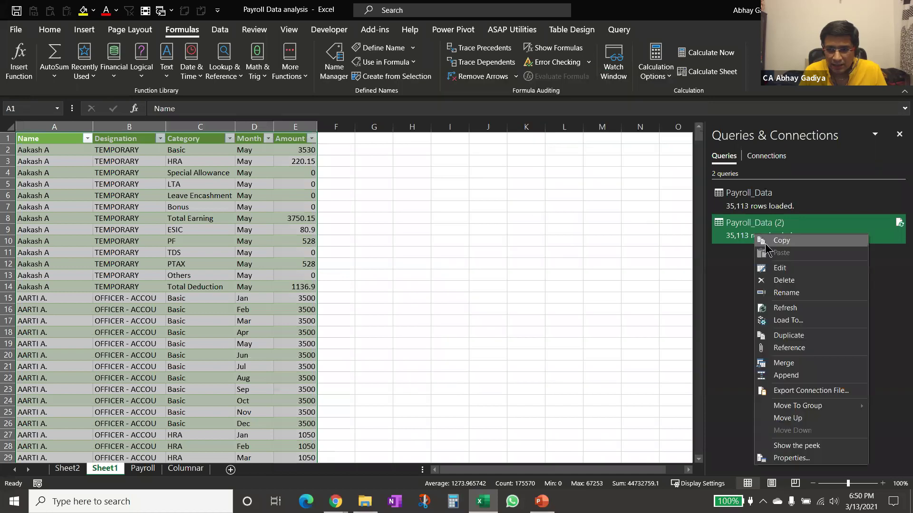
{"action": "left_click", "coordinate": [791, 305]}
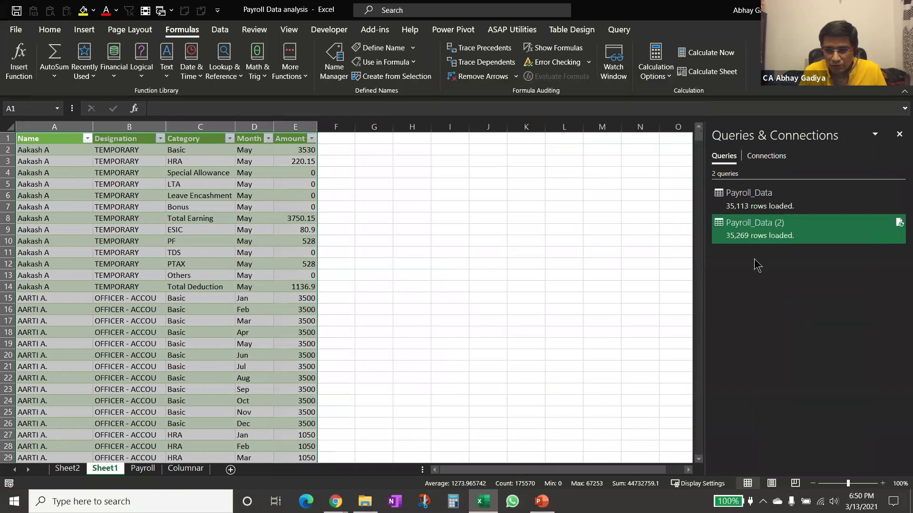
{"action": "mouse_move", "coordinate": [743, 247]}
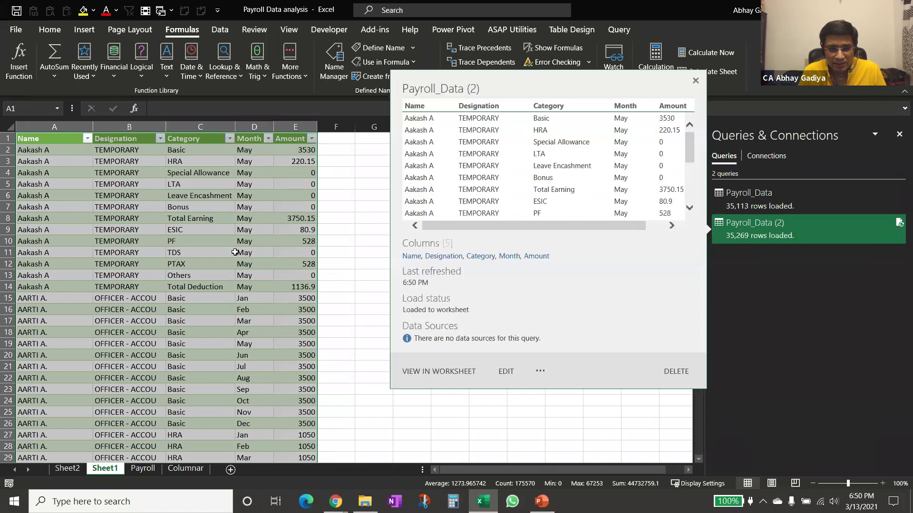
Check the PivotTable's overall grand total on Sheet2.
{"action": "left_click", "coordinate": [67, 468]}
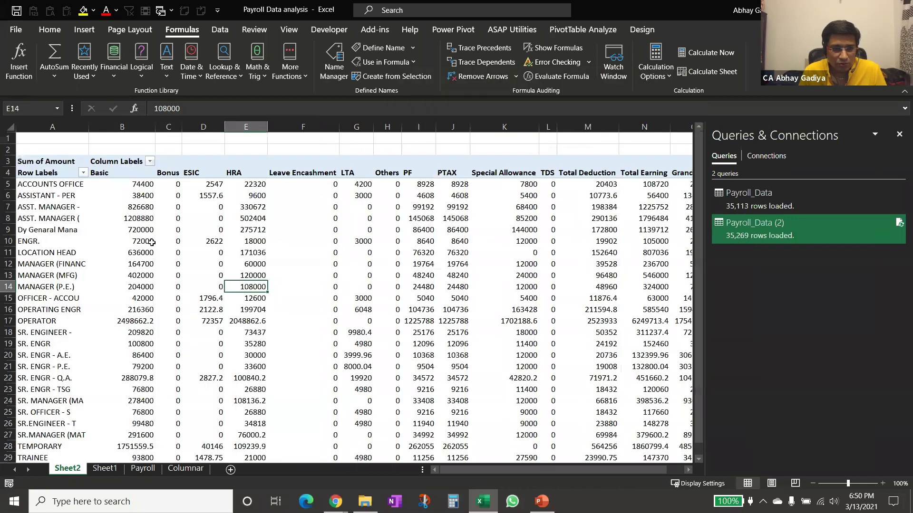
{"action": "left_click", "coordinate": [142, 310]}
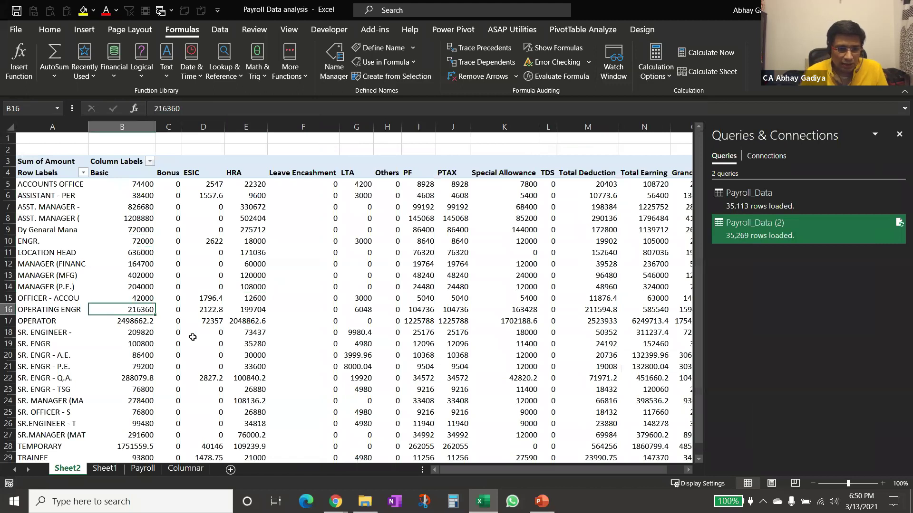
{"action": "key", "text": "ctrl+Down"}
{"action": "key", "text": "ctrl+Right"}
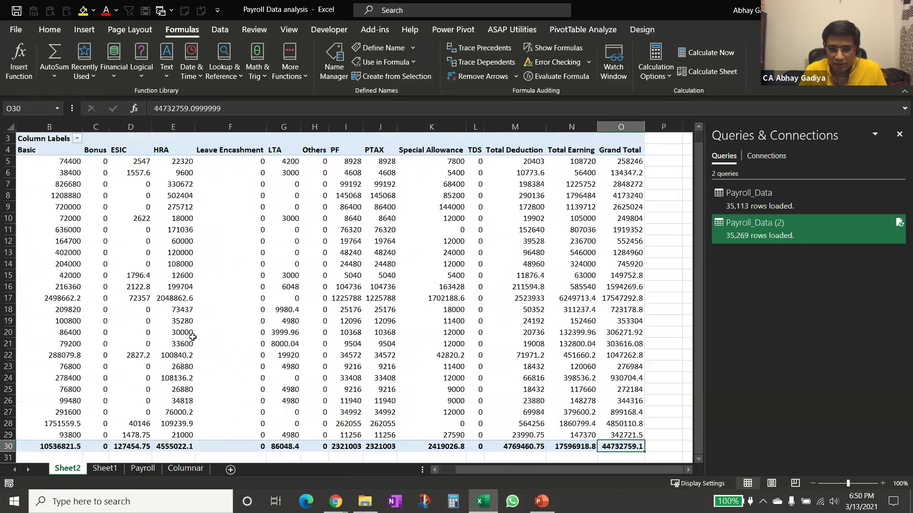
Refresh all queries and the PivotTable on Sheet2 to bring in the added employee.
{"action": "left_click", "coordinate": [582, 323]}
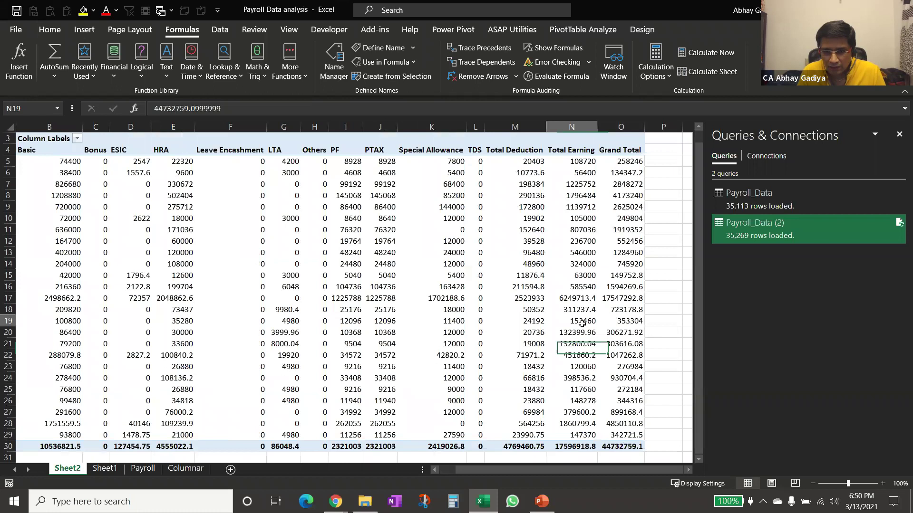
{"action": "right_click", "coordinate": [581, 324]}
{"action": "left_click", "coordinate": [233, 35]}
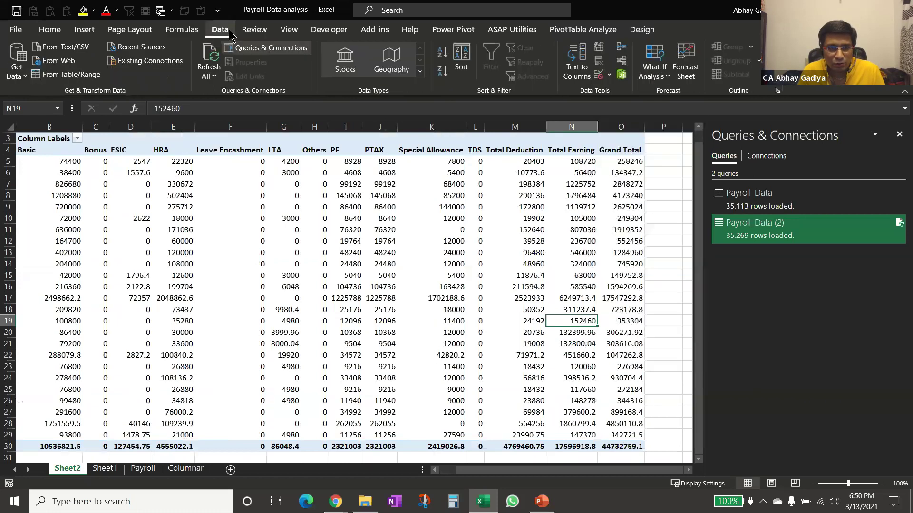
{"action": "left_click", "coordinate": [210, 55]}
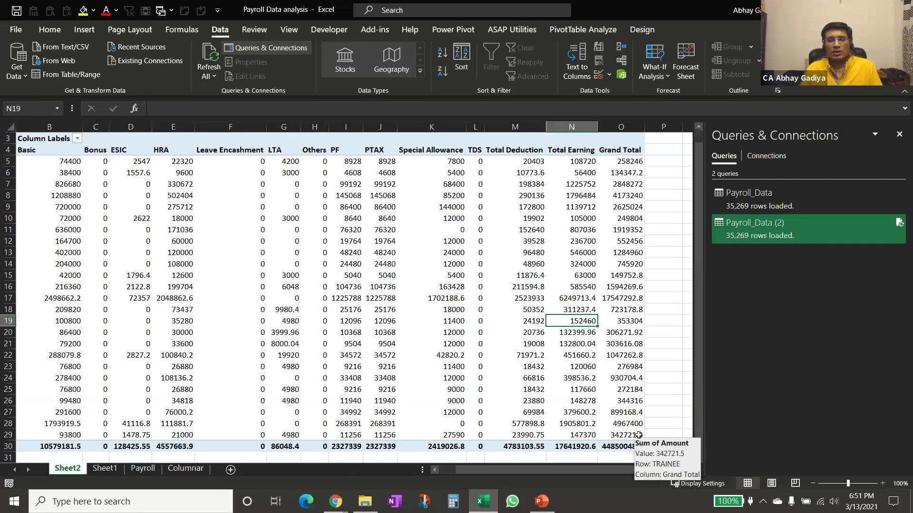
Return to the Payroll sheet and close the Queries & Connections pane.
{"action": "left_click", "coordinate": [143, 469]}
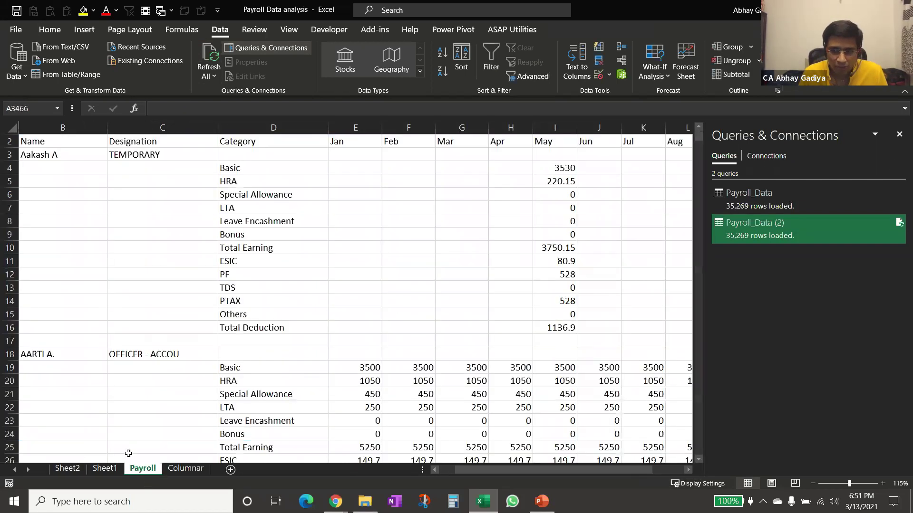
{"action": "left_click", "coordinate": [899, 135]}
{"action": "left_click", "coordinate": [359, 243]}
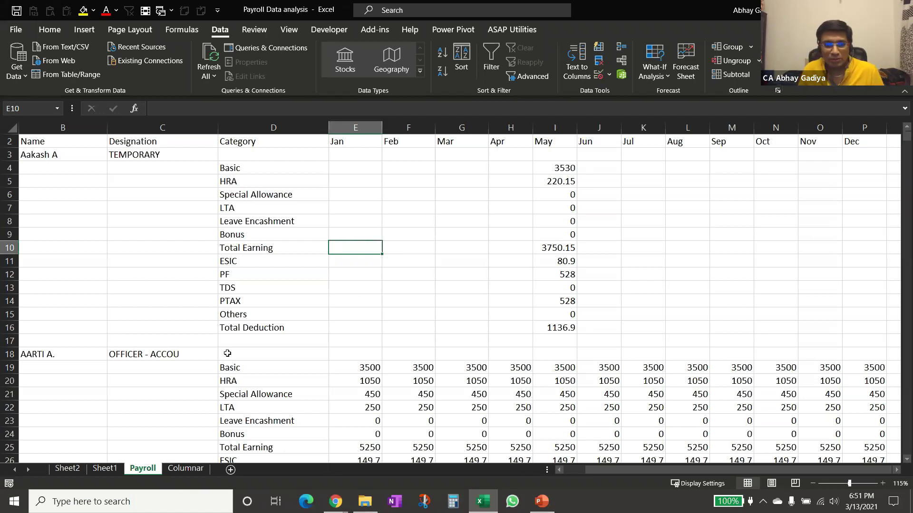
Delete Sheet1 with the unpivoted table and Sheet2 with the PivotTable, confirming the permanent deletion.
{"action": "right_click", "coordinate": [112, 471]}
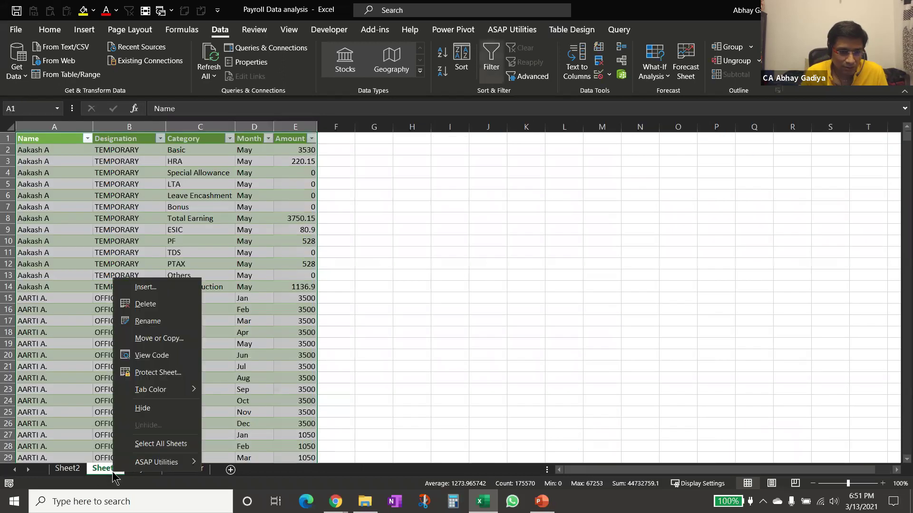
{"action": "left_click", "coordinate": [166, 305]}
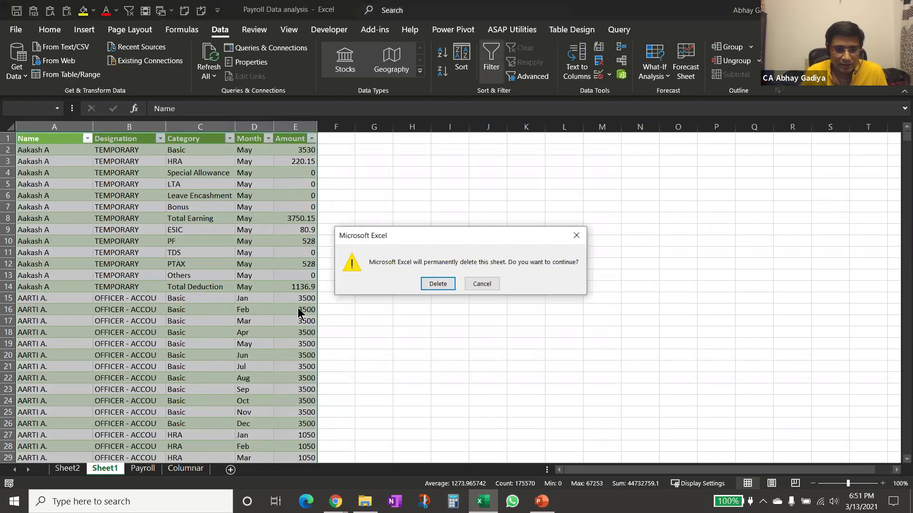
{"action": "left_click", "coordinate": [437, 283]}
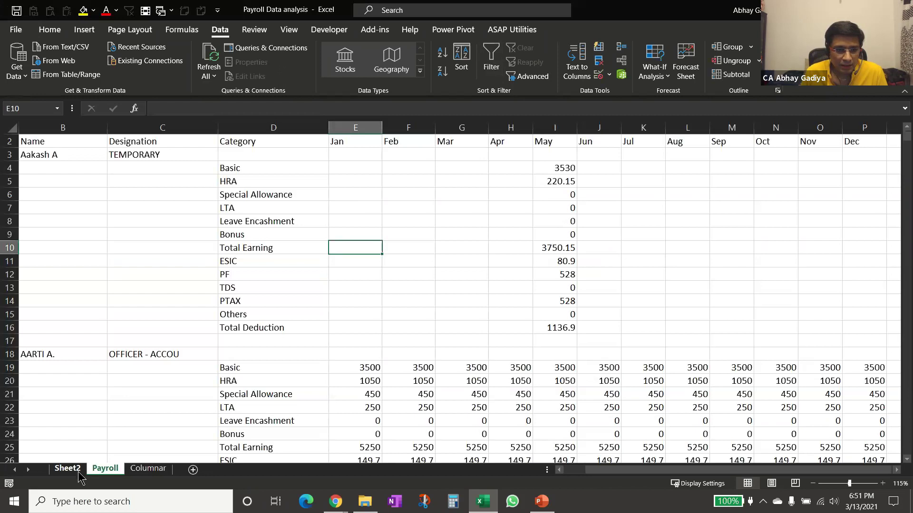
{"action": "left_click", "coordinate": [79, 473]}
{"action": "right_click", "coordinate": [82, 469]}
{"action": "left_click", "coordinate": [451, 284]}
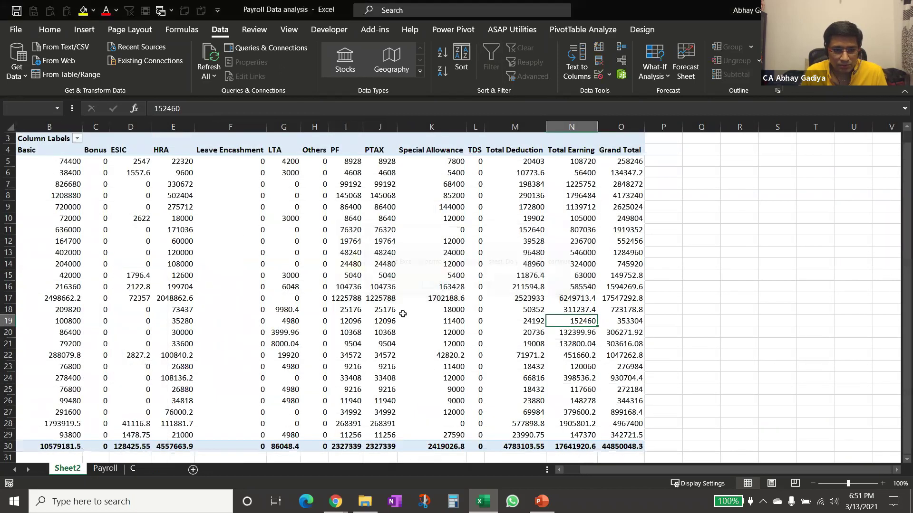
Select the Payroll data from the Name header in B2 to the last used cell and load it into Power Query.
{"action": "left_click", "coordinate": [115, 470]}
{"action": "left_click", "coordinate": [68, 468]}
{"action": "key", "text": "ctrl+Home"}
{"action": "key", "text": "Right"}
{"action": "key", "text": "Down"}
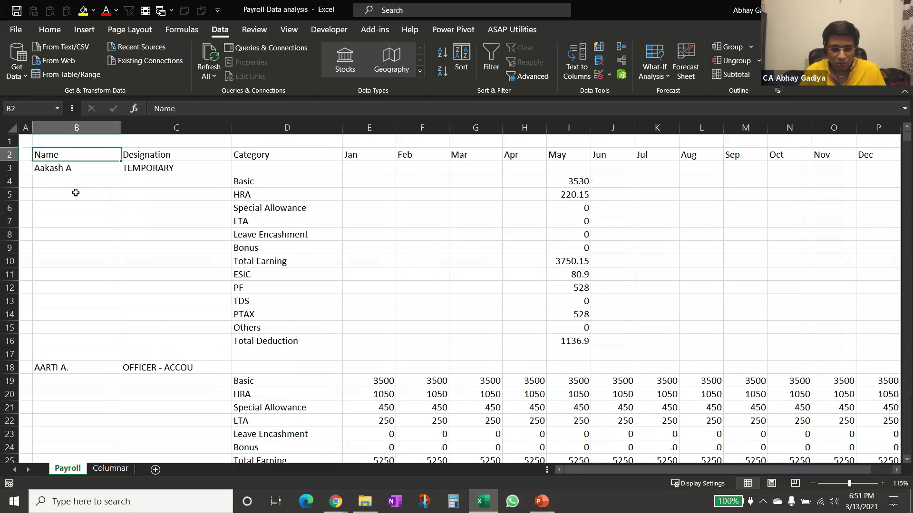
{"action": "key", "text": "ctrl+shift+End"}
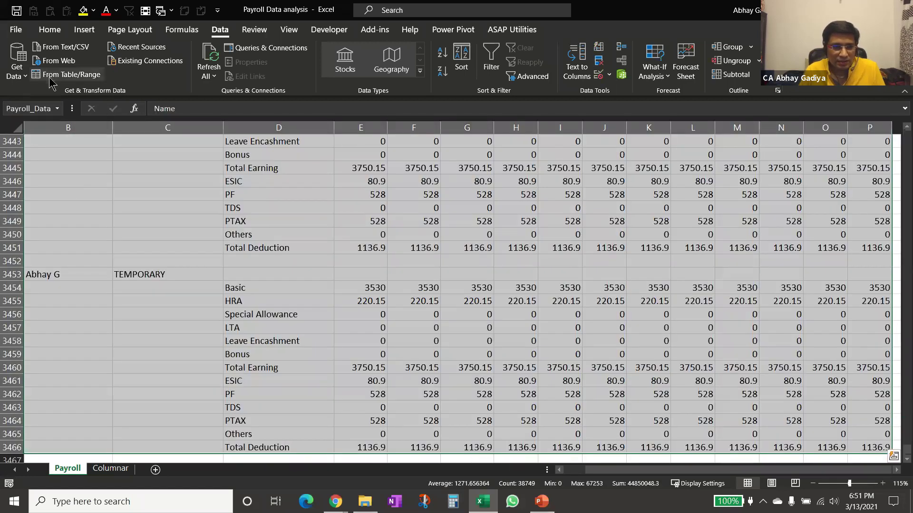
{"action": "left_click", "coordinate": [66, 76]}
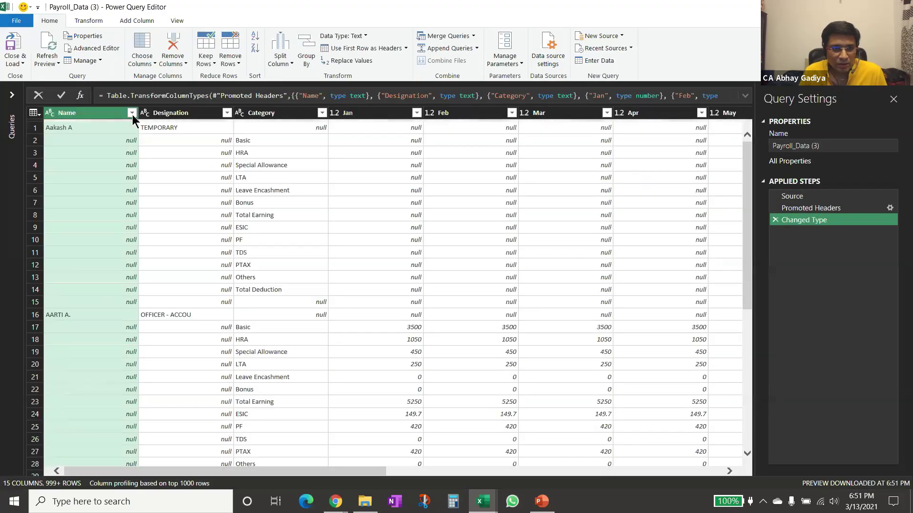
Fill down the Name and Designation columns so every row carries its employee details.
{"action": "left_click", "coordinate": [87, 21]}
{"action": "left_click", "coordinate": [202, 48]}
{"action": "left_click", "coordinate": [209, 62]}
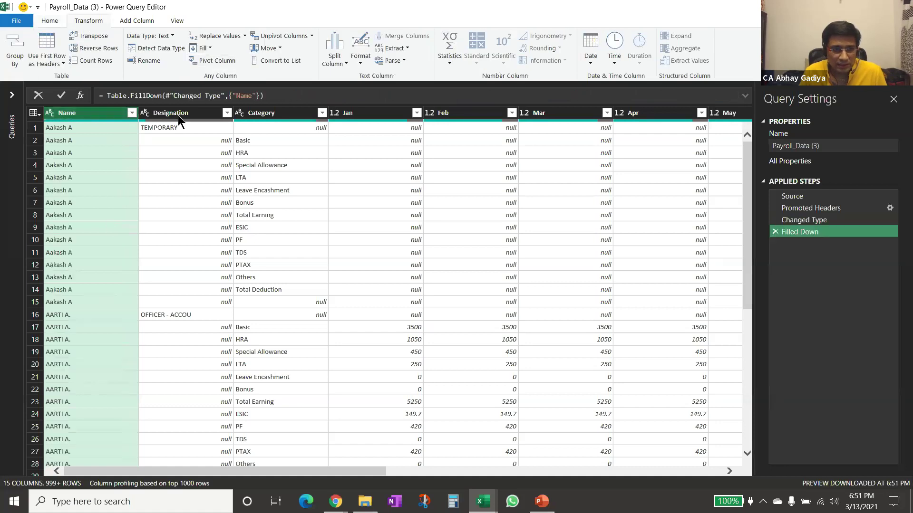
{"action": "left_click", "coordinate": [182, 114]}
{"action": "left_click", "coordinate": [202, 48]}
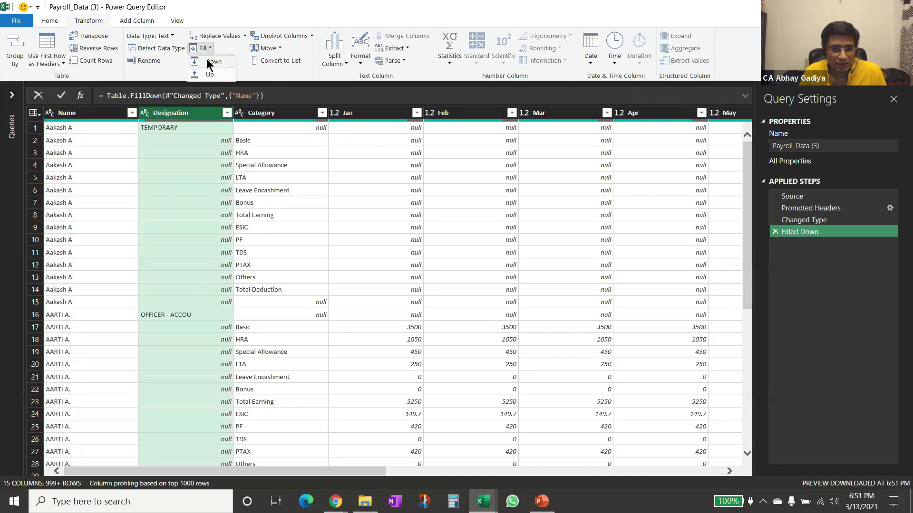
{"action": "left_click", "coordinate": [210, 63]}
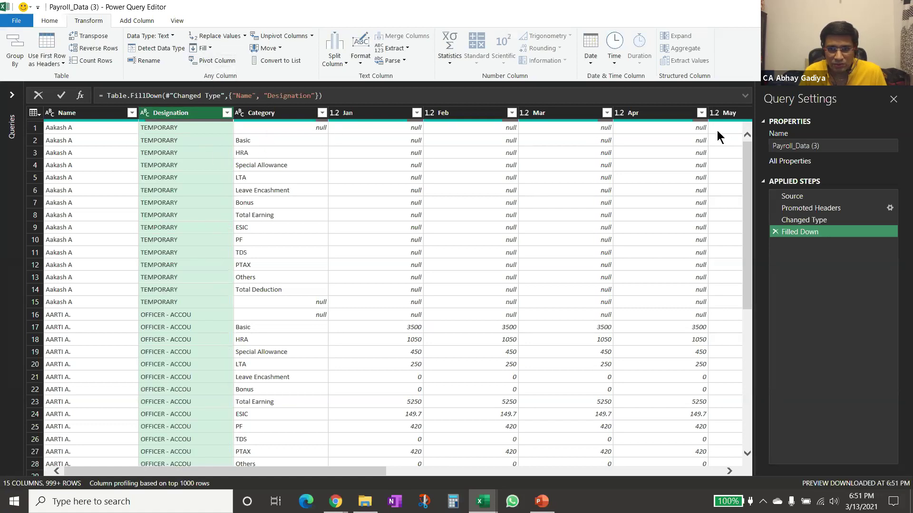
Filter the Category column to exclude null rows.
{"action": "left_click", "coordinate": [322, 113]}
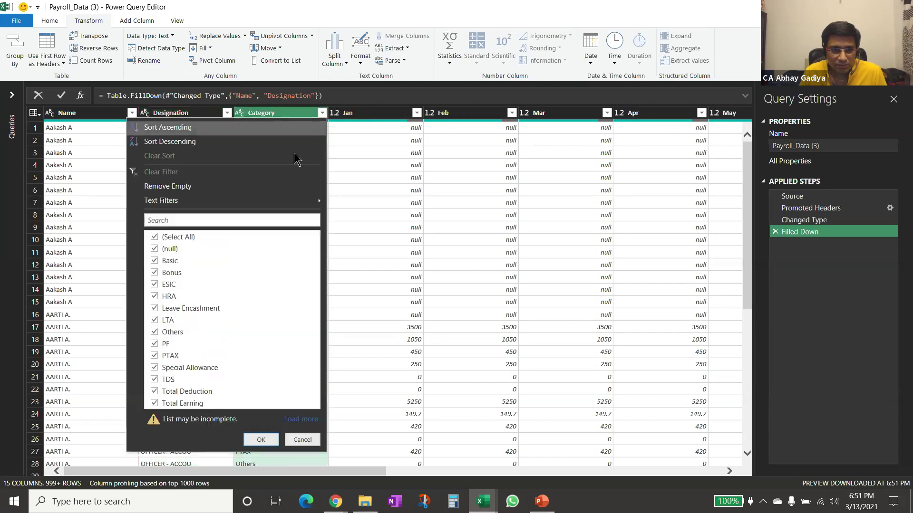
{"action": "left_click", "coordinate": [165, 249]}
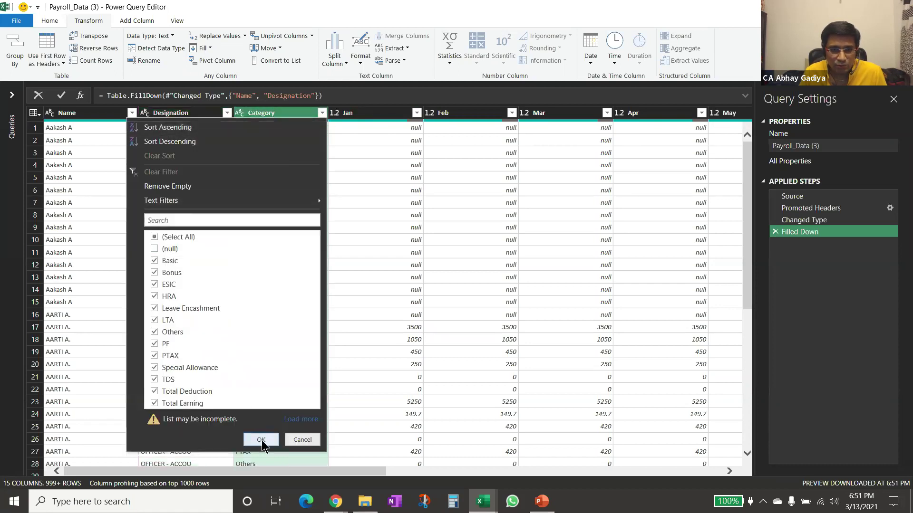
{"action": "left_click", "coordinate": [261, 439]}
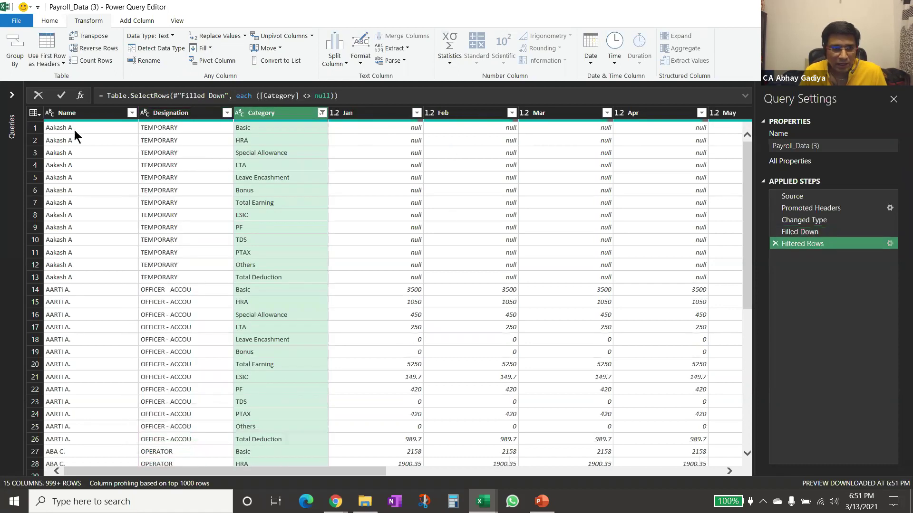
Unpivot all columns other than Name, Designation and Category.
{"action": "left_click", "coordinate": [66, 118]}
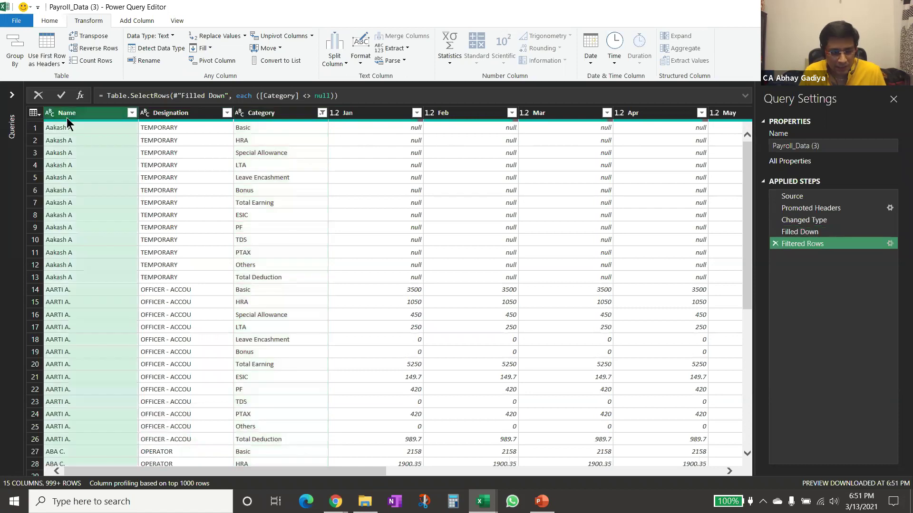
{"action": "left_click", "coordinate": [157, 113], "text": "ctrl"}
{"action": "left_click", "coordinate": [264, 114], "text": "ctrl"}
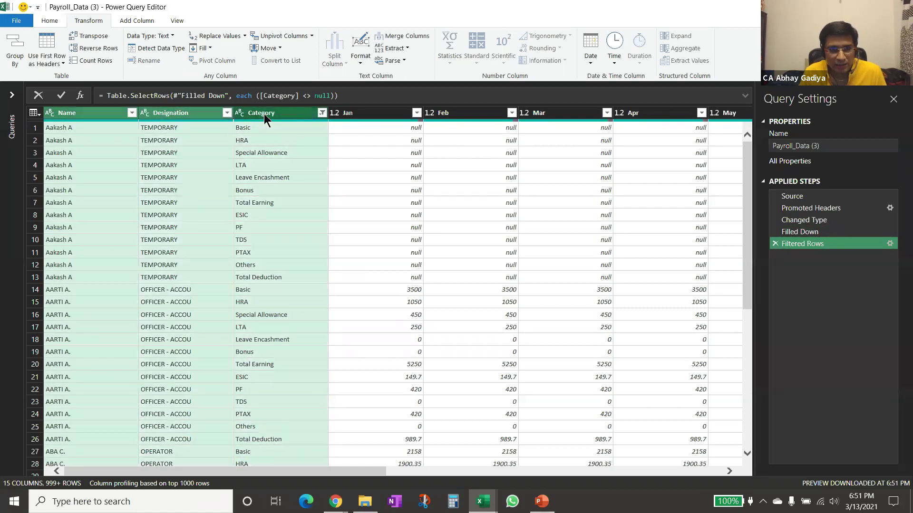
{"action": "right_click", "coordinate": [264, 116]}
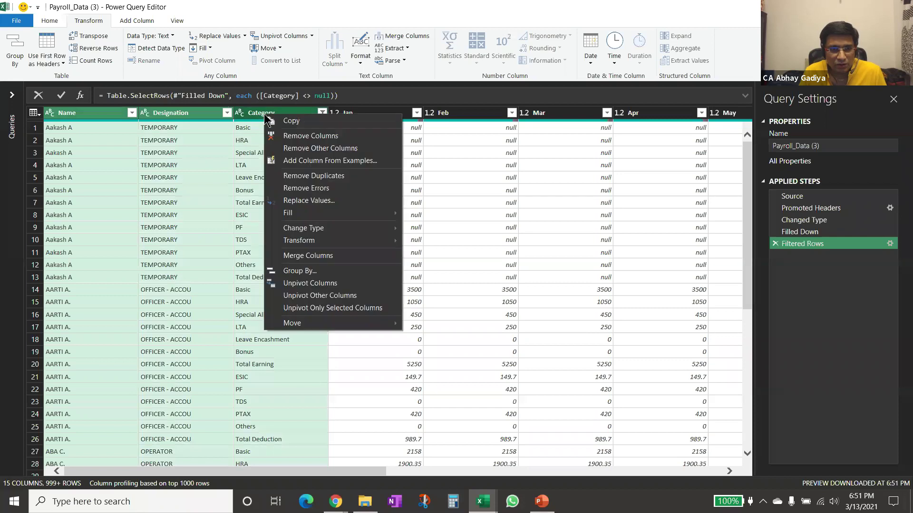
{"action": "left_click", "coordinate": [301, 297]}
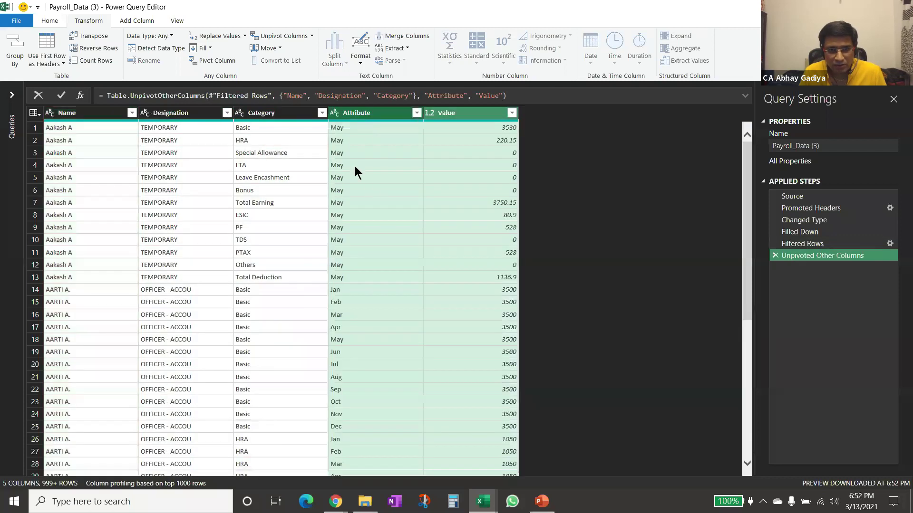
Rename the Attribute column to Month and the Value column to Amount.
{"action": "double_click", "coordinate": [371, 112]}
{"action": "type", "text": "Month"}
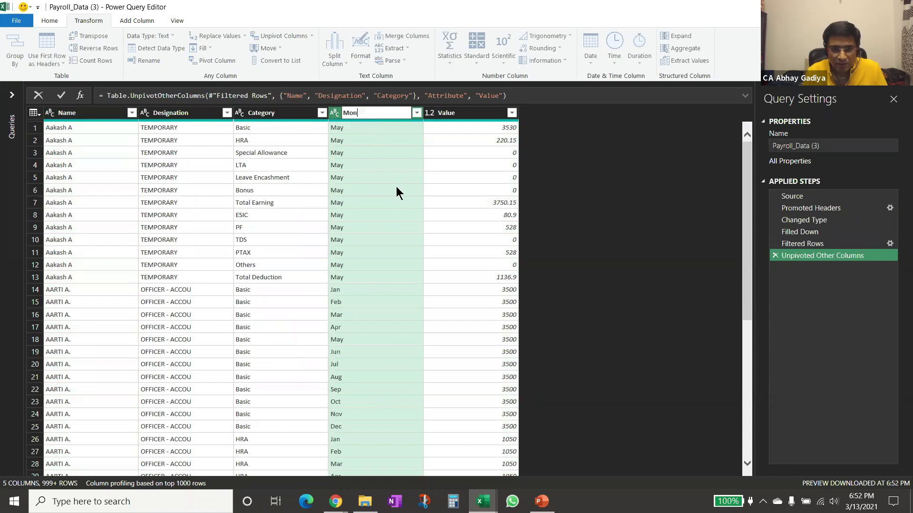
{"action": "key", "text": "Return"}
{"action": "double_click", "coordinate": [453, 113]}
{"action": "type", "text": "Amount"}
{"action": "key", "text": "Return"}
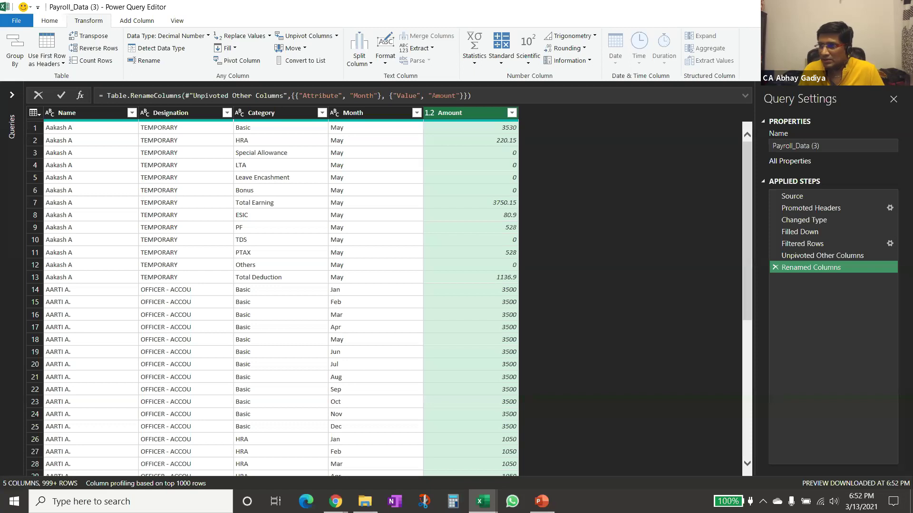
Review the table at the Filtered Rows step, examining the month columns from Jan to Jul before unpivoting.
{"action": "left_click", "coordinate": [336, 502]}
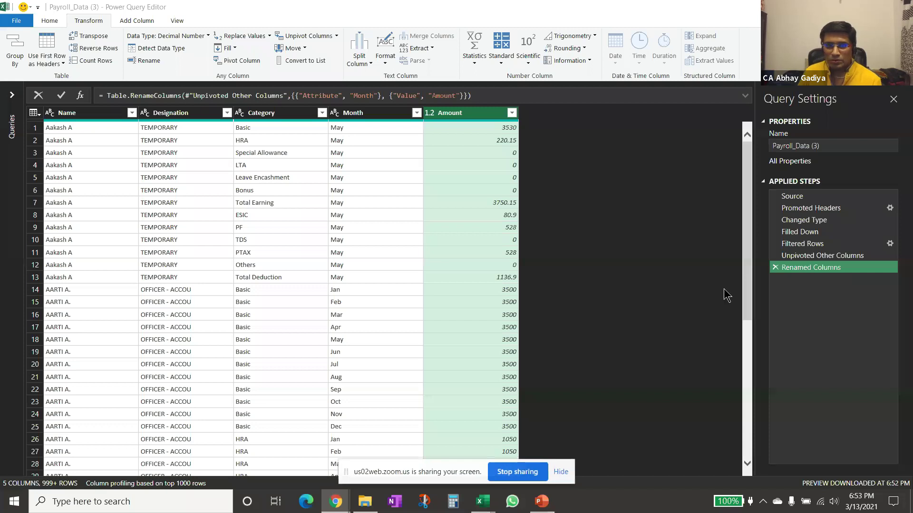
{"action": "left_click", "coordinate": [809, 256]}
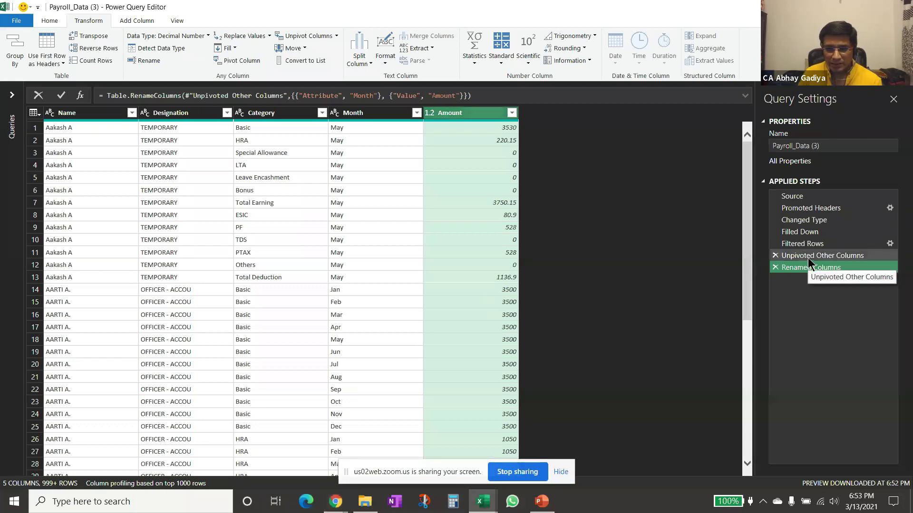
{"action": "left_click", "coordinate": [806, 245]}
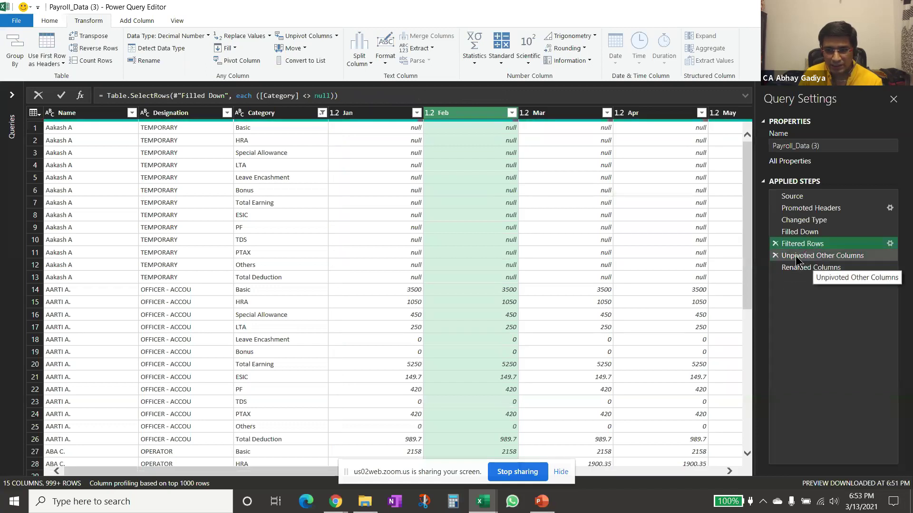
{"action": "left_click", "coordinate": [351, 113]}
{"action": "left_click", "coordinate": [448, 116]}
{"action": "left_click", "coordinate": [564, 112]}
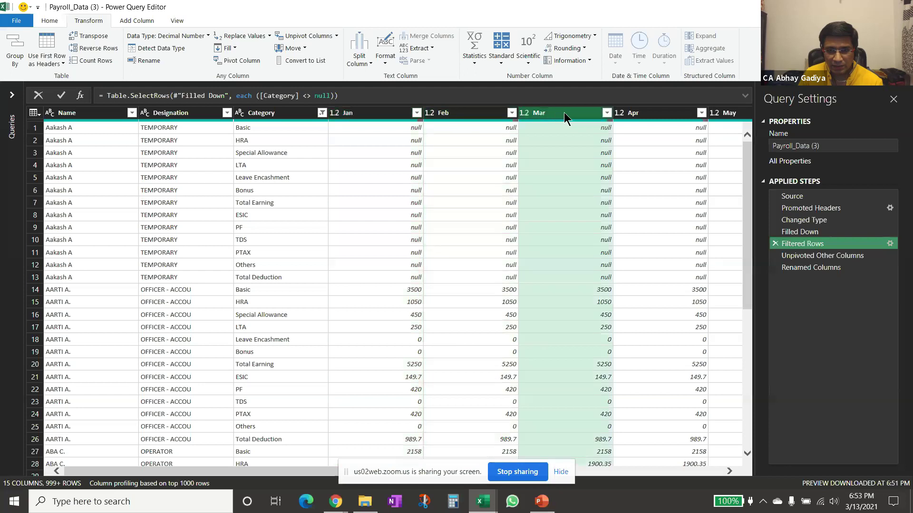
{"action": "left_click", "coordinate": [649, 114]}
{"action": "left_click", "coordinate": [727, 113]}
{"action": "left_click", "coordinate": [745, 113]}
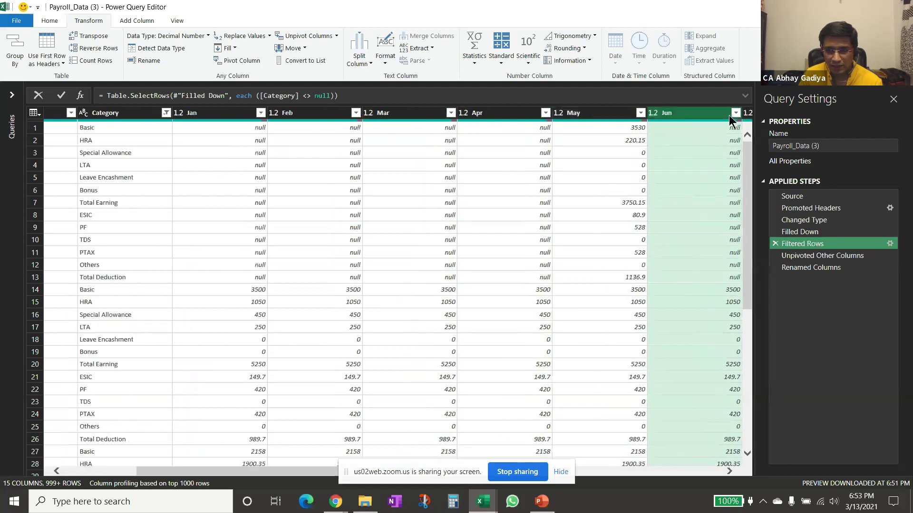
{"action": "left_click", "coordinate": [745, 112]}
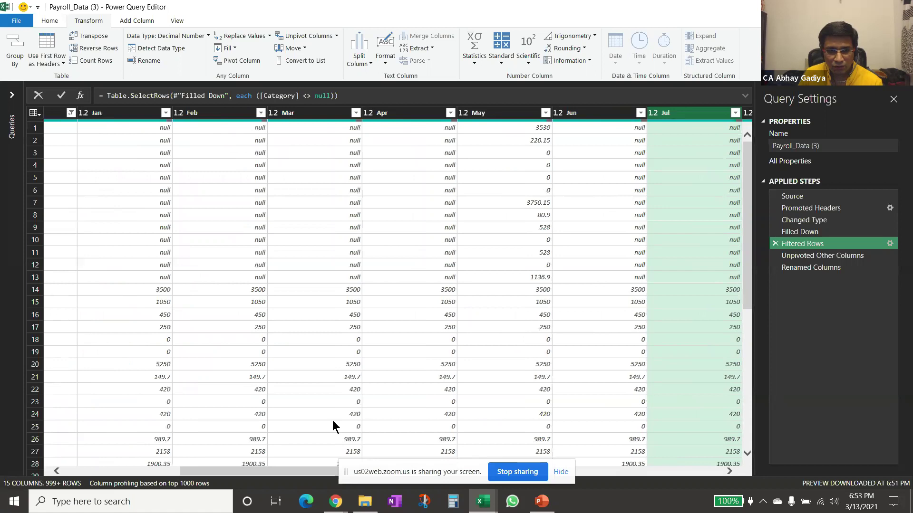
{"action": "left_click_drag", "start_coordinate": [278, 472], "coordinate": [162, 472]}
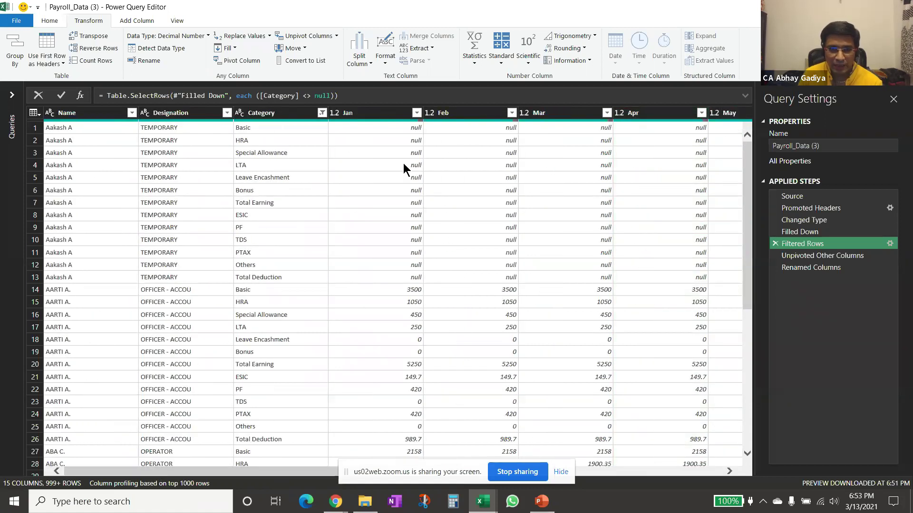
{"action": "left_click", "coordinate": [376, 113]}
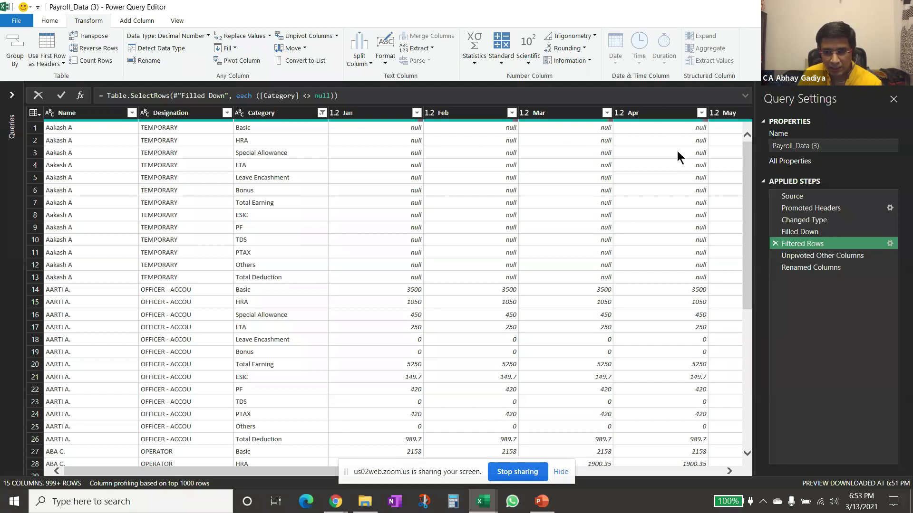
Compare the table at the Filtered Rows, Unpivoted Other Columns and Renamed Columns steps, examining how the month columns become Attribute and Value rows.
{"action": "left_click", "coordinate": [819, 255]}
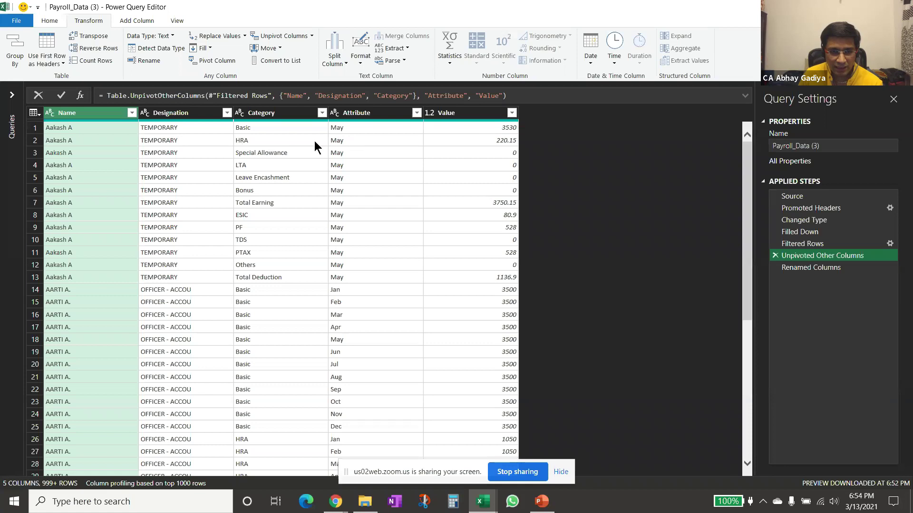
{"action": "left_click", "coordinate": [812, 266]}
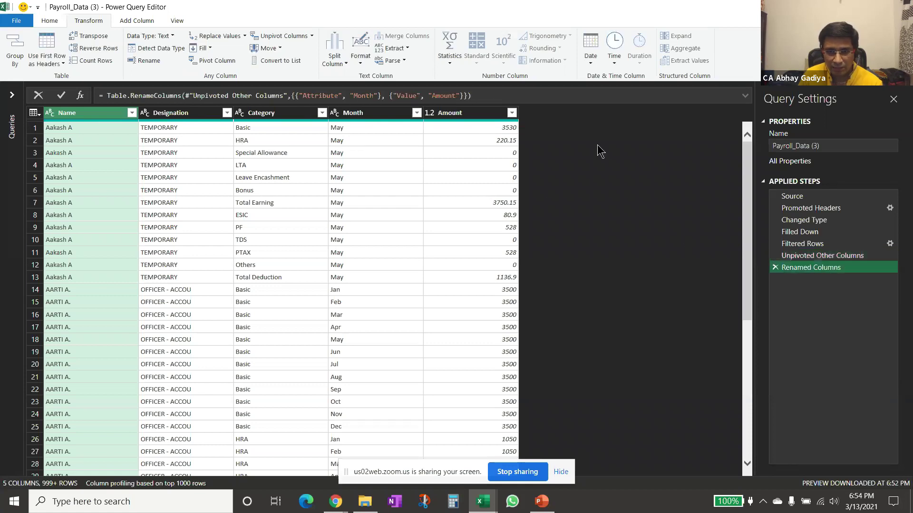
{"action": "left_click", "coordinate": [808, 244]}
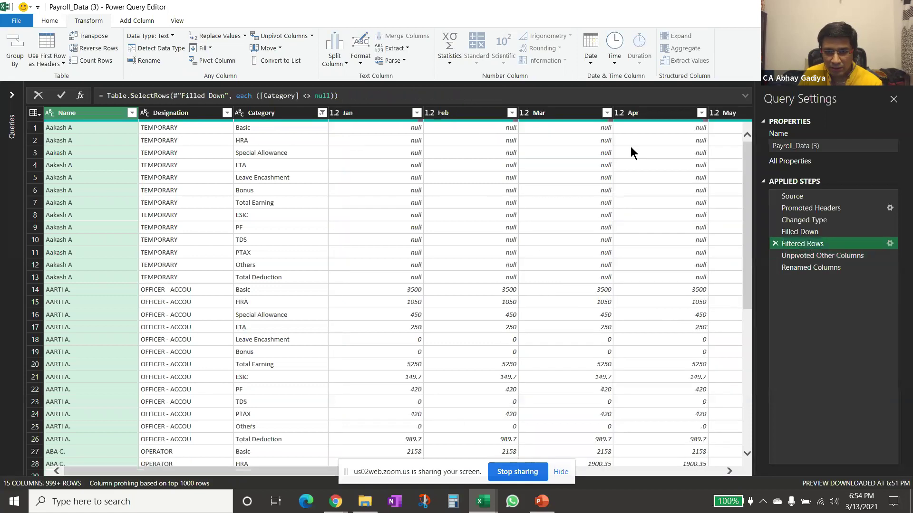
{"action": "scroll", "coordinate": [551, 219], "scroll_direction": "right", "scroll_amount": 5}
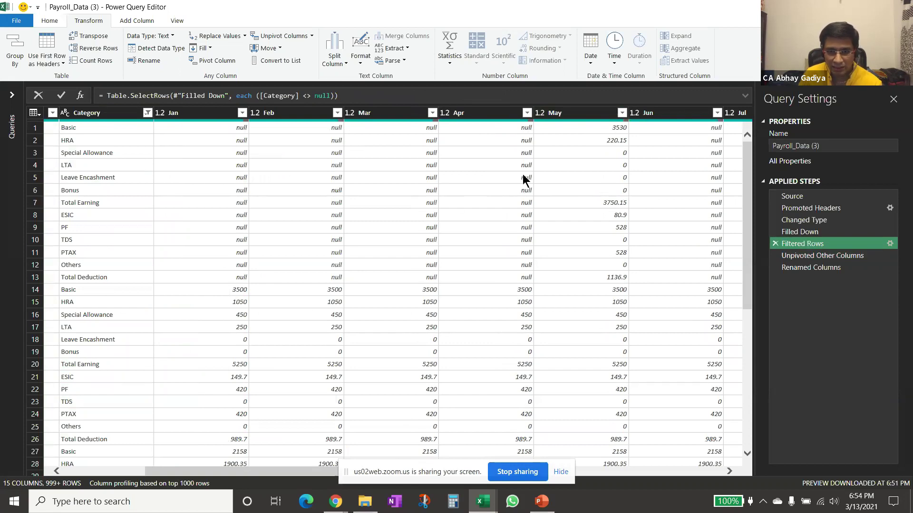
{"action": "left_click", "coordinate": [792, 268]}
{"action": "left_click", "coordinate": [808, 256]}
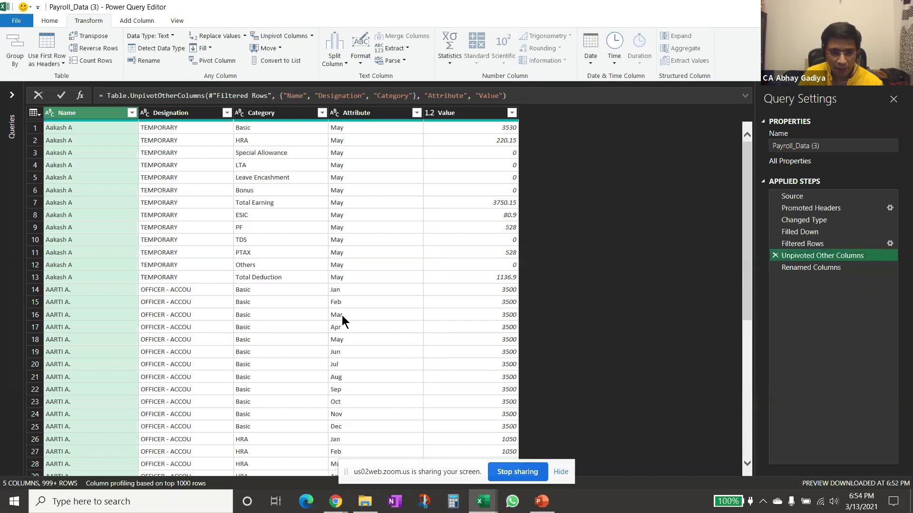
{"action": "scroll", "coordinate": [372, 325], "scroll_direction": "down", "scroll_amount": 1}
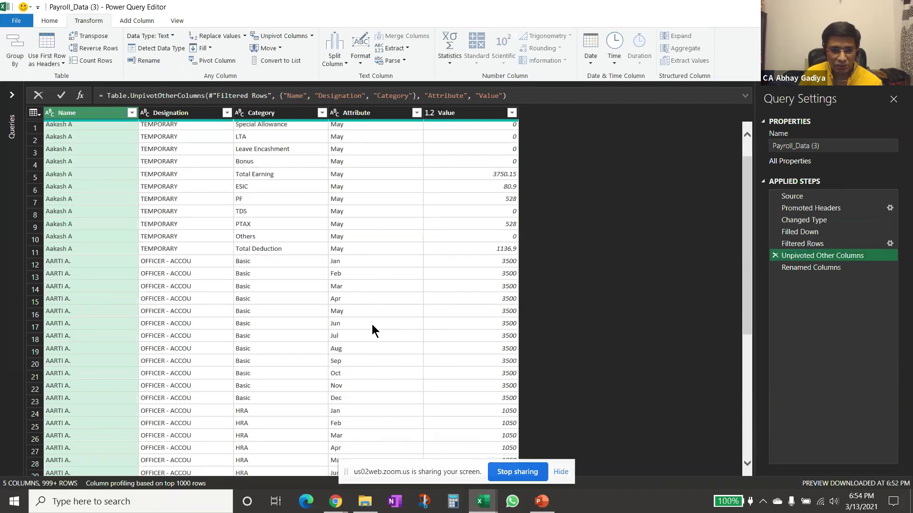
{"action": "scroll", "coordinate": [372, 325], "scroll_direction": "down", "scroll_amount": 4}
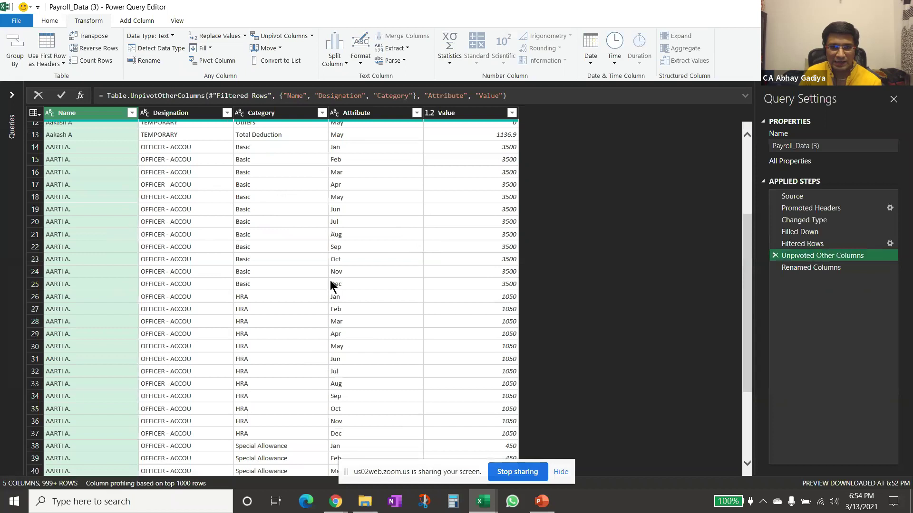